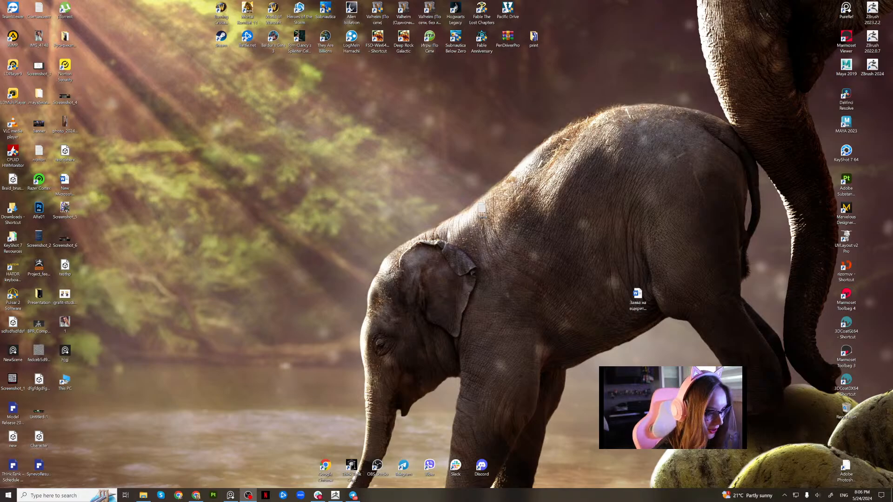
Switch to ZBrush and turn the armoured character to a three-quarter view.
{"action": "left_click", "coordinate": [334, 495]}
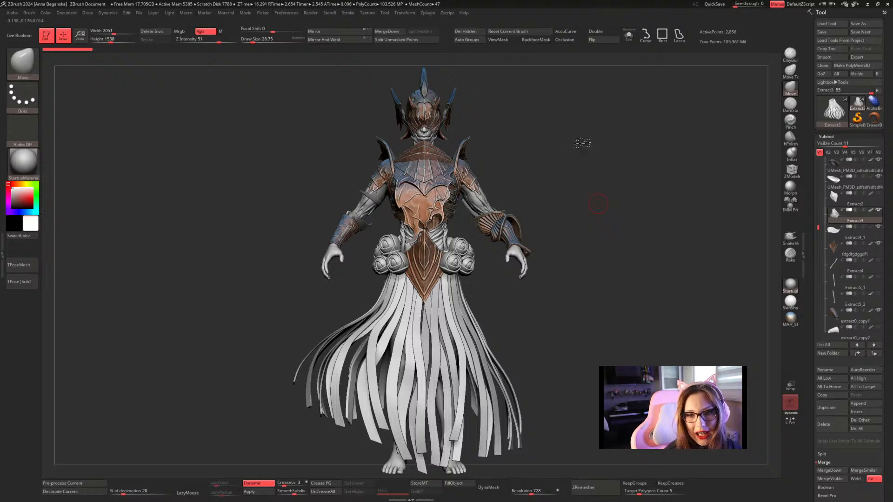
{"action": "mouse_move", "coordinate": [579, 144]}
{"action": "left_mouse_down"}
{"action": "mouse_move", "coordinate": [562, 174]}
{"action": "mouse_move", "coordinate": [584, 166]}
{"action": "mouse_move", "coordinate": [592, 222]}
{"action": "mouse_move", "coordinate": [605, 236]}
{"action": "mouse_move", "coordinate": [572, 183]}
{"action": "mouse_move", "coordinate": [562, 183]}
{"action": "mouse_move", "coordinate": [587, 202]}
{"action": "left_mouse_up"}
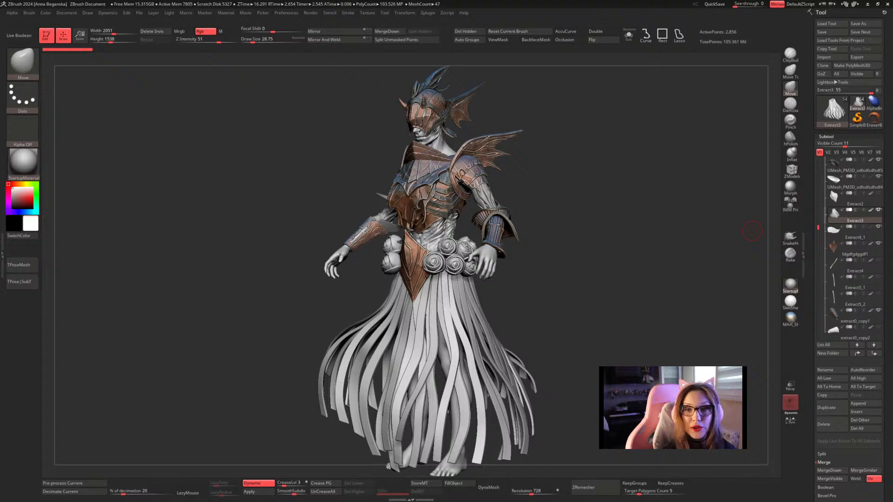
Switch to the PureRef board and gather the white-background character image and the dark concept painting in the empty area below the other references.
{"action": "key", "text": "alt+Tab"}
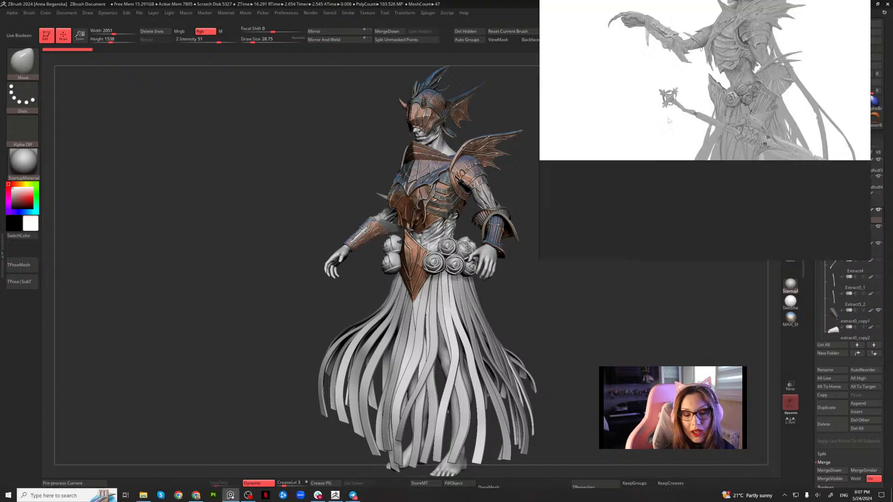
{"action": "right_click_drag", "start_coordinate": [704, 95], "coordinate": [332, 268]}
{"action": "scroll", "coordinate": [332, 268], "scroll_direction": "down", "scroll_amount": 9}
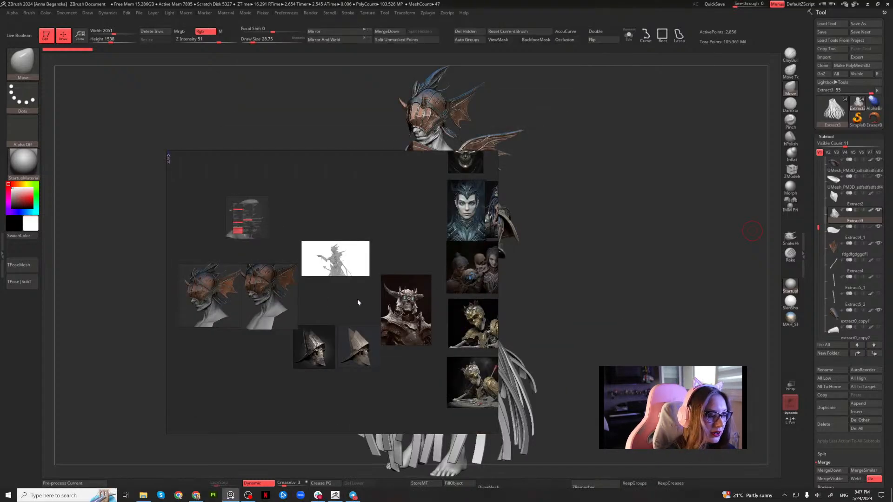
{"action": "scroll", "coordinate": [361, 293], "scroll_direction": "down", "scroll_amount": 4}
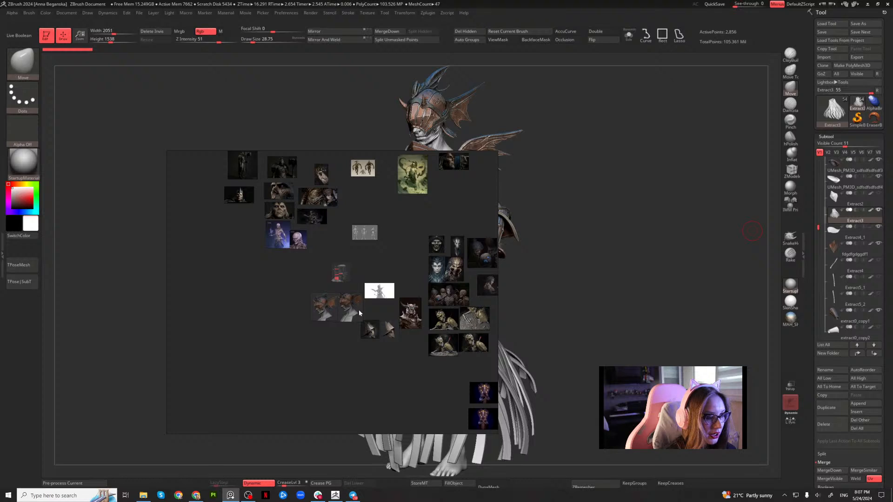
{"action": "middle_click_drag", "start_coordinate": [355, 255], "coordinate": [315, 256]}
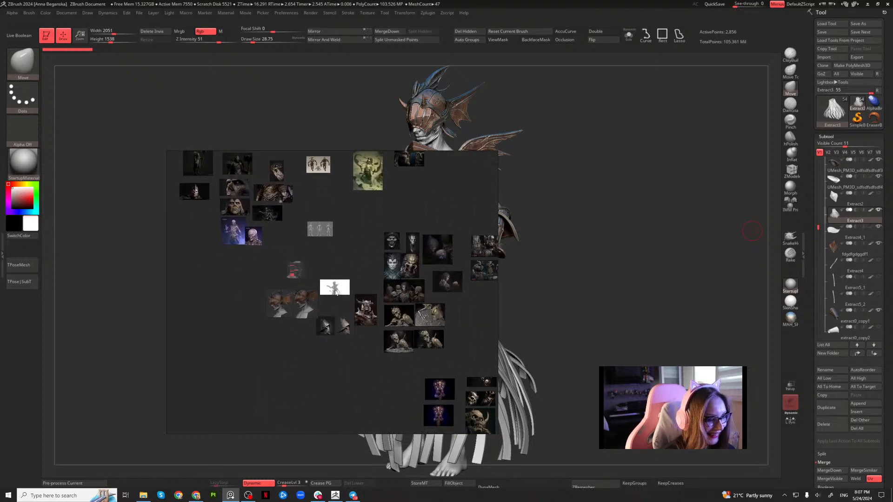
{"action": "left_click_drag", "start_coordinate": [335, 293], "coordinate": [261, 394]}
{"action": "scroll", "coordinate": [362, 358], "scroll_direction": "down", "scroll_amount": 3}
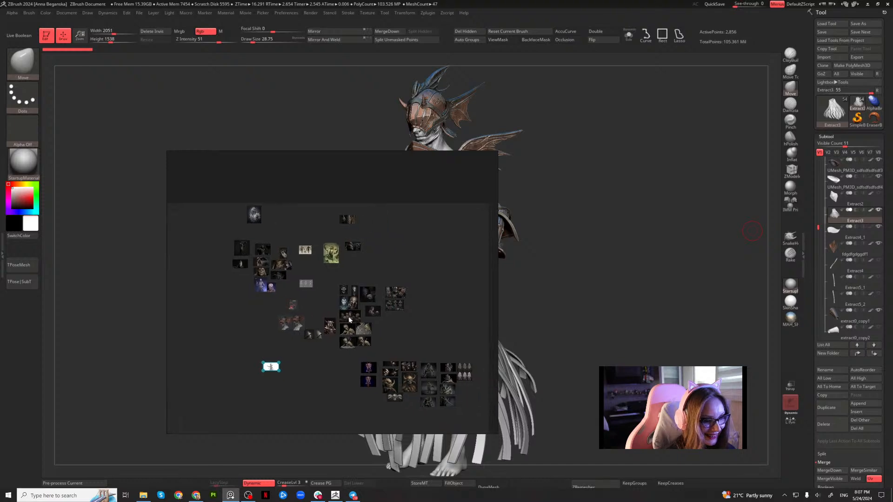
{"action": "middle_click_drag", "start_coordinate": [350, 320], "coordinate": [403, 307]}
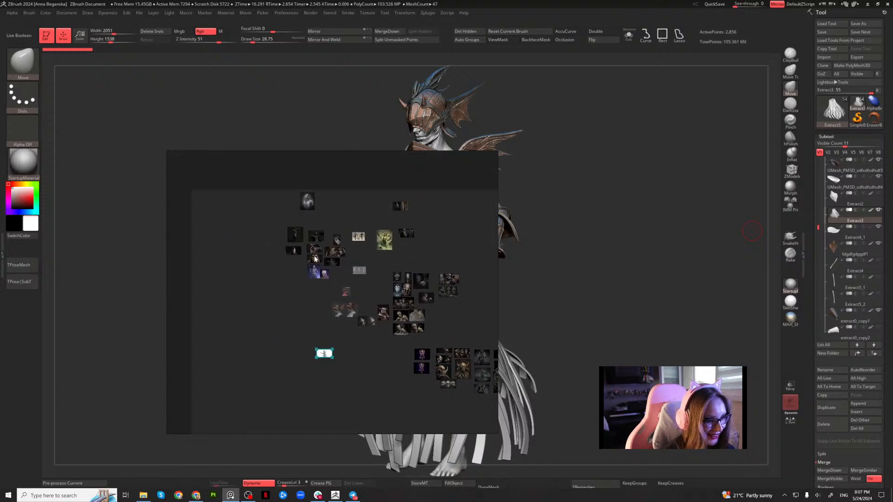
{"action": "left_click_drag", "start_coordinate": [333, 262], "coordinate": [321, 337]}
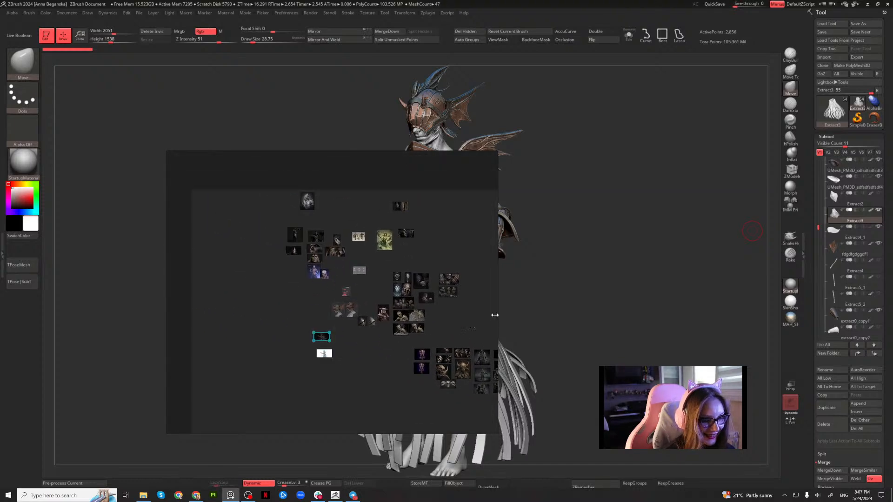
Enlarge the reference window over the model and examine the dark concept painting of the armoured undead up close.
{"action": "left_click_drag", "start_coordinate": [495, 314], "coordinate": [718, 315]}
{"action": "scroll", "coordinate": [406, 311], "scroll_direction": "up", "scroll_amount": 6}
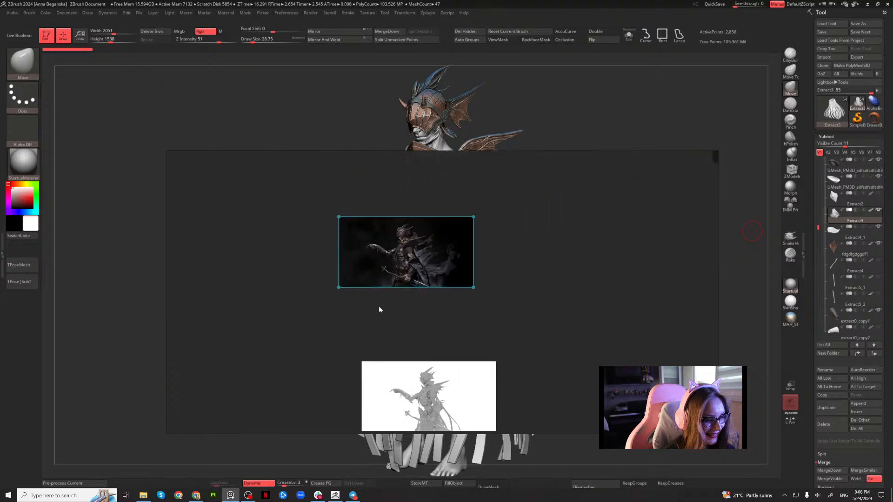
{"action": "scroll", "coordinate": [379, 309], "scroll_direction": "up", "scroll_amount": 5}
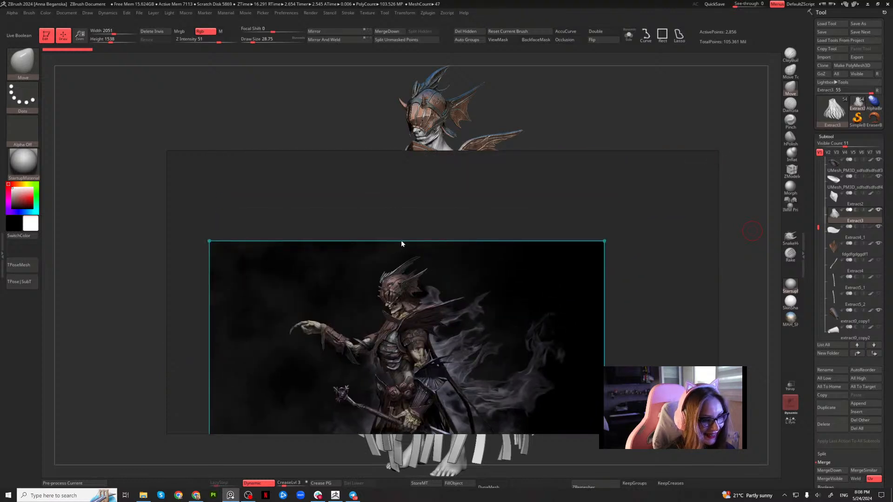
{"action": "left_click_drag", "start_coordinate": [423, 278], "coordinate": [436, 220]}
{"action": "left_click_drag", "start_coordinate": [460, 153], "coordinate": [442, 94]}
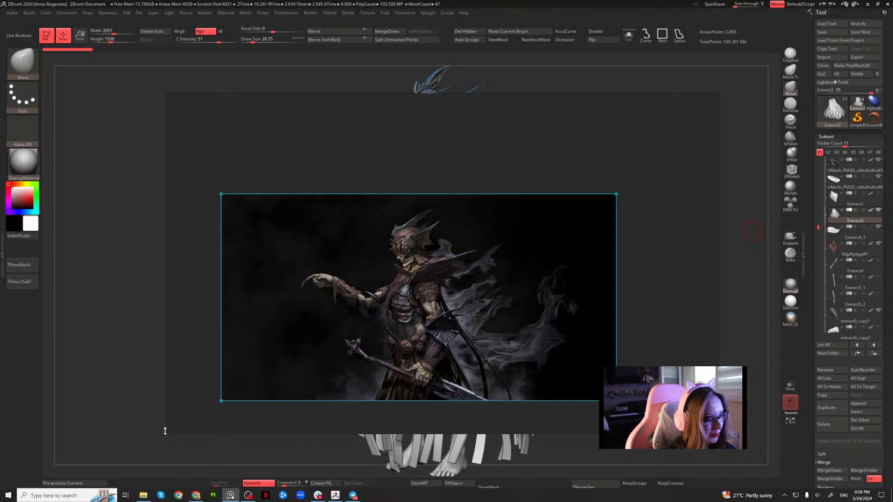
{"action": "left_click_drag", "start_coordinate": [166, 430], "coordinate": [124, 476]}
{"action": "scroll", "coordinate": [389, 335], "scroll_direction": "up", "scroll_amount": 2}
{"action": "scroll", "coordinate": [374, 352], "scroll_direction": "up", "scroll_amount": 2}
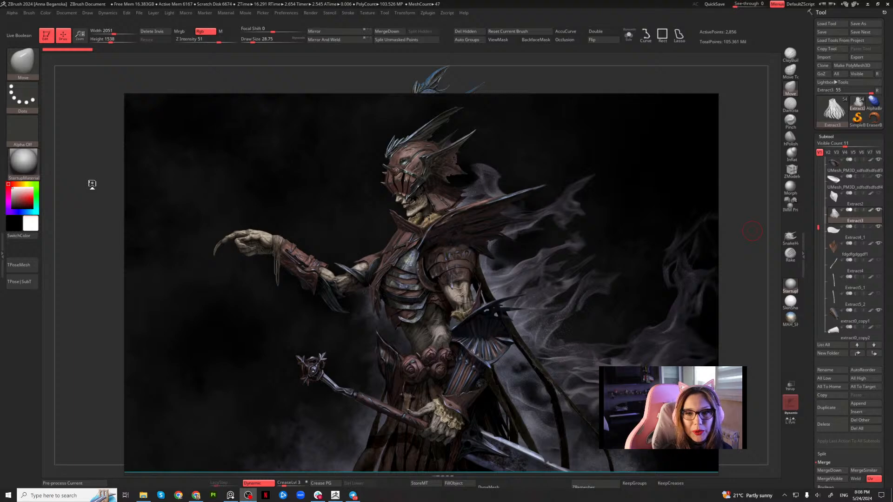
{"action": "right_click_drag", "start_coordinate": [480, 315], "coordinate": [480, 286]}
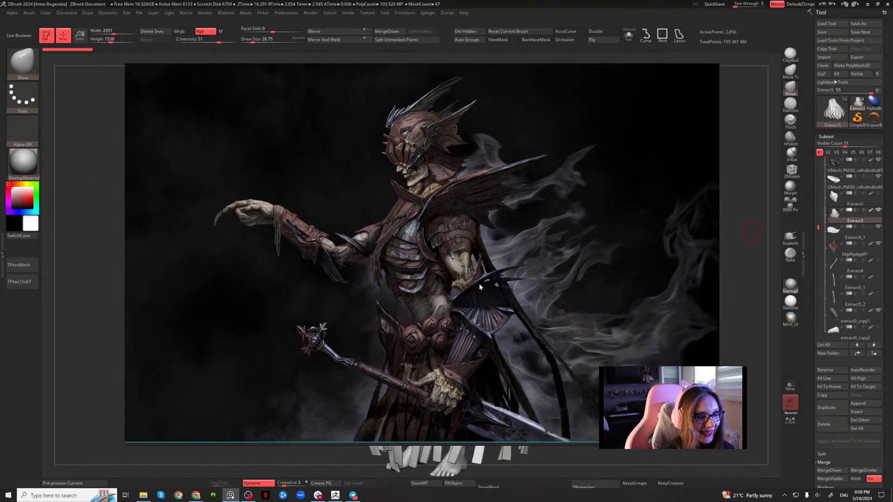
{"action": "scroll", "coordinate": [434, 241], "scroll_direction": "down", "scroll_amount": 2}
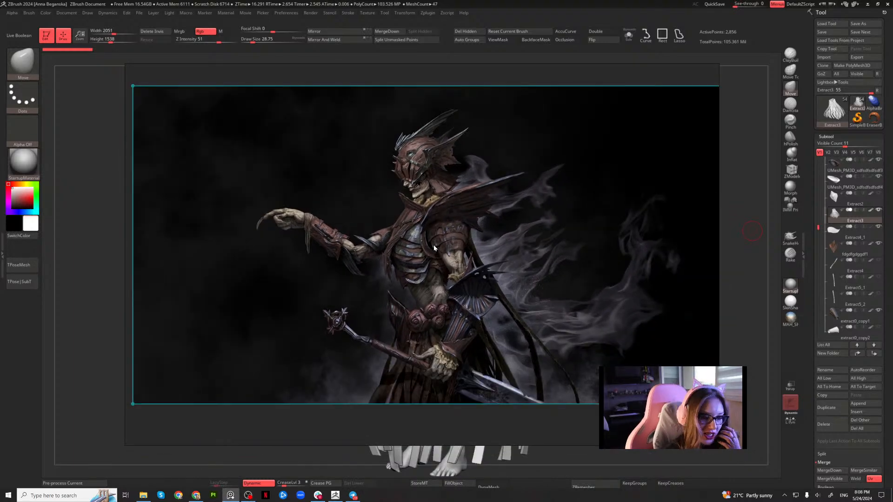
{"action": "scroll", "coordinate": [433, 245], "scroll_direction": "up", "scroll_amount": 2}
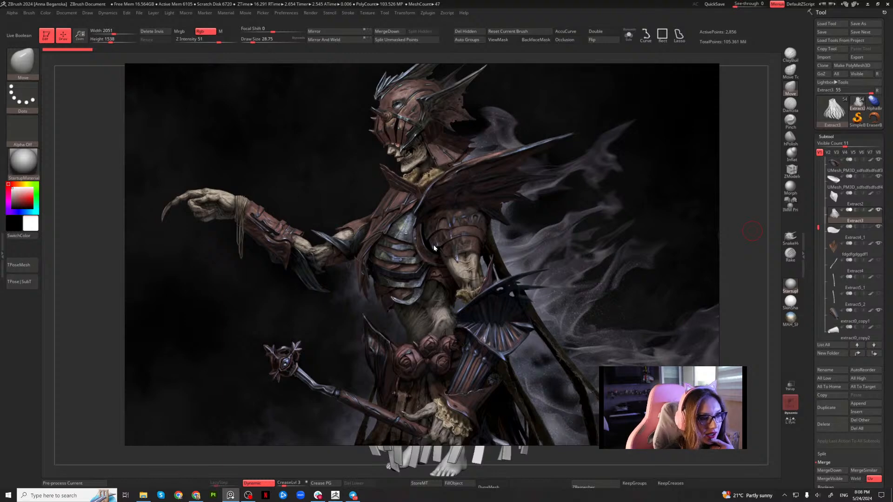
{"action": "scroll", "coordinate": [434, 245], "scroll_direction": "down", "scroll_amount": 1}
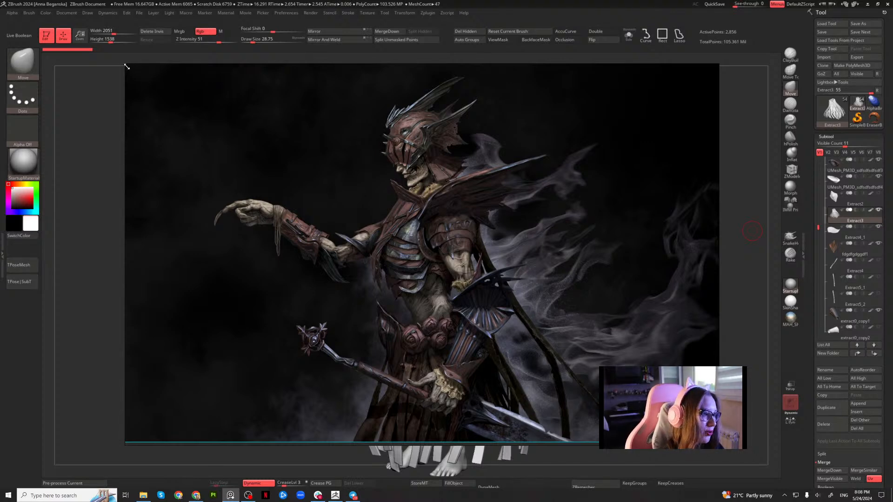
Shrink the reference window and place it beside the character model, framing the head and torso of the concept painting.
{"action": "left_click_drag", "start_coordinate": [126, 67], "coordinate": [250, 160]}
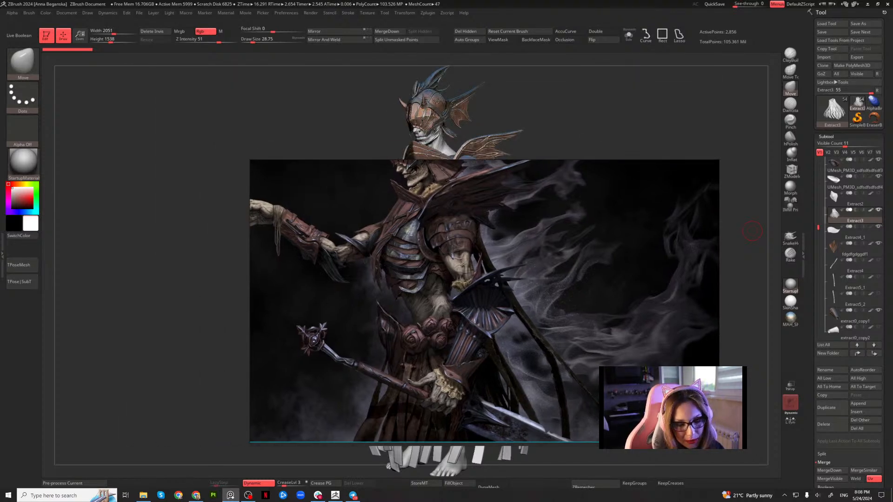
{"action": "left_click_drag", "start_coordinate": [720, 441], "coordinate": [530, 419]}
{"action": "left_click_drag", "start_coordinate": [468, 292], "coordinate": [266, 193]}
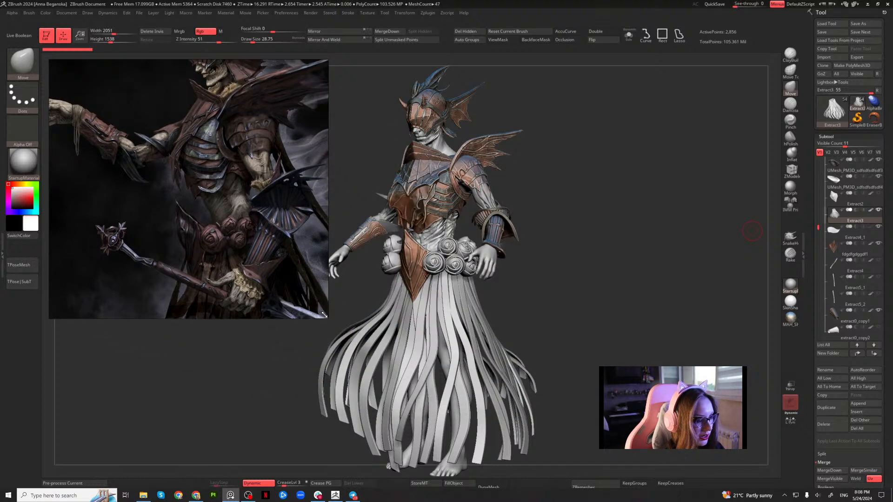
{"action": "left_click_drag", "start_coordinate": [326, 318], "coordinate": [281, 283]}
{"action": "scroll", "coordinate": [241, 233], "scroll_direction": "down", "scroll_amount": 6}
{"action": "scroll", "coordinate": [241, 230], "scroll_direction": "up", "scroll_amount": 10}
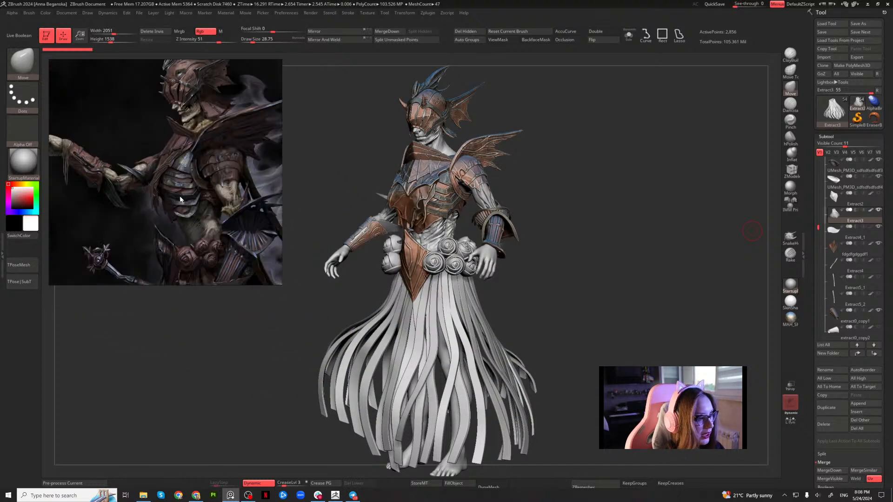
Make the PureRef window stay on top of ZBrush, and turn the character model to face front.
{"action": "left_click", "coordinate": [538, 259]}
{"action": "key", "text": "alt+Tab"}
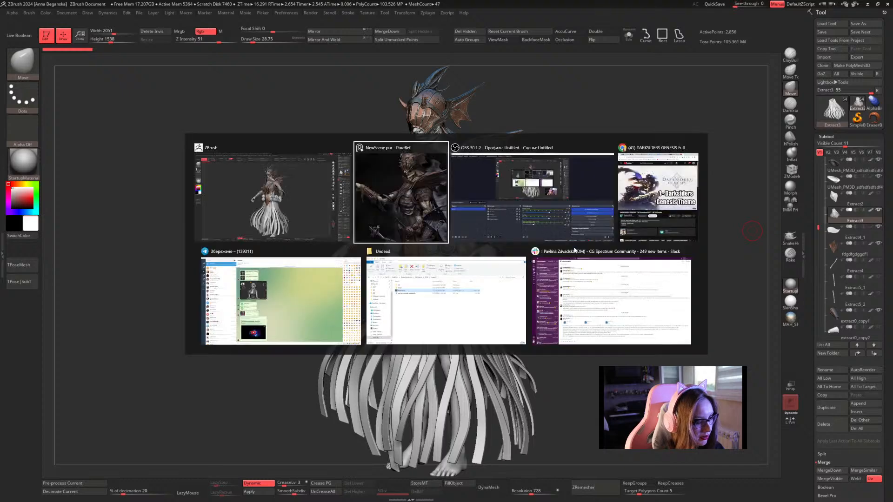
{"action": "left_click", "coordinate": [414, 199], "text": "alt"}
{"action": "key", "text": "ctrl+shift+a"}
{"action": "mouse_move", "coordinate": [317, 173]}
{"action": "left_mouse_down"}
{"action": "mouse_move", "coordinate": [506, 175]}
{"action": "mouse_move", "coordinate": [518, 196]}
{"action": "mouse_move", "coordinate": [503, 201]}
{"action": "mouse_move", "coordinate": [552, 185]}
{"action": "left_mouse_up"}
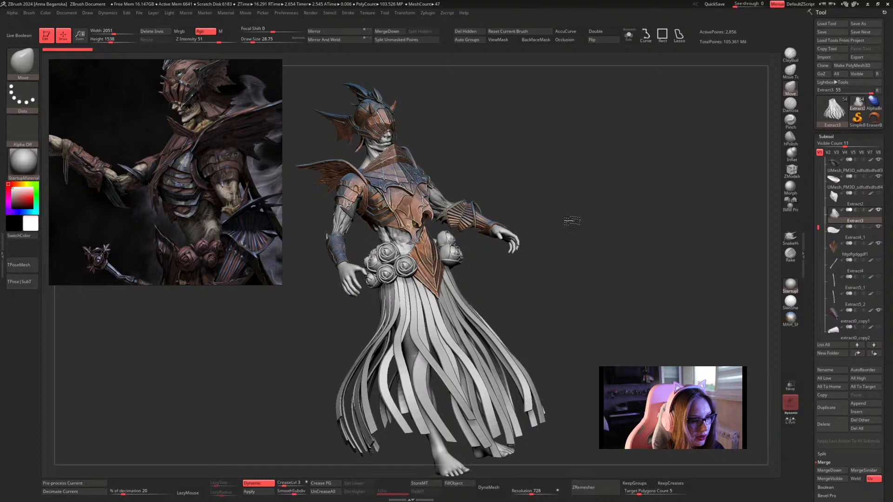
{"action": "left_click_drag", "start_coordinate": [572, 221], "coordinate": [567, 286]}
{"action": "mouse_move", "coordinate": [584, 377]}
{"action": "left_mouse_down", "text": "shift"}
{"action": "mouse_move", "coordinate": [572, 391]}
{"action": "mouse_move", "coordinate": [593, 331]}
{"action": "mouse_move", "coordinate": [598, 337]}
{"action": "left_mouse_up", "text": "shift"}
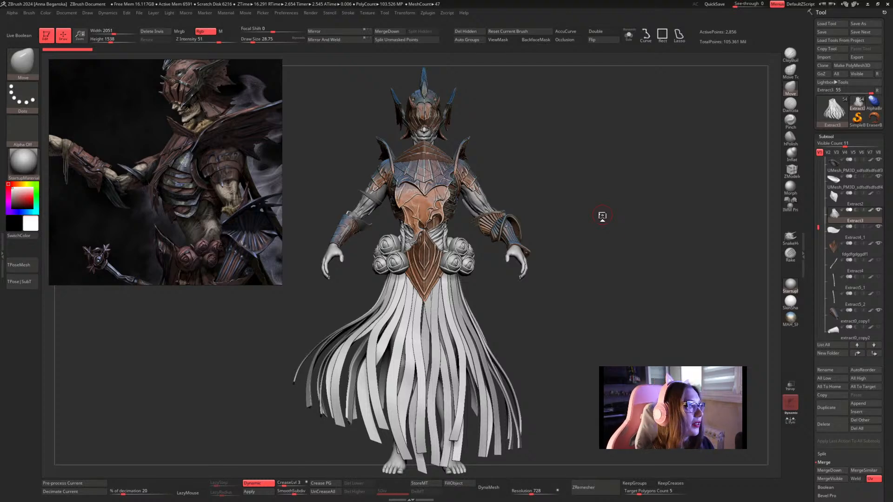
Set the Move brush's draw size to about 41.42.
{"action": "mouse_move", "coordinate": [832, 112]}
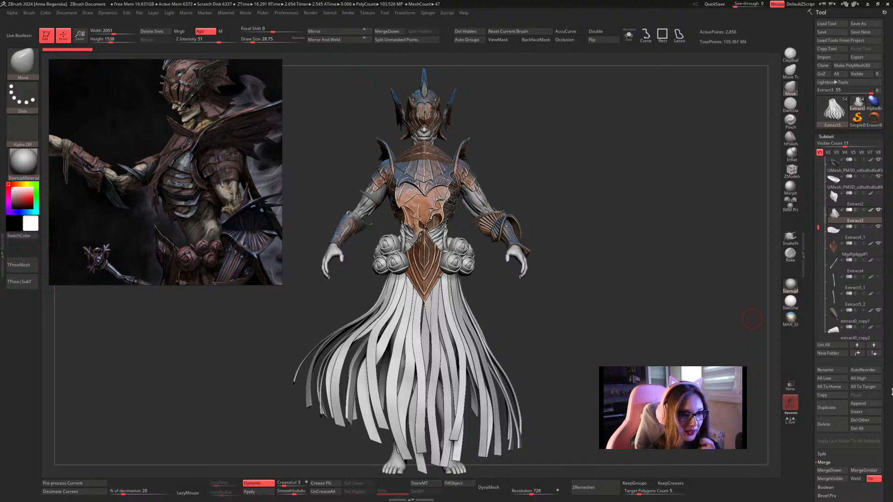
{"action": "key", "text": "space"}
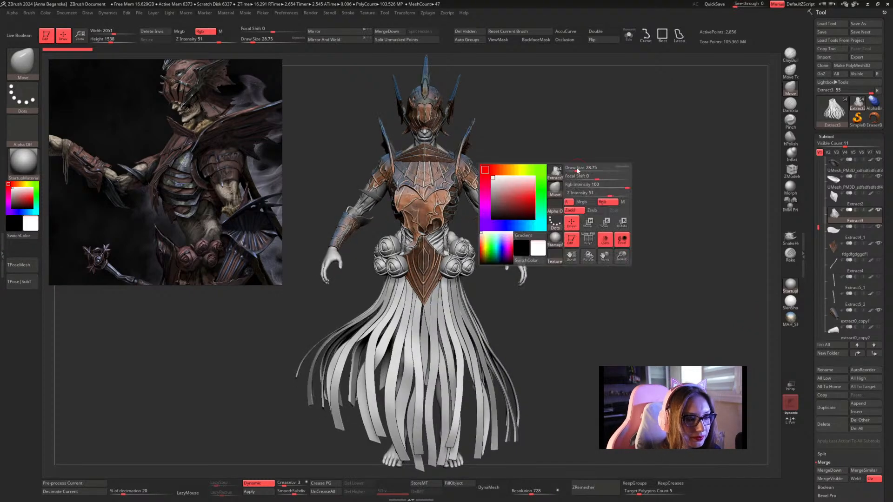
{"action": "mouse_move", "coordinate": [576, 171]}
{"action": "left_mouse_down"}
{"action": "mouse_move", "coordinate": [588, 170]}
{"action": "mouse_move", "coordinate": [584, 229]}
{"action": "mouse_move", "coordinate": [578, 186]}
{"action": "left_mouse_up"}
{"action": "key", "text": "space"}
Quit Slack running in the background.
{"action": "key", "text": "super"}
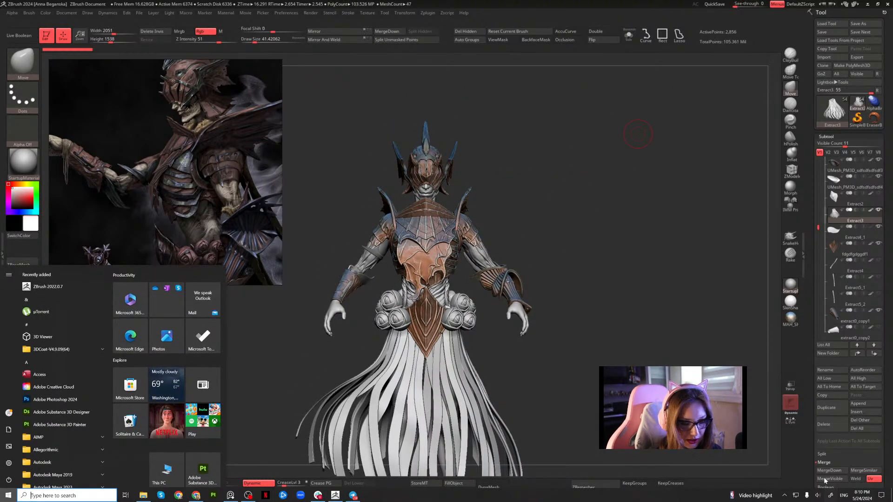
{"action": "left_click", "coordinate": [785, 496]}
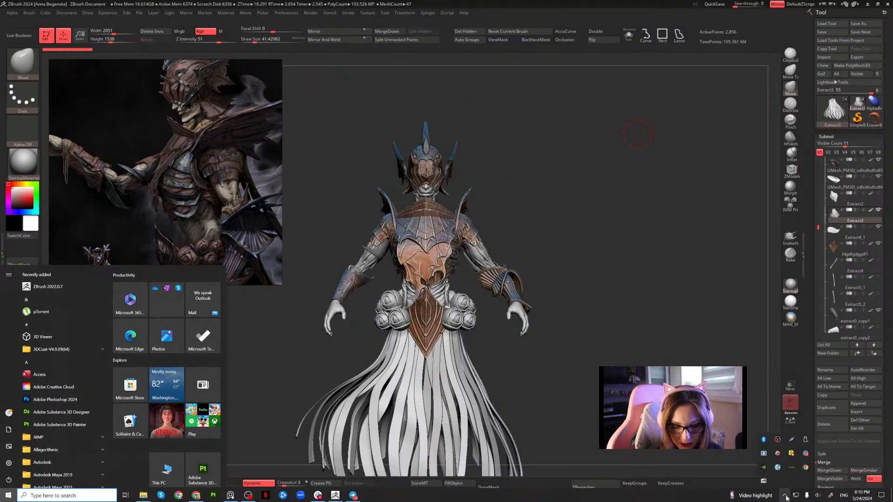
{"action": "right_click", "coordinate": [780, 456]}
{"action": "left_click", "coordinate": [809, 450]}
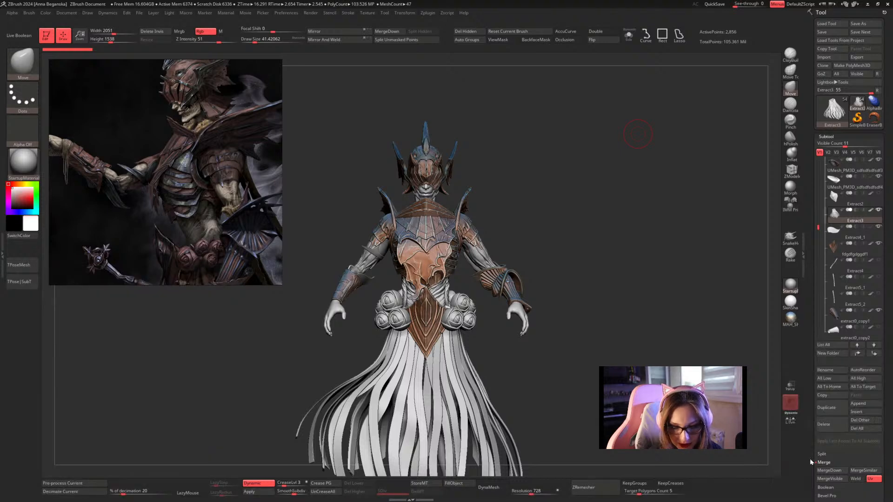
Quit Telegram running in the background and return to the ZBrush document.
{"action": "key", "text": "super"}
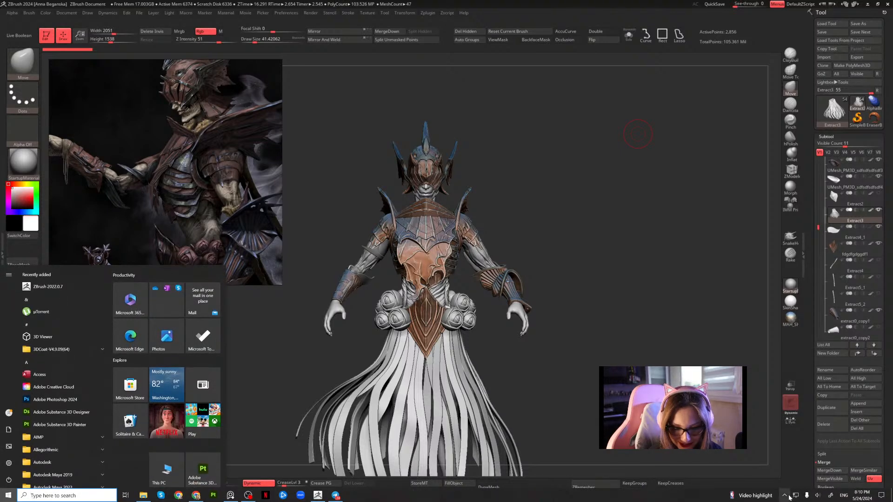
{"action": "left_click", "coordinate": [784, 496]}
{"action": "right_click", "coordinate": [791, 465]}
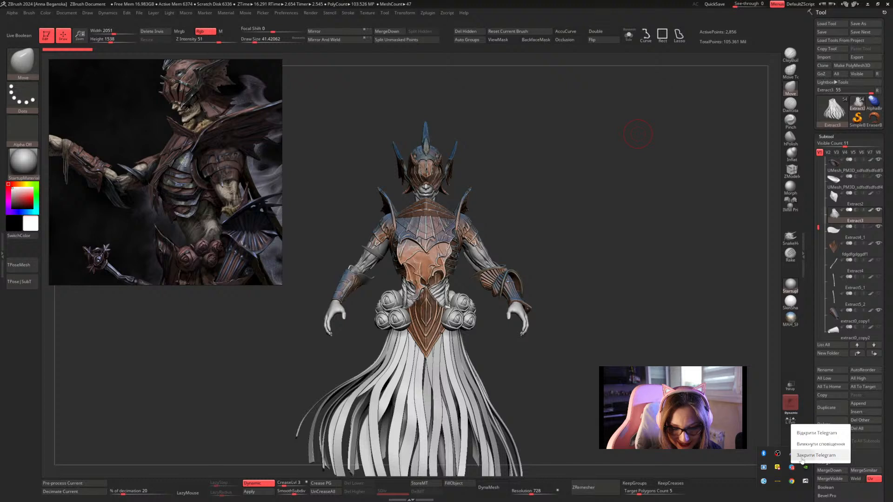
{"action": "left_click", "coordinate": [809, 459]}
{"action": "key", "text": "super"}
{"action": "left_click", "coordinate": [784, 495]}
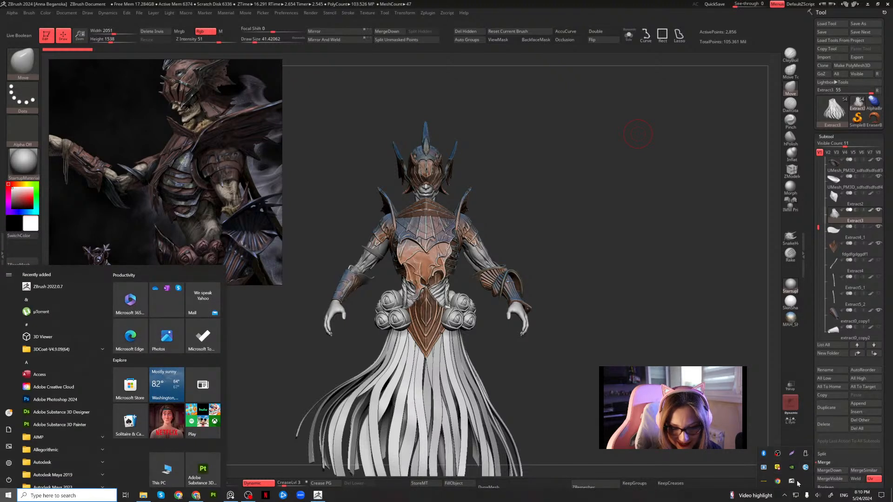
{"action": "left_click", "coordinate": [644, 281]}
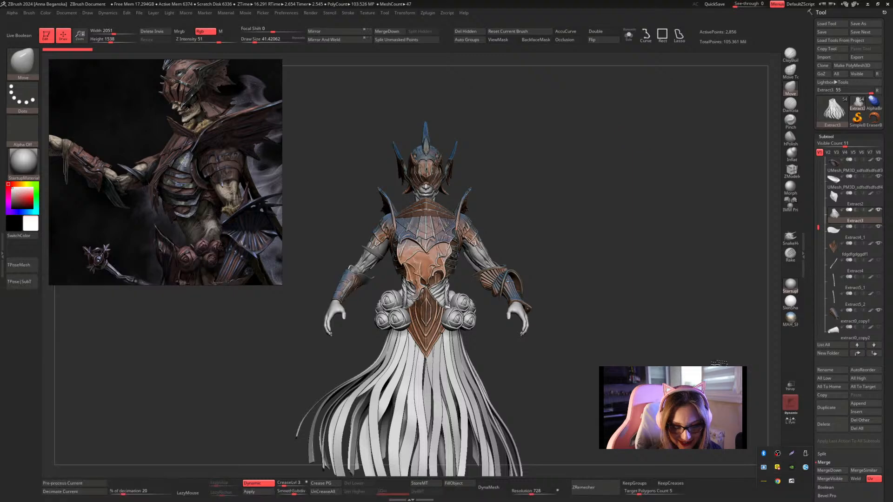
Set the draw size to about 26.87 and make the smooth pointed plate behind the elbow the active subtool, viewed from the back.
{"action": "left_click_drag", "start_coordinate": [635, 274], "coordinate": [633, 272]}
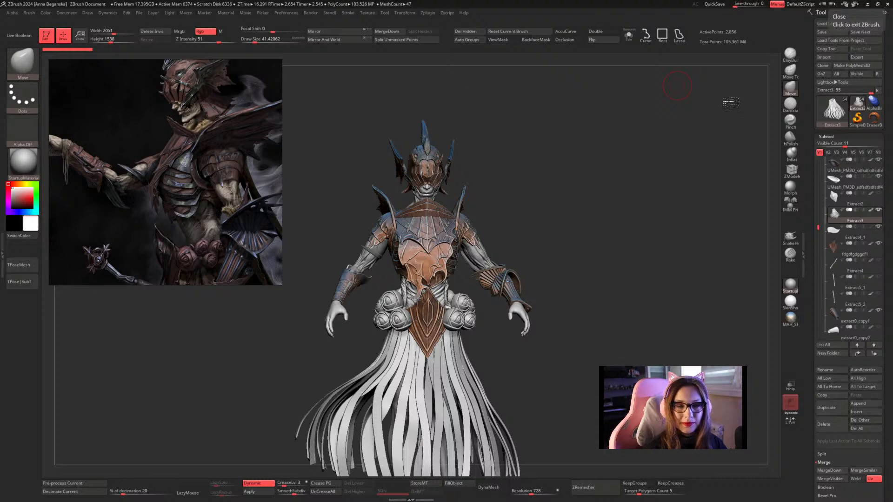
{"action": "key", "text": "s"}
{"action": "left_click", "coordinate": [535, 206]}
{"action": "mouse_move", "coordinate": [547, 207]}
{"action": "left_mouse_down"}
{"action": "mouse_move", "coordinate": [517, 206]}
{"action": "mouse_move", "coordinate": [541, 236]}
{"action": "mouse_move", "coordinate": [528, 249]}
{"action": "mouse_move", "coordinate": [560, 217]}
{"action": "mouse_move", "coordinate": [587, 218]}
{"action": "mouse_move", "coordinate": [599, 204]}
{"action": "mouse_move", "coordinate": [600, 214]}
{"action": "mouse_move", "coordinate": [624, 195]}
{"action": "mouse_move", "coordinate": [630, 201]}
{"action": "mouse_move", "coordinate": [590, 223]}
{"action": "mouse_move", "coordinate": [555, 212]}
{"action": "left_mouse_up"}
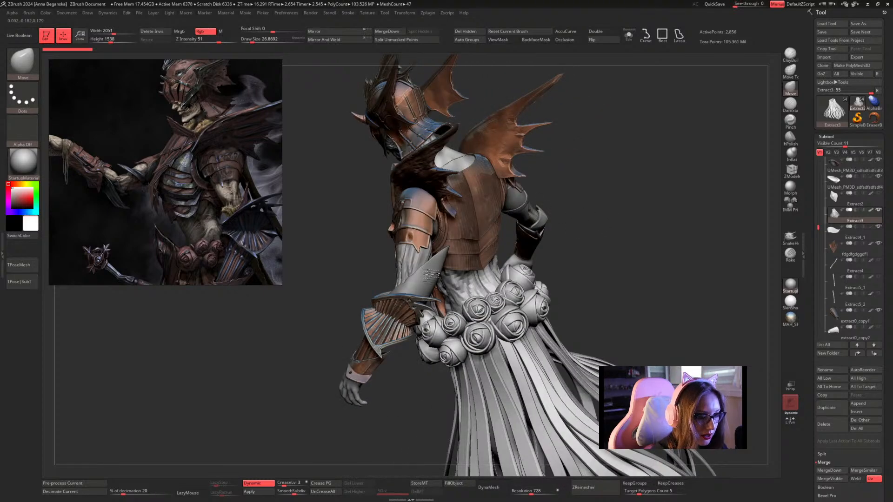
{"action": "left_click", "coordinate": [430, 272], "text": "alt"}
{"action": "mouse_move", "coordinate": [654, 175]}
{"action": "left_mouse_down"}
{"action": "mouse_move", "coordinate": [640, 169]}
{"action": "mouse_move", "coordinate": [652, 163]}
{"action": "left_mouse_up"}
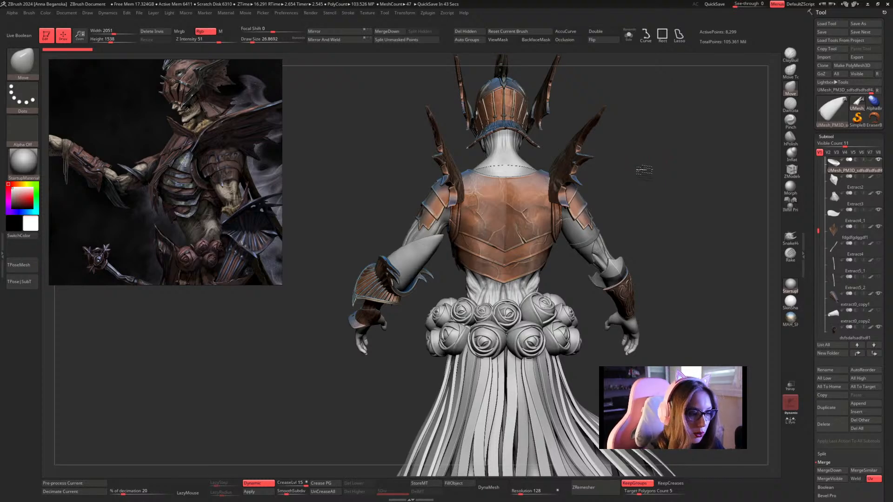
Isolate the smooth pointed elbow plate and apply its dynamic subdivision to the mesh as real geometry.
{"action": "left_click_drag", "start_coordinate": [644, 171], "coordinate": [601, 155]}
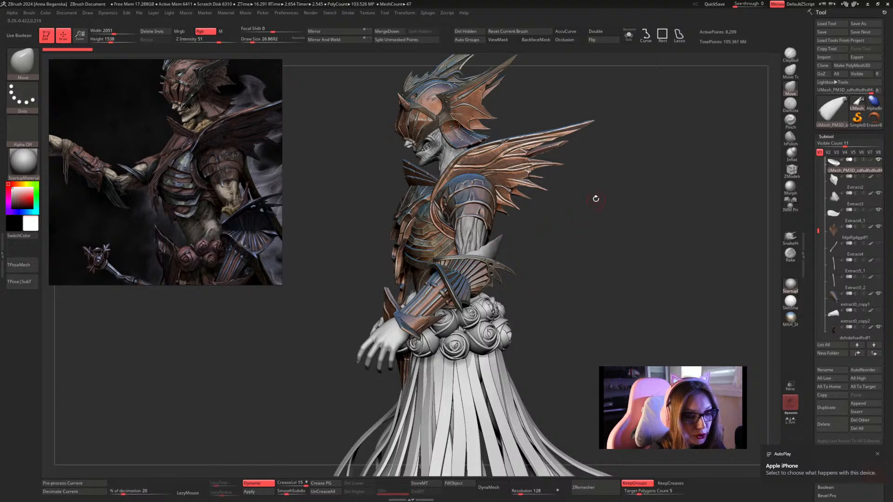
{"action": "mouse_move", "coordinate": [596, 198]}
{"action": "left_mouse_down"}
{"action": "mouse_move", "coordinate": [611, 212]}
{"action": "mouse_move", "coordinate": [606, 199]}
{"action": "left_mouse_up"}
{"action": "left_click", "coordinate": [628, 35]}
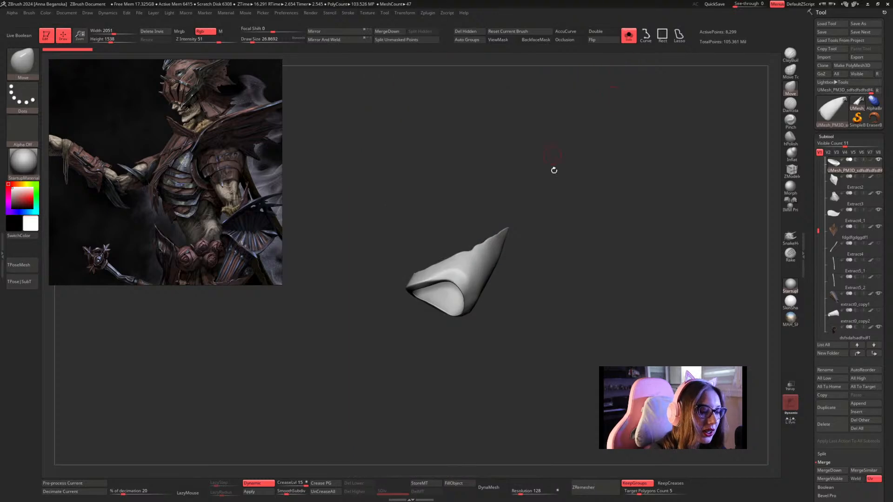
{"action": "left_click_drag", "start_coordinate": [552, 168], "coordinate": [594, 162]}
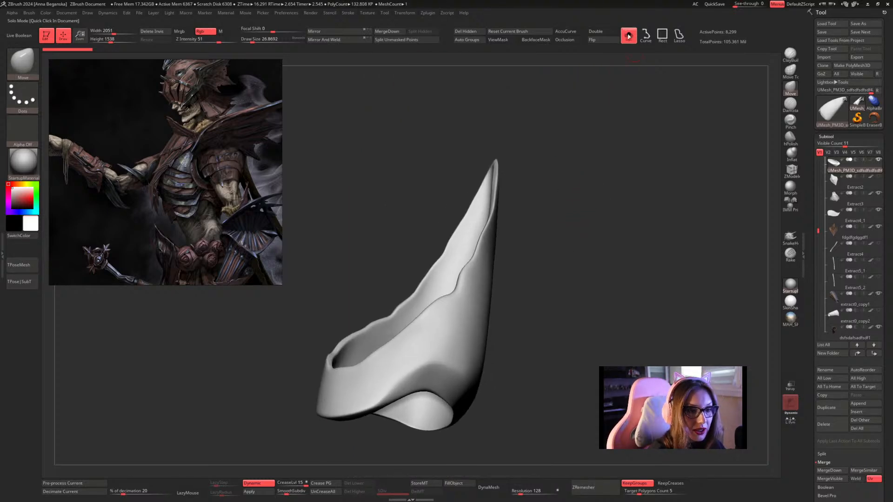
{"action": "left_click", "coordinate": [624, 149]}
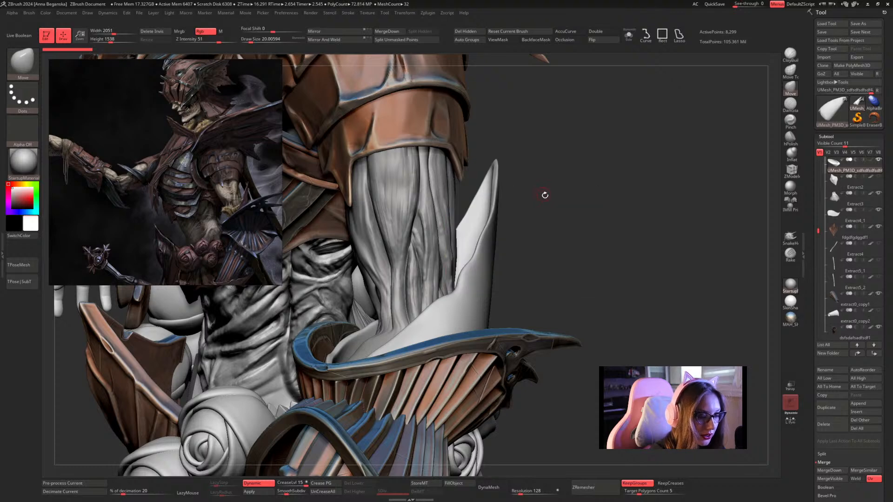
{"action": "left_click_drag", "start_coordinate": [551, 200], "coordinate": [549, 201]}
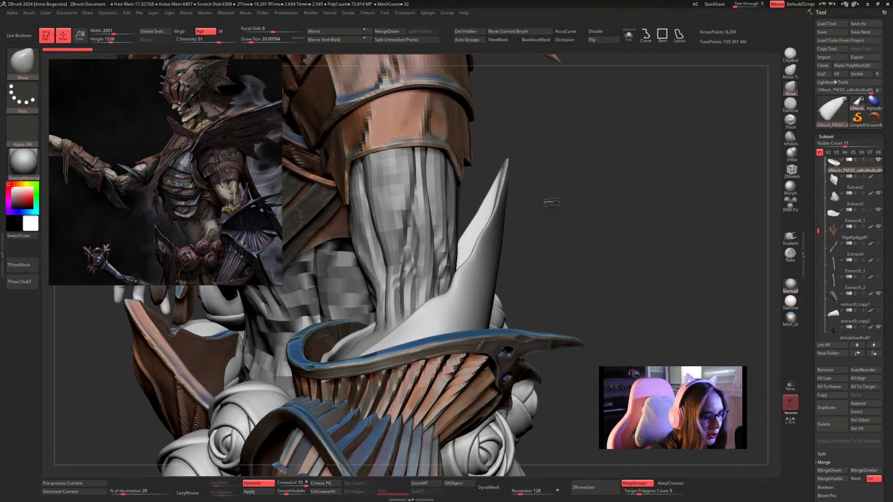
{"action": "left_click", "coordinate": [629, 36]}
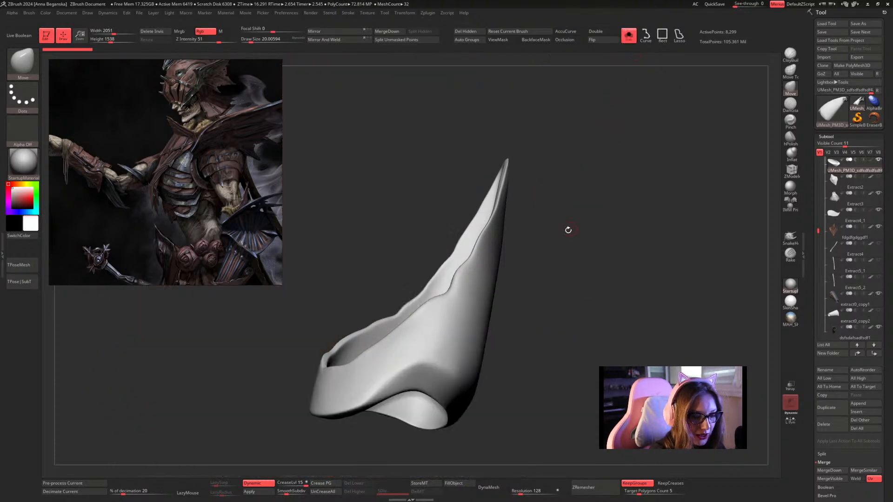
{"action": "mouse_move", "coordinate": [569, 230]}
{"action": "left_mouse_down", "text": "alt"}
{"action": "mouse_move", "coordinate": [572, 206]}
{"action": "mouse_move", "coordinate": [589, 221]}
{"action": "left_mouse_up", "text": "alt"}
{"action": "key", "text": "shift+f"}
{"action": "key", "text": "shift+f"}
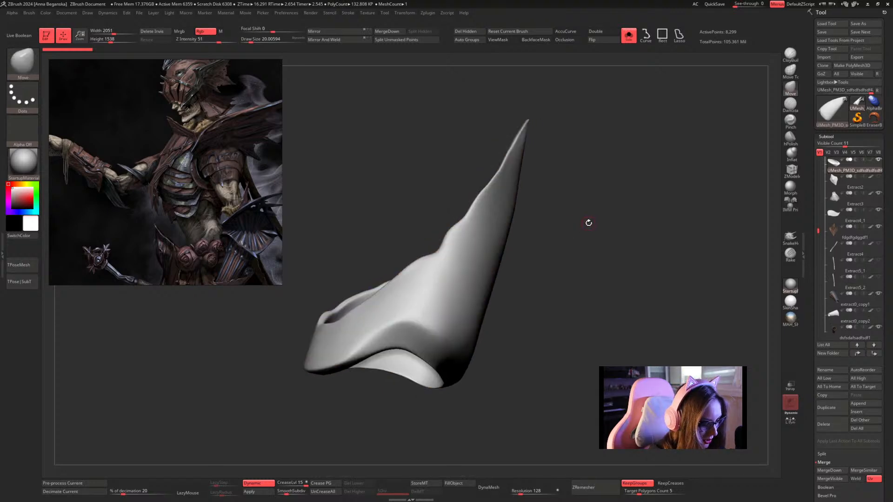
{"action": "left_click", "coordinate": [249, 492]}
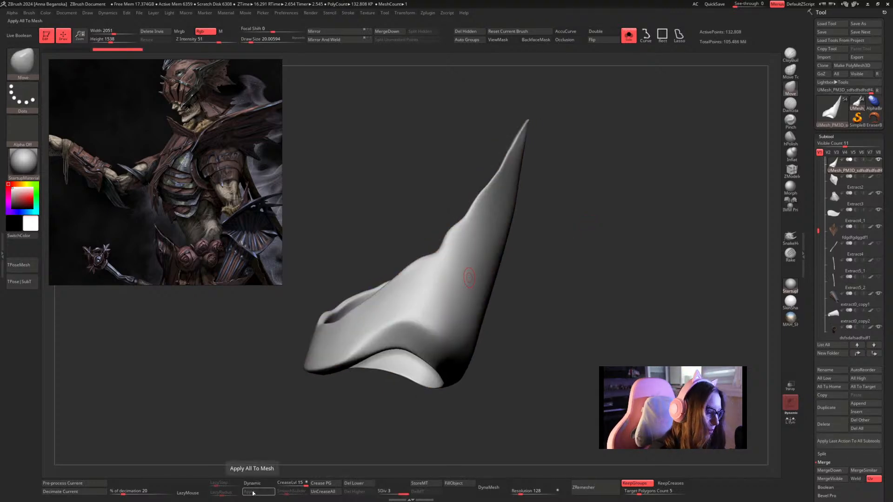
Switch to the Inflat brush with LazyMouse on and a LazyStep of 0.1, and isolate the elbow plate again.
{"action": "left_click_drag", "start_coordinate": [634, 188], "coordinate": [620, 189]}
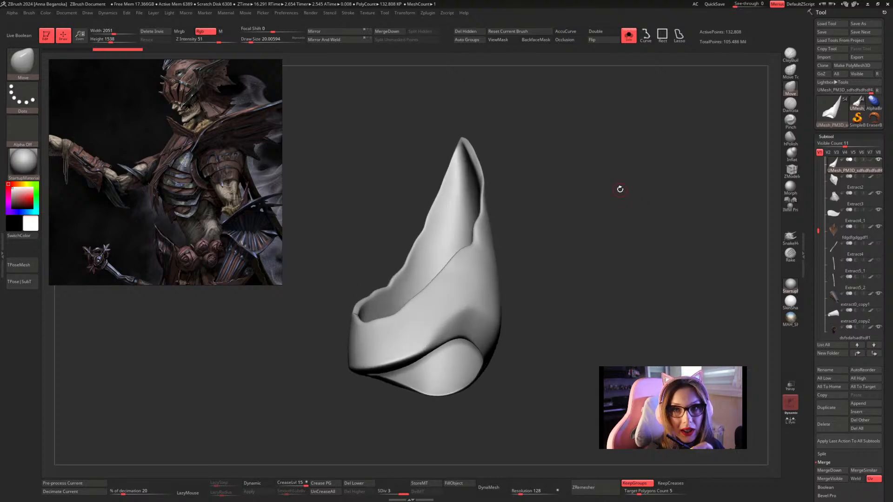
{"action": "left_click", "coordinate": [626, 58]}
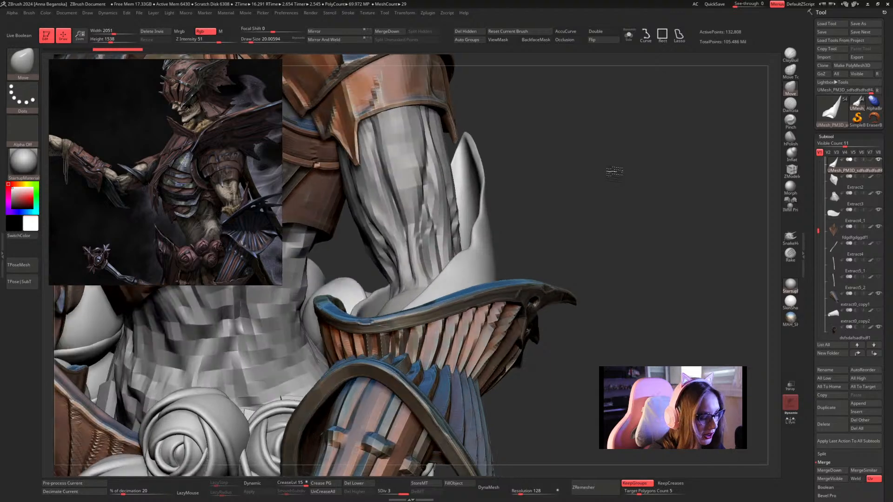
{"action": "left_click", "coordinate": [791, 154]}
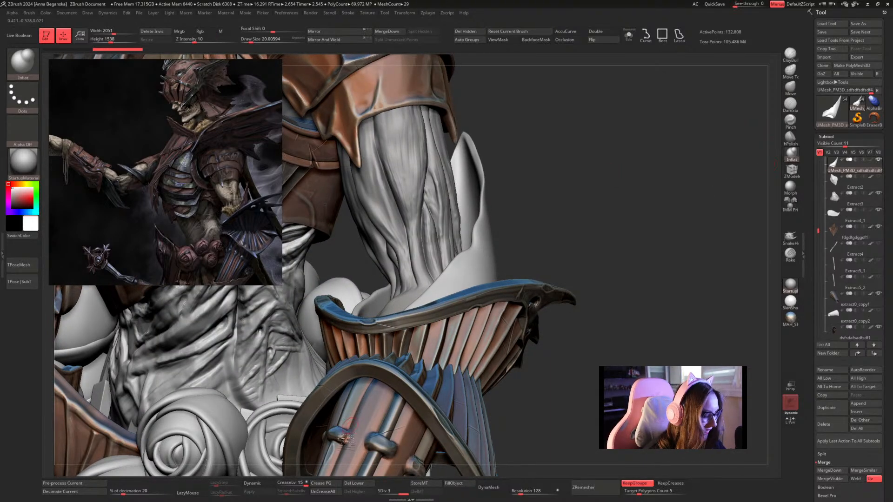
{"action": "left_click", "coordinate": [203, 494]}
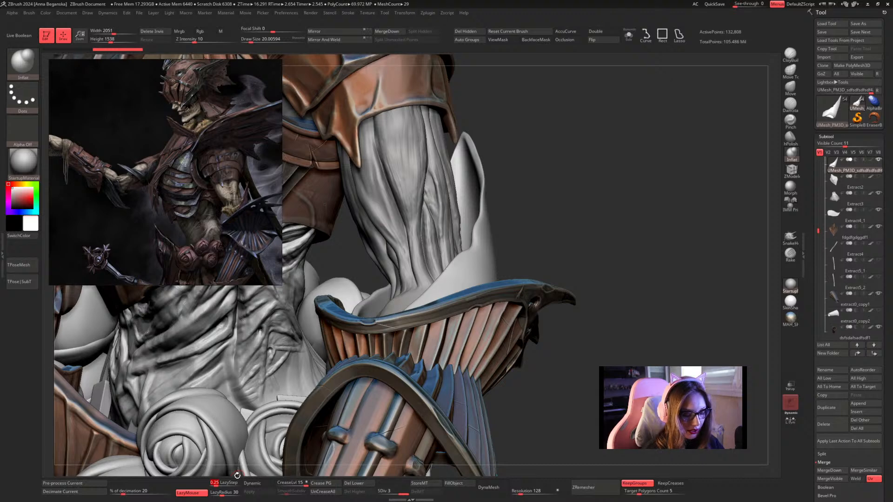
{"action": "type", "text": "0.1"}
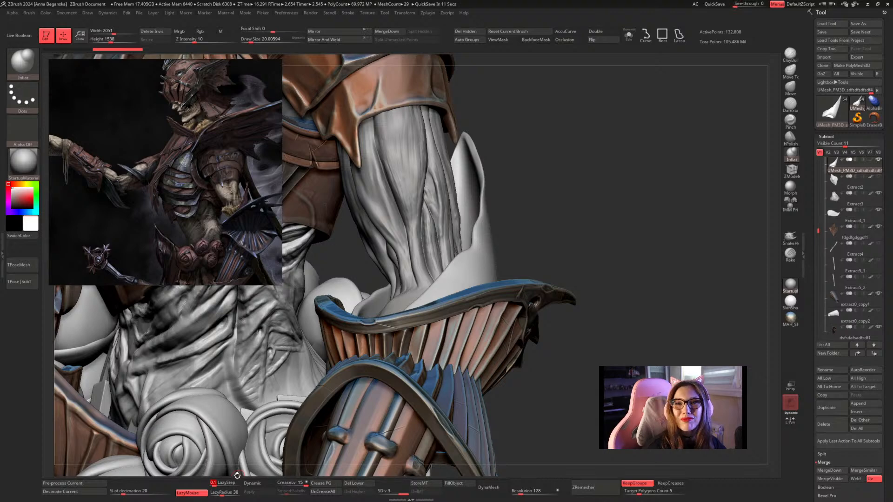
{"action": "left_click", "coordinate": [628, 35]}
{"action": "mouse_move", "coordinate": [608, 122]}
{"action": "left_mouse_down"}
{"action": "mouse_move", "coordinate": [558, 187]}
{"action": "mouse_move", "coordinate": [572, 196]}
{"action": "mouse_move", "coordinate": [568, 203]}
{"action": "mouse_move", "coordinate": [594, 194]}
{"action": "left_mouse_up"}
Try a diagonal DamStandard stroke across the elbow plate's outer face.
{"action": "left_click", "coordinate": [790, 105]}
{"action": "mouse_move", "coordinate": [515, 237]}
{"action": "left_mouse_down", "text": "alt"}
{"action": "mouse_move", "coordinate": [572, 196]}
{"action": "mouse_move", "coordinate": [572, 209]}
{"action": "left_mouse_up", "text": "alt"}
{"action": "left_click_drag", "start_coordinate": [451, 308], "coordinate": [510, 246]}
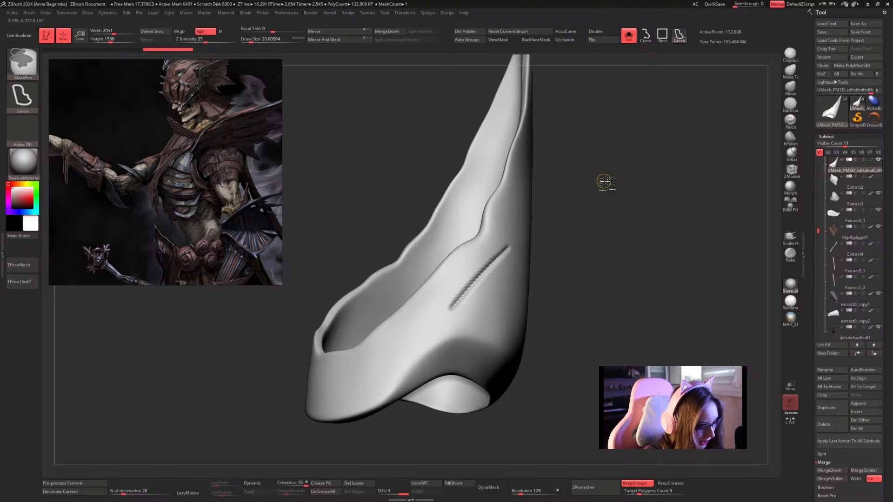
{"action": "key", "text": "ctrl+z"}
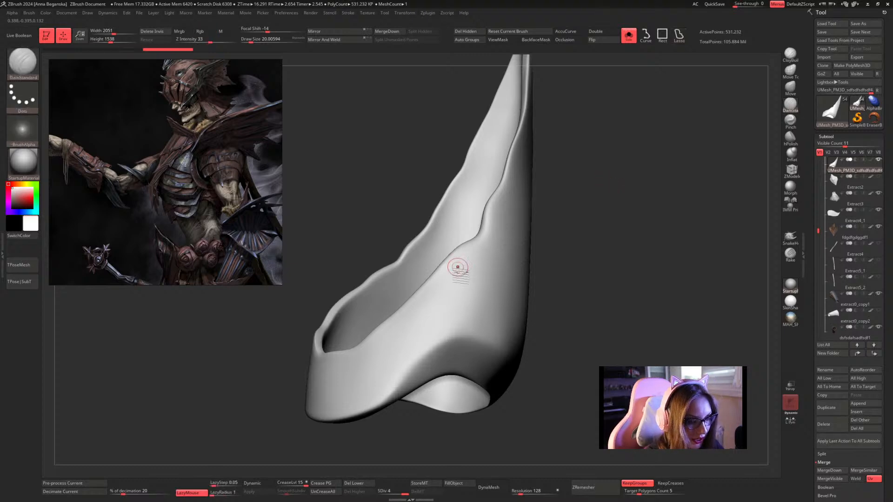
{"action": "left_click_drag", "start_coordinate": [429, 309], "coordinate": [513, 228]}
{"action": "key", "text": "ctrl+z"}
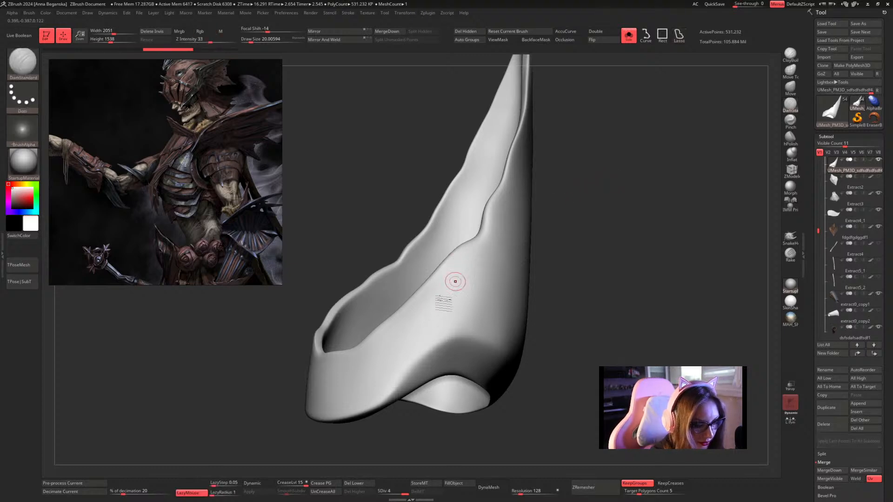
{"action": "left_click_drag", "start_coordinate": [419, 322], "coordinate": [525, 225]}
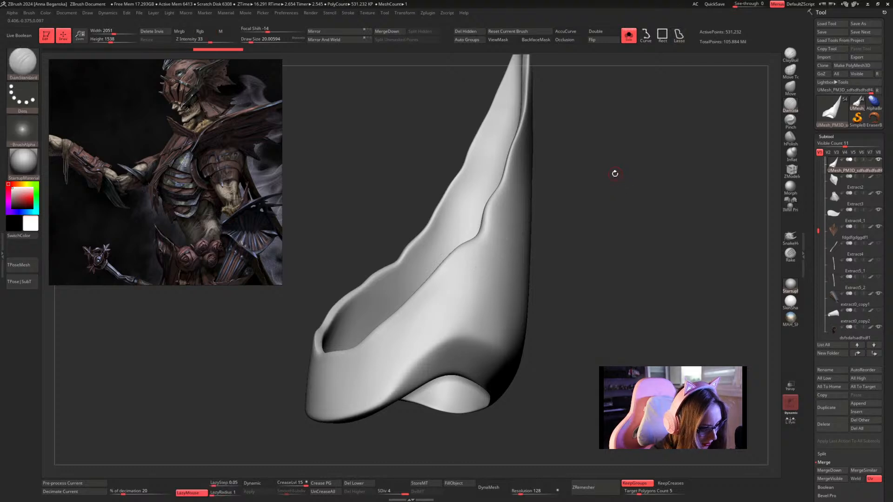
Subdivide the elbow plate to level 5 and store a morph target for it.
{"action": "key", "text": "ctrl+d"}
{"action": "left_click_drag", "start_coordinate": [605, 175], "coordinate": [580, 218]}
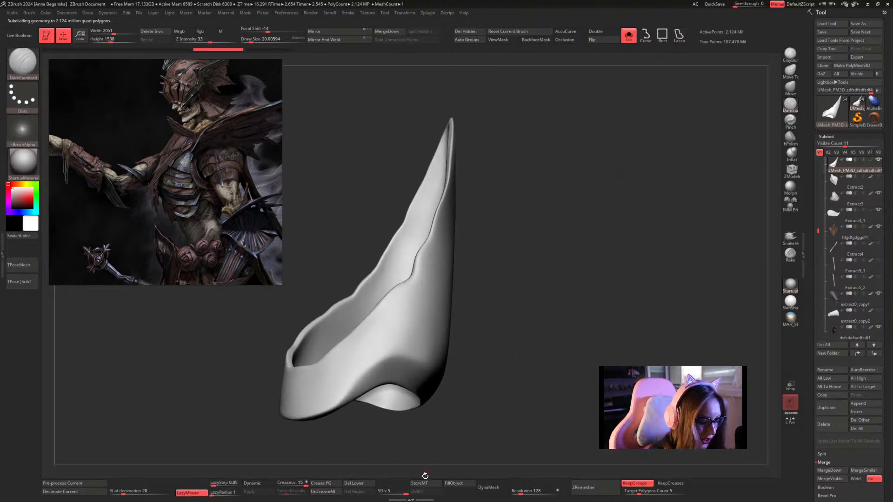
{"action": "mouse_move", "coordinate": [594, 179]}
{"action": "left_mouse_down"}
{"action": "mouse_move", "coordinate": [614, 212]}
{"action": "mouse_move", "coordinate": [618, 200]}
{"action": "mouse_move", "coordinate": [656, 199]}
{"action": "mouse_move", "coordinate": [642, 197]}
{"action": "mouse_move", "coordinate": [641, 181]}
{"action": "mouse_move", "coordinate": [644, 195]}
{"action": "mouse_move", "coordinate": [626, 215]}
{"action": "mouse_move", "coordinate": [614, 201]}
{"action": "left_mouse_up"}
Thicken the near rim of the elbow plate's opening with the Inflat brush at a draw size of about 20.
{"action": "left_click", "coordinate": [791, 154]}
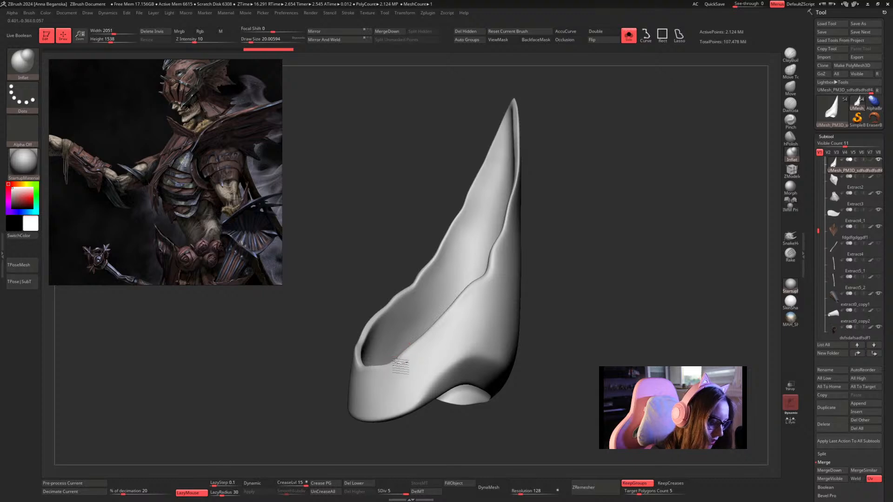
{"action": "left_click_drag", "start_coordinate": [404, 352], "coordinate": [494, 266]}
{"action": "key", "text": "space"}
{"action": "left_click", "coordinate": [494, 266]}
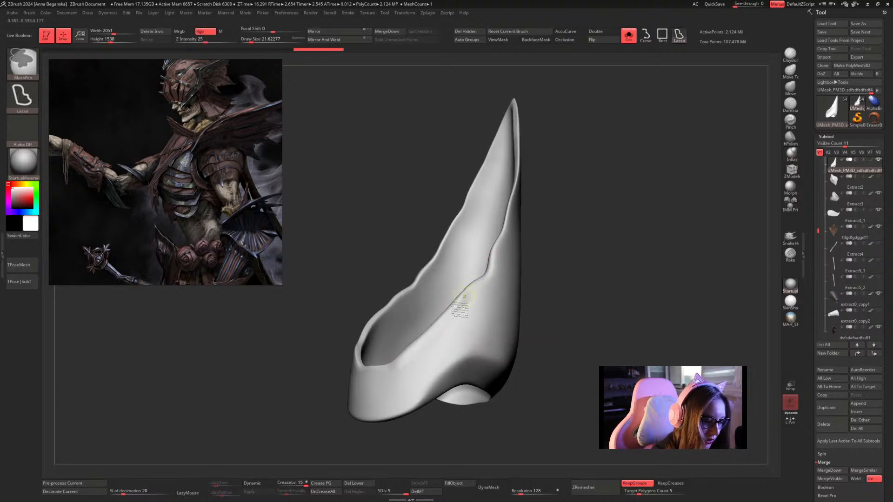
{"action": "key", "text": "ctrl+z"}
{"action": "key", "text": "space"}
{"action": "left_click", "coordinate": [473, 287]}
{"action": "left_click_drag", "start_coordinate": [395, 366], "coordinate": [494, 272]}
{"action": "mouse_move", "coordinate": [554, 223]}
{"action": "left_mouse_down"}
{"action": "mouse_move", "coordinate": [571, 211]}
{"action": "mouse_move", "coordinate": [525, 233]}
{"action": "left_mouse_up"}
{"action": "left_click_drag", "start_coordinate": [471, 294], "coordinate": [478, 272]}
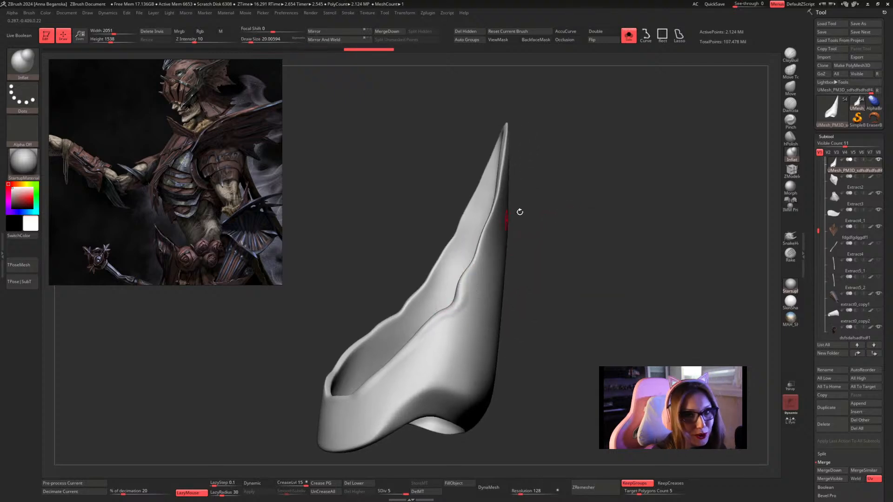
Reduce the Inflat draw size to about 16.97 and thicken the upper part of the near rim up to the plate's tip.
{"action": "left_click_drag", "start_coordinate": [586, 219], "coordinate": [469, 270]}
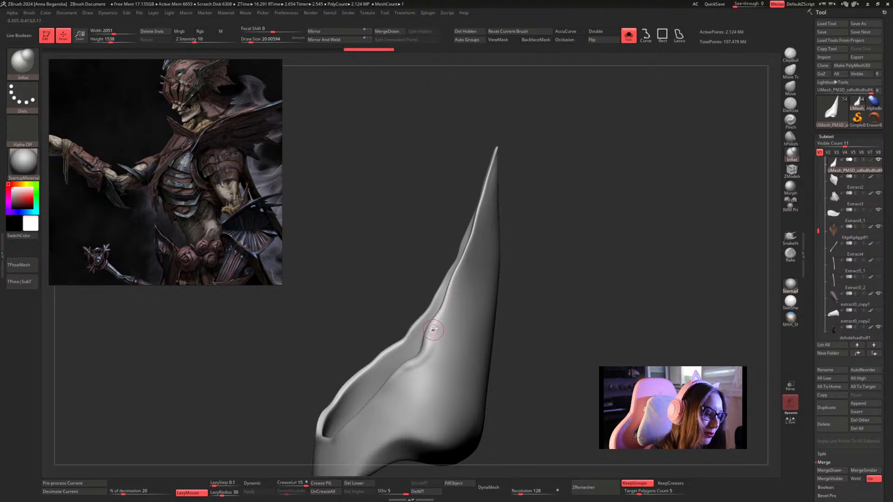
{"action": "key", "text": "space"}
{"action": "left_click_drag", "start_coordinate": [433, 329], "coordinate": [452, 305]}
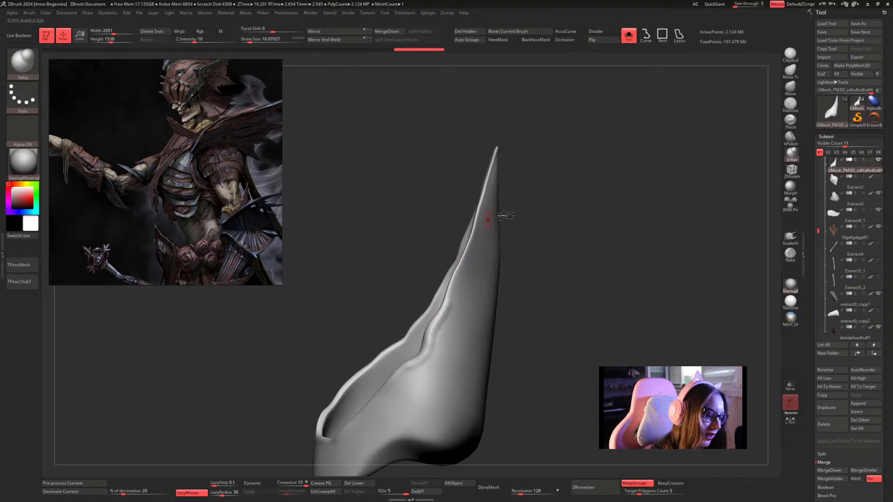
{"action": "mouse_move", "coordinate": [532, 243]}
{"action": "left_mouse_down"}
{"action": "mouse_move", "coordinate": [543, 224]}
{"action": "mouse_move", "coordinate": [530, 235]}
{"action": "left_mouse_up"}
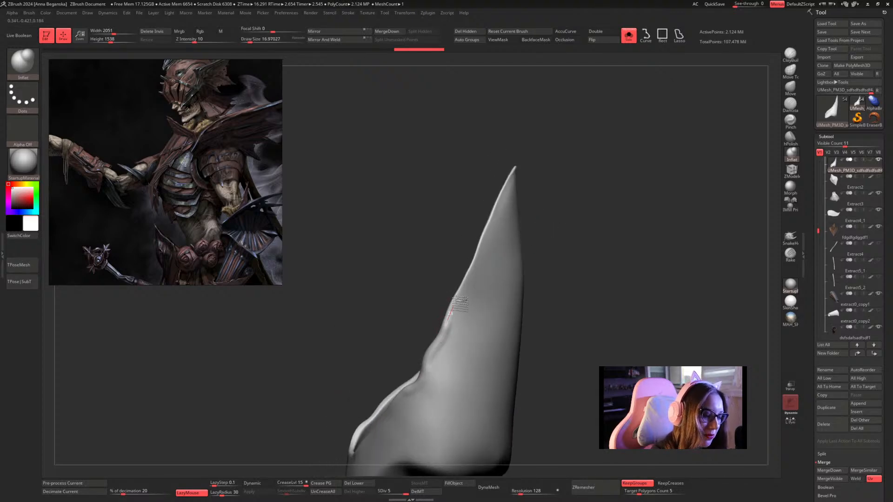
{"action": "left_click_drag", "start_coordinate": [459, 302], "coordinate": [518, 179]}
{"action": "left_click_drag", "start_coordinate": [575, 157], "coordinate": [568, 155]}
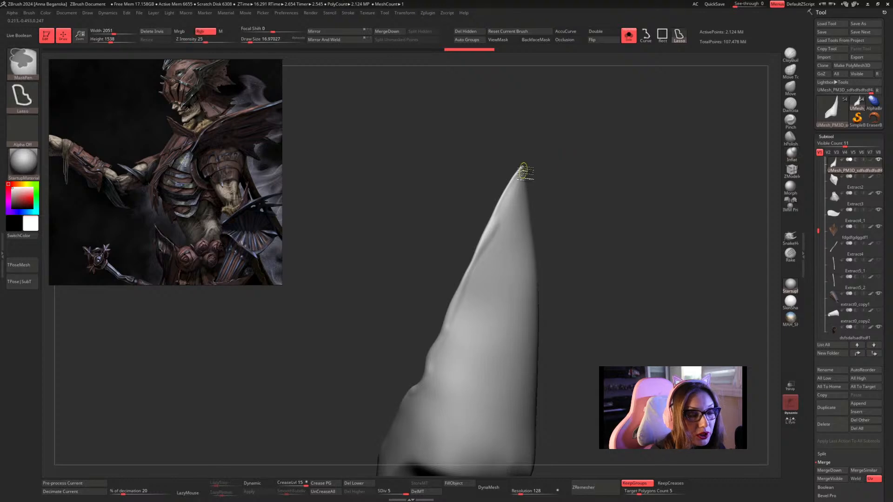
{"action": "key", "text": "ctrl+z"}
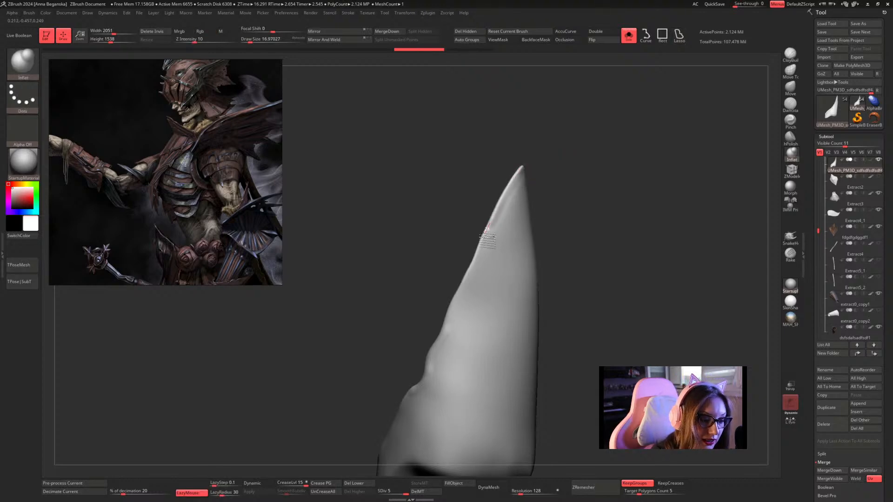
{"action": "mouse_move", "coordinate": [463, 291]}
{"action": "left_mouse_down"}
{"action": "mouse_move", "coordinate": [438, 350]}
{"action": "mouse_move", "coordinate": [562, 173]}
{"action": "mouse_move", "coordinate": [606, 166]}
{"action": "mouse_move", "coordinate": [576, 181]}
{"action": "mouse_move", "coordinate": [558, 170]}
{"action": "mouse_move", "coordinate": [467, 168]}
{"action": "mouse_move", "coordinate": [506, 260]}
{"action": "left_mouse_up"}
Set the Inflat draw size to about 19.55 and thicken the opposite rim from the plate's tip downward.
{"action": "key", "text": "space"}
{"action": "left_click", "coordinate": [558, 162]}
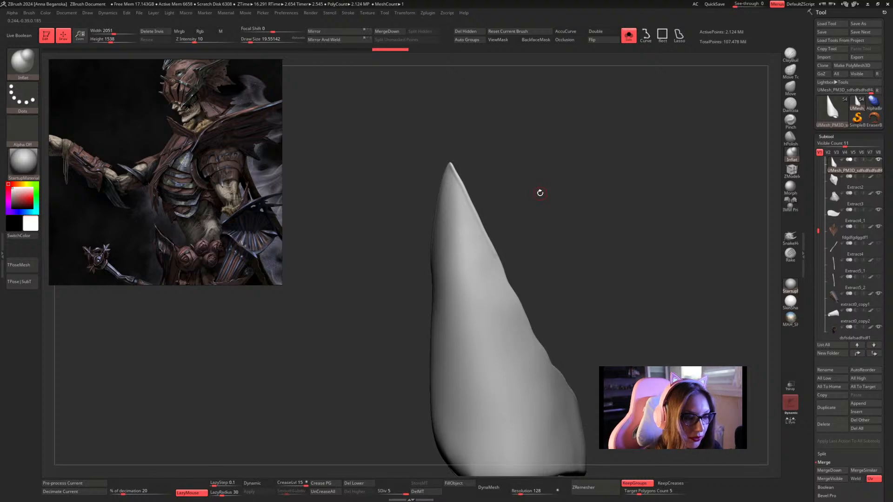
{"action": "mouse_move", "coordinate": [477, 157]}
{"action": "left_mouse_down"}
{"action": "mouse_move", "coordinate": [466, 183]}
{"action": "mouse_move", "coordinate": [523, 304]}
{"action": "left_mouse_up"}
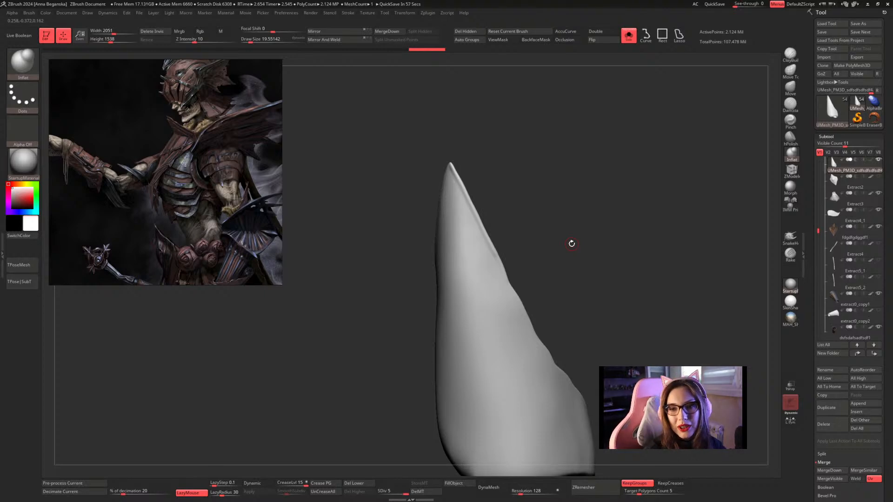
{"action": "left_click_drag", "start_coordinate": [572, 244], "coordinate": [553, 161]}
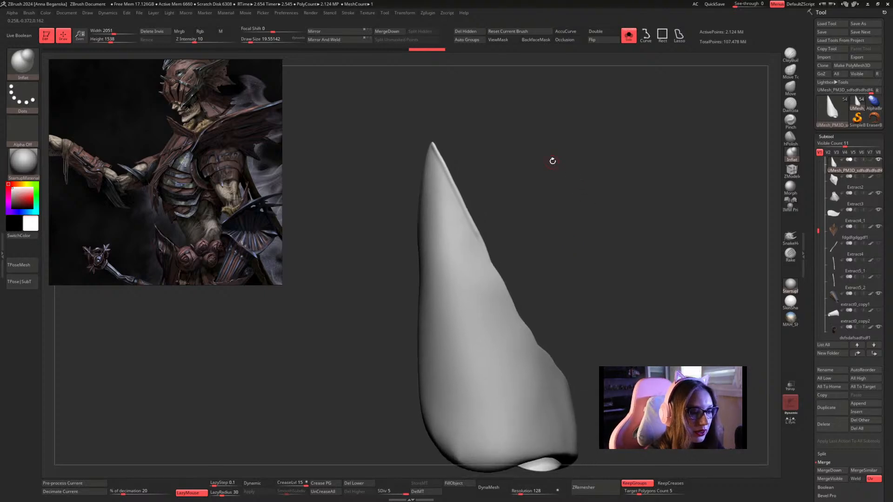
{"action": "left_click_drag", "start_coordinate": [535, 223], "coordinate": [515, 210]}
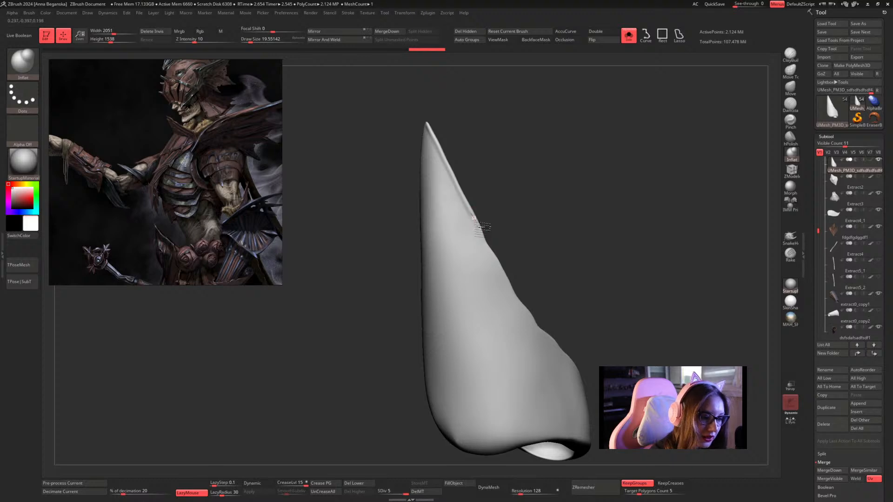
{"action": "left_click_drag", "start_coordinate": [512, 266], "coordinate": [501, 215]}
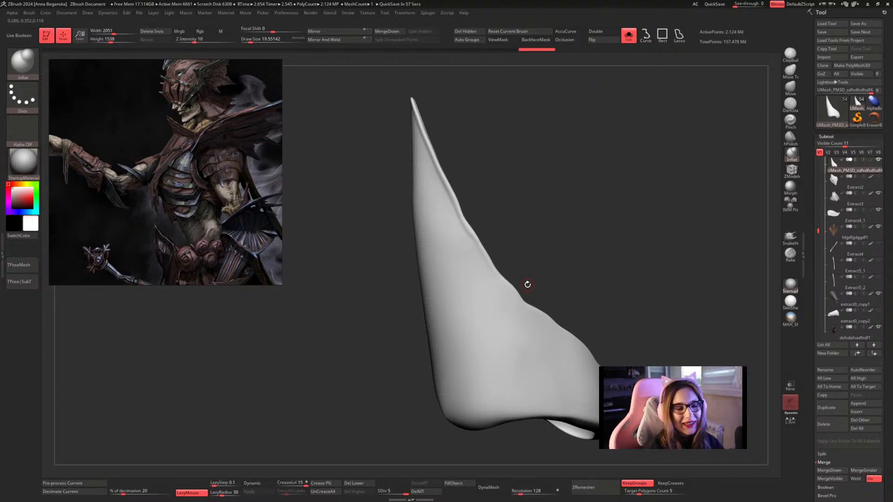
Continue the inflated edge along the lower part of the opposite rim toward the base of the opening.
{"action": "left_click_drag", "start_coordinate": [528, 285], "coordinate": [550, 189]}
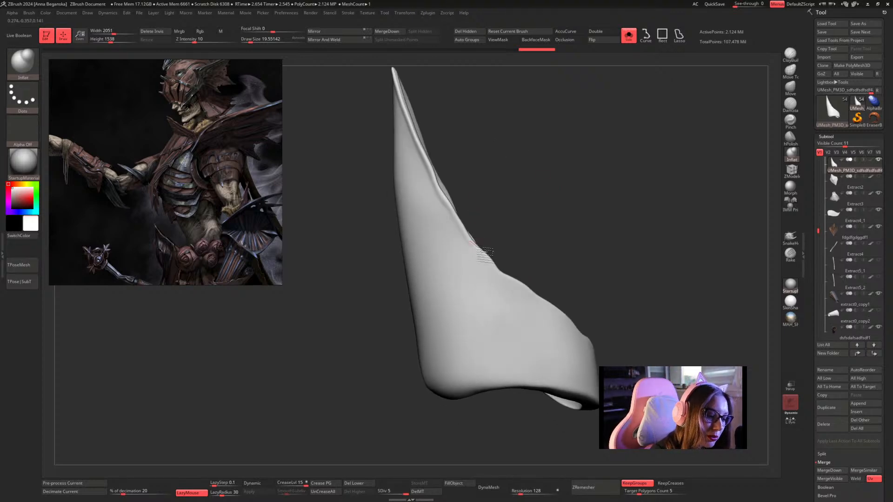
{"action": "left_click_drag", "start_coordinate": [568, 223], "coordinate": [478, 237]}
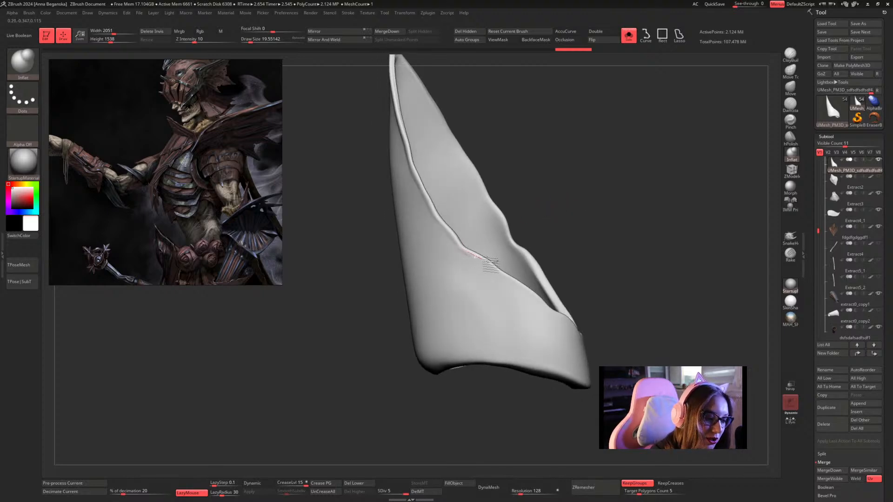
{"action": "left_click_drag", "start_coordinate": [576, 179], "coordinate": [567, 171]}
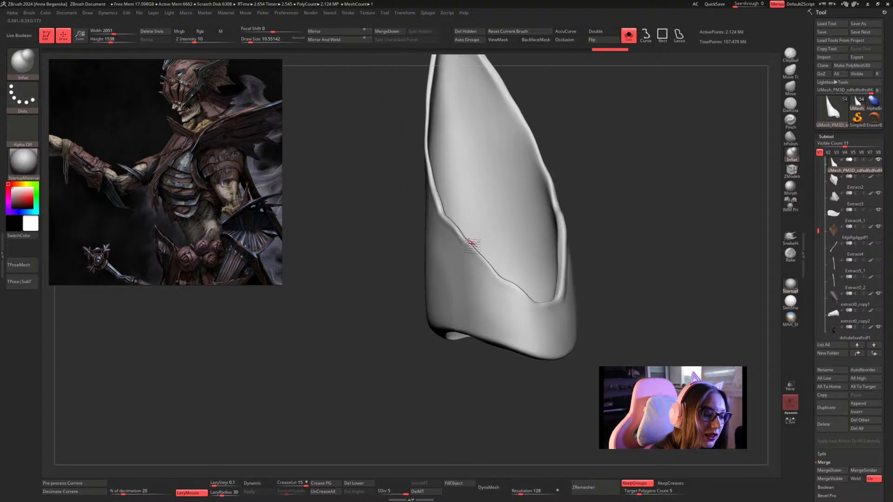
{"action": "left_click_drag", "start_coordinate": [471, 243], "coordinate": [548, 317]}
Smooth the outer surface beside the bend in the elbow plate's thickened rim with the Smooth brush.
{"action": "mouse_move", "coordinate": [607, 241]}
{"action": "left_mouse_down"}
{"action": "mouse_move", "coordinate": [674, 166]}
{"action": "mouse_move", "coordinate": [600, 211]}
{"action": "left_mouse_up"}
{"action": "key", "text": "shift"}
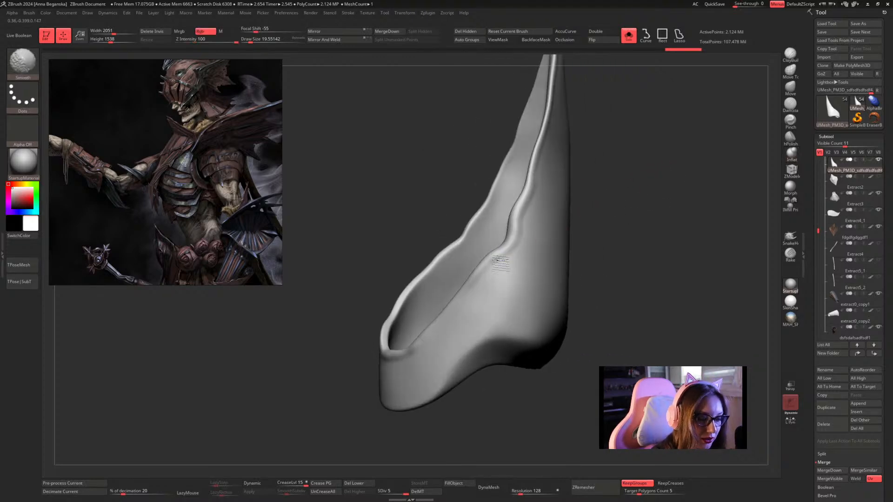
{"action": "mouse_move", "coordinate": [501, 263]}
{"action": "left_mouse_down", "text": "shift"}
{"action": "mouse_move", "coordinate": [423, 352]}
{"action": "mouse_move", "coordinate": [523, 251]}
{"action": "mouse_move", "coordinate": [539, 206]}
{"action": "left_mouse_up", "text": "shift"}
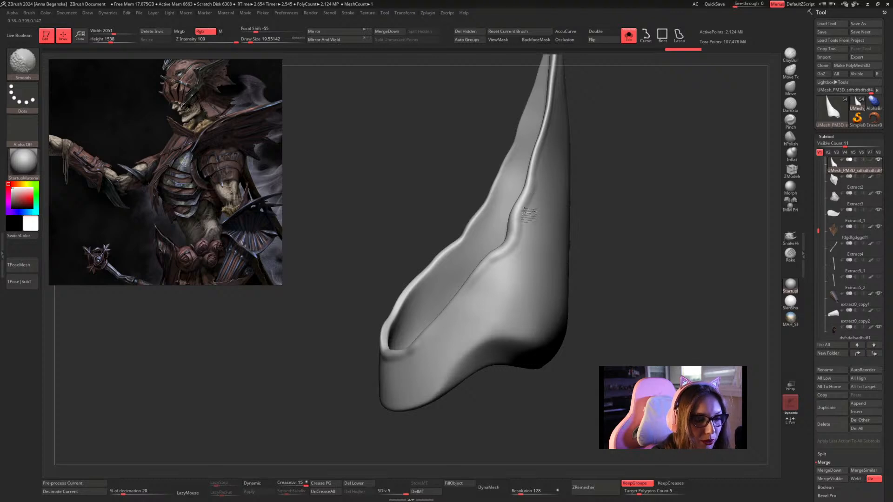
{"action": "mouse_move", "coordinate": [579, 230]}
{"action": "left_mouse_down"}
{"action": "mouse_move", "coordinate": [608, 205]}
{"action": "mouse_move", "coordinate": [529, 236]}
{"action": "mouse_move", "coordinate": [599, 197]}
{"action": "mouse_move", "coordinate": [642, 207]}
{"action": "left_mouse_up"}
Check the elbow plate on the full character, isolate it again and thicken its tip using Inflat at a draw size of about 18.46.
{"action": "left_click", "coordinate": [629, 36]}
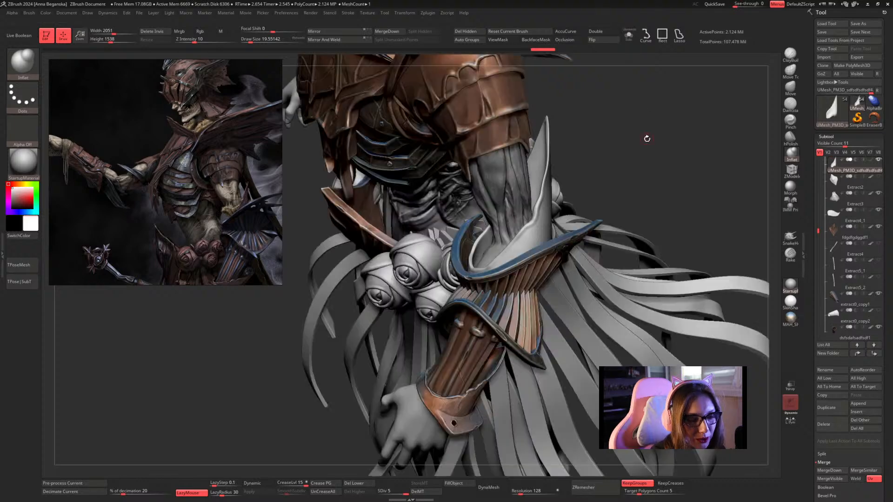
{"action": "mouse_move", "coordinate": [644, 131]}
{"action": "left_mouse_down"}
{"action": "mouse_move", "coordinate": [625, 164]}
{"action": "mouse_move", "coordinate": [631, 143]}
{"action": "mouse_move", "coordinate": [642, 142]}
{"action": "left_mouse_up"}
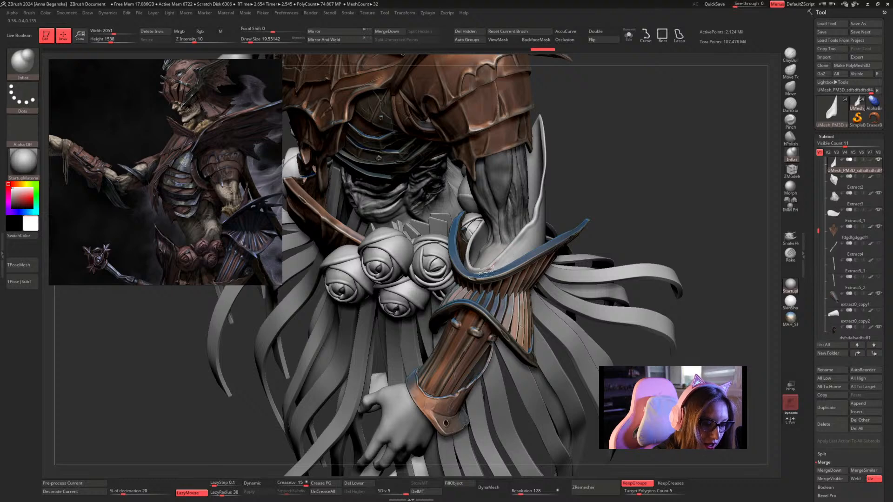
{"action": "left_click_drag", "start_coordinate": [590, 175], "coordinate": [604, 139]}
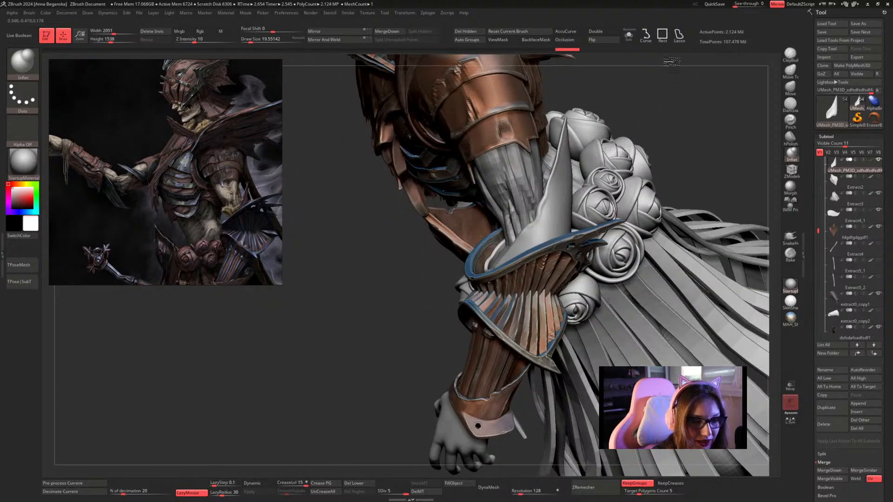
{"action": "left_click", "coordinate": [628, 34]}
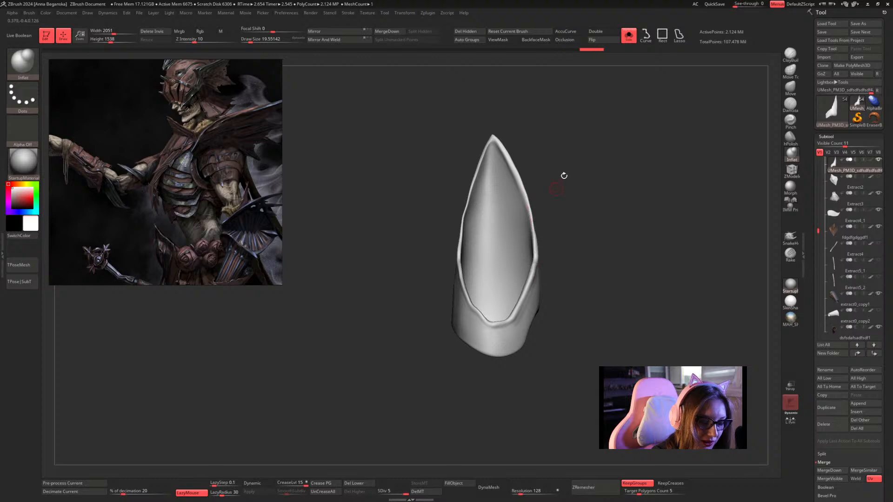
{"action": "left_click_drag", "start_coordinate": [564, 175], "coordinate": [535, 165]}
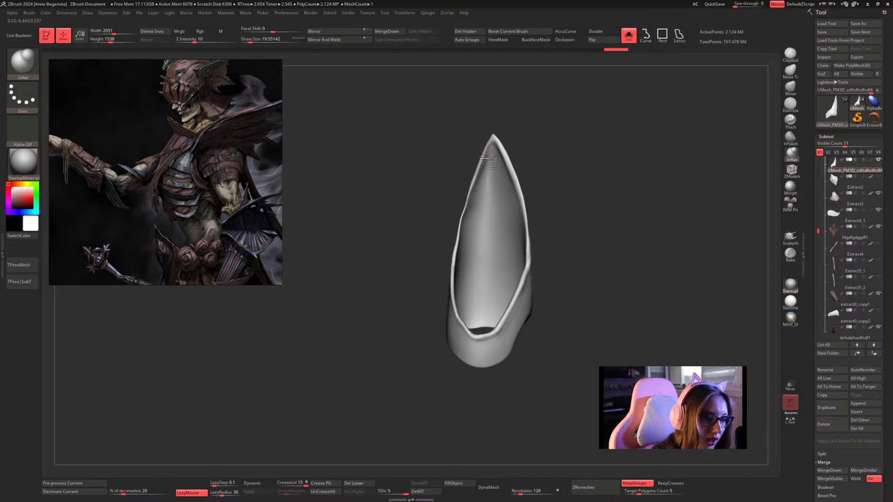
{"action": "left_click_drag", "start_coordinate": [578, 183], "coordinate": [596, 168]}
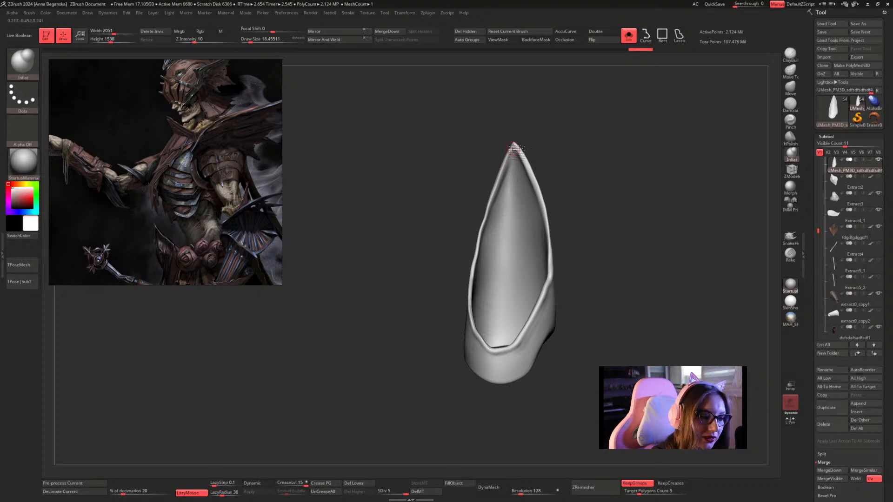
{"action": "mouse_move", "coordinate": [586, 178]}
{"action": "left_mouse_down"}
{"action": "mouse_move", "coordinate": [622, 177]}
{"action": "mouse_move", "coordinate": [632, 193]}
{"action": "mouse_move", "coordinate": [580, 195]}
{"action": "left_mouse_up"}
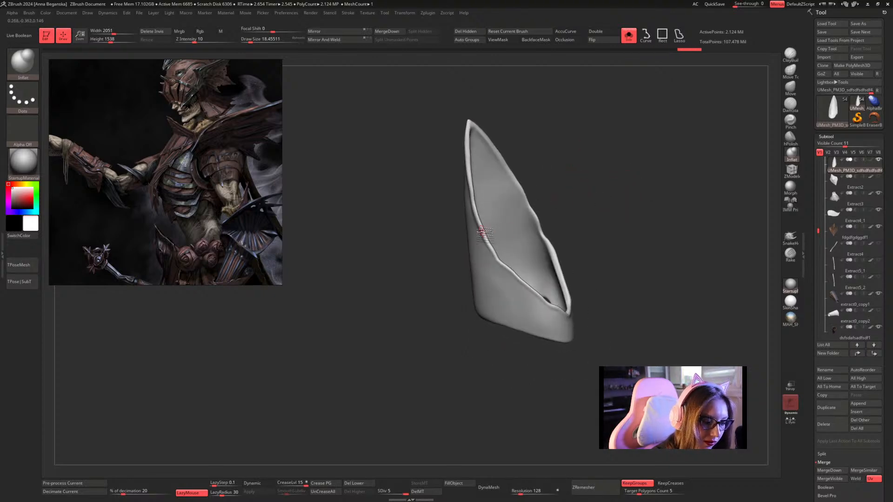
Inflate the rim around the rounded base of the plate's opening and even out the corner.
{"action": "left_click_drag", "start_coordinate": [614, 223], "coordinate": [563, 214]}
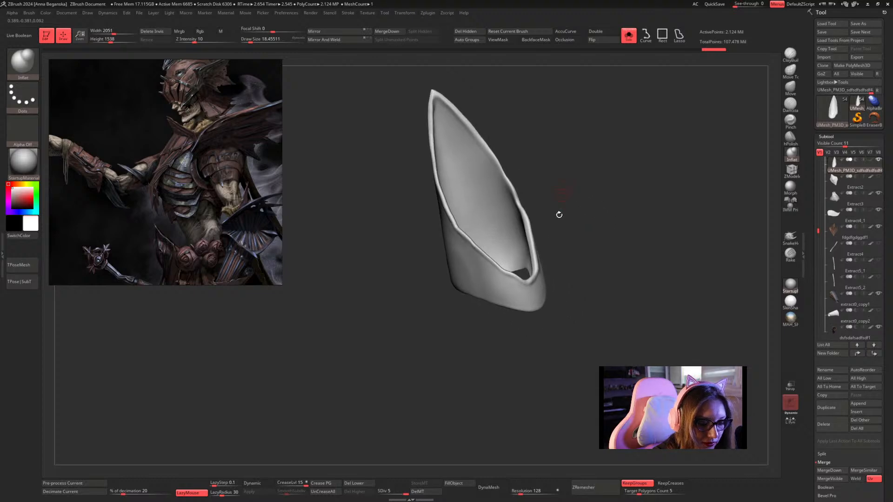
{"action": "left_click_drag", "start_coordinate": [551, 286], "coordinate": [603, 218]}
{"action": "left_click_drag", "start_coordinate": [564, 273], "coordinate": [514, 295]}
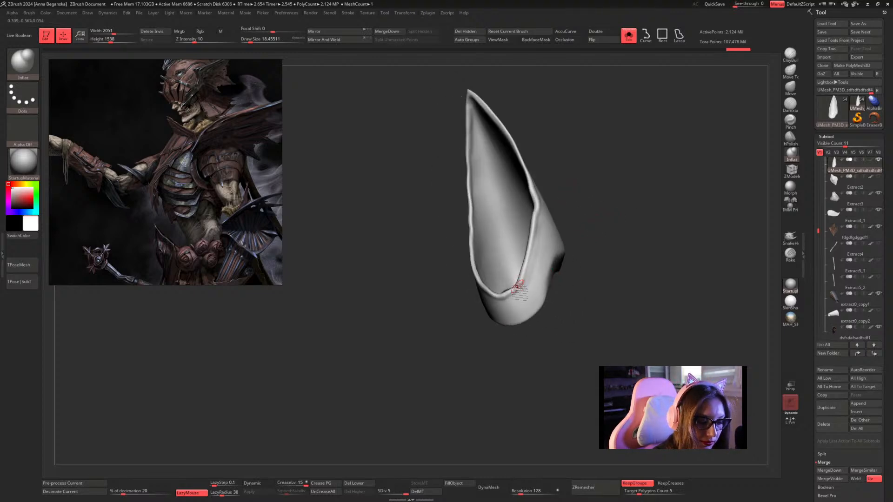
{"action": "key", "text": "shift"}
{"action": "mouse_move", "coordinate": [595, 181]}
{"action": "left_mouse_down"}
{"action": "mouse_move", "coordinate": [530, 268]}
{"action": "mouse_move", "coordinate": [549, 222]}
{"action": "mouse_move", "coordinate": [618, 180]}
{"action": "left_mouse_up"}
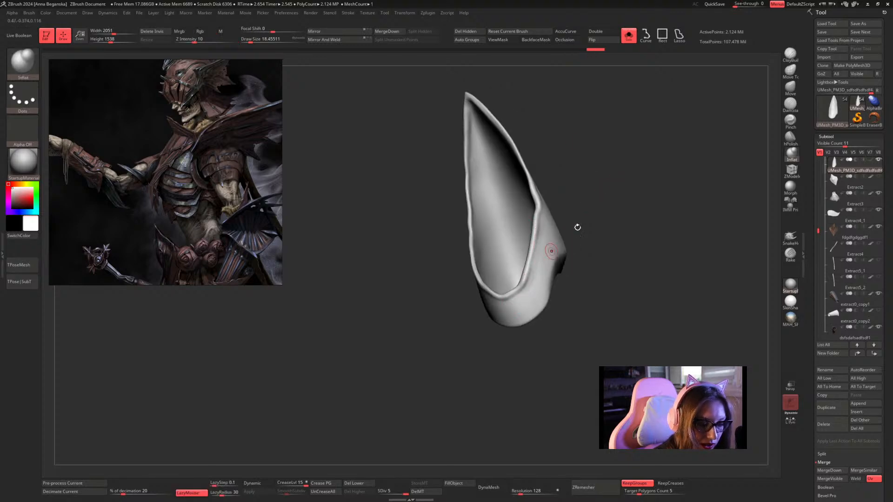
Show the whole character and examine how the elbow plate sits on the arm from the front, above and behind.
{"action": "mouse_move", "coordinate": [576, 225]}
{"action": "left_mouse_down"}
{"action": "mouse_move", "coordinate": [604, 198]}
{"action": "mouse_move", "coordinate": [676, 197]}
{"action": "mouse_move", "coordinate": [674, 175]}
{"action": "mouse_move", "coordinate": [668, 213]}
{"action": "mouse_move", "coordinate": [670, 203]}
{"action": "mouse_move", "coordinate": [638, 199]}
{"action": "mouse_move", "coordinate": [634, 158]}
{"action": "left_mouse_up"}
{"action": "key", "text": "shift"}
{"action": "left_click", "coordinate": [629, 37]}
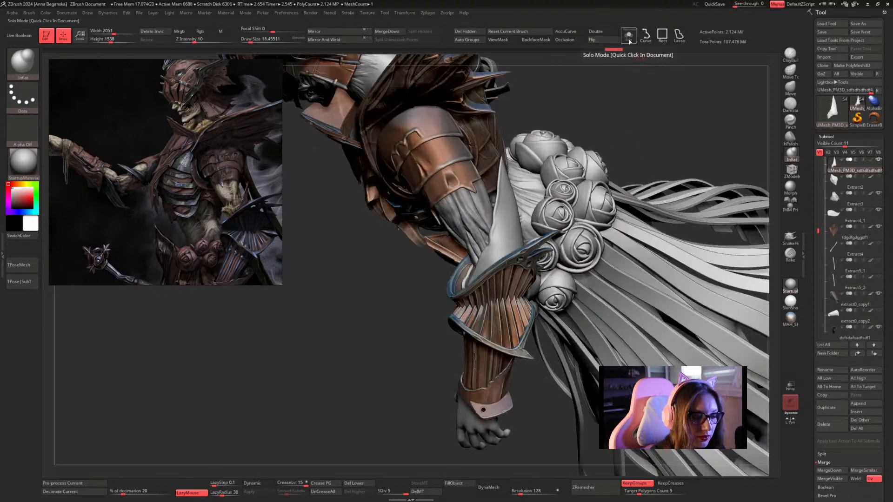
{"action": "left_click_drag", "start_coordinate": [661, 118], "coordinate": [653, 144]}
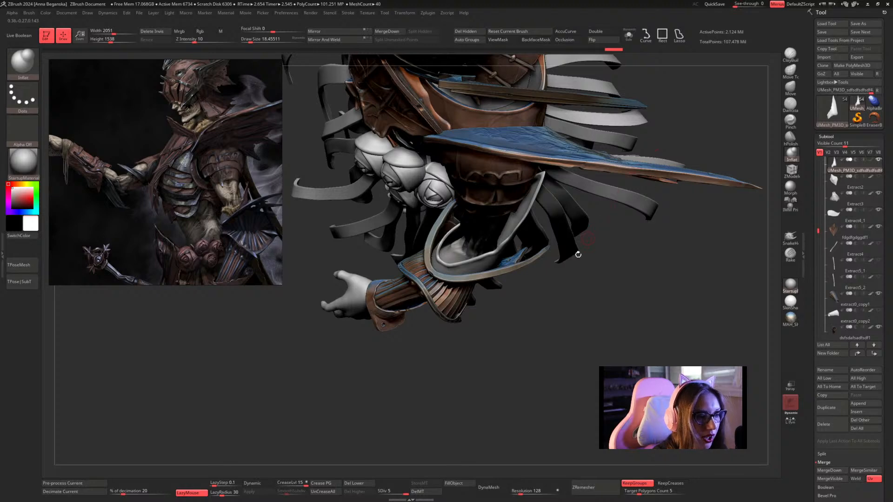
{"action": "left_click_drag", "start_coordinate": [559, 277], "coordinate": [593, 228]}
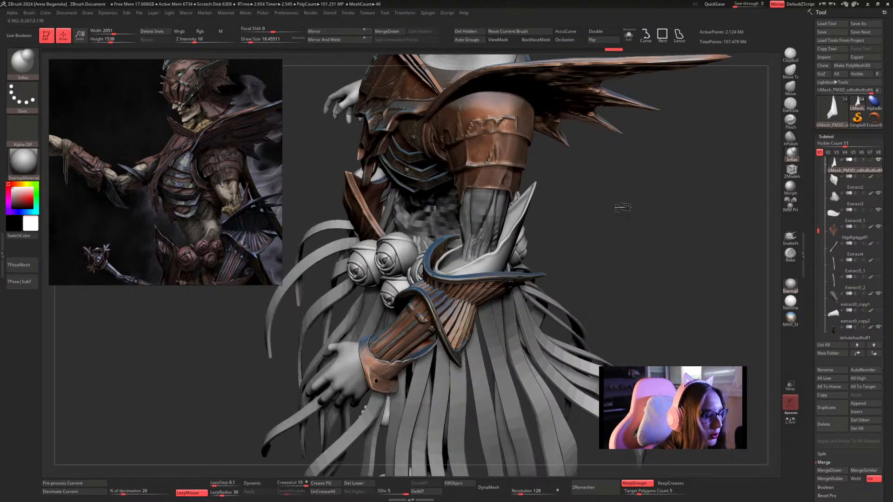
{"action": "left_click_drag", "start_coordinate": [578, 197], "coordinate": [578, 198]}
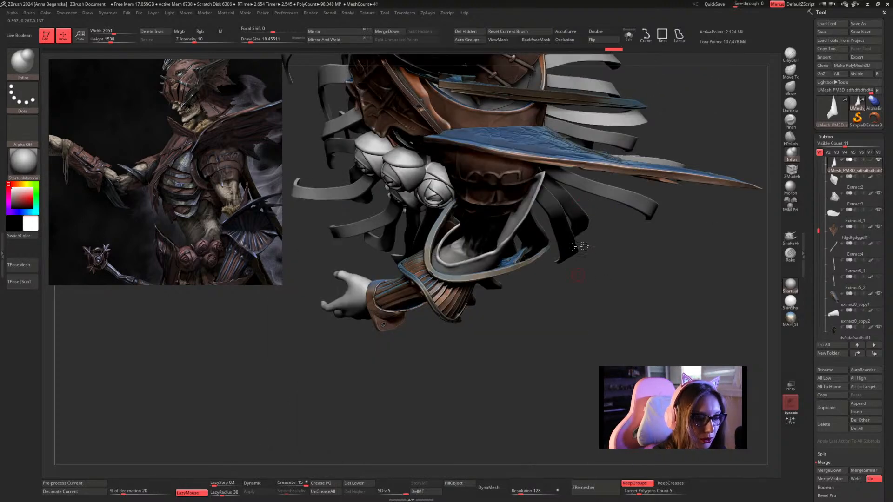
{"action": "left_click_drag", "start_coordinate": [580, 246], "coordinate": [562, 221]}
{"action": "right_click_drag", "start_coordinate": [550, 228], "coordinate": [554, 230]}
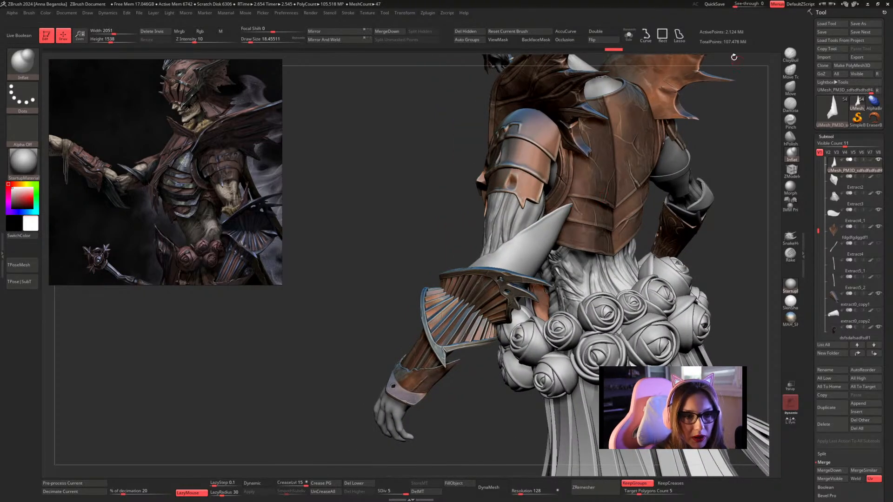
Isolate the elbow plate, set the Inflat draw size to about 12.91 and sculpt a raised diagonal ridge down its outer face from the rim.
{"action": "left_click", "coordinate": [628, 35]}
{"action": "right_click_drag", "start_coordinate": [651, 163], "coordinate": [571, 260], "text": "alt"}
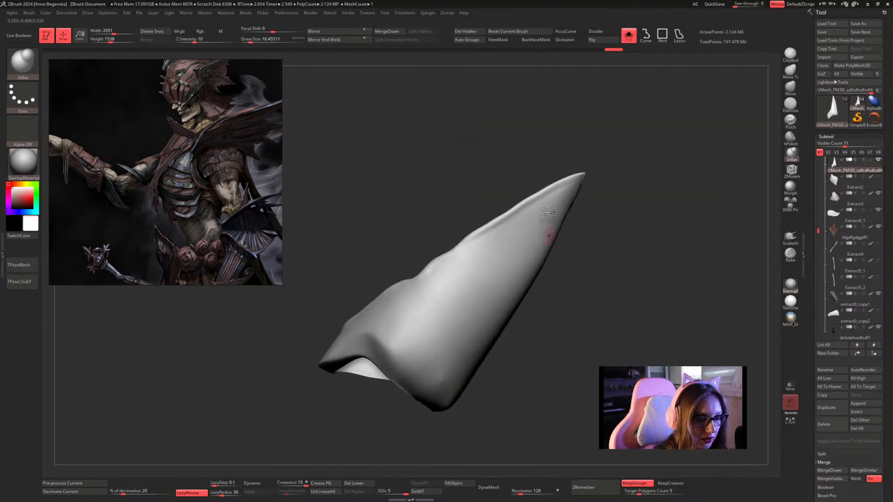
{"action": "key", "text": "space"}
{"action": "left_click_drag", "start_coordinate": [538, 208], "coordinate": [537, 209]}
{"action": "right_click_drag", "start_coordinate": [615, 218], "coordinate": [578, 157], "text": "alt"}
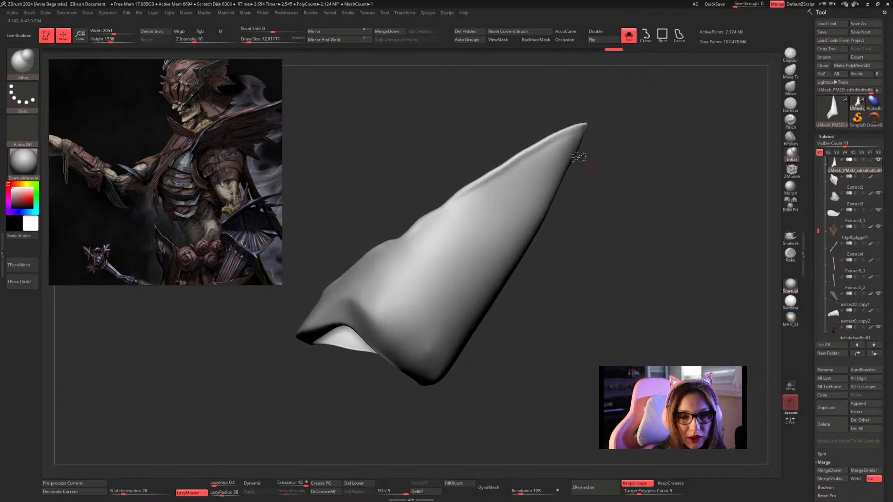
{"action": "left_click_drag", "start_coordinate": [495, 191], "coordinate": [421, 308]}
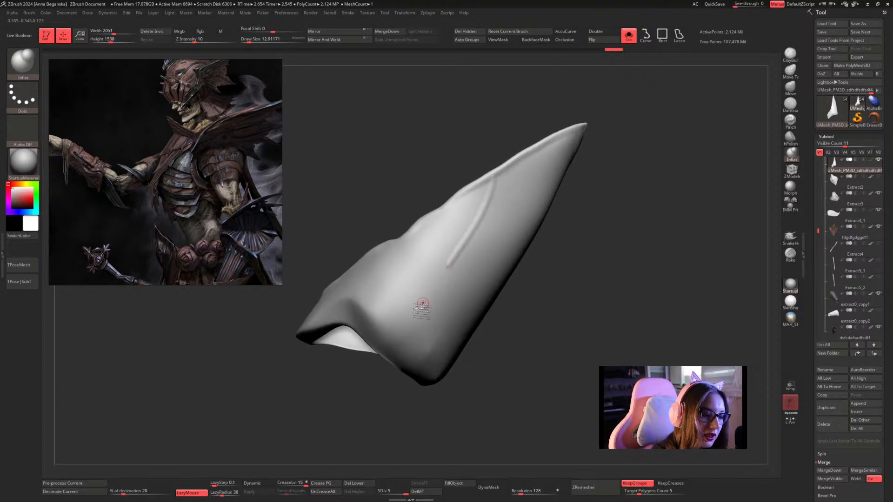
{"action": "left_click_drag", "start_coordinate": [502, 180], "coordinate": [417, 313]}
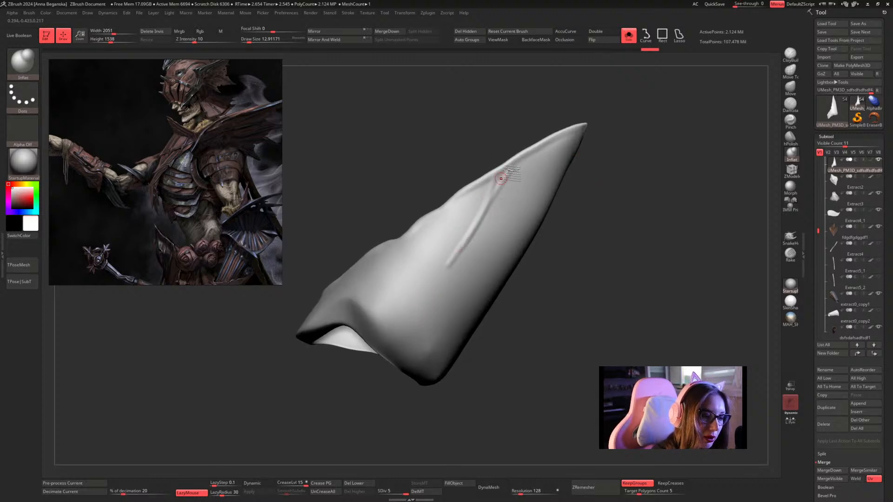
Build up a second ridge branching from the rim into the diagonal one, and soften where they join.
{"action": "left_click_drag", "start_coordinate": [503, 186], "coordinate": [474, 217]}
{"action": "mouse_move", "coordinate": [498, 177]}
{"action": "left_mouse_down"}
{"action": "mouse_move", "coordinate": [456, 271]}
{"action": "mouse_move", "coordinate": [492, 210]}
{"action": "mouse_move", "coordinate": [441, 298]}
{"action": "left_mouse_up"}
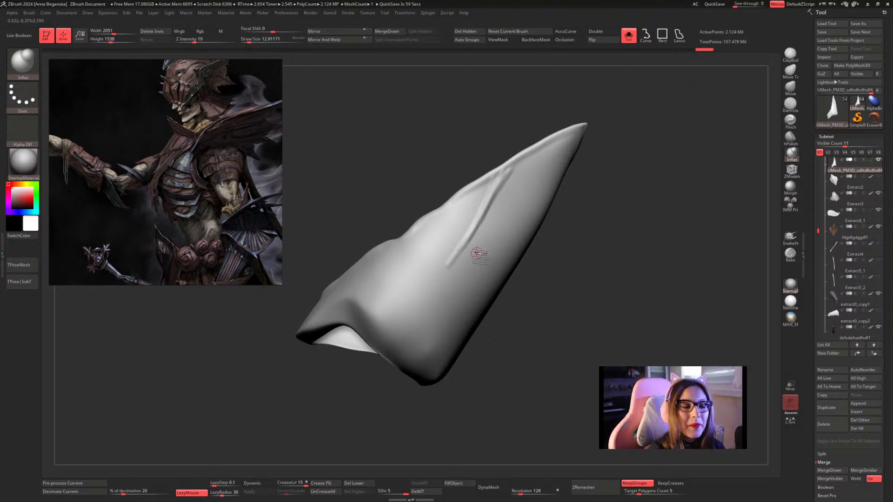
{"action": "left_click_drag", "start_coordinate": [508, 172], "coordinate": [447, 266]}
{"action": "left_click_drag", "start_coordinate": [511, 168], "coordinate": [448, 260]}
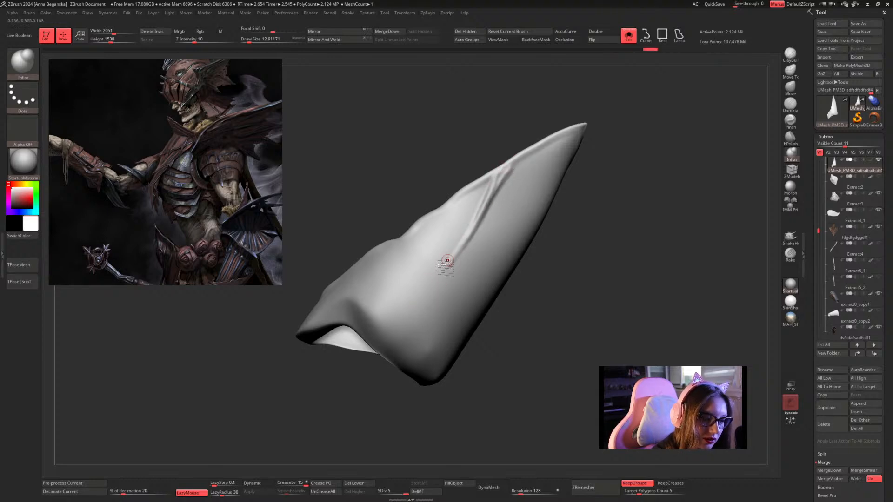
{"action": "key", "text": "shift"}
{"action": "left_click_drag", "start_coordinate": [495, 197], "coordinate": [487, 208], "text": "shift"}
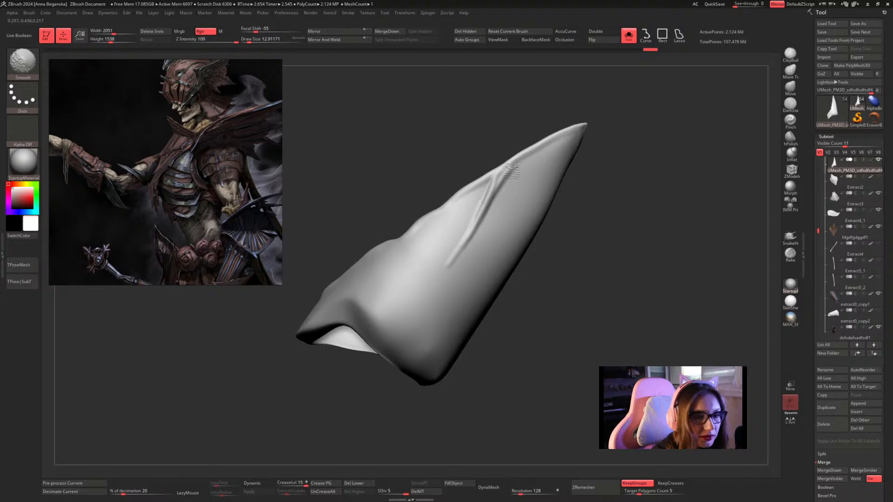
Switch to the hPolish brush at a draw size of about 23.3 and flatten the surface along the forked ridge.
{"action": "left_click", "coordinate": [790, 138]}
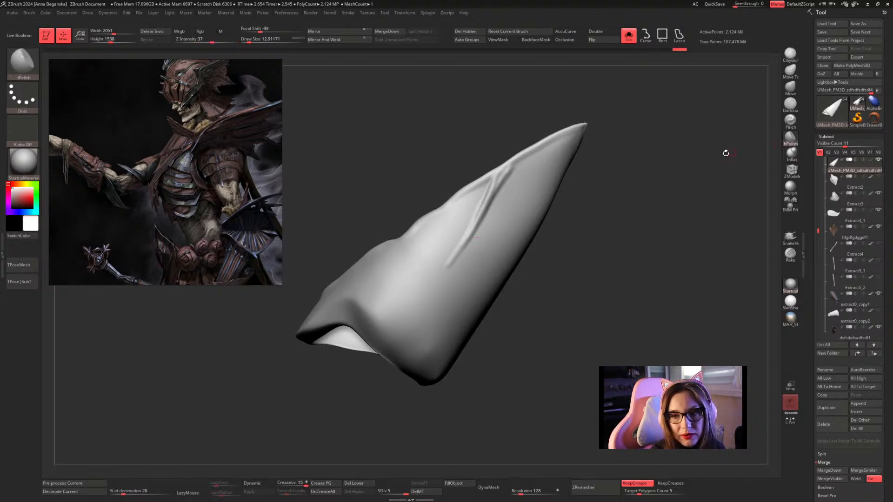
{"action": "mouse_move", "coordinate": [726, 154]}
{"action": "left_mouse_down", "text": "alt"}
{"action": "mouse_move", "coordinate": [704, 174]}
{"action": "mouse_move", "coordinate": [687, 156]}
{"action": "left_mouse_up", "text": "alt"}
{"action": "key", "text": "space"}
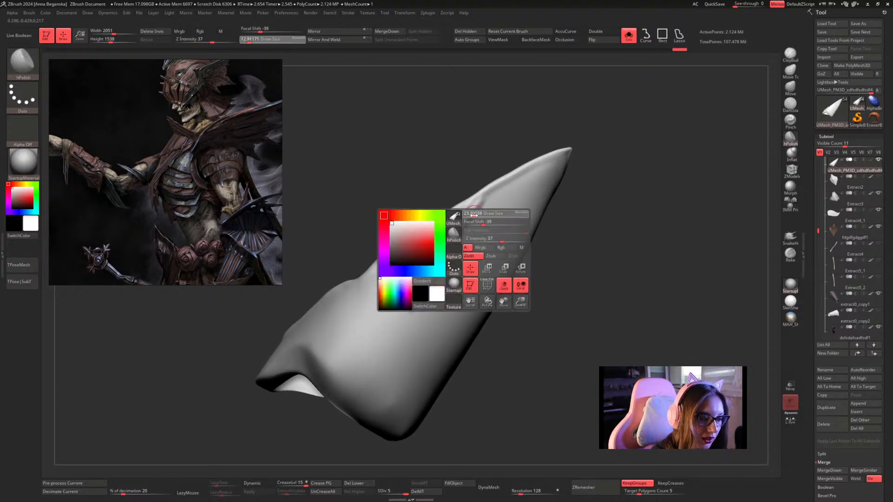
{"action": "mouse_move", "coordinate": [472, 214]}
{"action": "left_mouse_down"}
{"action": "mouse_move", "coordinate": [448, 268]}
{"action": "mouse_move", "coordinate": [462, 237]}
{"action": "mouse_move", "coordinate": [414, 310]}
{"action": "left_mouse_up"}
{"action": "key", "text": "shift"}
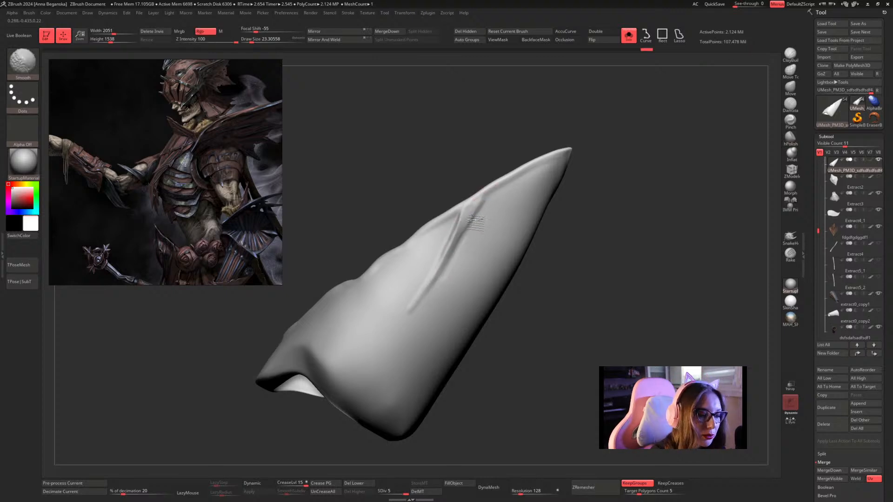
{"action": "mouse_move", "coordinate": [621, 209]}
{"action": "left_mouse_down"}
{"action": "mouse_move", "coordinate": [566, 204]}
{"action": "mouse_move", "coordinate": [553, 216]}
{"action": "left_mouse_up"}
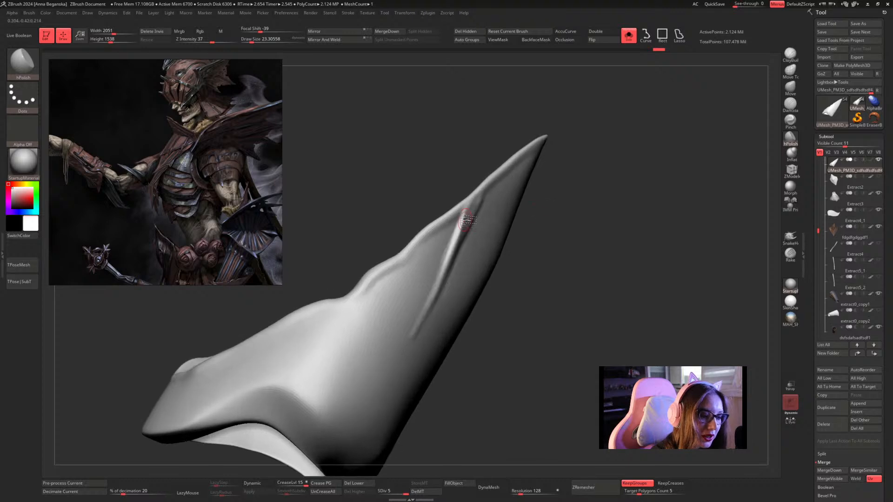
Set the hPolish draw size to about 21.62 and refine the sides of the ridge from the fork to its lower end.
{"action": "key", "text": "s"}
{"action": "left_click_drag", "start_coordinate": [443, 269], "coordinate": [449, 259]}
{"action": "left_click_drag", "start_coordinate": [530, 249], "coordinate": [474, 246]}
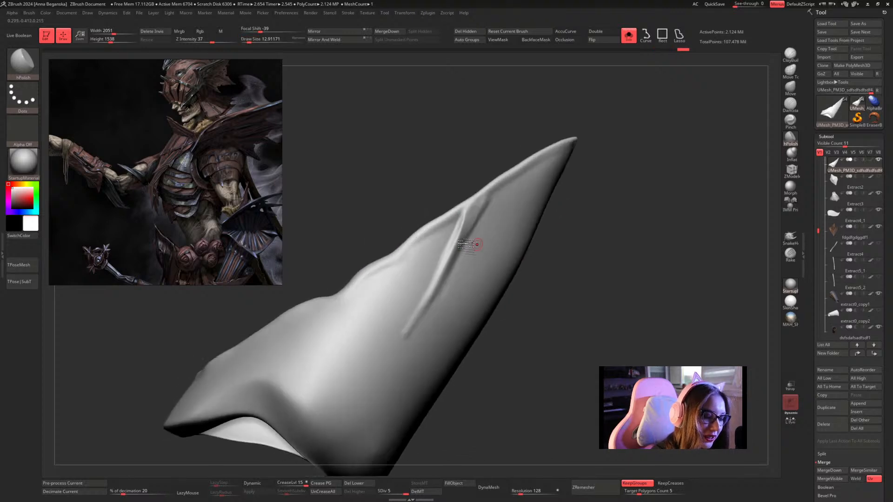
{"action": "key", "text": "s"}
{"action": "left_click", "coordinate": [435, 280]}
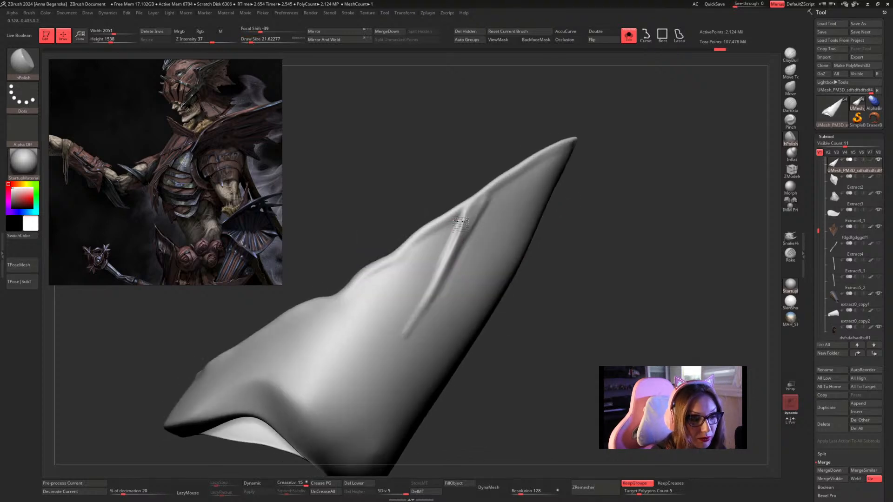
{"action": "key", "text": "shift"}
{"action": "left_click_drag", "start_coordinate": [598, 207], "coordinate": [568, 209]}
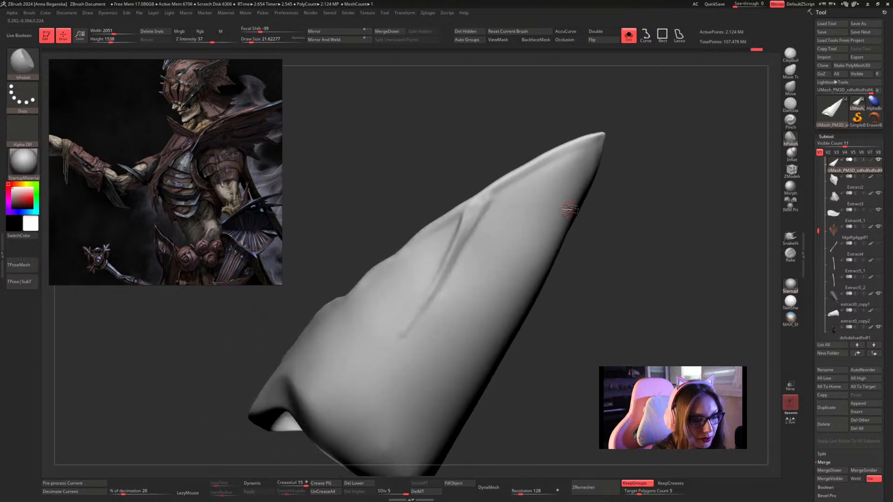
{"action": "left_click_drag", "start_coordinate": [475, 252], "coordinate": [418, 329], "text": "shift"}
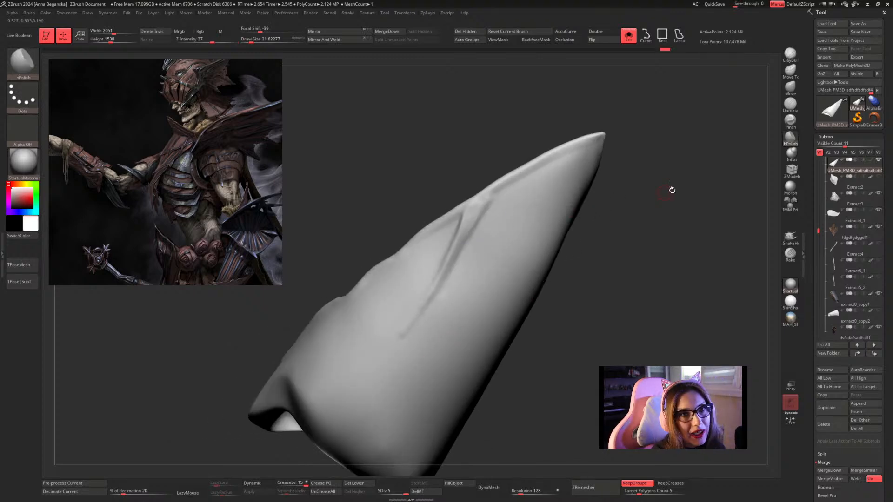
Polish the ridge's lower end, increase the hPolish draw size to about 34.79 and flatten the plate surface alongside it.
{"action": "mouse_move", "coordinate": [672, 191]}
{"action": "left_mouse_down"}
{"action": "mouse_move", "coordinate": [646, 186]}
{"action": "mouse_move", "coordinate": [642, 160]}
{"action": "mouse_move", "coordinate": [633, 191]}
{"action": "mouse_move", "coordinate": [642, 191]}
{"action": "mouse_move", "coordinate": [637, 177]}
{"action": "left_mouse_up"}
{"action": "left_click_drag", "start_coordinate": [463, 226], "coordinate": [429, 273]}
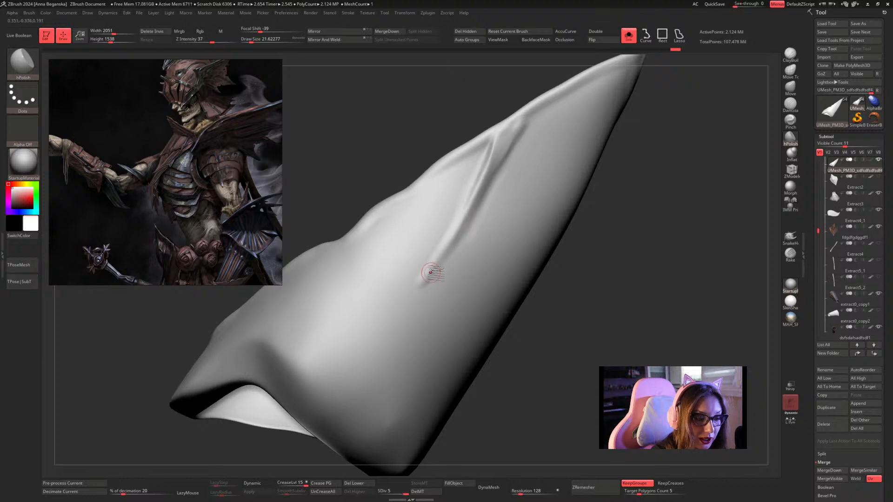
{"action": "key", "text": "space"}
{"action": "left_click_drag", "start_coordinate": [467, 228], "coordinate": [470, 228]}
{"action": "left_click_drag", "start_coordinate": [470, 224], "coordinate": [423, 286]}
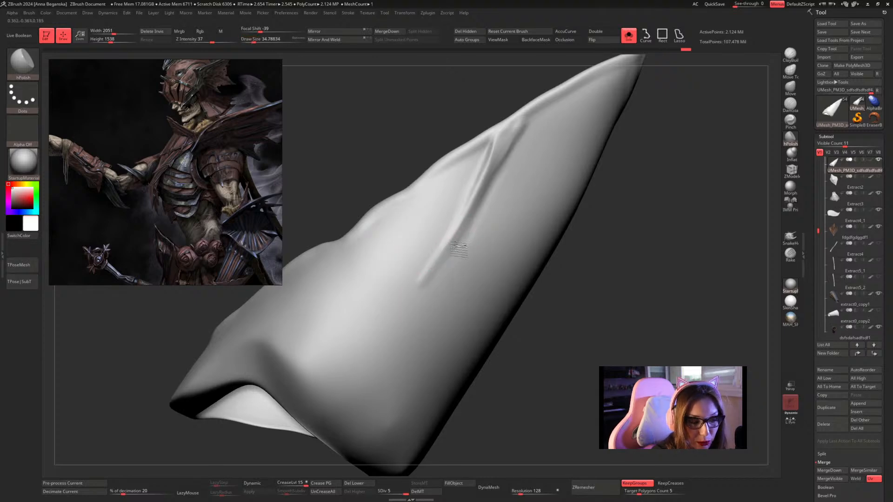
{"action": "left_click_drag", "start_coordinate": [494, 204], "coordinate": [447, 279]}
{"action": "left_click_drag", "start_coordinate": [485, 221], "coordinate": [404, 330]}
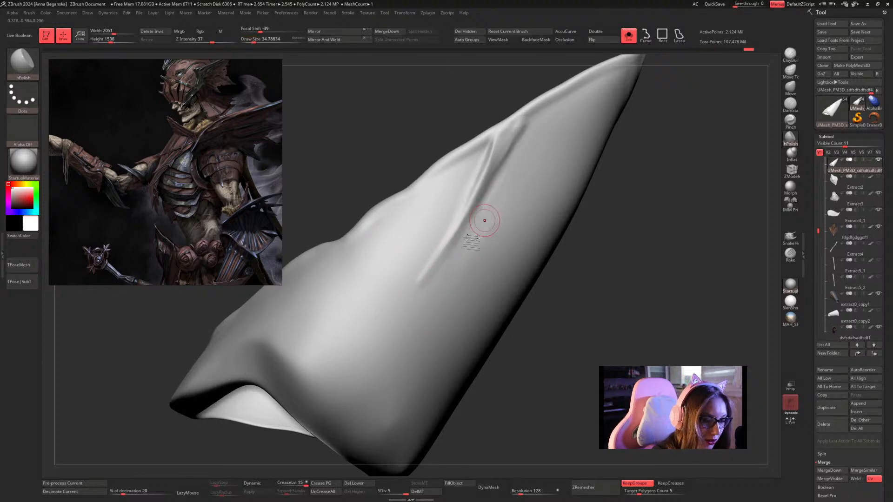
Flatten the plate surface beside the ridge's lower end with hPolish, and set the draw size to about 25.05.
{"action": "left_click_drag", "start_coordinate": [471, 243], "coordinate": [423, 314]}
{"action": "mouse_move", "coordinate": [502, 215]}
{"action": "left_mouse_down", "text": "shift"}
{"action": "mouse_move", "coordinate": [427, 270]}
{"action": "mouse_move", "coordinate": [439, 246]}
{"action": "left_mouse_up", "text": "shift"}
{"action": "key", "text": "f"}
{"action": "key", "text": "space"}
{"action": "mouse_move", "coordinate": [594, 183]}
{"action": "left_mouse_down"}
{"action": "mouse_move", "coordinate": [593, 209]}
{"action": "mouse_move", "coordinate": [596, 192]}
{"action": "left_mouse_up"}
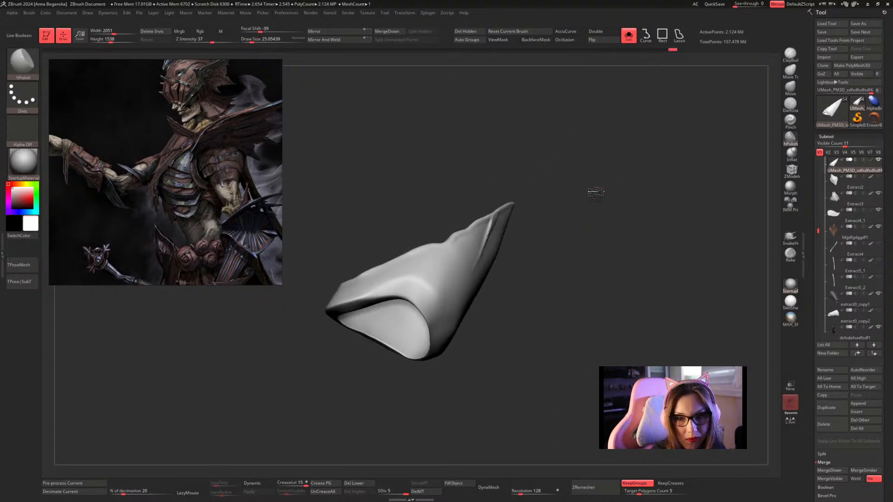
Switch to the CurvePinch brush, turn on LazyMouse and set the draw size to about 15.55.
{"action": "left_click", "coordinate": [16, 63]}
{"action": "mouse_move", "coordinate": [212, 119]}
{"action": "left_mouse_down"}
{"action": "mouse_move", "coordinate": [210, 172]}
{"action": "mouse_move", "coordinate": [223, 208]}
{"action": "left_mouse_up"}
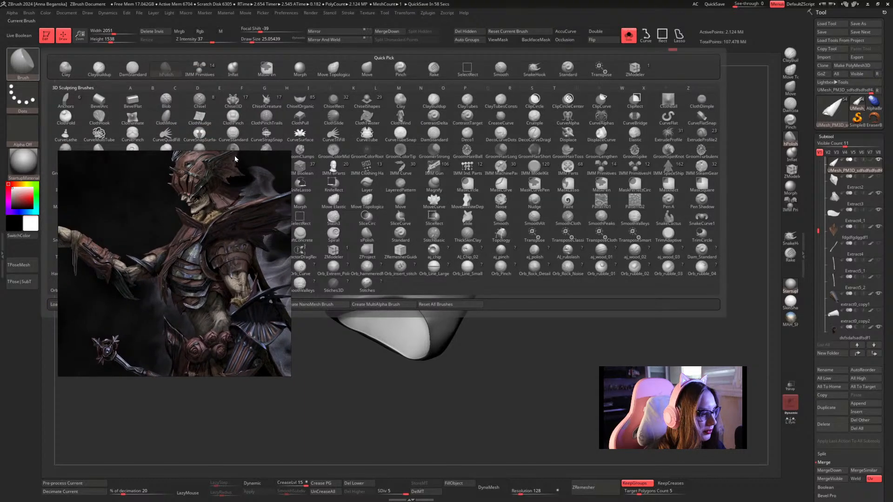
{"action": "left_click", "coordinate": [132, 135]}
{"action": "left_click_drag", "start_coordinate": [209, 188], "coordinate": [188, 104]}
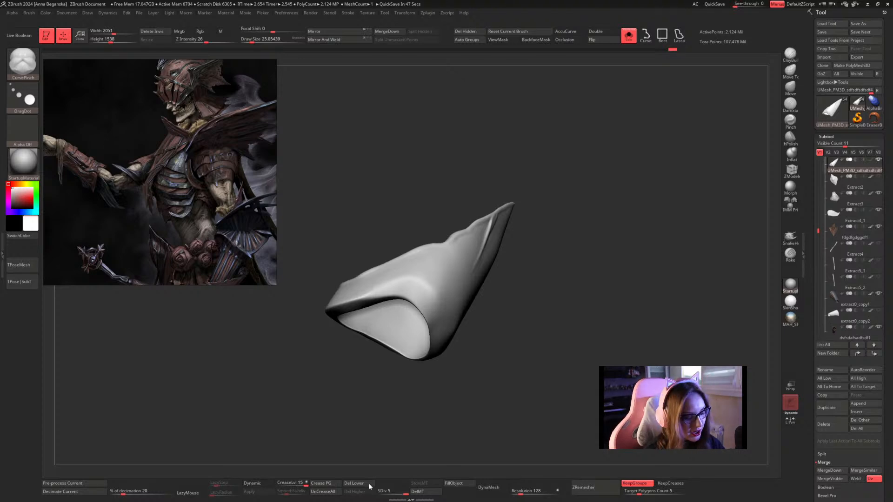
{"action": "left_click", "coordinate": [195, 493]}
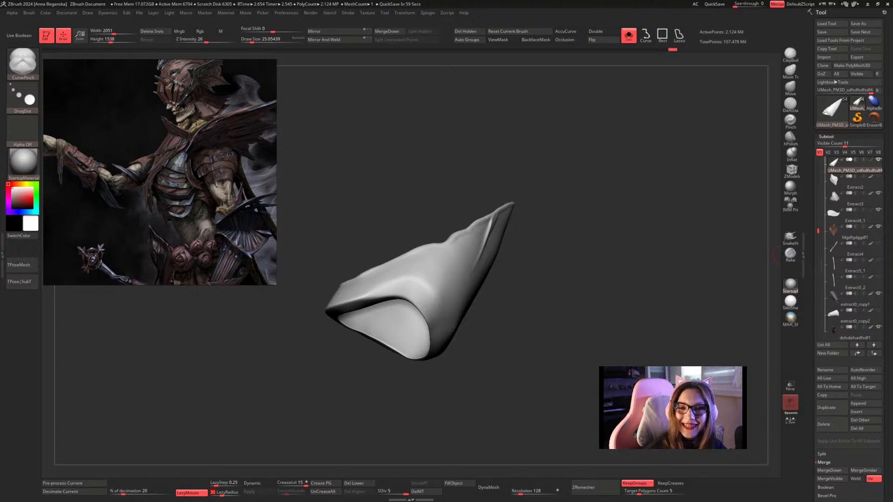
{"action": "mouse_move", "coordinate": [582, 185]}
{"action": "left_mouse_down"}
{"action": "mouse_move", "coordinate": [590, 195]}
{"action": "mouse_move", "coordinate": [562, 218]}
{"action": "left_mouse_up"}
{"action": "key", "text": "shift"}
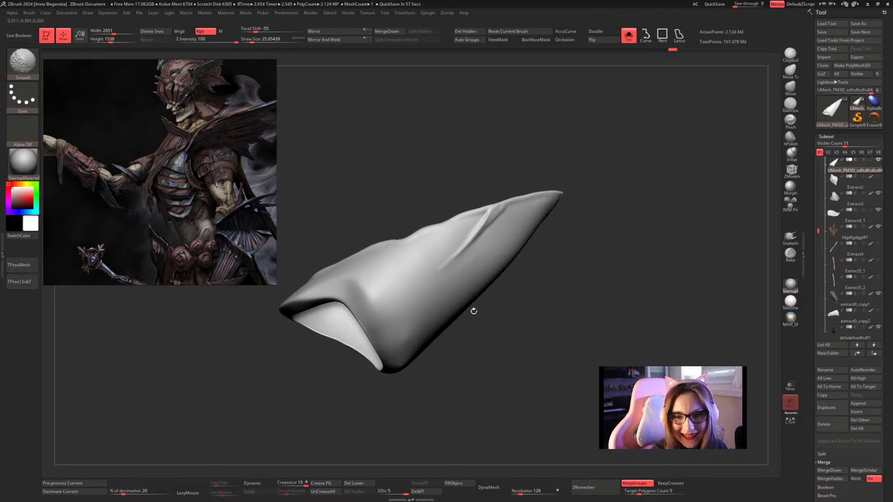
{"action": "left_click_drag", "start_coordinate": [474, 311], "coordinate": [543, 283]}
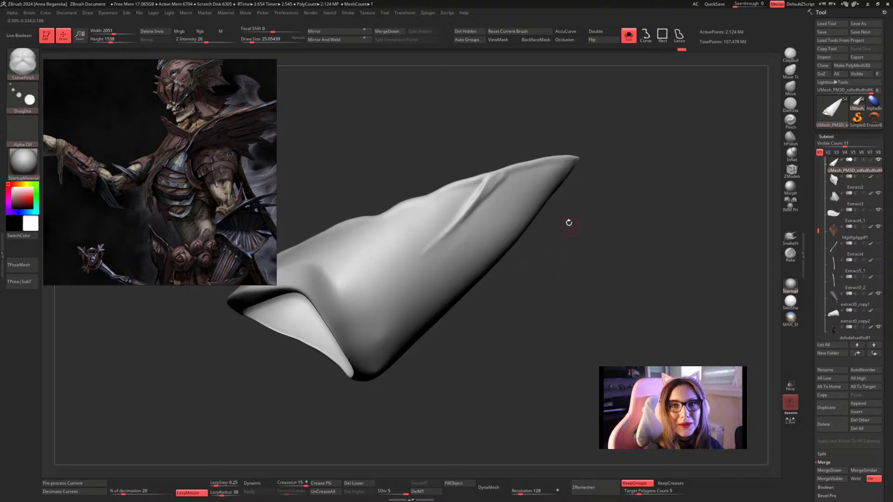
{"action": "left_click_drag", "start_coordinate": [563, 199], "coordinate": [642, 152]}
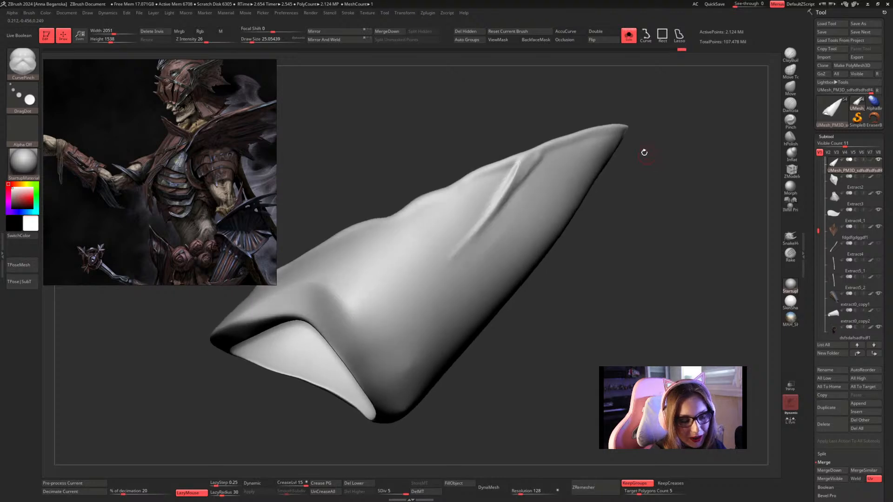
{"action": "key", "text": "space"}
Try pinching a crease at Z Intensity 26 from the rim along the diagonal ridge, and undo each attempt.
{"action": "left_click_drag", "start_coordinate": [552, 158], "coordinate": [452, 262]}
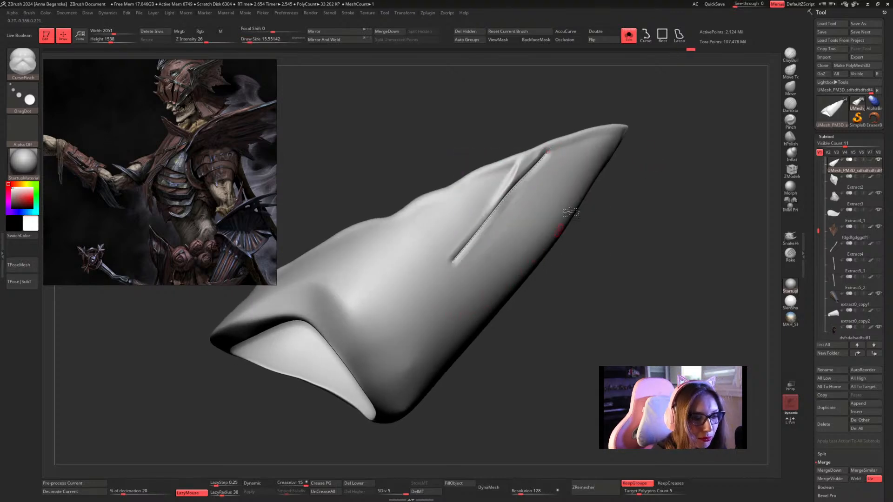
{"action": "key", "text": "ctrl+z"}
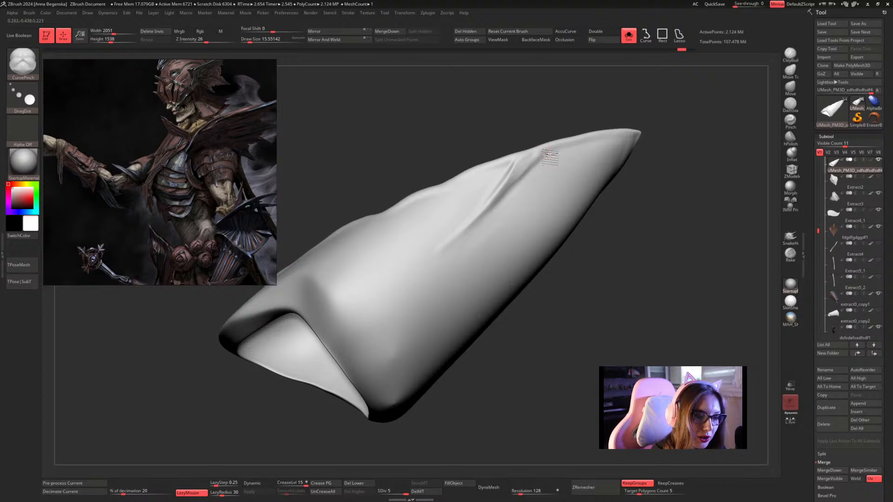
{"action": "left_click_drag", "start_coordinate": [549, 155], "coordinate": [436, 265]}
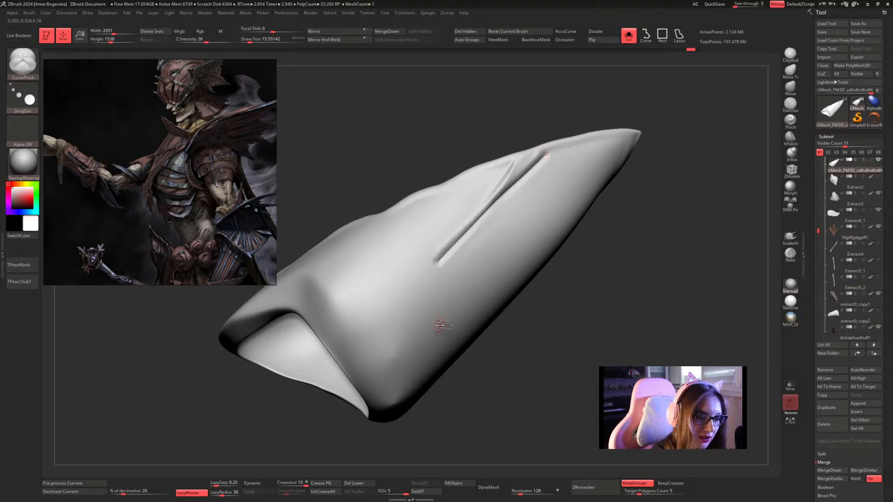
{"action": "left_click_drag", "start_coordinate": [632, 197], "coordinate": [636, 195]}
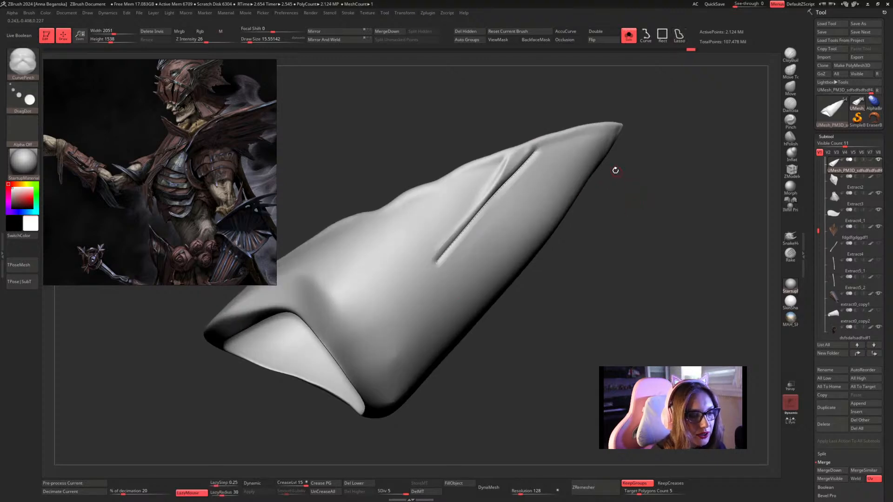
{"action": "key", "text": "ctrl+z"}
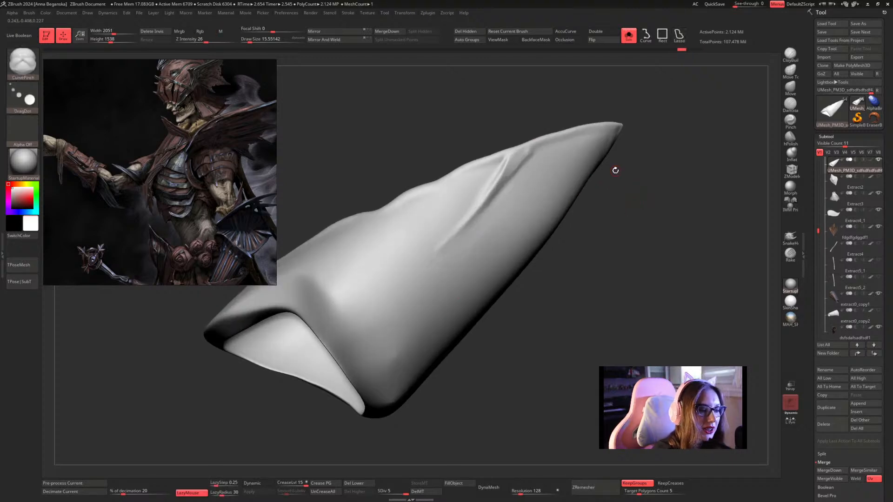
Set the CurvePinch Z Intensity to 14 and pinch a crease along the diagonal ridge from the rim to its lower end.
{"action": "left_click", "coordinate": [198, 40]}
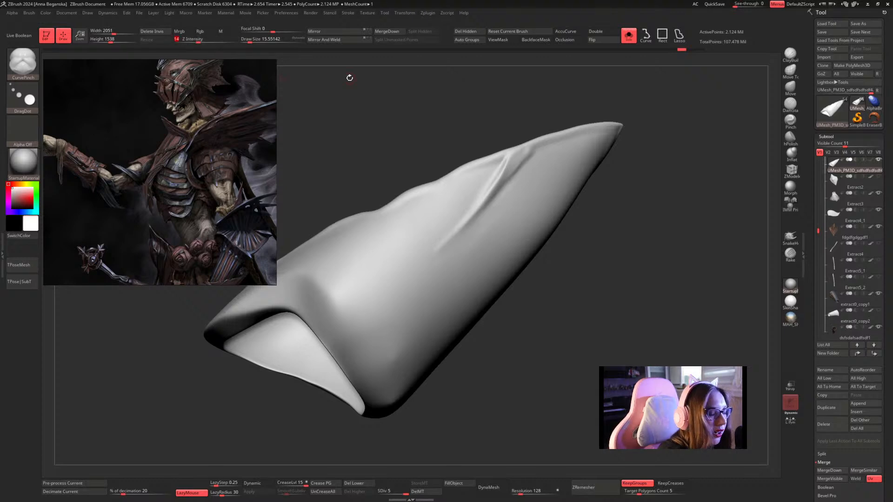
{"action": "left_click_drag", "start_coordinate": [682, 172], "coordinate": [668, 134]}
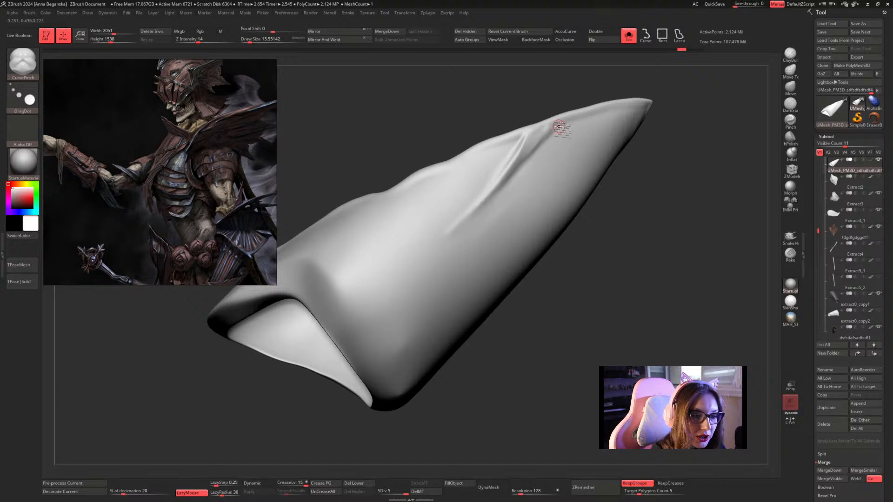
{"action": "mouse_move", "coordinate": [550, 142]}
{"action": "left_mouse_down"}
{"action": "mouse_move", "coordinate": [458, 241]}
{"action": "mouse_move", "coordinate": [455, 294]}
{"action": "left_mouse_up"}
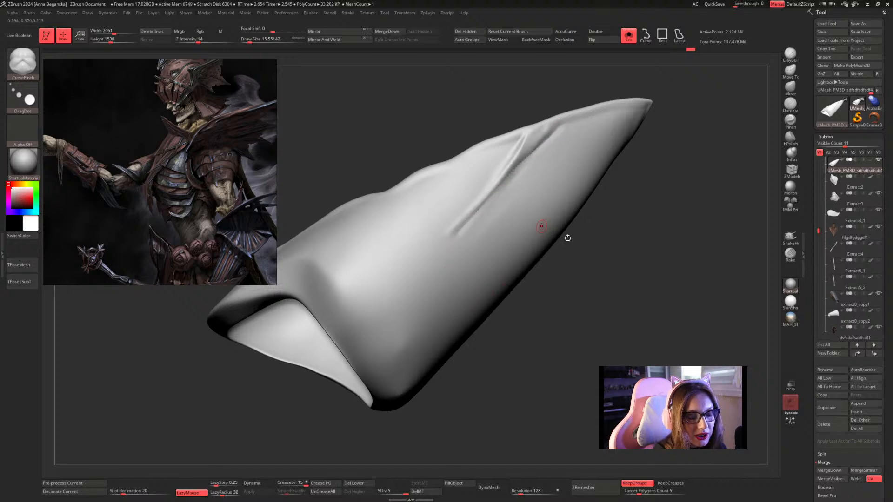
{"action": "left_click_drag", "start_coordinate": [568, 238], "coordinate": [573, 249]}
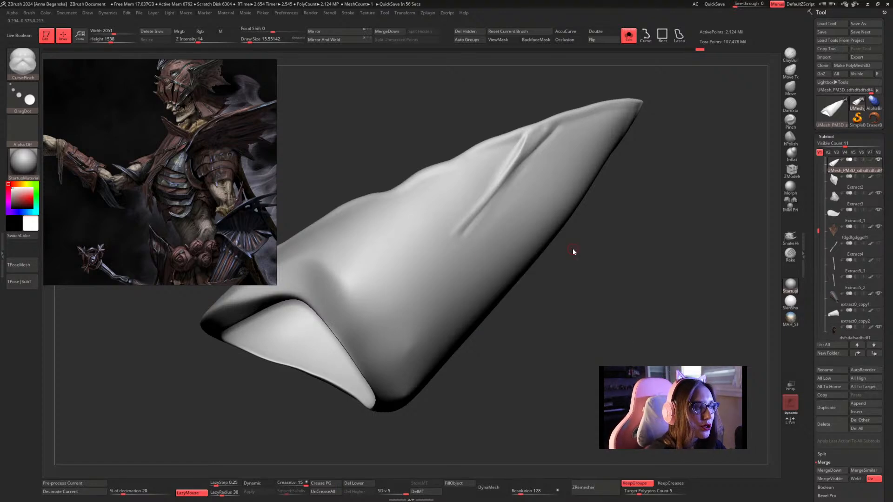
Pinch a second crease along the ridge's opposite side, and increase the CurvePinch draw size to about 23.31.
{"action": "left_click_drag", "start_coordinate": [573, 251], "coordinate": [522, 150]}
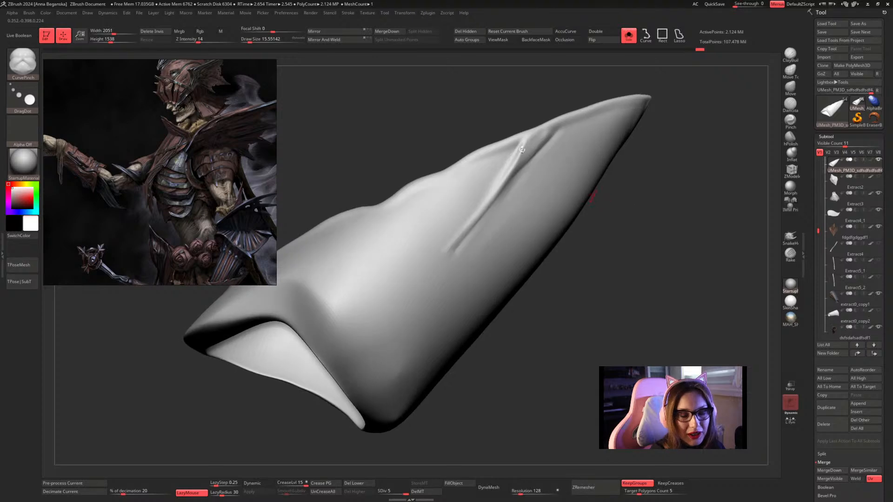
{"action": "left_click_drag", "start_coordinate": [491, 198], "coordinate": [422, 280]}
{"action": "key", "text": "space"}
{"action": "left_click_drag", "start_coordinate": [497, 209], "coordinate": [499, 209]}
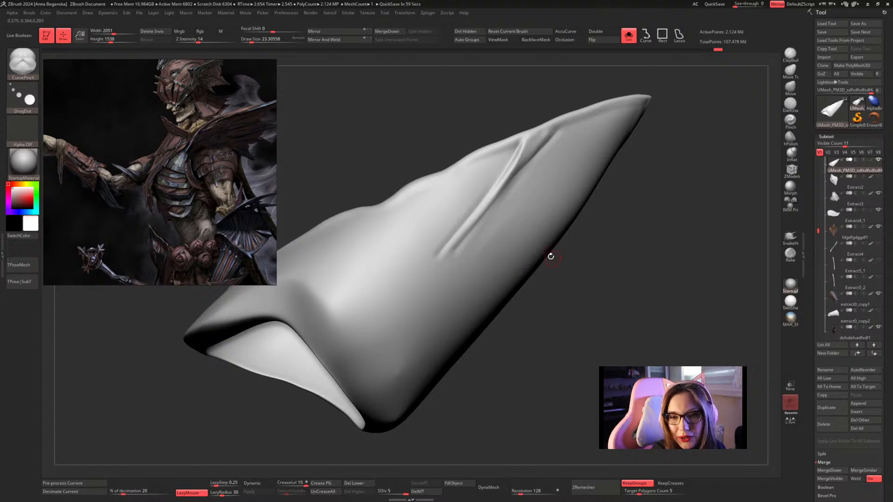
Smooth the lower ends of the pinched creases and the plate surface alongside the ridge.
{"action": "left_click_drag", "start_coordinate": [552, 258], "coordinate": [540, 273], "text": "alt"}
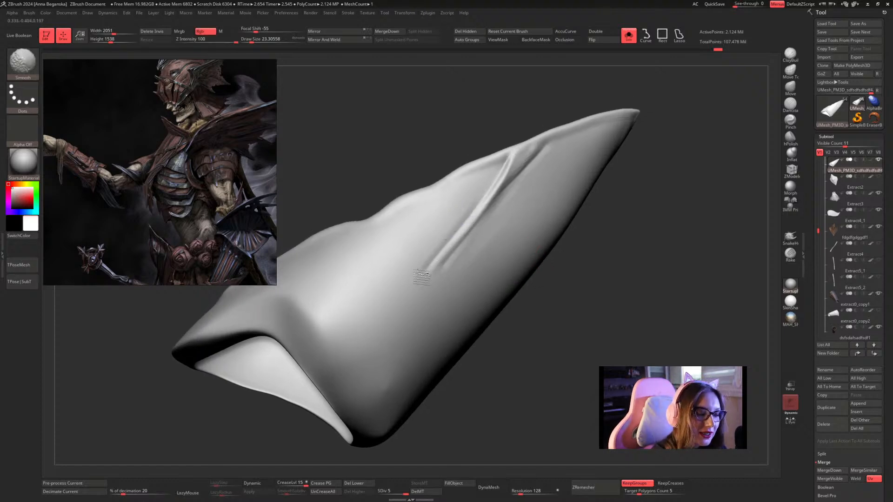
{"action": "mouse_move", "coordinate": [453, 258]}
{"action": "left_mouse_down", "text": "shift"}
{"action": "mouse_move", "coordinate": [423, 273]}
{"action": "mouse_move", "coordinate": [471, 242]}
{"action": "left_mouse_up", "text": "shift"}
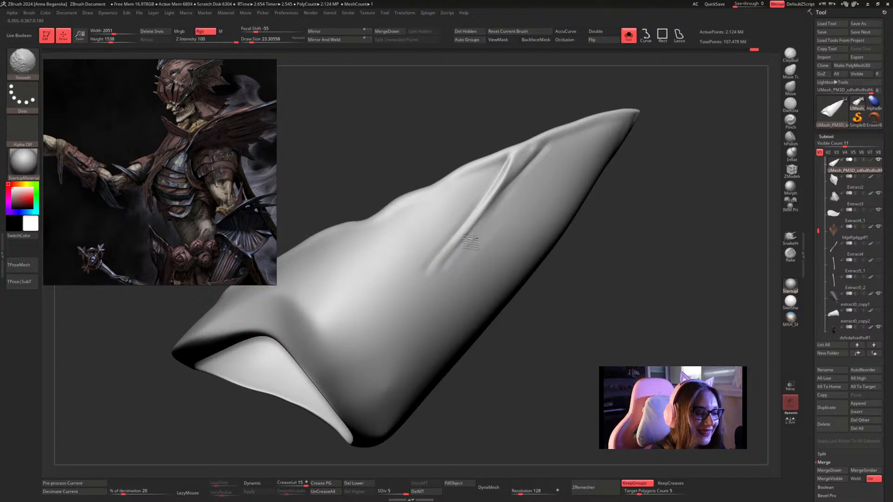
{"action": "left_click_drag", "start_coordinate": [558, 326], "coordinate": [521, 335]}
{"action": "left_click_drag", "start_coordinate": [532, 161], "coordinate": [491, 214]}
{"action": "mouse_move", "coordinate": [586, 88]}
{"action": "left_mouse_down"}
{"action": "mouse_move", "coordinate": [618, 85]}
{"action": "mouse_move", "coordinate": [648, 165]}
{"action": "mouse_move", "coordinate": [641, 171]}
{"action": "mouse_move", "coordinate": [652, 167]}
{"action": "mouse_move", "coordinate": [647, 128]}
{"action": "mouse_move", "coordinate": [612, 193]}
{"action": "mouse_move", "coordinate": [562, 213]}
{"action": "mouse_move", "coordinate": [577, 211]}
{"action": "left_mouse_up"}
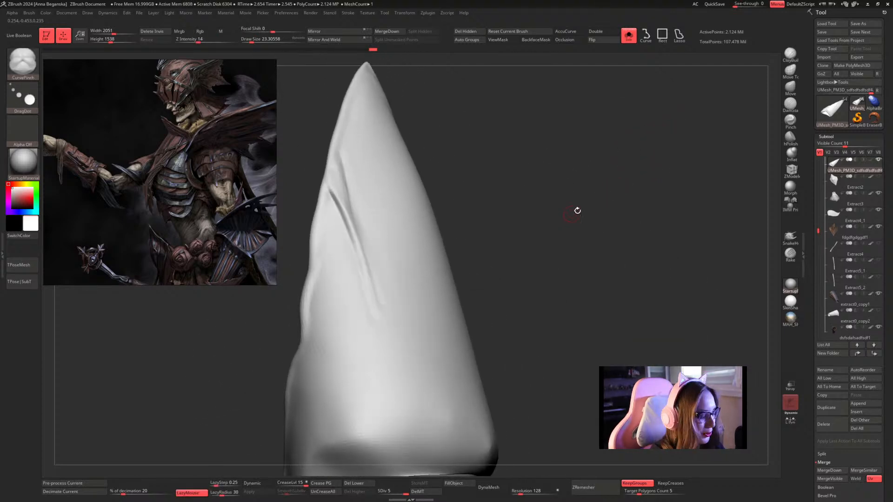
Switch to the hPolish brush at a draw size of about 30.7 and flatten the surface around the ridge's lower end.
{"action": "left_click", "coordinate": [791, 138]}
{"action": "mouse_move", "coordinate": [627, 185]}
{"action": "left_mouse_down"}
{"action": "mouse_move", "coordinate": [656, 174]}
{"action": "mouse_move", "coordinate": [560, 176]}
{"action": "left_mouse_up"}
{"action": "left_click_drag", "start_coordinate": [460, 279], "coordinate": [468, 295]}
{"action": "left_click_drag", "start_coordinate": [450, 236], "coordinate": [468, 294]}
{"action": "key", "text": "space"}
{"action": "mouse_move", "coordinate": [467, 265]}
{"action": "left_mouse_down"}
{"action": "mouse_move", "coordinate": [471, 324]}
{"action": "mouse_move", "coordinate": [455, 299]}
{"action": "left_mouse_up"}
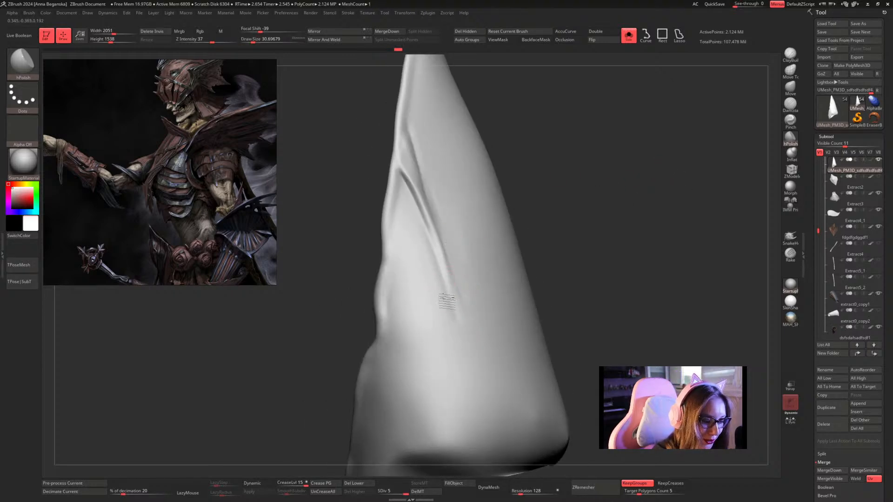
Smooth the ridge's lower tip so it fades into the surrounding plate.
{"action": "key", "text": "shift"}
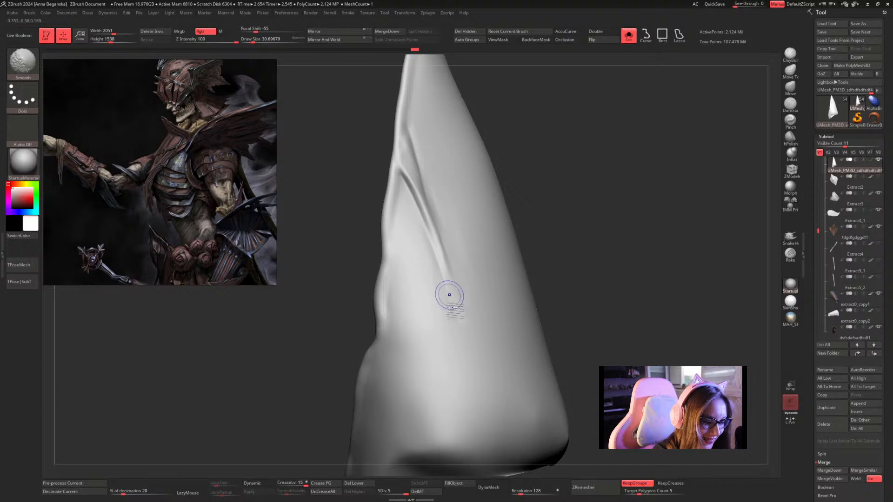
{"action": "mouse_move", "coordinate": [564, 219]}
{"action": "left_mouse_down", "text": "alt"}
{"action": "mouse_move", "coordinate": [564, 242]}
{"action": "mouse_move", "coordinate": [568, 197]}
{"action": "mouse_move", "coordinate": [578, 217]}
{"action": "mouse_move", "coordinate": [571, 228]}
{"action": "mouse_move", "coordinate": [560, 216]}
{"action": "mouse_move", "coordinate": [570, 166]}
{"action": "mouse_move", "coordinate": [479, 220]}
{"action": "left_mouse_up", "text": "alt"}
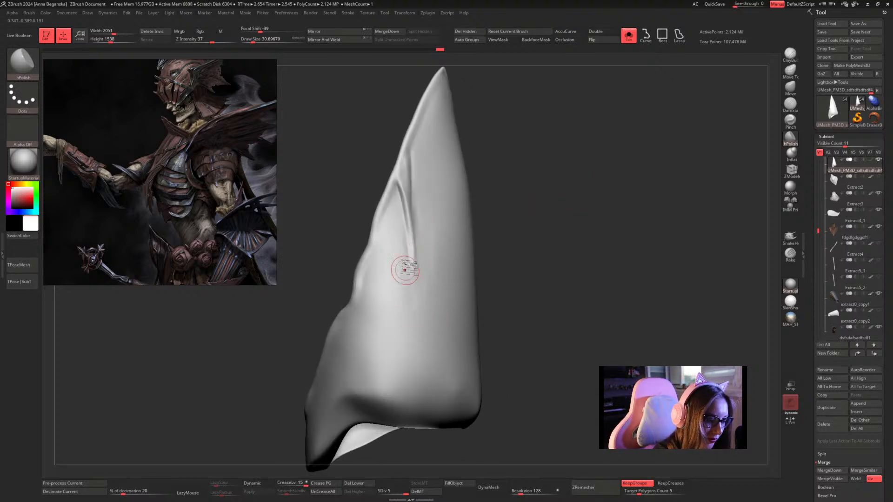
{"action": "key", "text": "shift"}
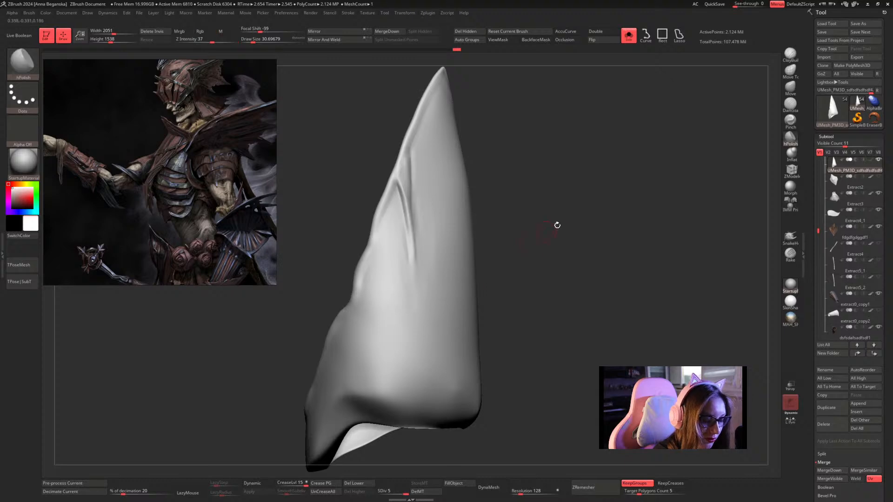
{"action": "mouse_move", "coordinate": [554, 223]}
{"action": "left_mouse_down", "text": "alt"}
{"action": "mouse_move", "coordinate": [539, 213]}
{"action": "mouse_move", "coordinate": [534, 237]}
{"action": "mouse_move", "coordinate": [531, 197]}
{"action": "mouse_move", "coordinate": [564, 186]}
{"action": "mouse_move", "coordinate": [550, 246]}
{"action": "mouse_move", "coordinate": [535, 225]}
{"action": "mouse_move", "coordinate": [543, 244]}
{"action": "mouse_move", "coordinate": [548, 204]}
{"action": "left_mouse_up", "text": "alt"}
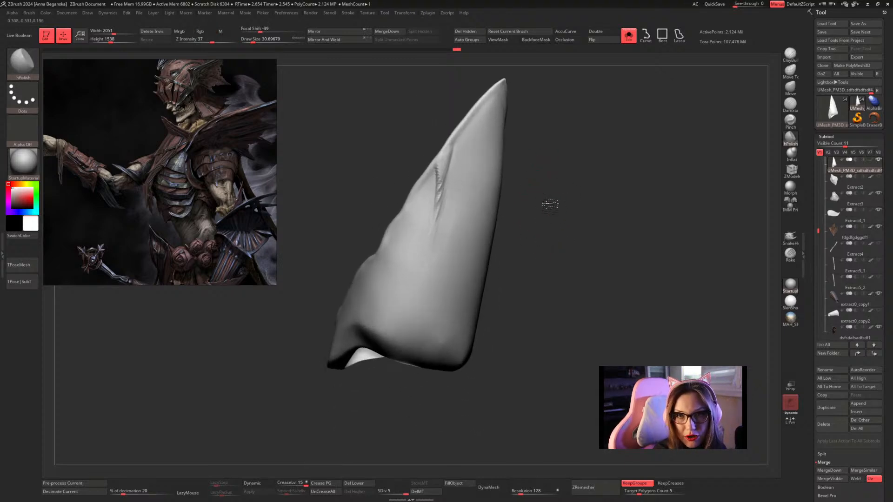
Increase the hPolish draw size to about 46.17 and flatten the plate surface below the forked ridge.
{"action": "key", "text": "space"}
{"action": "mouse_move", "coordinate": [465, 219]}
{"action": "left_mouse_down"}
{"action": "mouse_move", "coordinate": [457, 209]}
{"action": "mouse_move", "coordinate": [467, 203]}
{"action": "left_mouse_up"}
{"action": "mouse_move", "coordinate": [534, 207]}
{"action": "left_mouse_down"}
{"action": "mouse_move", "coordinate": [538, 225]}
{"action": "mouse_move", "coordinate": [481, 241]}
{"action": "left_mouse_up"}
{"action": "left_click_drag", "start_coordinate": [424, 276], "coordinate": [409, 340], "text": "shift"}
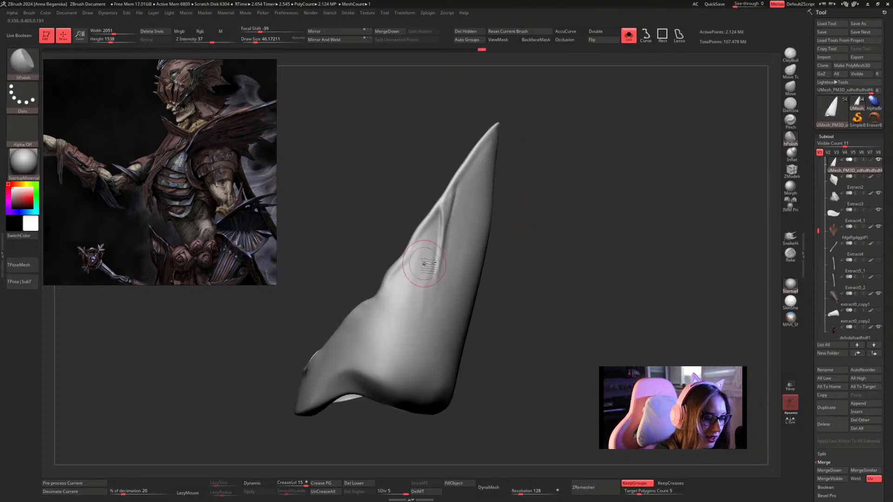
{"action": "left_click_drag", "start_coordinate": [422, 261], "coordinate": [408, 312], "text": "shift"}
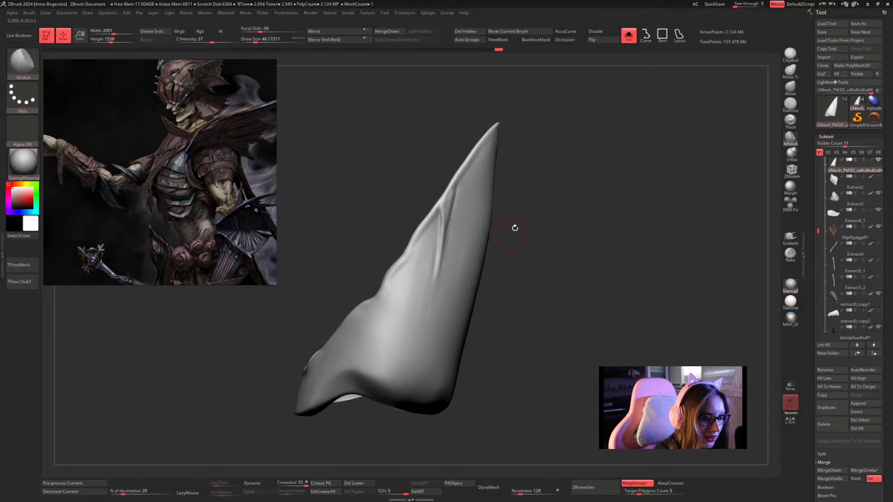
Set the hPolish draw size to about 39.14 and refine the plate surface on both sides below the ridge.
{"action": "mouse_move", "coordinate": [529, 223]}
{"action": "left_mouse_down"}
{"action": "mouse_move", "coordinate": [544, 207]}
{"action": "mouse_move", "coordinate": [556, 243]}
{"action": "left_mouse_up"}
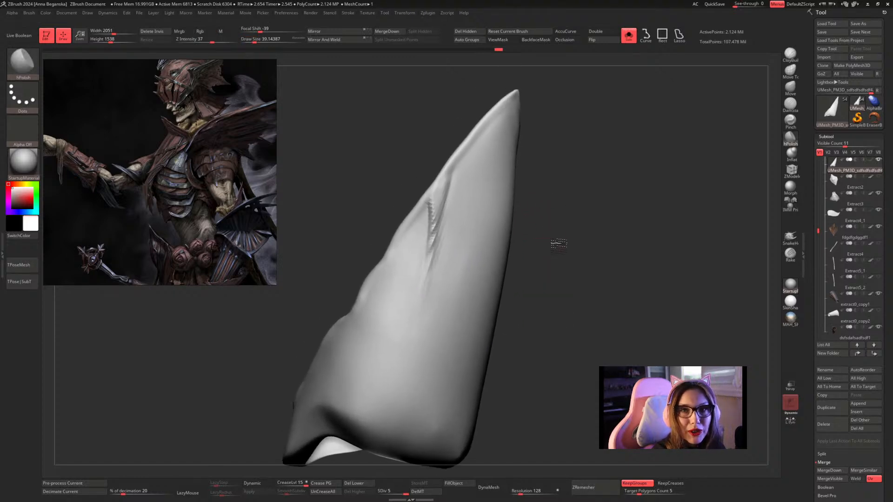
{"action": "mouse_move", "coordinate": [474, 239]}
{"action": "left_mouse_down"}
{"action": "mouse_move", "coordinate": [453, 332]}
{"action": "mouse_move", "coordinate": [456, 295]}
{"action": "mouse_move", "coordinate": [455, 323]}
{"action": "left_mouse_up"}
{"action": "left_click_drag", "start_coordinate": [543, 251], "coordinate": [565, 251]}
{"action": "left_click_drag", "start_coordinate": [402, 260], "coordinate": [396, 347]}
{"action": "left_click_drag", "start_coordinate": [416, 276], "coordinate": [394, 313], "text": "shift"}
{"action": "mouse_move", "coordinate": [544, 242]}
{"action": "left_mouse_down", "text": "alt"}
{"action": "mouse_move", "coordinate": [552, 156]}
{"action": "mouse_move", "coordinate": [538, 193]}
{"action": "mouse_move", "coordinate": [526, 184]}
{"action": "mouse_move", "coordinate": [574, 197]}
{"action": "mouse_move", "coordinate": [592, 183]}
{"action": "mouse_move", "coordinate": [597, 193]}
{"action": "left_mouse_up", "text": "alt"}
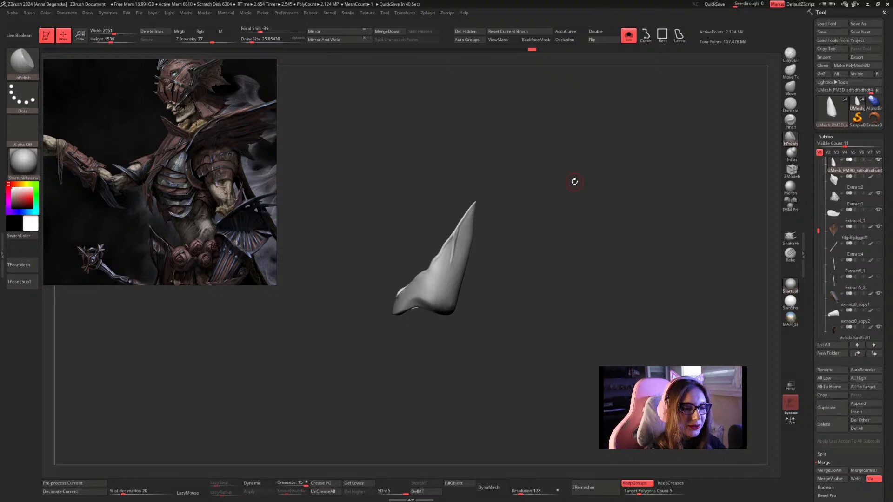
Leave Solo mode and examine the elbow plate against the surrounding arm armour from the back and side.
{"action": "left_click_drag", "start_coordinate": [532, 219], "coordinate": [494, 226], "text": "alt"}
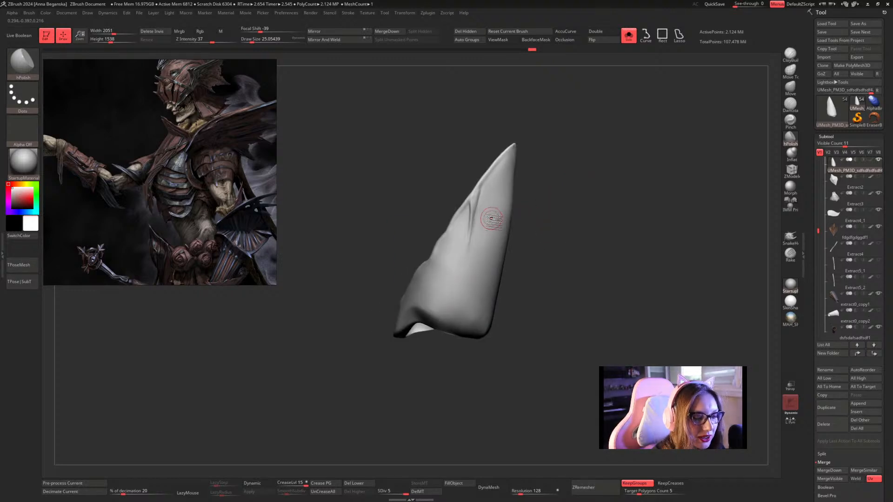
{"action": "key", "text": "shift"}
{"action": "mouse_move", "coordinate": [562, 231]}
{"action": "left_mouse_down"}
{"action": "mouse_move", "coordinate": [591, 174]}
{"action": "mouse_move", "coordinate": [607, 173]}
{"action": "mouse_move", "coordinate": [598, 182]}
{"action": "mouse_move", "coordinate": [600, 167]}
{"action": "left_mouse_up"}
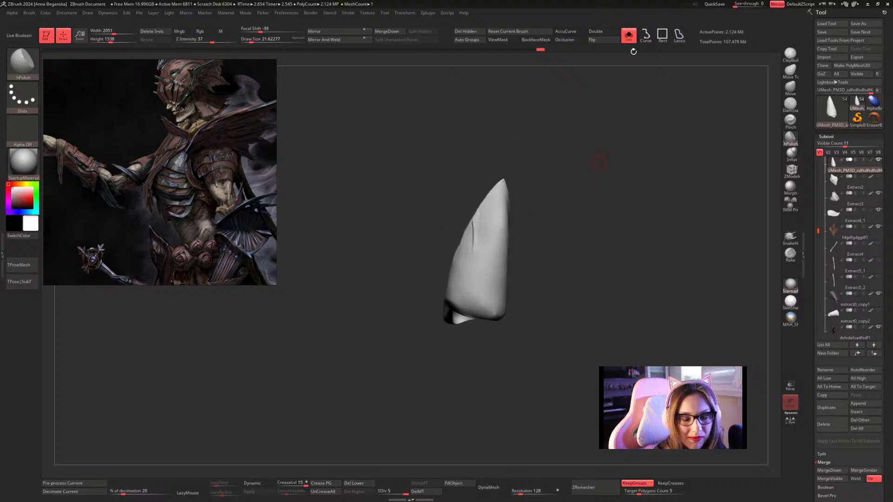
{"action": "left_click", "coordinate": [610, 163]}
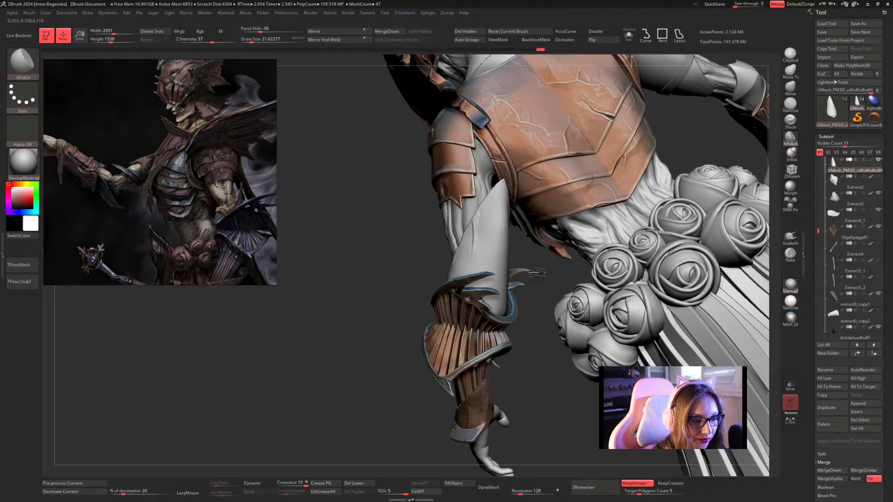
{"action": "mouse_move", "coordinate": [544, 266]}
{"action": "left_mouse_down"}
{"action": "mouse_move", "coordinate": [701, 166]}
{"action": "mouse_move", "coordinate": [625, 212]}
{"action": "mouse_move", "coordinate": [607, 270]}
{"action": "left_mouse_up"}
{"action": "left_click", "coordinate": [599, 285], "text": "alt"}
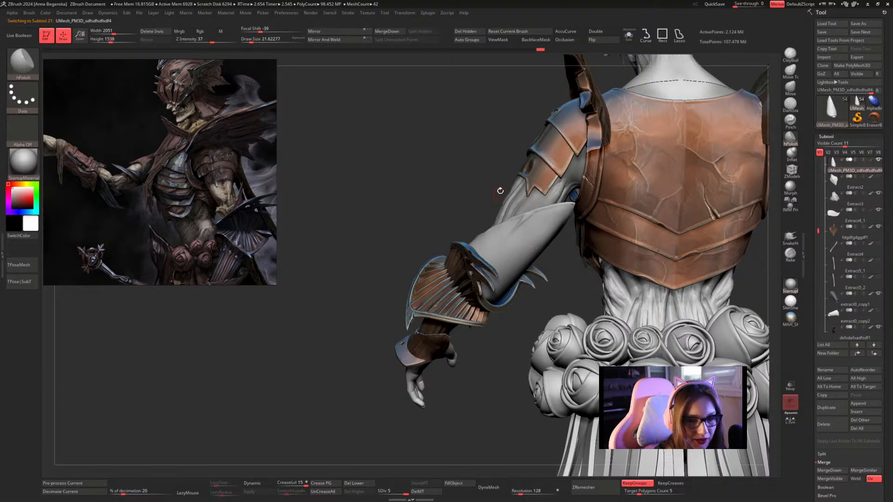
{"action": "left_click_drag", "start_coordinate": [494, 181], "coordinate": [769, 151]}
{"action": "left_click_drag", "start_coordinate": [567, 284], "coordinate": [770, 164]}
{"action": "mouse_move", "coordinate": [465, 193]}
{"action": "left_mouse_down"}
{"action": "mouse_move", "coordinate": [707, 214]}
{"action": "mouse_move", "coordinate": [710, 231]}
{"action": "left_mouse_up"}
{"action": "key", "text": "shift"}
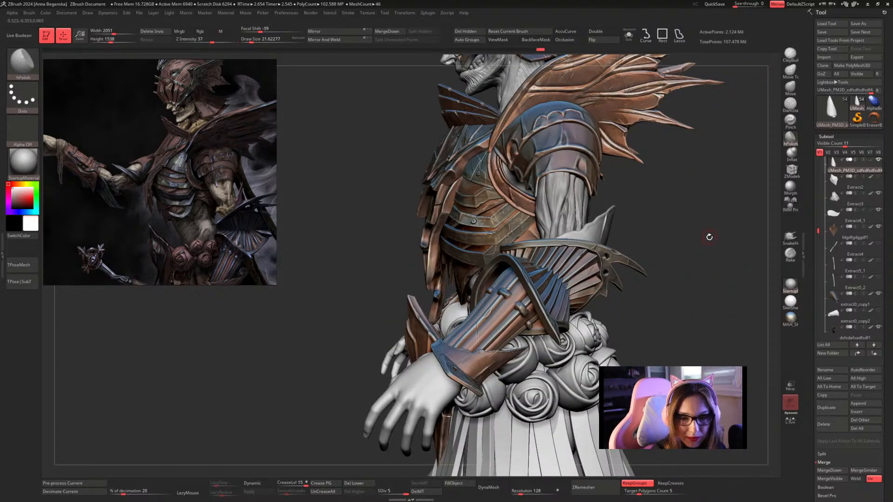
Isolate the elbow plate in Solo mode and set the Inflat brush's draw size to about 20.01.
{"action": "left_click", "coordinate": [629, 35]}
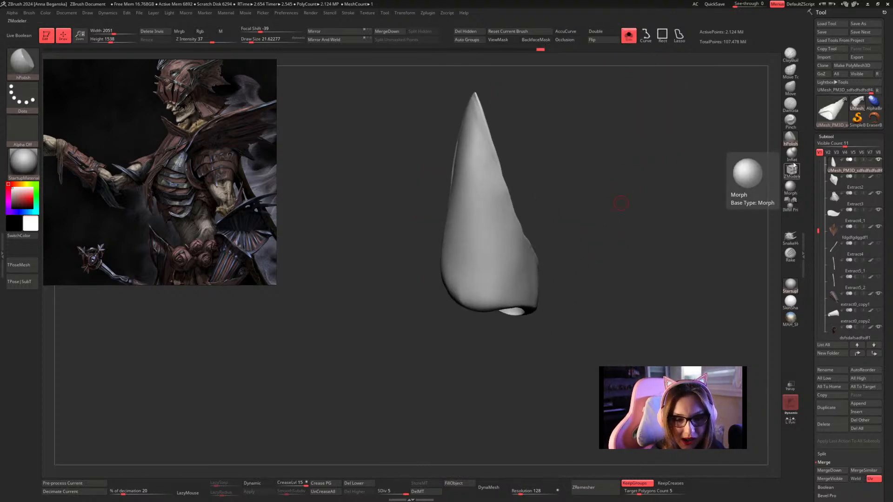
{"action": "left_click", "coordinate": [792, 153]}
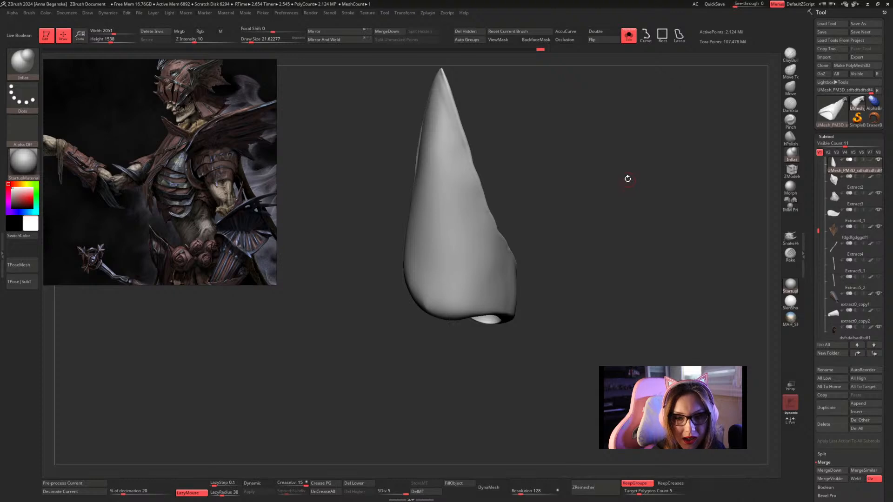
{"action": "mouse_move", "coordinate": [628, 185]}
{"action": "left_mouse_down"}
{"action": "mouse_move", "coordinate": [643, 198]}
{"action": "mouse_move", "coordinate": [592, 164]}
{"action": "mouse_move", "coordinate": [560, 190]}
{"action": "mouse_move", "coordinate": [561, 176]}
{"action": "mouse_move", "coordinate": [583, 212]}
{"action": "left_mouse_up"}
{"action": "key", "text": "space"}
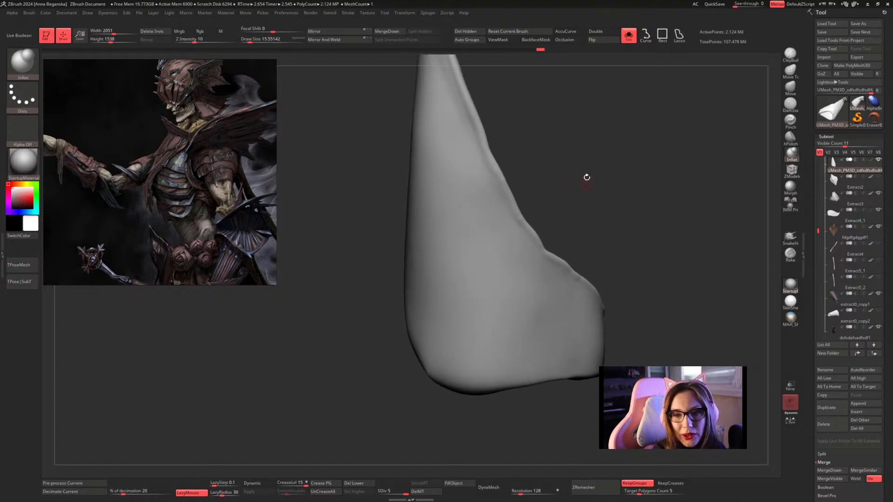
{"action": "left_click_drag", "start_coordinate": [587, 177], "coordinate": [585, 184]}
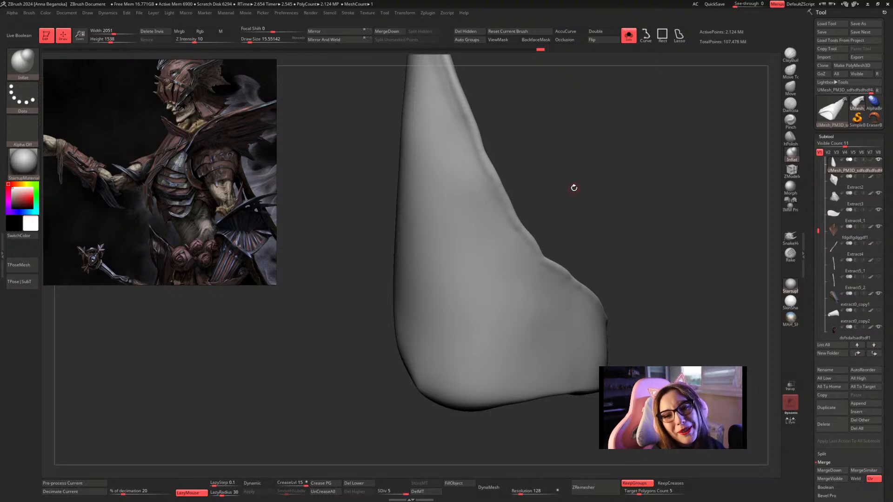
{"action": "key", "text": "space"}
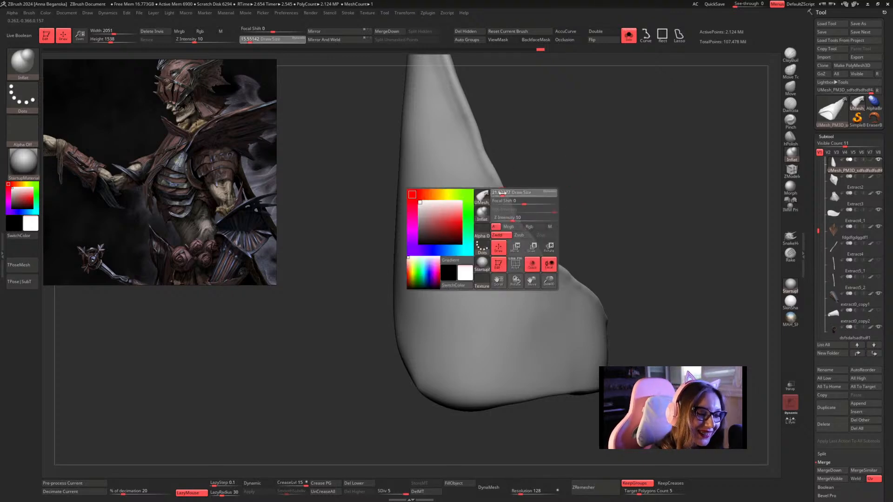
{"action": "mouse_move", "coordinate": [502, 191]}
{"action": "left_mouse_down"}
{"action": "mouse_move", "coordinate": [562, 172]}
{"action": "mouse_move", "coordinate": [560, 185]}
{"action": "mouse_move", "coordinate": [501, 205]}
{"action": "left_mouse_up"}
{"action": "key", "text": "space"}
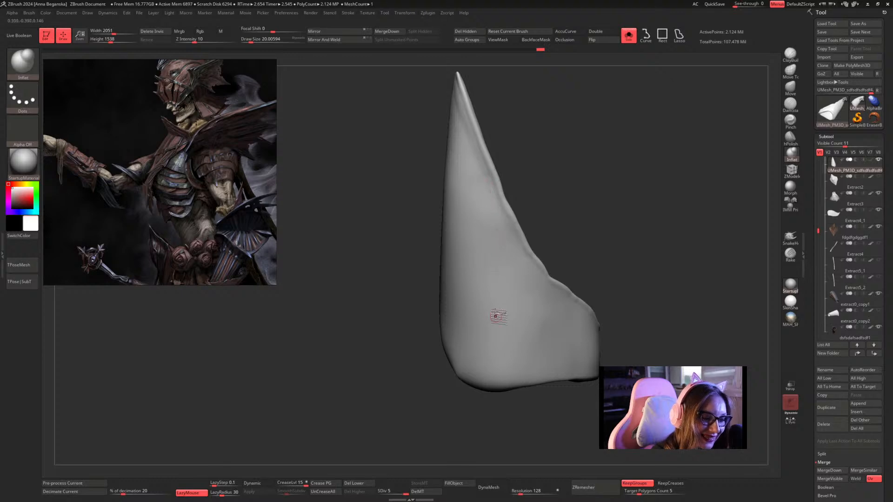
Inflate a thin ridge branching off the plate's raised edge and running down its face, building it up in several passes.
{"action": "left_click_drag", "start_coordinate": [556, 162], "coordinate": [484, 175]}
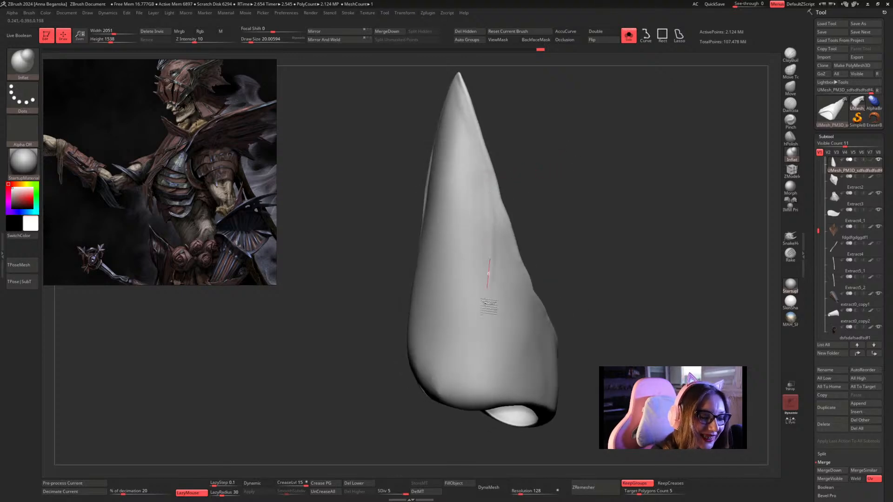
{"action": "left_click_drag", "start_coordinate": [536, 223], "coordinate": [564, 204]}
{"action": "left_click_drag", "start_coordinate": [498, 207], "coordinate": [491, 302]}
{"action": "mouse_move", "coordinate": [543, 193]}
{"action": "left_mouse_down"}
{"action": "mouse_move", "coordinate": [520, 193]}
{"action": "mouse_move", "coordinate": [491, 174]}
{"action": "left_mouse_up"}
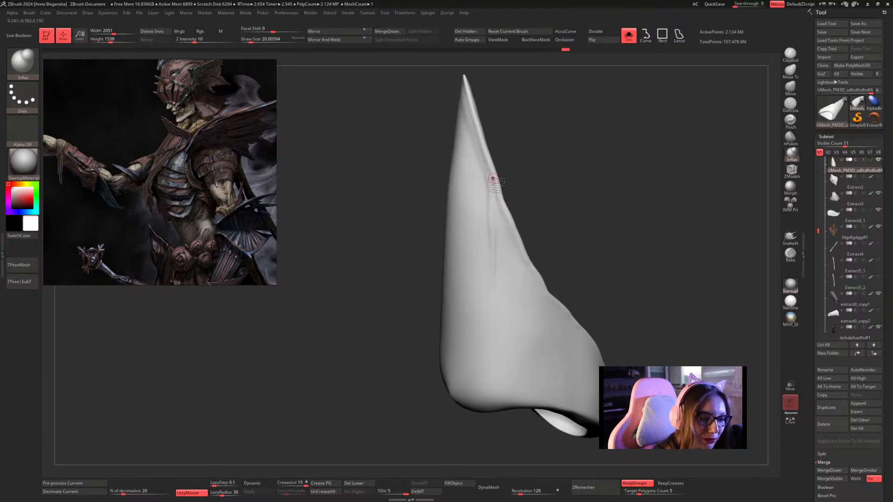
{"action": "left_click_drag", "start_coordinate": [494, 170], "coordinate": [489, 309]}
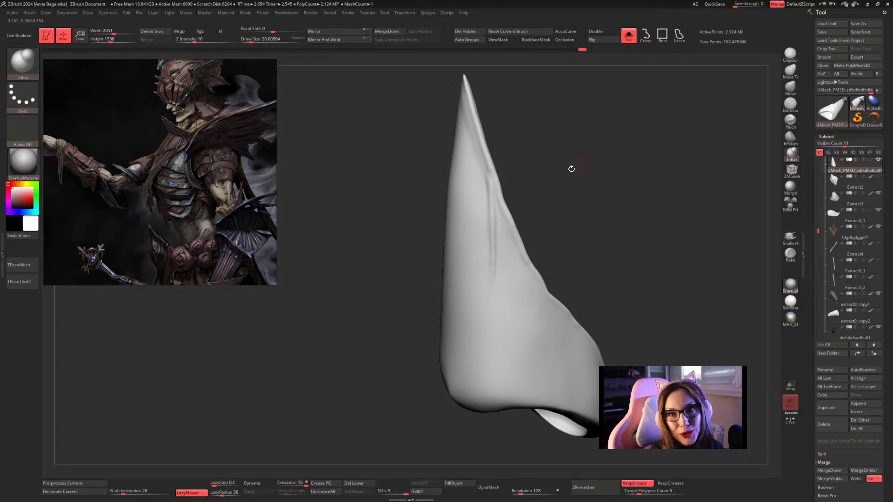
{"action": "left_click_drag", "start_coordinate": [581, 178], "coordinate": [578, 191]}
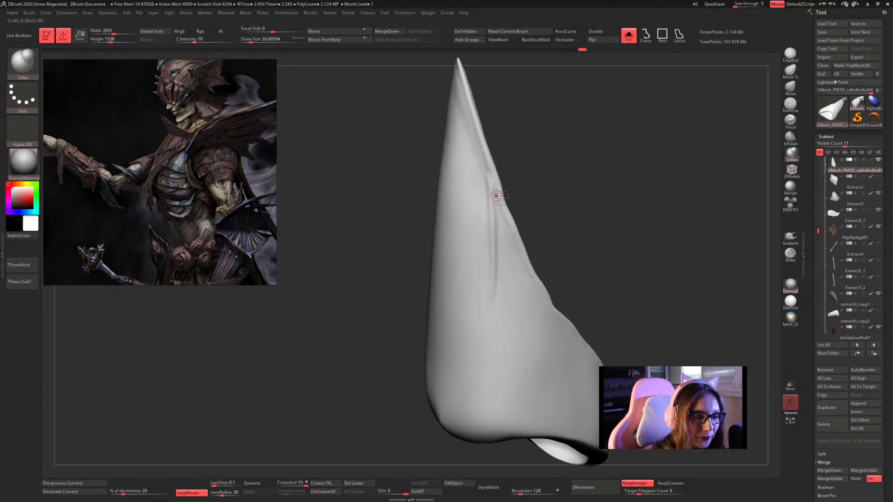
{"action": "left_click_drag", "start_coordinate": [497, 197], "coordinate": [497, 292]}
{"action": "key", "text": "space"}
{"action": "mouse_move", "coordinate": [579, 213]}
{"action": "left_mouse_down"}
{"action": "mouse_move", "coordinate": [590, 197]}
{"action": "mouse_move", "coordinate": [584, 203]}
{"action": "left_mouse_up"}
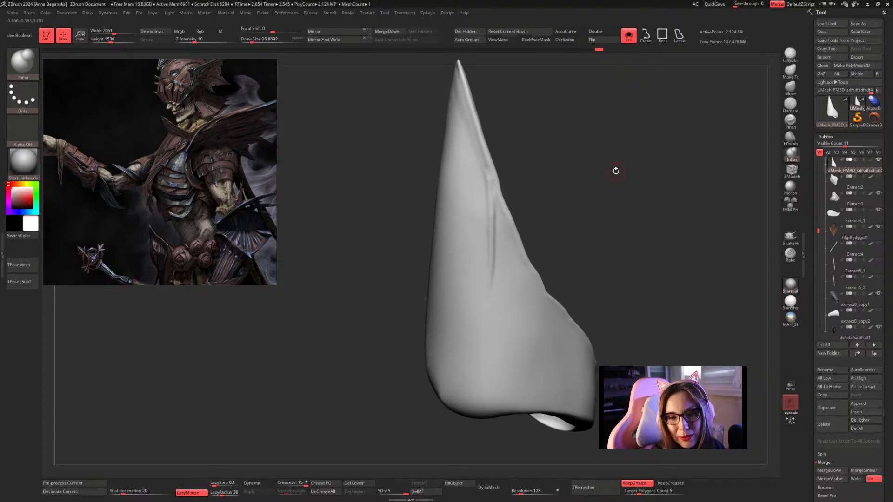
Switch to hPolish with a draw size of about 41.42 and polish where the ridge forks from the plate's edge.
{"action": "mouse_move", "coordinate": [614, 170]}
{"action": "left_mouse_down"}
{"action": "mouse_move", "coordinate": [602, 182]}
{"action": "mouse_move", "coordinate": [610, 195]}
{"action": "mouse_move", "coordinate": [625, 188]}
{"action": "mouse_move", "coordinate": [592, 189]}
{"action": "mouse_move", "coordinate": [626, 170]}
{"action": "mouse_move", "coordinate": [621, 189]}
{"action": "left_mouse_up"}
{"action": "key", "text": "b"}
{"action": "key", "text": "h"}
{"action": "key", "text": "p"}
{"action": "left_click_drag", "start_coordinate": [506, 225], "coordinate": [500, 244]}
{"action": "key", "text": "space"}
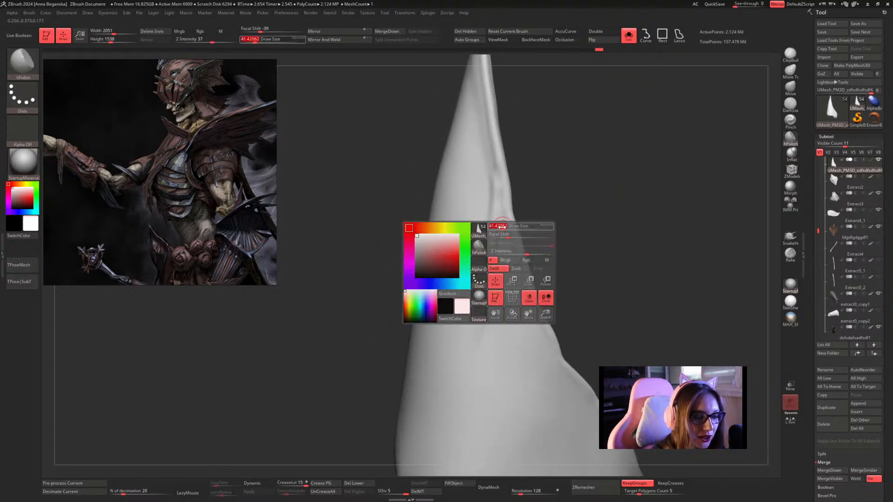
{"action": "left_click", "coordinate": [494, 256]}
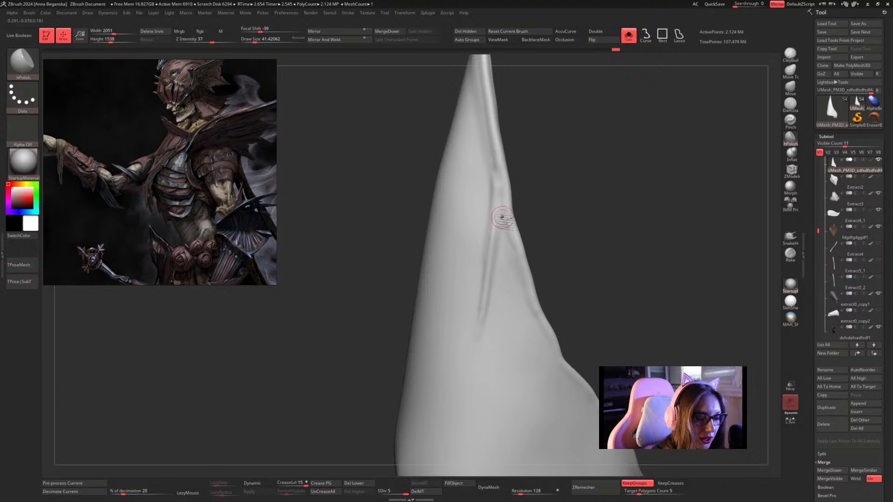
Smooth and polish the plate surface on both sides of the forked ridge.
{"action": "key", "text": "shift"}
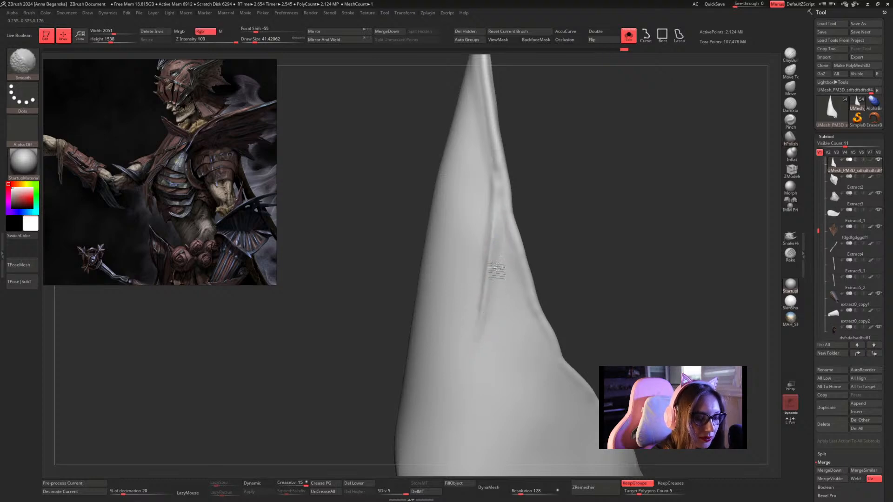
{"action": "left_click_drag", "start_coordinate": [571, 203], "coordinate": [542, 200]}
{"action": "left_click_drag", "start_coordinate": [491, 182], "coordinate": [494, 188]}
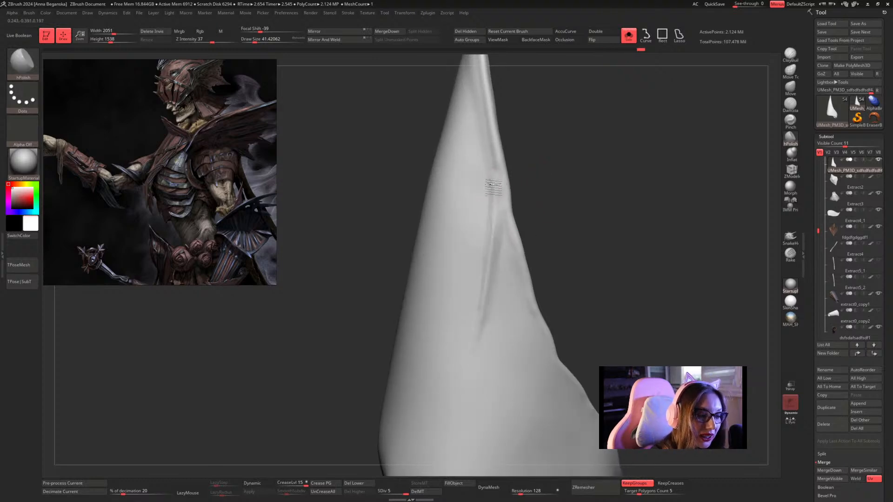
{"action": "left_click_drag", "start_coordinate": [484, 249], "coordinate": [492, 300]}
{"action": "left_click_drag", "start_coordinate": [572, 213], "coordinate": [582, 229], "text": "alt"}
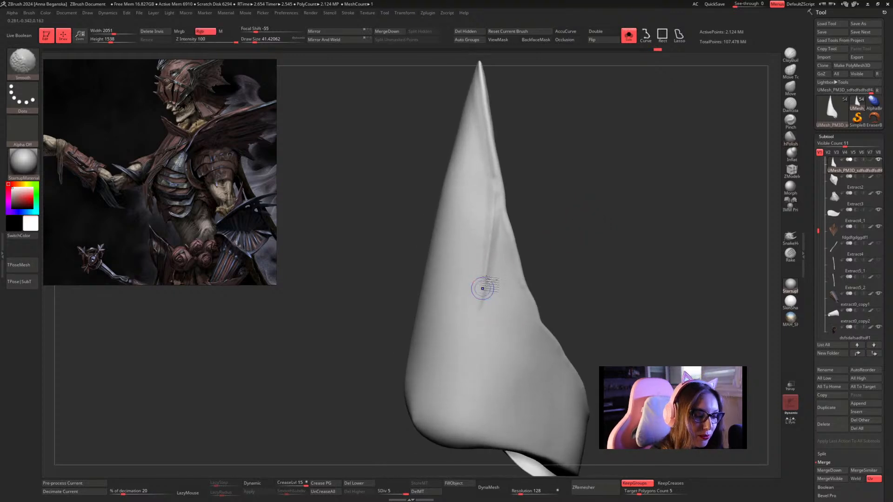
Smooth the lower tip of the branching ridge and soften the surface up to the fork.
{"action": "left_click_drag", "start_coordinate": [481, 289], "coordinate": [490, 281], "text": "shift"}
{"action": "left_click_drag", "start_coordinate": [542, 223], "coordinate": [538, 213]}
{"action": "left_click_drag", "start_coordinate": [480, 232], "coordinate": [488, 204], "text": "shift"}
{"action": "left_click_drag", "start_coordinate": [540, 195], "coordinate": [559, 197]}
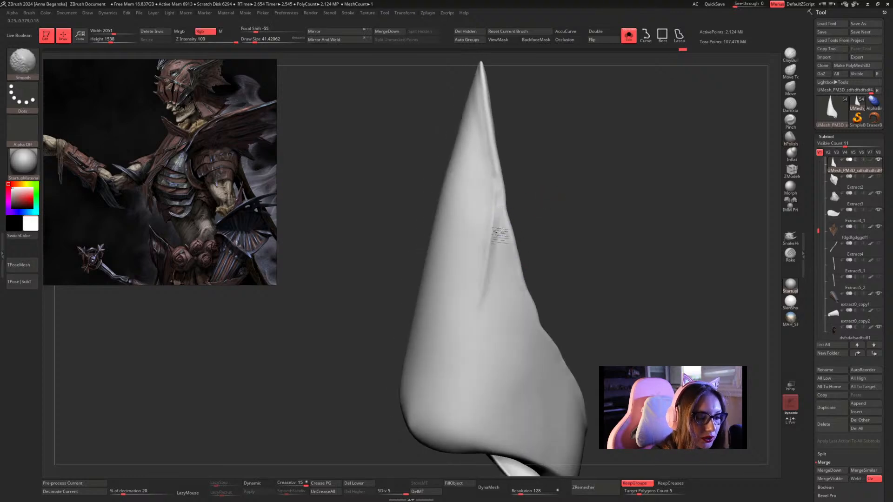
{"action": "left_click_drag", "start_coordinate": [494, 254], "coordinate": [498, 228], "text": "shift"}
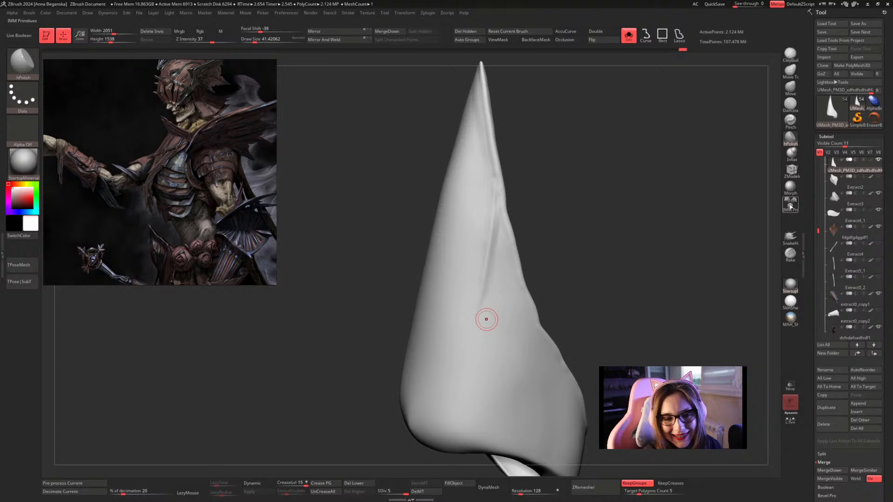
Replace the IMM Primitives brush with the CurvePinch brush.
{"action": "left_click", "coordinate": [792, 200]}
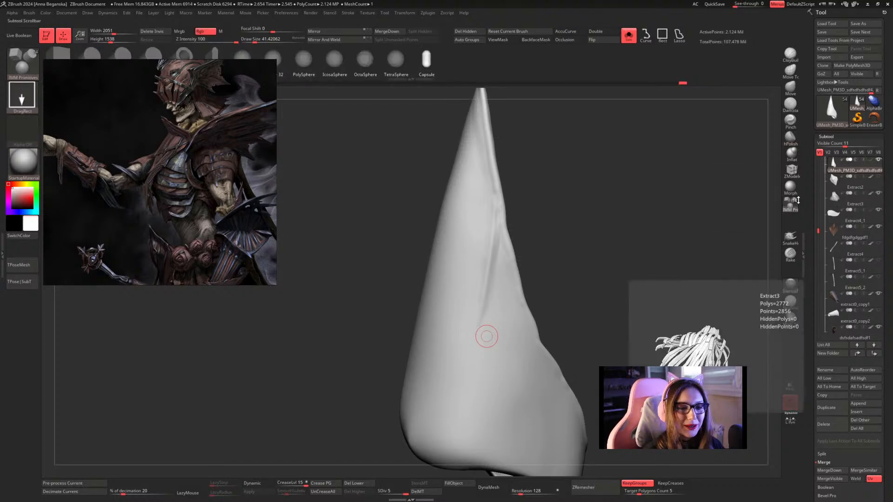
{"action": "key", "text": "b"}
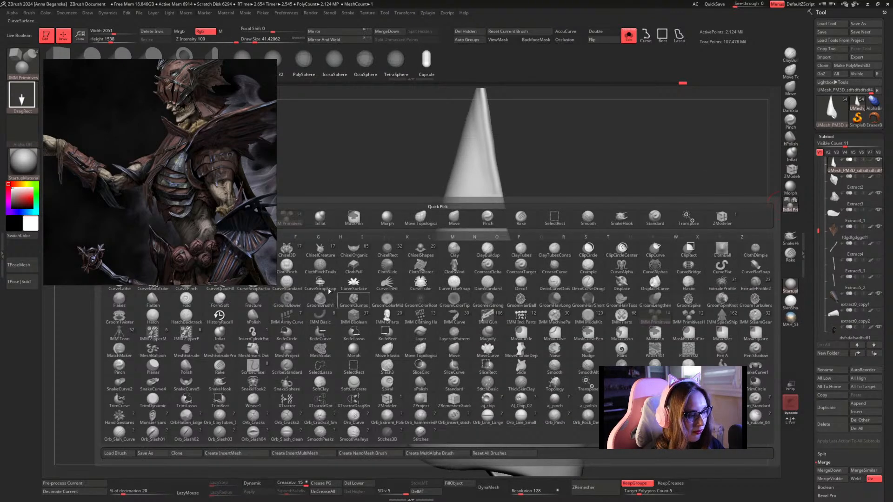
{"action": "left_click", "coordinate": [186, 282]}
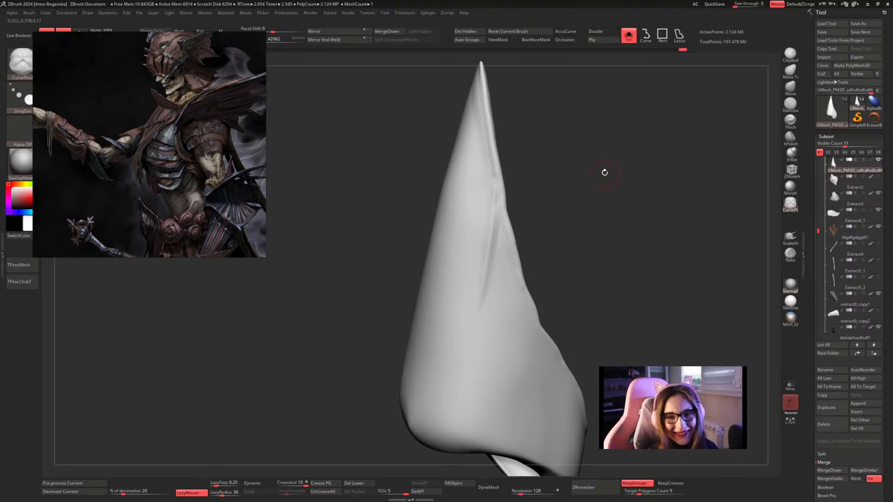
Reduce the draw size, pinch a crease along the branching ridge with a curve from the fork downward, and smooth its lower end.
{"action": "key", "text": "space"}
{"action": "left_click_drag", "start_coordinate": [605, 180], "coordinate": [610, 188]}
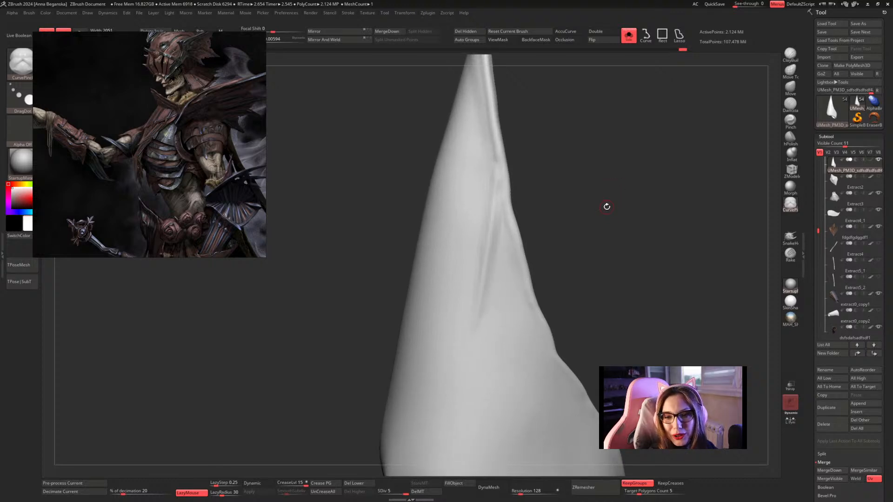
{"action": "mouse_move", "coordinate": [608, 181]}
{"action": "left_mouse_down"}
{"action": "mouse_move", "coordinate": [602, 195]}
{"action": "mouse_move", "coordinate": [598, 182]}
{"action": "mouse_move", "coordinate": [571, 176]}
{"action": "mouse_move", "coordinate": [653, 197]}
{"action": "mouse_move", "coordinate": [586, 158]}
{"action": "left_mouse_up"}
{"action": "key", "text": "space"}
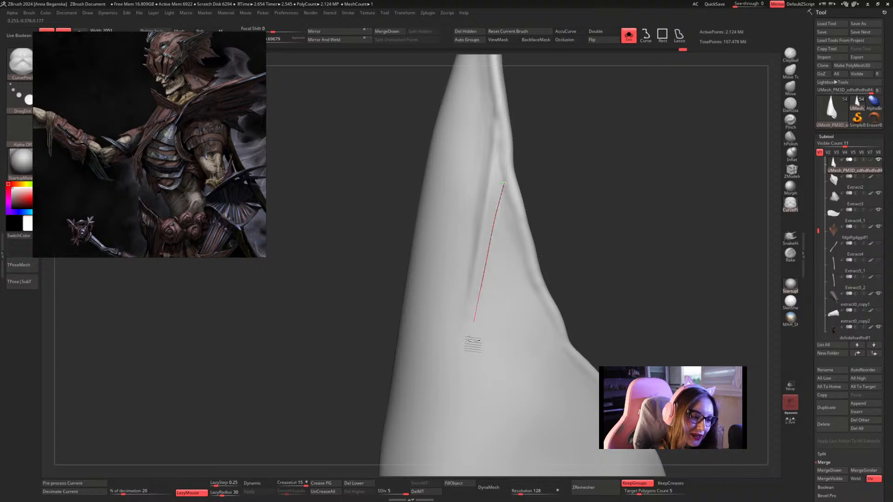
{"action": "left_click_drag", "start_coordinate": [581, 178], "coordinate": [596, 186]}
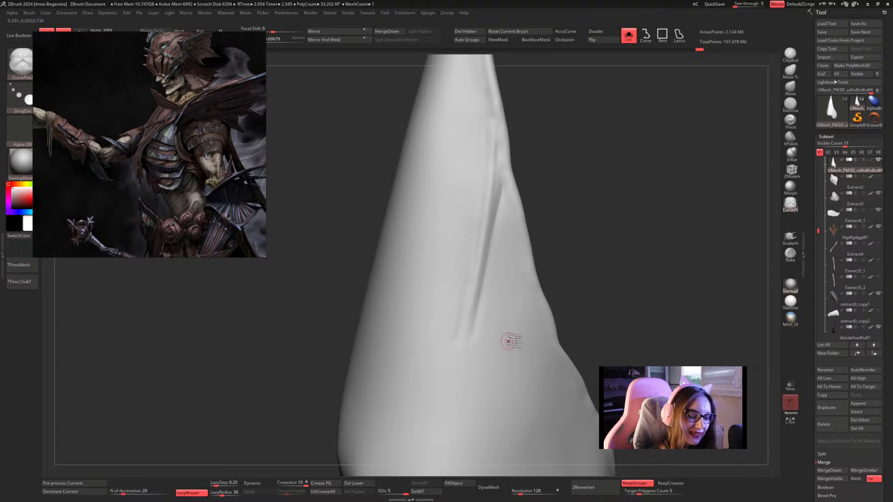
{"action": "mouse_move", "coordinate": [577, 246]}
{"action": "left_mouse_down"}
{"action": "mouse_move", "coordinate": [577, 261]}
{"action": "mouse_move", "coordinate": [560, 235]}
{"action": "left_mouse_up"}
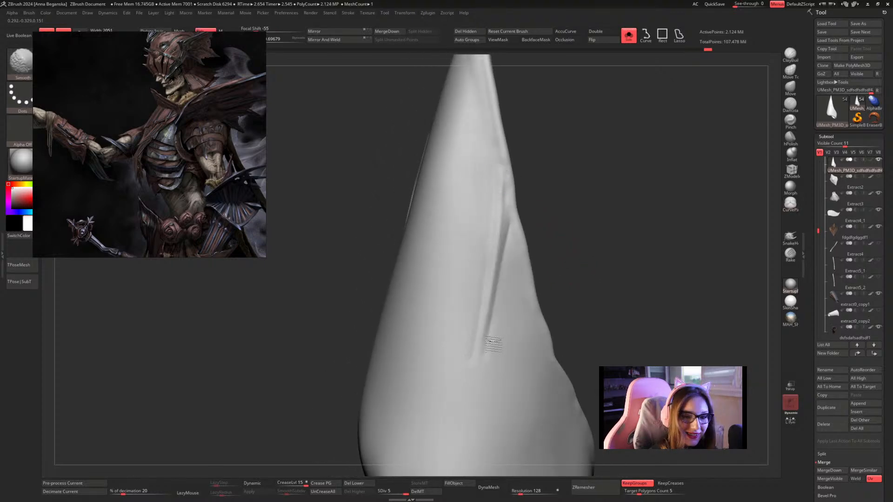
{"action": "left_click_drag", "start_coordinate": [587, 249], "coordinate": [594, 241]}
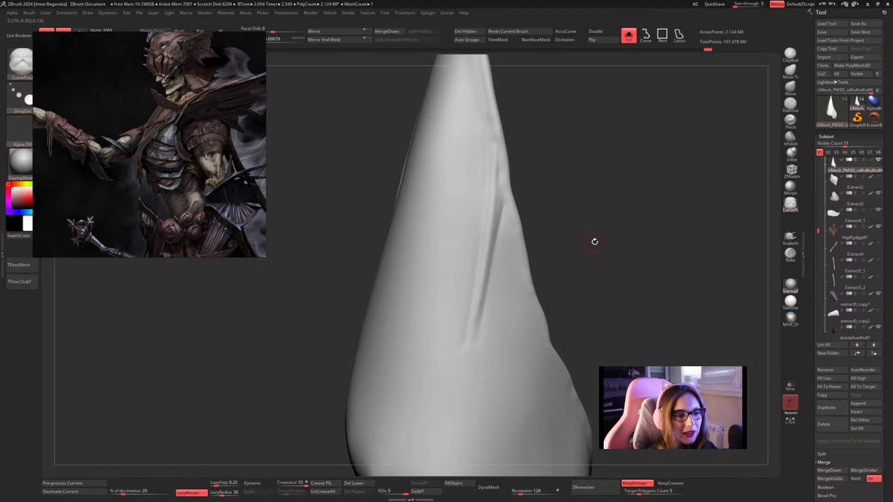
Polish the pinched ridge and its upper junction with hPolish, and smooth the ridge's lower end into the plate.
{"action": "left_click", "coordinate": [790, 139]}
{"action": "mouse_move", "coordinate": [587, 203]}
{"action": "left_mouse_down"}
{"action": "mouse_move", "coordinate": [536, 197]}
{"action": "mouse_move", "coordinate": [589, 210]}
{"action": "mouse_move", "coordinate": [582, 182]}
{"action": "left_mouse_up"}
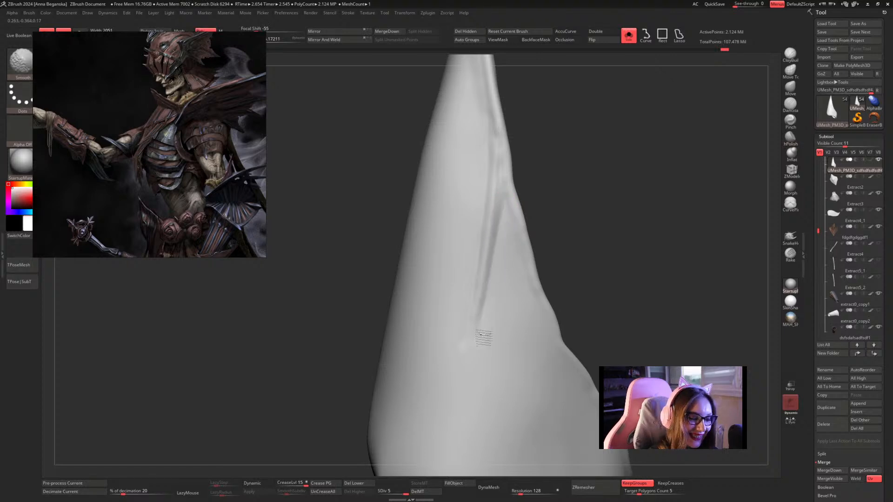
{"action": "mouse_move", "coordinate": [576, 197]}
{"action": "left_mouse_down"}
{"action": "mouse_move", "coordinate": [594, 207]}
{"action": "mouse_move", "coordinate": [580, 237]}
{"action": "left_mouse_up"}
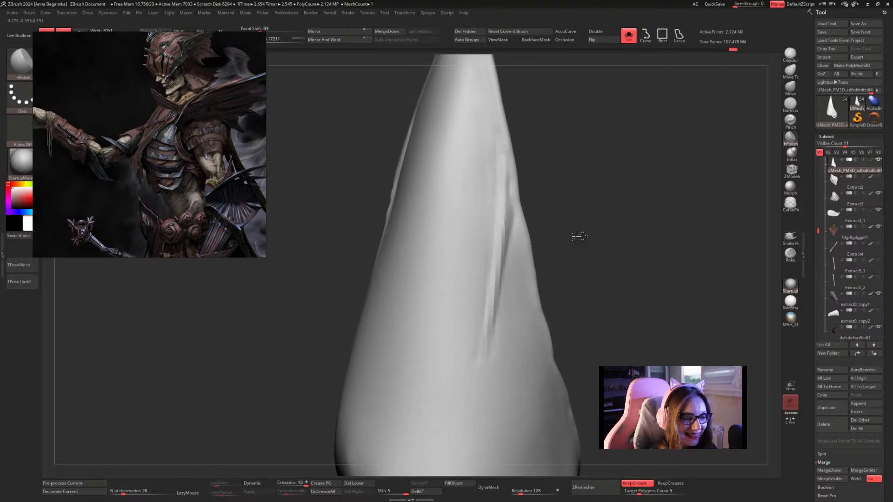
{"action": "mouse_move", "coordinate": [577, 156]}
{"action": "left_mouse_down"}
{"action": "mouse_move", "coordinate": [590, 128]}
{"action": "mouse_move", "coordinate": [623, 174]}
{"action": "mouse_move", "coordinate": [527, 194]}
{"action": "left_mouse_up"}
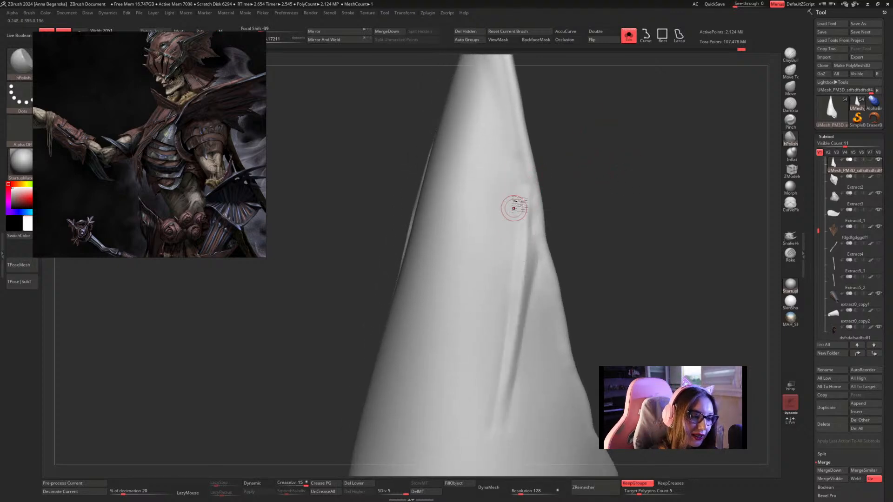
{"action": "left_click_drag", "start_coordinate": [587, 190], "coordinate": [564, 223]}
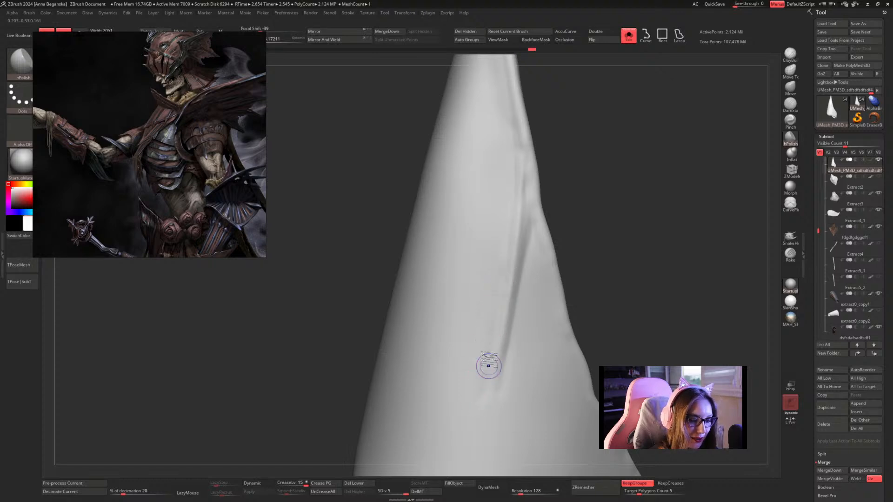
Switch to a smaller Inflat brush and inflate along the branching ridge from the fork past its lower tip.
{"action": "mouse_move", "coordinate": [594, 188]}
{"action": "left_mouse_down"}
{"action": "mouse_move", "coordinate": [631, 200]}
{"action": "mouse_move", "coordinate": [578, 161]}
{"action": "mouse_move", "coordinate": [584, 180]}
{"action": "mouse_move", "coordinate": [571, 228]}
{"action": "mouse_move", "coordinate": [617, 226]}
{"action": "mouse_move", "coordinate": [573, 225]}
{"action": "mouse_move", "coordinate": [620, 201]}
{"action": "mouse_move", "coordinate": [590, 191]}
{"action": "mouse_move", "coordinate": [628, 173]}
{"action": "mouse_move", "coordinate": [578, 155]}
{"action": "mouse_move", "coordinate": [628, 153]}
{"action": "mouse_move", "coordinate": [551, 159]}
{"action": "left_mouse_up"}
{"action": "key", "text": "space"}
{"action": "key", "text": "space"}
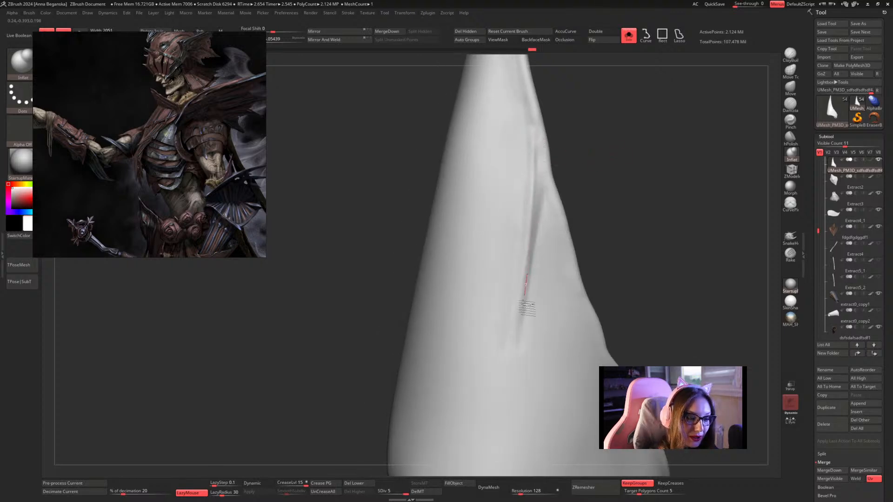
{"action": "left_click_drag", "start_coordinate": [524, 303], "coordinate": [520, 333]}
{"action": "left_click_drag", "start_coordinate": [624, 200], "coordinate": [569, 187]}
{"action": "left_click_drag", "start_coordinate": [526, 236], "coordinate": [507, 348]}
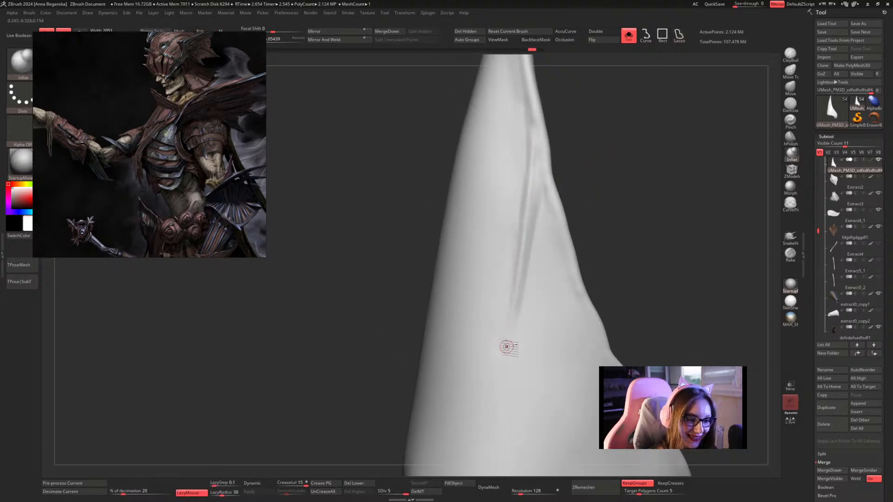
{"action": "left_click_drag", "start_coordinate": [536, 145], "coordinate": [507, 358]}
{"action": "left_click_drag", "start_coordinate": [522, 286], "coordinate": [493, 393]}
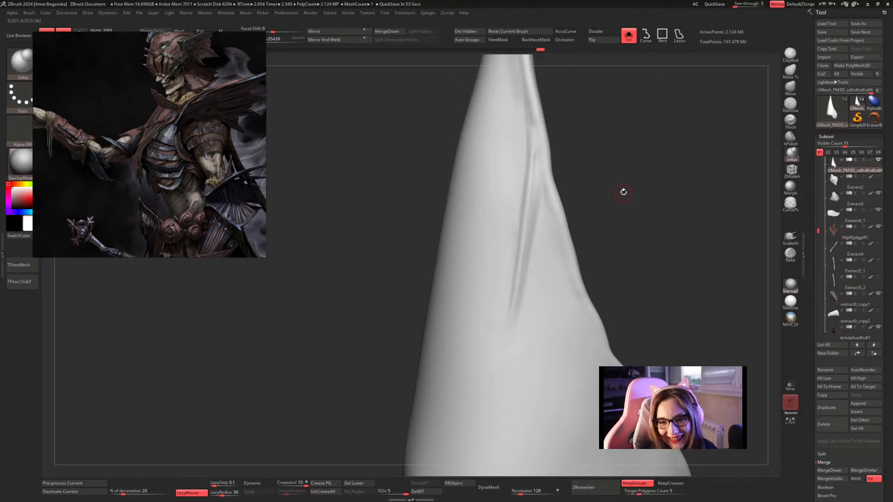
Smooth the branching ridge on the elbow plate from its lower tip up towards the fork.
{"action": "left_click_drag", "start_coordinate": [623, 192], "coordinate": [629, 194]}
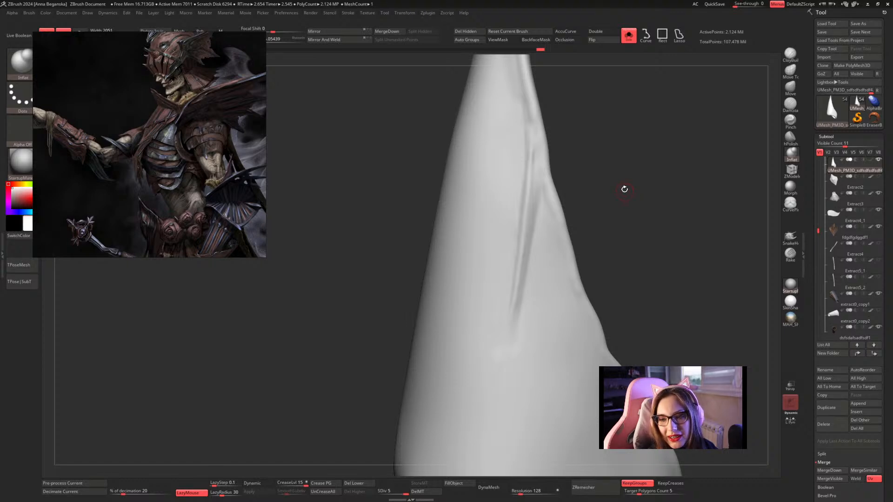
{"action": "left_click_drag", "start_coordinate": [624, 188], "coordinate": [625, 186]}
{"action": "key", "text": "shift"}
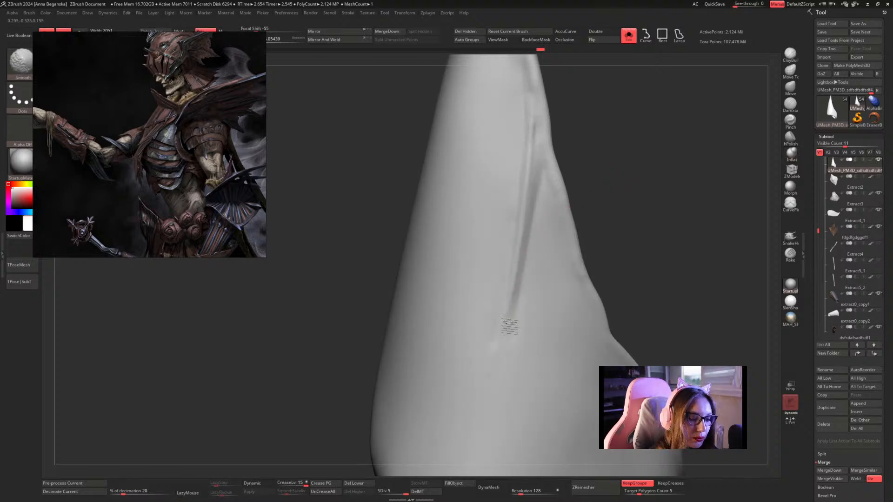
{"action": "mouse_move", "coordinate": [510, 326]}
{"action": "left_mouse_down", "text": "shift"}
{"action": "mouse_move", "coordinate": [532, 201]}
{"action": "mouse_move", "coordinate": [519, 228]}
{"action": "mouse_move", "coordinate": [527, 225]}
{"action": "left_mouse_up", "text": "shift"}
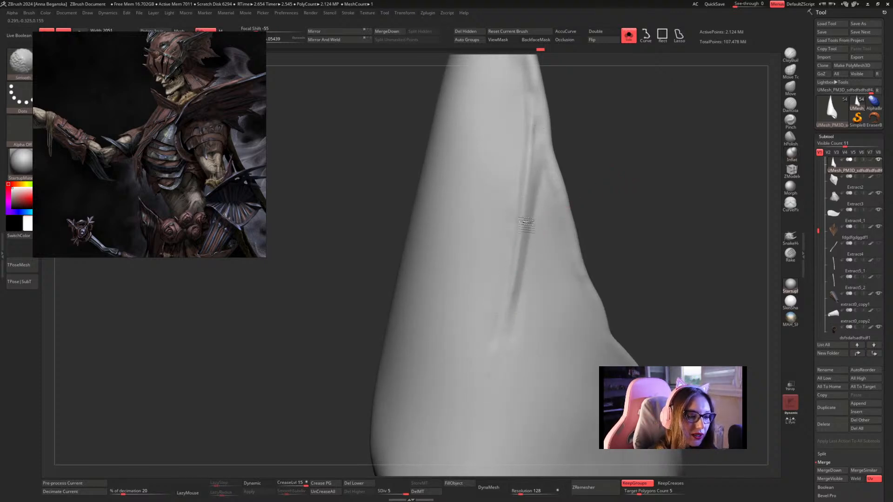
{"action": "mouse_move", "coordinate": [654, 197]}
{"action": "left_mouse_down"}
{"action": "mouse_move", "coordinate": [668, 200]}
{"action": "mouse_move", "coordinate": [644, 191]}
{"action": "mouse_move", "coordinate": [638, 201]}
{"action": "mouse_move", "coordinate": [654, 195]}
{"action": "mouse_move", "coordinate": [652, 186]}
{"action": "left_mouse_up"}
Flatten the branching ridge's sides with hPolish, working from the fork down to its lower end.
{"action": "left_click", "coordinate": [790, 138]}
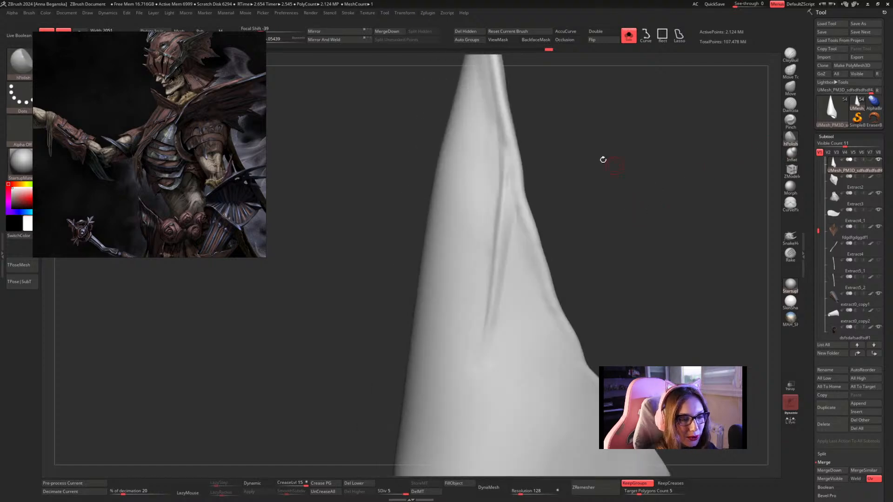
{"action": "key", "text": "space"}
{"action": "left_click_drag", "start_coordinate": [512, 184], "coordinate": [505, 209]}
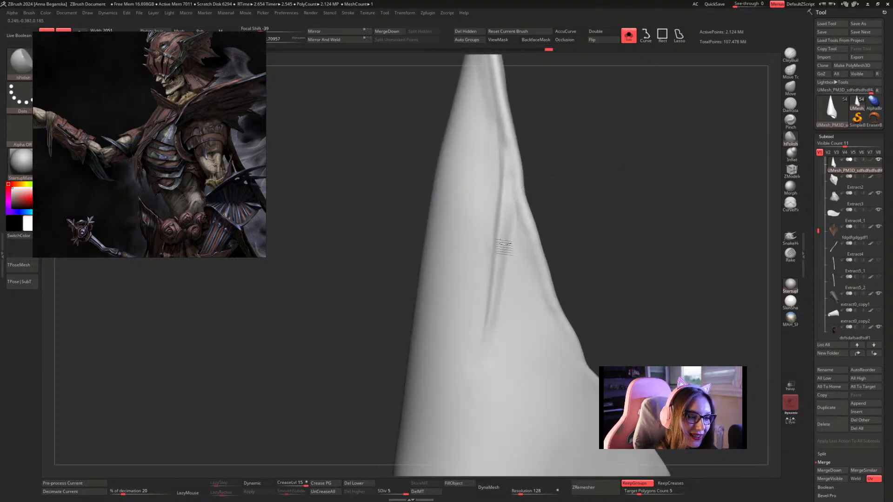
{"action": "left_click_drag", "start_coordinate": [496, 248], "coordinate": [493, 265]}
{"action": "left_click_drag", "start_coordinate": [506, 193], "coordinate": [490, 272]}
{"action": "left_click_drag", "start_coordinate": [501, 219], "coordinate": [487, 314]}
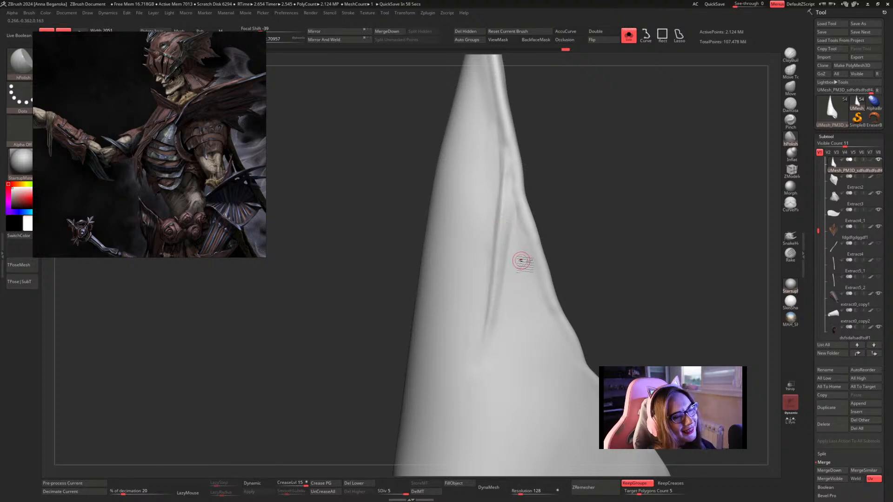
{"action": "left_click_drag", "start_coordinate": [575, 173], "coordinate": [585, 190]}
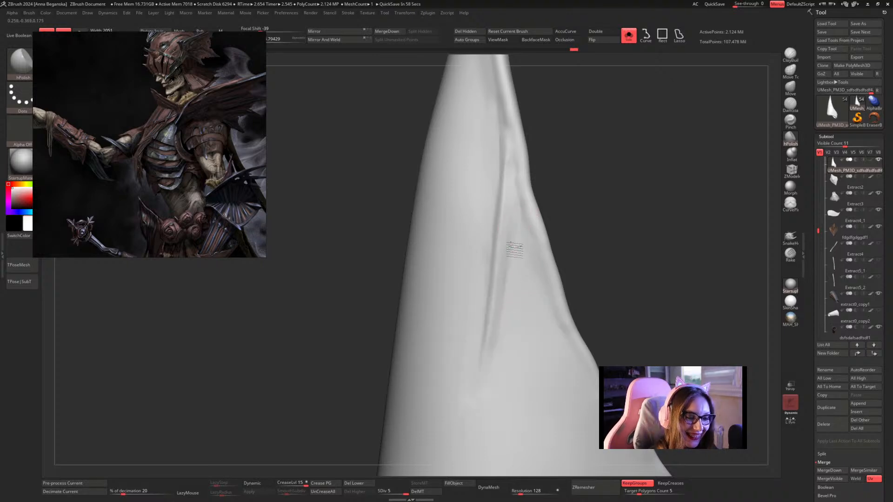
Smooth the hollow between the ridge's two branches and polish down its inner side with hPolish.
{"action": "key", "text": "shift"}
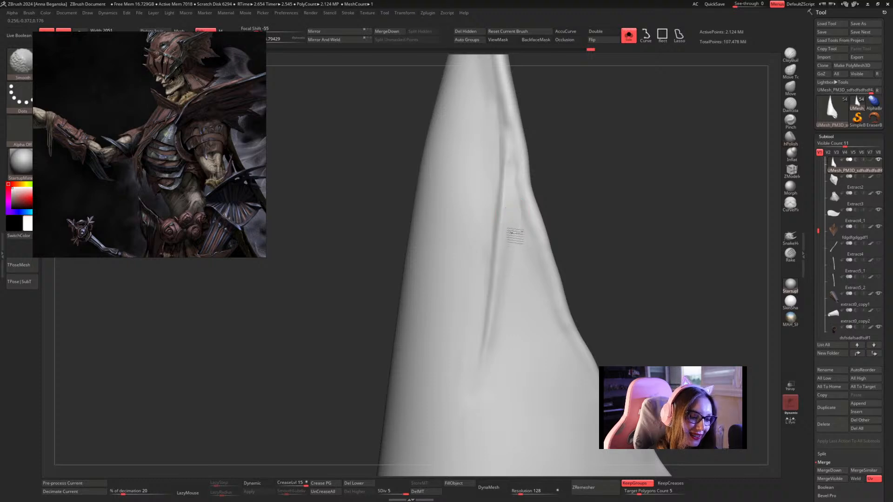
{"action": "mouse_move", "coordinate": [588, 205]}
{"action": "left_mouse_down"}
{"action": "mouse_move", "coordinate": [605, 218]}
{"action": "mouse_move", "coordinate": [522, 196]}
{"action": "mouse_move", "coordinate": [513, 284]}
{"action": "left_mouse_up"}
{"action": "key", "text": "space"}
{"action": "left_click_drag", "start_coordinate": [518, 221], "coordinate": [502, 312]}
{"action": "left_click_drag", "start_coordinate": [514, 248], "coordinate": [502, 313]}
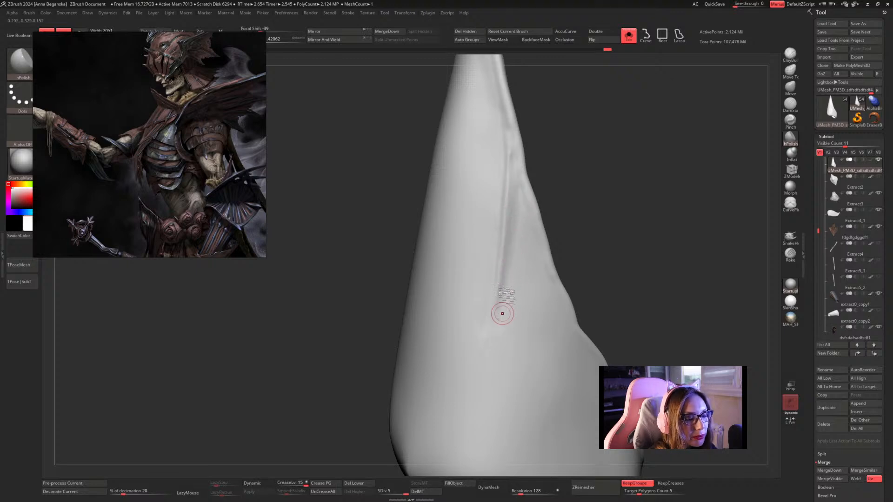
Enlarge the hPolish brush and blend the ridge's lower end and adjoining surface into the elbow plate.
{"action": "left_click_drag", "start_coordinate": [595, 207], "coordinate": [554, 241]}
{"action": "key", "text": "space"}
{"action": "left_click_drag", "start_coordinate": [495, 302], "coordinate": [498, 302]}
{"action": "left_click_drag", "start_coordinate": [498, 298], "coordinate": [487, 340]}
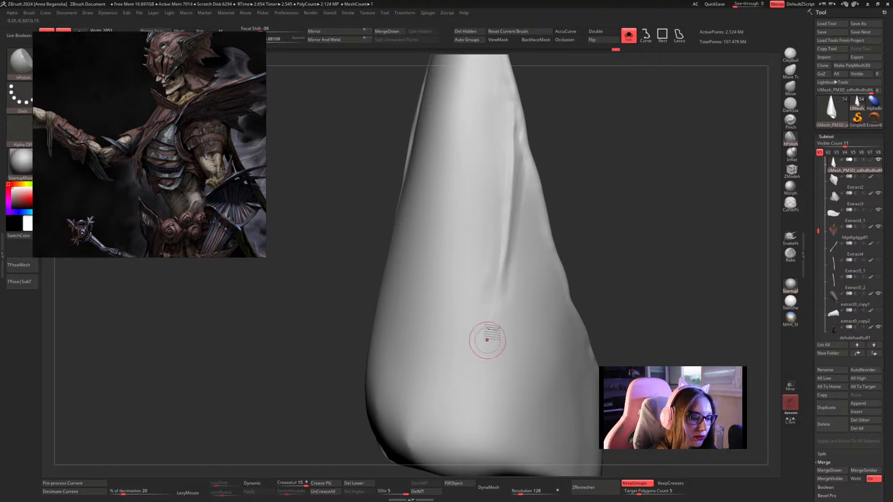
{"action": "left_click_drag", "start_coordinate": [504, 272], "coordinate": [491, 335]}
{"action": "left_click_drag", "start_coordinate": [497, 222], "coordinate": [489, 290]}
{"action": "mouse_move", "coordinate": [615, 196]}
{"action": "left_mouse_down", "text": "alt"}
{"action": "mouse_move", "coordinate": [598, 195]}
{"action": "mouse_move", "coordinate": [610, 217]}
{"action": "left_mouse_up", "text": "alt"}
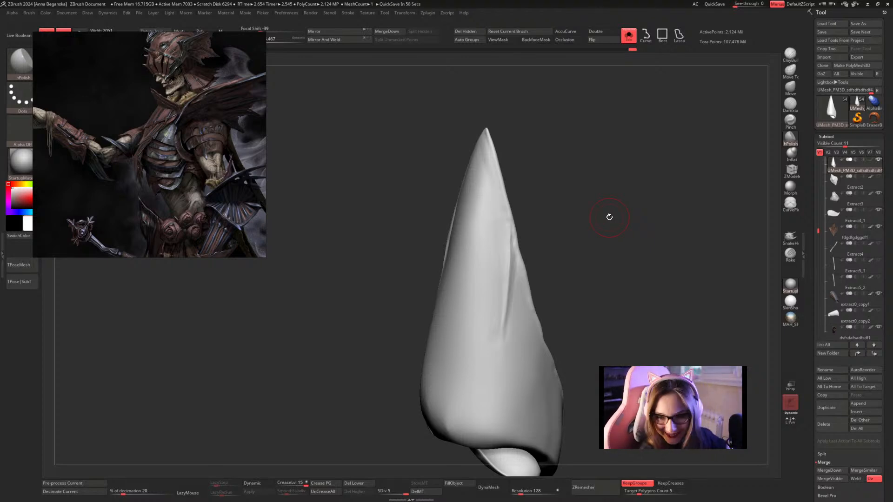
Polish the broad outer surface of the elbow plate around the ridge from tip to base with hPolish.
{"action": "left_click_drag", "start_coordinate": [592, 206], "coordinate": [569, 257]}
{"action": "key", "text": "super"}
{"action": "key", "text": "space"}
{"action": "mouse_move", "coordinate": [587, 225]}
{"action": "left_mouse_down"}
{"action": "mouse_move", "coordinate": [592, 177]}
{"action": "mouse_move", "coordinate": [591, 209]}
{"action": "mouse_move", "coordinate": [605, 200]}
{"action": "left_mouse_up"}
{"action": "mouse_move", "coordinate": [489, 167]}
{"action": "left_mouse_down", "text": "shift"}
{"action": "mouse_move", "coordinate": [472, 147]}
{"action": "mouse_move", "coordinate": [515, 244]}
{"action": "mouse_move", "coordinate": [510, 208]}
{"action": "mouse_move", "coordinate": [508, 267]}
{"action": "mouse_move", "coordinate": [480, 163]}
{"action": "left_mouse_up", "text": "shift"}
{"action": "left_click_drag", "start_coordinate": [555, 145], "coordinate": [533, 145]}
{"action": "mouse_move", "coordinate": [467, 153]}
{"action": "left_mouse_down", "text": "shift"}
{"action": "mouse_move", "coordinate": [502, 297]}
{"action": "mouse_move", "coordinate": [484, 295]}
{"action": "left_mouse_up", "text": "shift"}
{"action": "mouse_move", "coordinate": [508, 194]}
{"action": "left_mouse_down"}
{"action": "mouse_move", "coordinate": [577, 193]}
{"action": "mouse_move", "coordinate": [613, 181]}
{"action": "mouse_move", "coordinate": [636, 193]}
{"action": "left_mouse_up"}
{"action": "mouse_move", "coordinate": [522, 305]}
{"action": "left_mouse_down"}
{"action": "mouse_move", "coordinate": [456, 339]}
{"action": "mouse_move", "coordinate": [602, 241]}
{"action": "mouse_move", "coordinate": [598, 197]}
{"action": "mouse_move", "coordinate": [632, 189]}
{"action": "left_mouse_up"}
{"action": "key", "text": "space"}
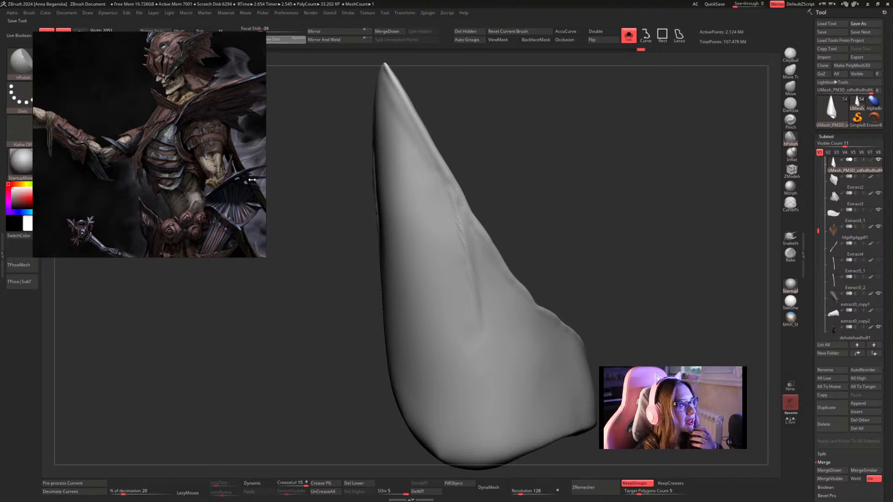
Shift the reference painting clear of the brush controls, then clear the canvas and redraw the model in edit mode.
{"action": "right_click_drag", "start_coordinate": [201, 131], "coordinate": [279, 208]}
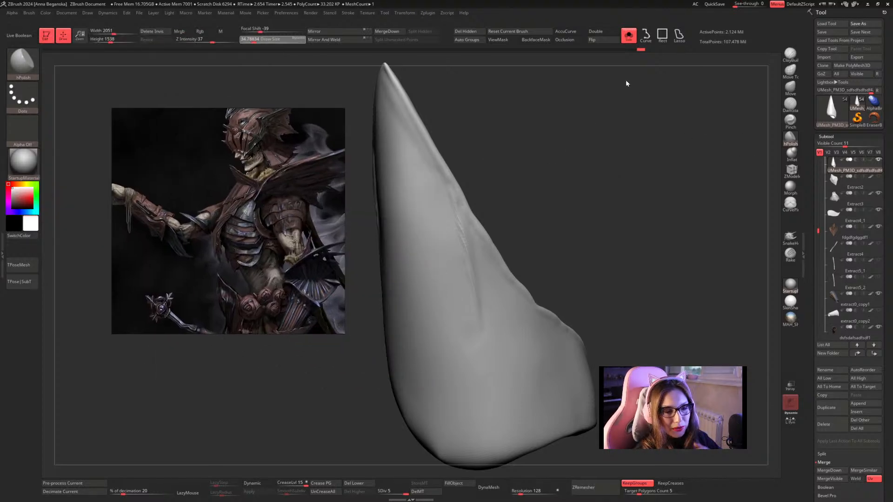
{"action": "left_click", "coordinate": [47, 33]}
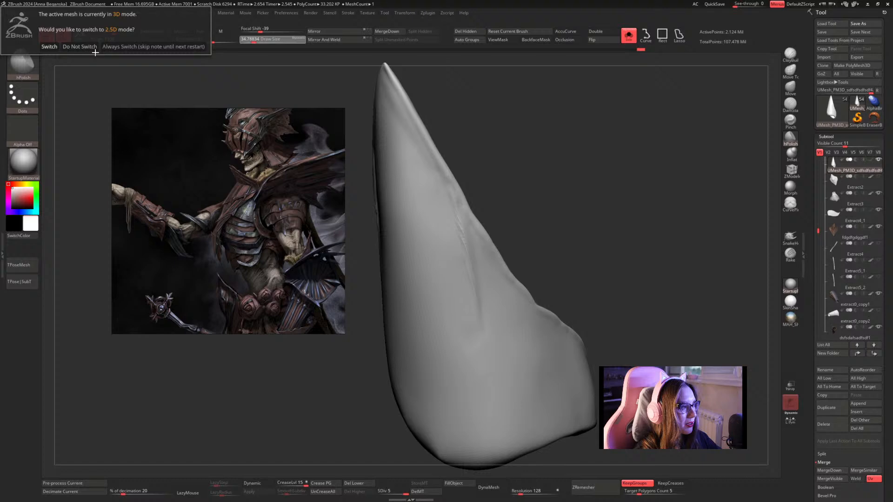
{"action": "left_click", "coordinate": [146, 45]}
{"action": "key", "text": "ctrl+n"}
{"action": "left_click_drag", "start_coordinate": [496, 154], "coordinate": [496, 158]}
{"action": "left_click_drag", "start_coordinate": [502, 194], "coordinate": [484, 327]}
{"action": "left_click", "coordinate": [46, 36]}
{"action": "left_click_drag", "start_coordinate": [584, 166], "coordinate": [603, 192]}
{"action": "left_click_drag", "start_coordinate": [608, 122], "coordinate": [613, 245], "text": "alt"}
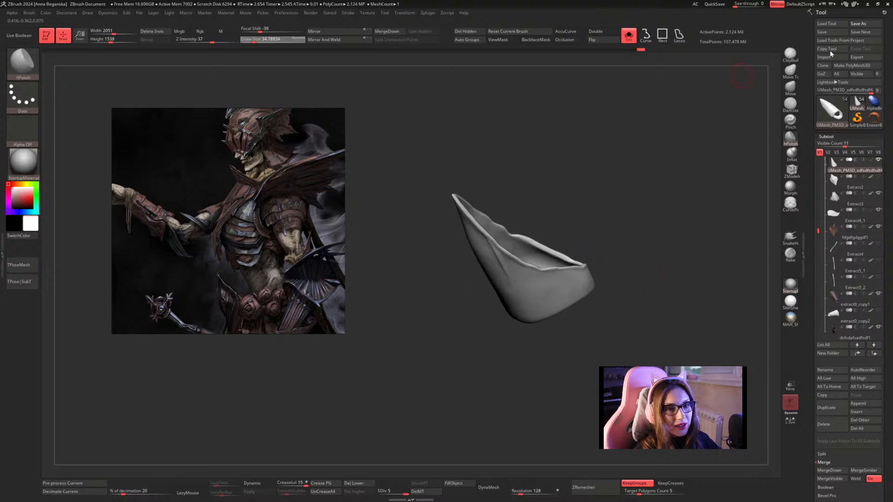
Save the tool as a new version named Undead_20 in the HP folder.
{"action": "left_click", "coordinate": [856, 24]}
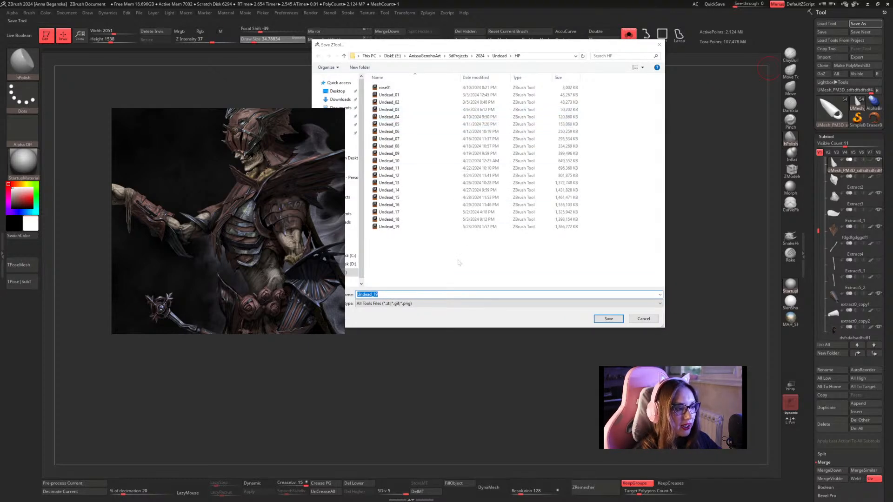
{"action": "left_click", "coordinate": [388, 226]}
{"action": "left_click", "coordinate": [389, 294]}
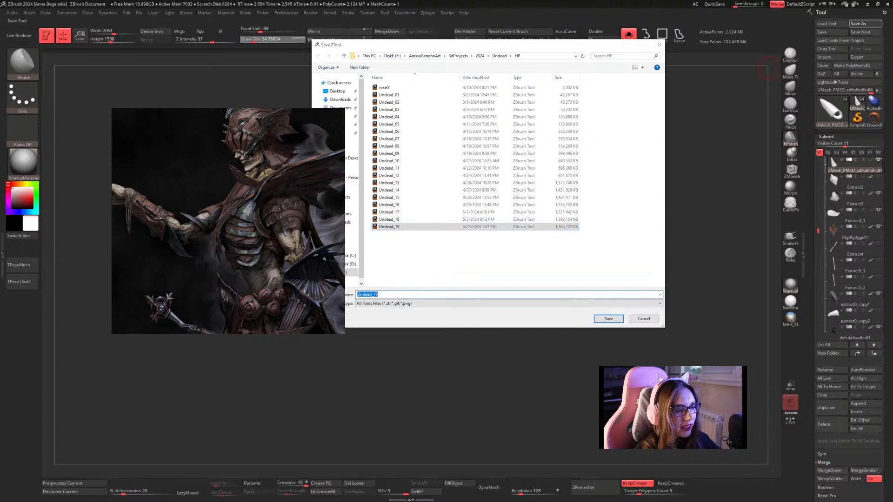
{"action": "left_click", "coordinate": [389, 295]}
{"action": "key", "text": "BackSpace"}
{"action": "key", "text": "BackSpace"}
{"action": "type", "text": "20"}
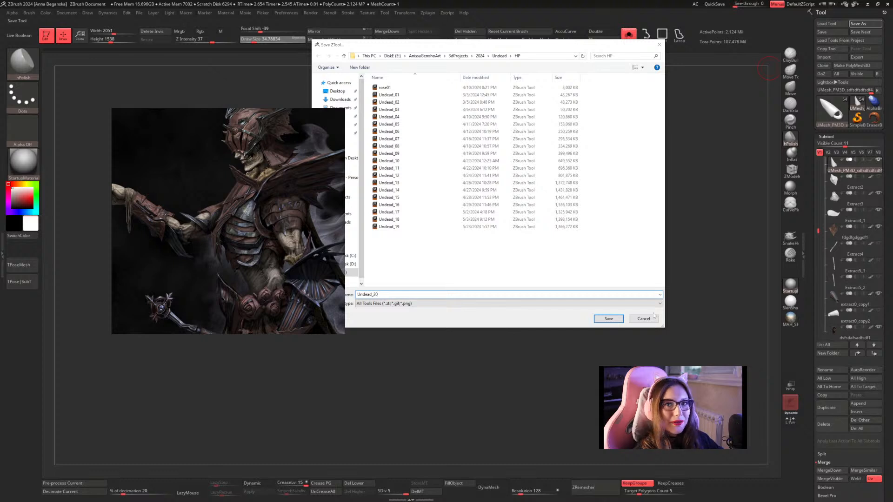
{"action": "left_click", "coordinate": [616, 319]}
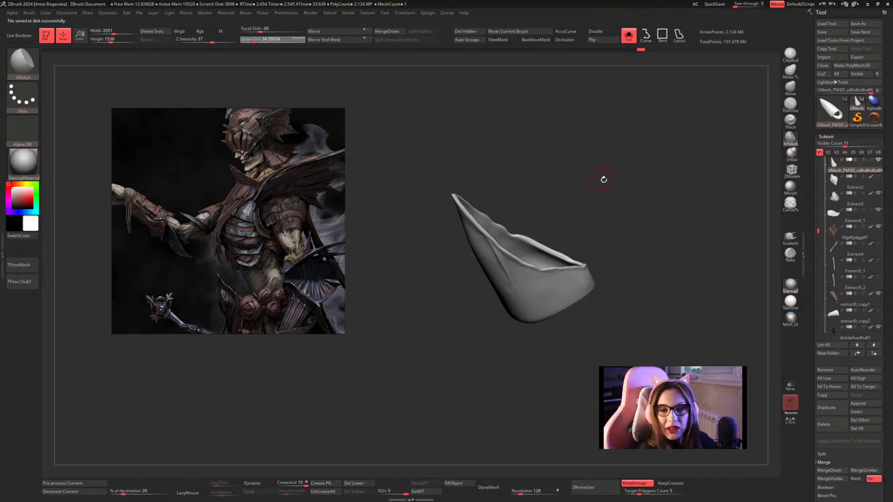
Soften the branching ridge and its lower end on the elbow plate with smoothing and hPolish strokes.
{"action": "mouse_move", "coordinate": [604, 180]}
{"action": "left_mouse_down"}
{"action": "mouse_move", "coordinate": [594, 175]}
{"action": "mouse_move", "coordinate": [606, 215]}
{"action": "mouse_move", "coordinate": [599, 179]}
{"action": "mouse_move", "coordinate": [524, 249]}
{"action": "left_mouse_up"}
{"action": "key", "text": "shift"}
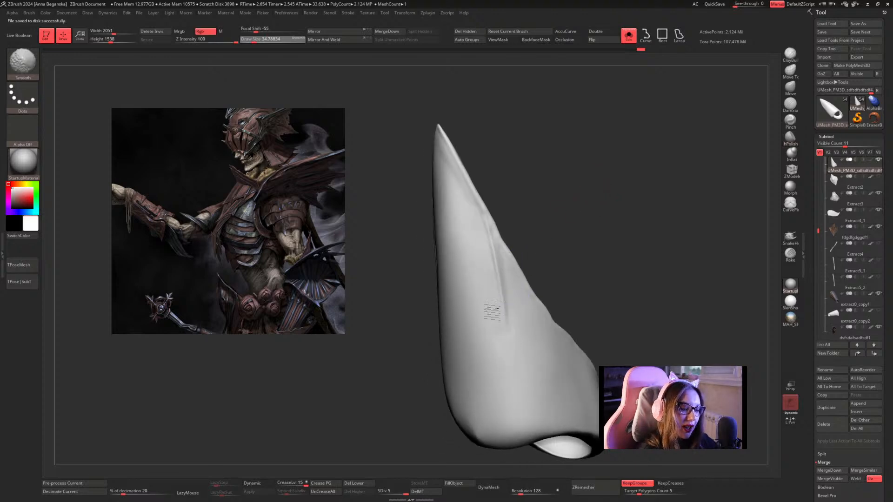
{"action": "mouse_move", "coordinate": [534, 245]}
{"action": "left_mouse_down"}
{"action": "mouse_move", "coordinate": [590, 225]}
{"action": "mouse_move", "coordinate": [585, 208]}
{"action": "left_mouse_up"}
{"action": "mouse_move", "coordinate": [500, 238]}
{"action": "left_mouse_down", "text": "shift"}
{"action": "mouse_move", "coordinate": [512, 311]}
{"action": "mouse_move", "coordinate": [522, 311]}
{"action": "left_mouse_up", "text": "shift"}
{"action": "left_click_drag", "start_coordinate": [570, 223], "coordinate": [580, 219]}
{"action": "mouse_move", "coordinate": [504, 289]}
{"action": "left_mouse_down", "text": "shift"}
{"action": "mouse_move", "coordinate": [492, 344]}
{"action": "mouse_move", "coordinate": [489, 279]}
{"action": "mouse_move", "coordinate": [485, 319]}
{"action": "left_mouse_up", "text": "shift"}
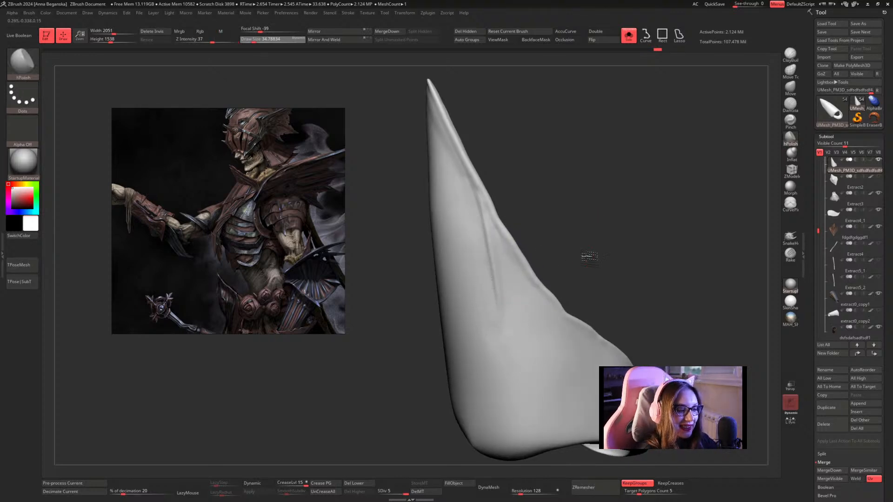
Examine the elbow plate on the full character from front and back, then isolate the plate again.
{"action": "mouse_move", "coordinate": [584, 253]}
{"action": "left_mouse_down"}
{"action": "mouse_move", "coordinate": [560, 244]}
{"action": "mouse_move", "coordinate": [584, 237]}
{"action": "mouse_move", "coordinate": [610, 249]}
{"action": "mouse_move", "coordinate": [596, 252]}
{"action": "left_mouse_up"}
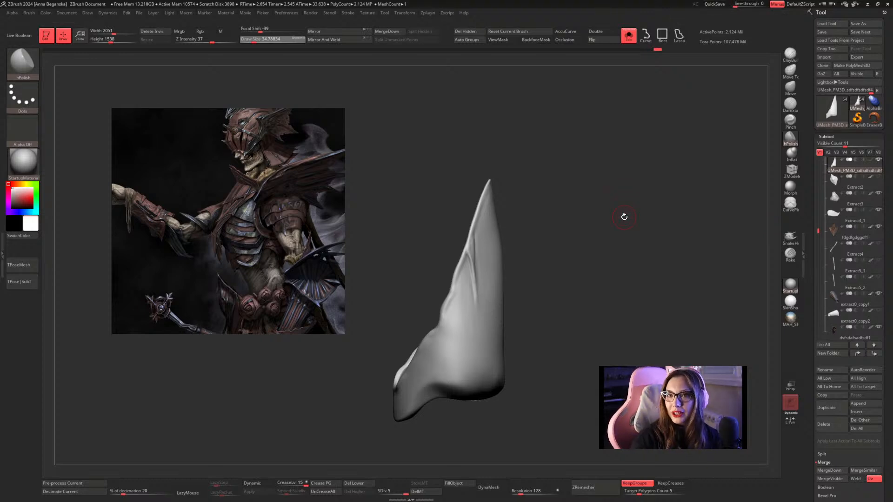
{"action": "mouse_move", "coordinate": [625, 216]}
{"action": "left_mouse_down"}
{"action": "mouse_move", "coordinate": [578, 193]}
{"action": "mouse_move", "coordinate": [574, 211]}
{"action": "mouse_move", "coordinate": [570, 198]}
{"action": "mouse_move", "coordinate": [606, 233]}
{"action": "mouse_move", "coordinate": [614, 227]}
{"action": "left_mouse_up"}
{"action": "left_click", "coordinate": [632, 40]}
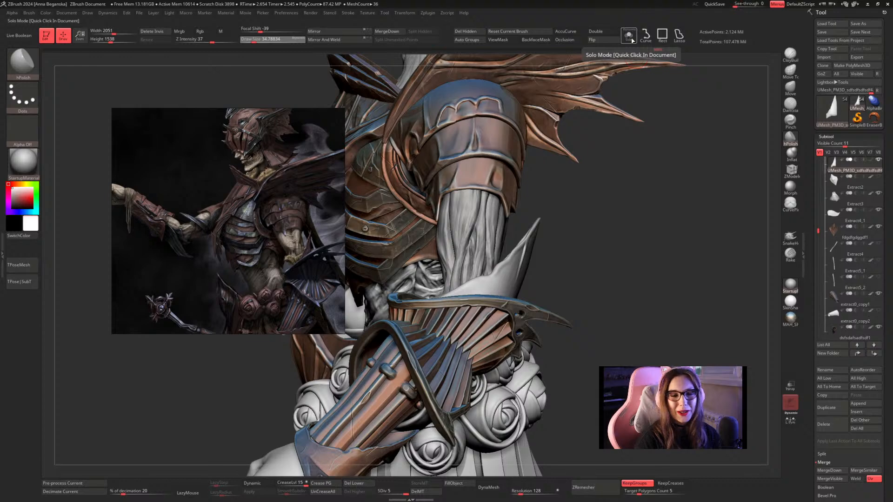
{"action": "right_click", "coordinate": [564, 270]}
{"action": "right_click_drag", "start_coordinate": [601, 205], "coordinate": [579, 211]}
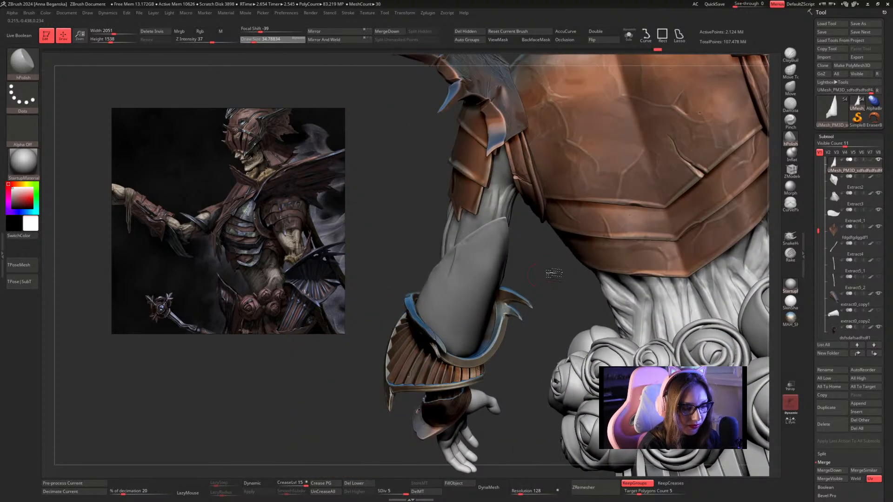
{"action": "right_click_drag", "start_coordinate": [554, 274], "coordinate": [565, 272]}
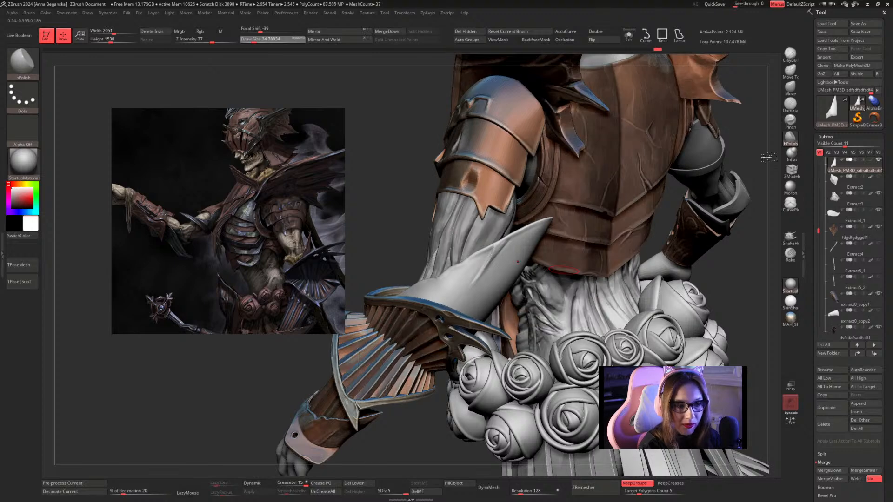
{"action": "left_click", "coordinate": [628, 35]}
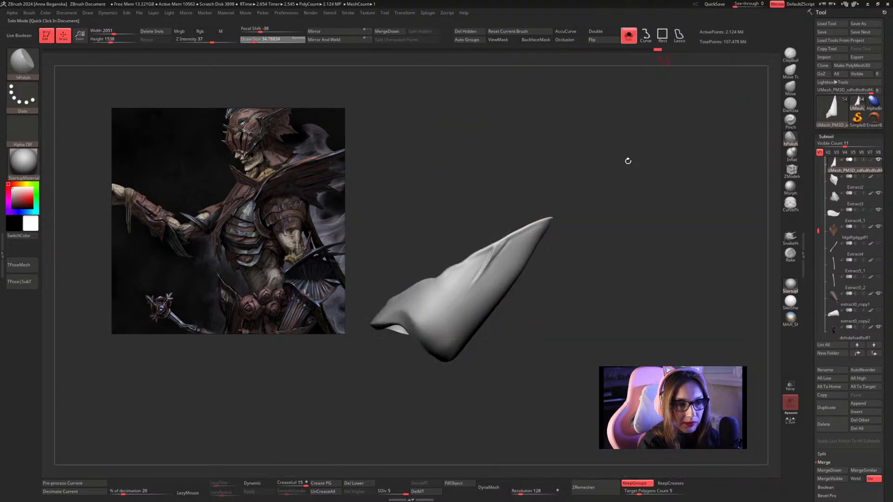
Stamp subtle rock surface detail over the elbow plate with the Orb_Rock_Detail brush.
{"action": "left_click", "coordinate": [22, 63]}
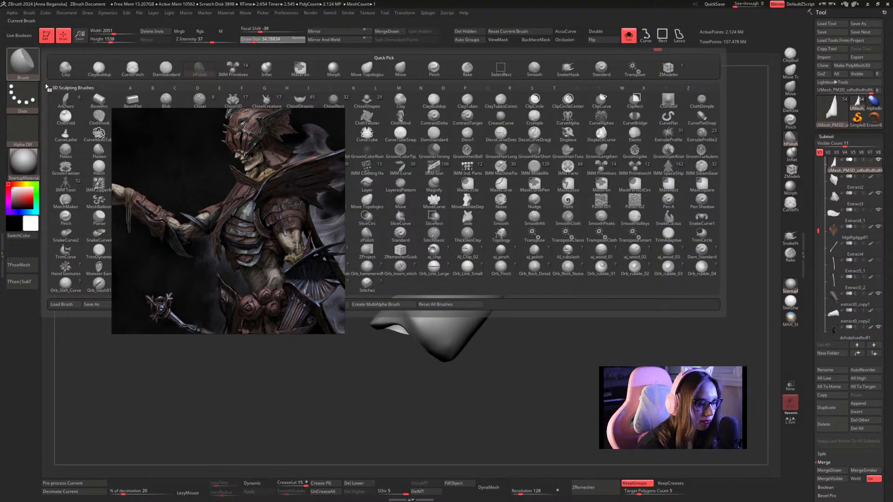
{"action": "left_click", "coordinate": [534, 269]}
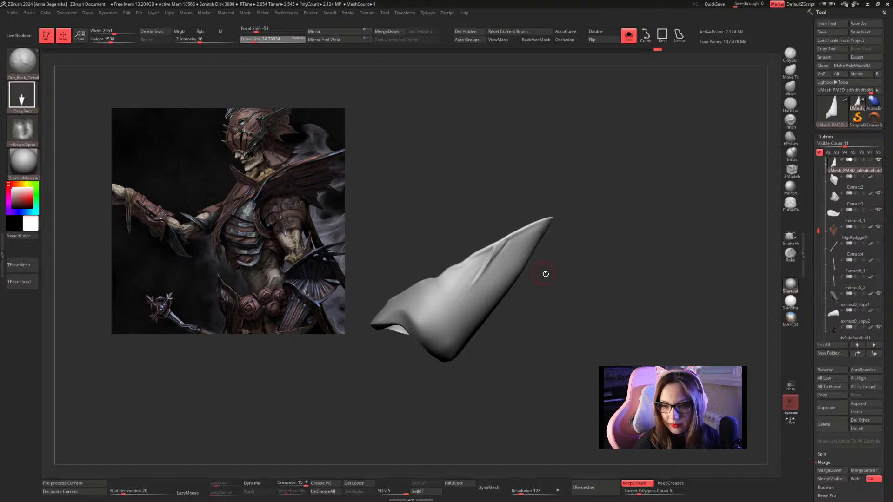
{"action": "mouse_move", "coordinate": [628, 183]}
{"action": "left_mouse_down"}
{"action": "mouse_move", "coordinate": [614, 197]}
{"action": "mouse_move", "coordinate": [620, 167]}
{"action": "mouse_move", "coordinate": [636, 184]}
{"action": "mouse_move", "coordinate": [634, 199]}
{"action": "left_mouse_up"}
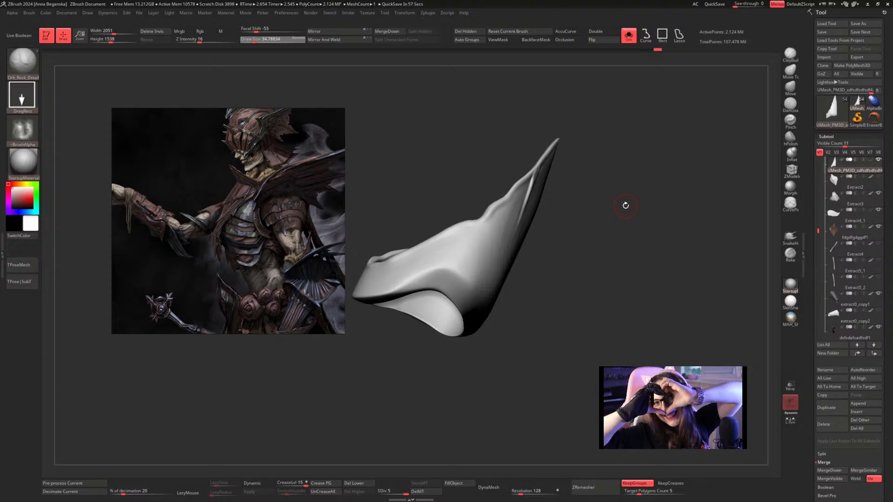
{"action": "mouse_move", "coordinate": [626, 206]}
{"action": "left_mouse_down"}
{"action": "mouse_move", "coordinate": [616, 182]}
{"action": "mouse_move", "coordinate": [602, 177]}
{"action": "mouse_move", "coordinate": [620, 222]}
{"action": "left_mouse_up"}
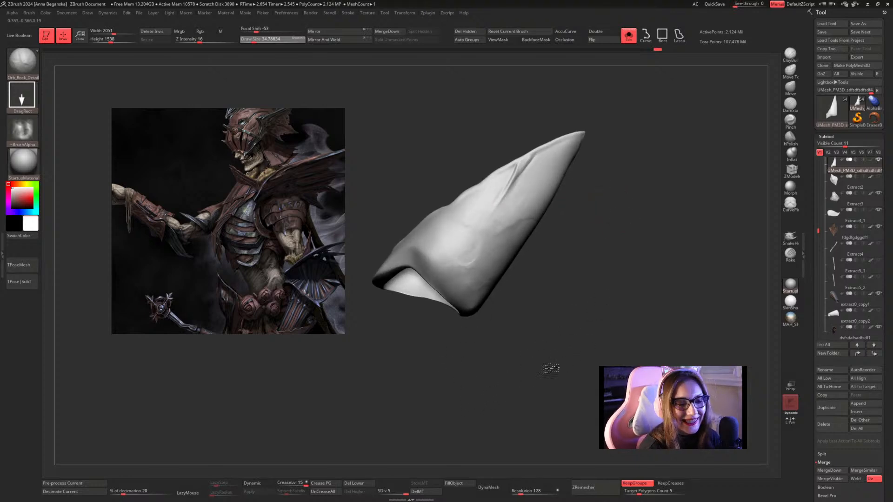
{"action": "left_click_drag", "start_coordinate": [630, 222], "coordinate": [550, 255]}
{"action": "left_click_drag", "start_coordinate": [568, 473], "coordinate": [611, 185]}
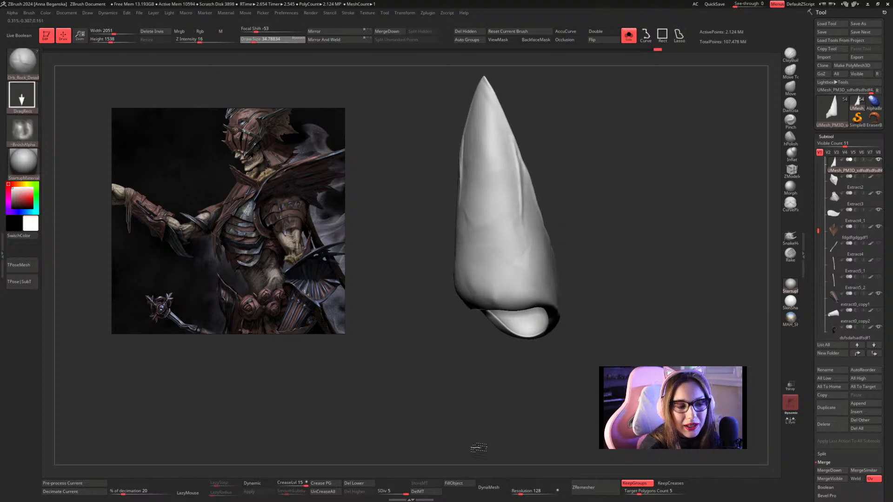
{"action": "left_click_drag", "start_coordinate": [580, 251], "coordinate": [640, 202]}
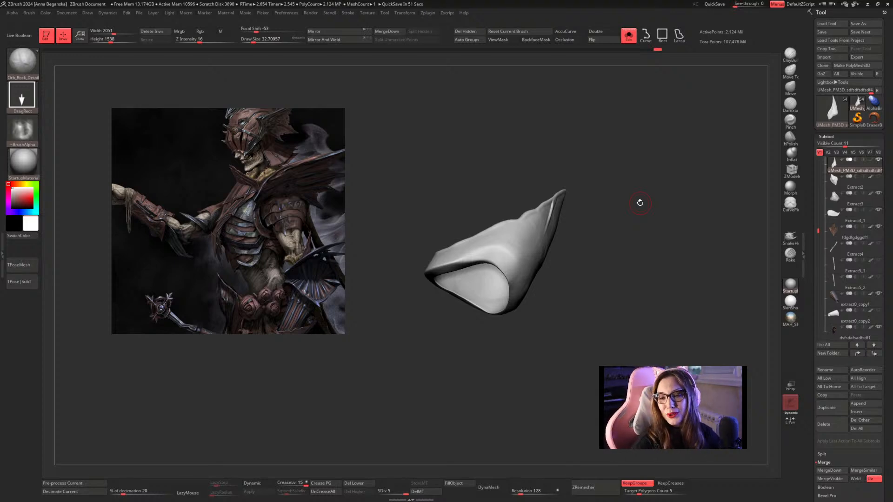
{"action": "left_click_drag", "start_coordinate": [640, 203], "coordinate": [620, 189]}
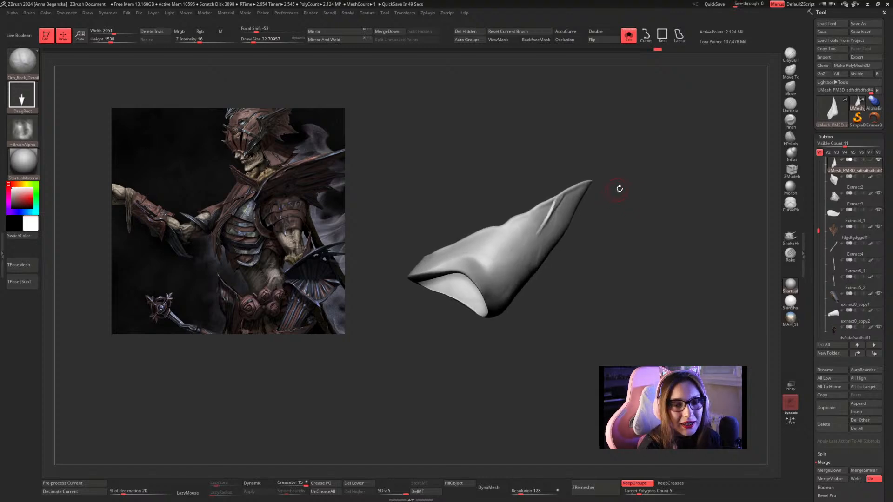
Build up the branching ridge near the elbow plate's tip with small strokes of the Inflat brush.
{"action": "key", "text": "space"}
{"action": "left_click", "coordinate": [623, 189]}
{"action": "left_click", "coordinate": [788, 157]}
{"action": "mouse_move", "coordinate": [697, 175]}
{"action": "left_mouse_down"}
{"action": "mouse_move", "coordinate": [640, 185]}
{"action": "mouse_move", "coordinate": [659, 203]}
{"action": "mouse_move", "coordinate": [631, 185]}
{"action": "left_mouse_up"}
{"action": "key", "text": "space"}
{"action": "mouse_move", "coordinate": [632, 185]}
{"action": "left_mouse_down", "text": "alt"}
{"action": "mouse_move", "coordinate": [654, 200]}
{"action": "mouse_move", "coordinate": [649, 184]}
{"action": "mouse_move", "coordinate": [657, 183]}
{"action": "left_mouse_up", "text": "alt"}
{"action": "key", "text": "space"}
{"action": "left_click", "coordinate": [650, 185]}
{"action": "key", "text": "space"}
{"action": "key", "text": "space"}
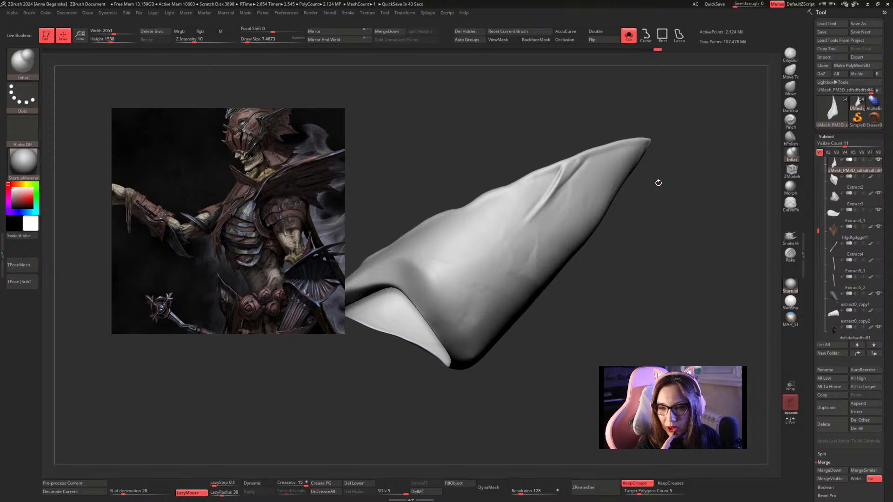
{"action": "mouse_move", "coordinate": [658, 183]}
{"action": "left_mouse_down"}
{"action": "mouse_move", "coordinate": [652, 193]}
{"action": "mouse_move", "coordinate": [667, 191]}
{"action": "mouse_move", "coordinate": [670, 213]}
{"action": "left_mouse_up"}
{"action": "key", "text": "space"}
{"action": "key", "text": "space"}
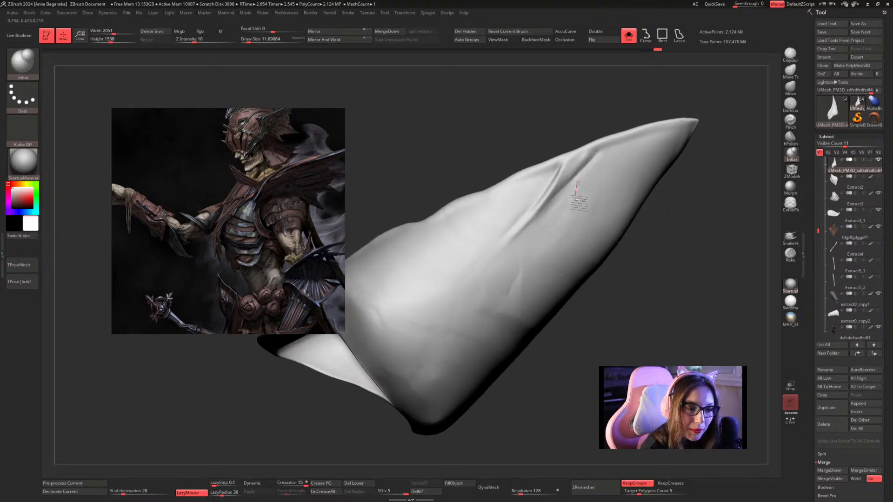
Inflate a thin curved ridge beside the branching ridge on the elbow plate, using a draw size of about 7.5.
{"action": "key", "text": "space"}
{"action": "key", "text": "ctrl"}
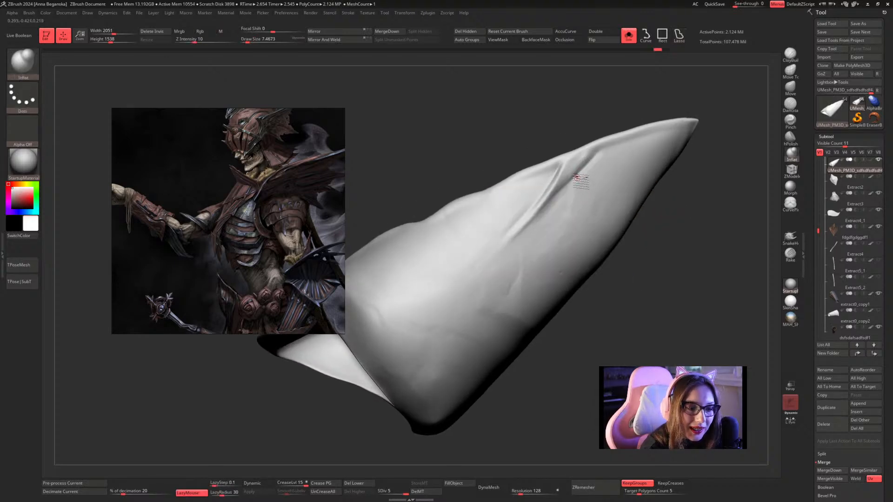
{"action": "left_click_drag", "start_coordinate": [581, 181], "coordinate": [567, 236]}
{"action": "left_click_drag", "start_coordinate": [654, 205], "coordinate": [657, 200]}
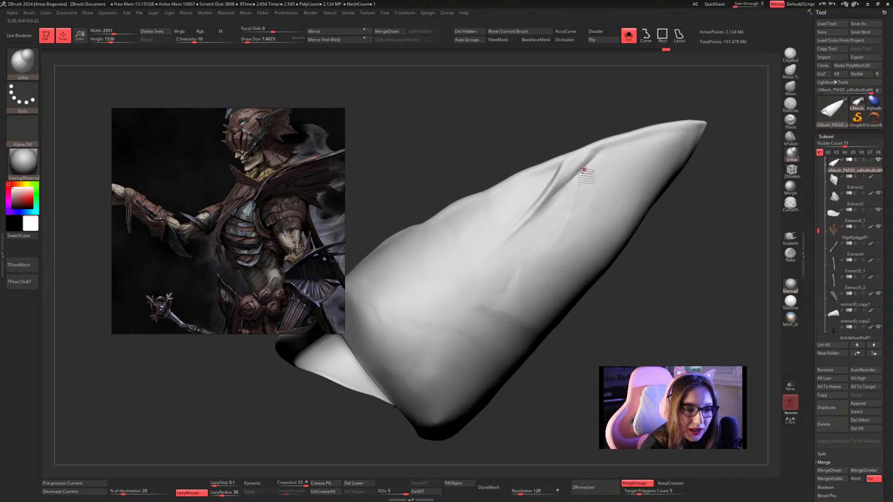
{"action": "key", "text": "space"}
{"action": "left_click_drag", "start_coordinate": [582, 193], "coordinate": [551, 261]}
Flatten the surface beside the thin curved ridge with hPolish at a draw size of about 18 and smooth its lower end.
{"action": "left_click", "coordinate": [790, 137]}
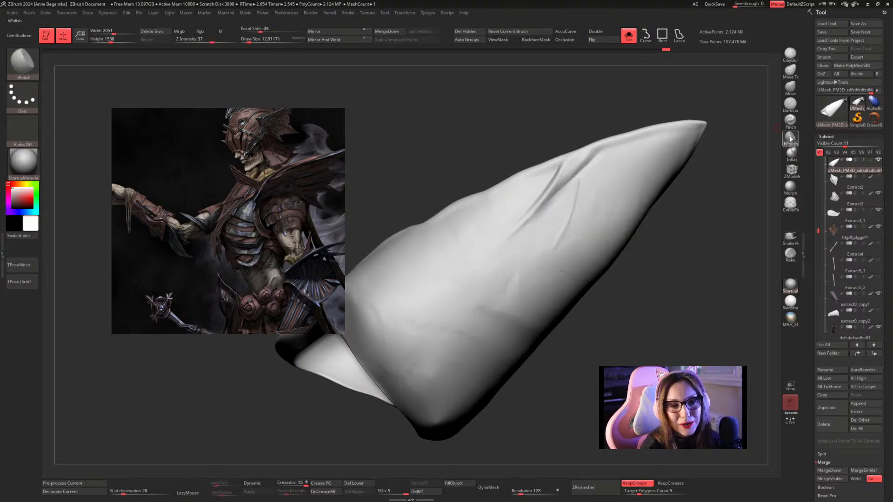
{"action": "left_click_drag", "start_coordinate": [707, 181], "coordinate": [696, 191]}
{"action": "key", "text": "space"}
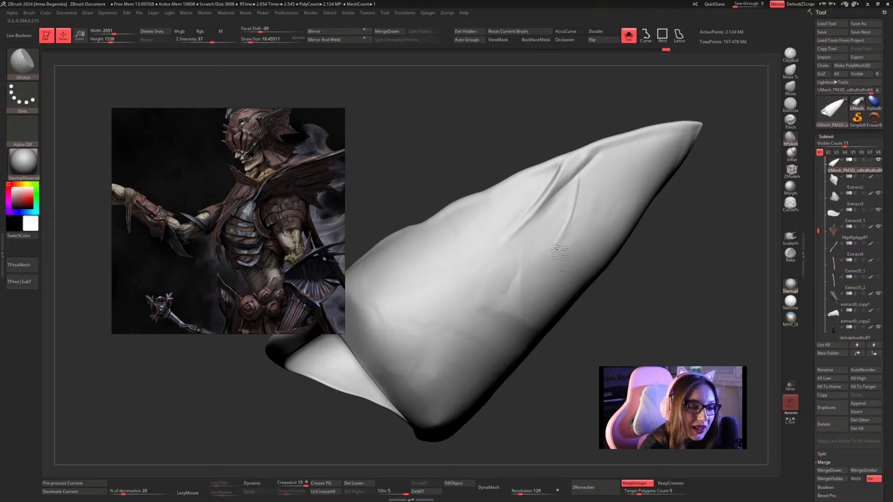
{"action": "key", "text": "shift"}
{"action": "left_click_drag", "start_coordinate": [576, 229], "coordinate": [565, 255], "text": "shift"}
{"action": "mouse_move", "coordinate": [675, 259]}
{"action": "left_mouse_down", "text": "alt"}
{"action": "mouse_move", "coordinate": [678, 239]}
{"action": "mouse_move", "coordinate": [664, 236]}
{"action": "left_mouse_up", "text": "alt"}
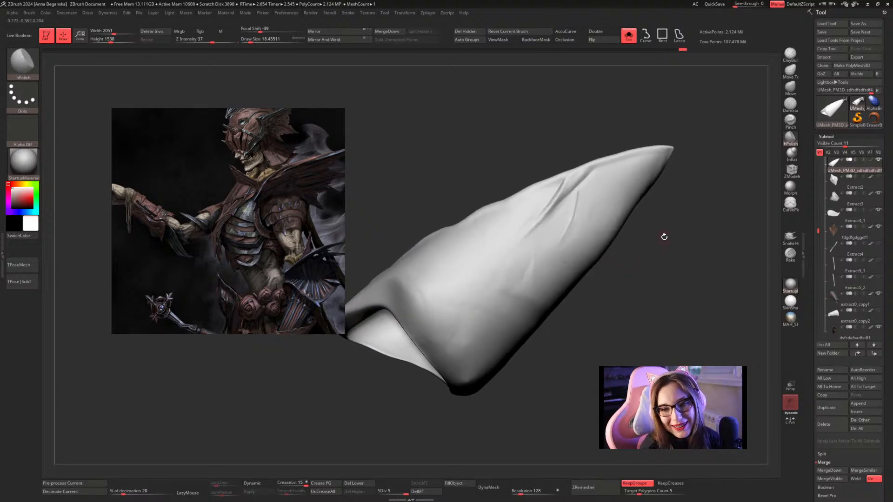
Strengthen the ridges near the plate's tip with Inflat, and sharpen the thin curved ridge's edge with hPolish.
{"action": "left_click", "coordinate": [791, 153]}
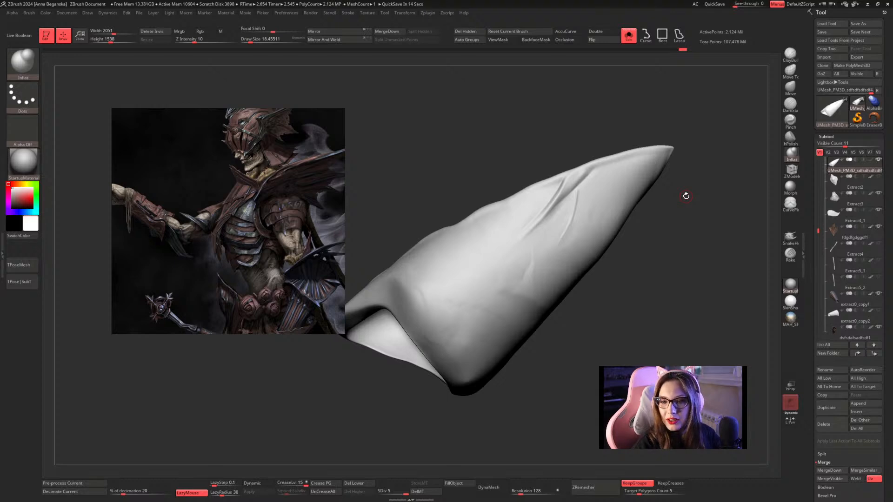
{"action": "mouse_move", "coordinate": [686, 196]}
{"action": "left_mouse_down"}
{"action": "mouse_move", "coordinate": [674, 205]}
{"action": "mouse_move", "coordinate": [642, 202]}
{"action": "mouse_move", "coordinate": [588, 171]}
{"action": "left_mouse_up"}
{"action": "left_click", "coordinate": [790, 137]}
{"action": "mouse_move", "coordinate": [697, 200]}
{"action": "left_mouse_down"}
{"action": "mouse_move", "coordinate": [565, 193]}
{"action": "mouse_move", "coordinate": [537, 269]}
{"action": "left_mouse_up"}
{"action": "left_click_drag", "start_coordinate": [554, 231], "coordinate": [550, 228]}
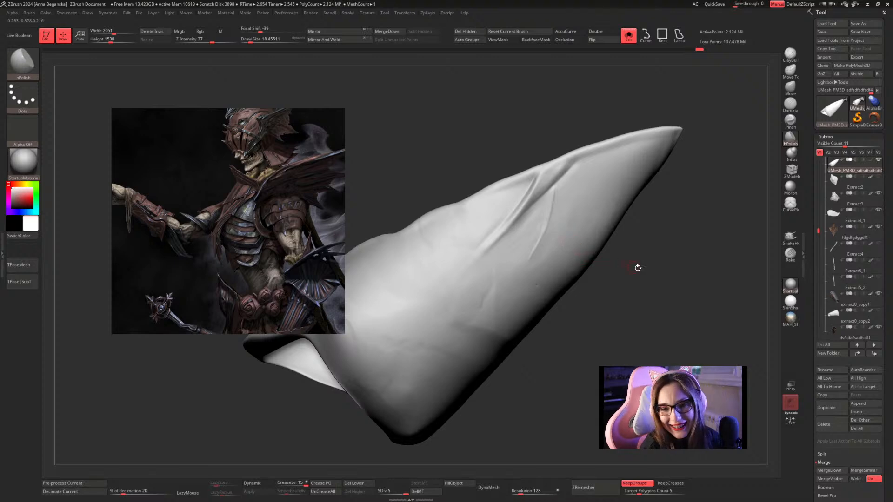
{"action": "left_click_drag", "start_coordinate": [637, 267], "coordinate": [626, 246]}
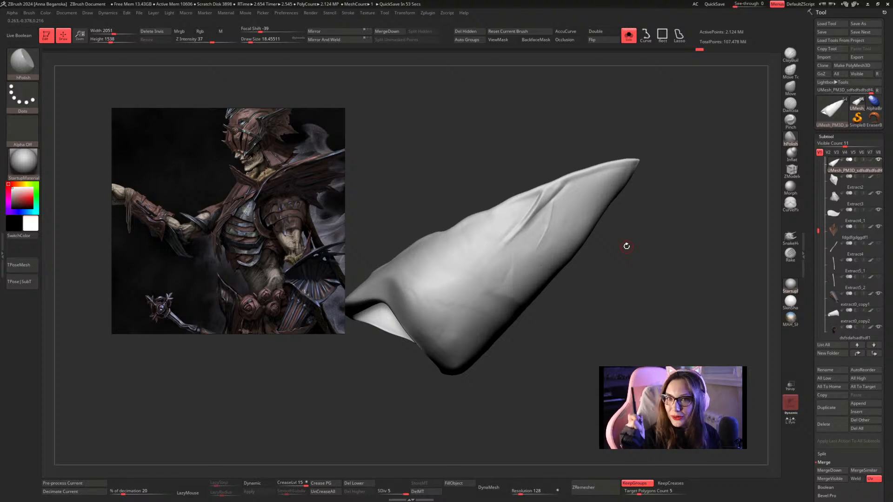
Inflate a crosswise ridge over the middle of the elbow plate with a short diagonal branch, using a draw size of about 17.
{"action": "left_click", "coordinate": [791, 153]}
{"action": "mouse_move", "coordinate": [670, 121]}
{"action": "left_mouse_down"}
{"action": "mouse_move", "coordinate": [654, 100]}
{"action": "mouse_move", "coordinate": [657, 185]}
{"action": "mouse_move", "coordinate": [697, 144]}
{"action": "mouse_move", "coordinate": [700, 180]}
{"action": "mouse_move", "coordinate": [666, 153]}
{"action": "mouse_move", "coordinate": [634, 168]}
{"action": "mouse_move", "coordinate": [637, 178]}
{"action": "mouse_move", "coordinate": [578, 174]}
{"action": "mouse_move", "coordinate": [612, 159]}
{"action": "mouse_move", "coordinate": [602, 146]}
{"action": "mouse_move", "coordinate": [567, 224]}
{"action": "mouse_move", "coordinate": [596, 210]}
{"action": "mouse_move", "coordinate": [597, 231]}
{"action": "left_mouse_up"}
{"action": "key", "text": "space"}
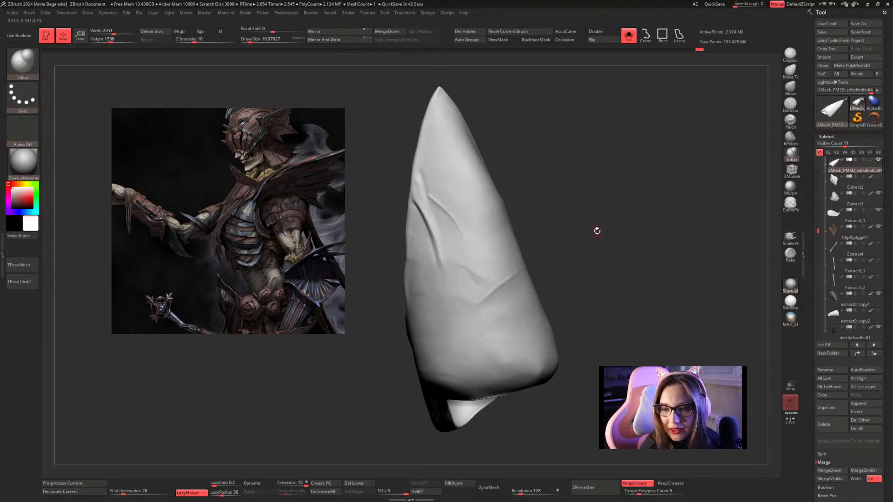
{"action": "left_click_drag", "start_coordinate": [597, 231], "coordinate": [637, 195]}
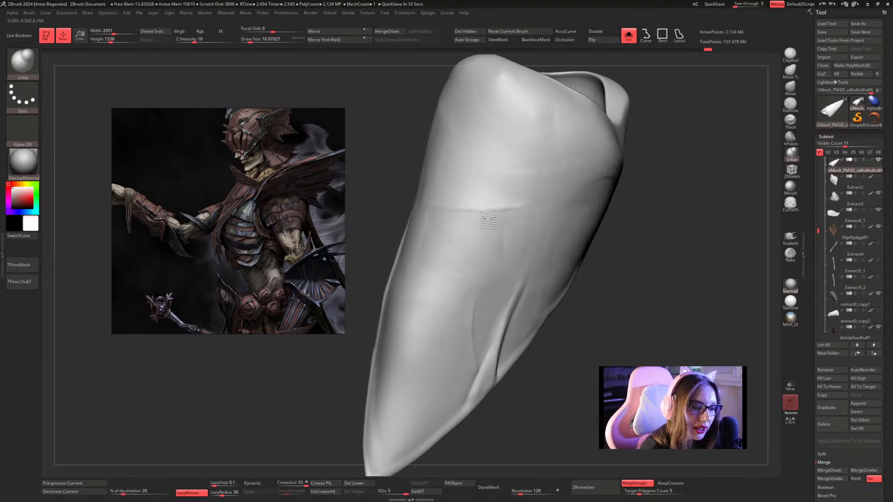
{"action": "left_click_drag", "start_coordinate": [637, 214], "coordinate": [615, 189]}
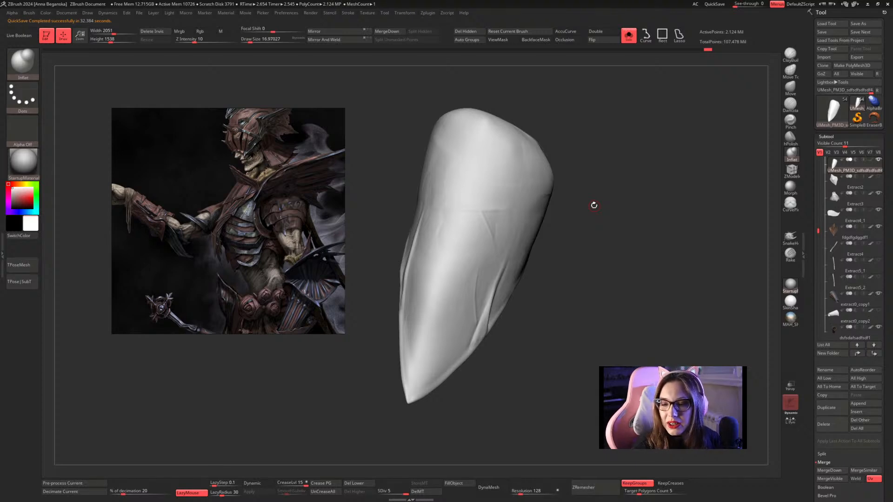
{"action": "mouse_move", "coordinate": [588, 202]}
{"action": "left_mouse_down"}
{"action": "mouse_move", "coordinate": [631, 223]}
{"action": "mouse_move", "coordinate": [629, 234]}
{"action": "left_mouse_up"}
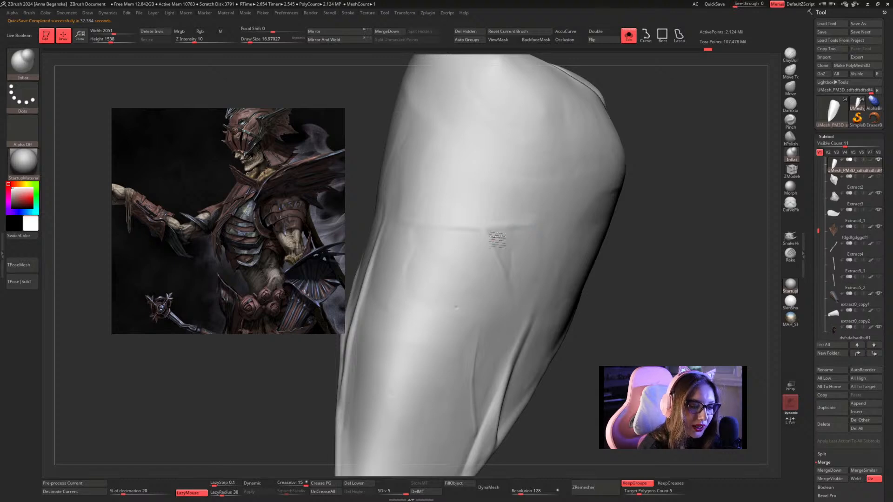
Flatten the corner between the crosswise ridge and its diagonal branch with hPolish at a draw size of about 25.
{"action": "left_click", "coordinate": [790, 139]}
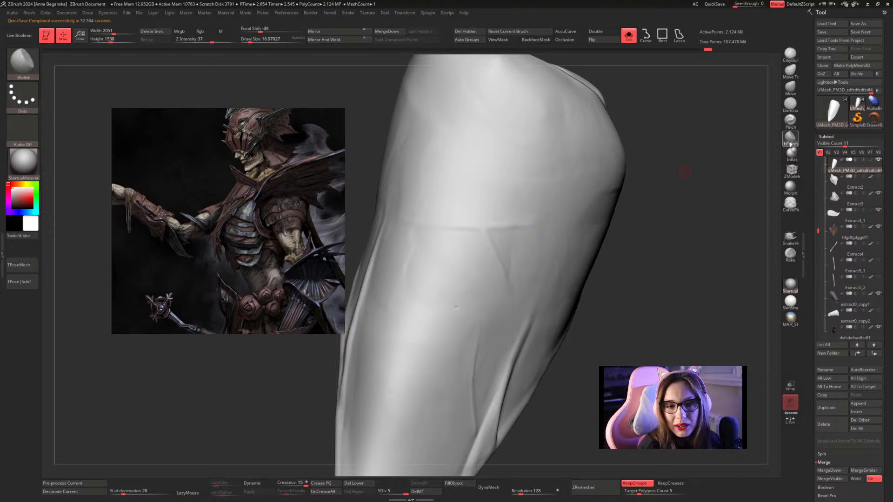
{"action": "left_click_drag", "start_coordinate": [678, 185], "coordinate": [646, 186]}
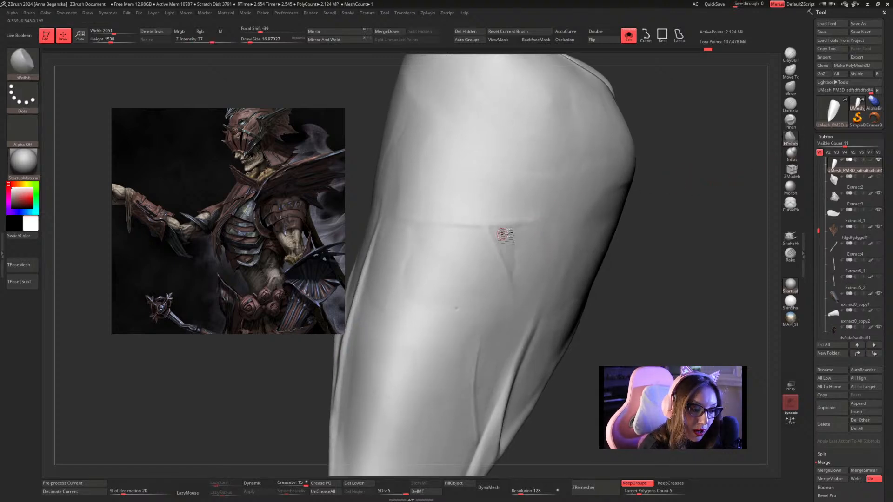
{"action": "key", "text": "s"}
{"action": "left_click", "coordinate": [503, 234]}
{"action": "left_click_drag", "start_coordinate": [503, 235], "coordinate": [498, 229]}
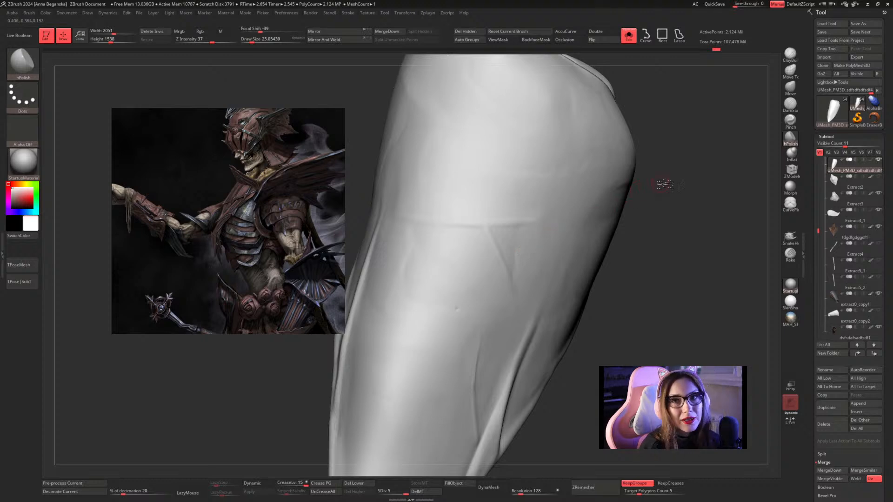
{"action": "left_click_drag", "start_coordinate": [665, 184], "coordinate": [645, 186]}
{"action": "mouse_move", "coordinate": [494, 234]}
{"action": "left_mouse_down"}
{"action": "mouse_move", "coordinate": [514, 270]}
{"action": "mouse_move", "coordinate": [500, 234]}
{"action": "left_mouse_up"}
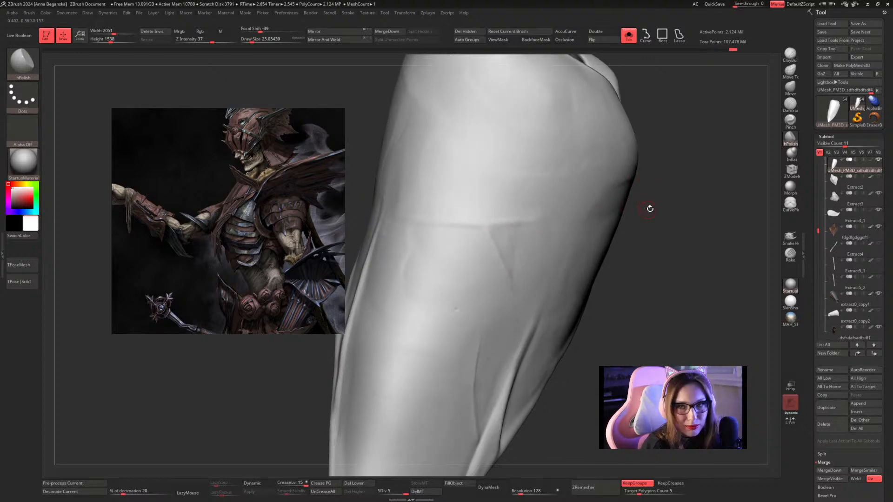
Polish along the diagonal branch and the underside of the crosswise ridge with further hPolish strokes.
{"action": "key", "text": "f"}
{"action": "left_click_drag", "start_coordinate": [654, 172], "coordinate": [641, 195]}
{"action": "left_click_drag", "start_coordinate": [503, 243], "coordinate": [518, 247]}
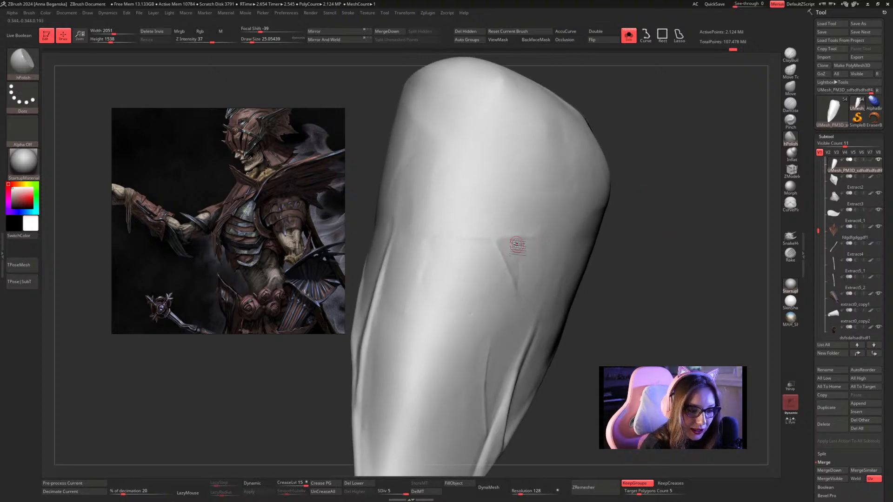
{"action": "left_click_drag", "start_coordinate": [644, 228], "coordinate": [579, 228]}
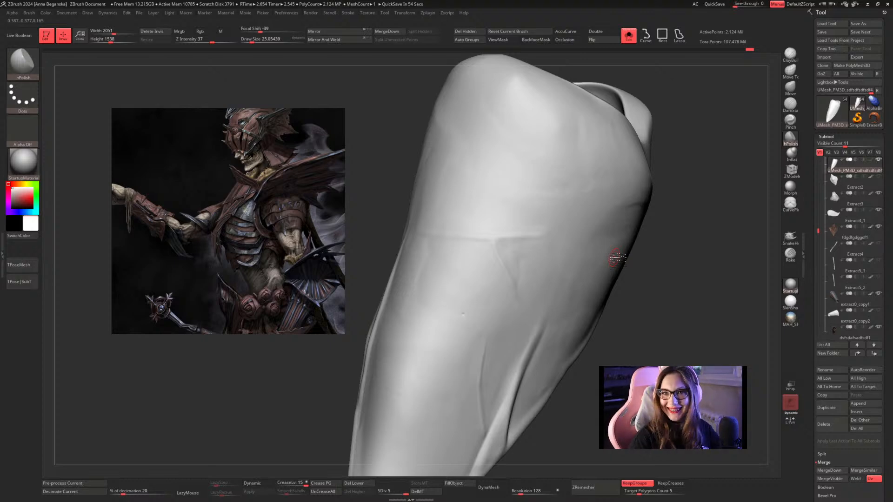
{"action": "mouse_move", "coordinate": [694, 155]}
{"action": "left_mouse_down"}
{"action": "mouse_move", "coordinate": [696, 182]}
{"action": "mouse_move", "coordinate": [694, 162]}
{"action": "mouse_move", "coordinate": [684, 167]}
{"action": "left_mouse_up"}
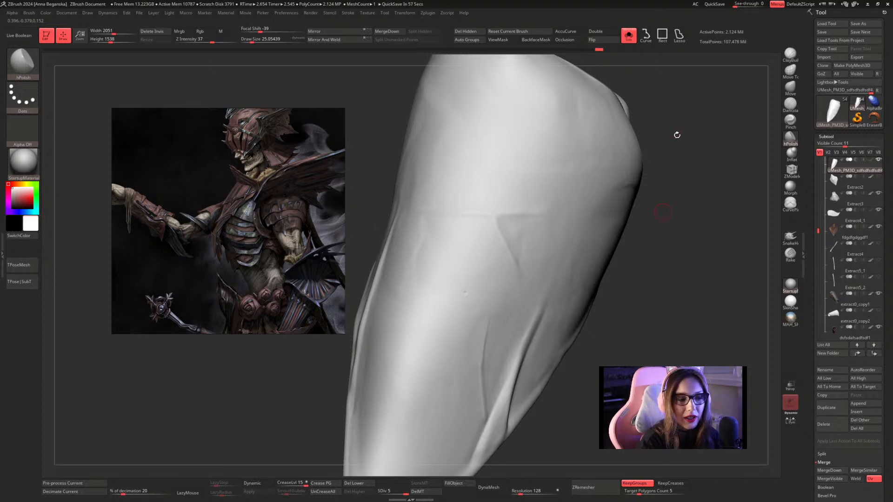
{"action": "left_click_drag", "start_coordinate": [696, 149], "coordinate": [589, 182]}
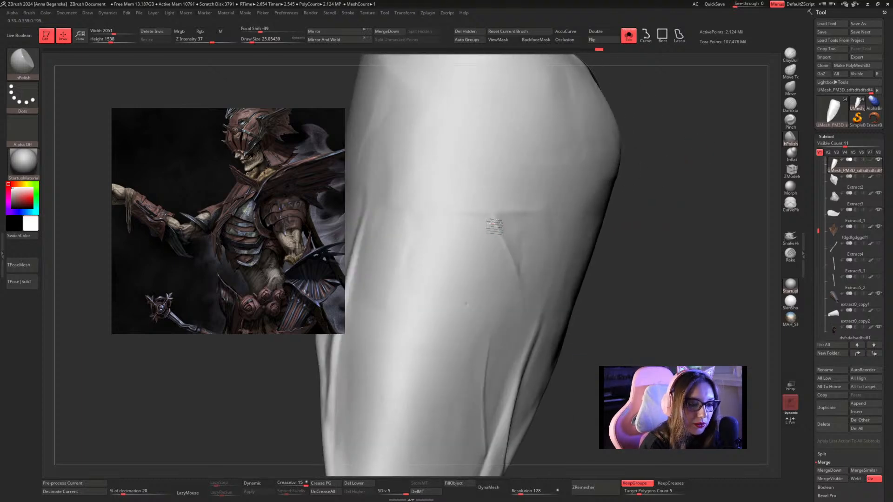
{"action": "left_click_drag", "start_coordinate": [495, 227], "coordinate": [515, 275]}
{"action": "left_click_drag", "start_coordinate": [645, 183], "coordinate": [603, 208]}
{"action": "mouse_move", "coordinate": [525, 226]}
{"action": "left_mouse_down", "text": "shift"}
{"action": "mouse_move", "coordinate": [513, 237]}
{"action": "mouse_move", "coordinate": [525, 259]}
{"action": "mouse_move", "coordinate": [529, 231]}
{"action": "mouse_move", "coordinate": [567, 226]}
{"action": "left_mouse_up", "text": "shift"}
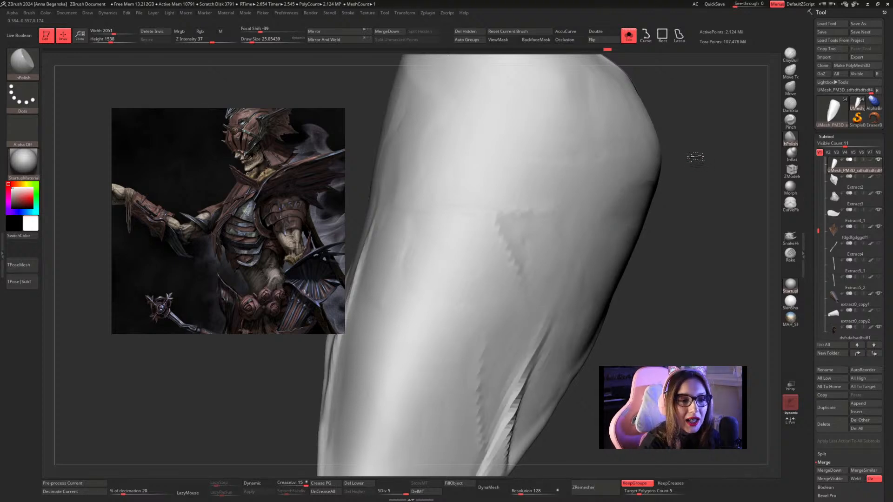
Enlarge the hPolish draw size to about 37 and flatten the area enclosed by the crosswise ridge and diagonal branch.
{"action": "left_click_drag", "start_coordinate": [692, 154], "coordinate": [644, 157]}
{"action": "key", "text": "space"}
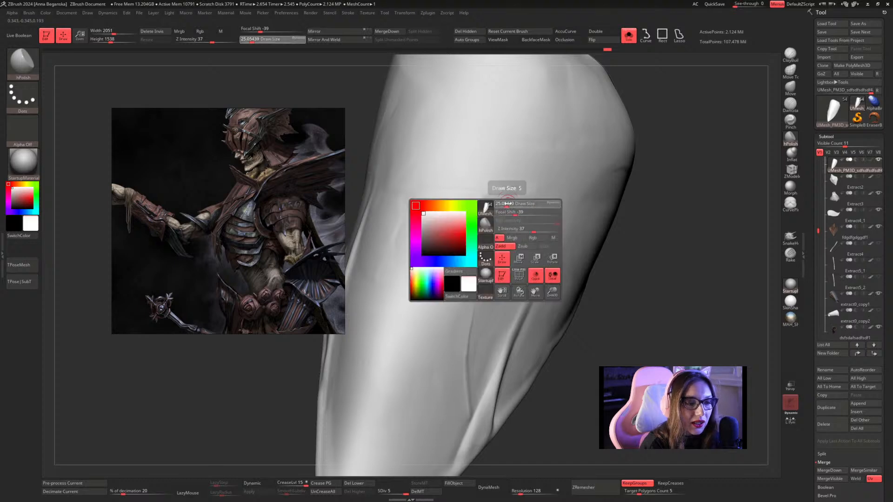
{"action": "left_click_drag", "start_coordinate": [507, 204], "coordinate": [512, 200]}
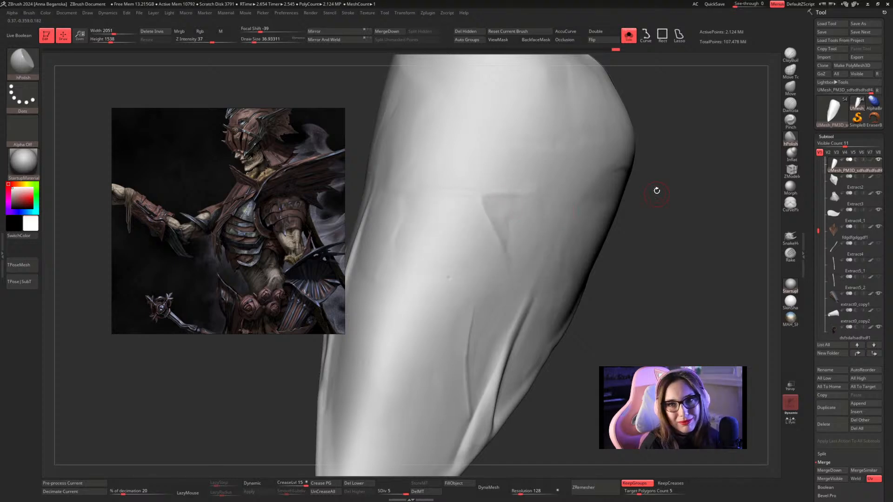
{"action": "mouse_move", "coordinate": [656, 191]}
{"action": "left_mouse_down"}
{"action": "mouse_move", "coordinate": [637, 166]}
{"action": "mouse_move", "coordinate": [650, 178]}
{"action": "left_mouse_up"}
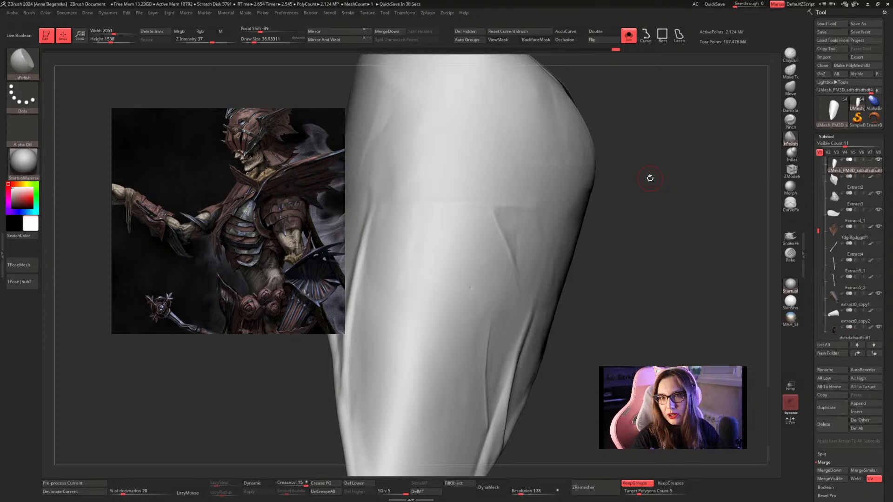
{"action": "mouse_move", "coordinate": [650, 178]}
{"action": "left_mouse_down"}
{"action": "mouse_move", "coordinate": [682, 157]}
{"action": "mouse_move", "coordinate": [688, 174]}
{"action": "mouse_move", "coordinate": [542, 213]}
{"action": "left_mouse_up"}
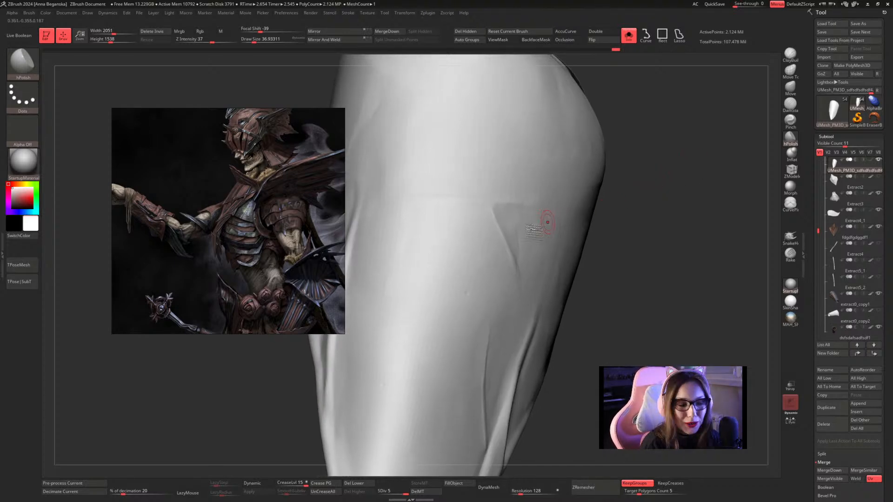
{"action": "left_click_drag", "start_coordinate": [503, 246], "coordinate": [517, 261]}
Smooth the lower end of the diagonal branch into the plate and check the whole plate's shape.
{"action": "left_click_drag", "start_coordinate": [608, 234], "coordinate": [596, 236]}
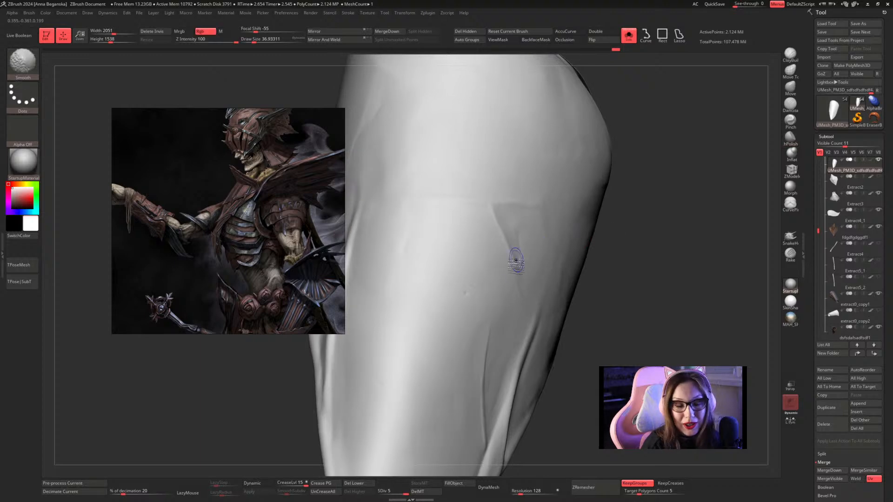
{"action": "mouse_move", "coordinate": [515, 259]}
{"action": "left_mouse_down", "text": "shift"}
{"action": "mouse_move", "coordinate": [507, 262]}
{"action": "mouse_move", "coordinate": [517, 271]}
{"action": "left_mouse_up", "text": "shift"}
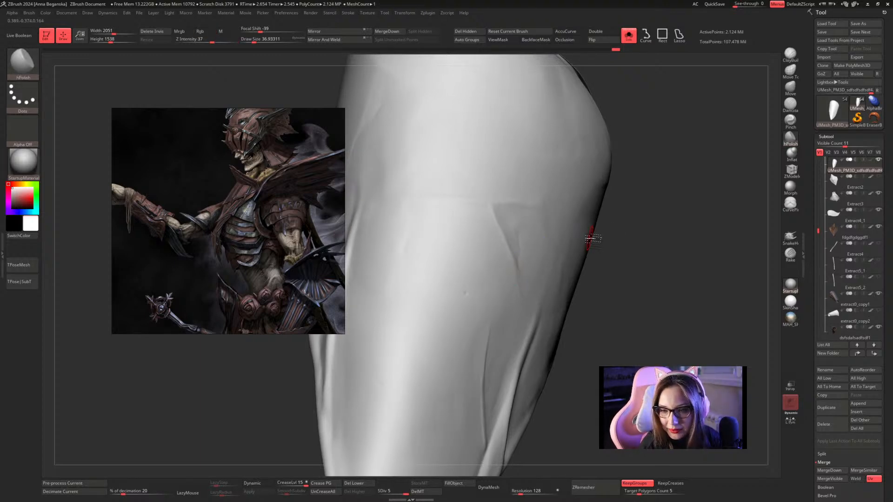
{"action": "left_click_drag", "start_coordinate": [683, 185], "coordinate": [682, 188]}
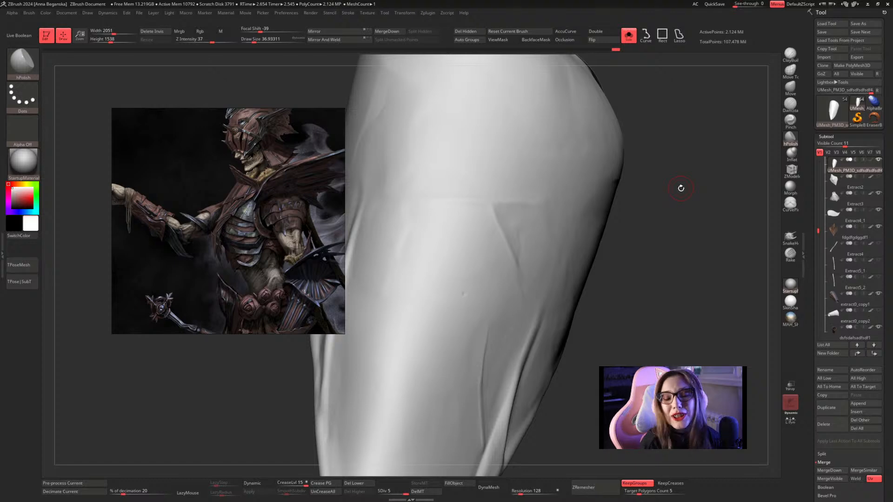
{"action": "mouse_move", "coordinate": [681, 188]}
{"action": "left_mouse_down"}
{"action": "mouse_move", "coordinate": [680, 163]}
{"action": "mouse_move", "coordinate": [630, 179]}
{"action": "left_mouse_up"}
{"action": "left_click_drag", "start_coordinate": [654, 218], "coordinate": [624, 185], "text": "alt"}
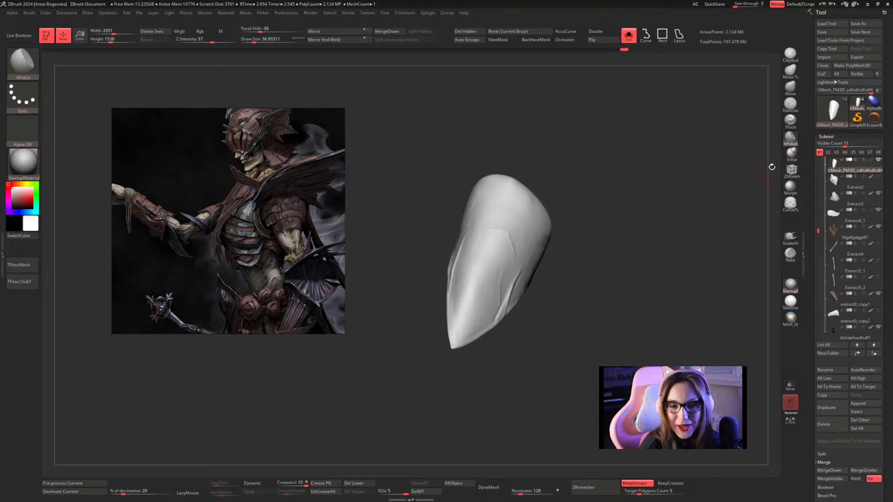
Extend the crosswise ridge and add another nearer the tip with Inflat, reducing the draw size from about 27 to 20.
{"action": "left_click", "coordinate": [791, 153]}
{"action": "key", "text": "space"}
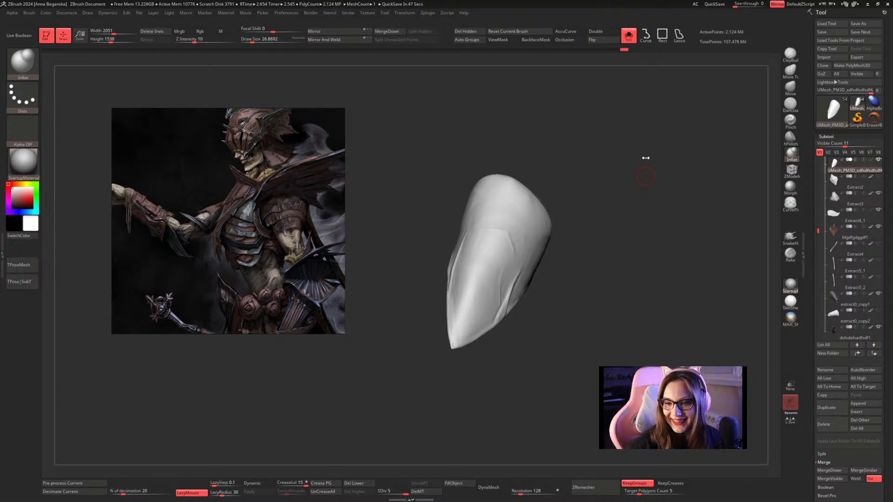
{"action": "mouse_move", "coordinate": [635, 167]}
{"action": "left_mouse_down", "text": "alt"}
{"action": "mouse_move", "coordinate": [644, 194]}
{"action": "mouse_move", "coordinate": [667, 196]}
{"action": "mouse_move", "coordinate": [600, 213]}
{"action": "left_mouse_up", "text": "alt"}
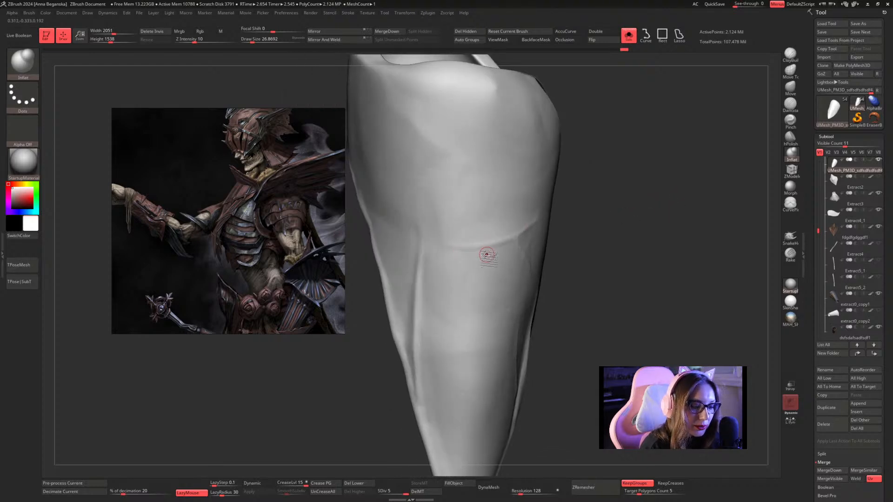
{"action": "mouse_move", "coordinate": [638, 187]}
{"action": "left_mouse_down"}
{"action": "mouse_move", "coordinate": [615, 175]}
{"action": "mouse_move", "coordinate": [614, 199]}
{"action": "mouse_move", "coordinate": [598, 199]}
{"action": "mouse_move", "coordinate": [589, 138]}
{"action": "mouse_move", "coordinate": [618, 199]}
{"action": "mouse_move", "coordinate": [615, 219]}
{"action": "mouse_move", "coordinate": [629, 229]}
{"action": "mouse_move", "coordinate": [586, 169]}
{"action": "left_mouse_up"}
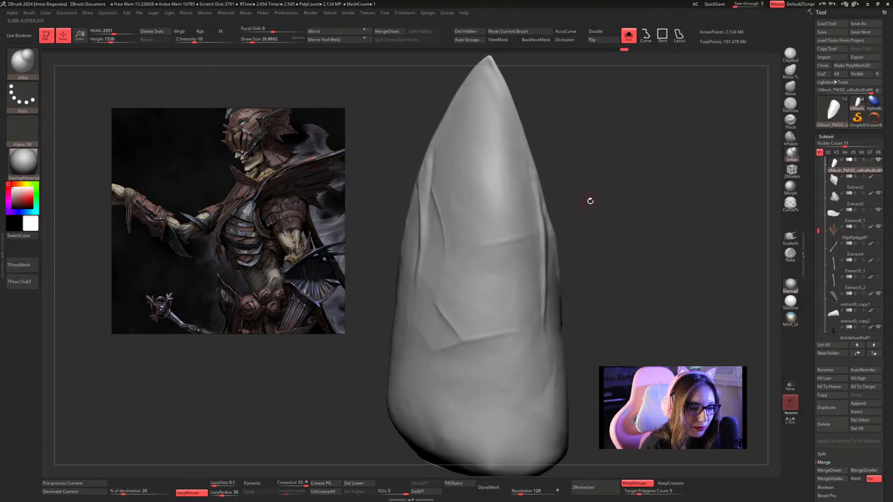
{"action": "key", "text": "s"}
{"action": "mouse_move", "coordinate": [590, 201]}
{"action": "left_mouse_down"}
{"action": "mouse_move", "coordinate": [614, 173]}
{"action": "mouse_move", "coordinate": [648, 205]}
{"action": "mouse_move", "coordinate": [630, 194]}
{"action": "mouse_move", "coordinate": [642, 181]}
{"action": "mouse_move", "coordinate": [642, 215]}
{"action": "mouse_move", "coordinate": [602, 147]}
{"action": "mouse_move", "coordinate": [691, 175]}
{"action": "mouse_move", "coordinate": [694, 200]}
{"action": "mouse_move", "coordinate": [680, 168]}
{"action": "mouse_move", "coordinate": [512, 351]}
{"action": "mouse_move", "coordinate": [521, 141]}
{"action": "left_mouse_up"}
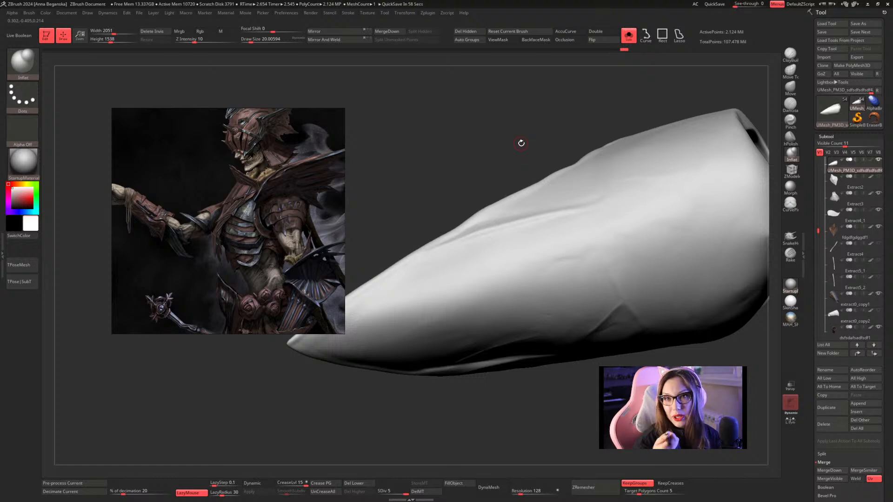
Reduce the Inflat draw size to about 17 and sculpt a short lengthwise ridge between the crosswise ridge and the tip.
{"action": "mouse_move", "coordinate": [521, 143]}
{"action": "left_mouse_down"}
{"action": "mouse_move", "coordinate": [534, 114]}
{"action": "mouse_move", "coordinate": [575, 81]}
{"action": "mouse_move", "coordinate": [602, 135]}
{"action": "mouse_move", "coordinate": [618, 217]}
{"action": "mouse_move", "coordinate": [620, 201]}
{"action": "mouse_move", "coordinate": [464, 205]}
{"action": "mouse_move", "coordinate": [486, 217]}
{"action": "mouse_move", "coordinate": [479, 236]}
{"action": "mouse_move", "coordinate": [494, 286]}
{"action": "left_mouse_up"}
{"action": "key", "text": "space"}
{"action": "left_click_drag", "start_coordinate": [484, 220], "coordinate": [486, 284]}
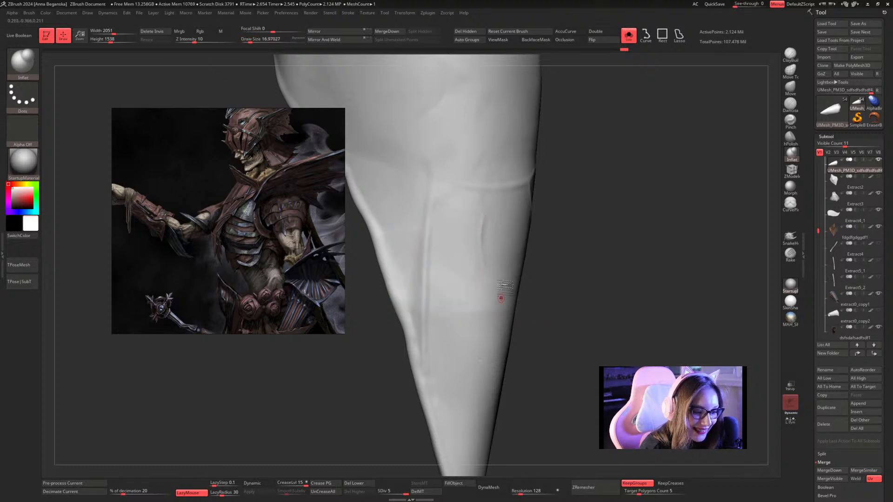
{"action": "left_click_drag", "start_coordinate": [484, 218], "coordinate": [484, 266]}
{"action": "mouse_move", "coordinate": [579, 235]}
{"action": "left_mouse_down"}
{"action": "mouse_move", "coordinate": [535, 228]}
{"action": "mouse_move", "coordinate": [485, 245]}
{"action": "mouse_move", "coordinate": [485, 265]}
{"action": "left_mouse_up"}
Polish the sides and upper end of the short lengthwise ridge with hPolish, enlarging the draw size to about 27.
{"action": "left_click", "coordinate": [790, 137]}
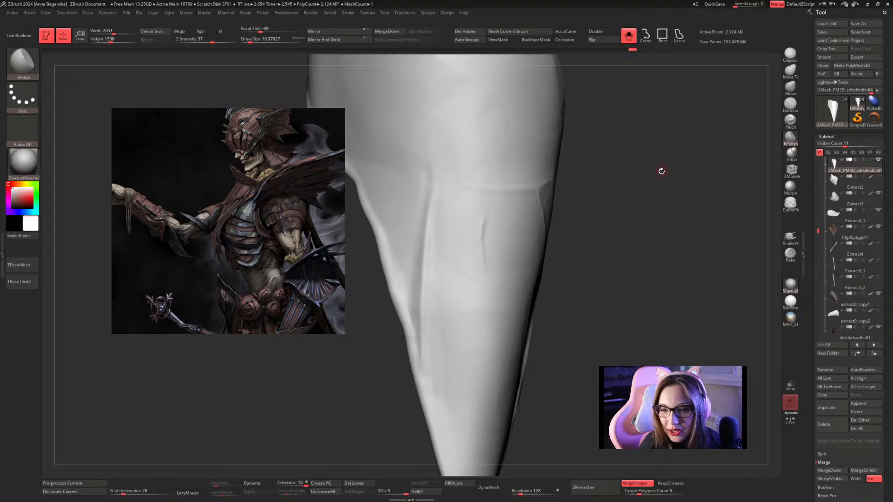
{"action": "mouse_move", "coordinate": [660, 185]}
{"action": "left_mouse_down"}
{"action": "mouse_move", "coordinate": [653, 181]}
{"action": "mouse_move", "coordinate": [646, 201]}
{"action": "left_mouse_up"}
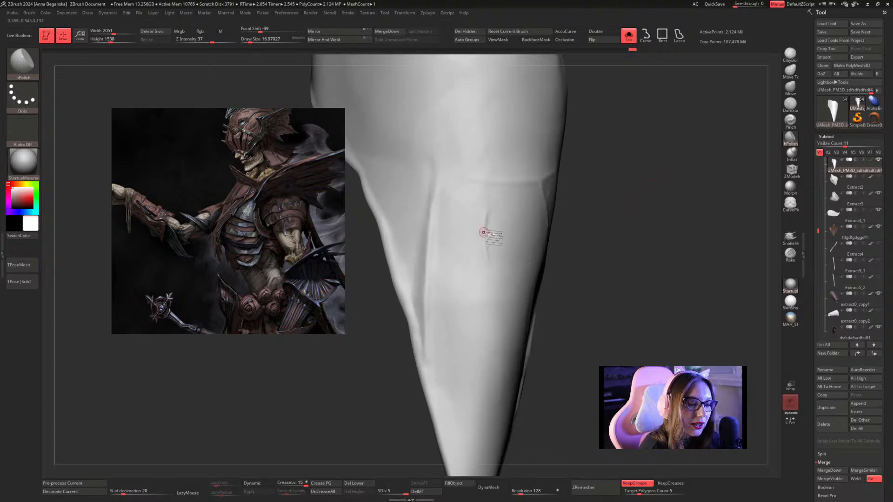
{"action": "key", "text": "space"}
{"action": "left_click_drag", "start_coordinate": [490, 227], "coordinate": [493, 227]}
{"action": "left_click_drag", "start_coordinate": [639, 173], "coordinate": [640, 181], "text": "alt"}
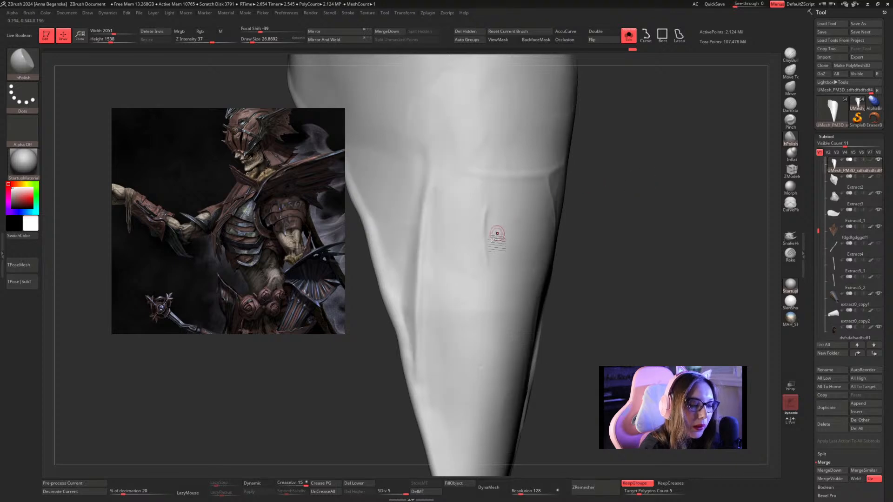
{"action": "left_click_drag", "start_coordinate": [496, 233], "coordinate": [488, 260]}
{"action": "mouse_move", "coordinate": [492, 210]}
{"action": "left_mouse_down"}
{"action": "mouse_move", "coordinate": [489, 261]}
{"action": "mouse_move", "coordinate": [481, 211]}
{"action": "left_mouse_up"}
{"action": "mouse_move", "coordinate": [587, 216]}
{"action": "left_mouse_down", "text": "alt"}
{"action": "mouse_move", "coordinate": [598, 221]}
{"action": "mouse_move", "coordinate": [610, 144]}
{"action": "mouse_move", "coordinate": [668, 163]}
{"action": "mouse_move", "coordinate": [645, 176]}
{"action": "mouse_move", "coordinate": [652, 159]}
{"action": "mouse_move", "coordinate": [637, 186]}
{"action": "mouse_move", "coordinate": [643, 145]}
{"action": "mouse_move", "coordinate": [624, 135]}
{"action": "mouse_move", "coordinate": [623, 210]}
{"action": "mouse_move", "coordinate": [616, 170]}
{"action": "mouse_move", "coordinate": [606, 201]}
{"action": "mouse_move", "coordinate": [620, 180]}
{"action": "left_mouse_up", "text": "alt"}
{"action": "key", "text": "space"}
{"action": "left_click", "coordinate": [646, 187]}
Return to the Inflat brush and check the elbow plate among the other costume pieces before isolating it again.
{"action": "left_click", "coordinate": [791, 154]}
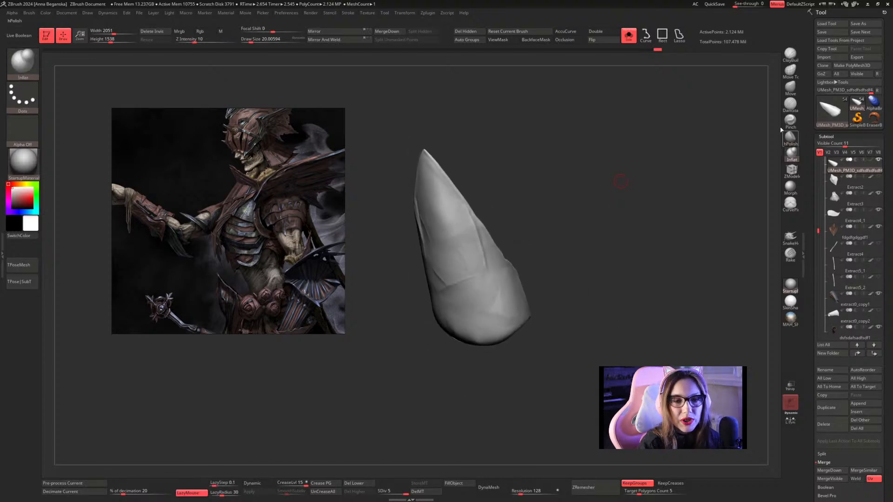
{"action": "left_click", "coordinate": [628, 36]}
{"action": "left_click_drag", "start_coordinate": [542, 200], "coordinate": [572, 223]}
{"action": "left_click", "coordinate": [628, 36]}
{"action": "right_click", "coordinate": [571, 223]}
Build up a diagonal ridge across the plate's wide part below the opening with Inflat, adjusting the draw size to about 22.
{"action": "mouse_move", "coordinate": [604, 192]}
{"action": "left_mouse_down"}
{"action": "mouse_move", "coordinate": [592, 139]}
{"action": "mouse_move", "coordinate": [638, 109]}
{"action": "mouse_move", "coordinate": [638, 143]}
{"action": "mouse_move", "coordinate": [651, 155]}
{"action": "mouse_move", "coordinate": [639, 235]}
{"action": "mouse_move", "coordinate": [626, 166]}
{"action": "mouse_move", "coordinate": [598, 149]}
{"action": "left_mouse_up"}
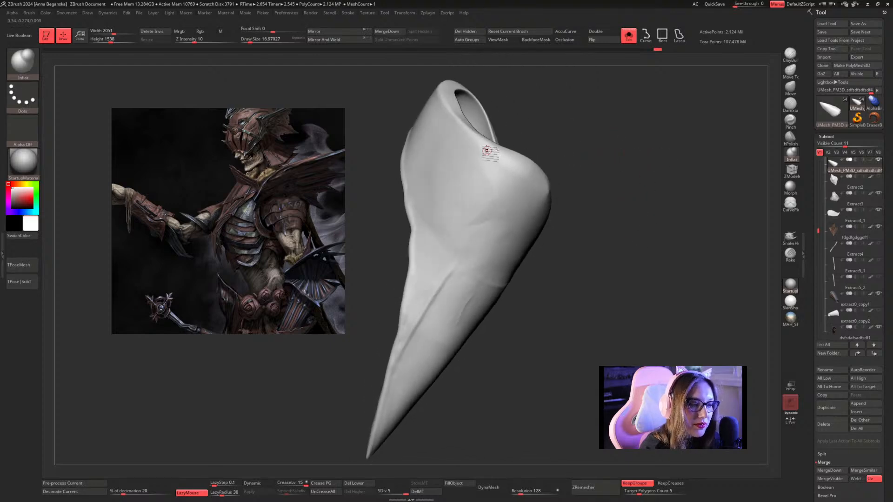
{"action": "key", "text": "bracketright"}
{"action": "key", "text": "bracketright"}
{"action": "left_click_drag", "start_coordinate": [540, 143], "coordinate": [533, 164]}
{"action": "left_click_drag", "start_coordinate": [466, 233], "coordinate": [506, 174]}
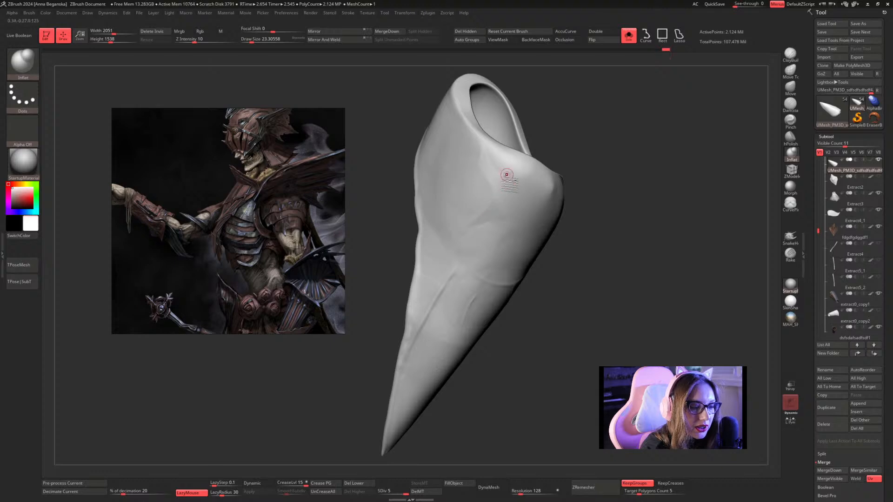
{"action": "key", "text": "s"}
{"action": "left_click", "coordinate": [476, 220]}
{"action": "left_click_drag", "start_coordinate": [459, 237], "coordinate": [498, 202]}
{"action": "left_click_drag", "start_coordinate": [579, 153], "coordinate": [614, 125]}
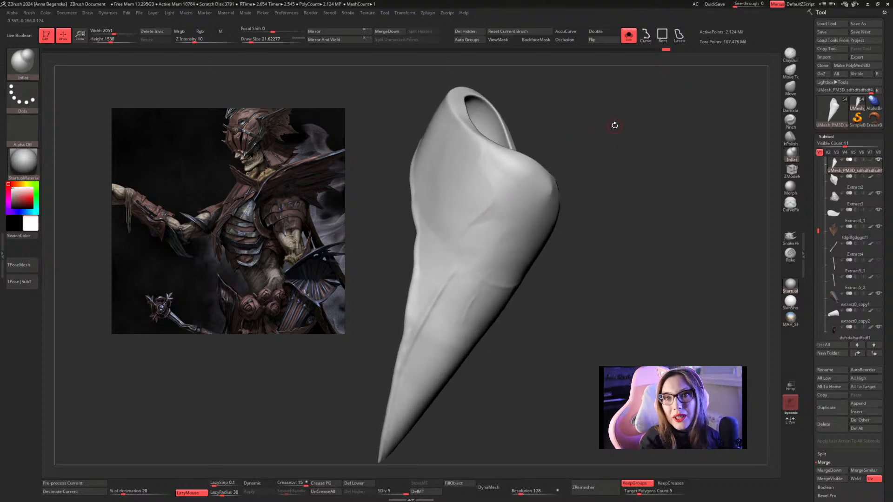
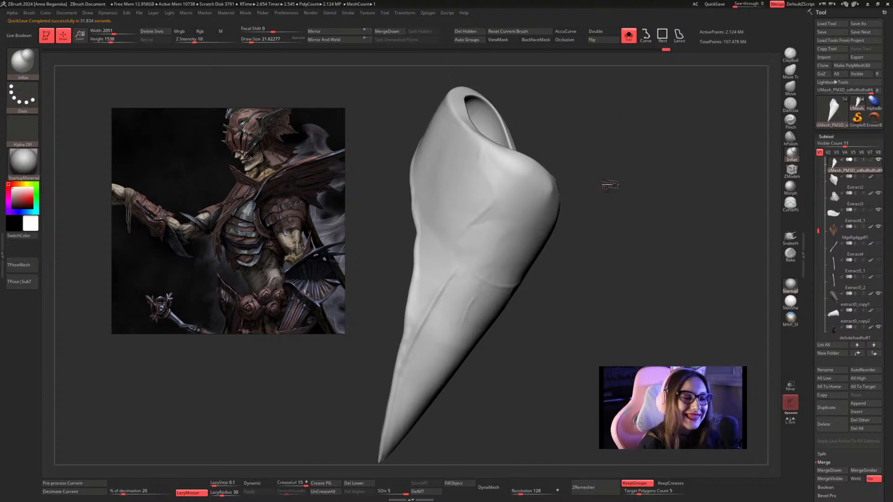
Reduce the Inflat draw size to about 14 and sculpt a curved ridge from the diagonal ridge's upper end down towards the crosswise ridge.
{"action": "mouse_move", "coordinate": [608, 185]}
{"action": "left_mouse_down"}
{"action": "mouse_move", "coordinate": [614, 174]}
{"action": "mouse_move", "coordinate": [625, 186]}
{"action": "left_mouse_up"}
{"action": "key", "text": "space"}
{"action": "mouse_move", "coordinate": [610, 168]}
{"action": "left_mouse_down", "text": "alt"}
{"action": "mouse_move", "coordinate": [632, 176]}
{"action": "mouse_move", "coordinate": [602, 136]}
{"action": "mouse_move", "coordinate": [546, 204]}
{"action": "mouse_move", "coordinate": [548, 245]}
{"action": "left_mouse_up", "text": "alt"}
{"action": "key", "text": "space"}
{"action": "mouse_move", "coordinate": [533, 197]}
{"action": "left_mouse_down"}
{"action": "mouse_move", "coordinate": [542, 240]}
{"action": "mouse_move", "coordinate": [531, 270]}
{"action": "left_mouse_up"}
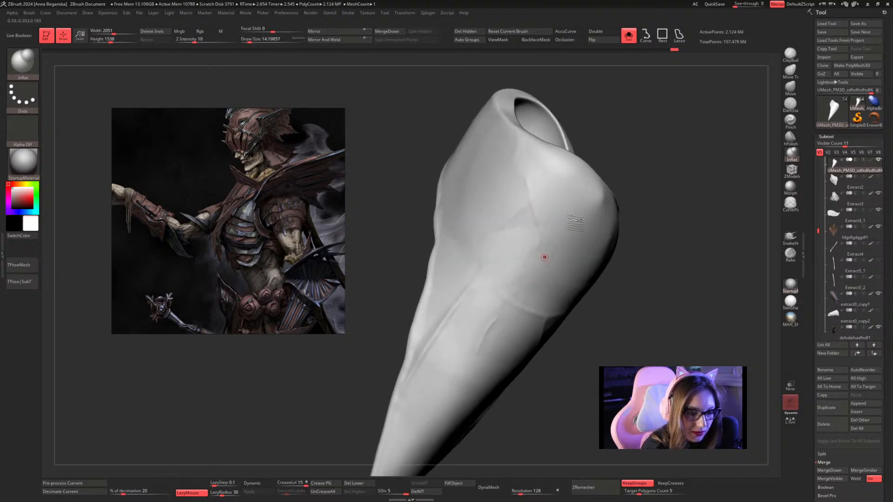
{"action": "left_click_drag", "start_coordinate": [647, 154], "coordinate": [592, 179]}
{"action": "mouse_move", "coordinate": [532, 203]}
{"action": "left_mouse_down"}
{"action": "mouse_move", "coordinate": [538, 255]}
{"action": "mouse_move", "coordinate": [519, 300]}
{"action": "left_mouse_up"}
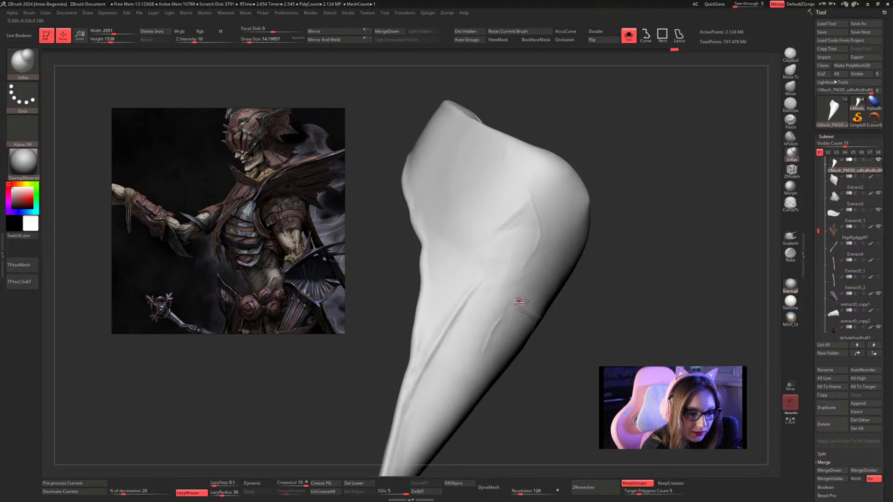
{"action": "left_click_drag", "start_coordinate": [638, 196], "coordinate": [634, 203]}
{"action": "left_click_drag", "start_coordinate": [529, 271], "coordinate": [517, 288]}
{"action": "left_click_drag", "start_coordinate": [585, 168], "coordinate": [598, 171]}
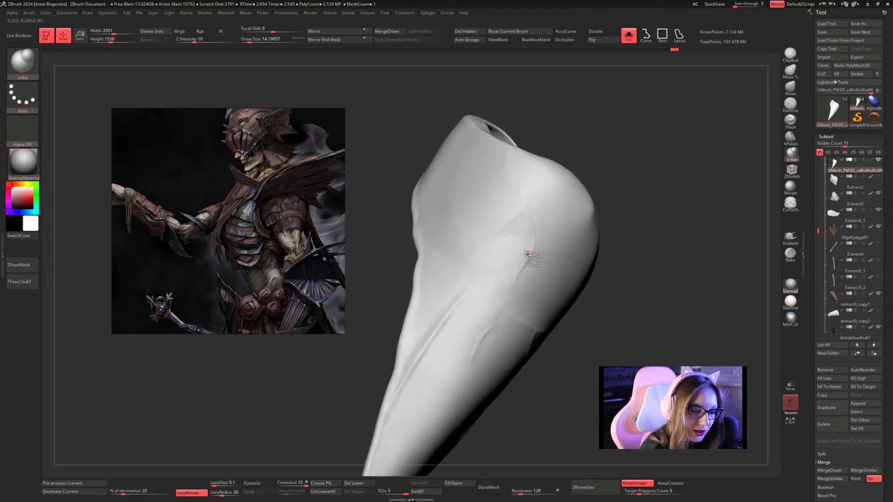
{"action": "left_click_drag", "start_coordinate": [536, 254], "coordinate": [518, 194]}
{"action": "left_click_drag", "start_coordinate": [611, 147], "coordinate": [616, 151]}
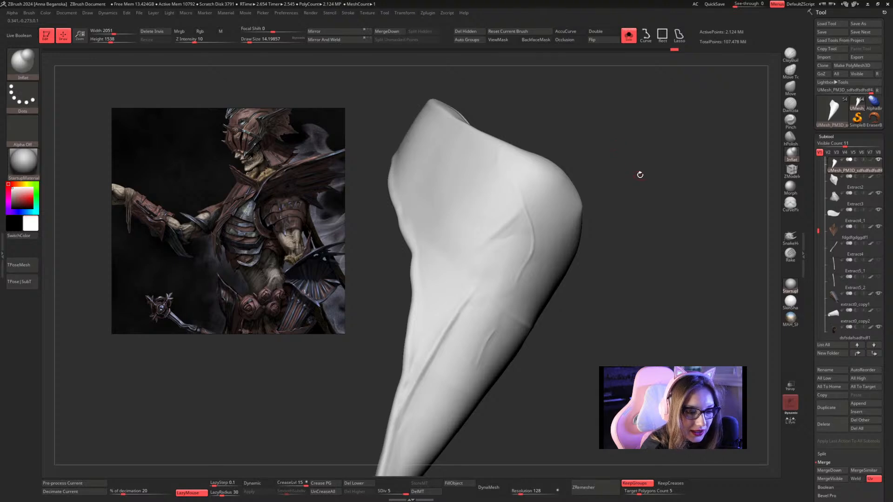
Polish the outer side of the curved ridge and the surface down to the crosswise ridge with hPolish at a draw size of about 23.
{"action": "left_click", "coordinate": [793, 137]}
{"action": "left_click_drag", "start_coordinate": [665, 171], "coordinate": [634, 191]}
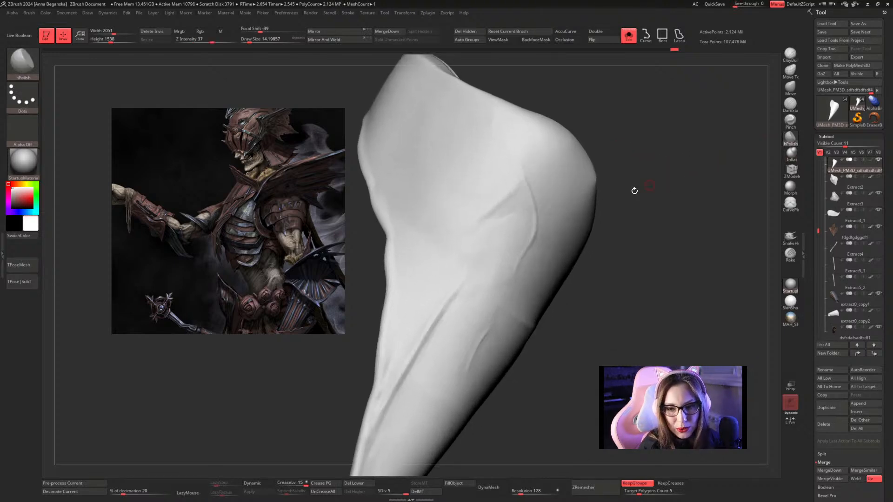
{"action": "key", "text": "s"}
{"action": "left_click_drag", "start_coordinate": [537, 237], "coordinate": [543, 237]}
{"action": "left_click_drag", "start_coordinate": [644, 178], "coordinate": [628, 186]}
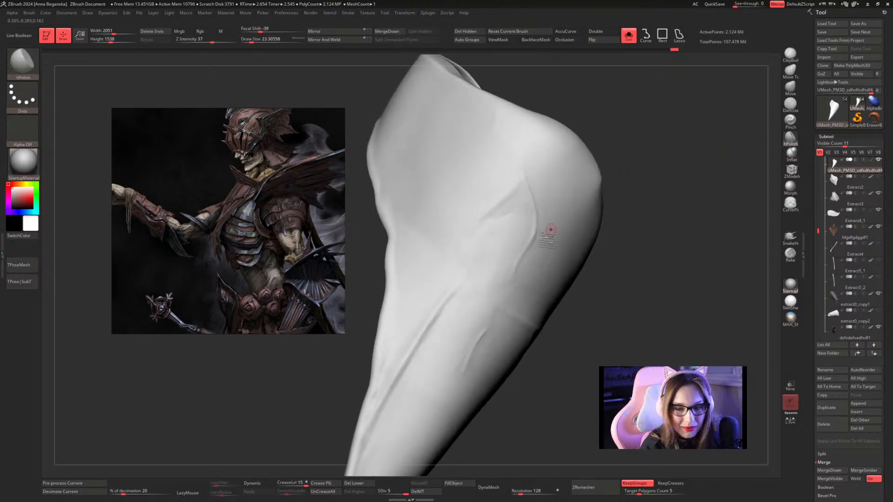
{"action": "left_click_drag", "start_coordinate": [527, 266], "coordinate": [534, 207]}
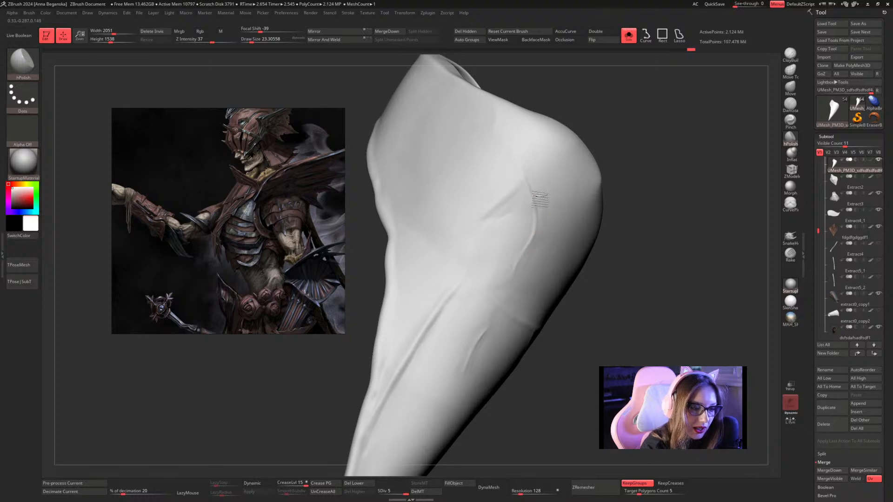
{"action": "left_click_drag", "start_coordinate": [529, 180], "coordinate": [542, 237]}
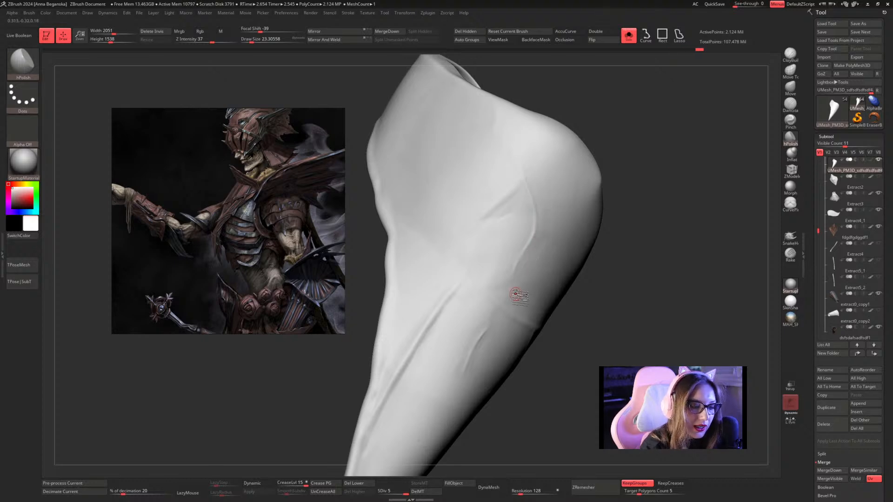
{"action": "left_click_drag", "start_coordinate": [518, 295], "coordinate": [543, 318]}
{"action": "mouse_move", "coordinate": [708, 203]}
{"action": "left_mouse_down", "text": "alt"}
{"action": "mouse_move", "coordinate": [656, 221]}
{"action": "mouse_move", "coordinate": [662, 233]}
{"action": "left_mouse_up", "text": "alt"}
{"action": "left_click_drag", "start_coordinate": [539, 246], "coordinate": [512, 286], "text": "shift"}
{"action": "left_click_drag", "start_coordinate": [548, 230], "coordinate": [517, 287]}
Examine the elbow plate among the other costume pieces, isolate it again, and look over its ridges.
{"action": "mouse_move", "coordinate": [634, 237]}
{"action": "left_mouse_down", "text": "alt"}
{"action": "mouse_move", "coordinate": [620, 225]}
{"action": "mouse_move", "coordinate": [623, 163]}
{"action": "mouse_move", "coordinate": [632, 174]}
{"action": "mouse_move", "coordinate": [625, 196]}
{"action": "mouse_move", "coordinate": [638, 176]}
{"action": "mouse_move", "coordinate": [627, 191]}
{"action": "mouse_move", "coordinate": [610, 110]}
{"action": "left_mouse_up", "text": "alt"}
{"action": "key", "text": "space"}
{"action": "left_click", "coordinate": [627, 197]}
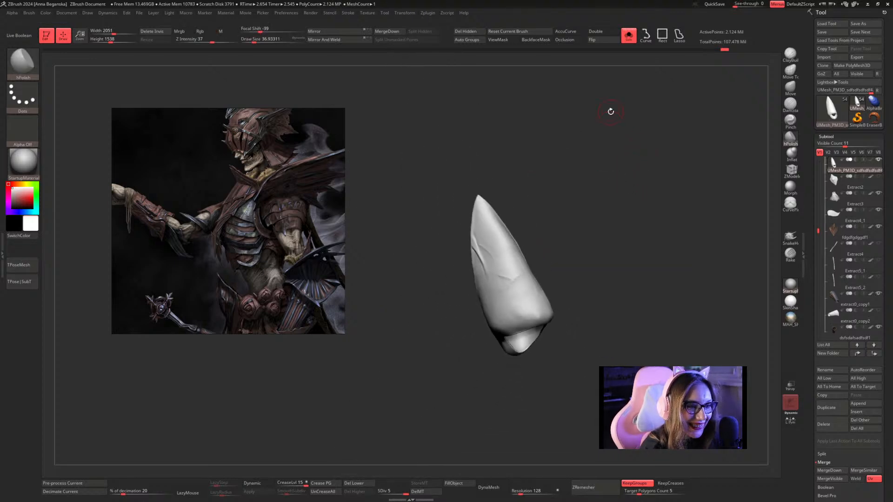
{"action": "left_click", "coordinate": [644, 147]}
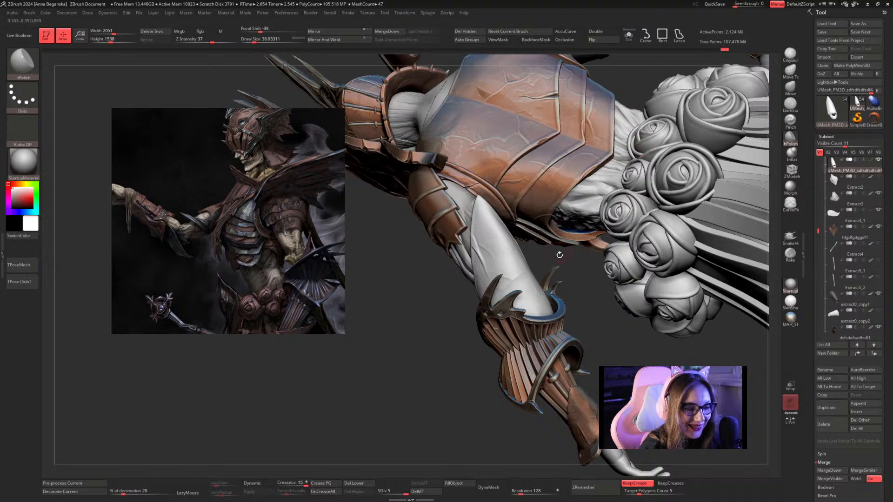
{"action": "left_click_drag", "start_coordinate": [583, 293], "coordinate": [569, 287]}
{"action": "left_click", "coordinate": [628, 35]}
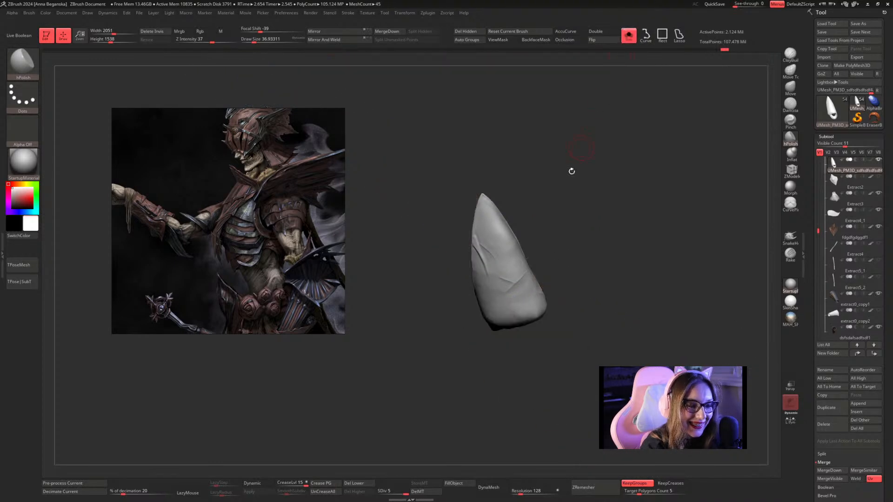
{"action": "mouse_move", "coordinate": [568, 166]}
{"action": "left_mouse_down"}
{"action": "mouse_move", "coordinate": [590, 226]}
{"action": "mouse_move", "coordinate": [594, 174]}
{"action": "mouse_move", "coordinate": [599, 201]}
{"action": "mouse_move", "coordinate": [613, 190]}
{"action": "mouse_move", "coordinate": [624, 201]}
{"action": "left_mouse_up"}
{"action": "key", "text": "s"}
{"action": "left_click", "coordinate": [623, 200]}
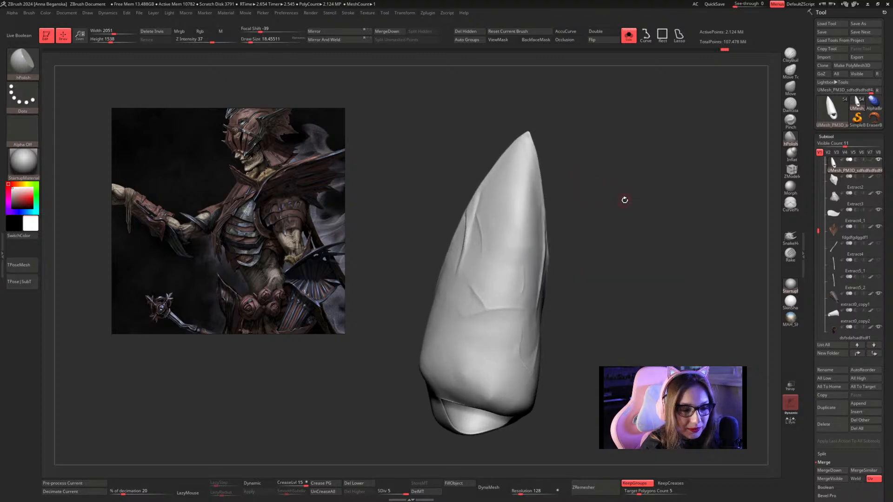
Build up a long lengthwise ridge from the plate's pointed tip towards its middle with Inflat at a draw size of about 20.
{"action": "left_click", "coordinate": [793, 154]}
{"action": "key", "text": "space"}
{"action": "mouse_move", "coordinate": [697, 179]}
{"action": "left_mouse_down"}
{"action": "mouse_move", "coordinate": [652, 195]}
{"action": "mouse_move", "coordinate": [656, 187]}
{"action": "mouse_move", "coordinate": [644, 225]}
{"action": "mouse_move", "coordinate": [640, 208]}
{"action": "left_mouse_up"}
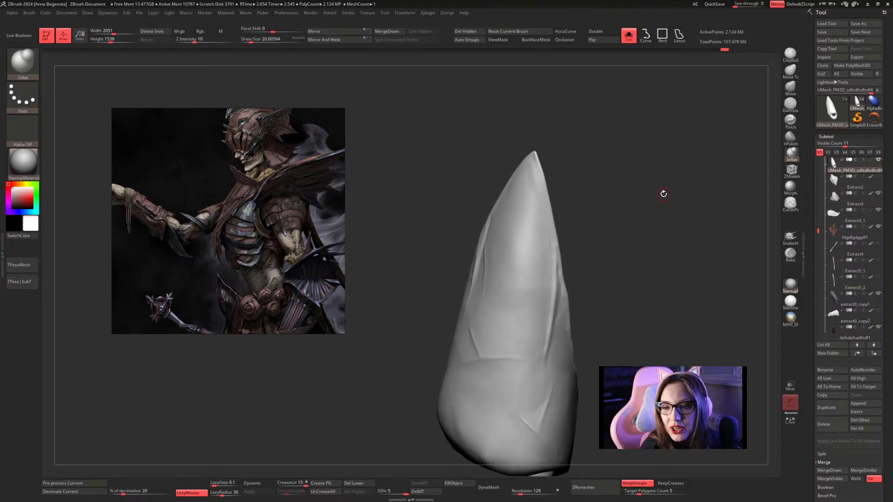
{"action": "mouse_move", "coordinate": [655, 187]}
{"action": "left_mouse_down"}
{"action": "mouse_move", "coordinate": [619, 193]}
{"action": "mouse_move", "coordinate": [617, 179]}
{"action": "mouse_move", "coordinate": [633, 207]}
{"action": "left_mouse_up"}
{"action": "key", "text": "space"}
{"action": "left_click", "coordinate": [617, 178]}
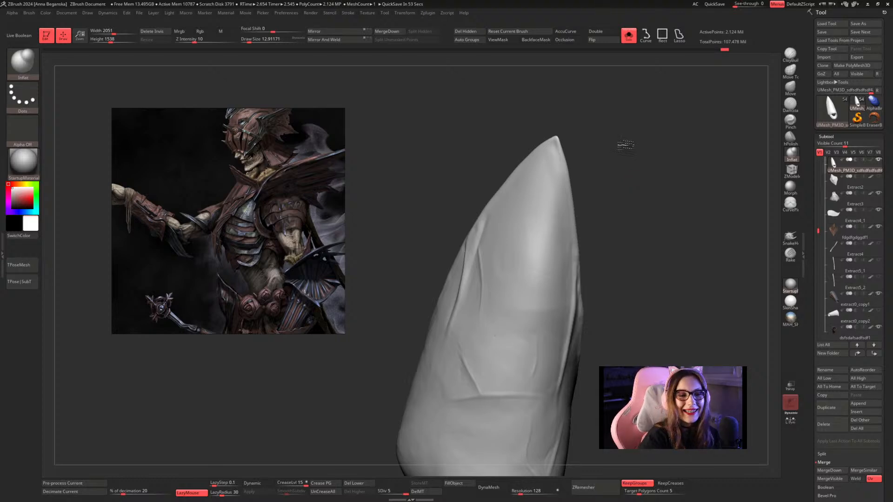
{"action": "mouse_move", "coordinate": [624, 144]}
{"action": "left_mouse_down"}
{"action": "mouse_move", "coordinate": [638, 147]}
{"action": "mouse_move", "coordinate": [549, 150]}
{"action": "mouse_move", "coordinate": [541, 268]}
{"action": "left_mouse_up"}
{"action": "key", "text": "space"}
{"action": "left_click_drag", "start_coordinate": [549, 150], "coordinate": [528, 302]}
{"action": "left_click_drag", "start_coordinate": [551, 155], "coordinate": [541, 272]}
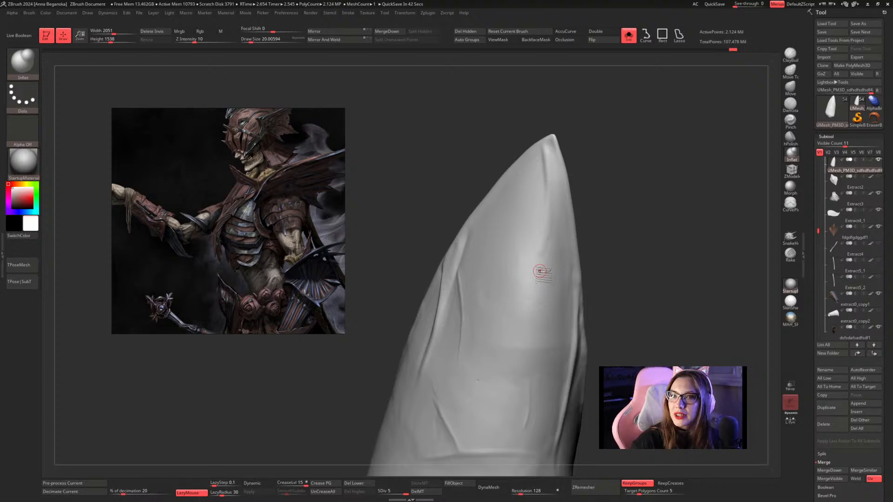
{"action": "left_click_drag", "start_coordinate": [603, 165], "coordinate": [600, 168]}
{"action": "left_click_drag", "start_coordinate": [547, 147], "coordinate": [537, 275]}
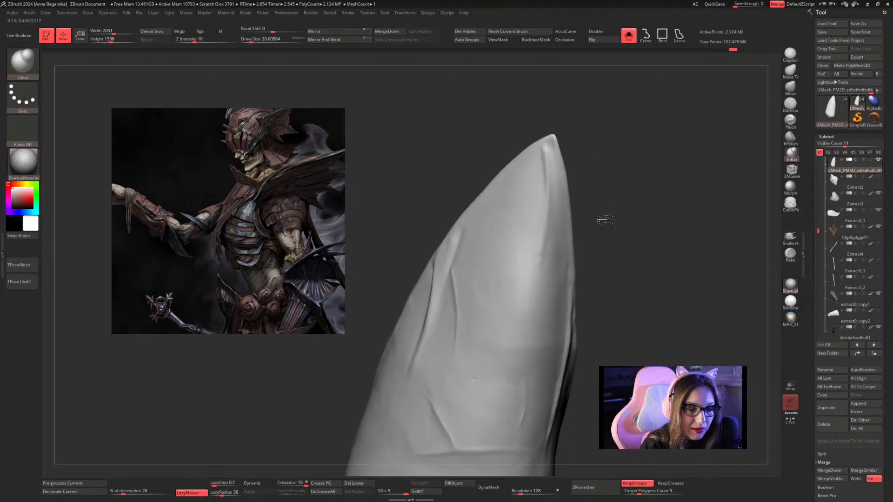
Polish the sides of the tip's long ridge with hPolish, raising the draw size from about 31 to about 41.
{"action": "left_click_drag", "start_coordinate": [603, 219], "coordinate": [629, 198]}
{"action": "left_click", "coordinate": [791, 138]}
{"action": "key", "text": "space"}
{"action": "left_click_drag", "start_coordinate": [552, 243], "coordinate": [553, 242]}
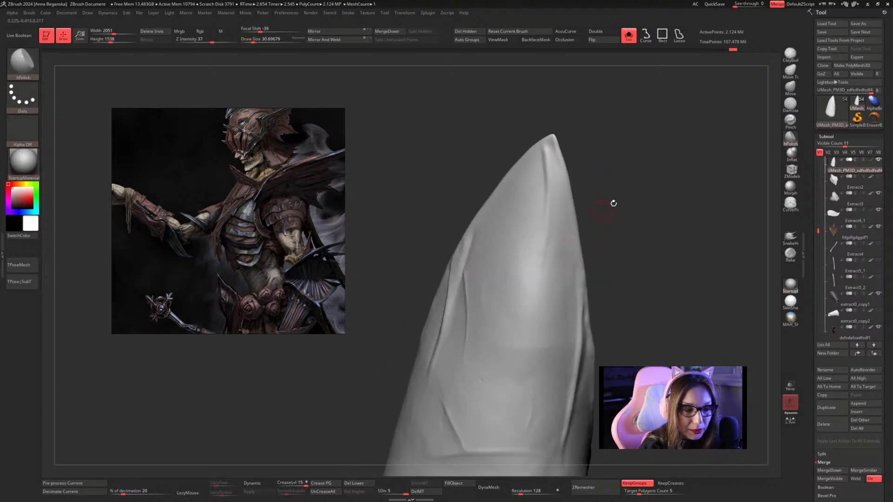
{"action": "mouse_move", "coordinate": [612, 202]}
{"action": "left_mouse_down"}
{"action": "mouse_move", "coordinate": [641, 189]}
{"action": "mouse_move", "coordinate": [634, 196]}
{"action": "left_mouse_up"}
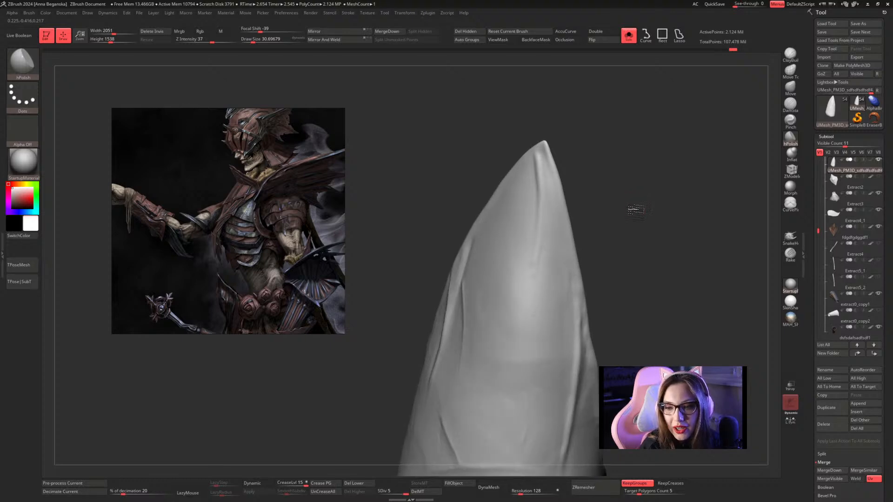
{"action": "left_click_drag", "start_coordinate": [634, 206], "coordinate": [535, 264]}
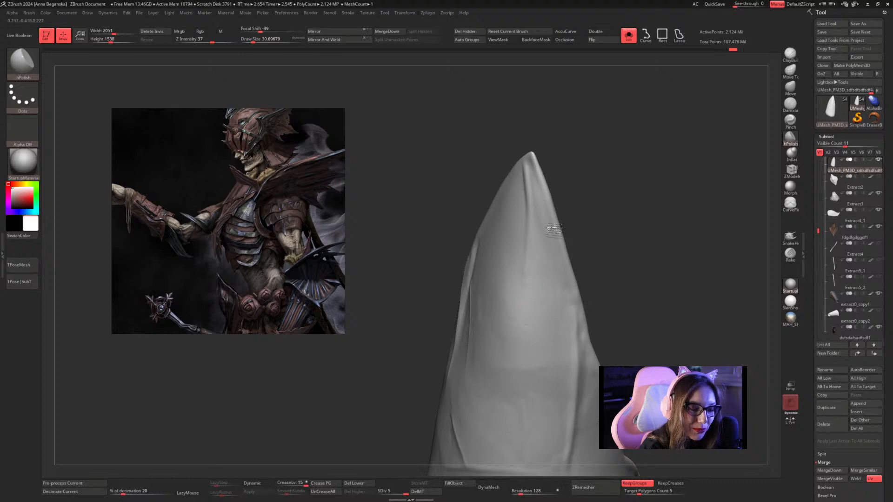
{"action": "left_click_drag", "start_coordinate": [599, 205], "coordinate": [588, 209]}
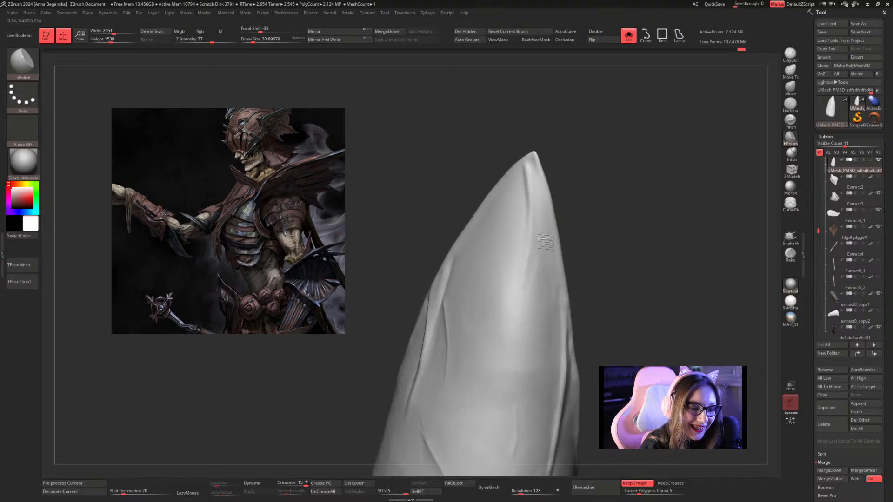
{"action": "key", "text": "bracketright"}
{"action": "key", "text": "bracketright"}
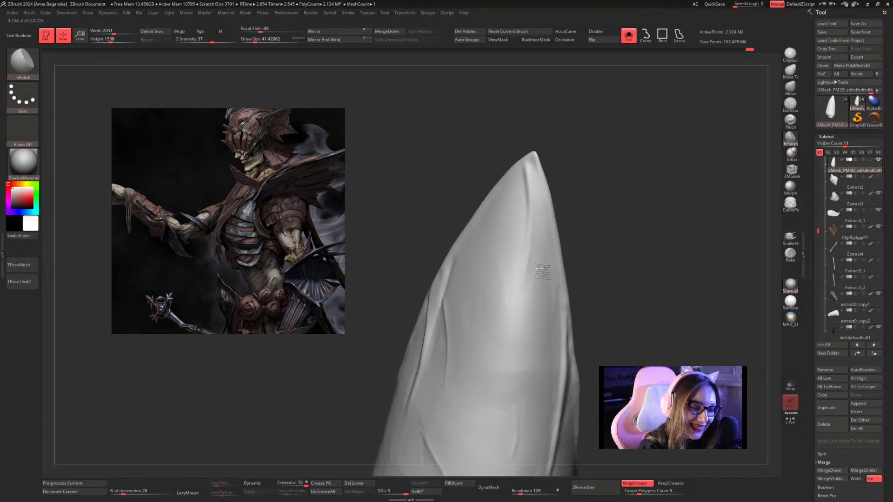
{"action": "key", "text": "shift"}
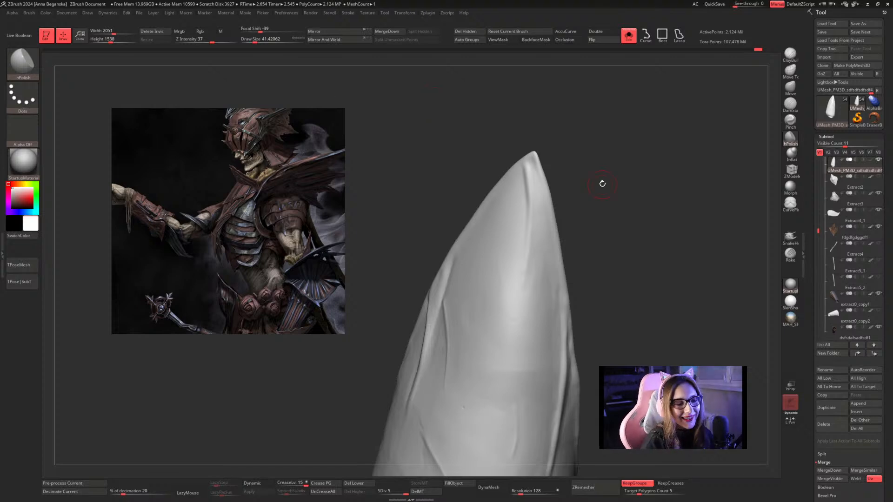
Enlarge the hPolish draw size to about 46 and flatten and smooth the surface beside the ridge up to the plate's tip.
{"action": "mouse_move", "coordinate": [600, 183]}
{"action": "left_mouse_down"}
{"action": "mouse_move", "coordinate": [600, 176]}
{"action": "mouse_move", "coordinate": [602, 191]}
{"action": "mouse_move", "coordinate": [580, 208]}
{"action": "left_mouse_up"}
{"action": "key", "text": "shift"}
{"action": "mouse_move", "coordinate": [533, 284]}
{"action": "left_mouse_down", "text": "shift"}
{"action": "mouse_move", "coordinate": [532, 295]}
{"action": "mouse_move", "coordinate": [534, 286]}
{"action": "left_mouse_up", "text": "shift"}
{"action": "mouse_move", "coordinate": [600, 242]}
{"action": "left_mouse_down", "text": "alt"}
{"action": "mouse_move", "coordinate": [576, 199]}
{"action": "mouse_move", "coordinate": [592, 206]}
{"action": "mouse_move", "coordinate": [581, 238]}
{"action": "mouse_move", "coordinate": [588, 217]}
{"action": "mouse_move", "coordinate": [572, 167]}
{"action": "left_mouse_up", "text": "alt"}
{"action": "right_click", "coordinate": [573, 250]}
{"action": "mouse_move", "coordinate": [522, 173]}
{"action": "left_mouse_down"}
{"action": "mouse_move", "coordinate": [530, 198]}
{"action": "mouse_move", "coordinate": [524, 173]}
{"action": "left_mouse_up"}
{"action": "key", "text": "space"}
{"action": "left_click", "coordinate": [524, 172]}
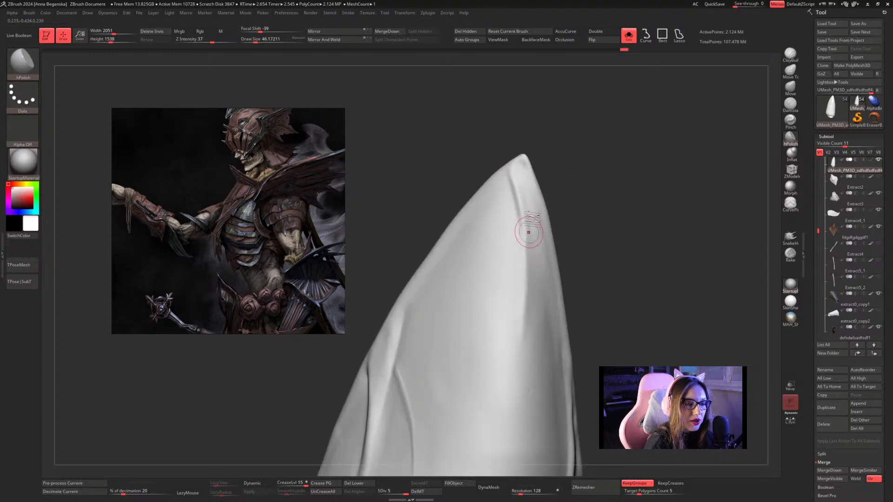
{"action": "key", "text": "shift"}
{"action": "mouse_move", "coordinate": [534, 258]}
{"action": "left_mouse_down", "text": "shift"}
{"action": "mouse_move", "coordinate": [533, 223]}
{"action": "mouse_move", "coordinate": [547, 255]}
{"action": "left_mouse_up", "text": "shift"}
{"action": "mouse_move", "coordinate": [609, 192]}
{"action": "left_mouse_down", "text": "alt"}
{"action": "mouse_move", "coordinate": [563, 128]}
{"action": "mouse_move", "coordinate": [600, 196]}
{"action": "left_mouse_up", "text": "alt"}
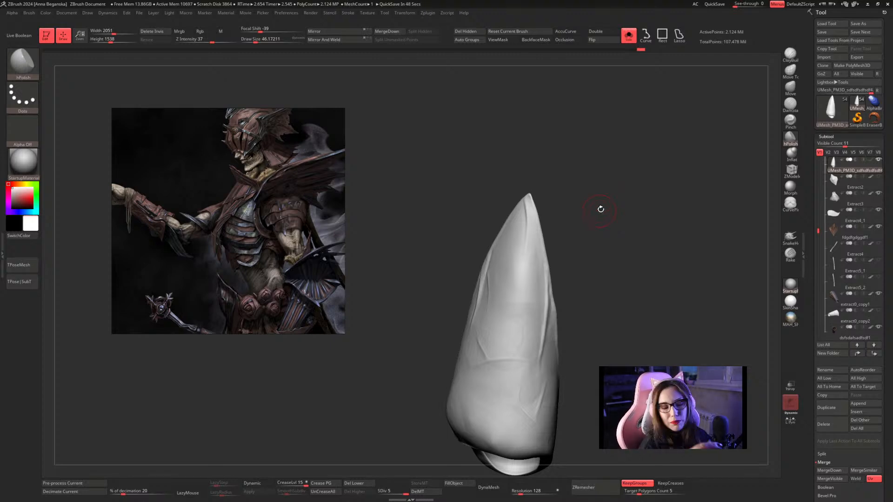
Punch a small pit into the flat face near the tip with DamStandard at a draw size of about 17.
{"action": "left_click_drag", "start_coordinate": [598, 205], "coordinate": [615, 238]}
{"action": "left_click_drag", "start_coordinate": [614, 231], "coordinate": [594, 240]}
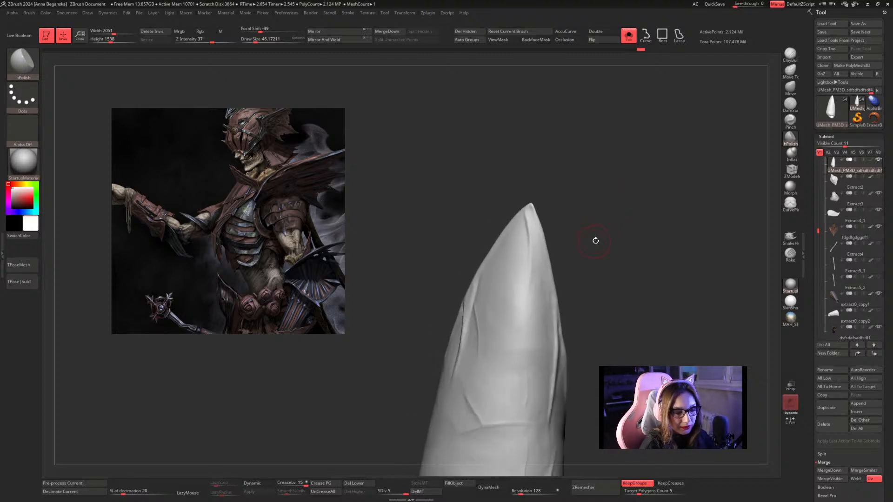
{"action": "key", "text": "s"}
{"action": "left_click", "coordinate": [790, 106]}
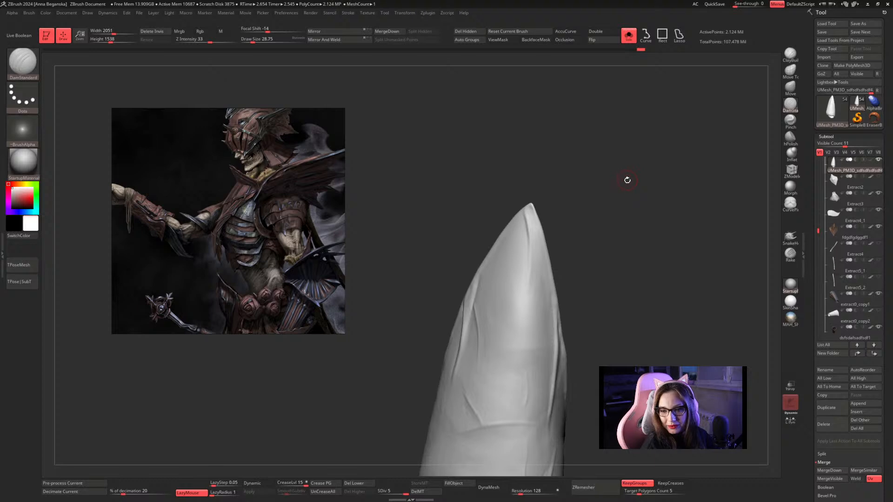
{"action": "left_click_drag", "start_coordinate": [627, 177], "coordinate": [629, 182]}
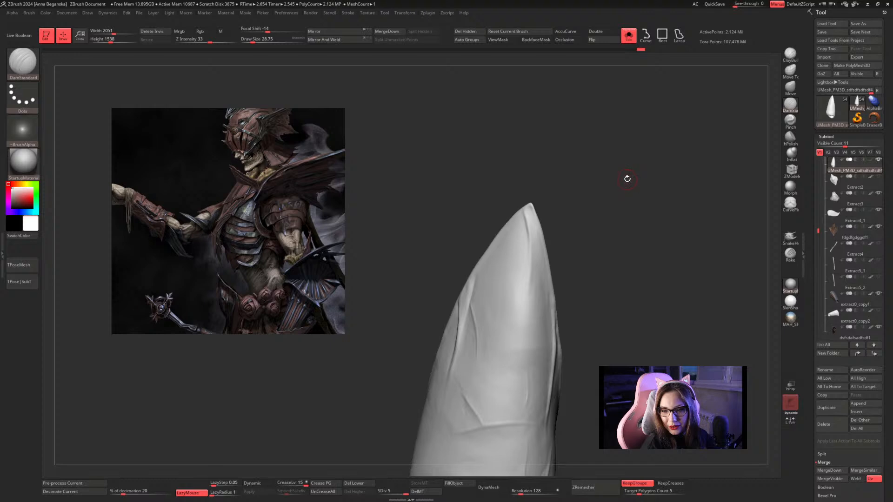
{"action": "key", "text": "space"}
{"action": "mouse_move", "coordinate": [600, 190]}
{"action": "left_mouse_down"}
{"action": "mouse_move", "coordinate": [612, 225]}
{"action": "mouse_move", "coordinate": [635, 218]}
{"action": "mouse_move", "coordinate": [631, 225]}
{"action": "mouse_move", "coordinate": [631, 191]}
{"action": "left_mouse_up"}
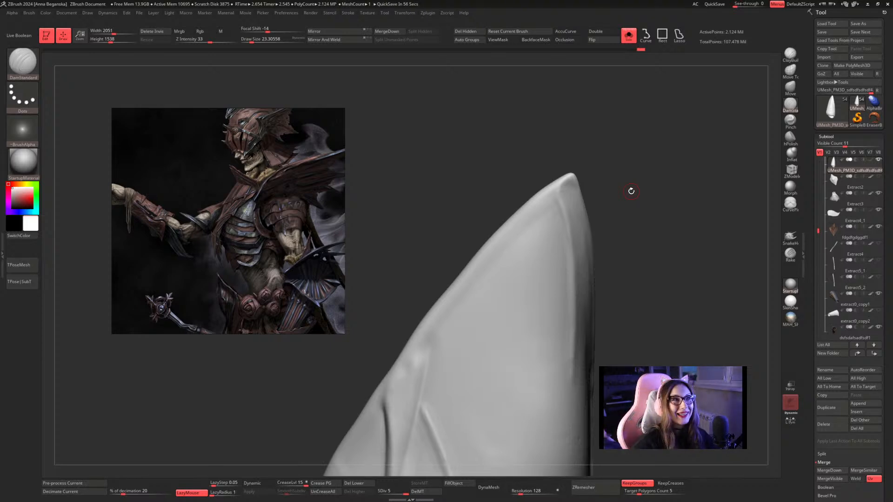
{"action": "mouse_move", "coordinate": [654, 155]}
{"action": "left_mouse_down", "text": "alt"}
{"action": "mouse_move", "coordinate": [660, 171]}
{"action": "mouse_move", "coordinate": [652, 165]}
{"action": "left_mouse_up", "text": "alt"}
{"action": "key", "text": "space"}
{"action": "mouse_move", "coordinate": [656, 168]}
{"action": "left_mouse_down", "text": "alt"}
{"action": "mouse_move", "coordinate": [662, 134]}
{"action": "mouse_move", "coordinate": [661, 156]}
{"action": "left_mouse_up", "text": "alt"}
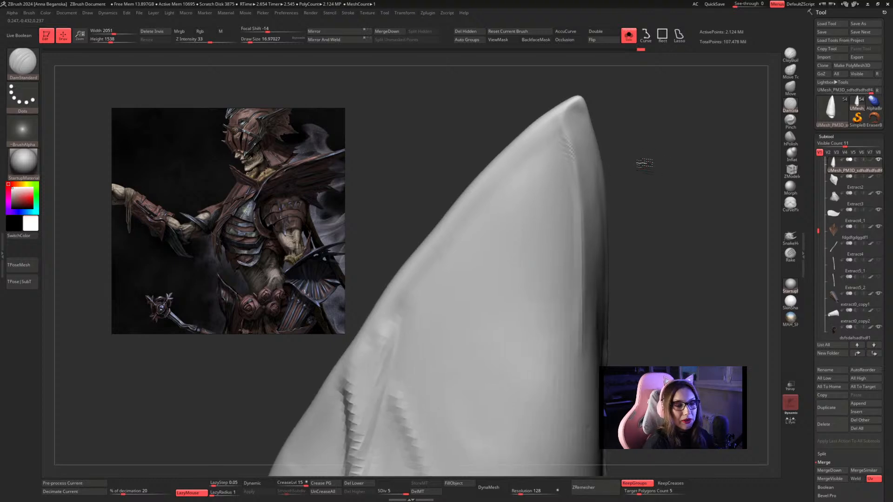
{"action": "left_click_drag", "start_coordinate": [528, 251], "coordinate": [527, 253]}
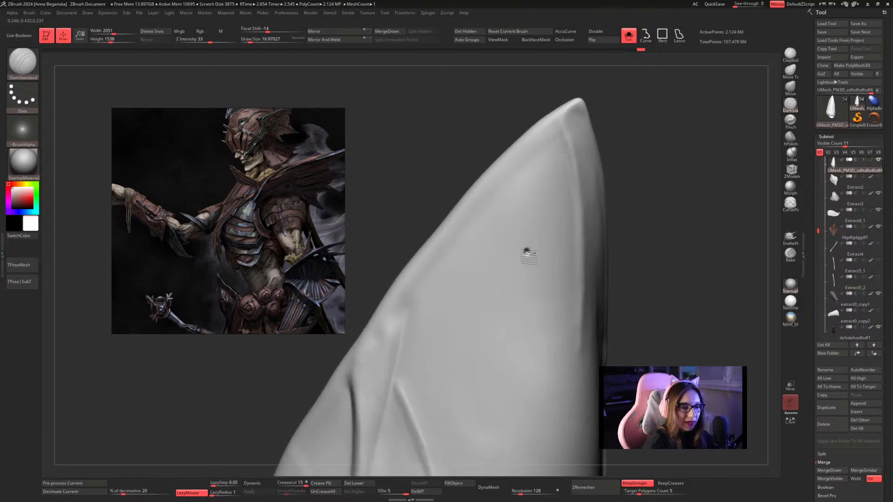
Raise the lower rim of the small pit with Inflat at a draw size of about 12.
{"action": "left_click", "coordinate": [790, 139]}
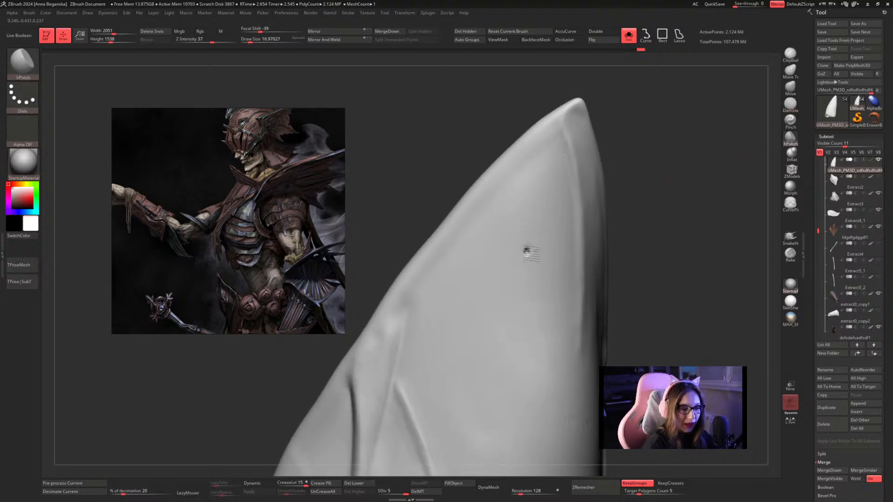
{"action": "left_click", "coordinate": [793, 157]}
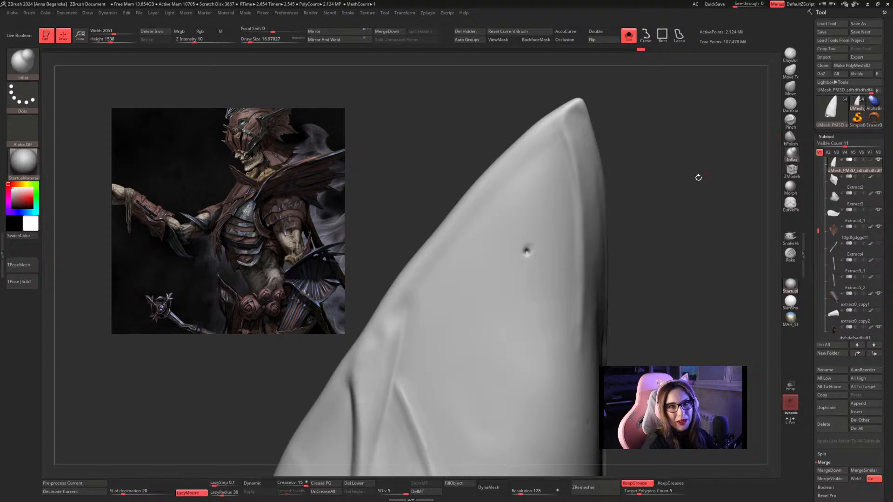
{"action": "left_click_drag", "start_coordinate": [697, 178], "coordinate": [689, 200], "text": "alt"}
{"action": "key", "text": "space"}
{"action": "left_click", "coordinate": [531, 251]}
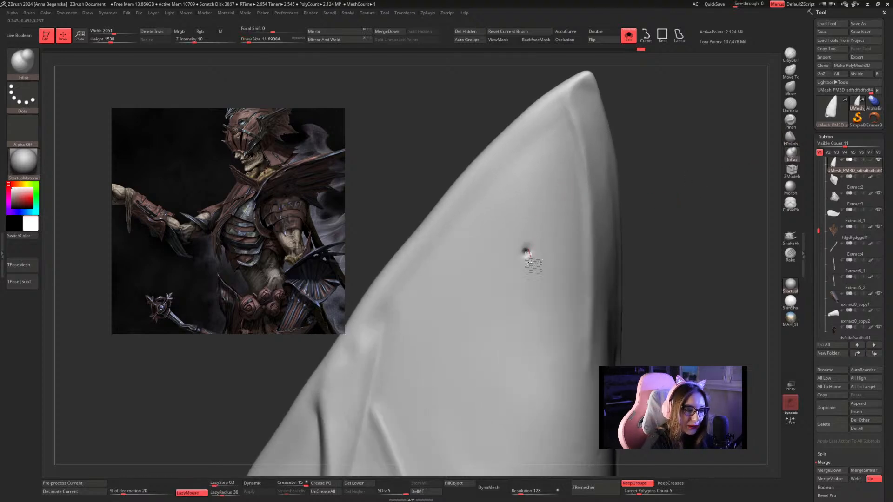
{"action": "mouse_move", "coordinate": [531, 251]}
{"action": "left_mouse_down"}
{"action": "mouse_move", "coordinate": [531, 275]}
{"action": "mouse_move", "coordinate": [522, 251]}
{"action": "mouse_move", "coordinate": [535, 243]}
{"action": "mouse_move", "coordinate": [533, 267]}
{"action": "mouse_move", "coordinate": [533, 237]}
{"action": "mouse_move", "coordinate": [530, 270]}
{"action": "left_mouse_up"}
Polish the surface around the small pit near the tip with hPolish at a draw size of about 23 to 25.
{"action": "left_click", "coordinate": [790, 139]}
{"action": "key", "text": "bracketright"}
{"action": "left_click_drag", "start_coordinate": [685, 225], "coordinate": [643, 216], "text": "alt"}
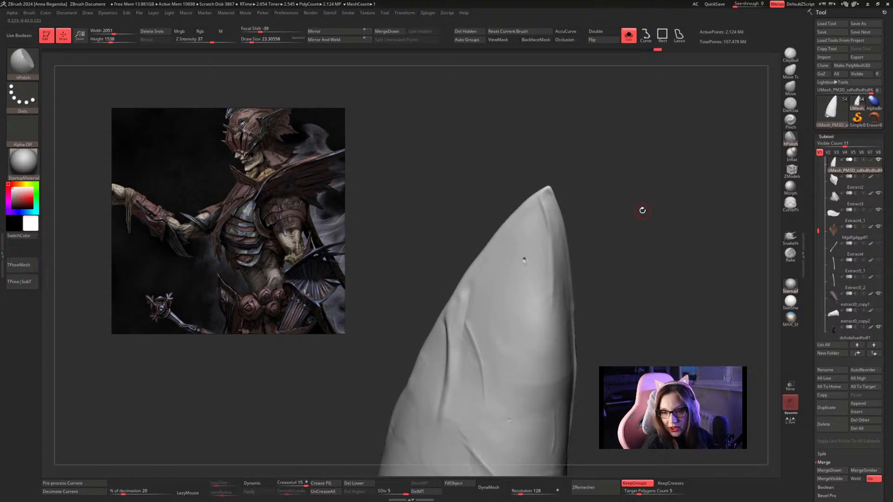
{"action": "left_click_drag", "start_coordinate": [642, 209], "coordinate": [642, 206]}
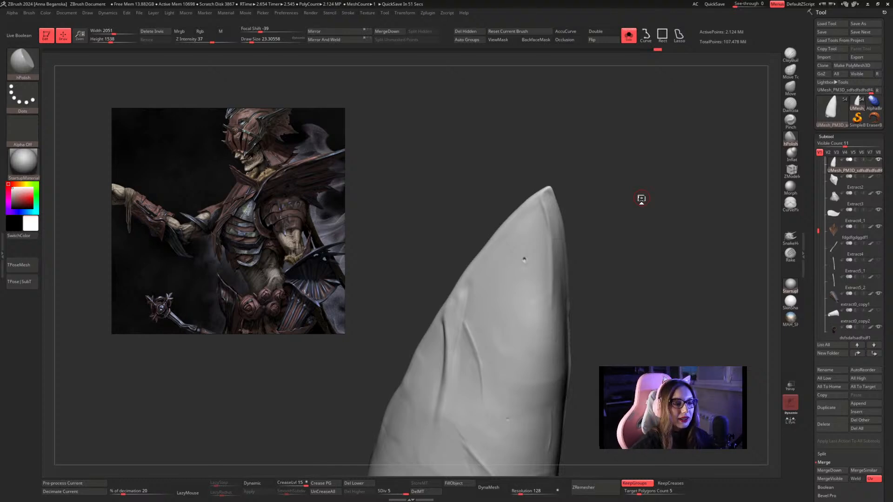
{"action": "mouse_move", "coordinate": [632, 204]}
{"action": "left_mouse_down"}
{"action": "mouse_move", "coordinate": [609, 208]}
{"action": "mouse_move", "coordinate": [625, 214]}
{"action": "left_mouse_up"}
{"action": "key", "text": "space"}
{"action": "mouse_move", "coordinate": [624, 214]}
{"action": "left_mouse_down"}
{"action": "mouse_move", "coordinate": [633, 216]}
{"action": "mouse_move", "coordinate": [626, 242]}
{"action": "left_mouse_up"}
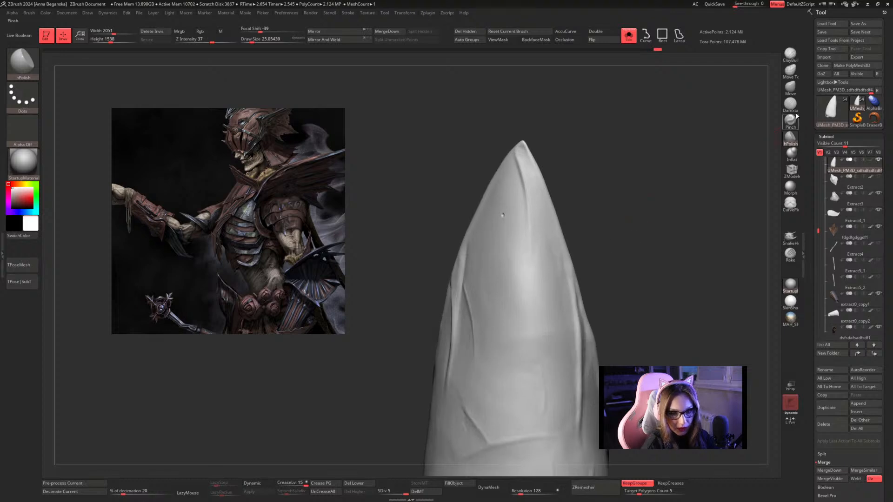
Punch a second small pit beside the plate's central ridge, below the first, with DamStandard at a draw size of about 22.
{"action": "left_click", "coordinate": [791, 106]}
{"action": "mouse_move", "coordinate": [693, 197]}
{"action": "left_mouse_down", "text": "alt"}
{"action": "mouse_move", "coordinate": [658, 167]}
{"action": "mouse_move", "coordinate": [649, 173]}
{"action": "left_mouse_up", "text": "alt"}
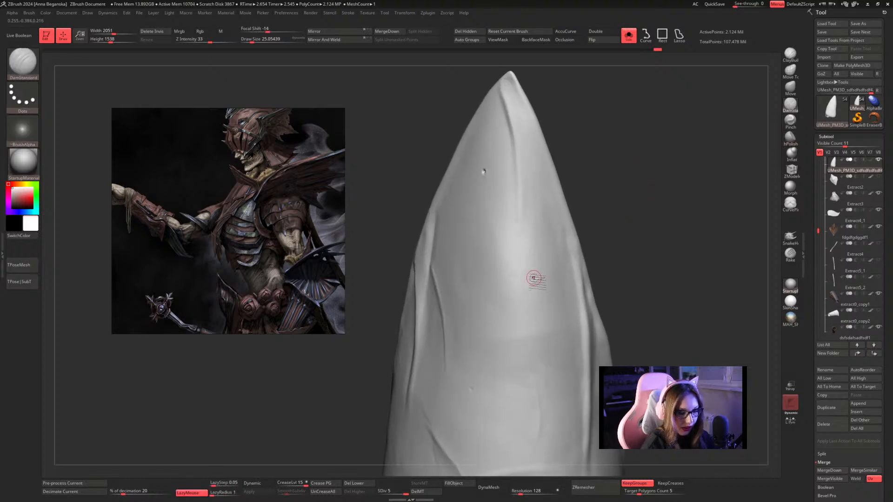
{"action": "key", "text": "bracketleft"}
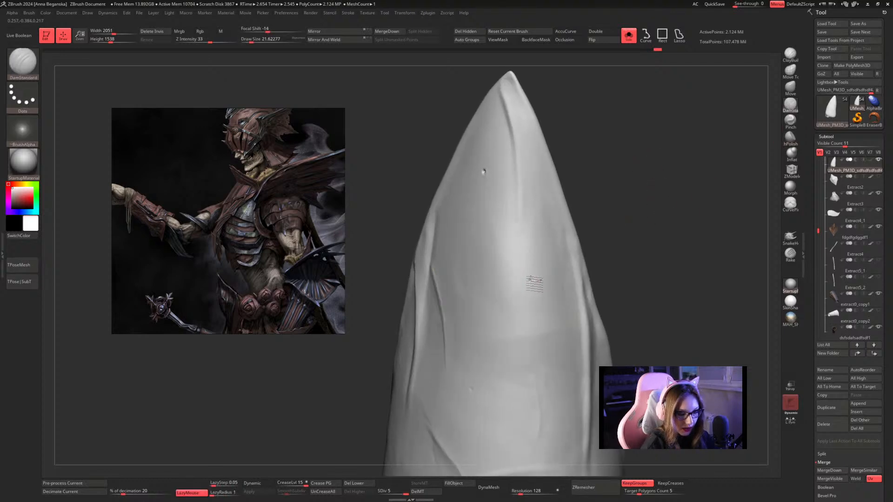
Punch a third small pit with DamStandard into the face just above the V-shaped crease.
{"action": "left_click_drag", "start_coordinate": [608, 239], "coordinate": [652, 247], "text": "alt"}
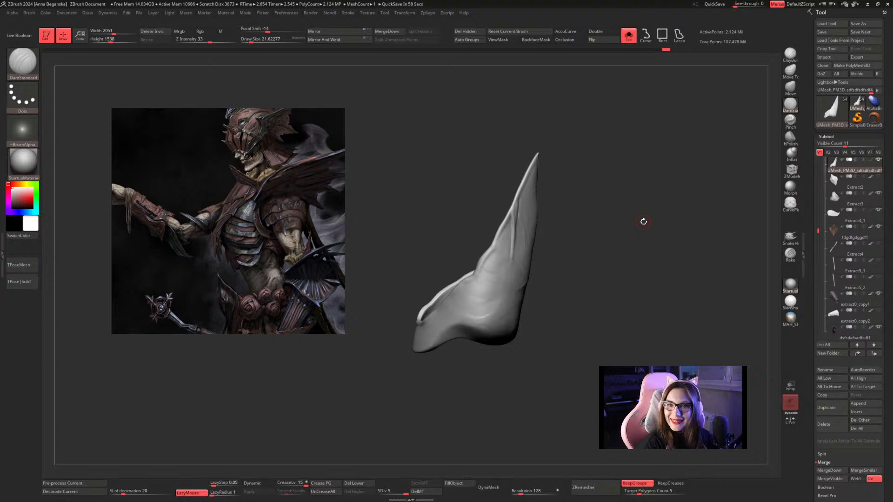
{"action": "left_click_drag", "start_coordinate": [643, 223], "coordinate": [625, 209]}
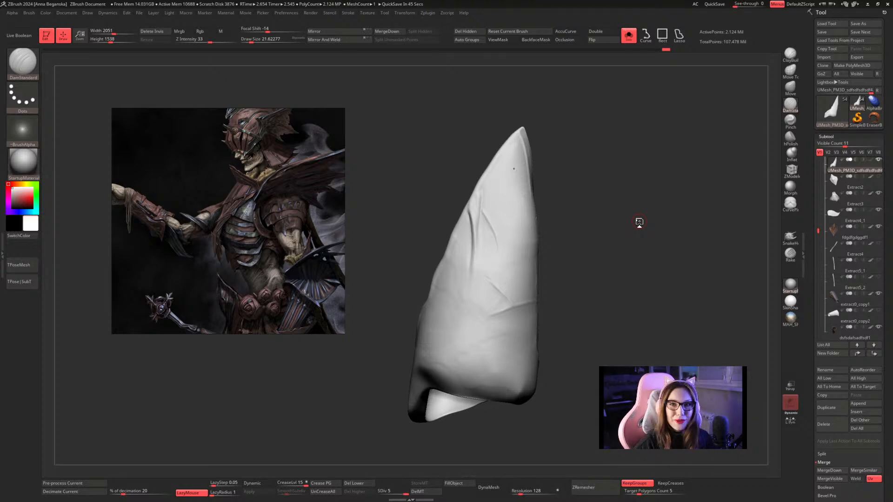
{"action": "left_click_drag", "start_coordinate": [633, 177], "coordinate": [608, 210], "text": "alt"}
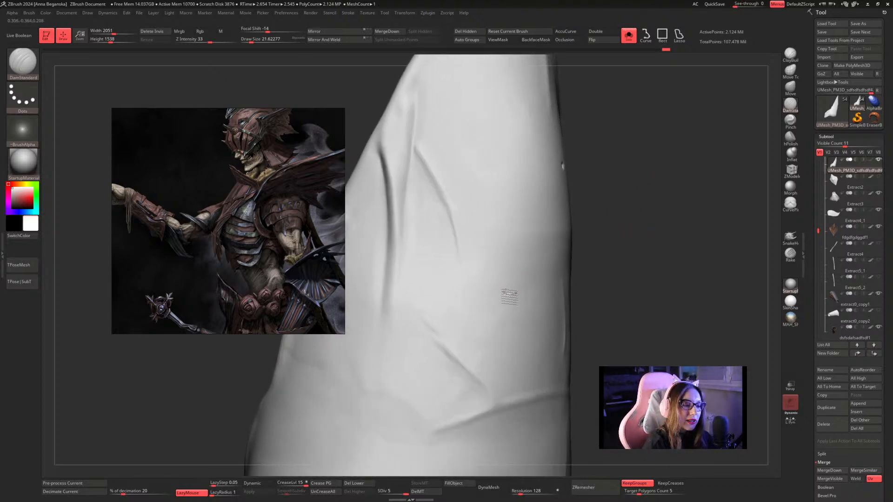
{"action": "right_click", "coordinate": [658, 199]}
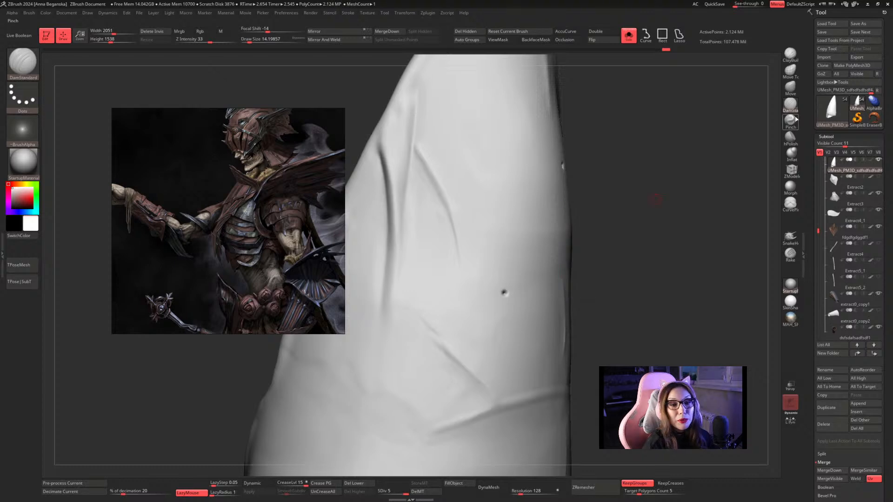
Raise a rim around the third pit with Inflat and flatten it with hPolish, both at a draw size of about 14.
{"action": "left_click", "coordinate": [791, 153]}
{"action": "left_click_drag", "start_coordinate": [665, 220], "coordinate": [629, 168], "text": "alt"}
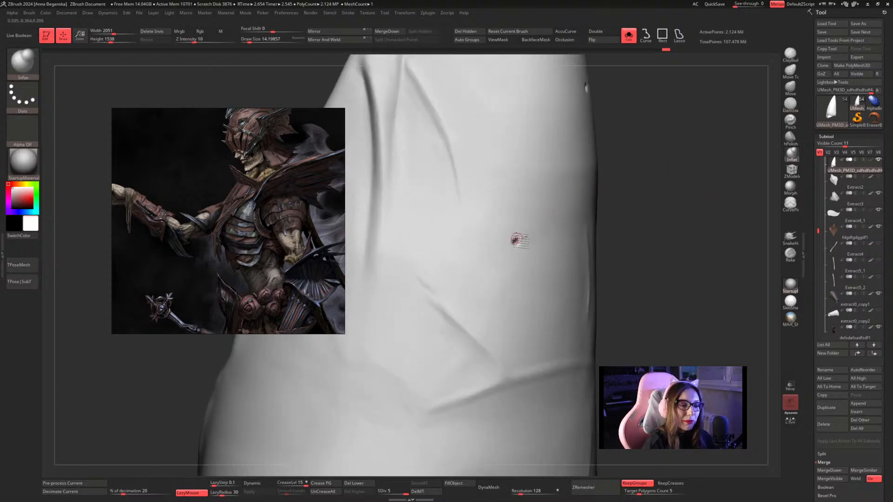
{"action": "mouse_move", "coordinate": [520, 246]}
{"action": "left_mouse_down"}
{"action": "mouse_move", "coordinate": [509, 247]}
{"action": "mouse_move", "coordinate": [527, 229]}
{"action": "mouse_move", "coordinate": [530, 256]}
{"action": "mouse_move", "coordinate": [513, 265]}
{"action": "mouse_move", "coordinate": [534, 245]}
{"action": "mouse_move", "coordinate": [518, 230]}
{"action": "left_mouse_up"}
{"action": "left_click", "coordinate": [790, 138]}
{"action": "left_click_drag", "start_coordinate": [642, 225], "coordinate": [644, 224]}
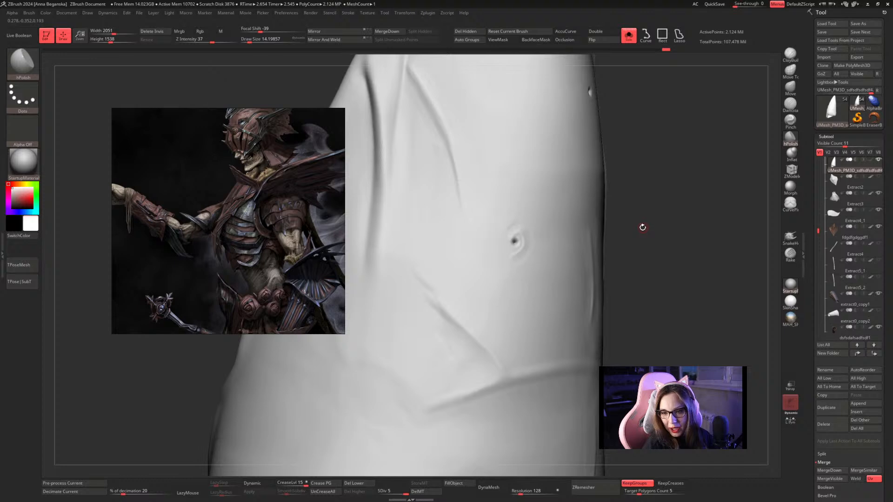
{"action": "mouse_move", "coordinate": [642, 229]}
{"action": "left_mouse_down"}
{"action": "mouse_move", "coordinate": [620, 214]}
{"action": "mouse_move", "coordinate": [616, 247]}
{"action": "mouse_move", "coordinate": [644, 207]}
{"action": "mouse_move", "coordinate": [636, 208]}
{"action": "mouse_move", "coordinate": [656, 197]}
{"action": "mouse_move", "coordinate": [648, 199]}
{"action": "left_mouse_up"}
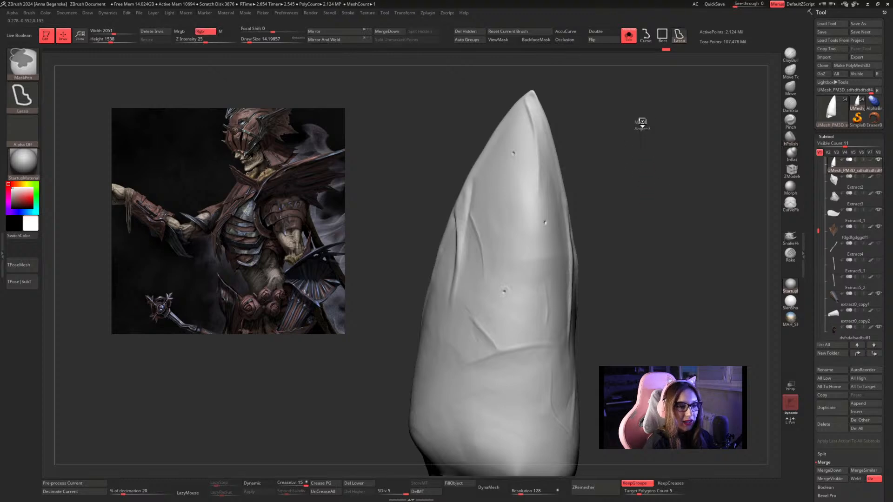
Mask the plate's tip down to a slanting edge past the second pit with a freehand lasso, and switch to the Move brush.
{"action": "mouse_move", "coordinate": [641, 122]}
{"action": "left_mouse_down", "text": "ctrl"}
{"action": "mouse_move", "coordinate": [630, 100]}
{"action": "mouse_move", "coordinate": [542, 71]}
{"action": "mouse_move", "coordinate": [475, 128]}
{"action": "mouse_move", "coordinate": [583, 361]}
{"action": "mouse_move", "coordinate": [645, 366]}
{"action": "left_mouse_up", "text": "ctrl"}
{"action": "mouse_move", "coordinate": [501, 174]}
{"action": "left_mouse_down", "text": "ctrl+alt"}
{"action": "mouse_move", "coordinate": [525, 246]}
{"action": "mouse_move", "coordinate": [657, 213]}
{"action": "mouse_move", "coordinate": [674, 181]}
{"action": "left_mouse_up", "text": "ctrl+alt"}
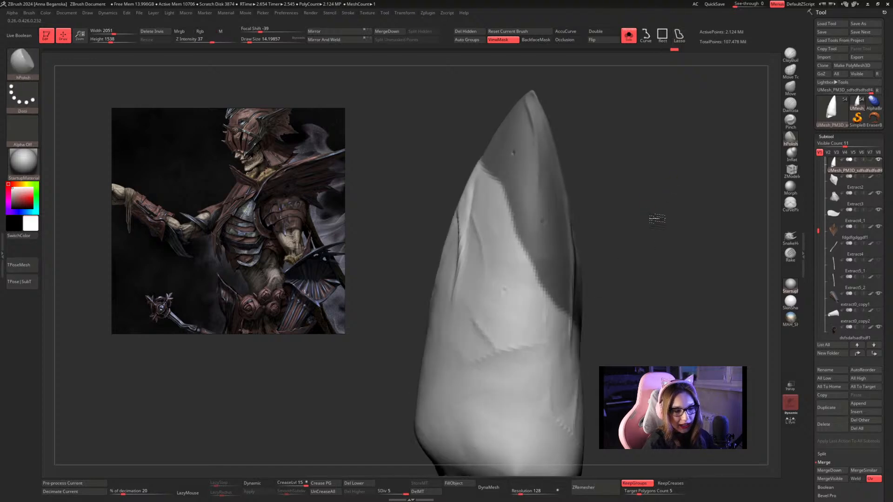
{"action": "left_click", "coordinate": [791, 89]}
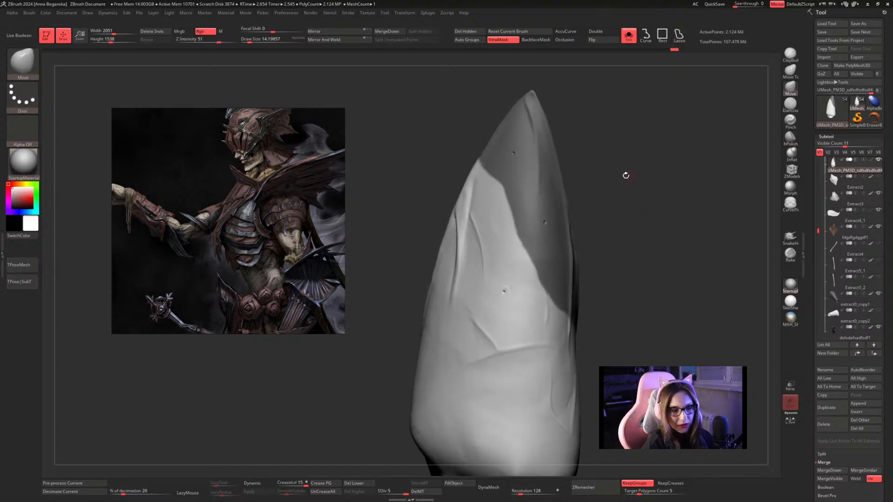
Try to pull the unmasked surface beside the slanting mask edge with Move at a draw size of about 167, and undo the strokes.
{"action": "key", "text": "space"}
{"action": "right_click_drag", "start_coordinate": [624, 205], "coordinate": [566, 217]}
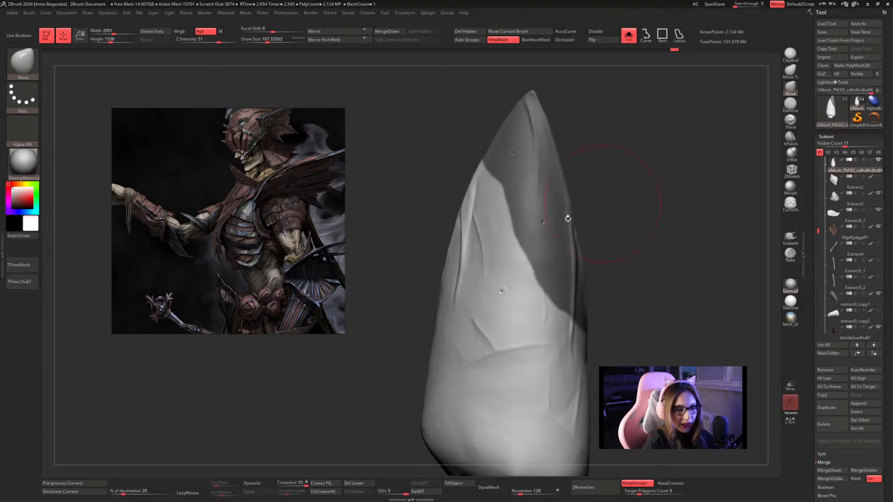
{"action": "left_click_drag", "start_coordinate": [506, 259], "coordinate": [463, 261]}
{"action": "left_click_drag", "start_coordinate": [494, 208], "coordinate": [478, 213]}
{"action": "mouse_move", "coordinate": [504, 257]}
{"action": "left_mouse_down"}
{"action": "mouse_move", "coordinate": [494, 263]}
{"action": "mouse_move", "coordinate": [507, 280]}
{"action": "left_mouse_up"}
{"action": "key", "text": "ctrl+z"}
{"action": "key", "text": "ctrl+z"}
{"action": "key", "text": "ctrl+z"}
{"action": "key", "text": "ctrl+z"}
{"action": "key", "text": "ctrl+z"}
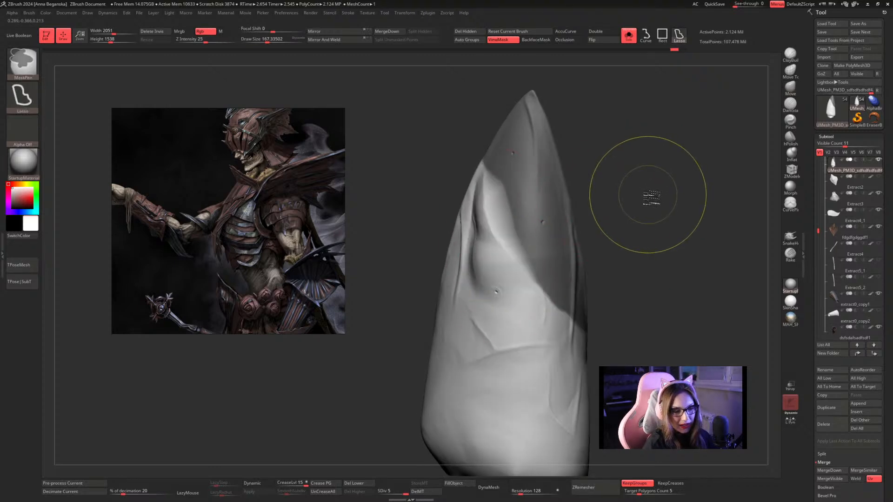
Hide the mask display and push the unmasked surface inward along the slanting mask edge with Move at a draw size of about 223.
{"action": "right_click_drag", "start_coordinate": [631, 196], "coordinate": [544, 205]}
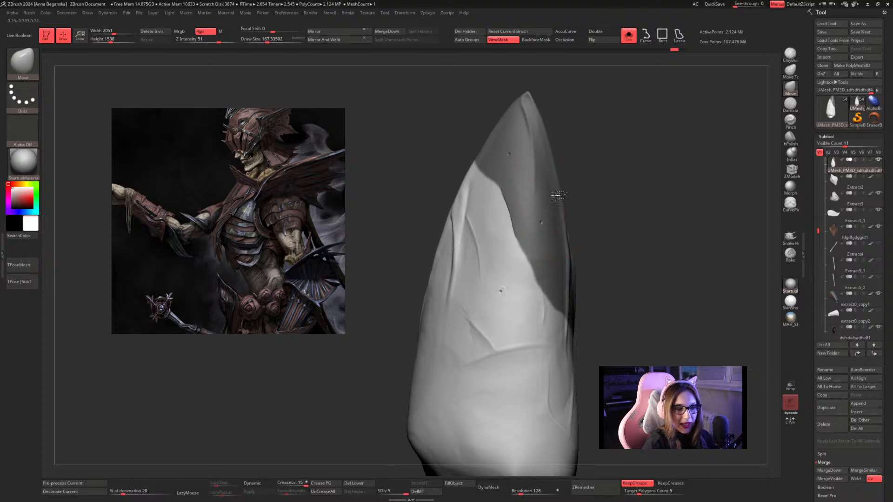
{"action": "left_click_drag", "start_coordinate": [586, 192], "coordinate": [564, 192], "text": "ctrl"}
{"action": "left_click_drag", "start_coordinate": [562, 189], "coordinate": [554, 188]}
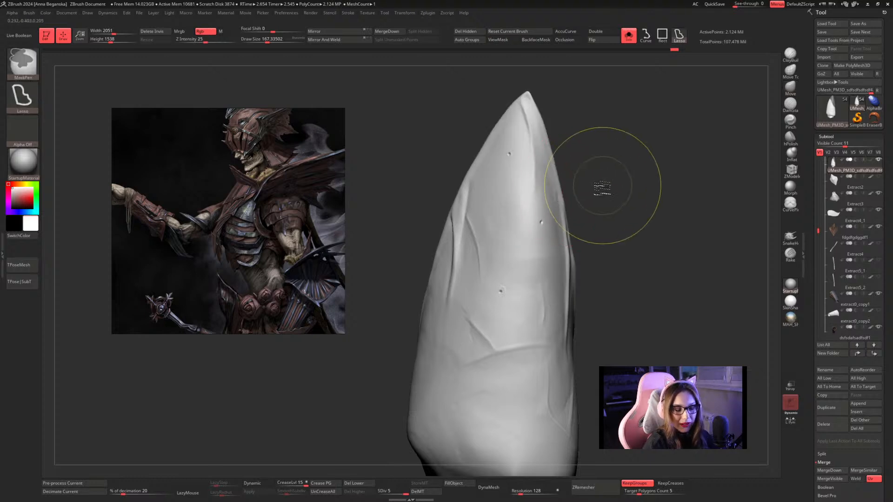
{"action": "key", "text": "ctrl+h"}
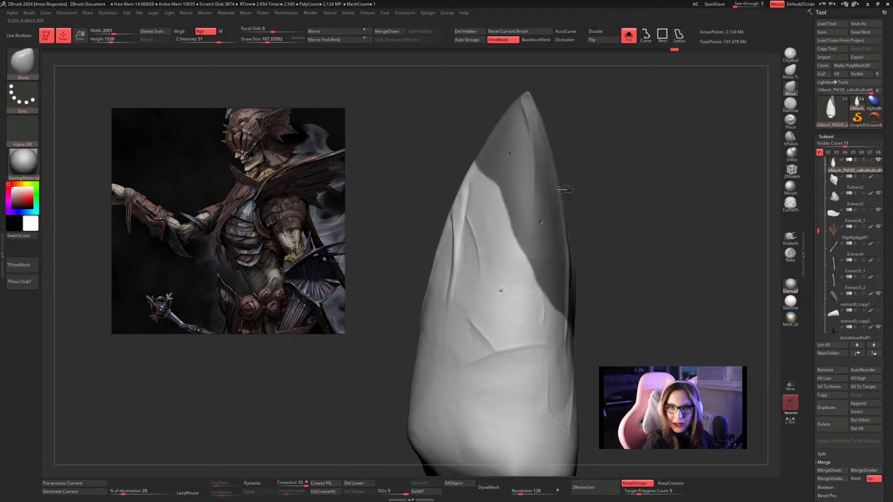
{"action": "mouse_move", "coordinate": [616, 205]}
{"action": "right_mouse_down"}
{"action": "mouse_move", "coordinate": [640, 186]}
{"action": "mouse_move", "coordinate": [622, 120]}
{"action": "right_mouse_up"}
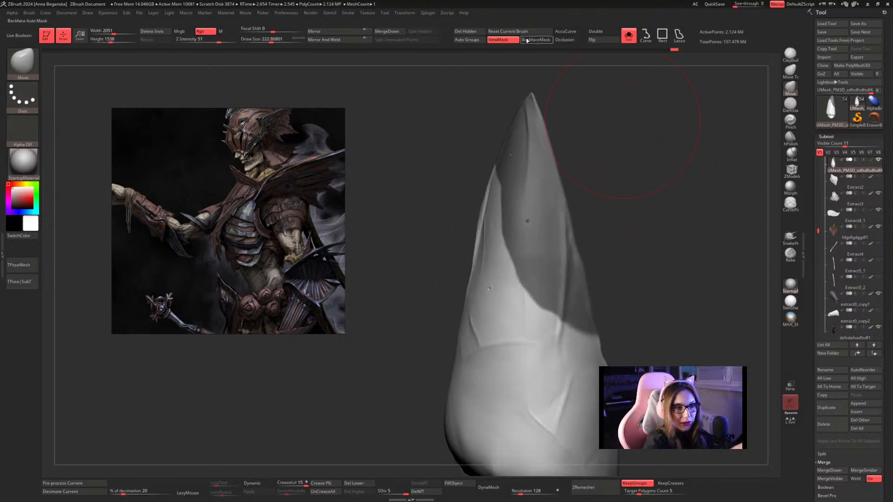
{"action": "left_click", "coordinate": [502, 40]}
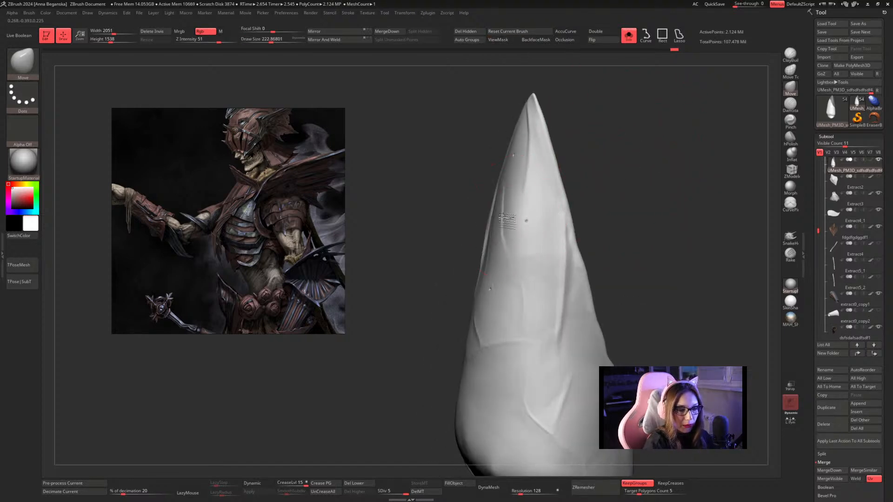
{"action": "left_click_drag", "start_coordinate": [507, 221], "coordinate": [528, 271]}
{"action": "mouse_move", "coordinate": [590, 180]}
{"action": "left_mouse_down"}
{"action": "mouse_move", "coordinate": [640, 172]}
{"action": "mouse_move", "coordinate": [574, 173]}
{"action": "left_mouse_up"}
Shape the step along the mask edge with Move, reducing the draw size to about 177 and about 124.
{"action": "key", "text": "space"}
{"action": "left_click_drag", "start_coordinate": [479, 170], "coordinate": [473, 169]}
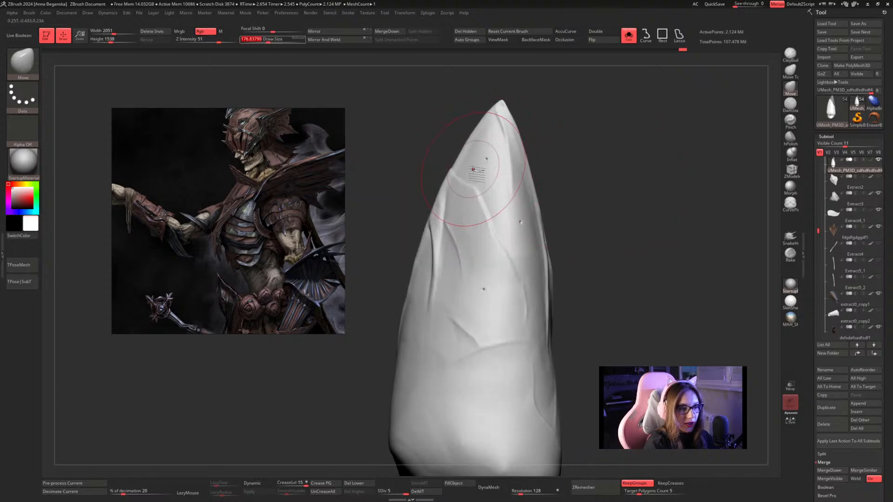
{"action": "left_click_drag", "start_coordinate": [569, 182], "coordinate": [594, 186]}
{"action": "key", "text": "space"}
{"action": "left_click_drag", "start_coordinate": [593, 186], "coordinate": [588, 186]}
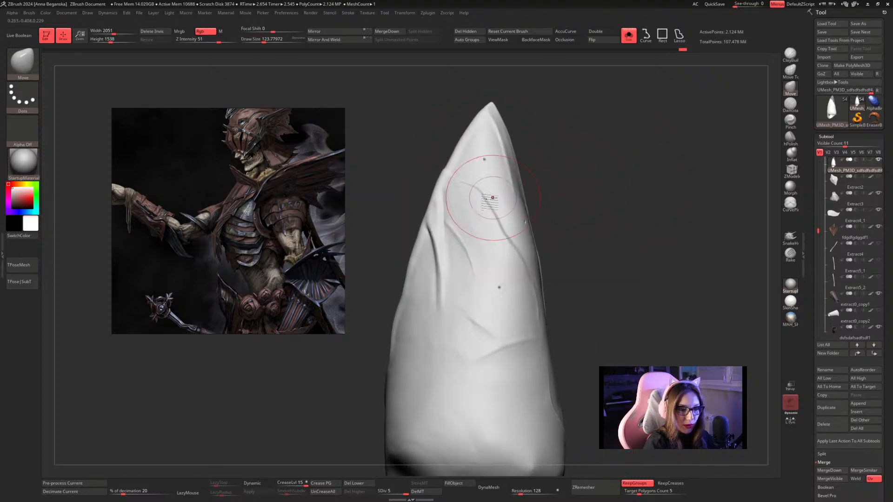
{"action": "left_click_drag", "start_coordinate": [492, 197], "coordinate": [496, 211]}
Refine the slanting step with Move at a draw size of about 77 and clear the mask from the plate.
{"action": "left_click_drag", "start_coordinate": [586, 239], "coordinate": [569, 233]}
{"action": "key", "text": "space"}
{"action": "left_click_drag", "start_coordinate": [587, 217], "coordinate": [582, 216]}
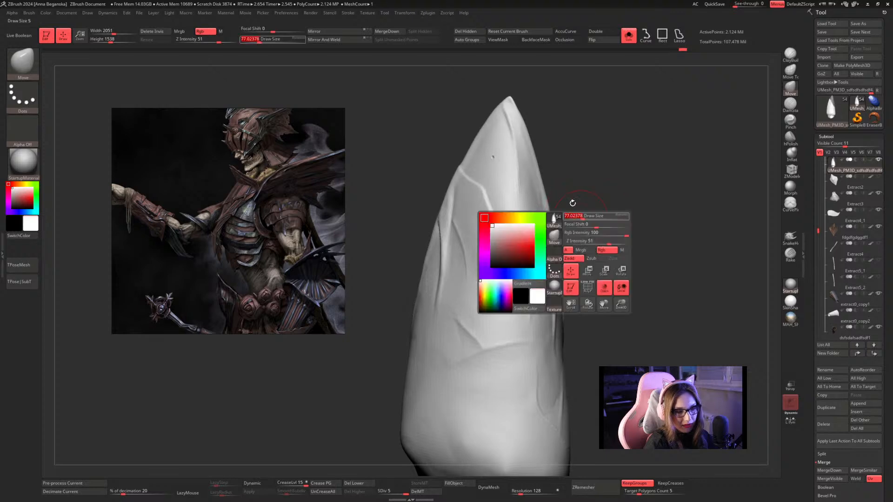
{"action": "left_click", "coordinate": [509, 41]}
{"action": "mouse_move", "coordinate": [622, 150]}
{"action": "left_mouse_down", "text": "ctrl"}
{"action": "mouse_move", "coordinate": [675, 214]}
{"action": "mouse_move", "coordinate": [685, 208]}
{"action": "left_mouse_up", "text": "ctrl"}
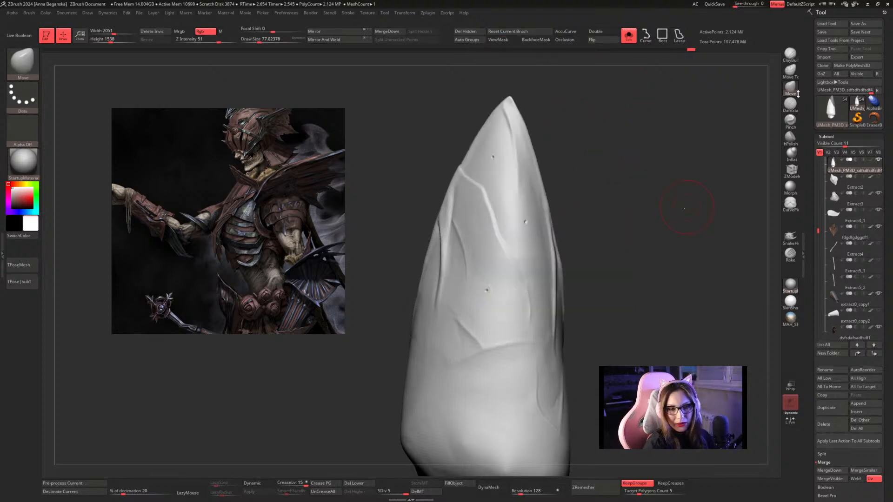
Raise a thin rim along the slanting step with Inflat at a draw size of about 13, after undoing a first stroke at about 12.
{"action": "left_click", "coordinate": [792, 153]}
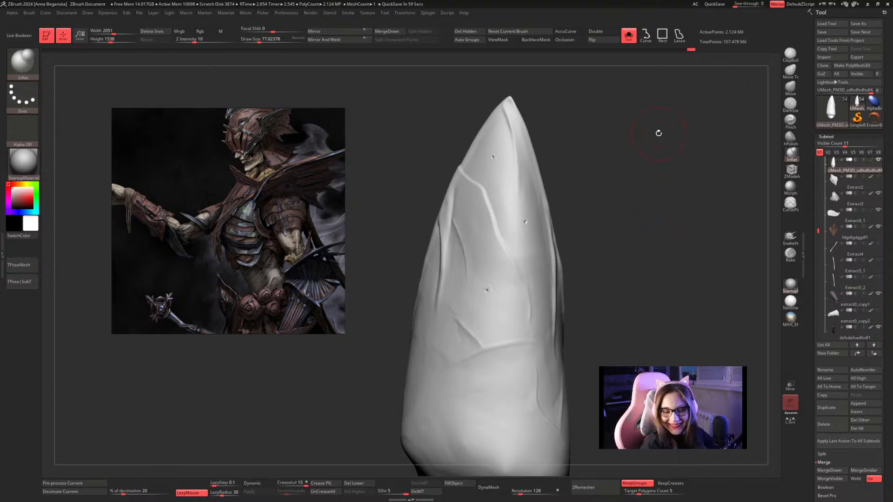
{"action": "key", "text": "space"}
{"action": "left_click_drag", "start_coordinate": [652, 143], "coordinate": [660, 170]}
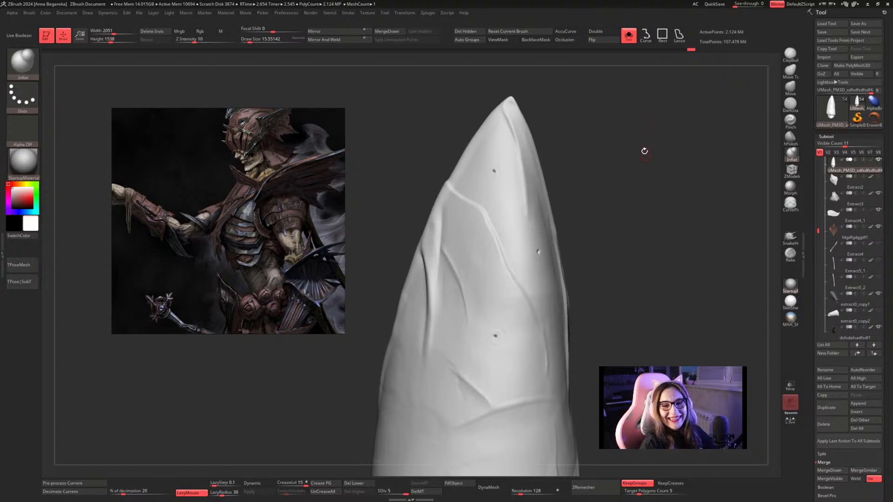
{"action": "mouse_move", "coordinate": [645, 151]}
{"action": "left_mouse_down"}
{"action": "mouse_move", "coordinate": [654, 161]}
{"action": "mouse_move", "coordinate": [652, 149]}
{"action": "mouse_move", "coordinate": [648, 160]}
{"action": "mouse_move", "coordinate": [603, 141]}
{"action": "left_mouse_up"}
{"action": "key", "text": "space"}
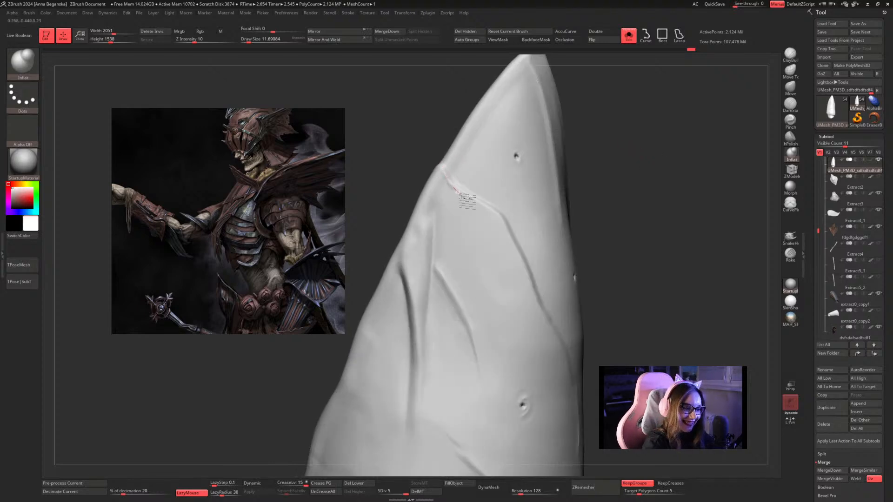
{"action": "left_click_drag", "start_coordinate": [460, 194], "coordinate": [477, 202]}
{"action": "left_click_drag", "start_coordinate": [604, 154], "coordinate": [610, 150]}
{"action": "key", "text": "ctrl+z"}
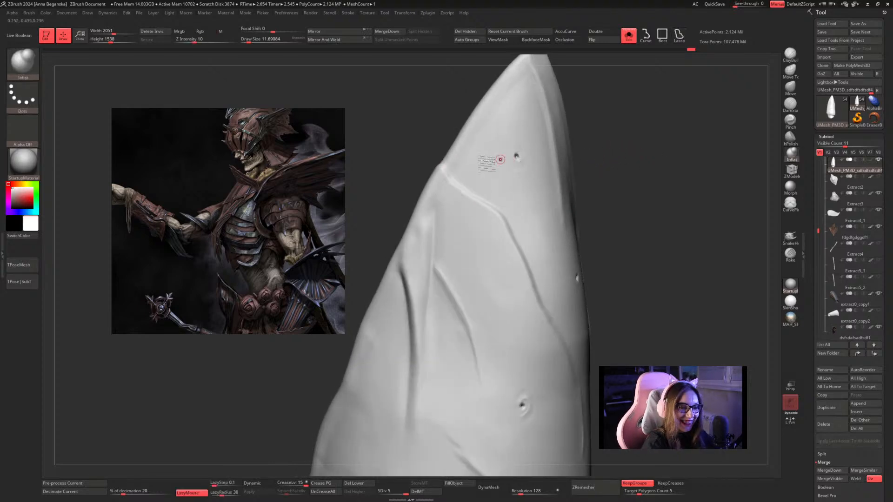
{"action": "key", "text": "s"}
{"action": "left_click_drag", "start_coordinate": [444, 166], "coordinate": [465, 197]}
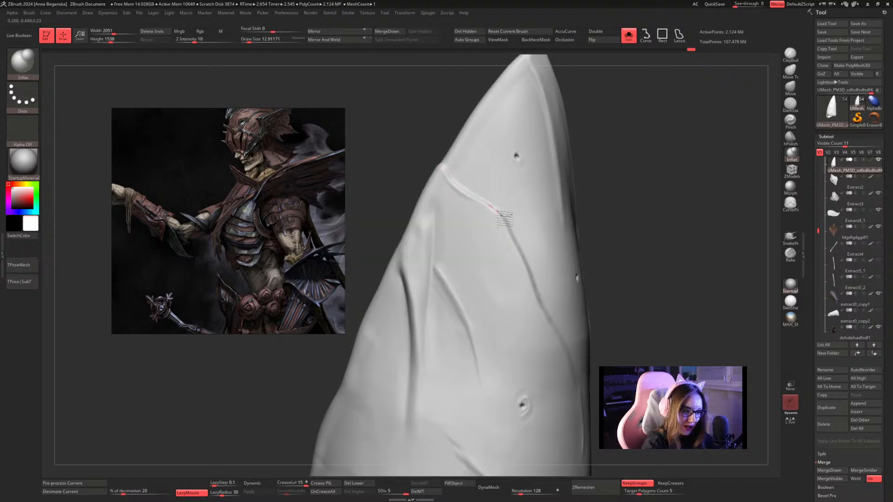
Flatten and smooth the surface beside the slanting rim with hPolish, raising the draw size from about 41 to about 56.
{"action": "mouse_move", "coordinate": [619, 273]}
{"action": "left_mouse_down"}
{"action": "mouse_move", "coordinate": [632, 269]}
{"action": "mouse_move", "coordinate": [644, 281]}
{"action": "mouse_move", "coordinate": [626, 227]}
{"action": "mouse_move", "coordinate": [634, 265]}
{"action": "mouse_move", "coordinate": [646, 262]}
{"action": "left_mouse_up"}
{"action": "left_click", "coordinate": [790, 140]}
{"action": "key", "text": "space"}
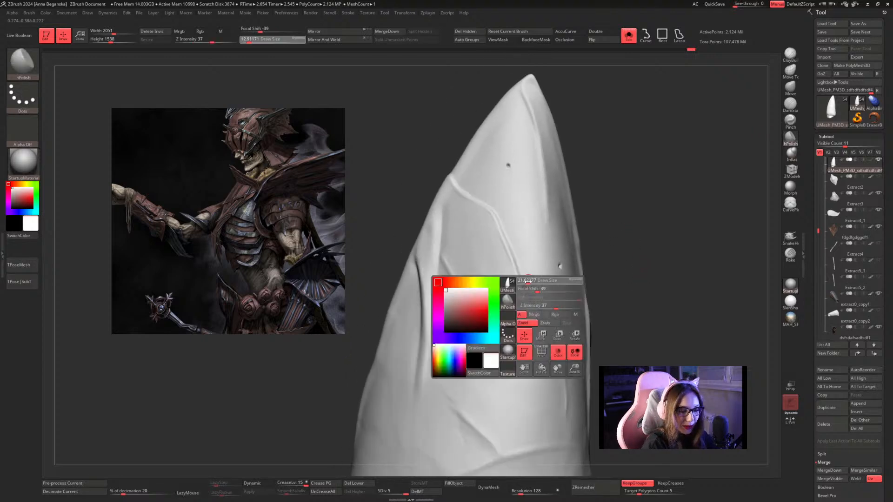
{"action": "key", "text": "space"}
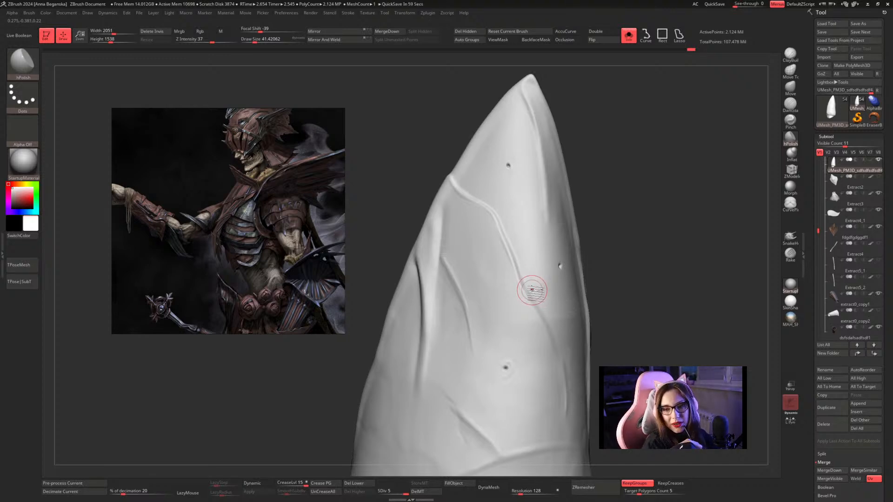
{"action": "mouse_move", "coordinate": [639, 190]}
{"action": "left_mouse_down"}
{"action": "mouse_move", "coordinate": [618, 175]}
{"action": "mouse_move", "coordinate": [626, 195]}
{"action": "mouse_move", "coordinate": [591, 205]}
{"action": "mouse_move", "coordinate": [542, 252]}
{"action": "left_mouse_up"}
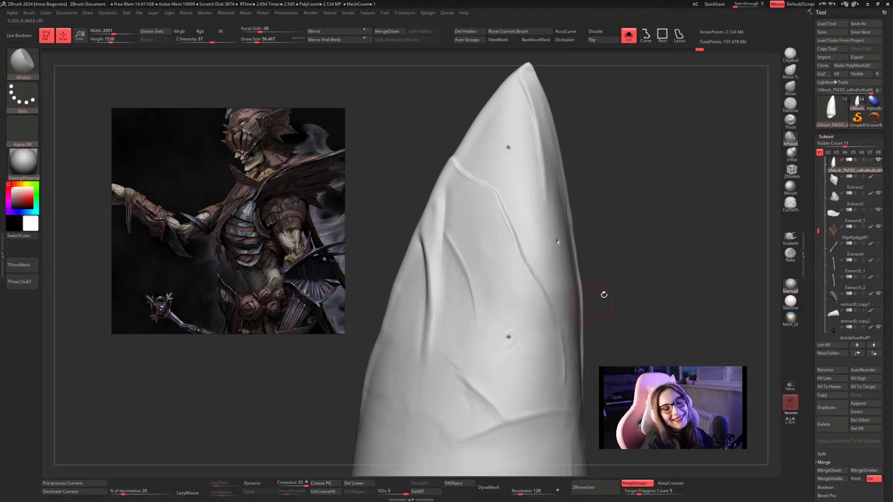
{"action": "left_click_drag", "start_coordinate": [625, 267], "coordinate": [584, 259]}
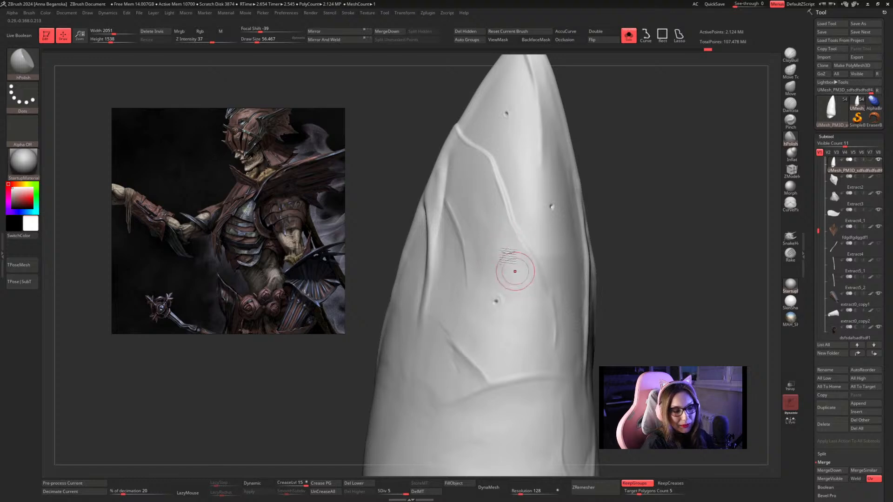
{"action": "mouse_move", "coordinate": [612, 228]}
{"action": "left_mouse_down"}
{"action": "mouse_move", "coordinate": [618, 255]}
{"action": "mouse_move", "coordinate": [586, 220]}
{"action": "mouse_move", "coordinate": [618, 224]}
{"action": "left_mouse_up"}
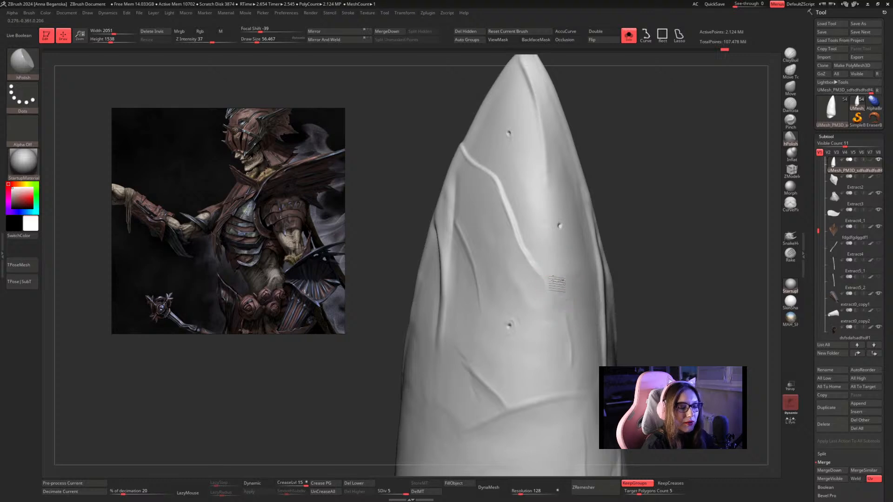
Polish the lower end of the slanting rim with hPolish, reducing the draw size to about 23.
{"action": "mouse_move", "coordinate": [535, 240]}
{"action": "left_mouse_down"}
{"action": "mouse_move", "coordinate": [545, 270]}
{"action": "mouse_move", "coordinate": [526, 278]}
{"action": "left_mouse_up"}
{"action": "key", "text": "space"}
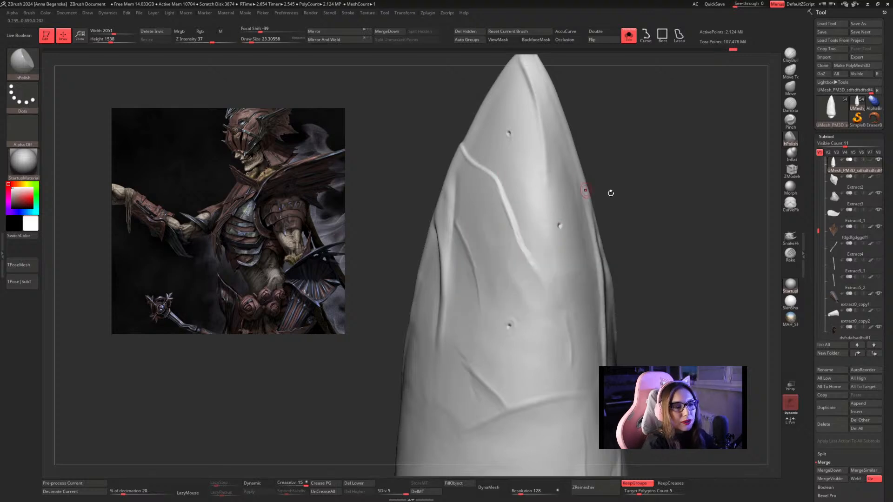
{"action": "mouse_move", "coordinate": [655, 182]}
{"action": "left_mouse_down", "text": "alt"}
{"action": "mouse_move", "coordinate": [623, 158]}
{"action": "mouse_move", "coordinate": [648, 177]}
{"action": "mouse_move", "coordinate": [633, 146]}
{"action": "mouse_move", "coordinate": [636, 173]}
{"action": "mouse_move", "coordinate": [684, 188]}
{"action": "left_mouse_up", "text": "alt"}
{"action": "key", "text": "space"}
Thicken the slanting rim up to the plate's outer edge with Inflat, using draw sizes of about 22 and about 17.
{"action": "left_click", "coordinate": [795, 141]}
{"action": "left_click", "coordinate": [794, 156]}
{"action": "key", "text": "space"}
{"action": "mouse_move", "coordinate": [549, 213]}
{"action": "left_mouse_down"}
{"action": "mouse_move", "coordinate": [521, 260]}
{"action": "mouse_move", "coordinate": [536, 218]}
{"action": "mouse_move", "coordinate": [526, 278]}
{"action": "left_mouse_up"}
{"action": "key", "text": "space"}
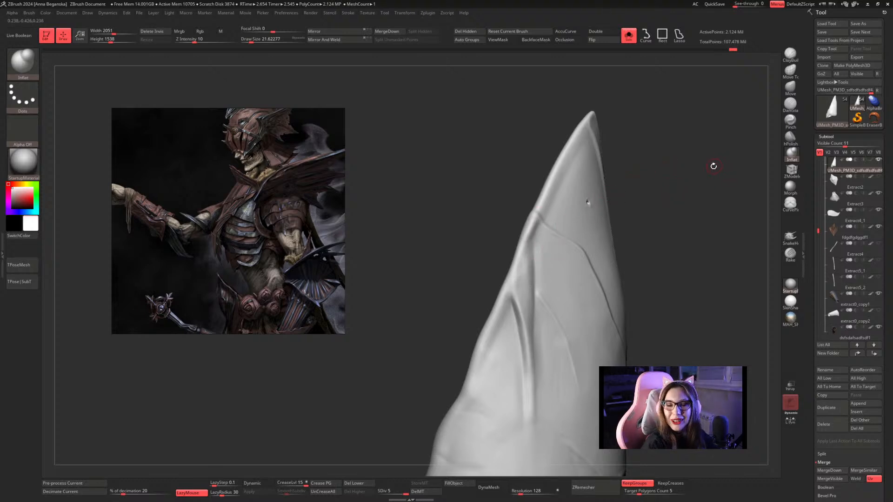
{"action": "key", "text": "space"}
{"action": "left_click_drag", "start_coordinate": [703, 143], "coordinate": [650, 145]}
{"action": "key", "text": "space"}
{"action": "left_click_drag", "start_coordinate": [490, 224], "coordinate": [488, 226]}
{"action": "key", "text": "space"}
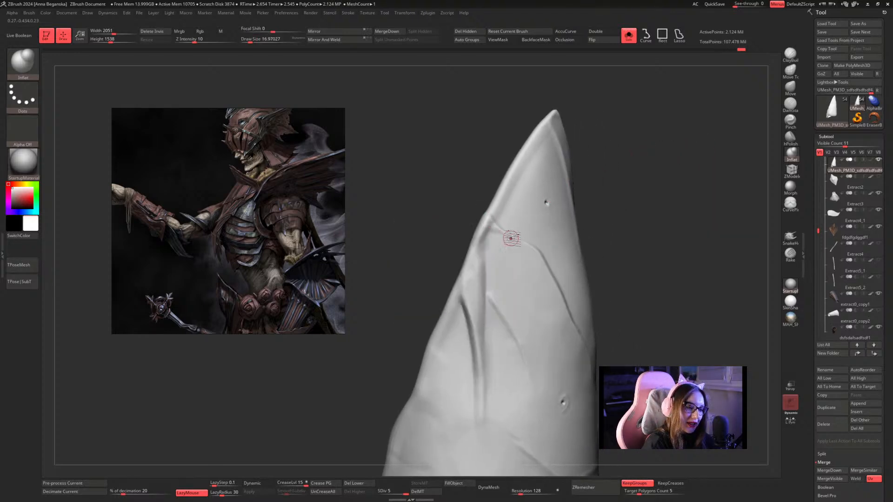
{"action": "left_click_drag", "start_coordinate": [690, 181], "coordinate": [683, 179]}
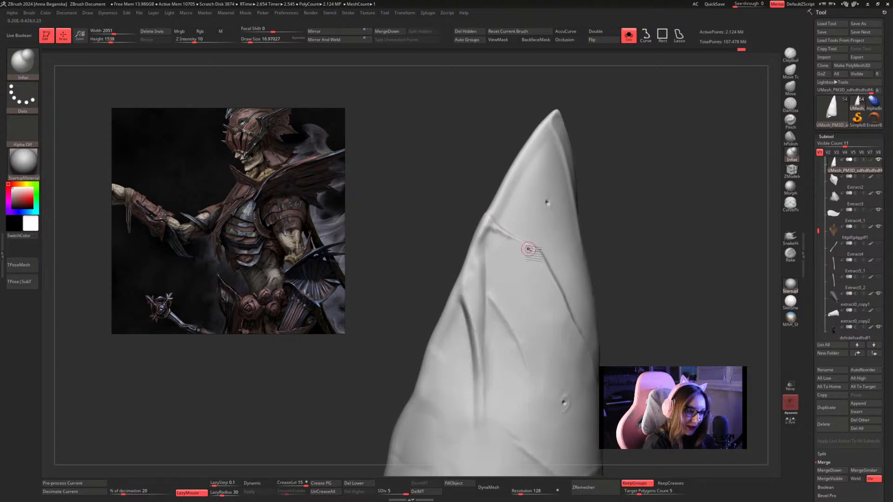
{"action": "mouse_move", "coordinate": [676, 197]}
{"action": "left_mouse_down", "text": "alt"}
{"action": "mouse_move", "coordinate": [623, 201]}
{"action": "mouse_move", "coordinate": [633, 197]}
{"action": "mouse_move", "coordinate": [638, 222]}
{"action": "mouse_move", "coordinate": [637, 201]}
{"action": "mouse_move", "coordinate": [646, 208]}
{"action": "mouse_move", "coordinate": [670, 200]}
{"action": "left_mouse_up", "text": "alt"}
Flatten the surface around the rim's upper end with hPolish at a draw size of about 17.
{"action": "left_click", "coordinate": [790, 138]}
{"action": "left_click_drag", "start_coordinate": [667, 153], "coordinate": [657, 208], "text": "alt"}
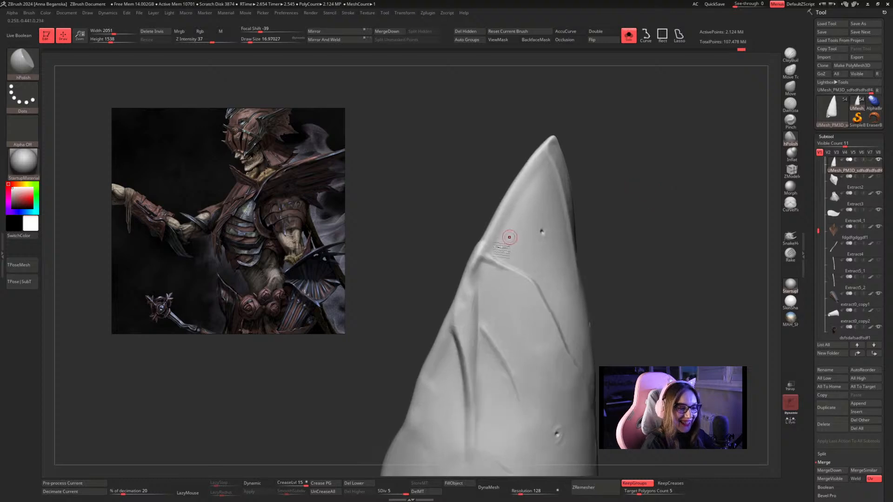
{"action": "mouse_move", "coordinate": [487, 263]}
{"action": "left_mouse_down"}
{"action": "mouse_move", "coordinate": [514, 278]}
{"action": "mouse_move", "coordinate": [479, 279]}
{"action": "left_mouse_up"}
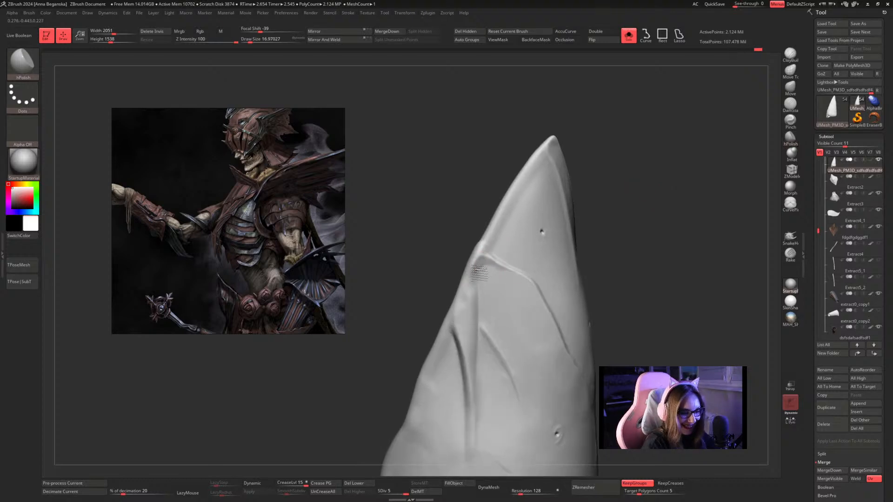
{"action": "left_click_drag", "start_coordinate": [602, 231], "coordinate": [627, 222]}
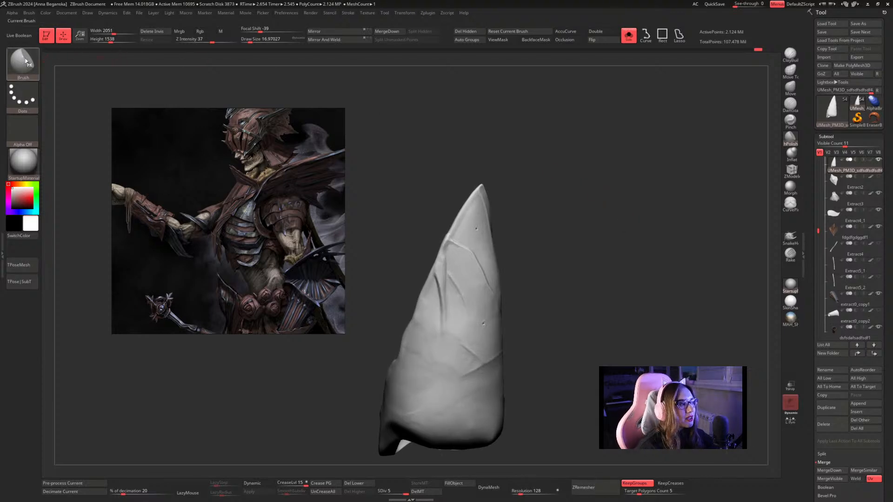
Reposition the concept painting and sharpen the slanting rim with CurvePinch at a draw size of about 17.
{"action": "mouse_move", "coordinate": [202, 152]}
{"action": "left_mouse_down"}
{"action": "mouse_move", "coordinate": [168, 291]}
{"action": "mouse_move", "coordinate": [158, 292]}
{"action": "left_mouse_up"}
{"action": "left_click", "coordinate": [23, 63]}
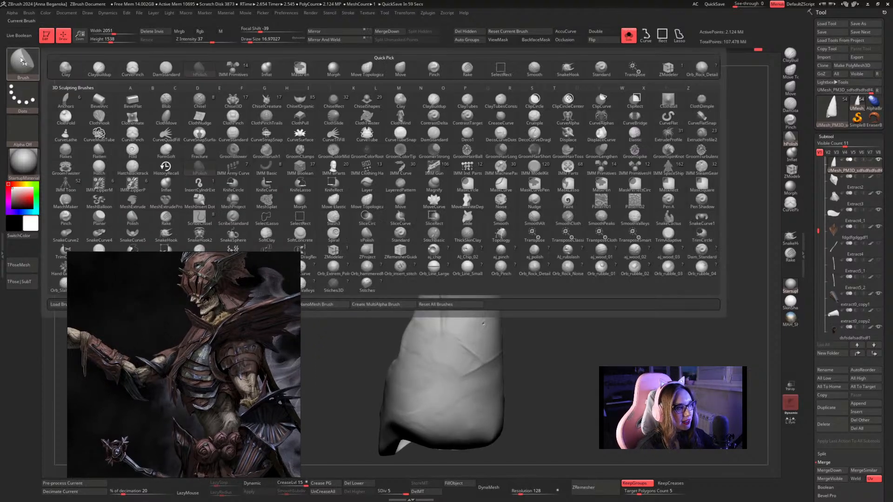
{"action": "left_click", "coordinate": [128, 133]}
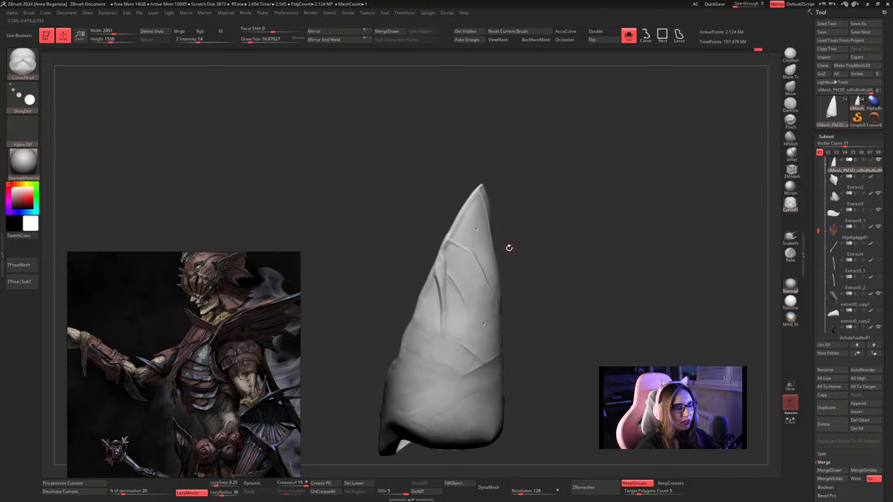
{"action": "left_click_drag", "start_coordinate": [509, 248], "coordinate": [573, 217], "text": "alt"}
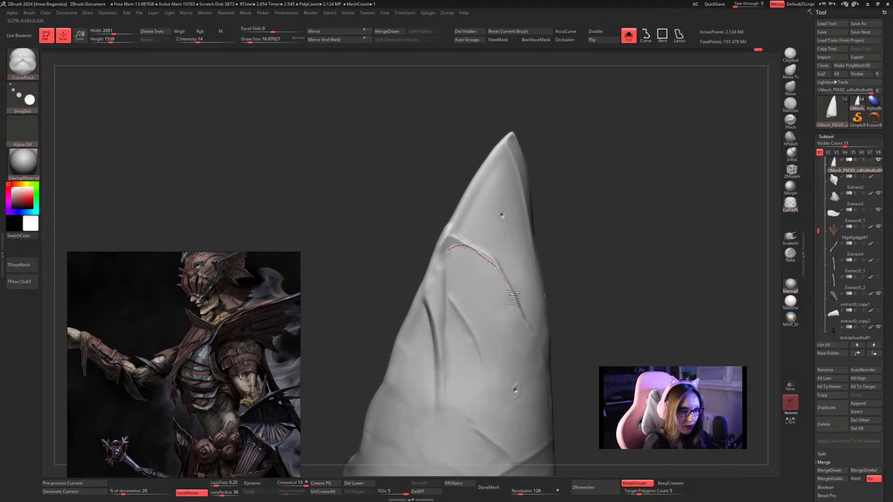
{"action": "left_click_drag", "start_coordinate": [512, 296], "coordinate": [514, 307]}
{"action": "left_click_drag", "start_coordinate": [572, 259], "coordinate": [590, 247]}
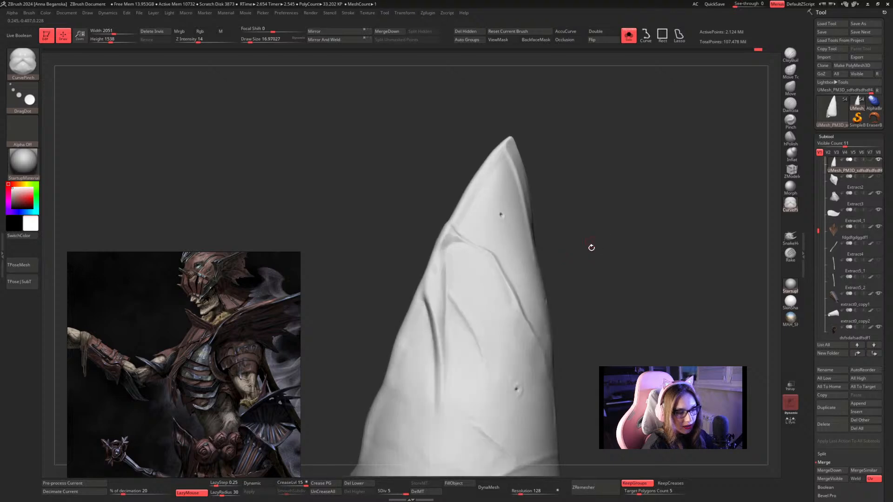
{"action": "mouse_move", "coordinate": [568, 214]}
{"action": "left_mouse_down"}
{"action": "mouse_move", "coordinate": [566, 227]}
{"action": "mouse_move", "coordinate": [536, 208]}
{"action": "left_mouse_up"}
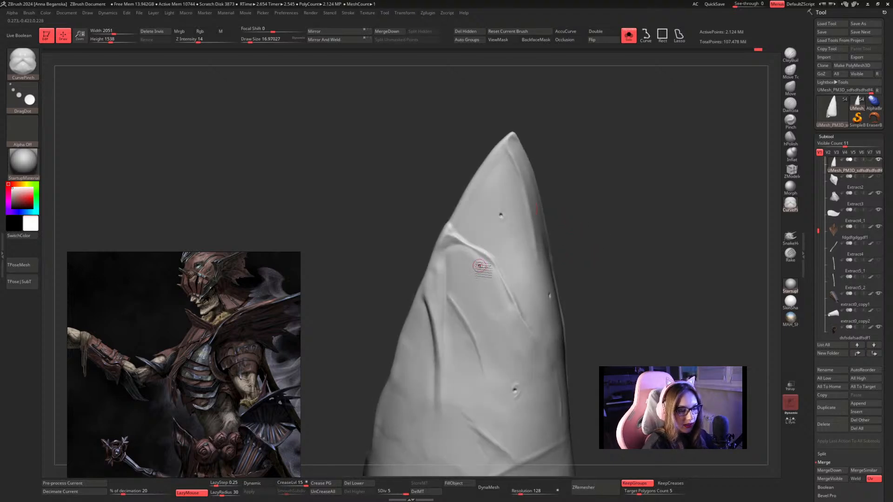
{"action": "key", "text": "shift"}
{"action": "mouse_move", "coordinate": [574, 259]}
{"action": "left_mouse_down", "text": "alt"}
{"action": "mouse_move", "coordinate": [572, 216]}
{"action": "mouse_move", "coordinate": [589, 244]}
{"action": "left_mouse_up", "text": "alt"}
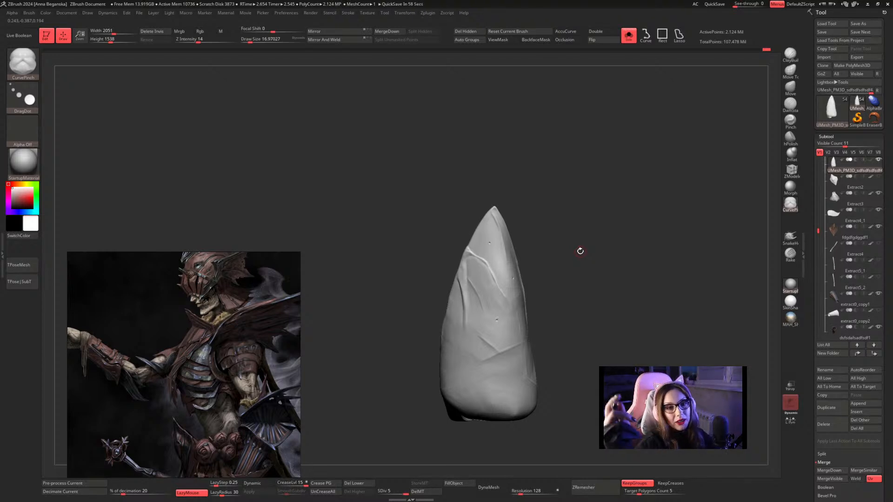
Try building up the surface beside the slanting rim with a ClayBuildup stroke at a draw size of about 17.
{"action": "mouse_move", "coordinate": [581, 251]}
{"action": "left_mouse_down", "text": "alt"}
{"action": "mouse_move", "coordinate": [600, 192]}
{"action": "mouse_move", "coordinate": [660, 155]}
{"action": "mouse_move", "coordinate": [634, 213]}
{"action": "mouse_move", "coordinate": [594, 164]}
{"action": "mouse_move", "coordinate": [593, 187]}
{"action": "left_mouse_up", "text": "alt"}
{"action": "left_click", "coordinate": [790, 55]}
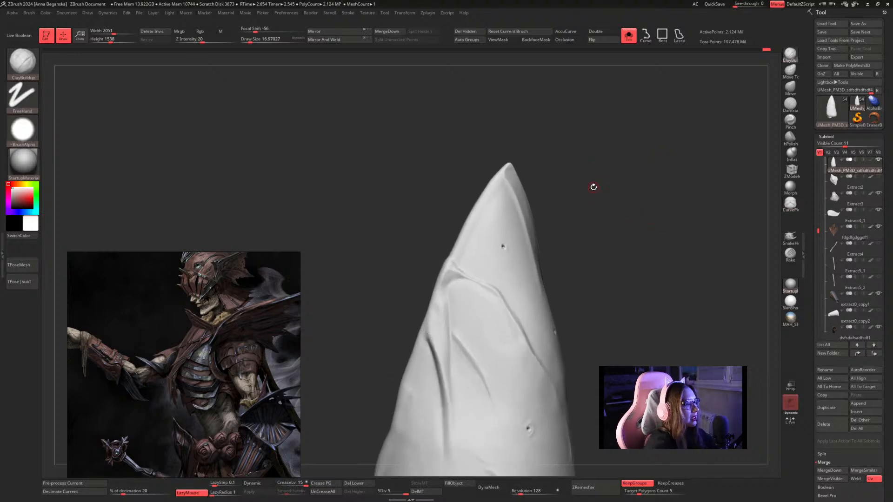
{"action": "left_click", "coordinate": [25, 133]}
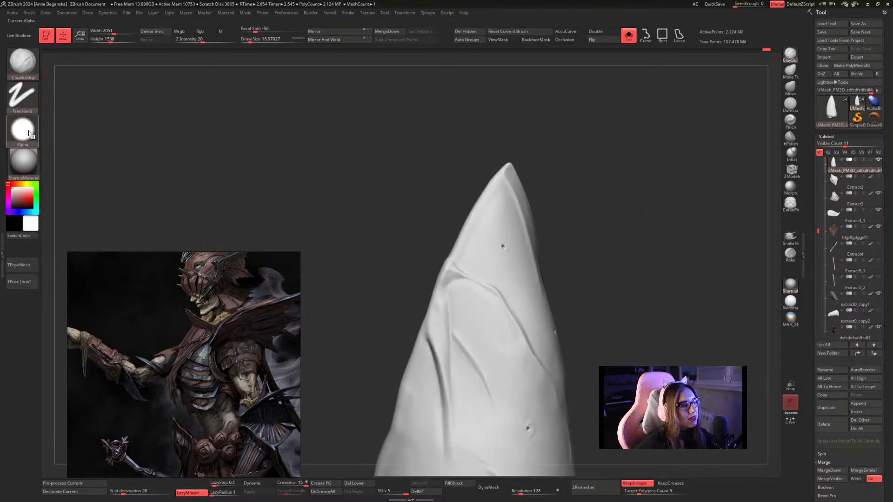
{"action": "left_click", "coordinate": [35, 131]}
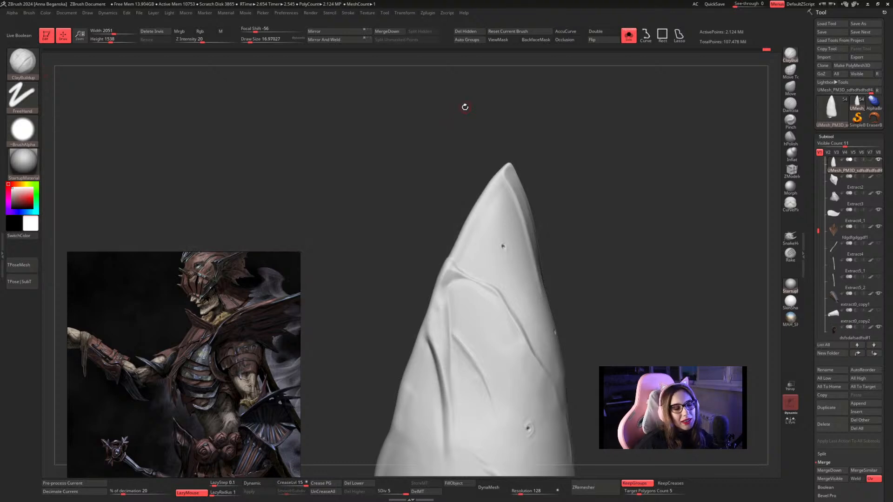
{"action": "left_click_drag", "start_coordinate": [623, 163], "coordinate": [624, 175], "text": "alt"}
{"action": "left_click_drag", "start_coordinate": [522, 254], "coordinate": [551, 275]}
{"action": "key", "text": "ctrl+z"}
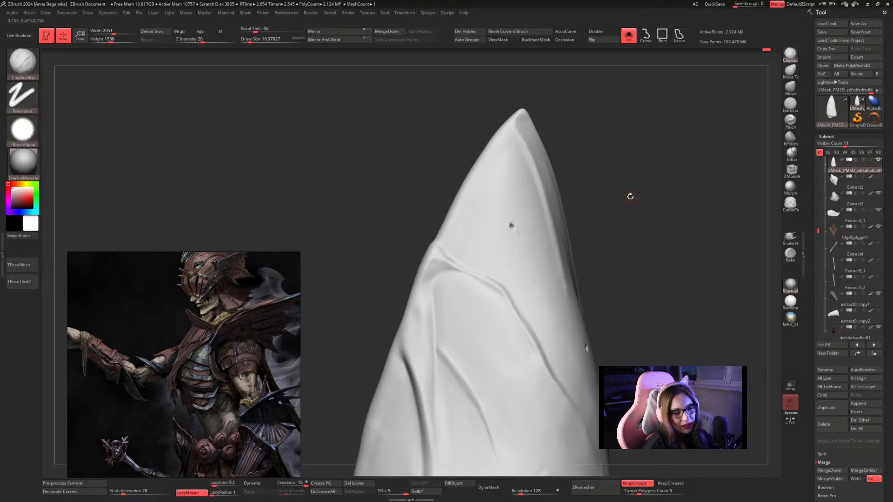
Try carving a curved crease from near the upper pit down to the slanting rim with DamStandard.
{"action": "mouse_move", "coordinate": [631, 195]}
{"action": "left_mouse_down"}
{"action": "mouse_move", "coordinate": [660, 210]}
{"action": "mouse_move", "coordinate": [677, 188]}
{"action": "mouse_move", "coordinate": [660, 186]}
{"action": "left_mouse_up"}
{"action": "key", "text": "space"}
{"action": "left_click", "coordinate": [790, 87]}
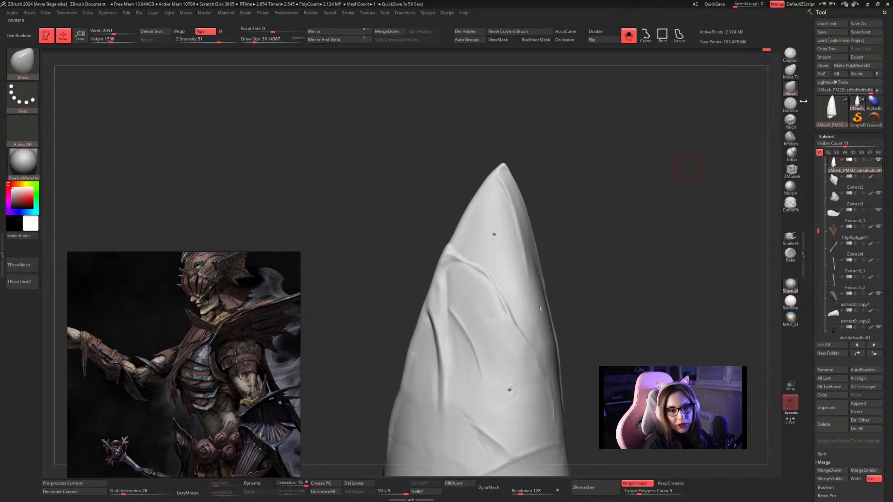
{"action": "left_click", "coordinate": [790, 104]}
{"action": "left_click_drag", "start_coordinate": [564, 225], "coordinate": [578, 269], "text": "alt"}
{"action": "key", "text": "space"}
{"action": "mouse_move", "coordinate": [502, 228]}
{"action": "left_mouse_down"}
{"action": "mouse_move", "coordinate": [527, 244]}
{"action": "mouse_move", "coordinate": [491, 344]}
{"action": "left_mouse_up"}
{"action": "key", "text": "ctrl+z"}
{"action": "key", "text": "space"}
{"action": "key", "text": "ctrl+z"}
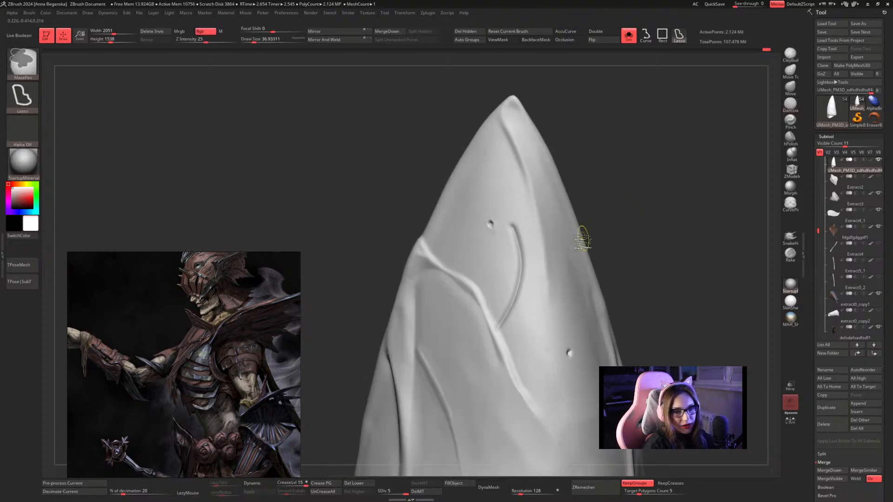
Raise a thin rim along the outer edge from the plate's tip to the slanting step with Inflat at a draw size of about 17.
{"action": "key", "text": "space"}
{"action": "mouse_move", "coordinate": [680, 176]}
{"action": "left_mouse_down"}
{"action": "mouse_move", "coordinate": [684, 183]}
{"action": "mouse_move", "coordinate": [601, 198]}
{"action": "mouse_move", "coordinate": [644, 215]}
{"action": "mouse_move", "coordinate": [660, 162]}
{"action": "mouse_move", "coordinate": [646, 130]}
{"action": "left_mouse_up"}
{"action": "left_click", "coordinate": [792, 155]}
{"action": "key", "text": "space"}
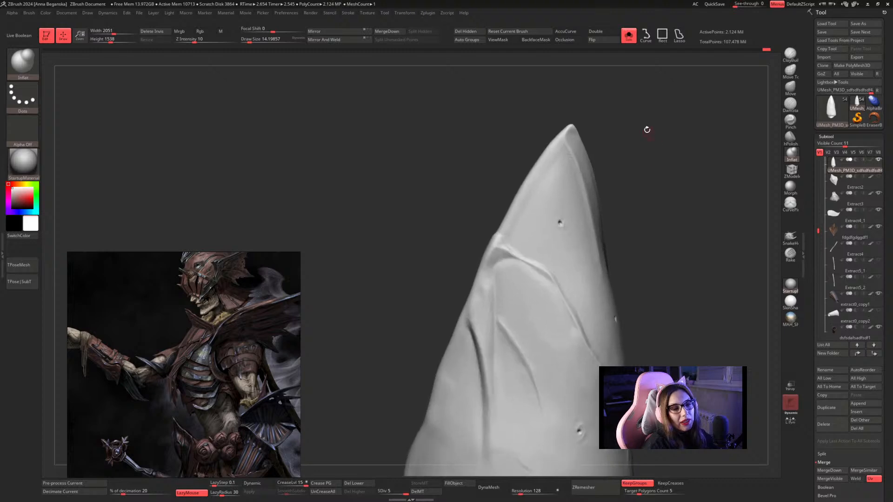
{"action": "key", "text": "space"}
{"action": "left_click_drag", "start_coordinate": [561, 145], "coordinate": [509, 225]}
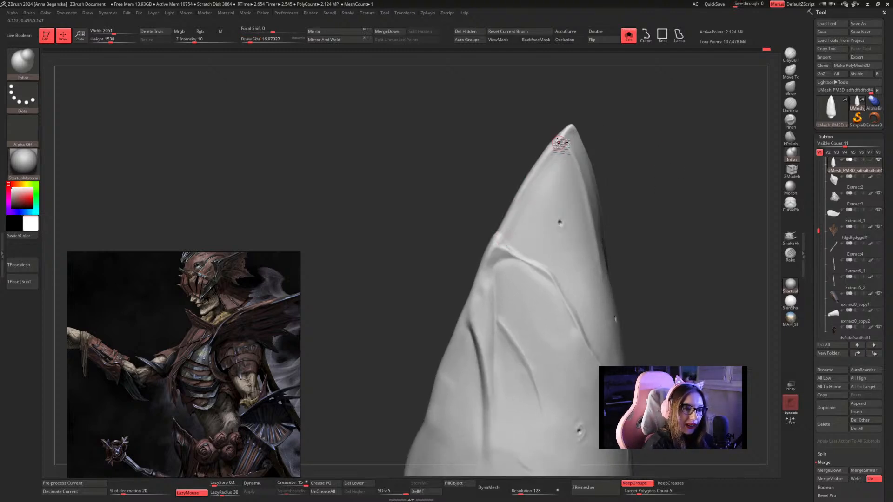
{"action": "left_click_drag", "start_coordinate": [560, 144], "coordinate": [501, 255]}
{"action": "left_click_drag", "start_coordinate": [561, 146], "coordinate": [555, 159]}
{"action": "left_click_drag", "start_coordinate": [619, 182], "coordinate": [648, 205]}
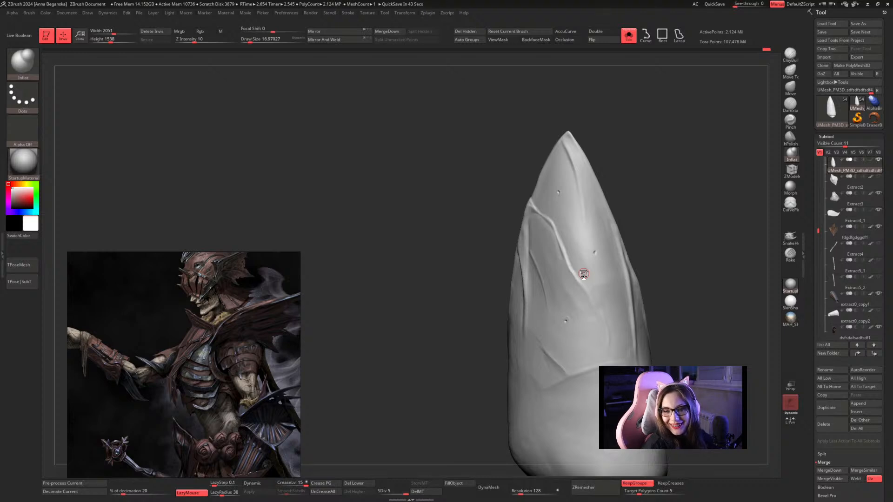
{"action": "left_click_drag", "start_coordinate": [608, 154], "coordinate": [590, 177]}
{"action": "left_click_drag", "start_coordinate": [637, 159], "coordinate": [565, 183]}
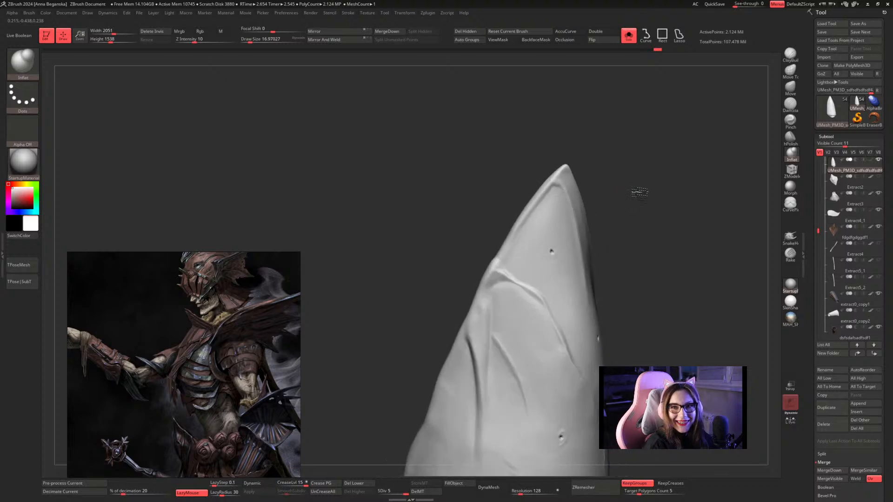
Sharpen the inner edge of the rim just below the plate's tip with CurvePinch at a draw size of about 17.
{"action": "left_click", "coordinate": [22, 61]}
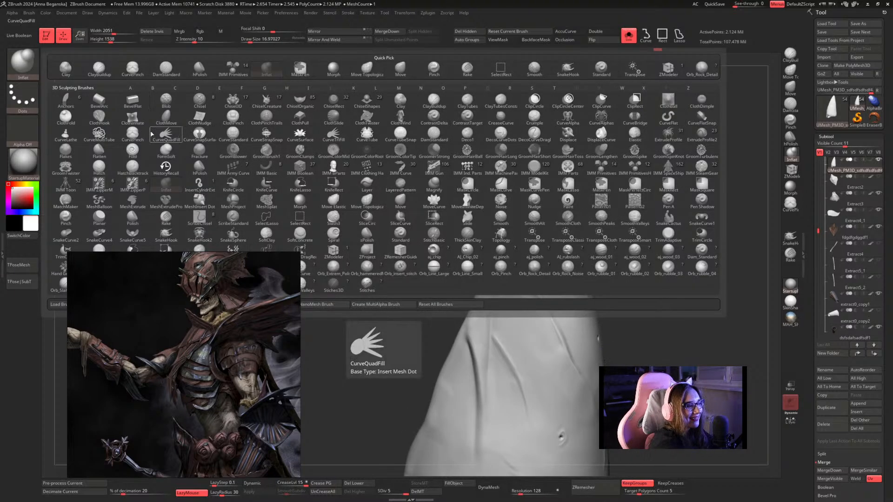
{"action": "left_click", "coordinate": [134, 135]}
{"action": "mouse_move", "coordinate": [622, 124]}
{"action": "left_mouse_down"}
{"action": "mouse_move", "coordinate": [643, 160]}
{"action": "mouse_move", "coordinate": [629, 161]}
{"action": "left_mouse_up"}
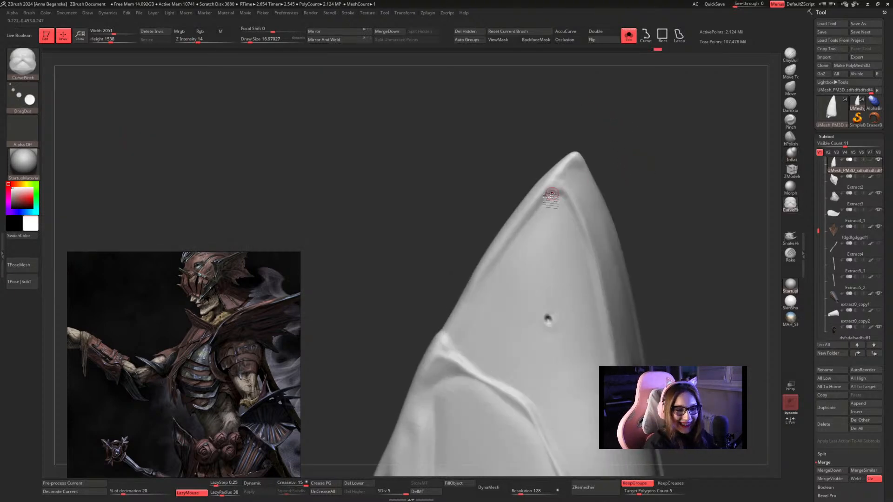
{"action": "mouse_move", "coordinate": [542, 201]}
{"action": "left_mouse_down"}
{"action": "mouse_move", "coordinate": [568, 199]}
{"action": "mouse_move", "coordinate": [582, 219]}
{"action": "left_mouse_up"}
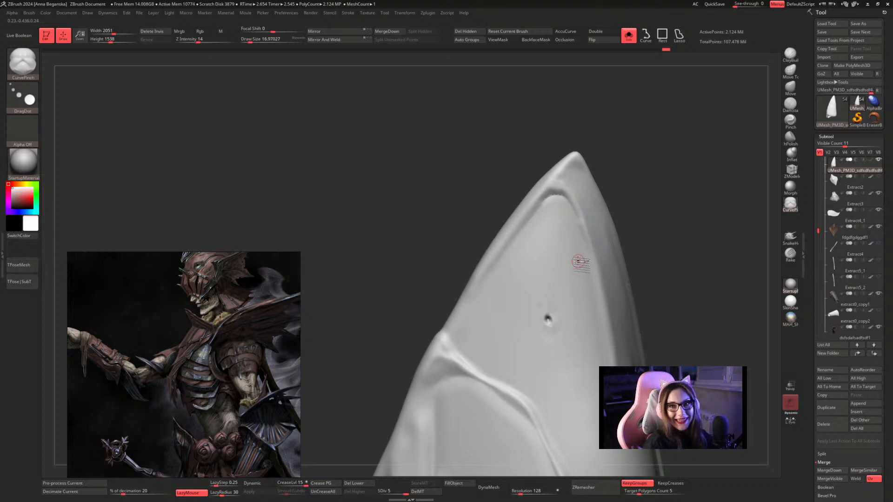
Flatten and smooth the rim at the plate's tip with hPolish at a draw size of about 29.
{"action": "left_click", "coordinate": [790, 136]}
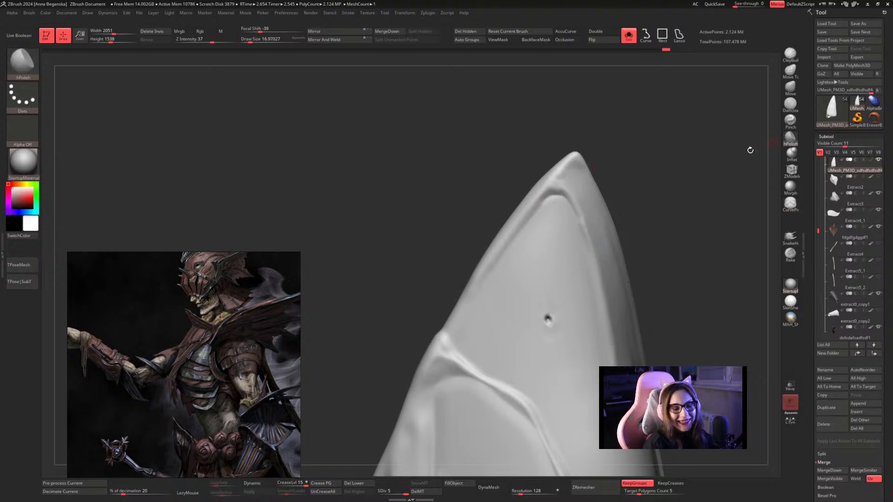
{"action": "left_click_drag", "start_coordinate": [750, 149], "coordinate": [598, 159]}
{"action": "key", "text": "space"}
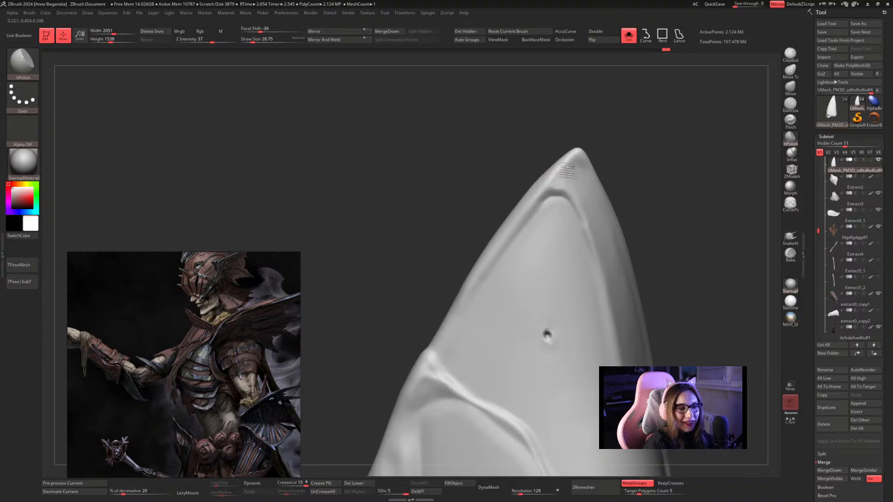
{"action": "key", "text": "shift"}
{"action": "mouse_move", "coordinate": [563, 173]}
{"action": "left_mouse_down", "text": "shift"}
{"action": "mouse_move", "coordinate": [563, 192]}
{"action": "mouse_move", "coordinate": [558, 183]}
{"action": "left_mouse_up", "text": "shift"}
{"action": "mouse_move", "coordinate": [669, 171]}
{"action": "left_mouse_down"}
{"action": "mouse_move", "coordinate": [680, 182]}
{"action": "mouse_move", "coordinate": [662, 191]}
{"action": "left_mouse_up"}
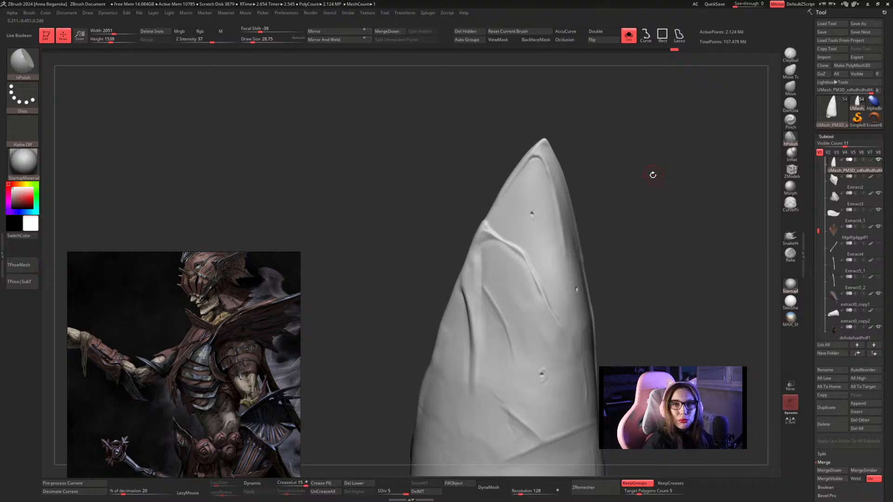
{"action": "left_click_drag", "start_coordinate": [406, 185], "coordinate": [360, 200]}
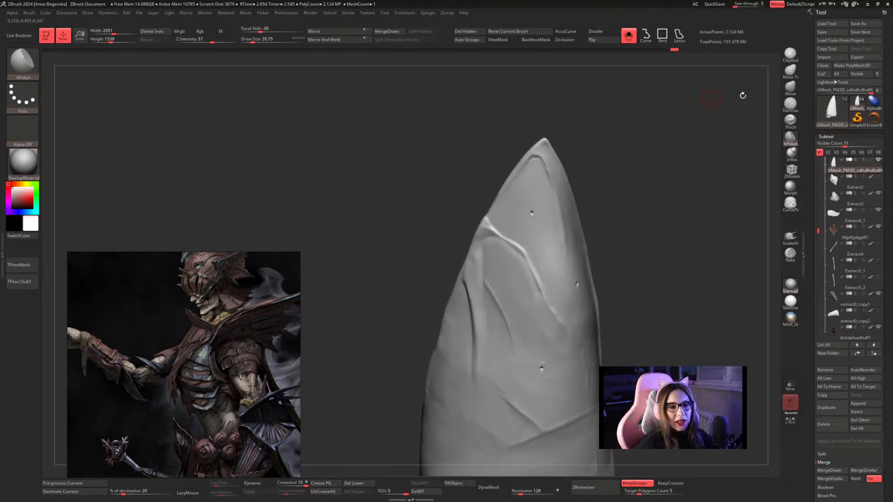
Save the tool over the existing file Undead_20 in the HP folder.
{"action": "left_click", "coordinate": [860, 24]}
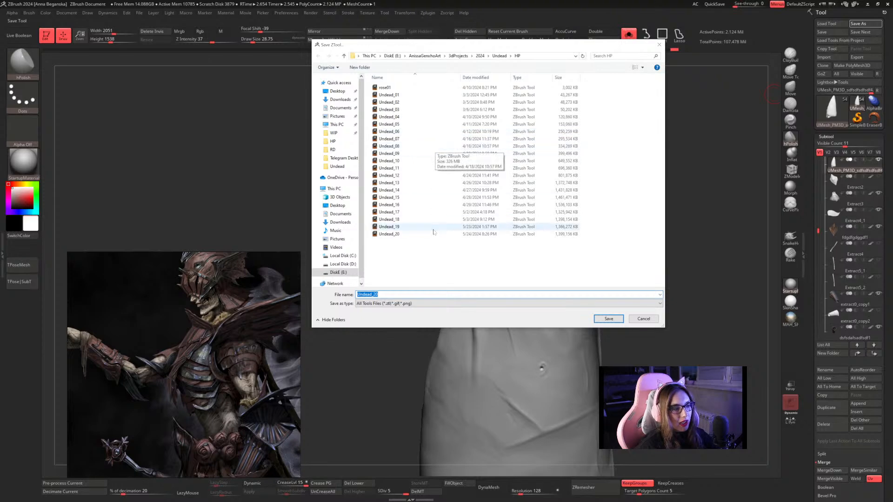
{"action": "left_click", "coordinate": [426, 235]}
{"action": "left_click", "coordinate": [609, 319]}
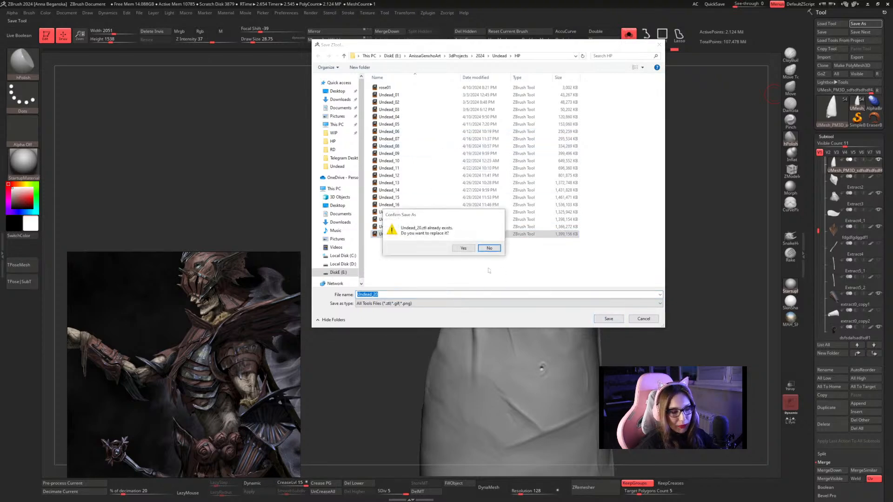
{"action": "left_click", "coordinate": [461, 248]}
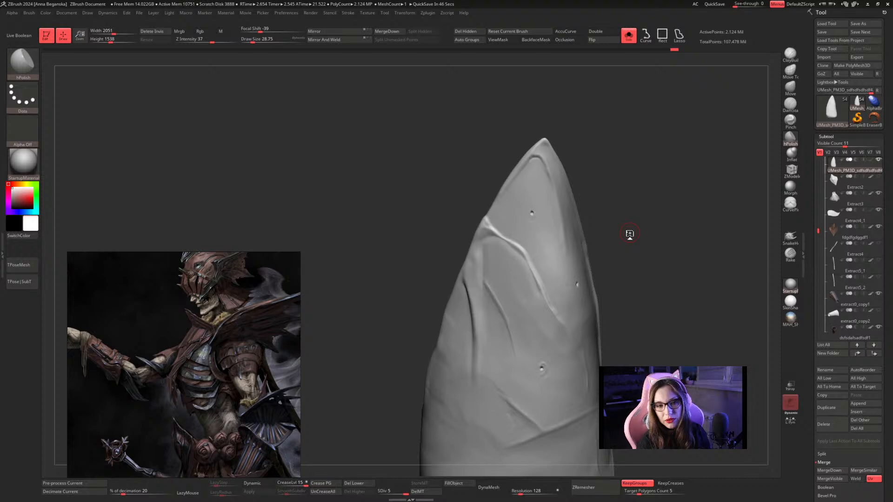
Try reshaping the ridge beside the upper pits with Move at a draw size of about 29.
{"action": "left_click", "coordinate": [790, 88]}
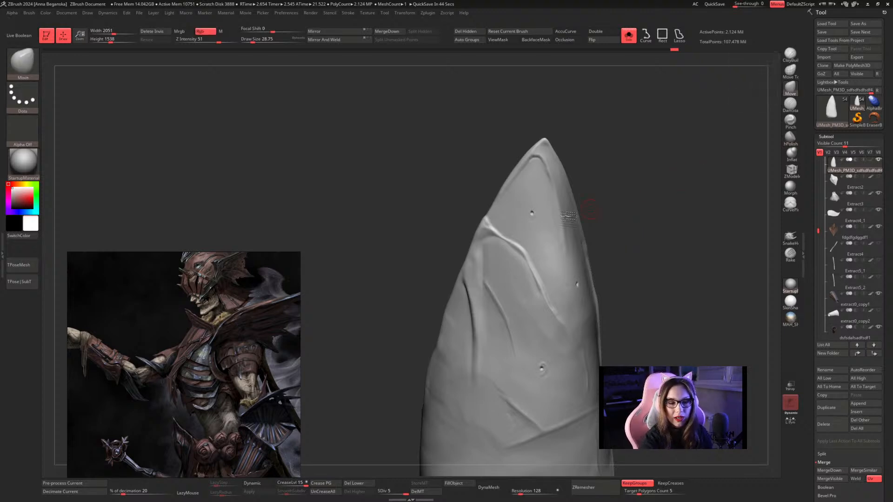
{"action": "left_click_drag", "start_coordinate": [553, 212], "coordinate": [578, 192]}
{"action": "key", "text": "ctrl+z"}
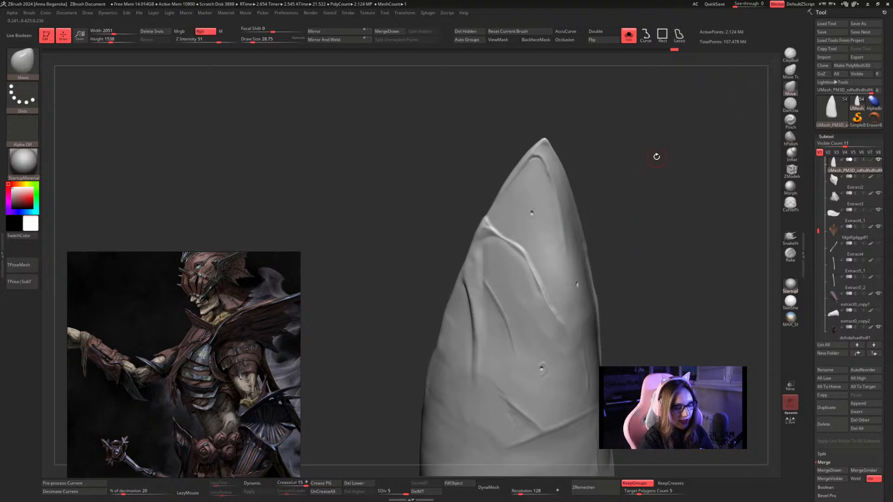
Try a ClayBuildup stroke and DamStandard grooves beside the plate's upper pits at a draw size of about 59, then undo them.
{"action": "key", "text": "space"}
{"action": "left_click_drag", "start_coordinate": [654, 161], "coordinate": [658, 161]}
{"action": "left_click", "coordinate": [790, 55]}
{"action": "mouse_move", "coordinate": [550, 236]}
{"action": "left_mouse_down"}
{"action": "mouse_move", "coordinate": [545, 255]}
{"action": "mouse_move", "coordinate": [562, 278]}
{"action": "left_mouse_up"}
{"action": "key", "text": "ctrl+z"}
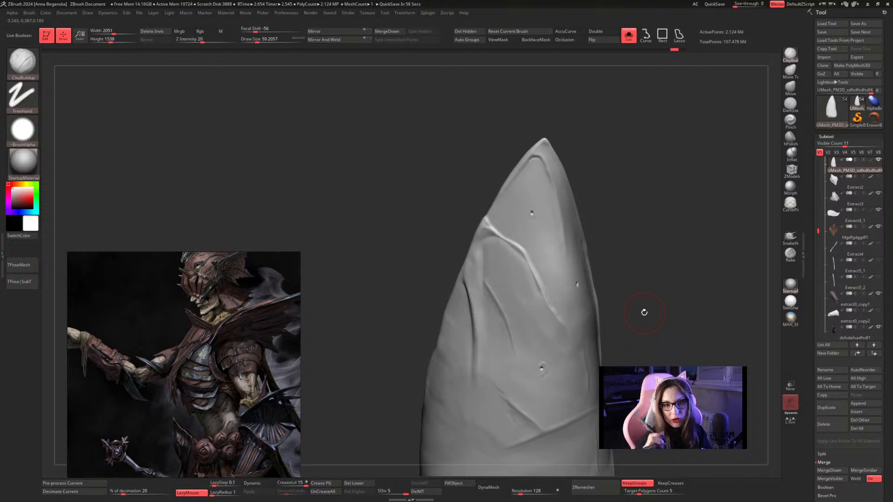
{"action": "left_click", "coordinate": [791, 104]}
{"action": "mouse_move", "coordinate": [556, 276]}
{"action": "left_mouse_down"}
{"action": "mouse_move", "coordinate": [546, 241]}
{"action": "mouse_move", "coordinate": [571, 200]}
{"action": "left_mouse_up"}
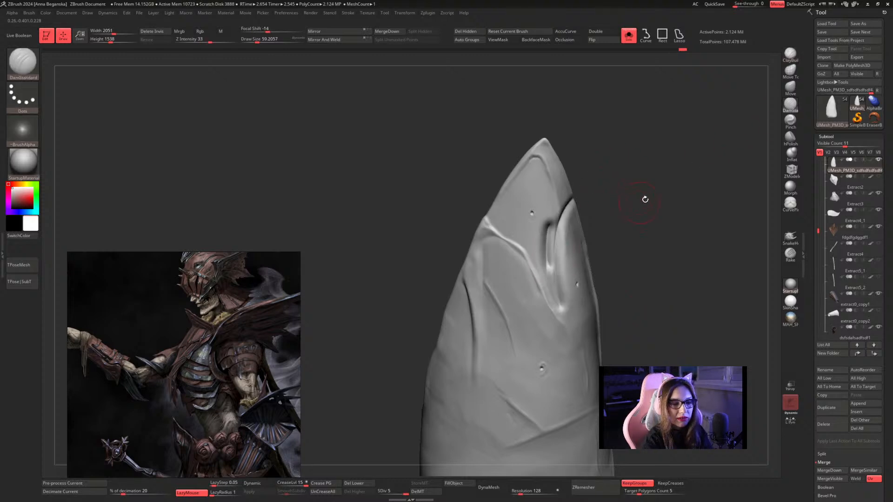
{"action": "key", "text": "ctrl+z"}
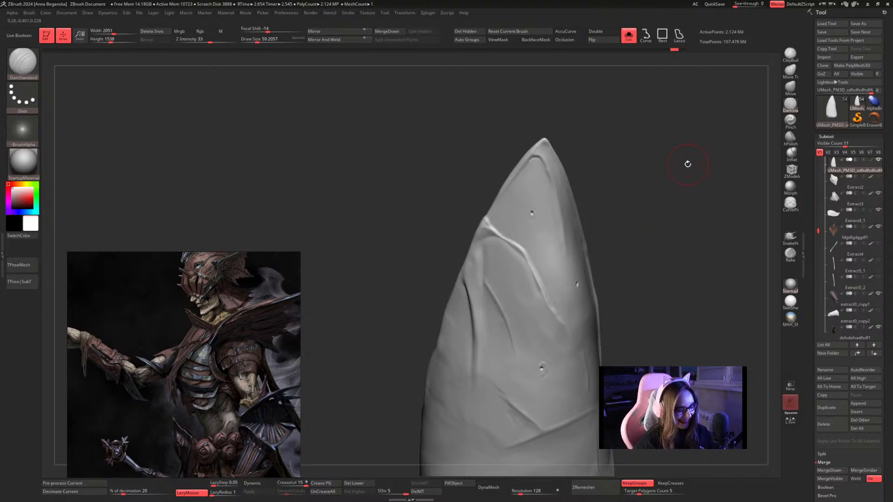
Switch to Photoshop and create a 544 x 877 pixel RGB document at 72 pixels per inch with a white background.
{"action": "key", "text": "super"}
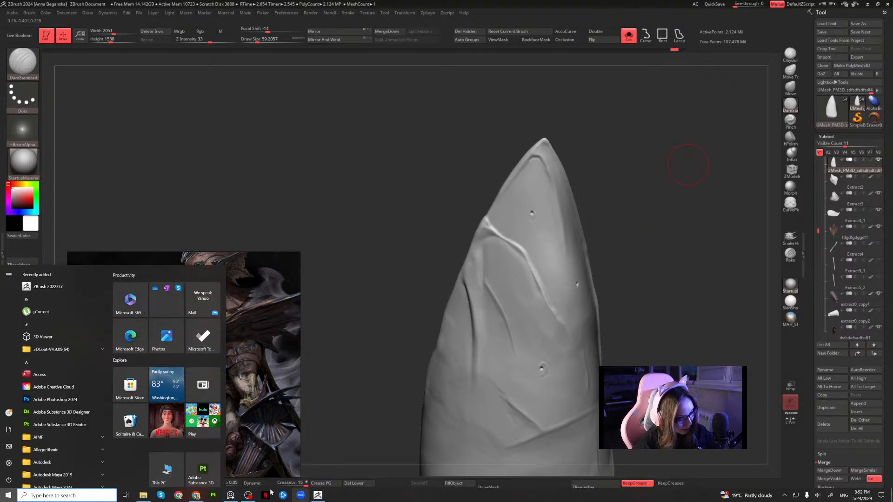
{"action": "left_click", "coordinate": [8, 495]}
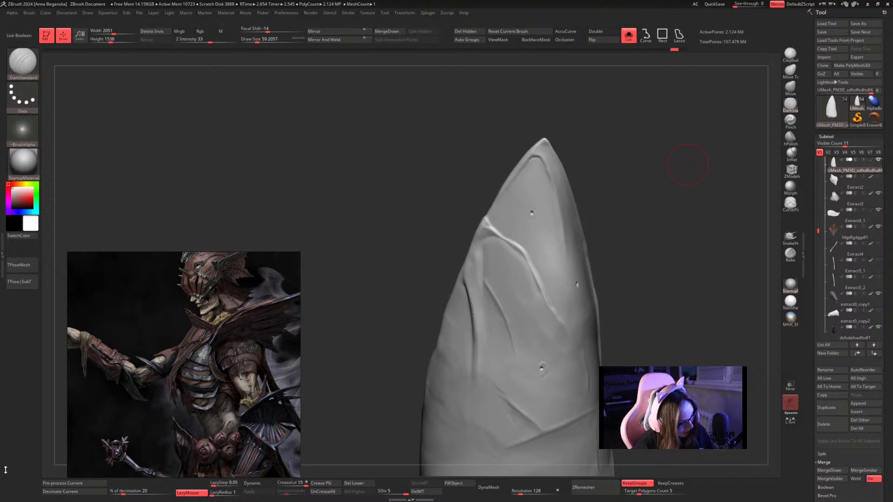
{"action": "key", "text": "super"}
{"action": "type", "text": "ph"}
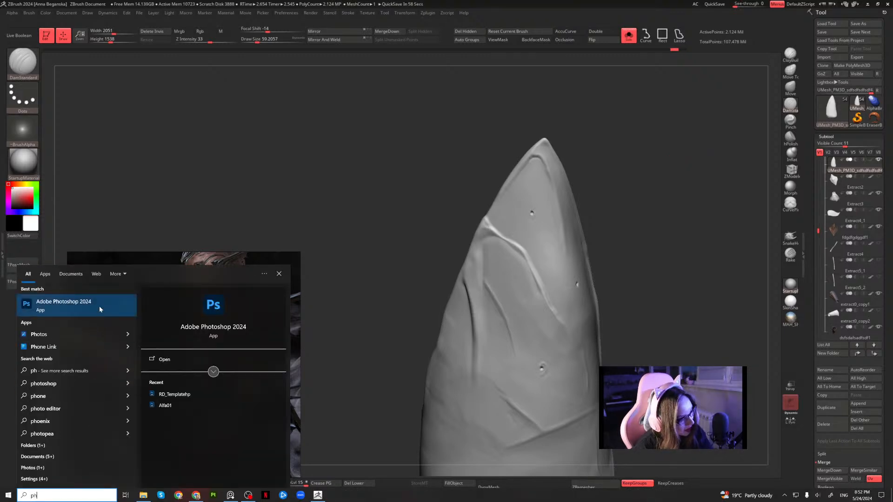
{"action": "left_click", "coordinate": [100, 308]}
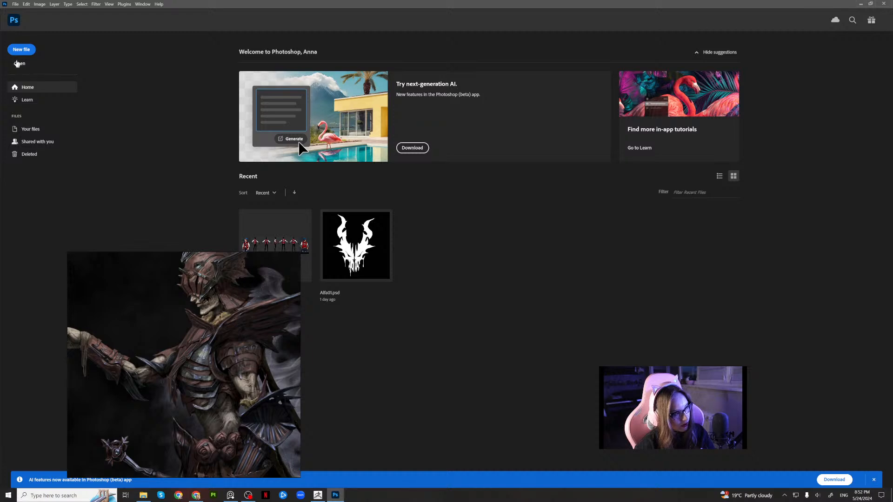
{"action": "key", "text": "ctrl+n"}
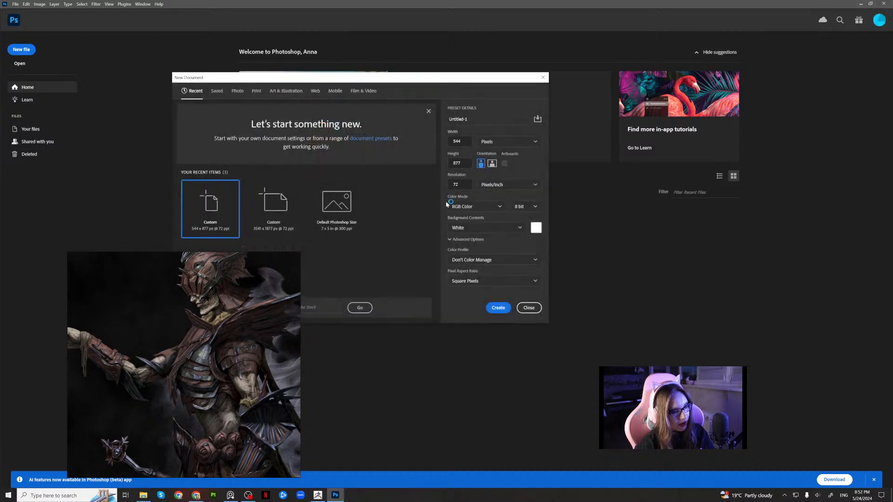
{"action": "left_click", "coordinate": [497, 310]}
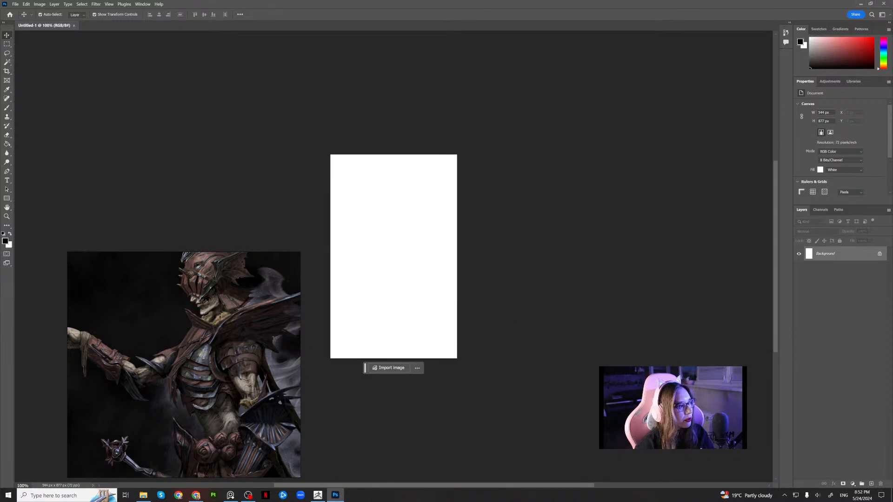
Crop the canvas to a centred square using the 1:1 ratio.
{"action": "left_click", "coordinate": [7, 72]}
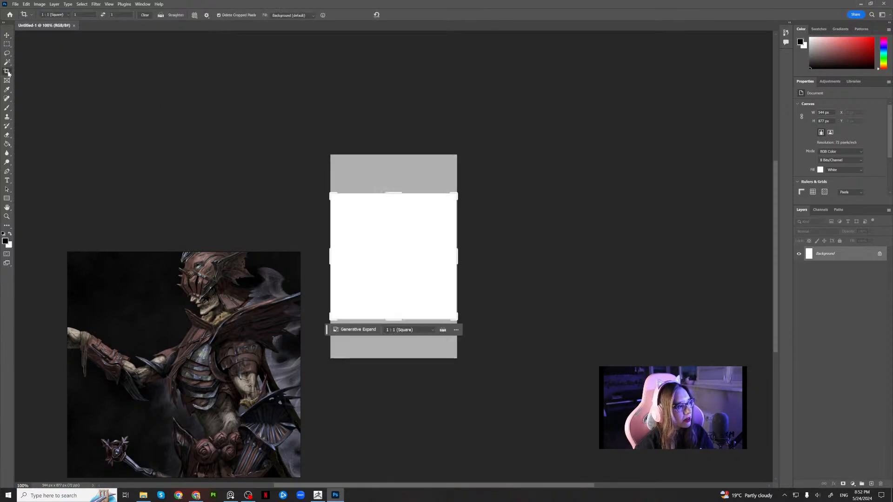
{"action": "left_click", "coordinate": [6, 35]}
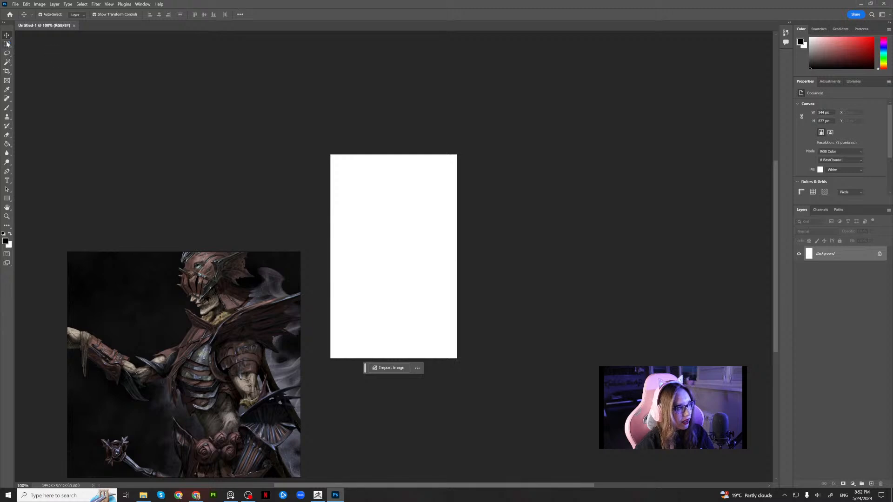
{"action": "left_click", "coordinate": [7, 72]}
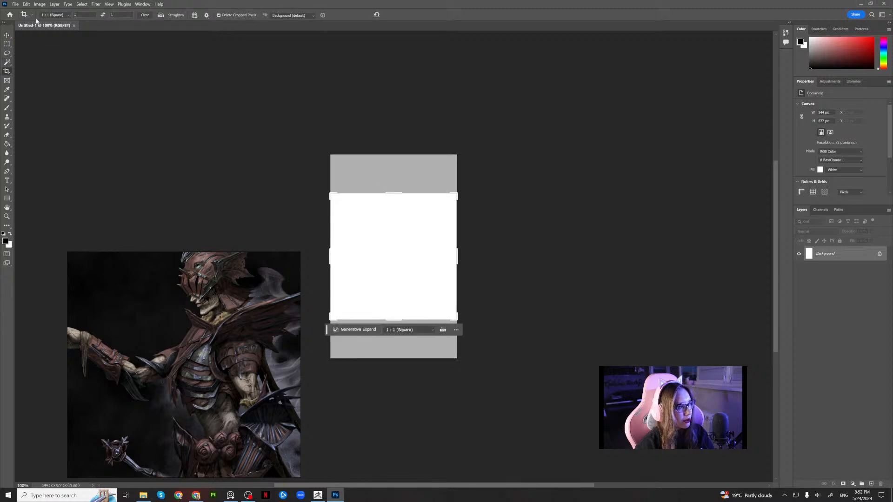
{"action": "left_click", "coordinate": [437, 239]}
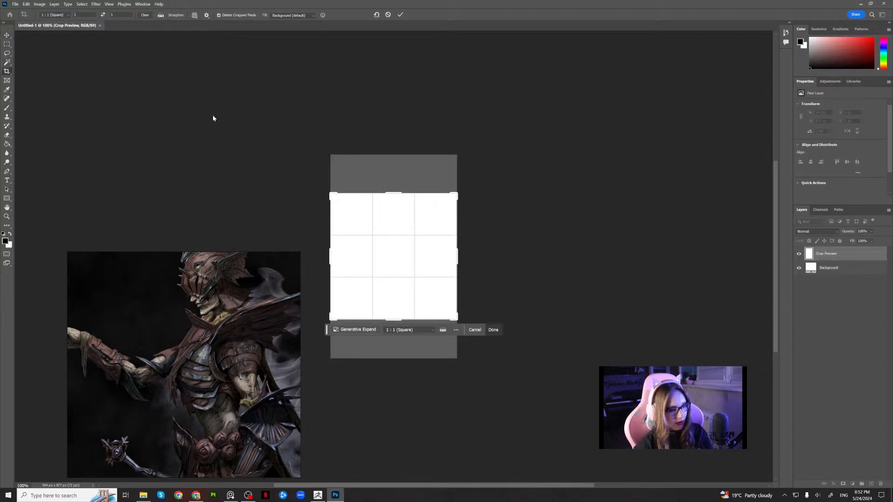
{"action": "left_click", "coordinate": [7, 35]}
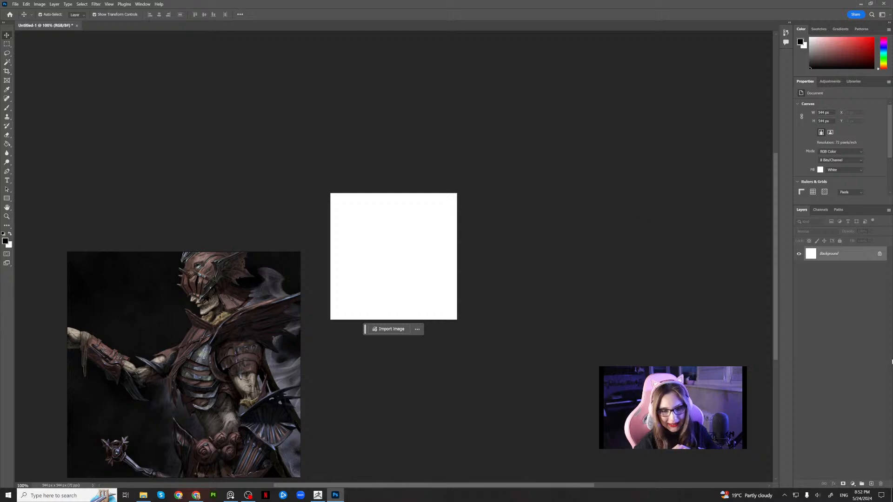
Add a layer above the background and fill it with black using the Paint Bucket.
{"action": "left_click", "coordinate": [872, 484]}
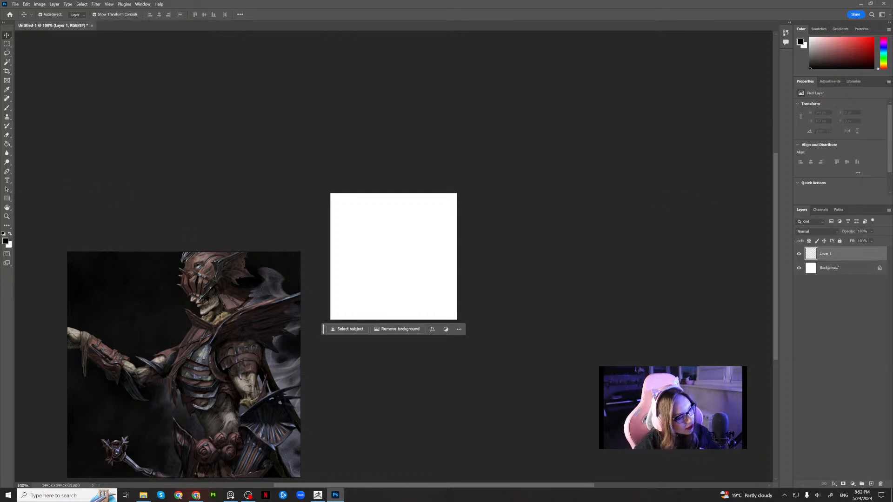
{"action": "left_click", "coordinate": [5, 241]}
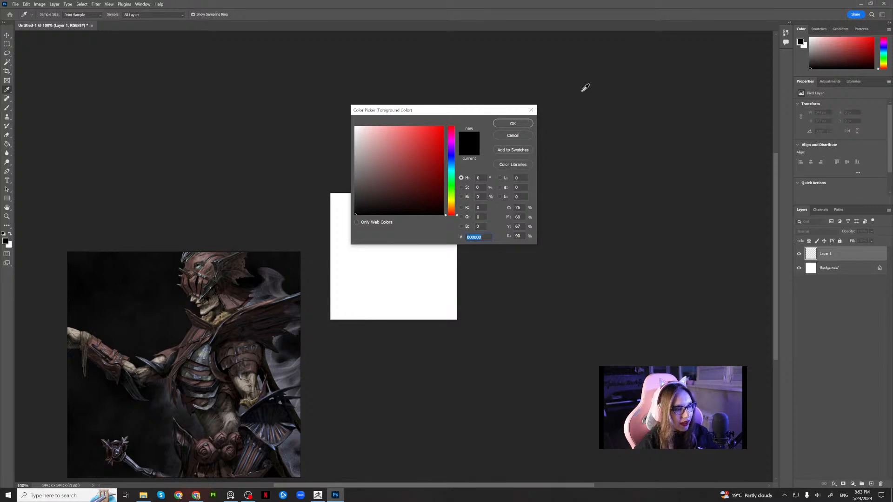
{"action": "left_click", "coordinate": [526, 124]}
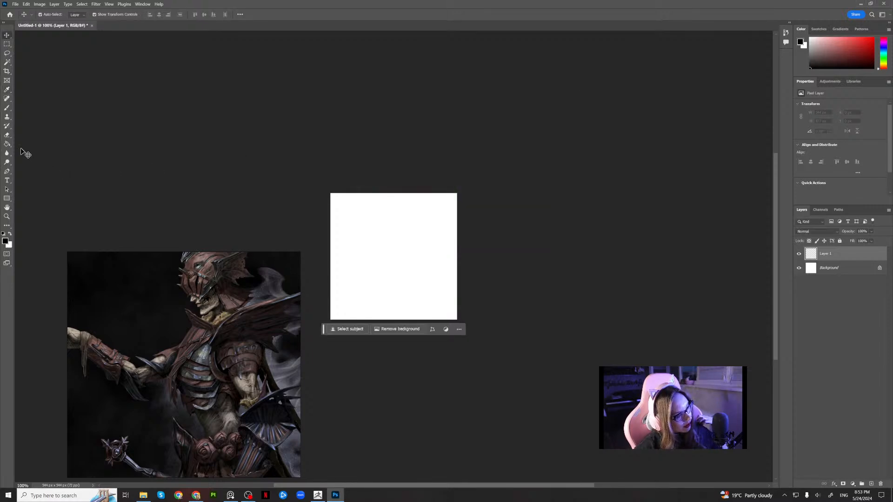
{"action": "left_click", "coordinate": [7, 144]}
{"action": "left_click", "coordinate": [374, 248]}
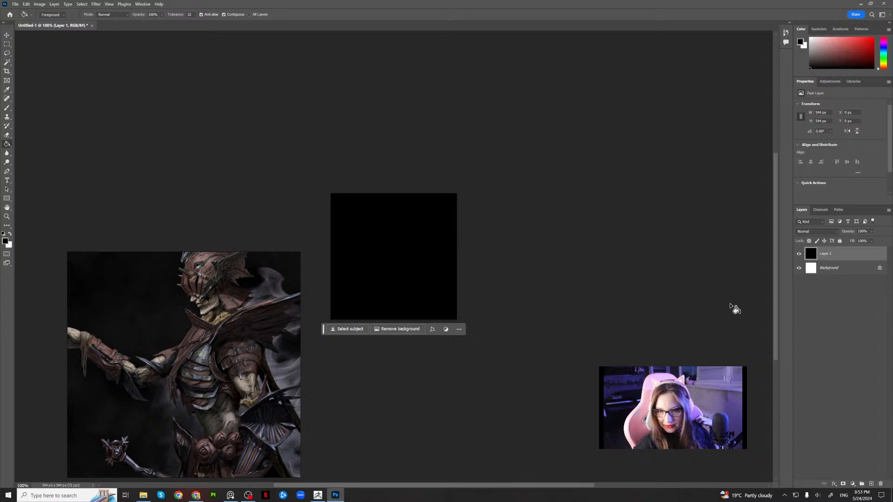
Add another empty layer above the black one and set up the Brush tool with white as the foreground colour.
{"action": "left_click", "coordinate": [871, 484]}
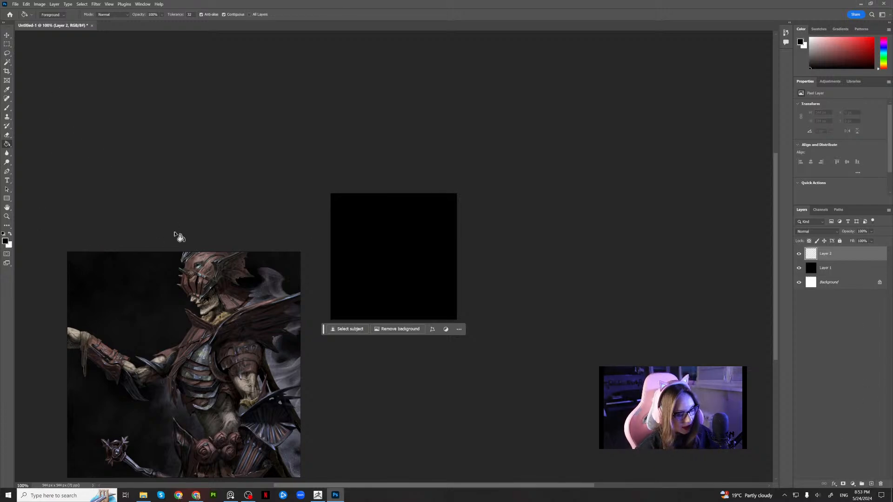
{"action": "left_click", "coordinate": [7, 107]}
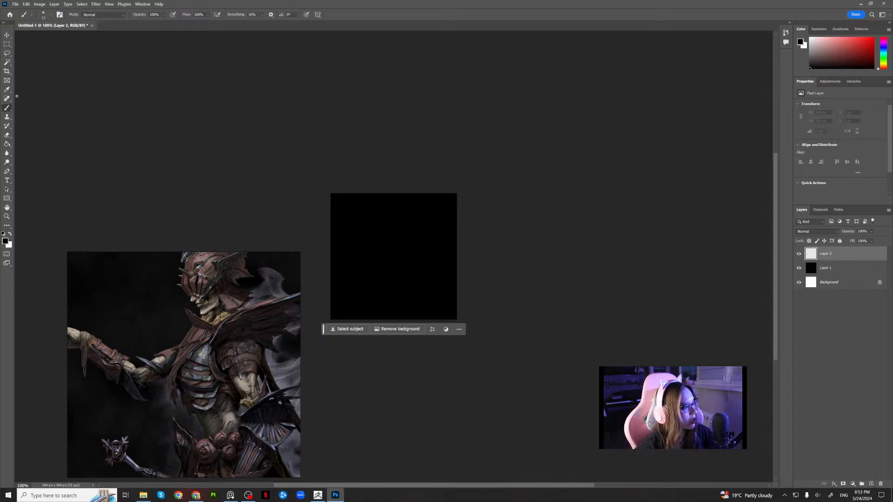
{"action": "left_click", "coordinate": [10, 235]}
{"action": "left_click", "coordinate": [5, 241]}
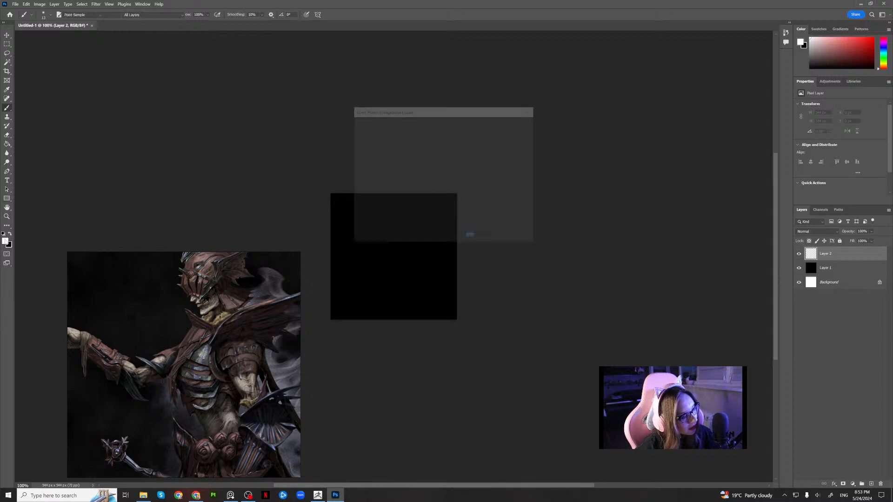
{"action": "left_click", "coordinate": [518, 125]}
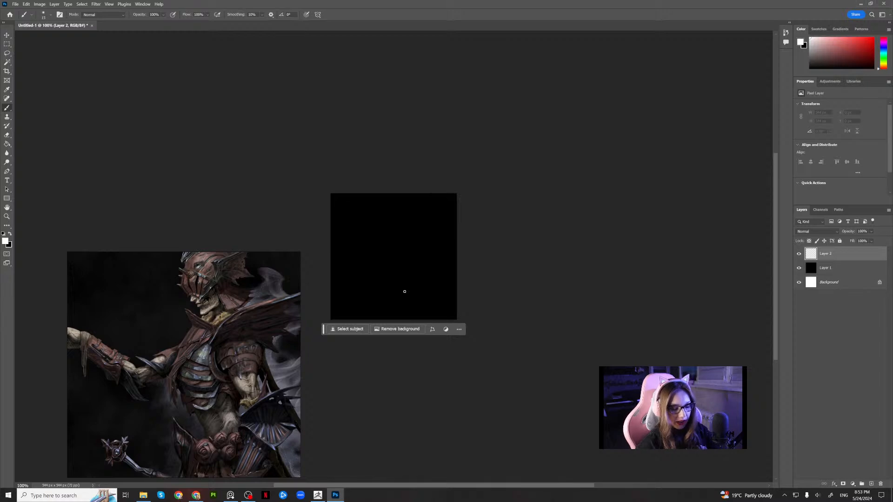
Move the floating concept painting clear of the canvas and paint a filled white heart in the canvas's upper right with a small soft brush.
{"action": "key", "text": "bracketright"}
{"action": "key", "text": "bracketright"}
{"action": "key", "text": "bracketright"}
{"action": "key", "text": "bracketright"}
{"action": "key", "text": "bracketright"}
{"action": "key", "text": "bracketright"}
{"action": "key", "text": "bracketright"}
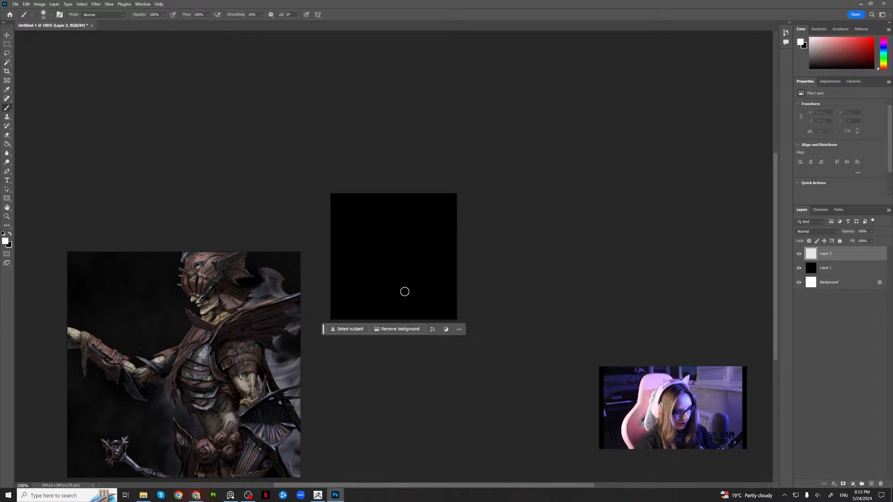
{"action": "key", "text": "ctrl+plus"}
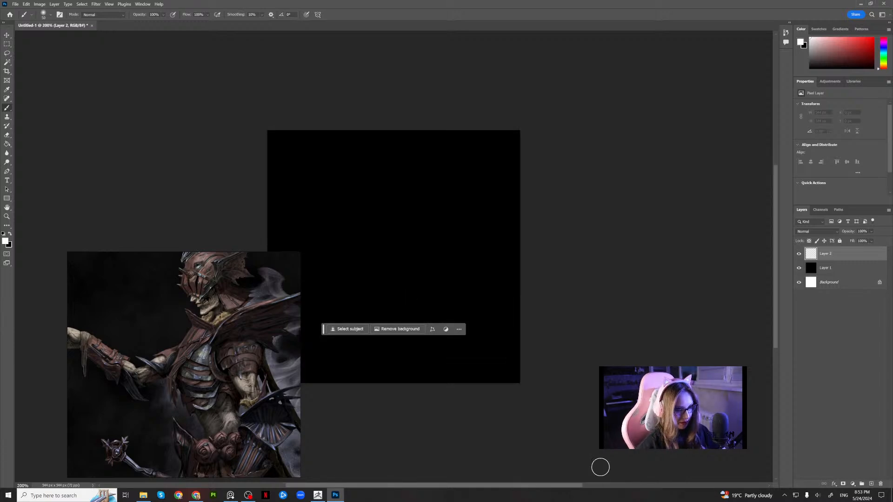
{"action": "left_click_drag", "start_coordinate": [266, 342], "coordinate": [220, 330]}
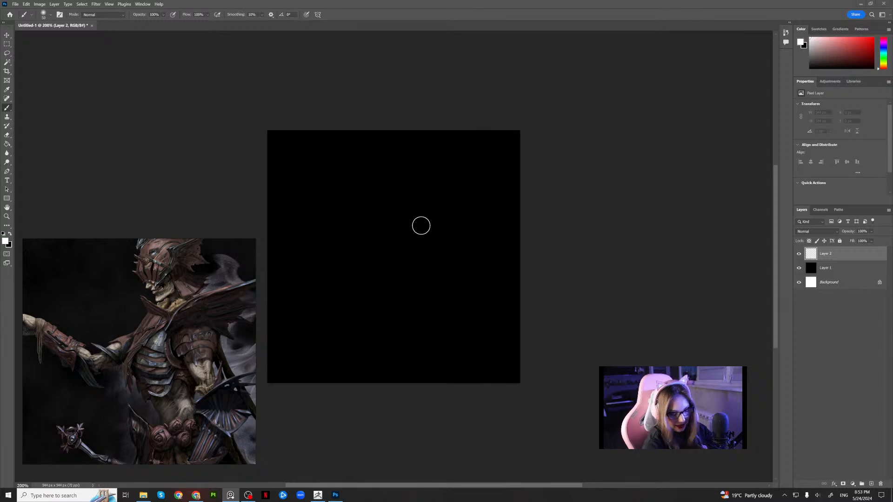
{"action": "left_click", "coordinate": [432, 216]}
{"action": "key", "text": "bracketleft"}
{"action": "key", "text": "bracketleft"}
{"action": "key", "text": "bracketleft"}
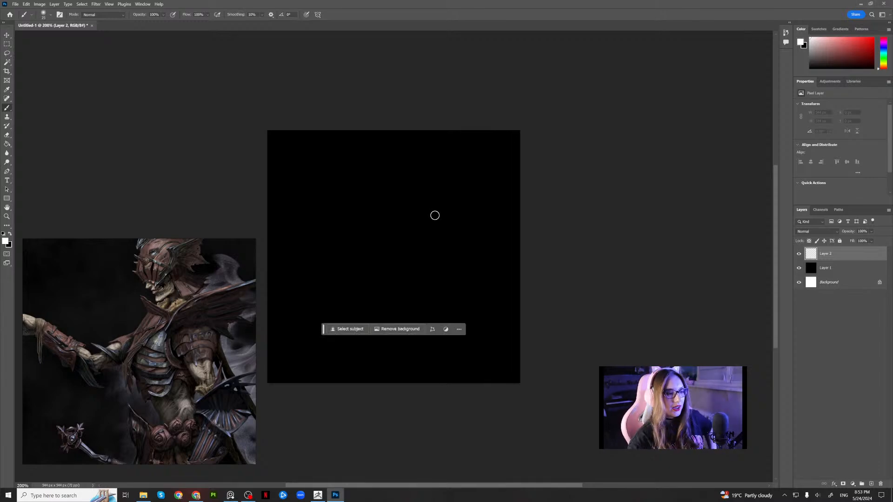
{"action": "mouse_move", "coordinate": [460, 186]}
{"action": "left_mouse_down"}
{"action": "mouse_move", "coordinate": [478, 229]}
{"action": "mouse_move", "coordinate": [470, 177]}
{"action": "mouse_move", "coordinate": [470, 188]}
{"action": "mouse_move", "coordinate": [450, 183]}
{"action": "left_mouse_up"}
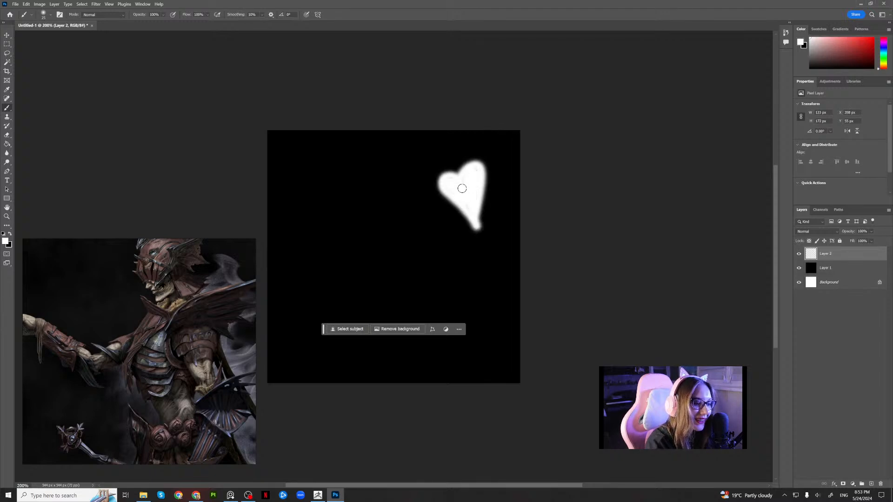
Paint a filled white star near the canvas centre and a smiley with two eye strokes in its upper left.
{"action": "mouse_move", "coordinate": [420, 236]}
{"action": "left_mouse_down"}
{"action": "mouse_move", "coordinate": [412, 286]}
{"action": "mouse_move", "coordinate": [445, 275]}
{"action": "left_mouse_up"}
{"action": "mouse_move", "coordinate": [393, 267]}
{"action": "left_mouse_down"}
{"action": "mouse_move", "coordinate": [433, 247]}
{"action": "mouse_move", "coordinate": [417, 272]}
{"action": "mouse_move", "coordinate": [420, 228]}
{"action": "mouse_move", "coordinate": [421, 265]}
{"action": "left_mouse_up"}
{"action": "mouse_move", "coordinate": [328, 180]}
{"action": "left_mouse_down"}
{"action": "mouse_move", "coordinate": [329, 212]}
{"action": "mouse_move", "coordinate": [353, 214]}
{"action": "mouse_move", "coordinate": [303, 232]}
{"action": "left_mouse_up"}
{"action": "mouse_move", "coordinate": [366, 219]}
{"action": "left_mouse_down"}
{"action": "mouse_move", "coordinate": [346, 228]}
{"action": "mouse_move", "coordinate": [375, 207]}
{"action": "mouse_move", "coordinate": [309, 242]}
{"action": "left_mouse_up"}
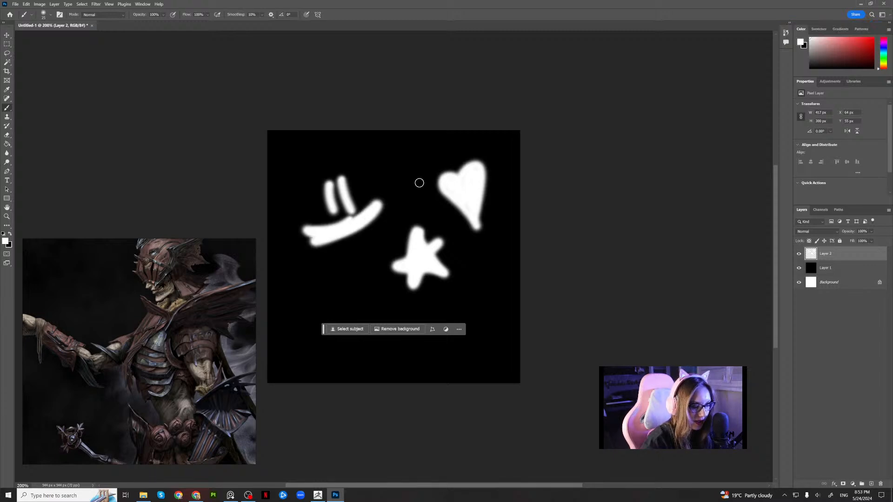
Hide the contextual task bar and handwrite the word hello in white below the painted shapes.
{"action": "left_click", "coordinate": [460, 329]}
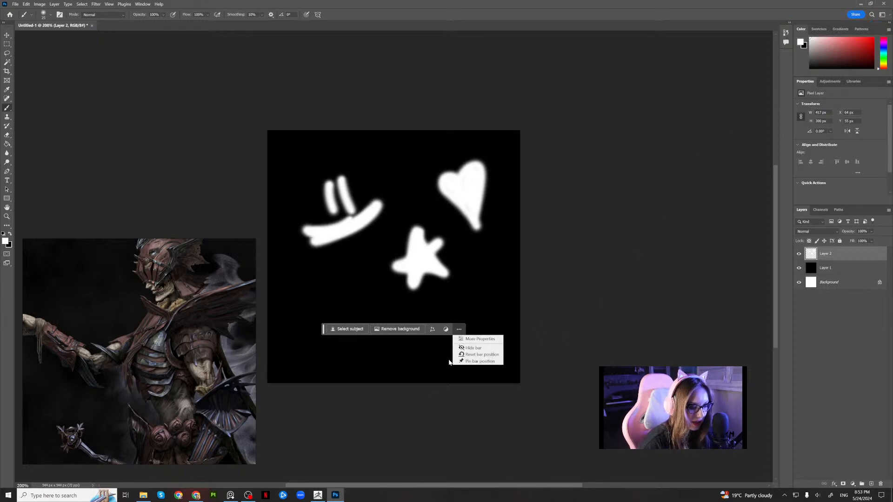
{"action": "left_click", "coordinate": [459, 331]}
{"action": "left_click", "coordinate": [459, 331]}
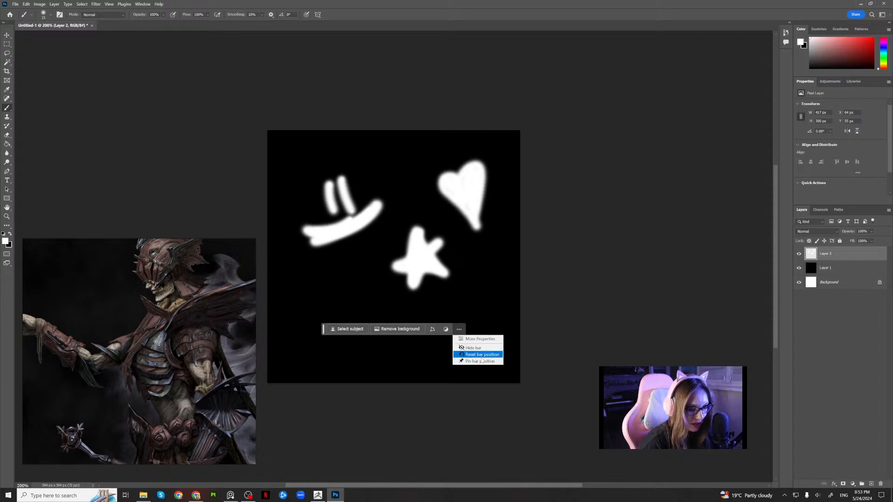
{"action": "left_click", "coordinate": [471, 347]}
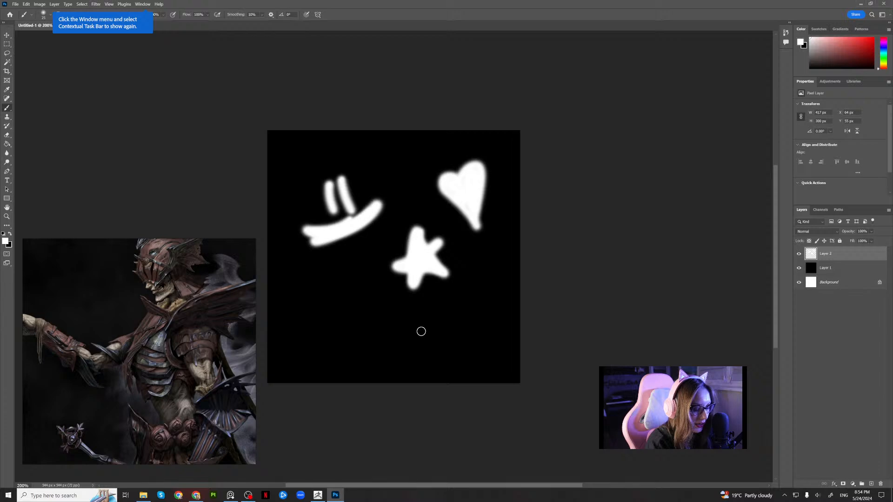
{"action": "mouse_move", "coordinate": [315, 313]}
{"action": "left_mouse_down"}
{"action": "mouse_move", "coordinate": [338, 356]}
{"action": "mouse_move", "coordinate": [361, 355]}
{"action": "mouse_move", "coordinate": [384, 319]}
{"action": "mouse_move", "coordinate": [409, 343]}
{"action": "mouse_move", "coordinate": [449, 336]}
{"action": "mouse_move", "coordinate": [442, 358]}
{"action": "left_mouse_up"}
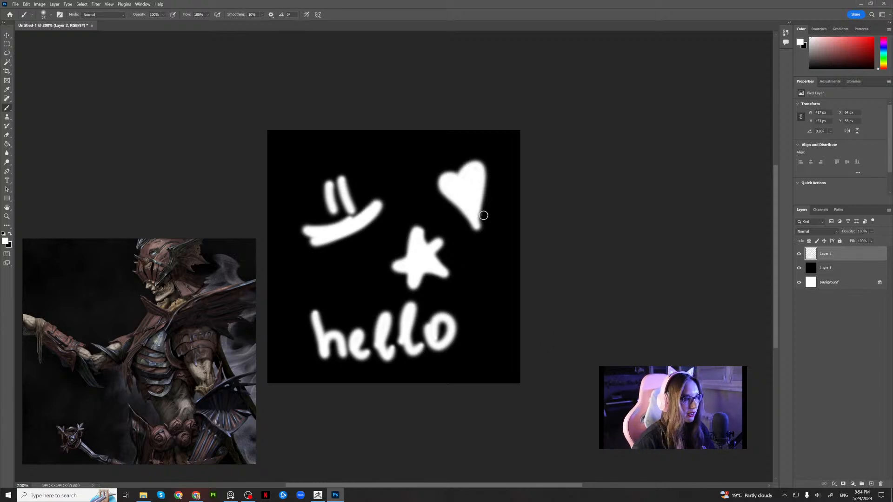
Save the painted image to the Desktop as a Photoshop PSD under a random-letter file name, keeping Maximize Compatibility on.
{"action": "left_click", "coordinate": [15, 4]}
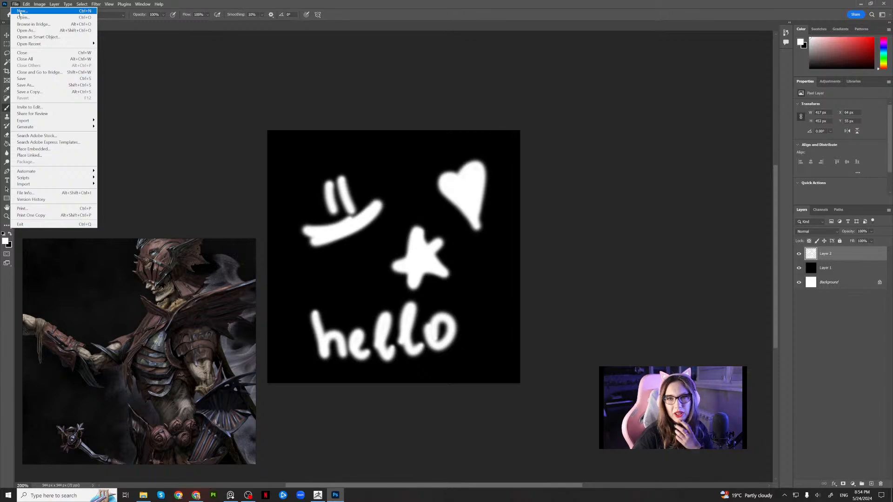
{"action": "left_click", "coordinate": [40, 85]}
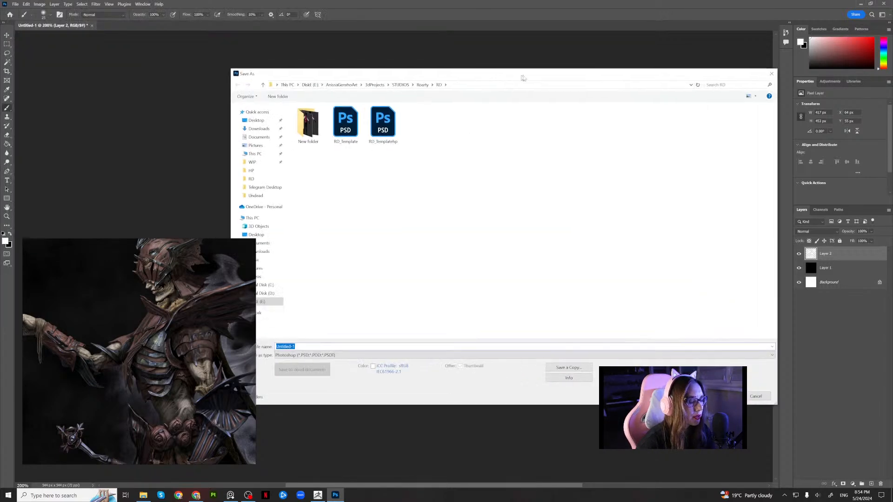
{"action": "left_click", "coordinate": [284, 80]}
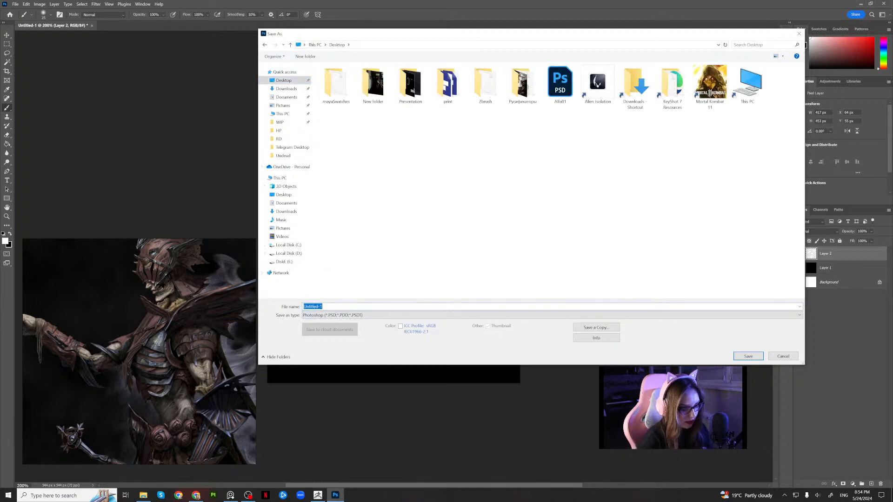
{"action": "type", "text": "sfgsdfgdfsgdfsgjmm"}
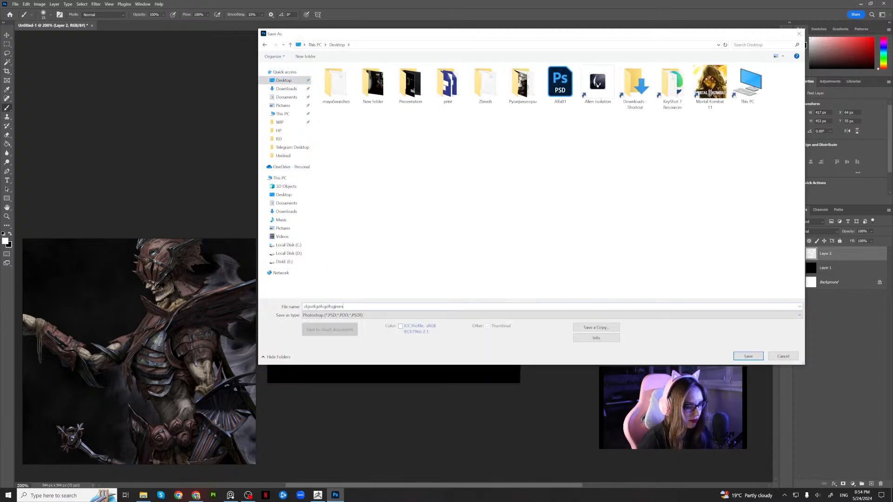
{"action": "type", "text": "vxszsddfghghj"}
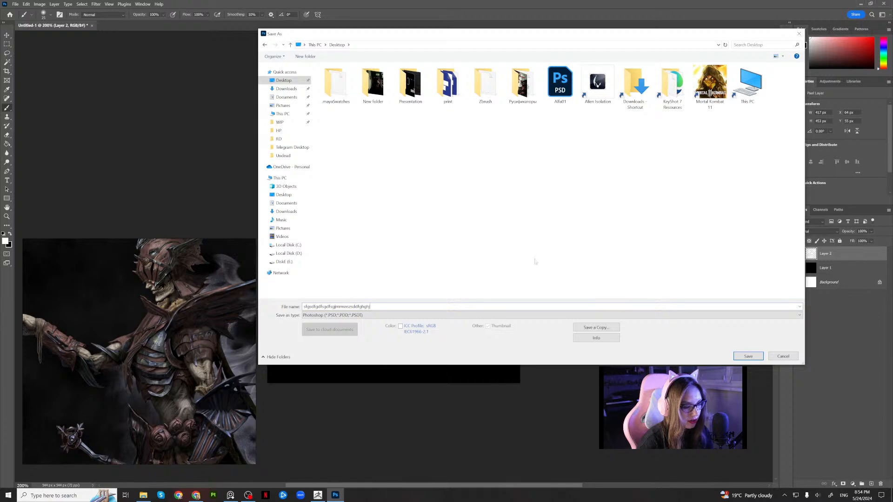
{"action": "type", "text": "vxsdfjn"}
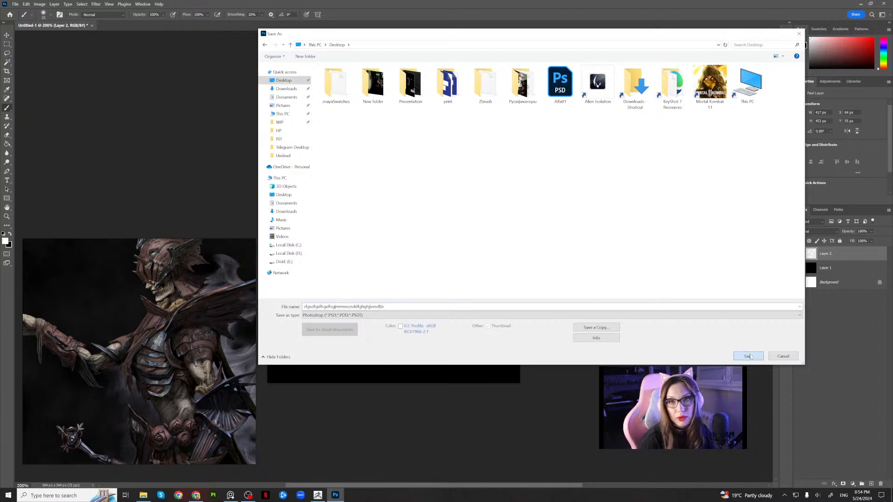
{"action": "left_click", "coordinate": [748, 357]}
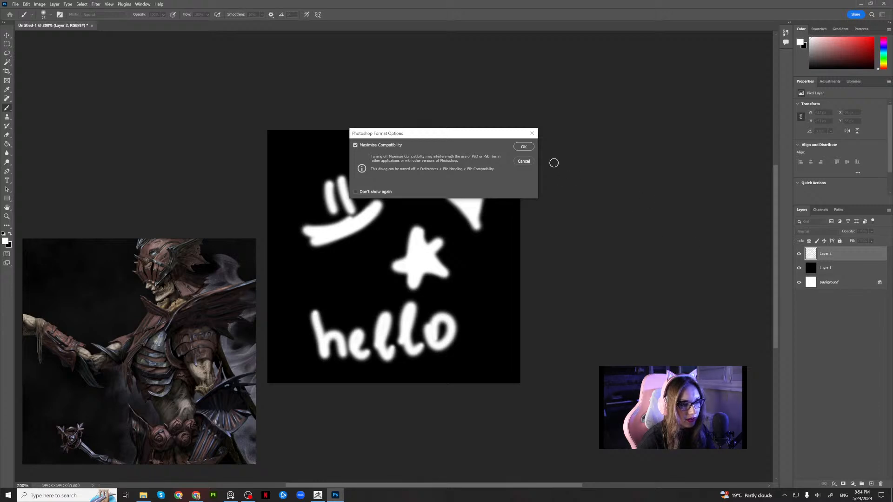
{"action": "left_click", "coordinate": [524, 147]}
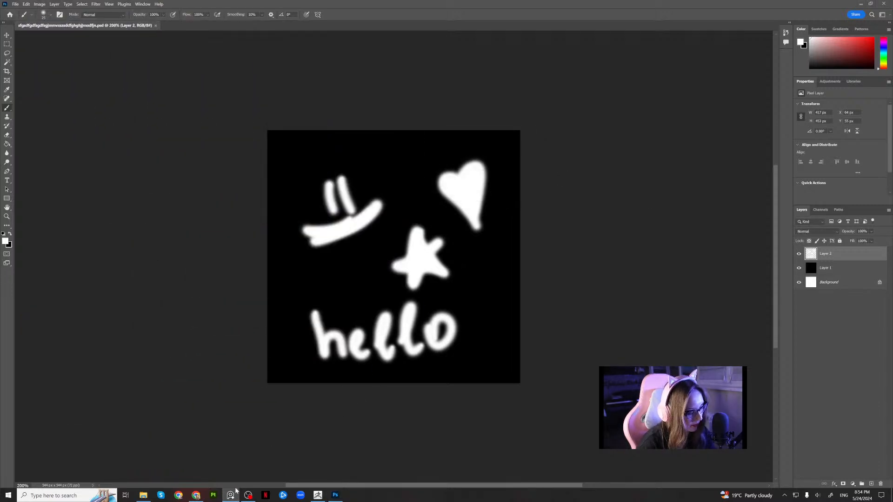
Switch to ZBrush and make Standard the active sculpting brush.
{"action": "left_click", "coordinate": [317, 495]}
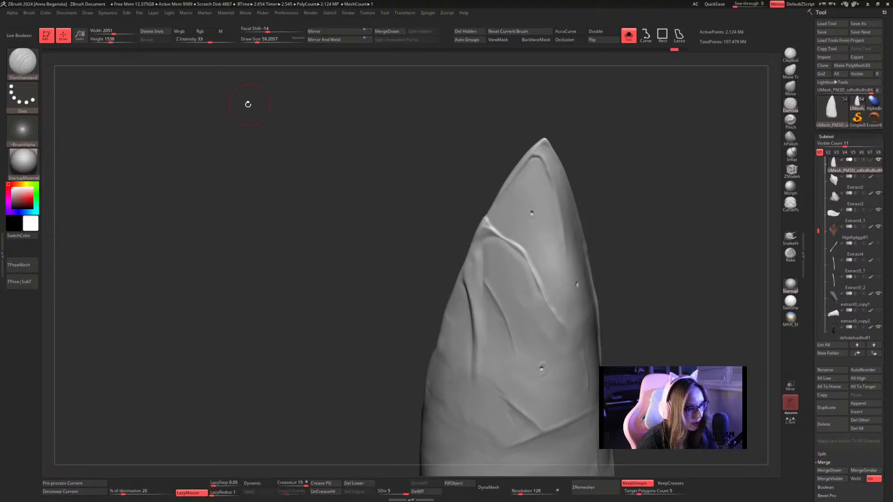
{"action": "left_click", "coordinate": [30, 127]}
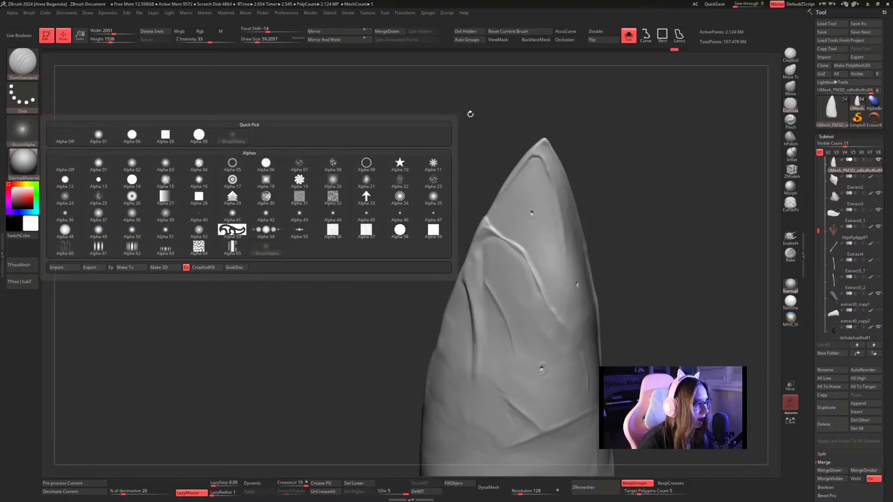
{"action": "left_click", "coordinate": [16, 69]}
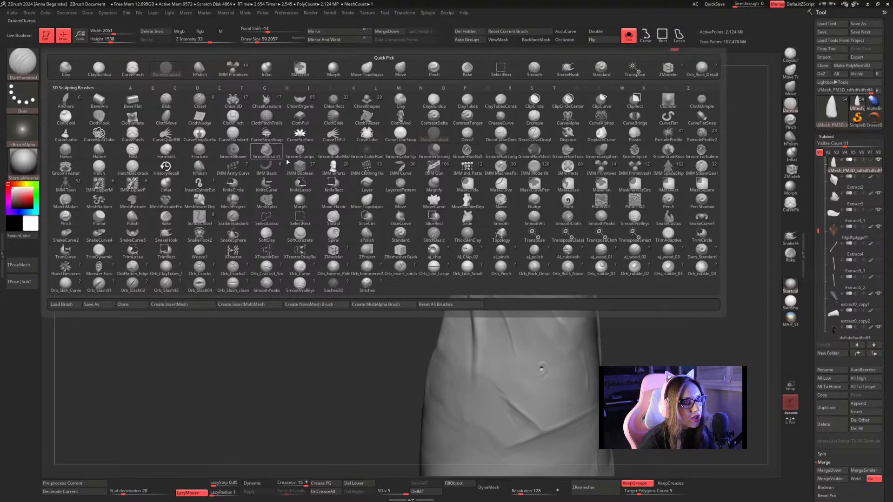
{"action": "key", "text": "s"}
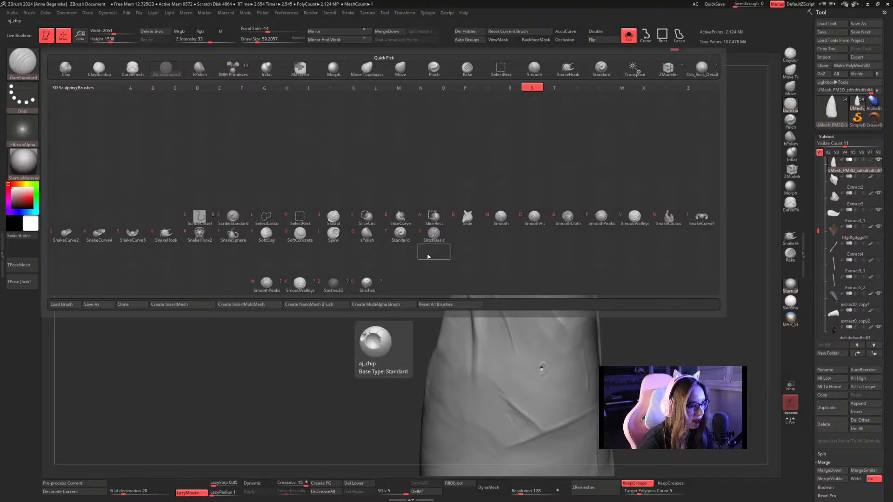
{"action": "left_click", "coordinate": [400, 234]}
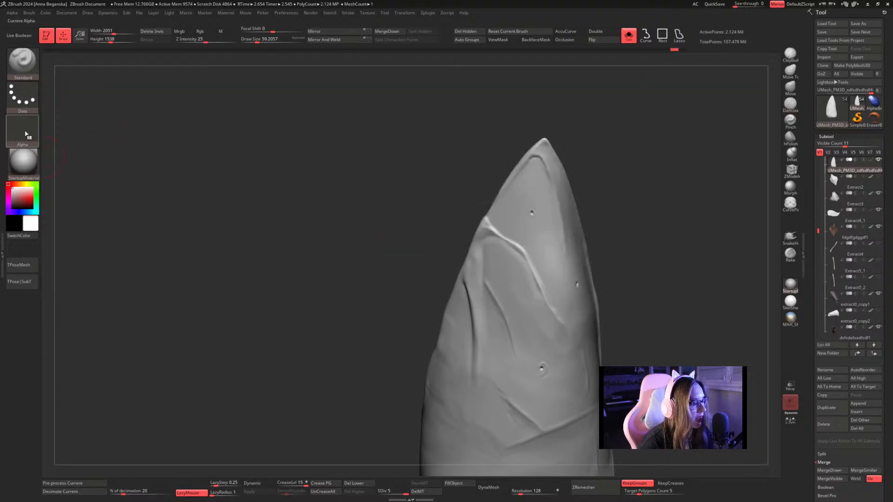
Import the newly saved PSD from the Desktop as the brush alpha and set the stroke type to DragRect.
{"action": "left_click", "coordinate": [22, 130]}
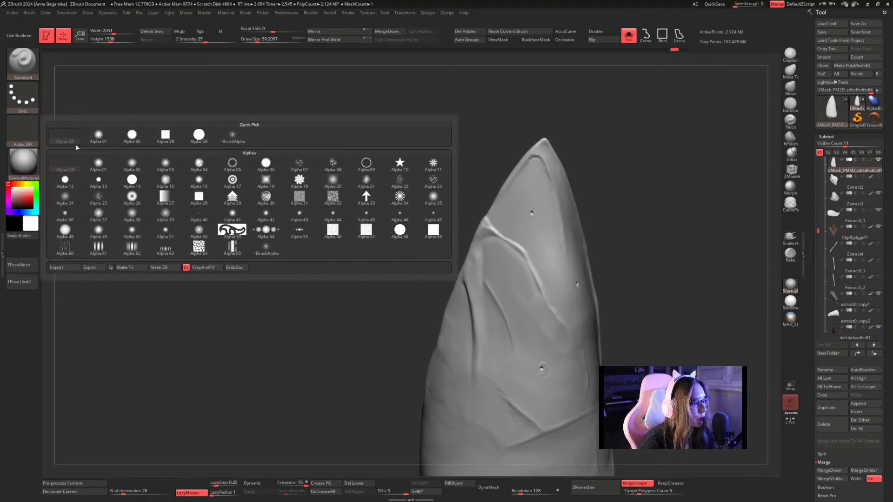
{"action": "left_click", "coordinate": [56, 268]}
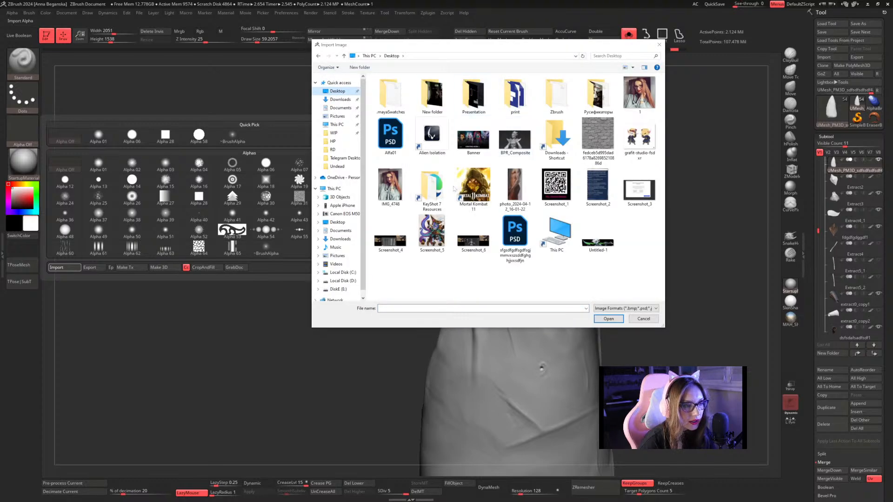
{"action": "double_click", "coordinate": [515, 230]}
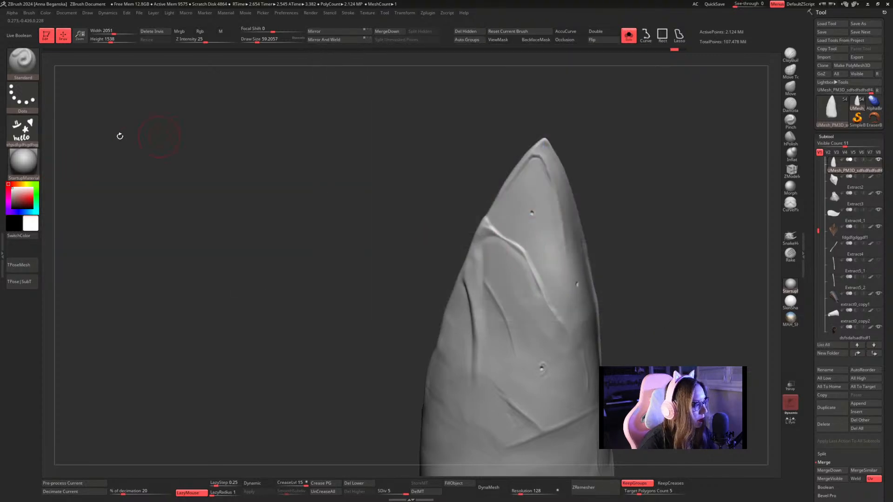
{"action": "left_click", "coordinate": [23, 97]}
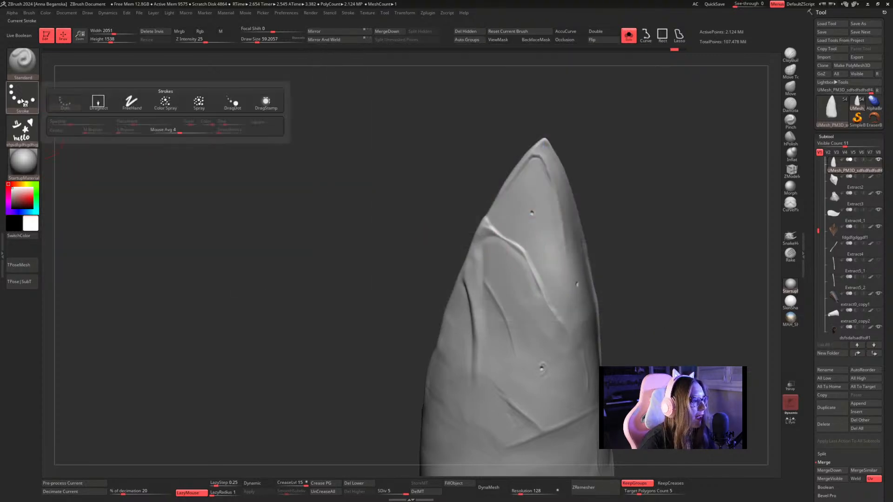
{"action": "left_click", "coordinate": [99, 102]}
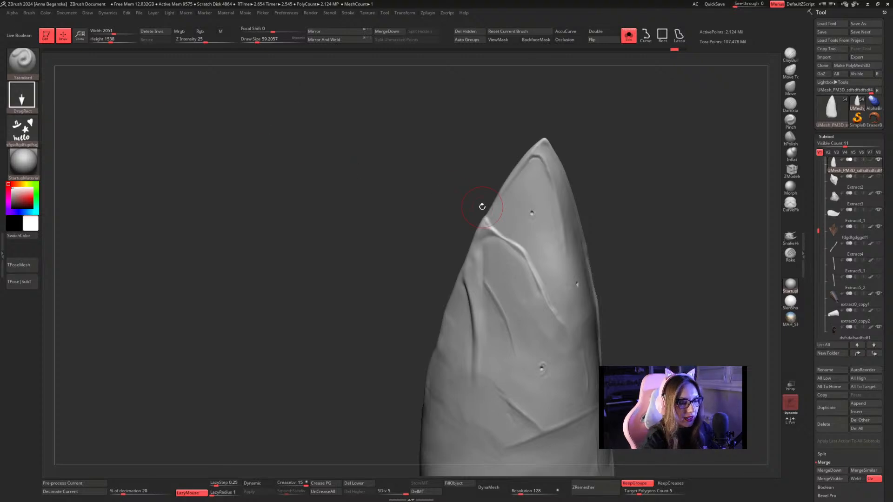
Try one alpha stamp on the isolated pointed piece, undo it, and set Focal Shift to -100 and Draw Size to about 22.
{"action": "left_click_drag", "start_coordinate": [551, 260], "coordinate": [557, 315]}
{"action": "key", "text": "ctrl+z"}
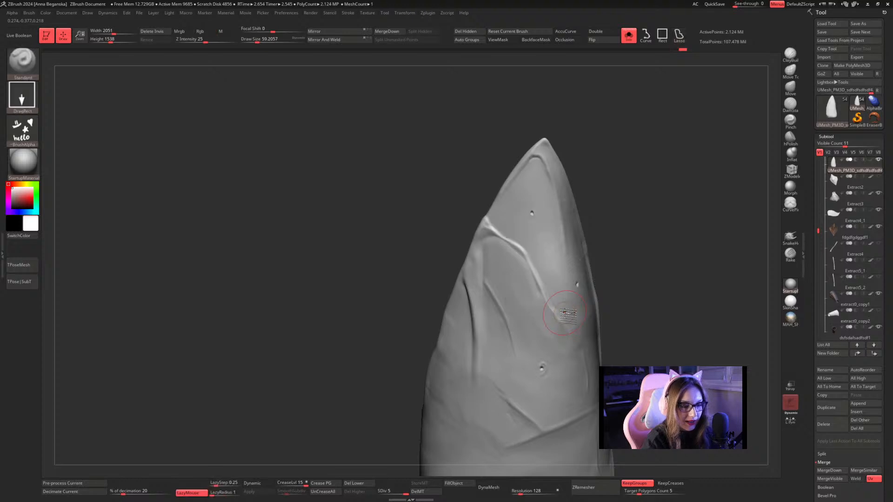
{"action": "right_click", "coordinate": [564, 313]}
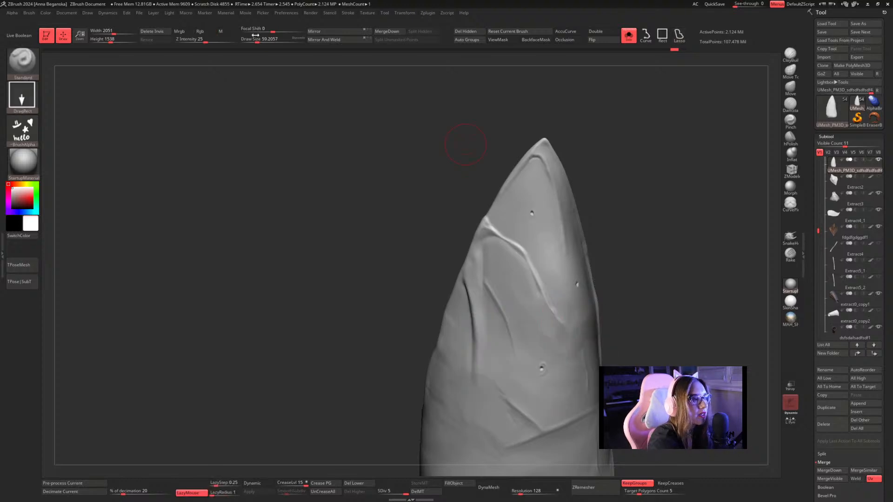
{"action": "mouse_move", "coordinate": [255, 35]}
{"action": "left_mouse_down"}
{"action": "mouse_move", "coordinate": [283, 30]}
{"action": "mouse_move", "coordinate": [230, 25]}
{"action": "left_mouse_up"}
{"action": "key", "text": "space"}
{"action": "left_click_drag", "start_coordinate": [631, 173], "coordinate": [626, 173]}
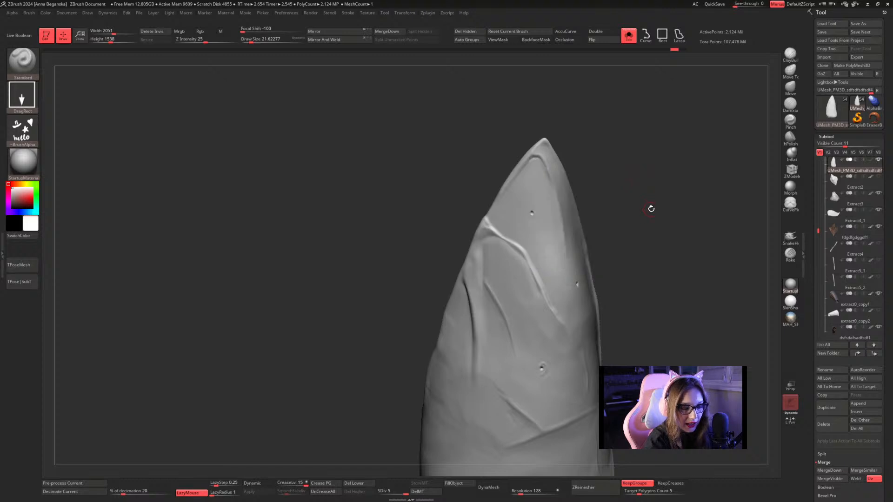
Stamp the hello, star, heart and smiley alpha near the wide rounded end of the pointed piece and undo the stamp.
{"action": "left_click_drag", "start_coordinate": [651, 209], "coordinate": [602, 151], "text": "alt"}
{"action": "left_click_drag", "start_coordinate": [622, 186], "coordinate": [605, 94], "text": "alt"}
{"action": "left_click_drag", "start_coordinate": [477, 333], "coordinate": [479, 392]}
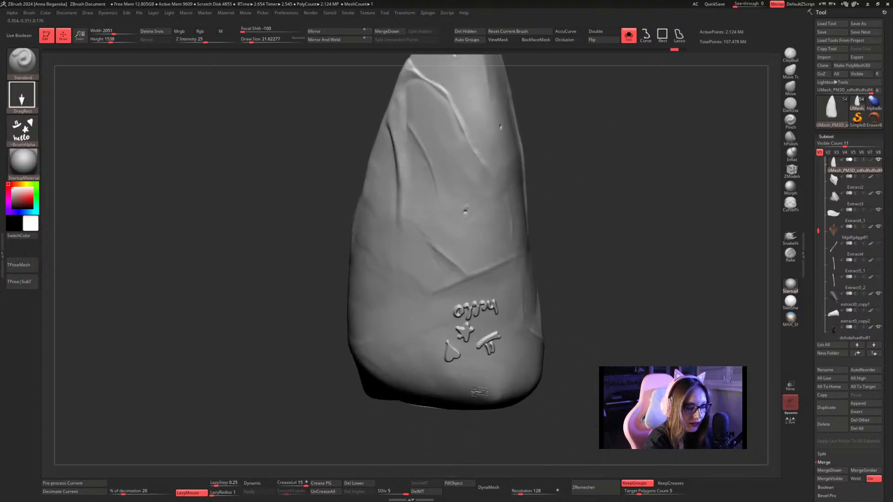
{"action": "mouse_move", "coordinate": [590, 291]}
{"action": "left_mouse_down"}
{"action": "mouse_move", "coordinate": [640, 140]}
{"action": "mouse_move", "coordinate": [614, 172]}
{"action": "mouse_move", "coordinate": [625, 216]}
{"action": "left_mouse_up"}
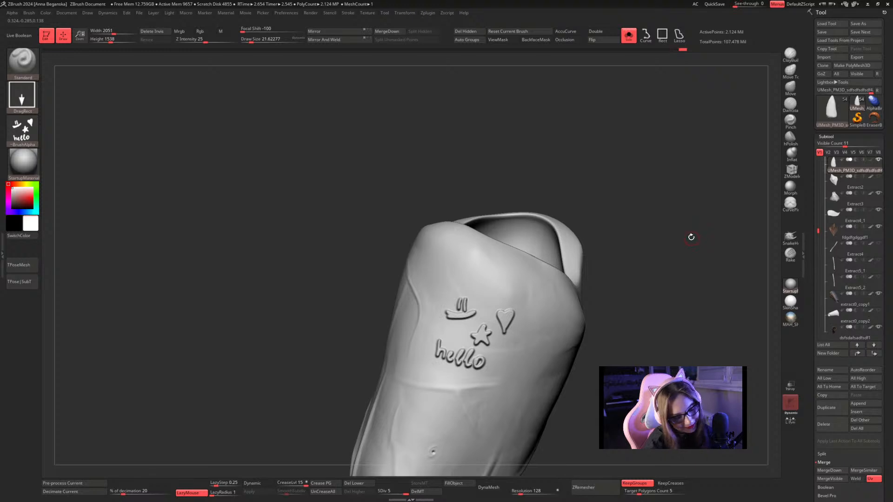
{"action": "left_click_drag", "start_coordinate": [676, 223], "coordinate": [671, 195]}
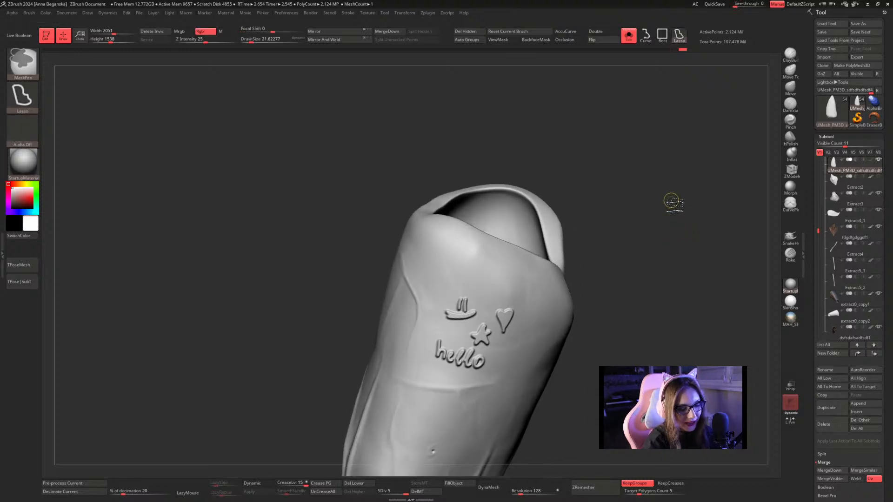
{"action": "key", "text": "ctrl+z"}
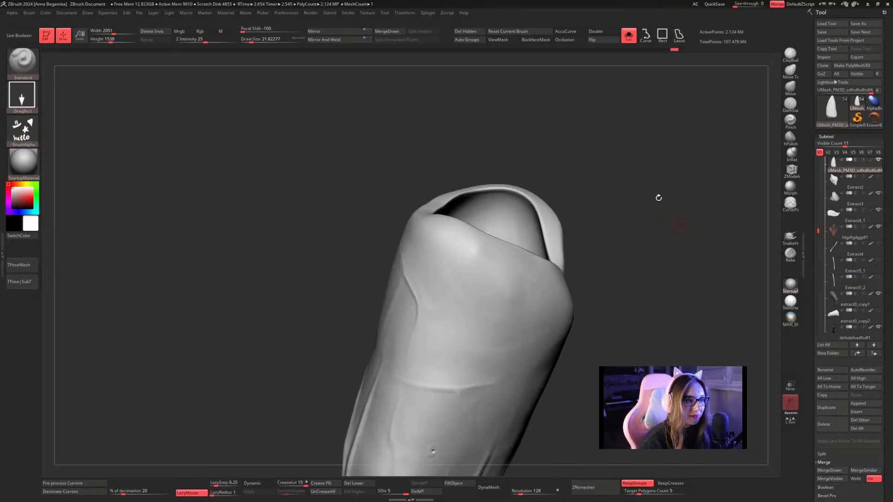
Reset the Standard brush to its defaults and turn off Solo mode to show the rest of the character.
{"action": "left_click", "coordinate": [514, 32]}
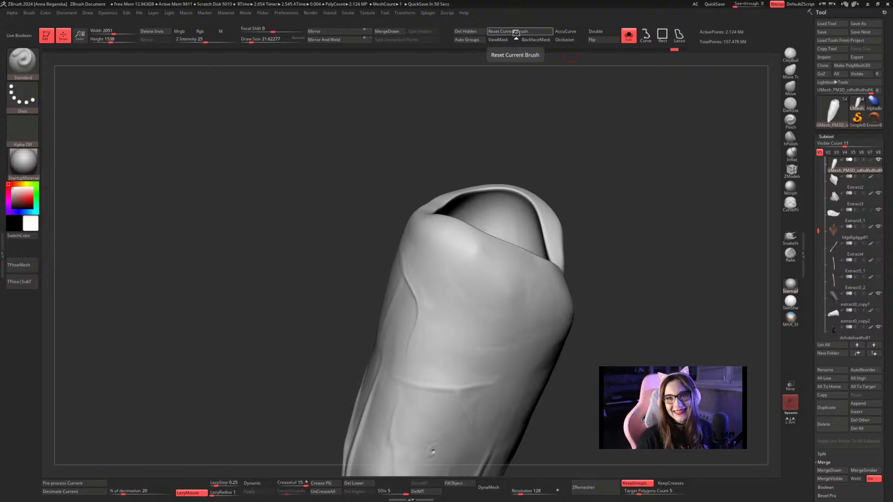
{"action": "left_click", "coordinate": [628, 35]}
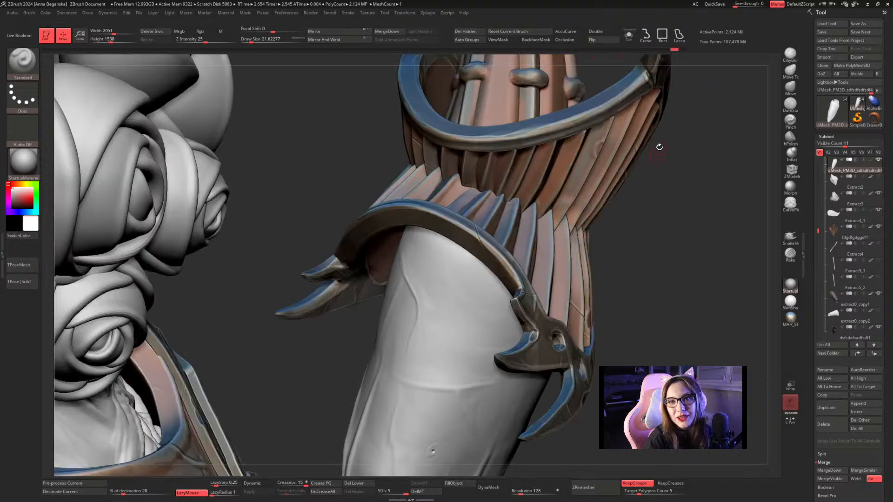
{"action": "left_click_drag", "start_coordinate": [659, 147], "coordinate": [671, 161]}
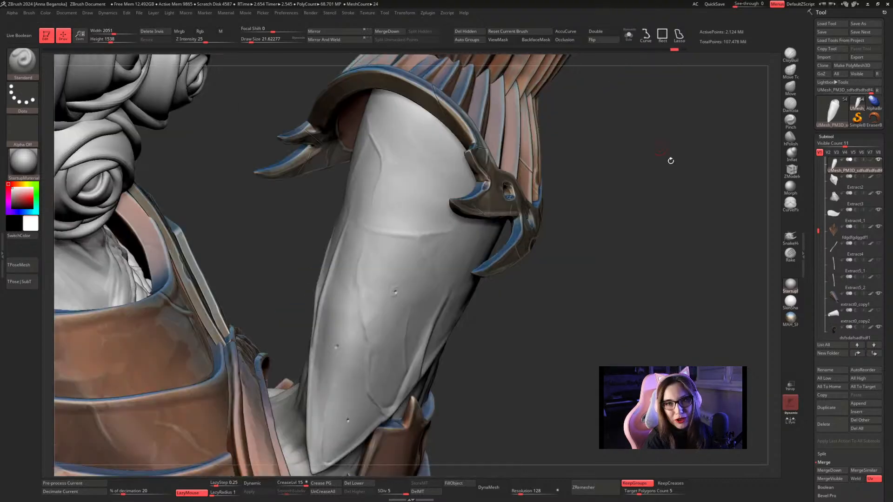
{"action": "mouse_move", "coordinate": [600, 175]}
{"action": "left_mouse_down"}
{"action": "mouse_move", "coordinate": [572, 167]}
{"action": "mouse_move", "coordinate": [592, 197]}
{"action": "mouse_move", "coordinate": [591, 219]}
{"action": "mouse_move", "coordinate": [578, 183]}
{"action": "mouse_move", "coordinate": [581, 161]}
{"action": "mouse_move", "coordinate": [589, 168]}
{"action": "left_mouse_up"}
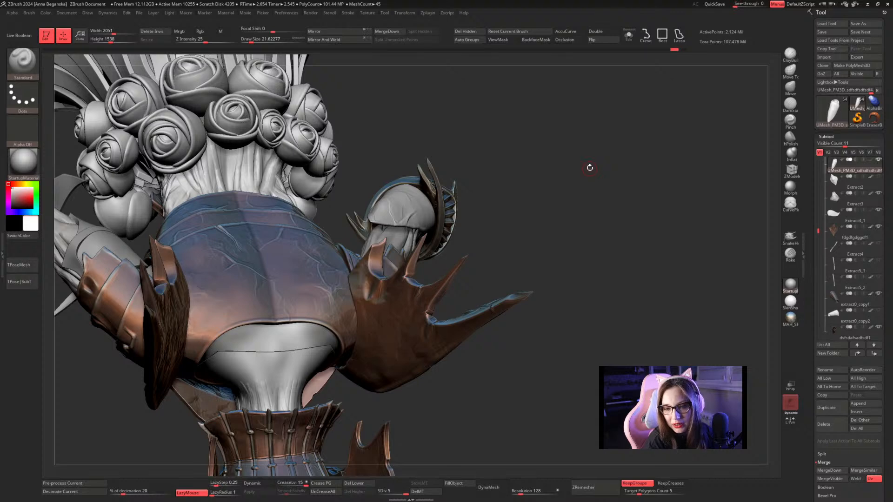
Open a new Chrome browser window and maximize it.
{"action": "key", "text": "super"}
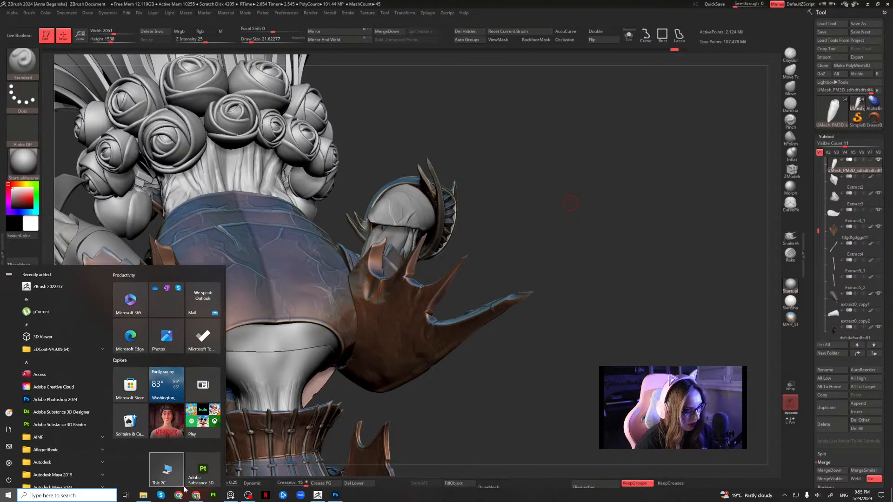
{"action": "left_click", "coordinate": [181, 497]}
{"action": "key", "text": "super"}
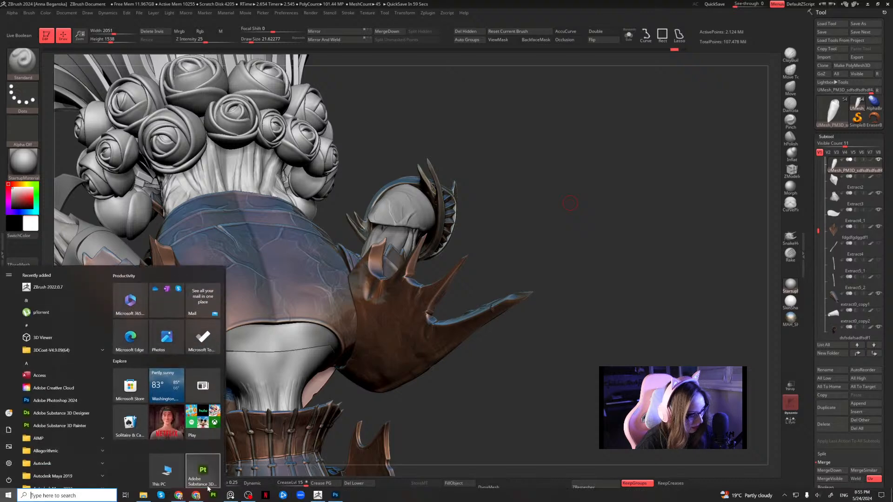
{"action": "left_click", "coordinate": [199, 495]}
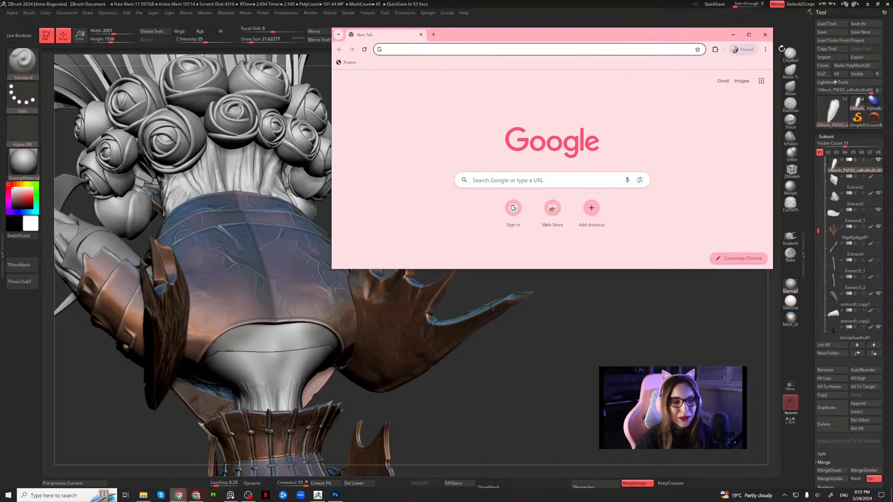
{"action": "left_click", "coordinate": [750, 34]}
Search Google for "zbrush logo".
{"action": "left_click", "coordinate": [483, 148]}
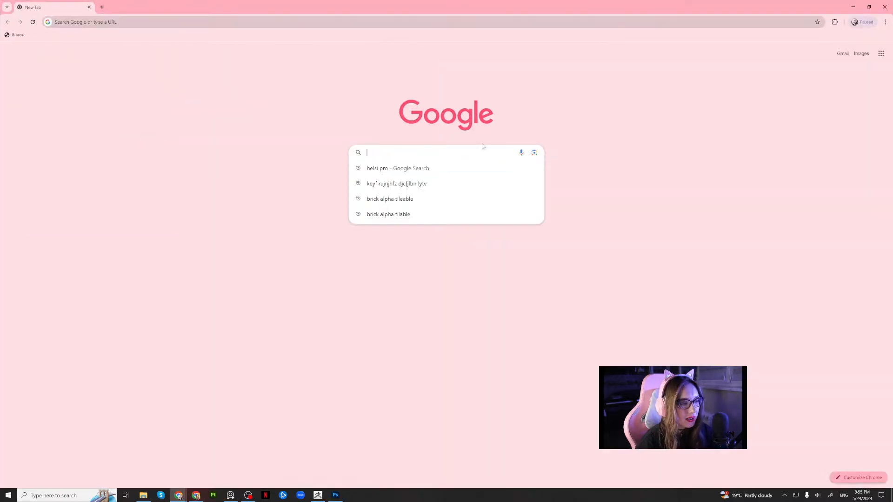
{"action": "type", "text": "zbrush l"}
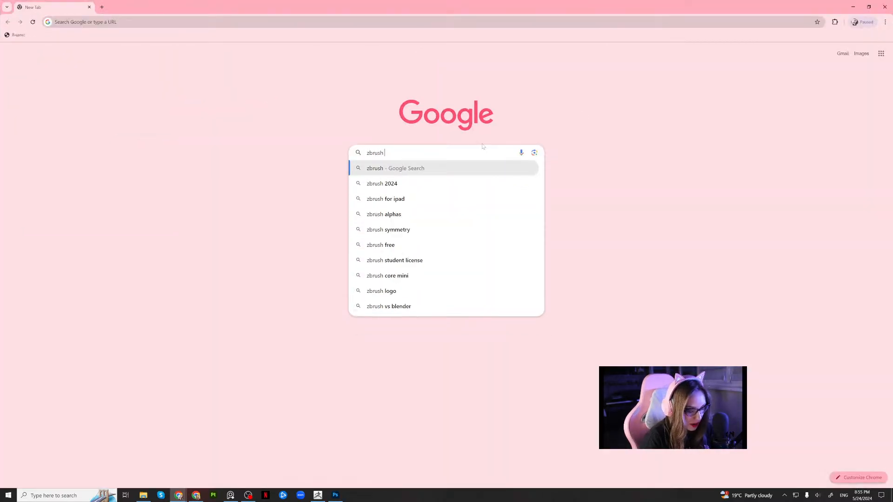
{"action": "type", "text": "o"}
{"action": "key", "text": "Down"}
{"action": "key", "text": "Return"}
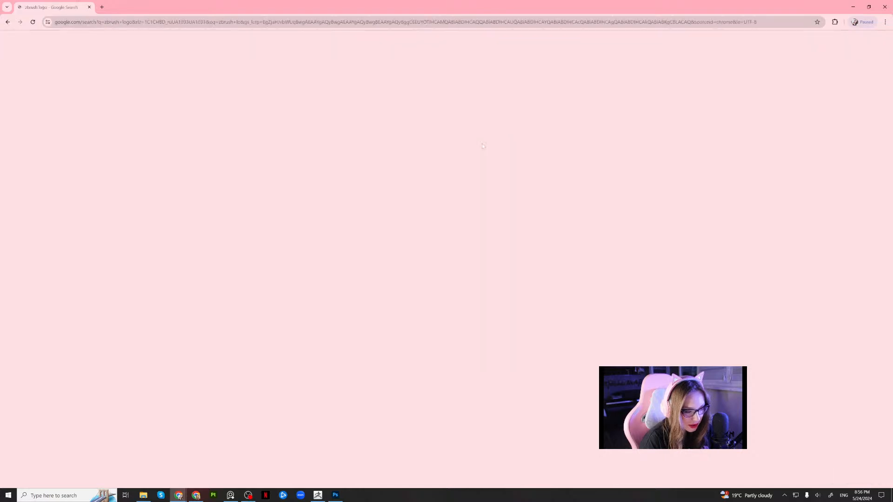
Copy the SVG Repo ZBrush logo from the image results and paste it into the Photoshop drawing document.
{"action": "left_click", "coordinate": [106, 162]}
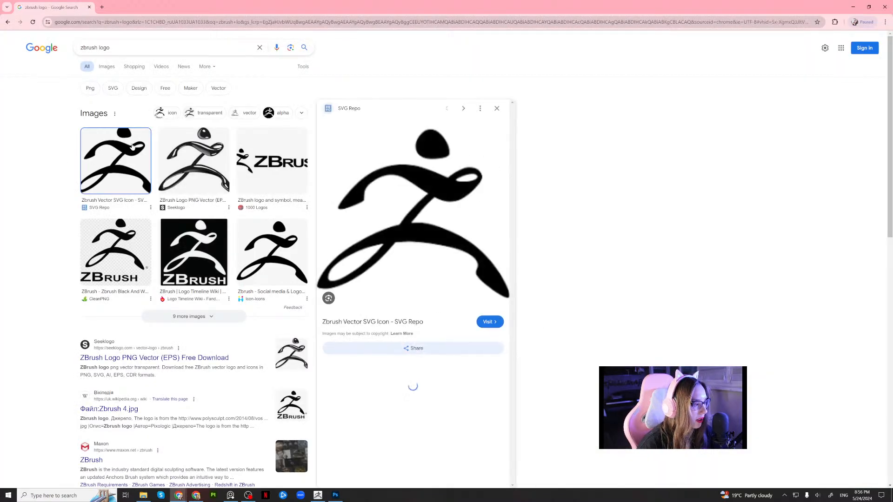
{"action": "right_click", "coordinate": [402, 201]}
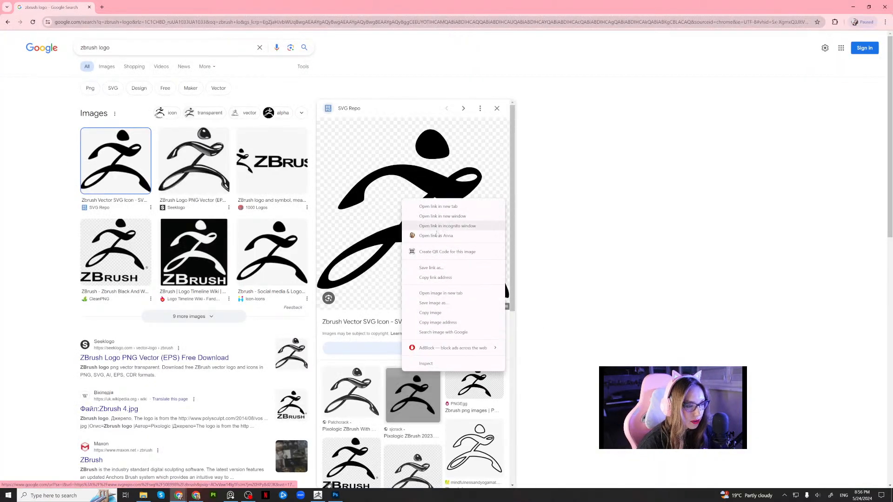
{"action": "left_click", "coordinate": [433, 313]}
{"action": "left_click", "coordinate": [335, 495]}
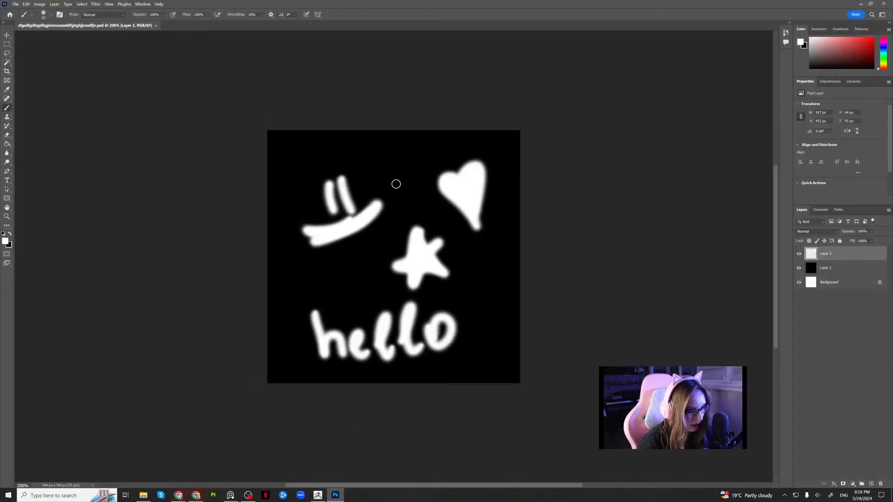
{"action": "key", "text": "ctrl+v"}
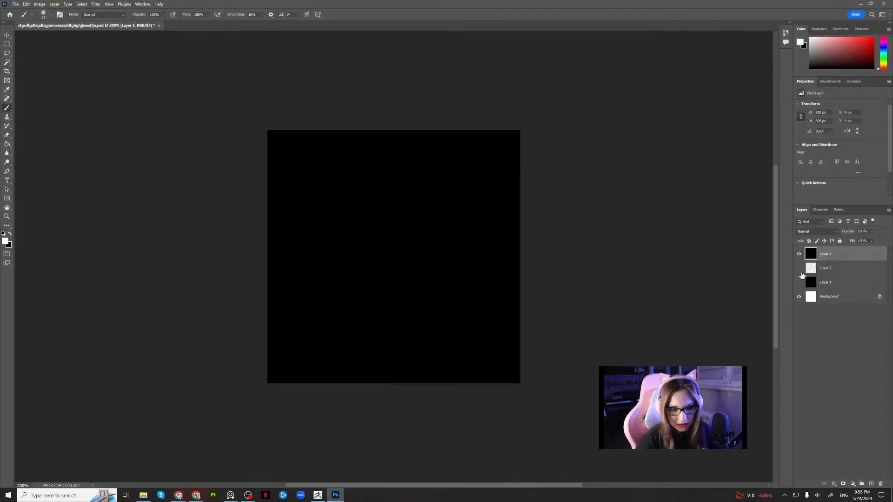
Check the pasted logo by toggling layer visibility and delete its layer, keeping the black layer shown.
{"action": "left_click", "coordinate": [799, 255]}
{"action": "left_click", "coordinate": [799, 255]}
{"action": "left_click", "coordinate": [799, 255]}
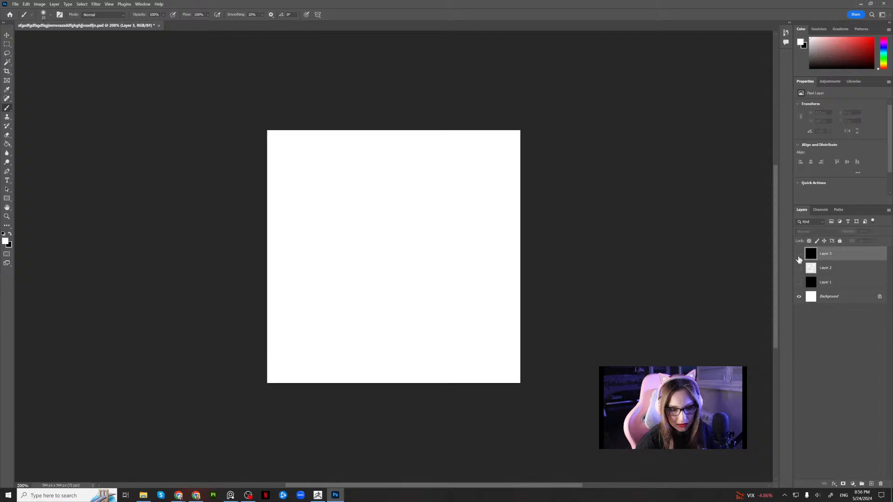
{"action": "left_click", "coordinate": [799, 283]}
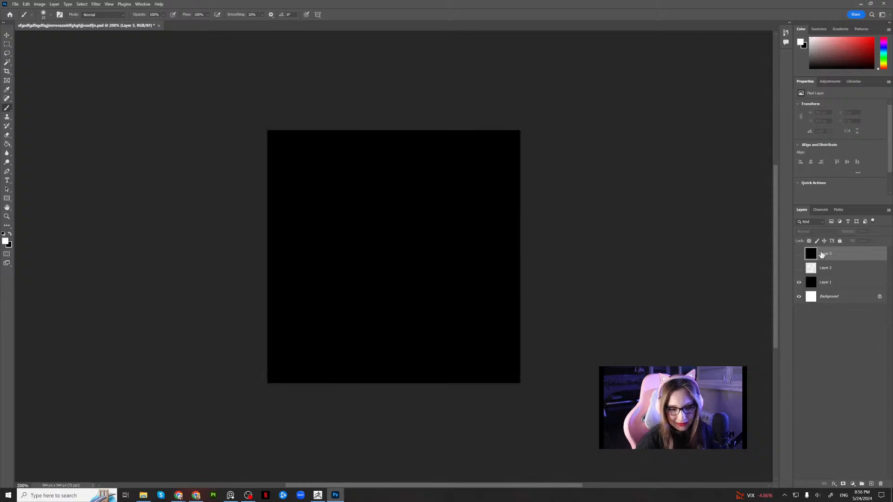
{"action": "key", "text": "Delete"}
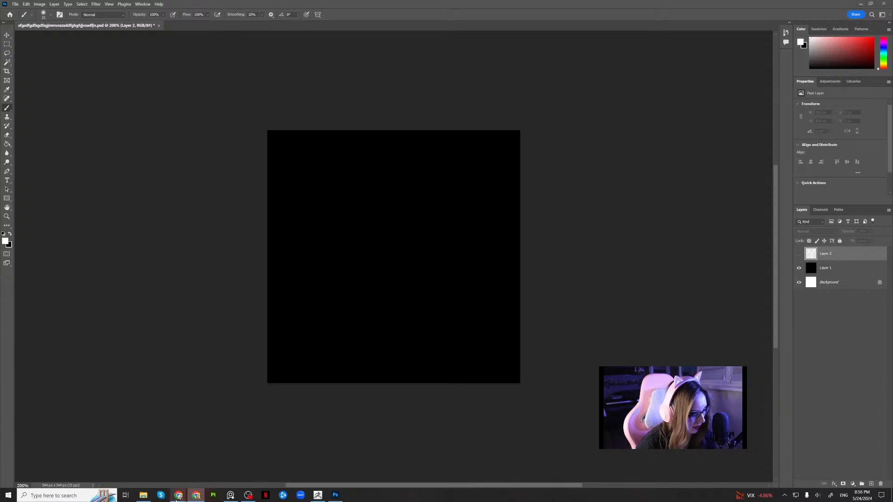
Return to Chrome, copy the Icon-Icons ZBrush logo and paste it into the Photoshop document.
{"action": "mouse_move", "coordinate": [179, 497]}
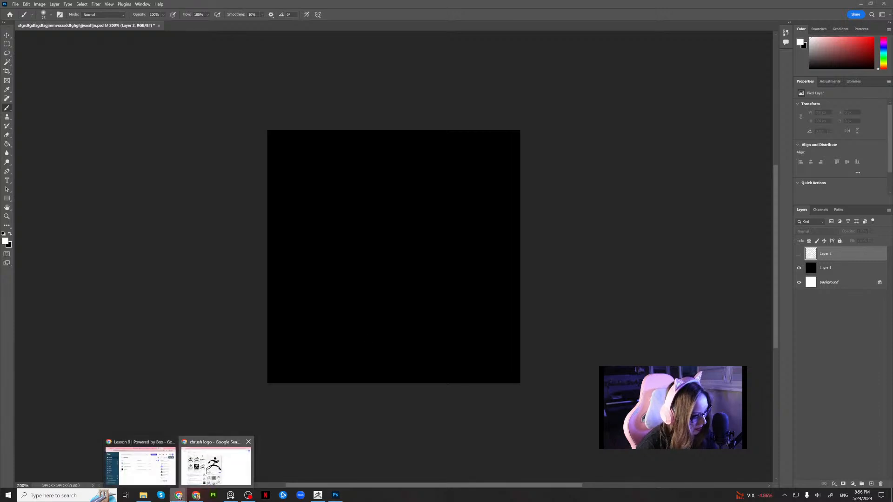
{"action": "left_click", "coordinate": [209, 472]}
{"action": "left_click", "coordinate": [300, 258]}
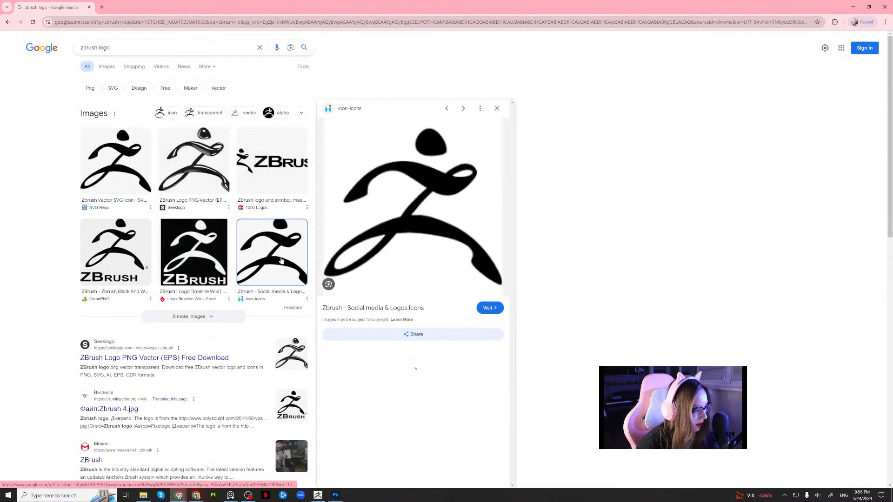
{"action": "right_click", "coordinate": [411, 204]}
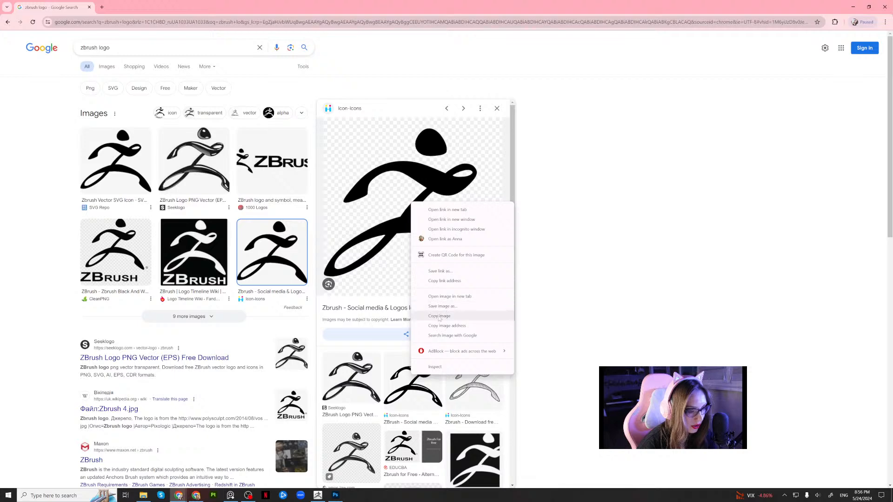
{"action": "left_click", "coordinate": [439, 319]}
{"action": "left_click", "coordinate": [335, 495]}
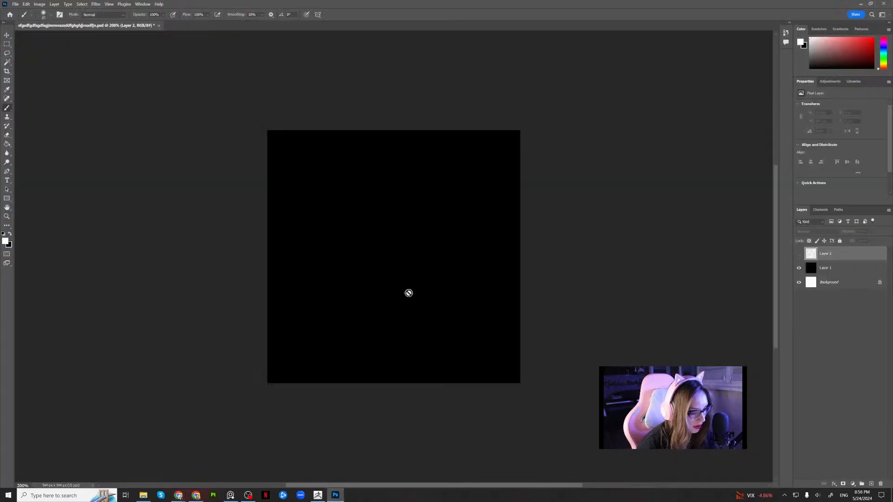
{"action": "key", "text": "ctrl+v"}
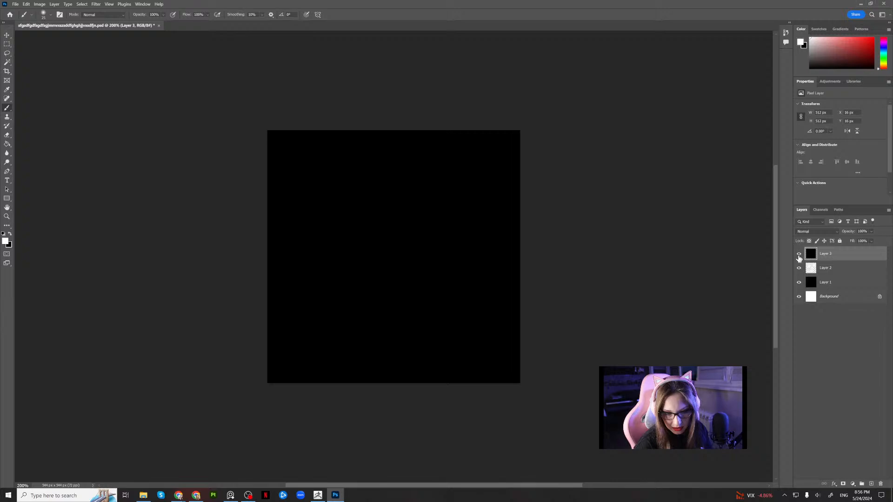
Delete the hello, star, heart and smiley drawing layer and hide the pasted logo and black layers.
{"action": "left_click", "coordinate": [799, 255]}
{"action": "left_click", "coordinate": [799, 269]}
{"action": "left_click", "coordinate": [804, 270]}
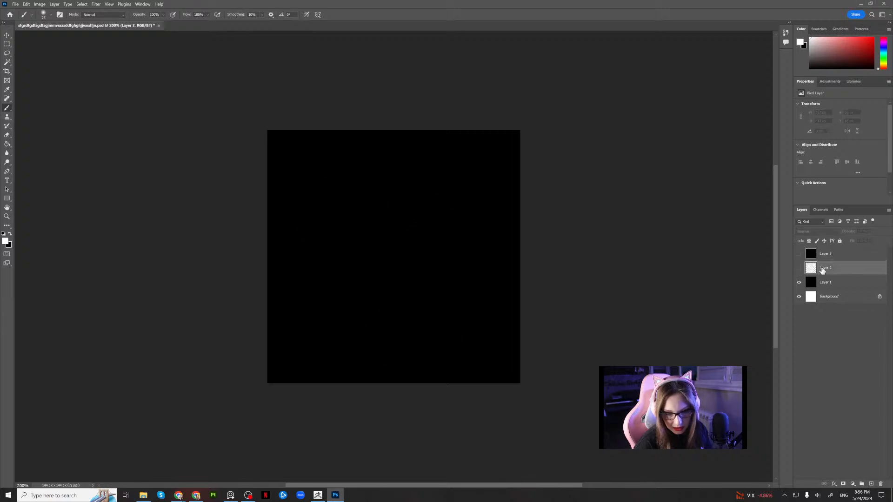
{"action": "key", "text": "Delete"}
{"action": "left_click", "coordinate": [799, 269]}
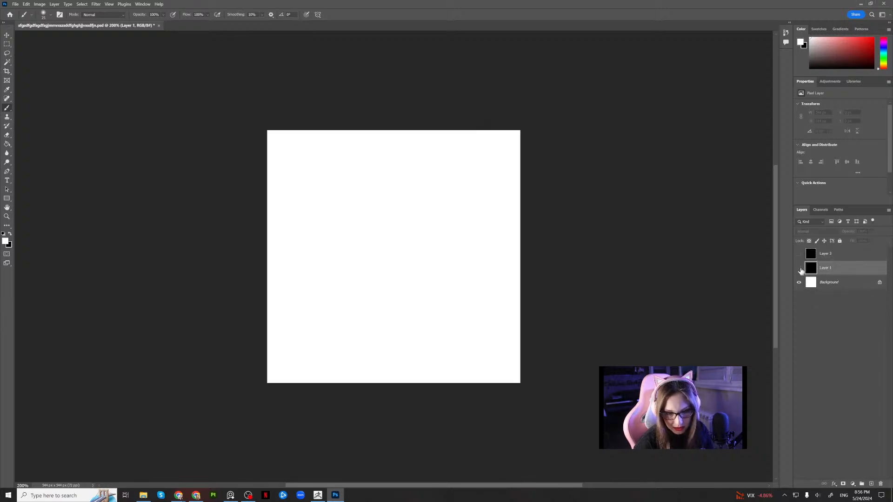
Check the pasted Icon-Icons logo against the white background and delete its layer.
{"action": "left_click", "coordinate": [819, 258]}
{"action": "left_click", "coordinate": [799, 254]}
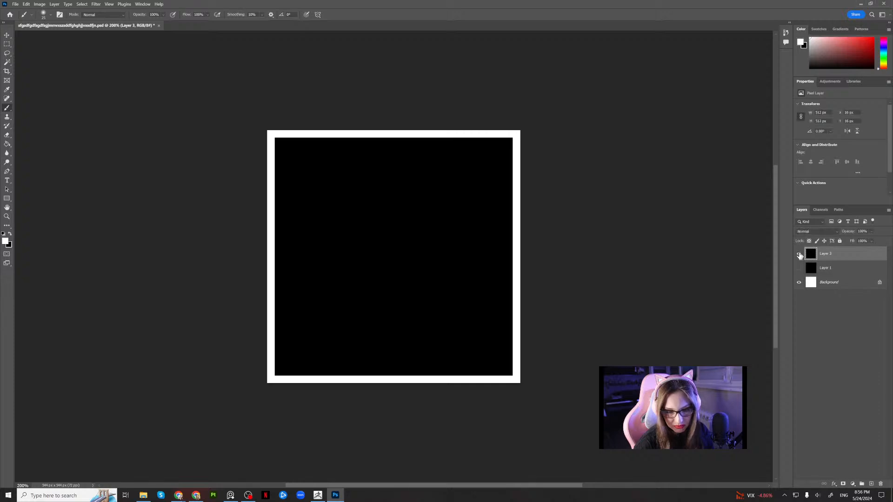
{"action": "left_click", "coordinate": [800, 255]}
{"action": "key", "text": "Delete"}
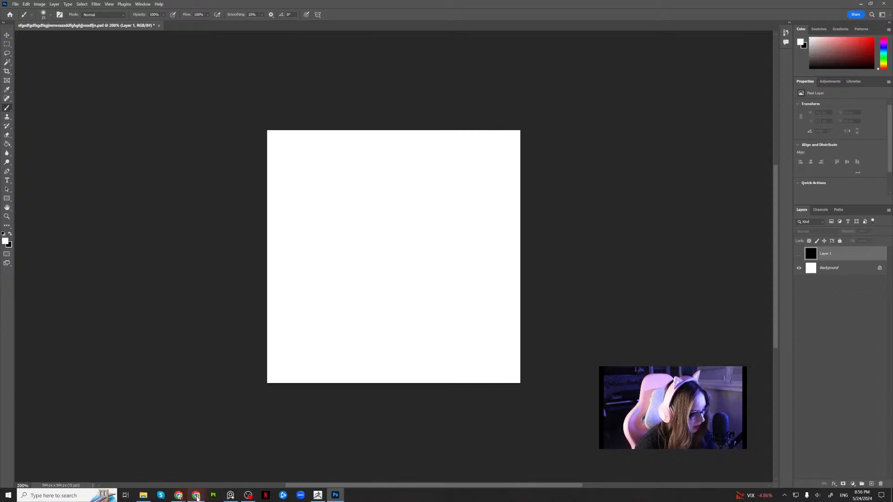
Copy the white-on-black ZBrush logo by Logo Timeline Wiki from Chrome and paste it into the Photoshop document.
{"action": "mouse_move", "coordinate": [196, 497]}
{"action": "left_click", "coordinate": [214, 465]}
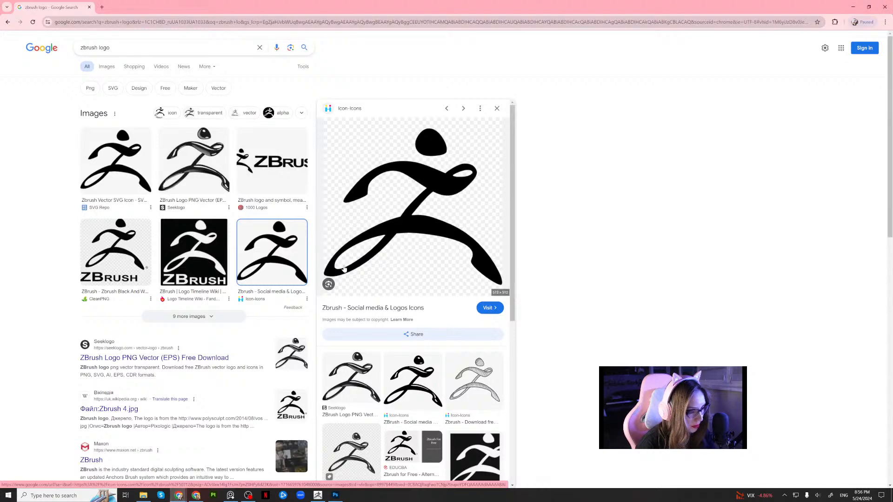
{"action": "left_click", "coordinate": [213, 268]}
{"action": "right_click", "coordinate": [415, 163]}
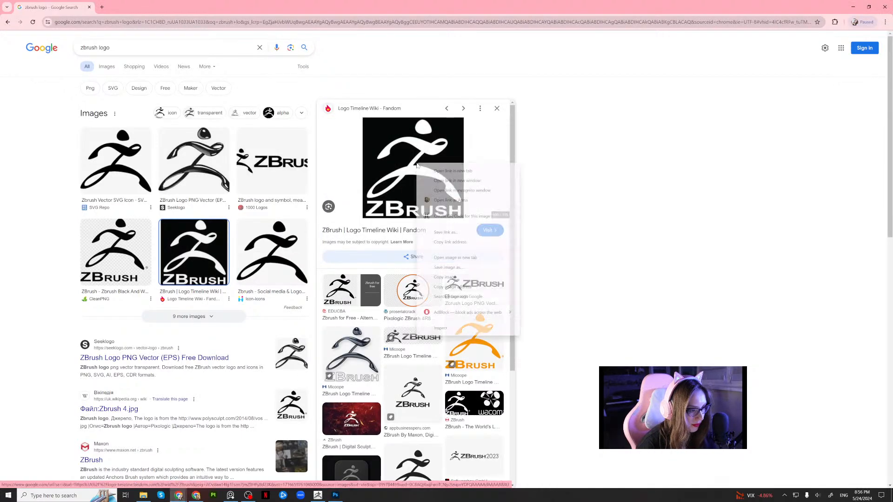
{"action": "left_click", "coordinate": [445, 278]}
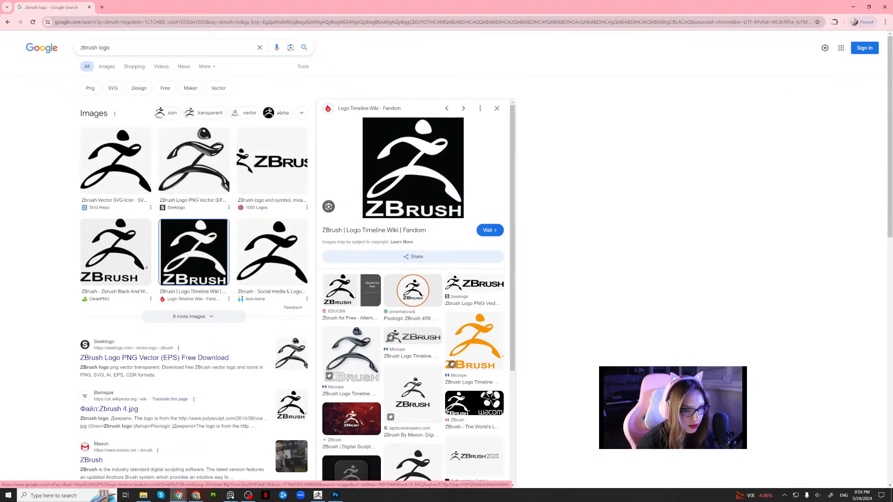
{"action": "key", "text": "alt+Tab"}
{"action": "key", "text": "ctrl+v"}
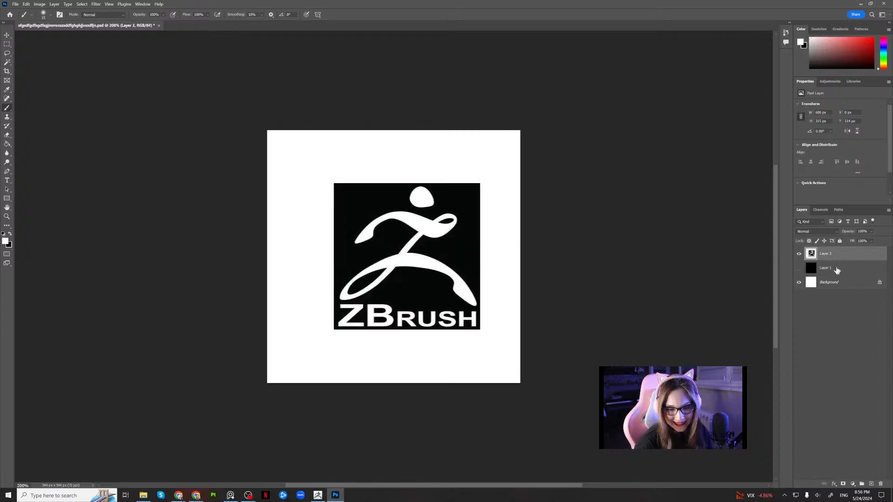
Show the black layer beneath the pasted logo and make the logo layer active again.
{"action": "left_click", "coordinate": [837, 268]}
{"action": "left_click", "coordinate": [799, 268]}
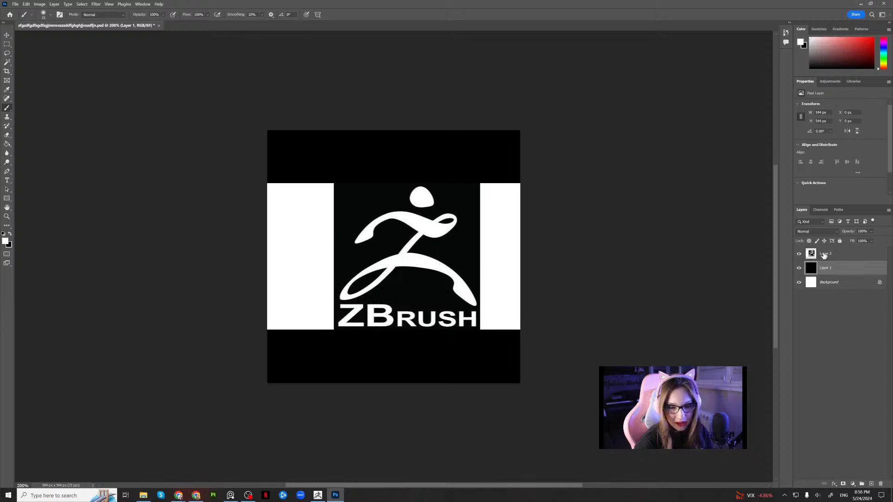
{"action": "left_click", "coordinate": [828, 256]}
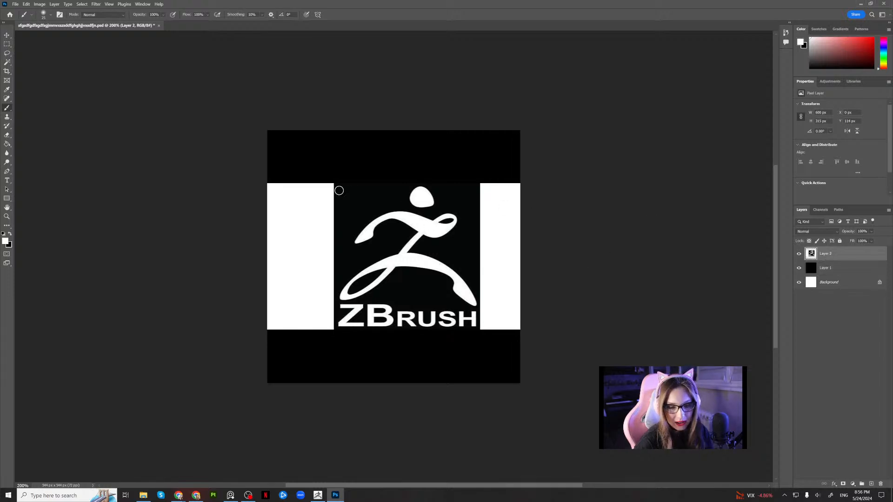
Fill the logo's dark background, selected with the Magic Wand, and the white strips on both sides with black.
{"action": "left_click", "coordinate": [6, 44]}
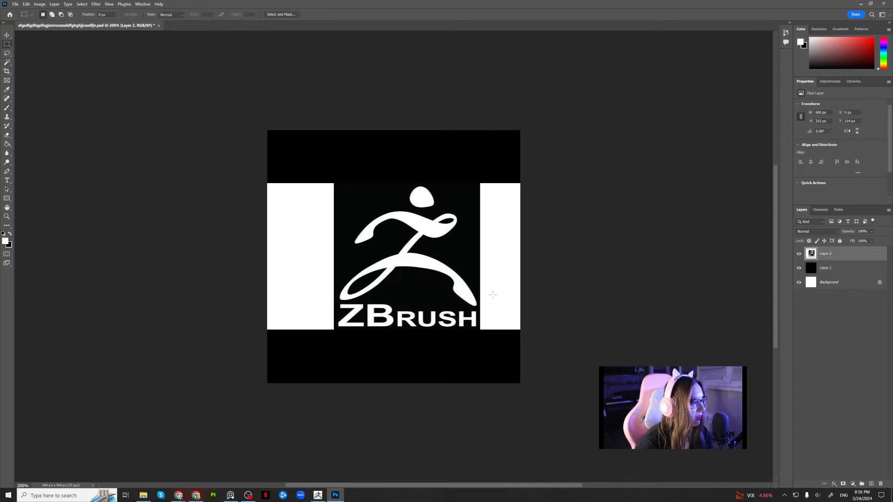
{"action": "left_click", "coordinate": [7, 62]}
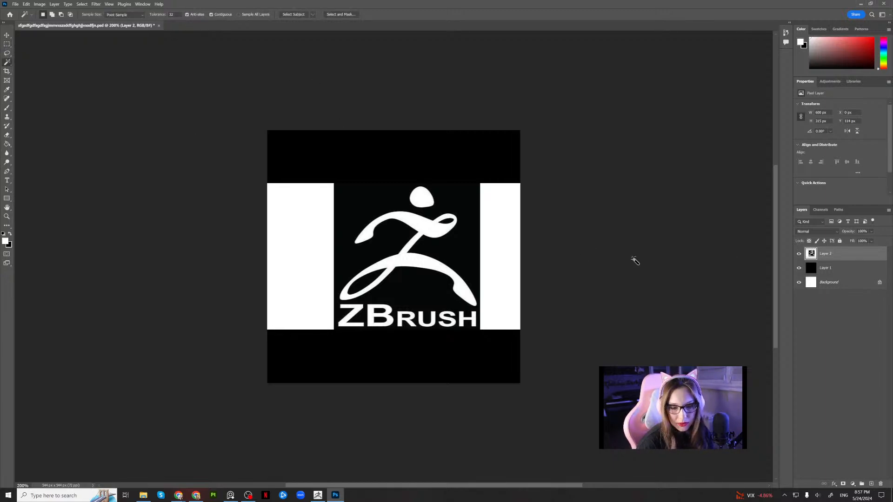
{"action": "left_click", "coordinate": [459, 261]}
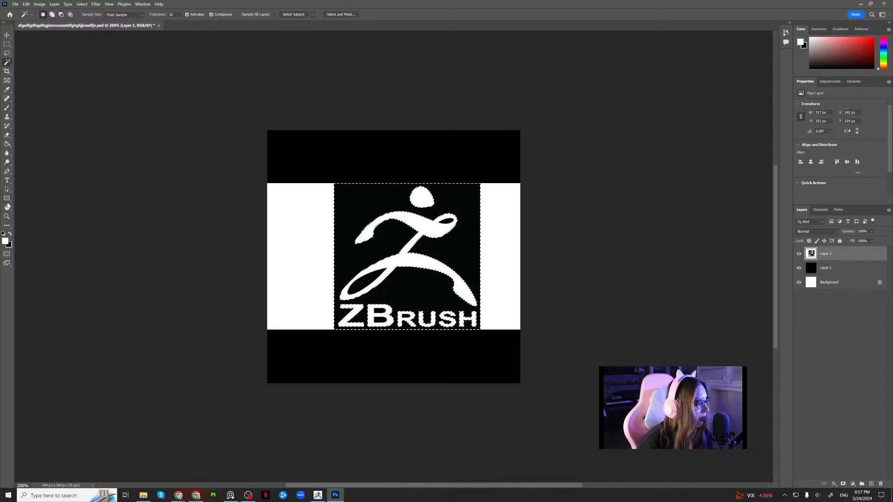
{"action": "key", "text": "g"}
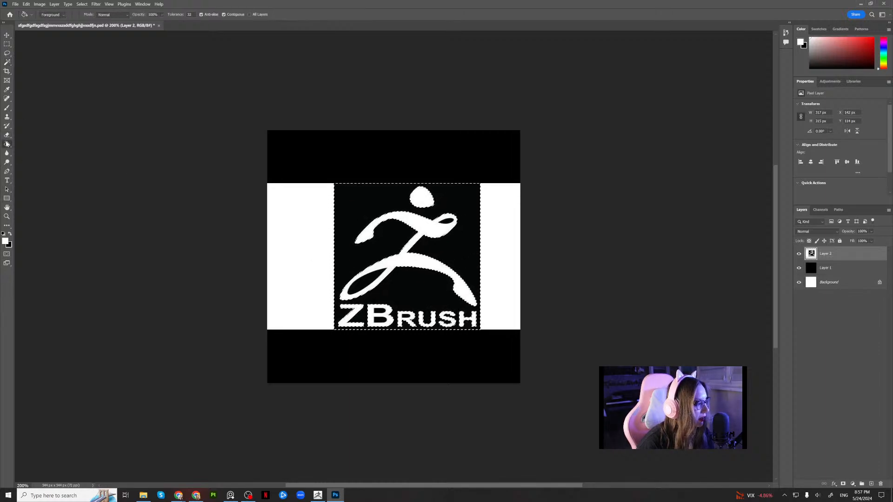
{"action": "left_click", "coordinate": [11, 234]}
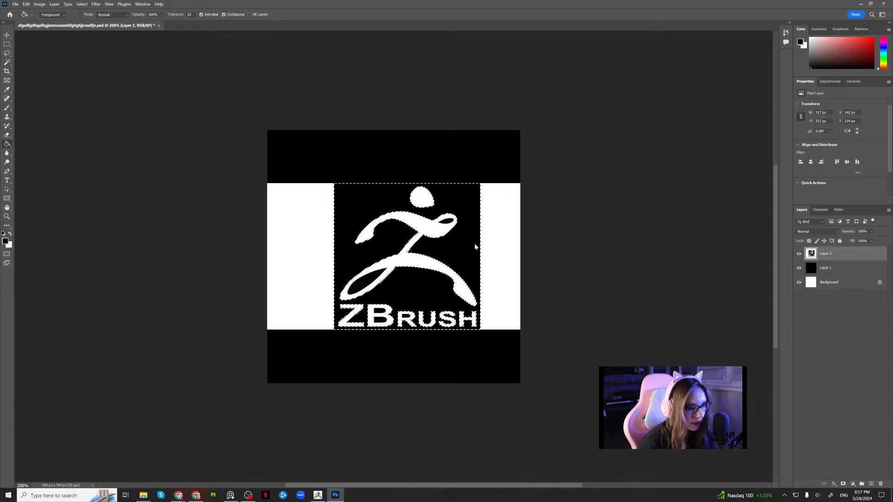
{"action": "key", "text": "ctrl+d"}
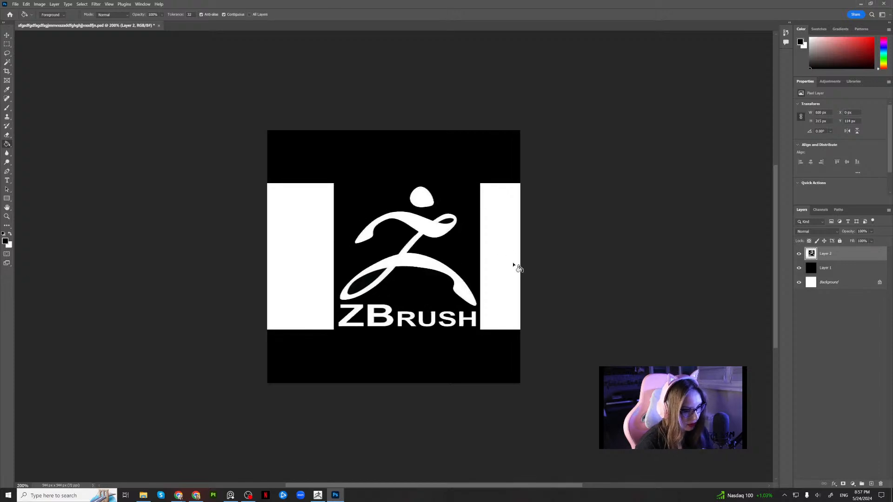
{"action": "left_click", "coordinate": [511, 263]}
{"action": "left_click", "coordinate": [300, 255]}
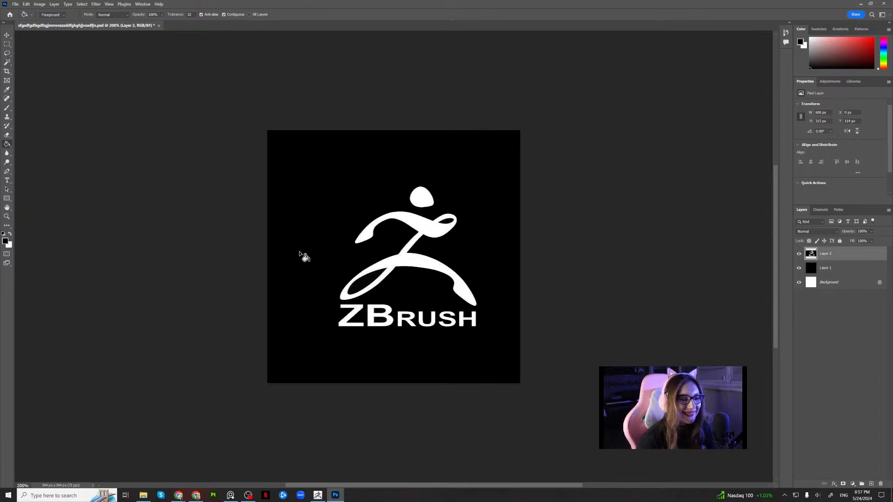
Switch back to ZBrush, inspect the pointed forearm piece in Solo mode and show the other pieces again.
{"action": "left_click", "coordinate": [858, 3]}
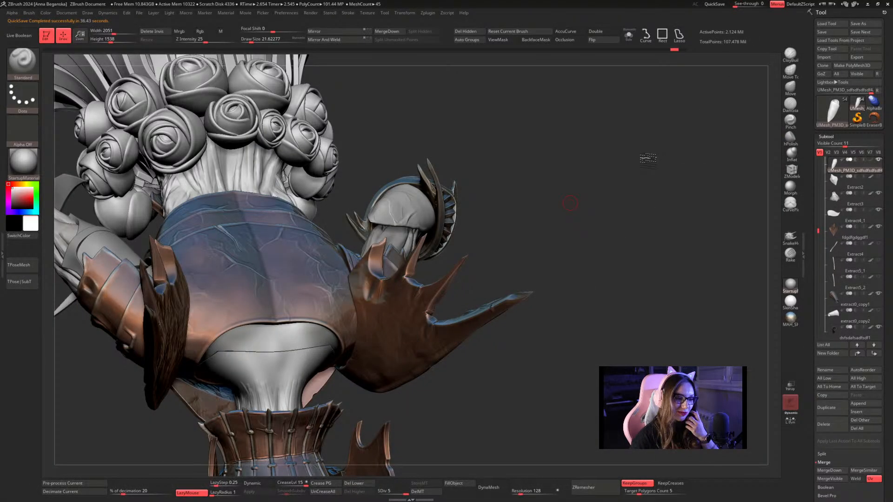
{"action": "left_click", "coordinate": [628, 35]}
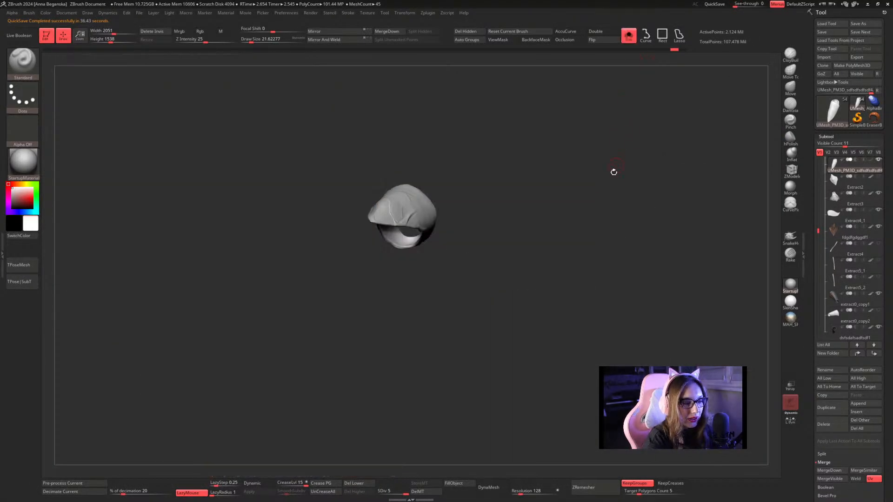
{"action": "left_click_drag", "start_coordinate": [614, 171], "coordinate": [567, 181]}
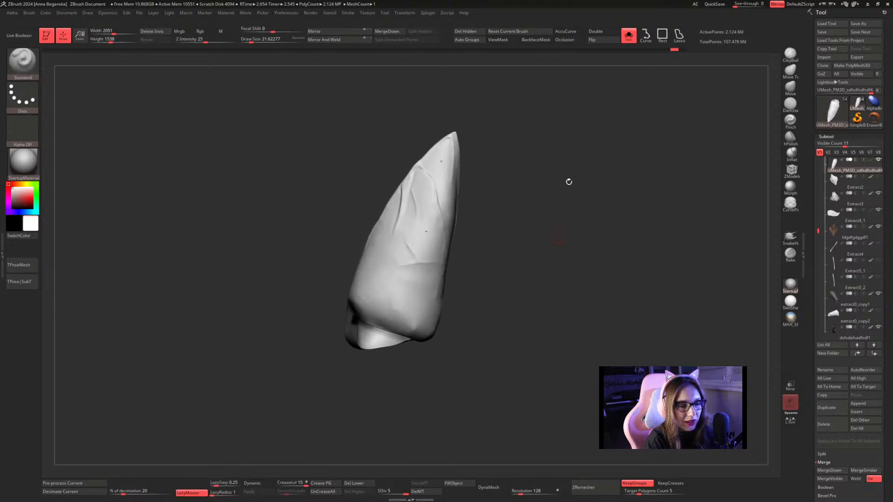
{"action": "left_click", "coordinate": [628, 35]}
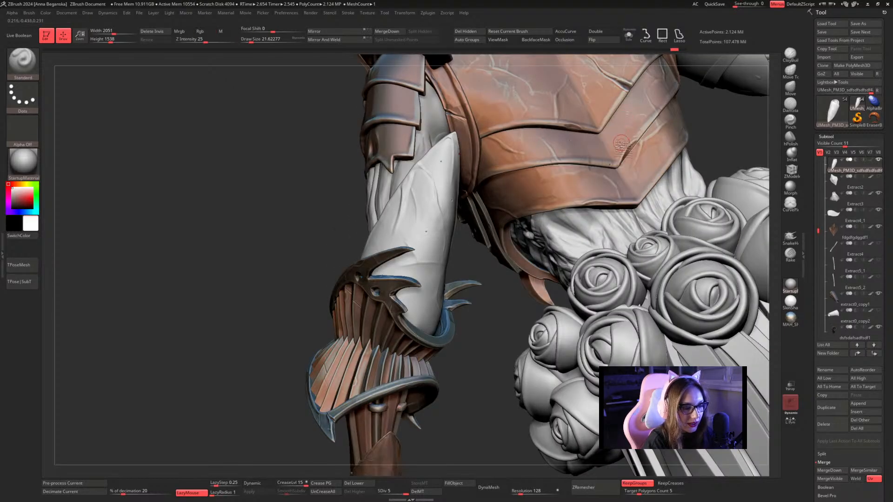
Reshape the lower edge of the pointed forearm piece where it meets the cuff, using the Move brush at Draw Size about 128.
{"action": "left_click_drag", "start_coordinate": [496, 303], "coordinate": [488, 298]}
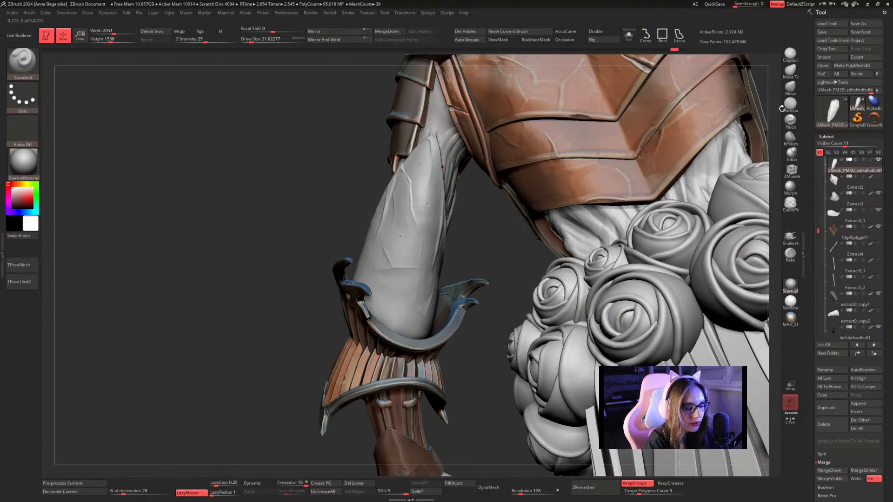
{"action": "left_click", "coordinate": [790, 87]}
{"action": "key", "text": "space"}
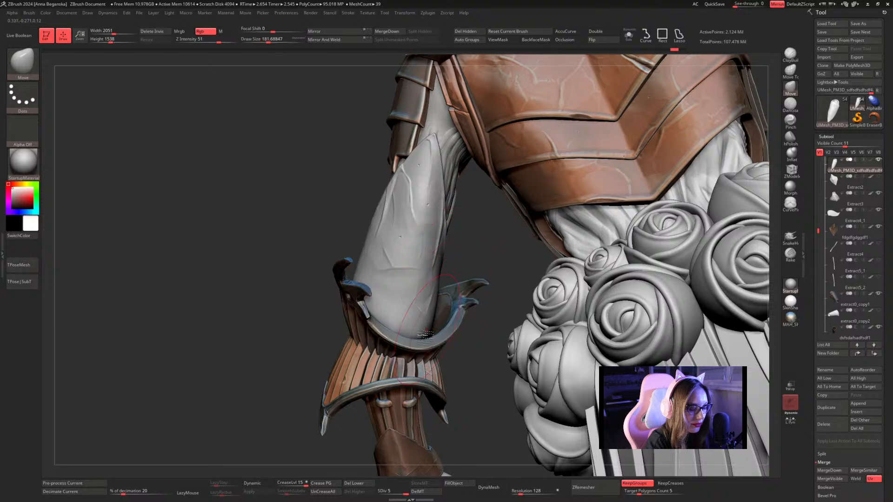
{"action": "left_click_drag", "start_coordinate": [419, 335], "coordinate": [421, 343]}
{"action": "key", "text": "space"}
{"action": "left_click_drag", "start_coordinate": [418, 298], "coordinate": [413, 298]}
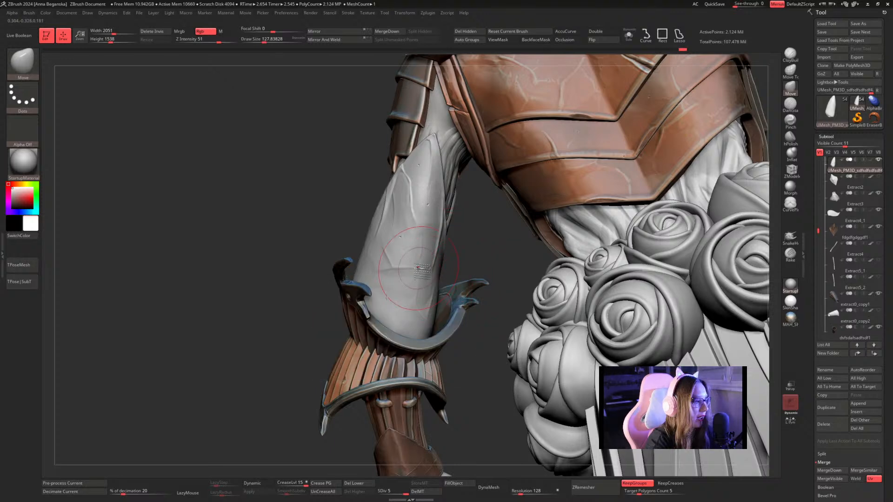
Choose the Orb_Slash01 brush, set its Z Intensity to 36 and try a slash near the forearm piece's base.
{"action": "left_click", "coordinate": [27, 69]}
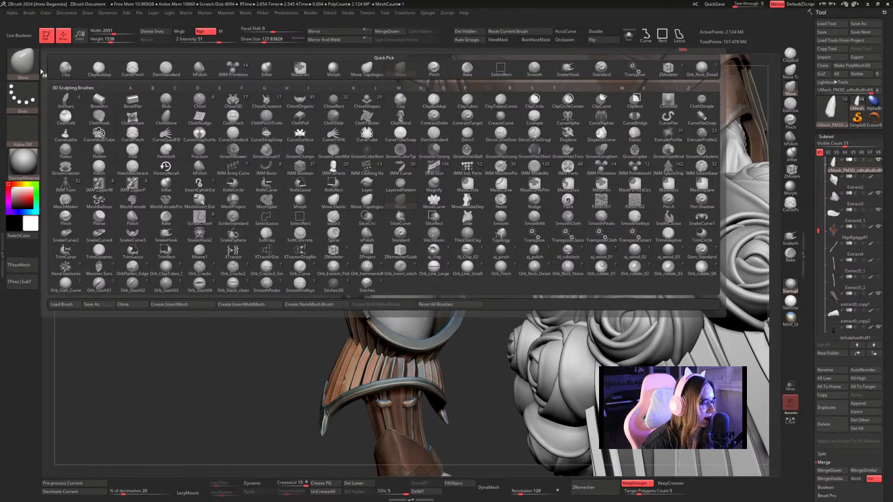
{"action": "left_click", "coordinate": [99, 283]}
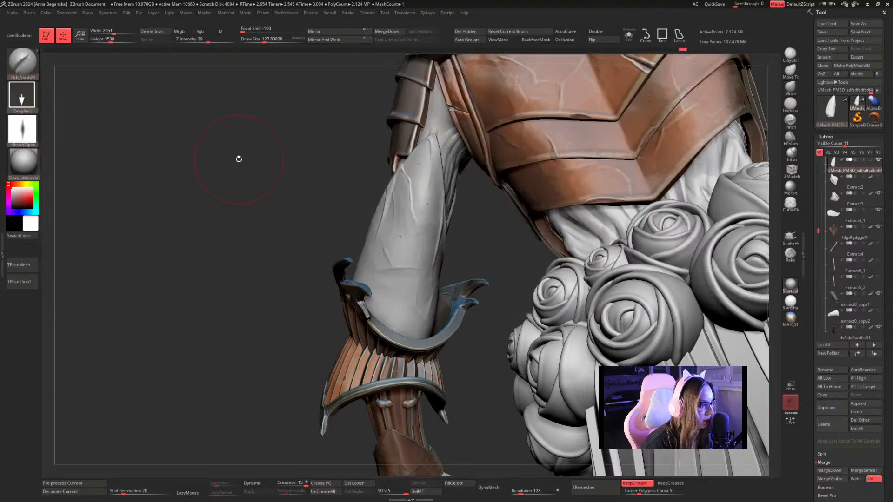
{"action": "left_click", "coordinate": [206, 42]}
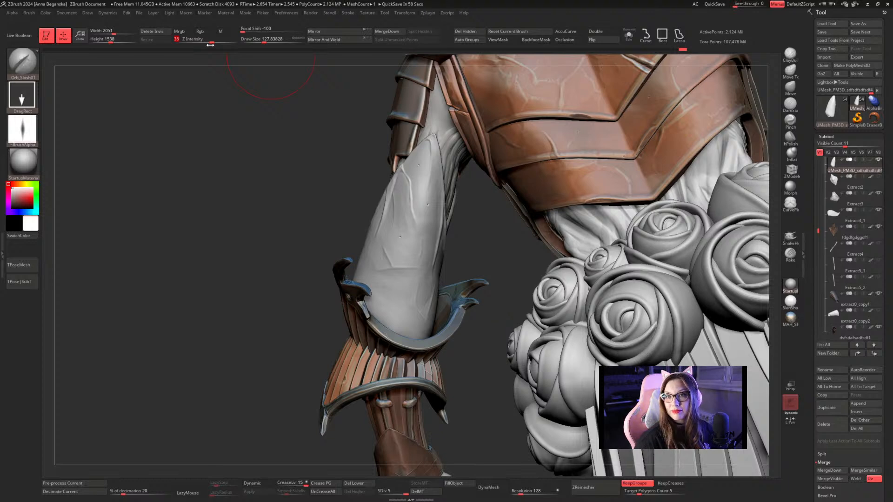
{"action": "key", "text": "space"}
{"action": "left_click_drag", "start_coordinate": [482, 239], "coordinate": [476, 238]}
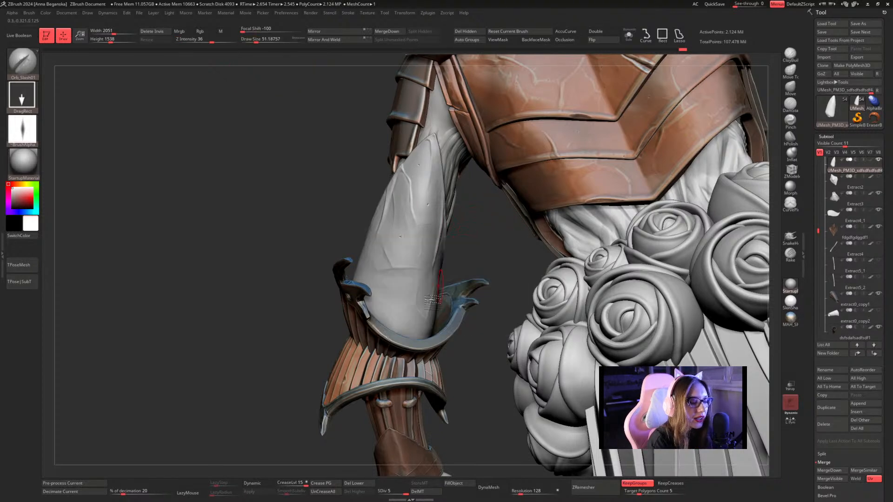
{"action": "left_click_drag", "start_coordinate": [406, 318], "coordinate": [433, 341]}
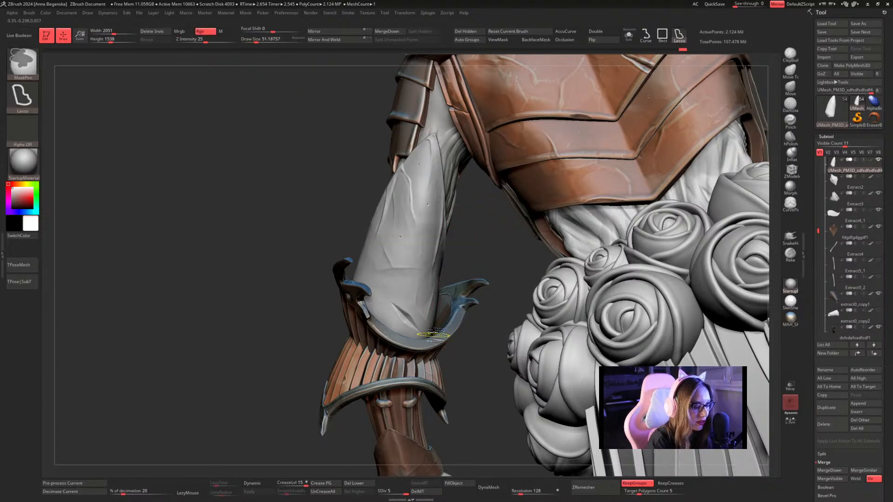
{"action": "key", "text": "b"}
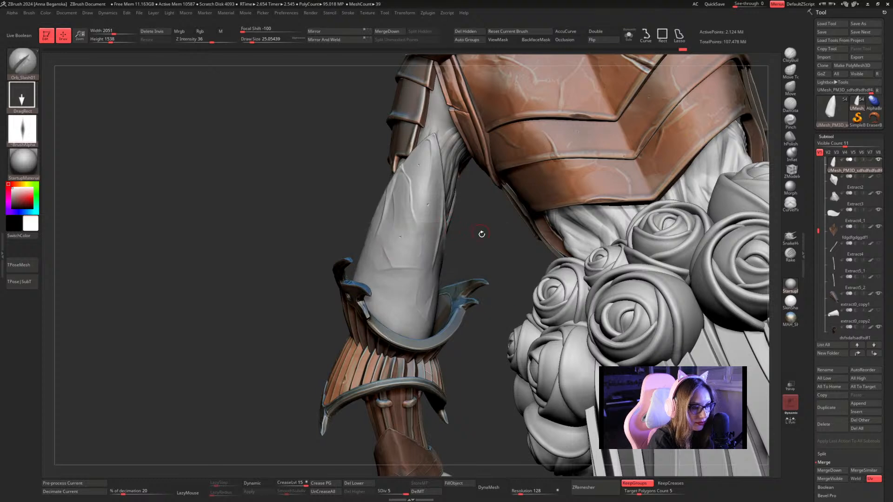
Cut a slash into the outer edge below the forearm piece's tip and isolate the piece in Solo mode.
{"action": "mouse_move", "coordinate": [481, 232]}
{"action": "left_mouse_down"}
{"action": "mouse_move", "coordinate": [468, 244]}
{"action": "mouse_move", "coordinate": [493, 245]}
{"action": "mouse_move", "coordinate": [459, 213]}
{"action": "left_mouse_up"}
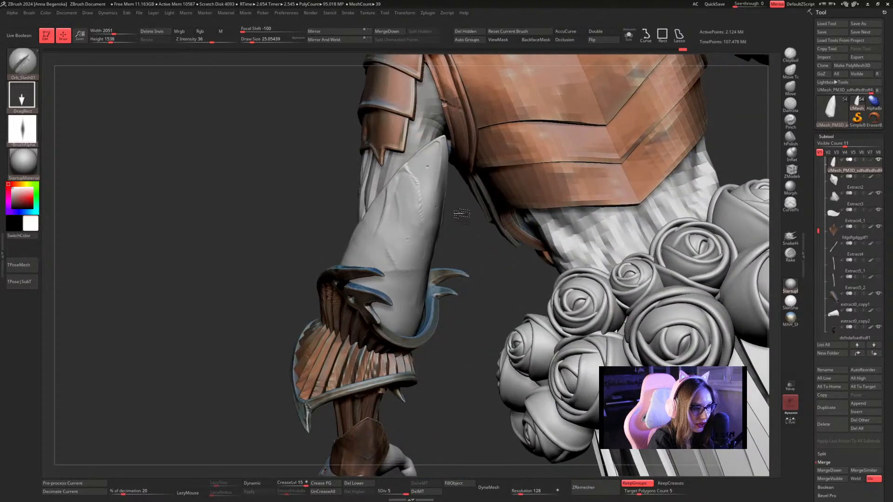
{"action": "left_click_drag", "start_coordinate": [411, 167], "coordinate": [427, 190]}
{"action": "left_click", "coordinate": [634, 35]}
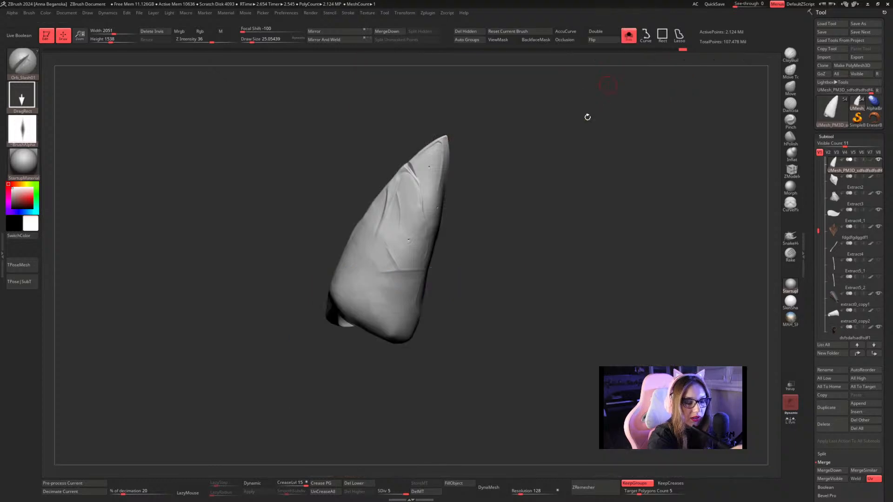
{"action": "left_click_drag", "start_coordinate": [515, 213], "coordinate": [519, 275], "text": "alt"}
{"action": "key", "text": "space"}
{"action": "left_click", "coordinate": [535, 229]}
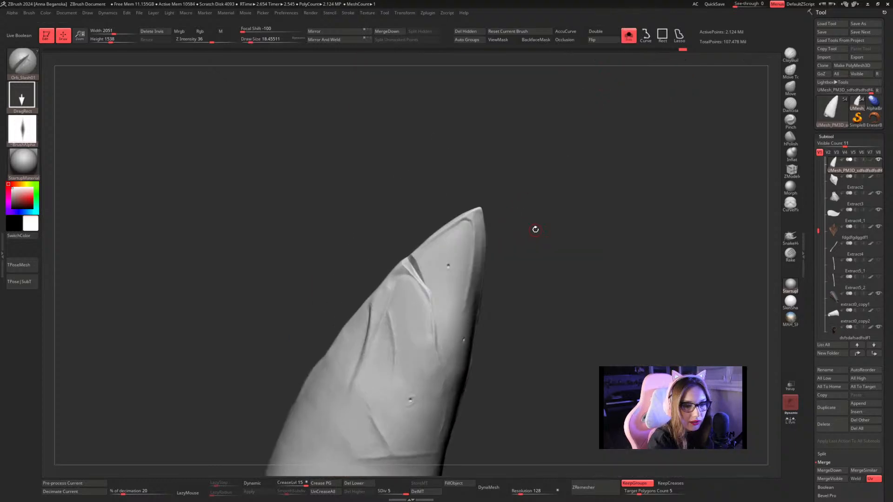
Carve the slash further down the piece with DamStandard at Draw Size about 17 and LazyRadius 29.
{"action": "left_click", "coordinate": [790, 104]}
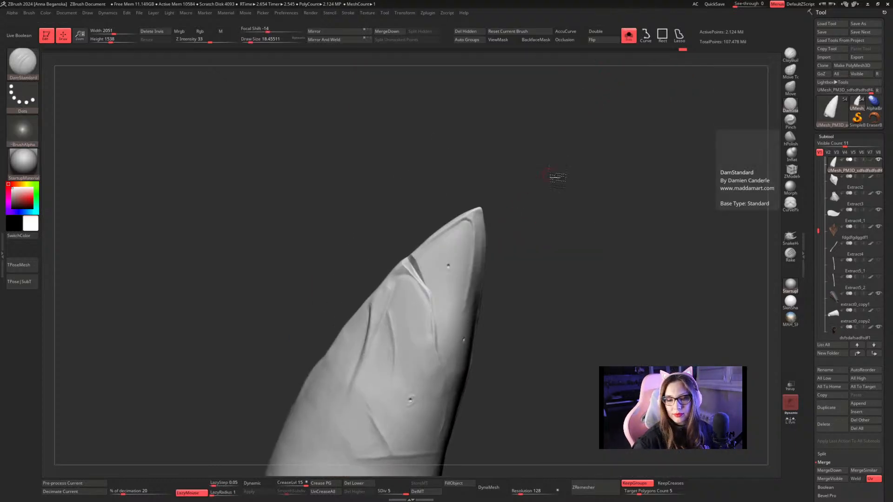
{"action": "mouse_move", "coordinate": [557, 177]}
{"action": "left_mouse_down", "text": "alt"}
{"action": "mouse_move", "coordinate": [584, 182]}
{"action": "mouse_move", "coordinate": [607, 140]}
{"action": "left_mouse_up", "text": "alt"}
{"action": "key", "text": "space"}
{"action": "left_click", "coordinate": [460, 251]}
{"action": "left_click_drag", "start_coordinate": [459, 251], "coordinate": [471, 287]}
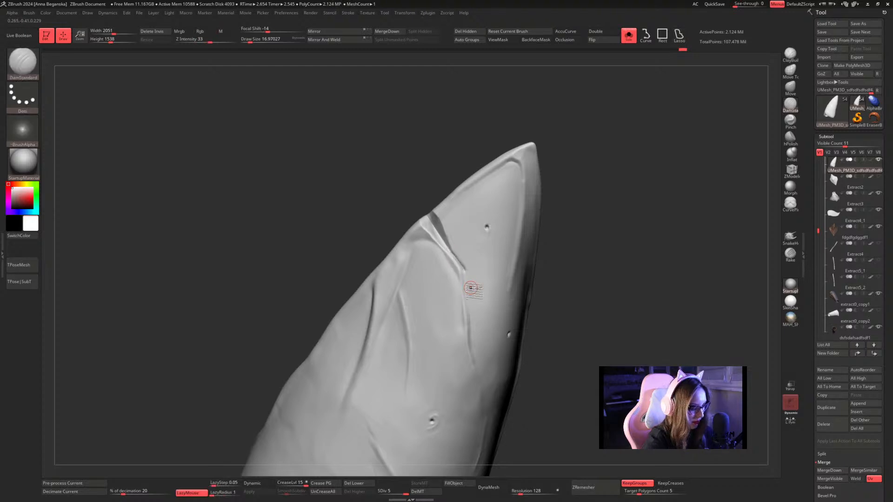
{"action": "left_click", "coordinate": [222, 494]}
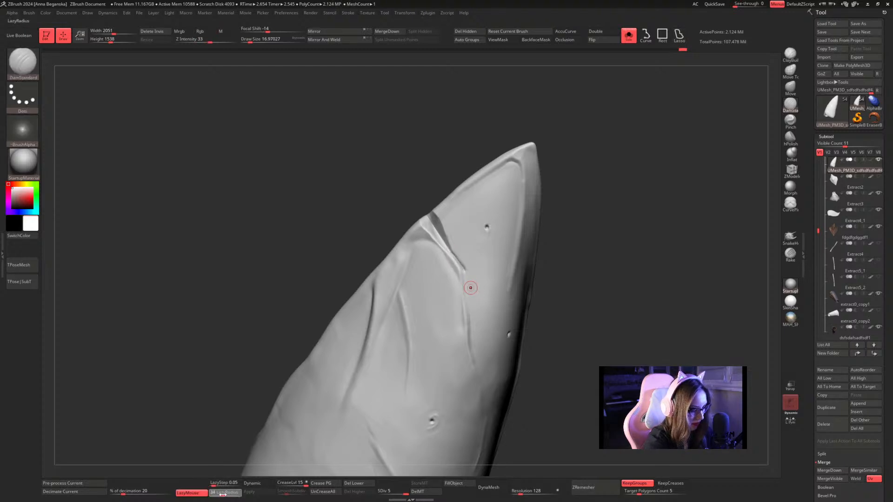
{"action": "left_click_drag", "start_coordinate": [614, 186], "coordinate": [633, 162]}
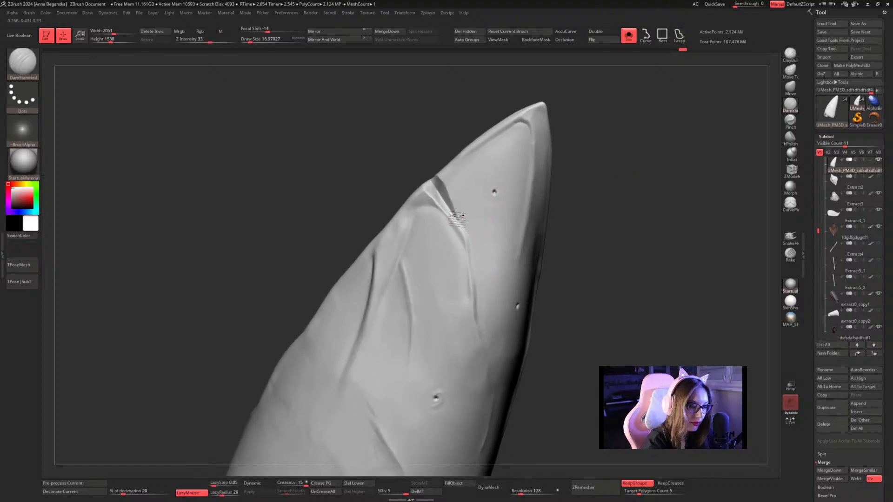
{"action": "left_click_drag", "start_coordinate": [456, 218], "coordinate": [479, 279]}
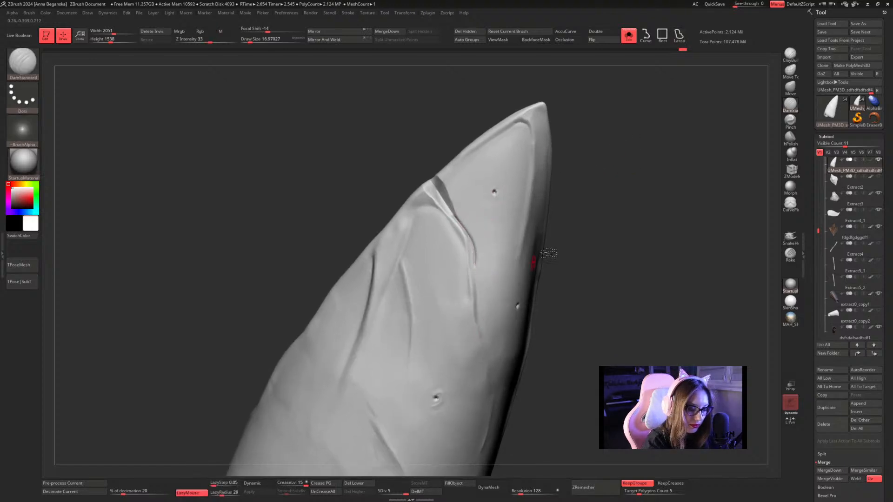
{"action": "key", "text": "ctrl+z"}
{"action": "mouse_move", "coordinate": [458, 219]}
{"action": "left_mouse_down"}
{"action": "mouse_move", "coordinate": [474, 247]}
{"action": "mouse_move", "coordinate": [474, 287]}
{"action": "left_mouse_up"}
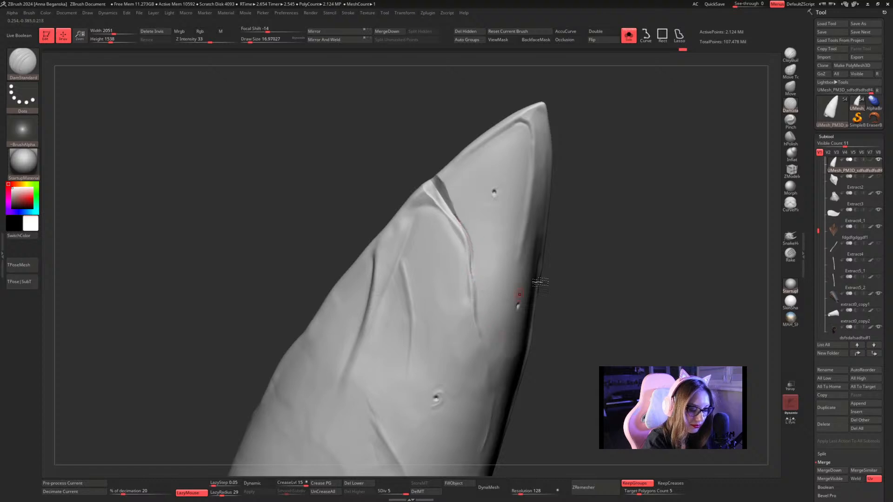
Sharpen the carved crease with Pinch and thicken its border with Inflat at Draw Size about 14.
{"action": "left_click", "coordinate": [791, 120]}
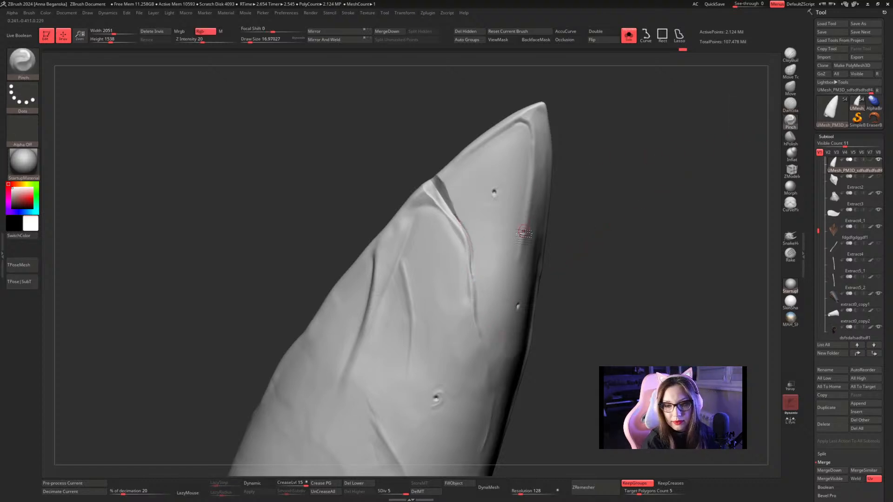
{"action": "left_click_drag", "start_coordinate": [476, 275], "coordinate": [476, 255]}
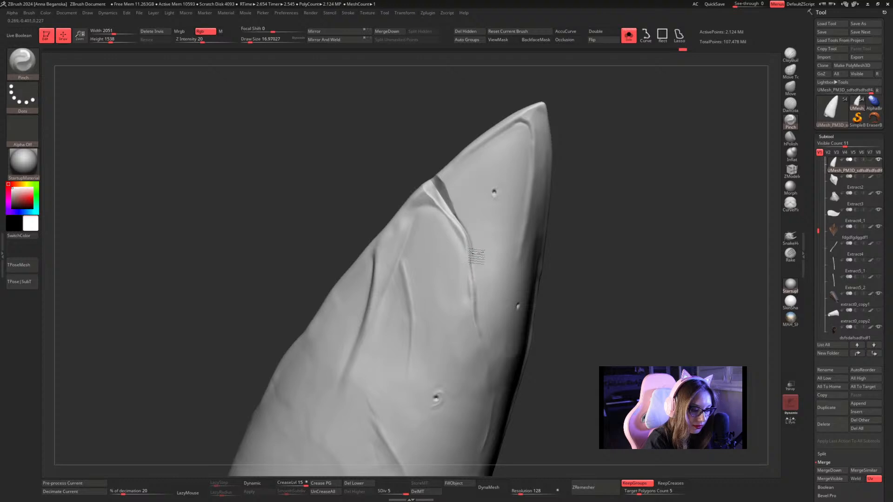
{"action": "left_click", "coordinate": [791, 154]}
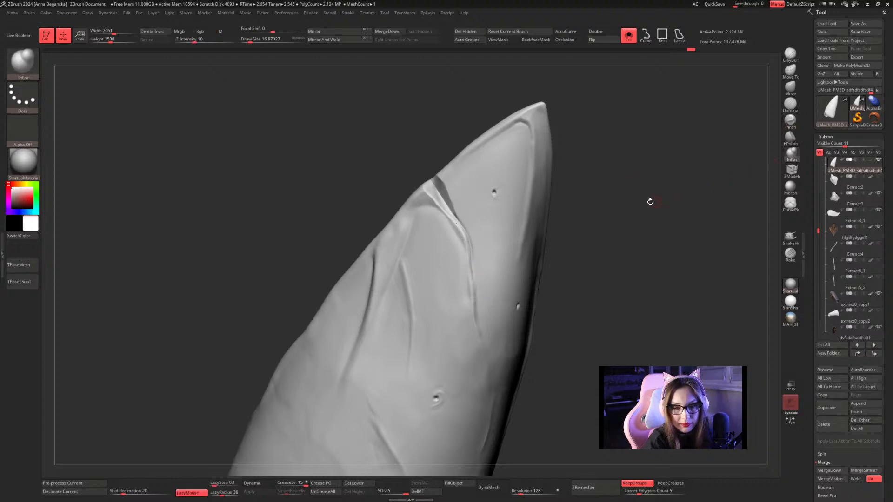
{"action": "key", "text": "space"}
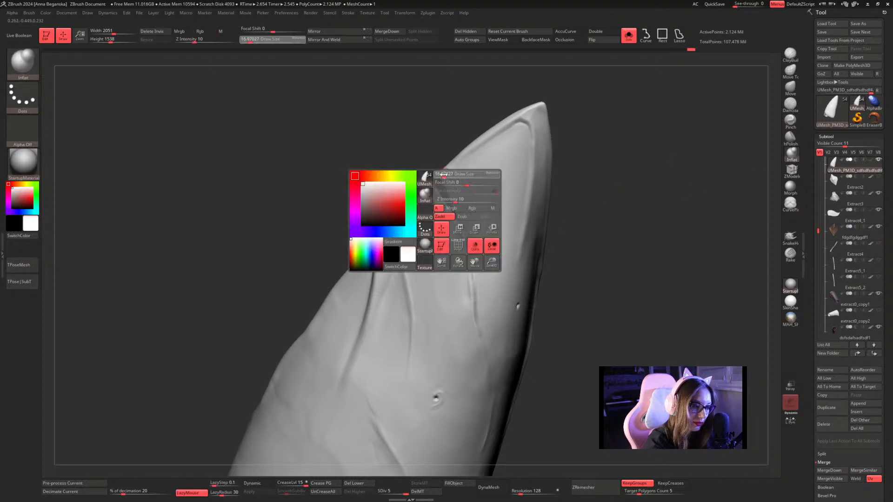
{"action": "mouse_move", "coordinate": [444, 175]}
{"action": "left_mouse_down"}
{"action": "mouse_move", "coordinate": [475, 263]}
{"action": "mouse_move", "coordinate": [479, 339]}
{"action": "left_mouse_up"}
Smooth the crease near the notch and blend its raised border down along the piece.
{"action": "mouse_move", "coordinate": [598, 201]}
{"action": "left_mouse_down"}
{"action": "mouse_move", "coordinate": [623, 201]}
{"action": "mouse_move", "coordinate": [630, 214]}
{"action": "mouse_move", "coordinate": [634, 192]}
{"action": "mouse_move", "coordinate": [602, 186]}
{"action": "left_mouse_up"}
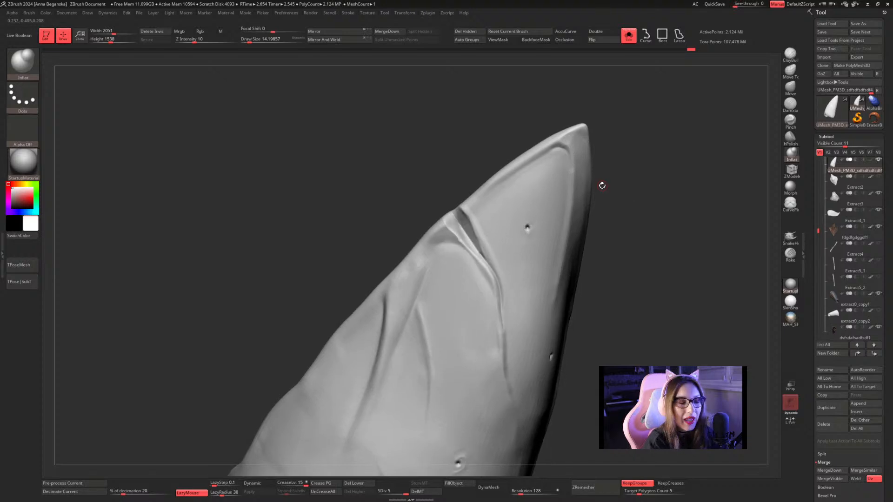
{"action": "key", "text": "shift"}
{"action": "mouse_move", "coordinate": [477, 237]}
{"action": "left_mouse_down", "text": "shift"}
{"action": "mouse_move", "coordinate": [465, 212]}
{"action": "mouse_move", "coordinate": [483, 240]}
{"action": "left_mouse_up", "text": "shift"}
{"action": "mouse_move", "coordinate": [620, 214]}
{"action": "left_mouse_down"}
{"action": "mouse_move", "coordinate": [634, 208]}
{"action": "mouse_move", "coordinate": [629, 123]}
{"action": "left_mouse_up"}
{"action": "mouse_move", "coordinate": [464, 154]}
{"action": "left_mouse_down"}
{"action": "mouse_move", "coordinate": [495, 217]}
{"action": "mouse_move", "coordinate": [516, 310]}
{"action": "left_mouse_up"}
{"action": "left_click_drag", "start_coordinate": [629, 191], "coordinate": [636, 211]}
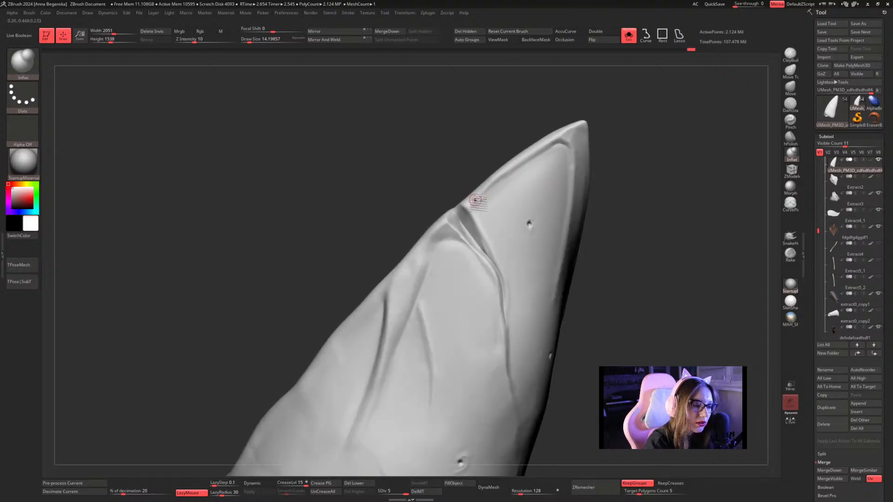
Inflate the rim between the notch and the tip with Inflat at Draw Size 20 and smooth its surface.
{"action": "key", "text": "bracketright"}
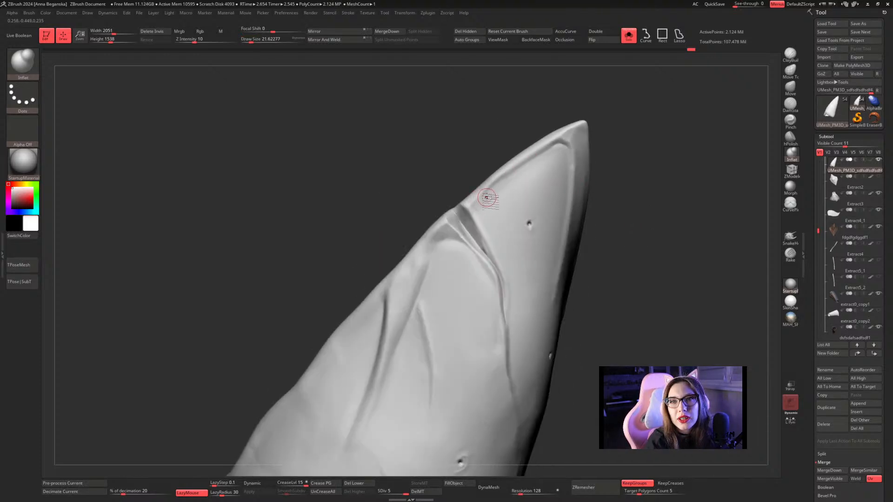
{"action": "key", "text": "space"}
{"action": "left_click_drag", "start_coordinate": [477, 201], "coordinate": [473, 202]}
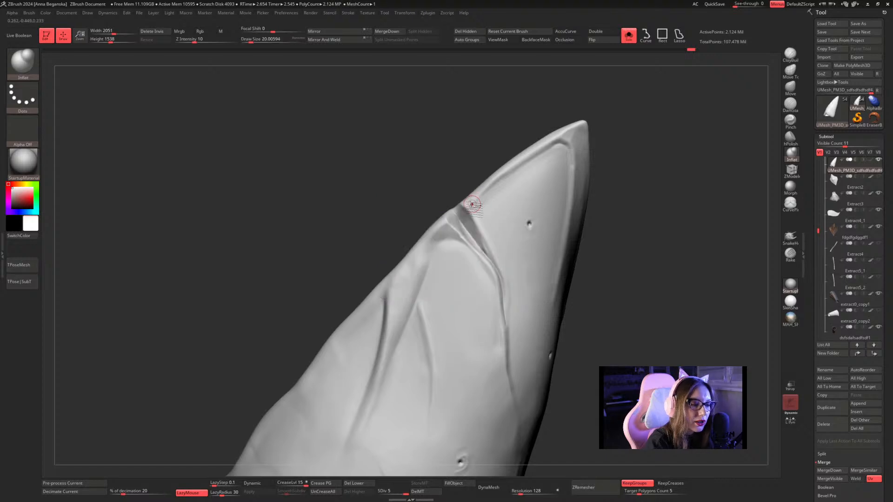
{"action": "mouse_move", "coordinate": [513, 168]}
{"action": "left_mouse_down"}
{"action": "mouse_move", "coordinate": [474, 212]}
{"action": "mouse_move", "coordinate": [496, 181]}
{"action": "left_mouse_up"}
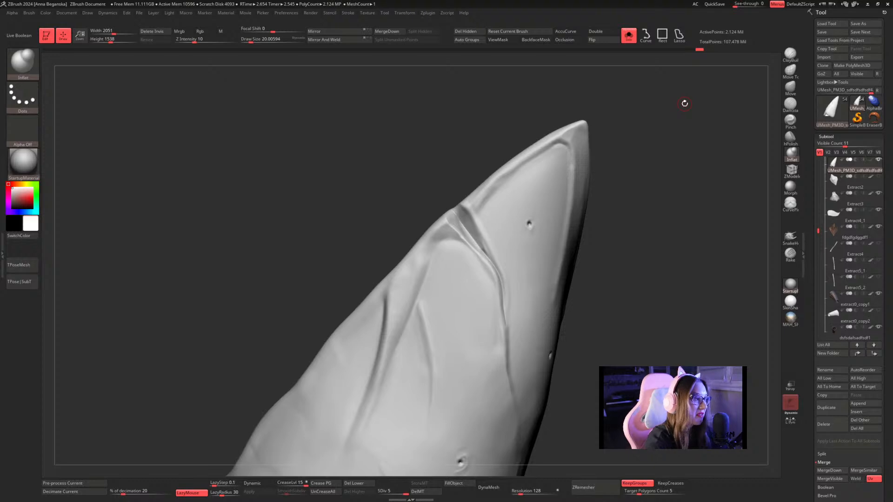
{"action": "left_click", "coordinate": [32, 64]}
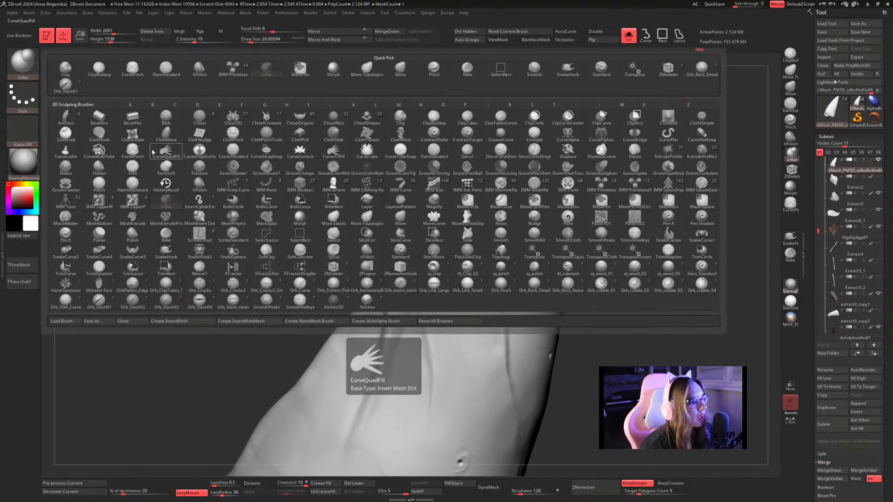
{"action": "left_click", "coordinate": [133, 149]}
{"action": "mouse_move", "coordinate": [517, 170]}
{"action": "left_mouse_down"}
{"action": "mouse_move", "coordinate": [485, 204]}
{"action": "mouse_move", "coordinate": [484, 234]}
{"action": "mouse_move", "coordinate": [482, 207]}
{"action": "left_mouse_up"}
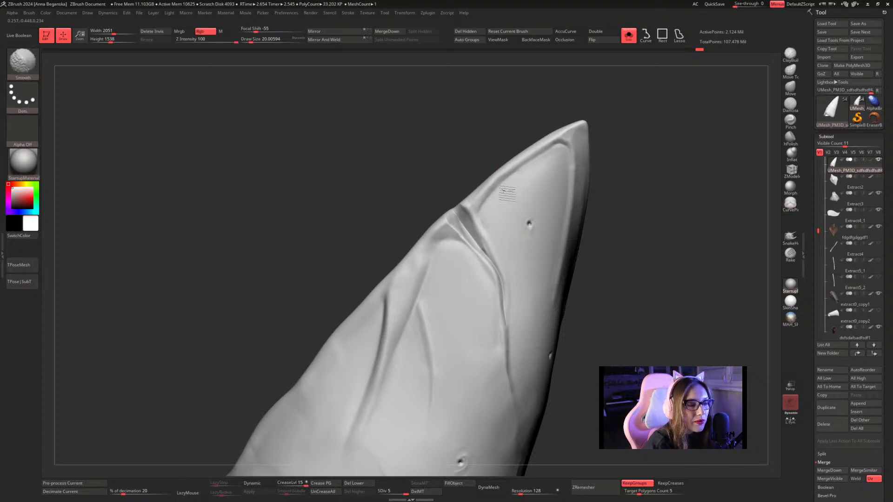
Polish the surface along the notch's crease with the hPolish brush.
{"action": "left_click", "coordinate": [791, 137]}
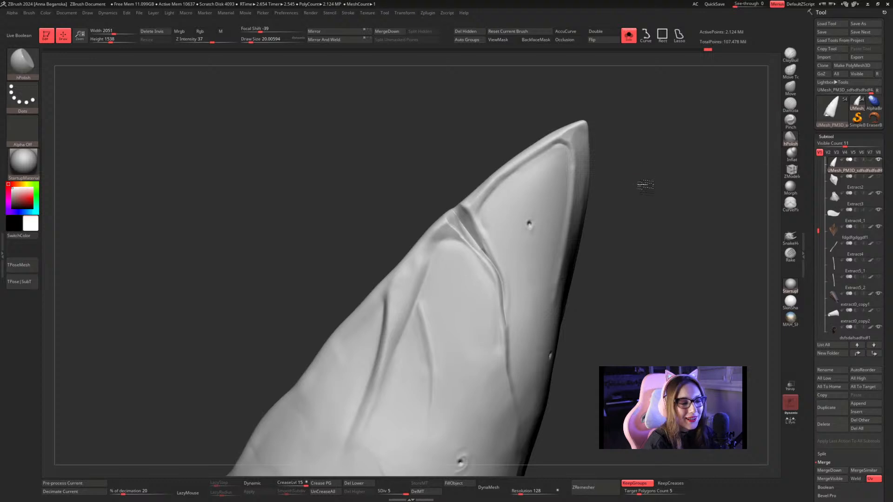
{"action": "left_click_drag", "start_coordinate": [642, 185], "coordinate": [642, 181]}
{"action": "mouse_move", "coordinate": [482, 224]}
{"action": "left_mouse_down"}
{"action": "mouse_move", "coordinate": [475, 227]}
{"action": "mouse_move", "coordinate": [503, 190]}
{"action": "mouse_move", "coordinate": [479, 235]}
{"action": "mouse_move", "coordinate": [477, 227]}
{"action": "mouse_move", "coordinate": [503, 202]}
{"action": "mouse_move", "coordinate": [489, 213]}
{"action": "mouse_move", "coordinate": [480, 252]}
{"action": "left_mouse_up"}
{"action": "left_click_drag", "start_coordinate": [651, 200], "coordinate": [630, 181]}
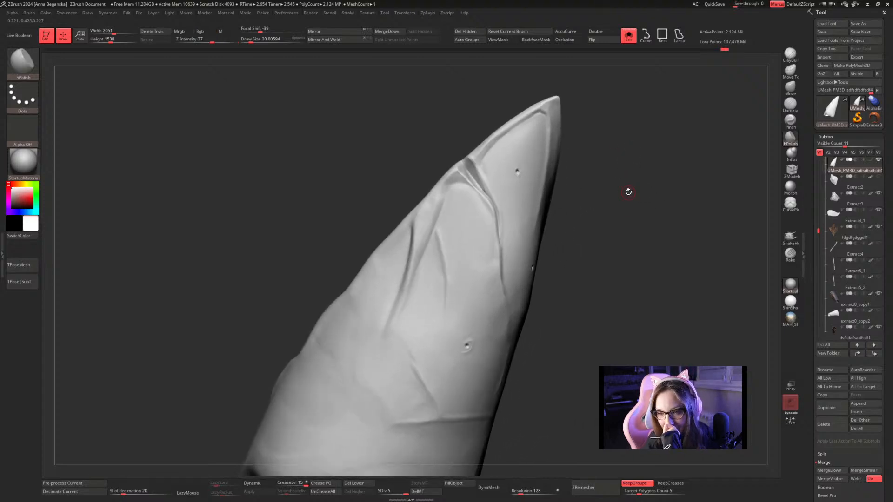
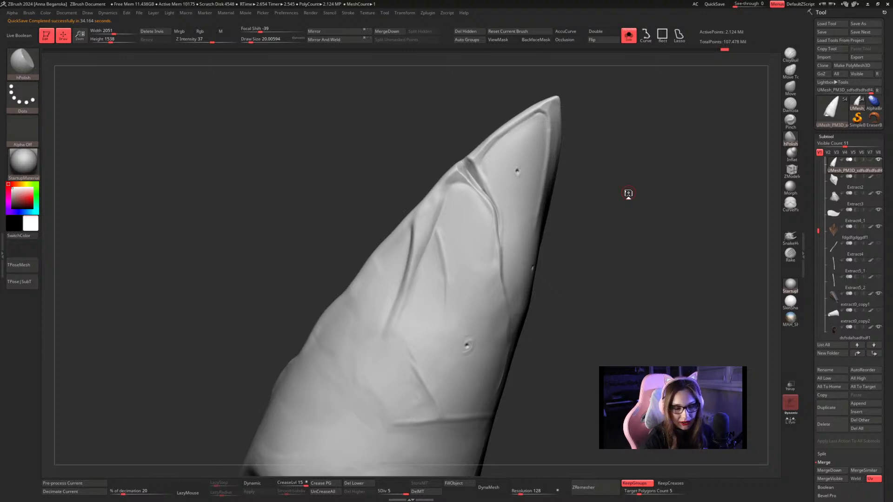
Show the forearm piece's wireframe and compare subdivision level 1 with level 5.
{"action": "key", "text": "shift+f"}
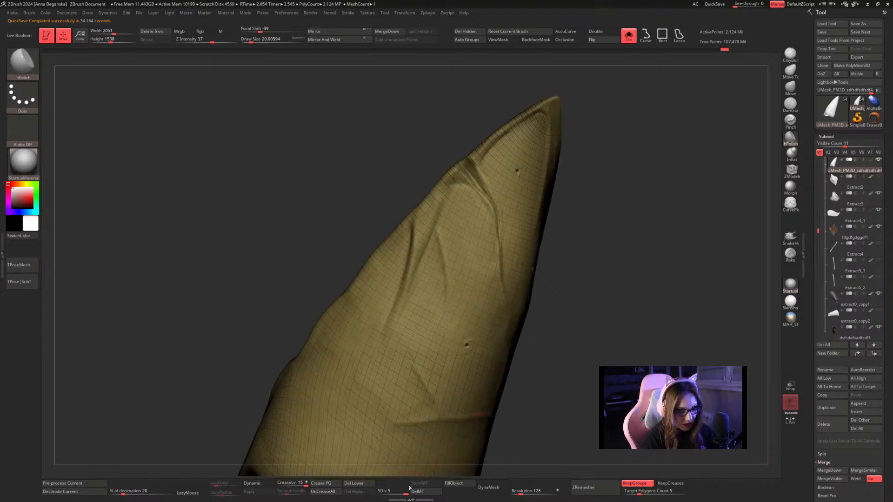
{"action": "left_click_drag", "start_coordinate": [406, 493], "coordinate": [379, 493]}
{"action": "key", "text": "f"}
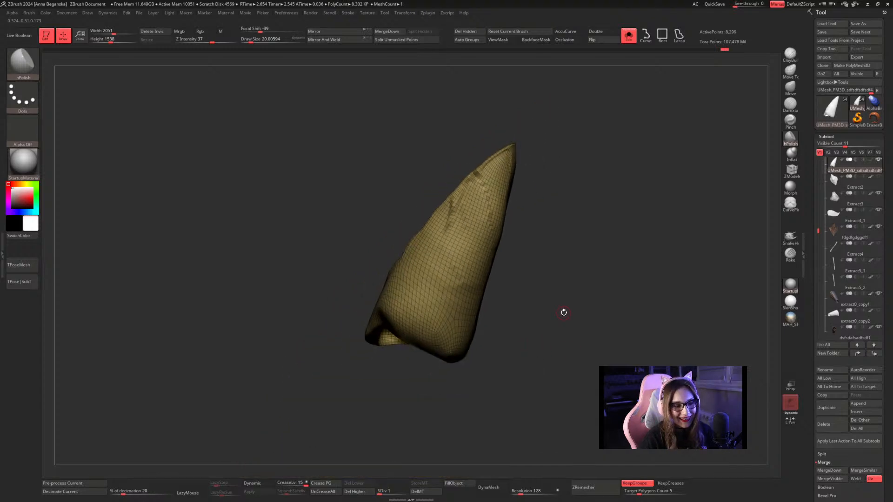
{"action": "left_click_drag", "start_coordinate": [379, 493], "coordinate": [403, 492]}
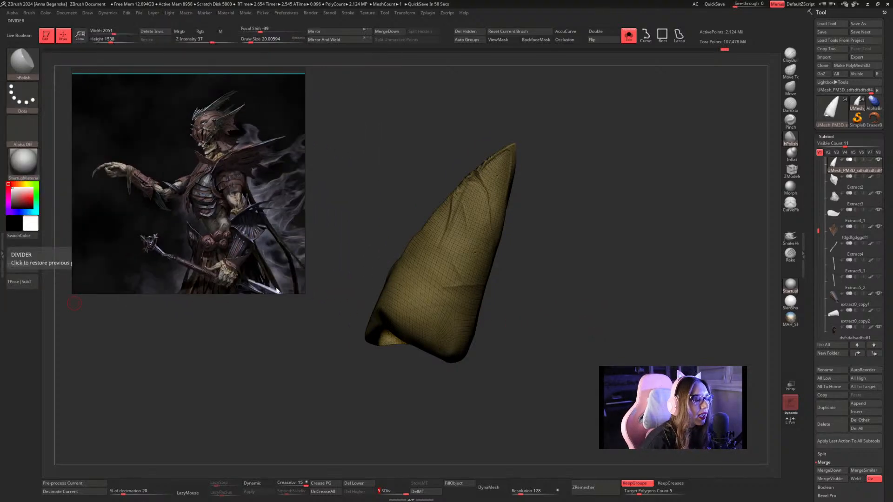
Enlarge the character reference image, examine its armour up close, and shrink it to fit beside the forearm piece.
{"action": "left_click_drag", "start_coordinate": [309, 299], "coordinate": [539, 428]}
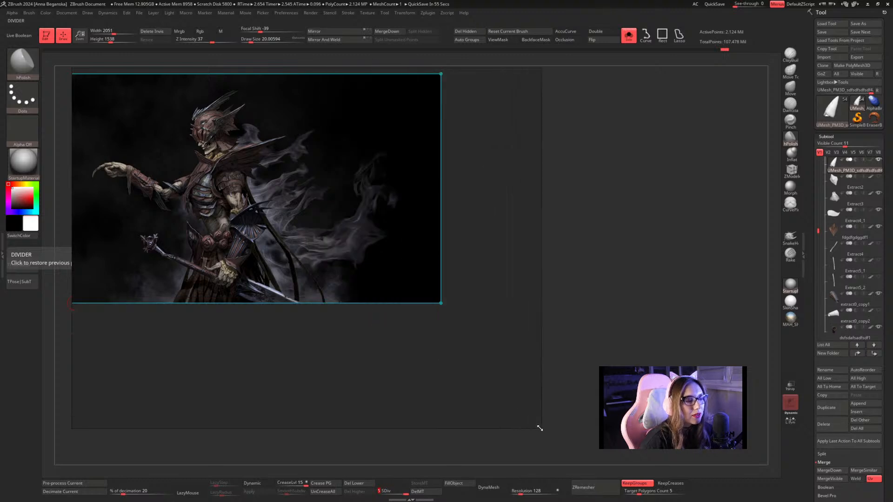
{"action": "left_click_drag", "start_coordinate": [310, 238], "coordinate": [344, 281]}
{"action": "scroll", "coordinate": [318, 264], "scroll_direction": "up", "scroll_amount": 3}
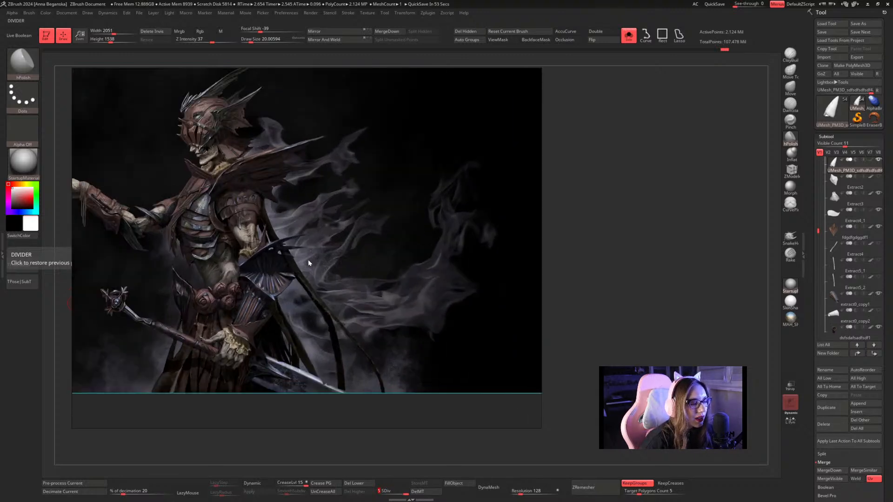
{"action": "left_click_drag", "start_coordinate": [268, 218], "coordinate": [335, 225]}
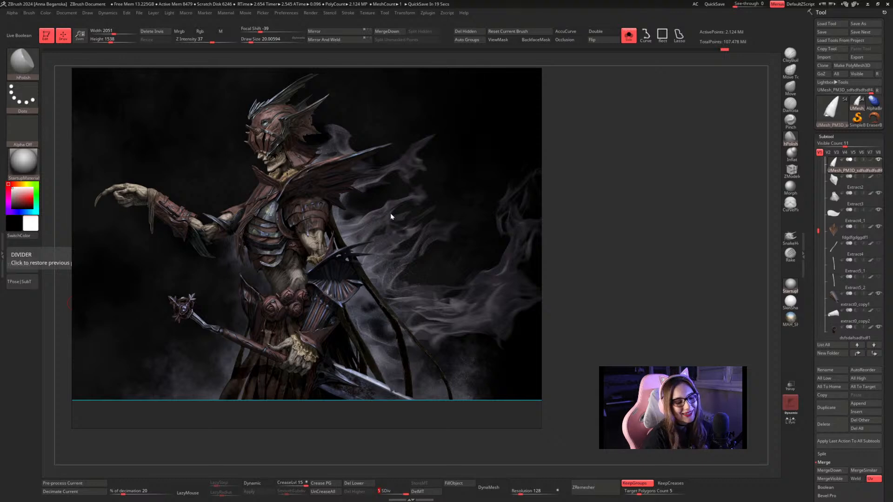
{"action": "scroll", "coordinate": [341, 177], "scroll_direction": "down", "scroll_amount": 1}
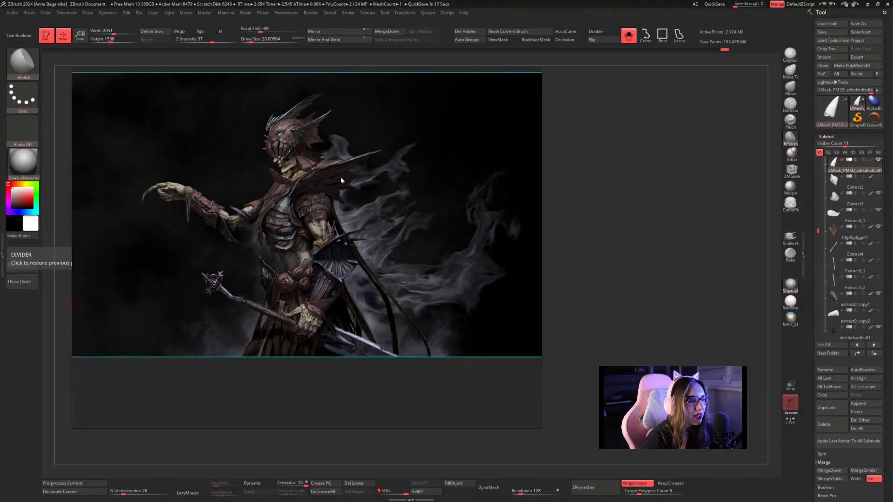
{"action": "scroll", "coordinate": [340, 177], "scroll_direction": "up", "scroll_amount": 2}
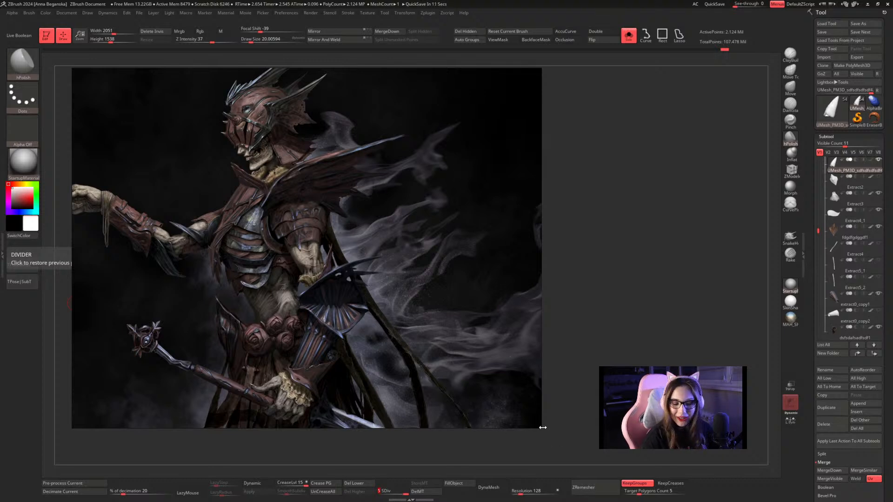
{"action": "left_click_drag", "start_coordinate": [539, 428], "coordinate": [334, 341]}
{"action": "scroll", "coordinate": [267, 279], "scroll_direction": "down", "scroll_amount": 2}
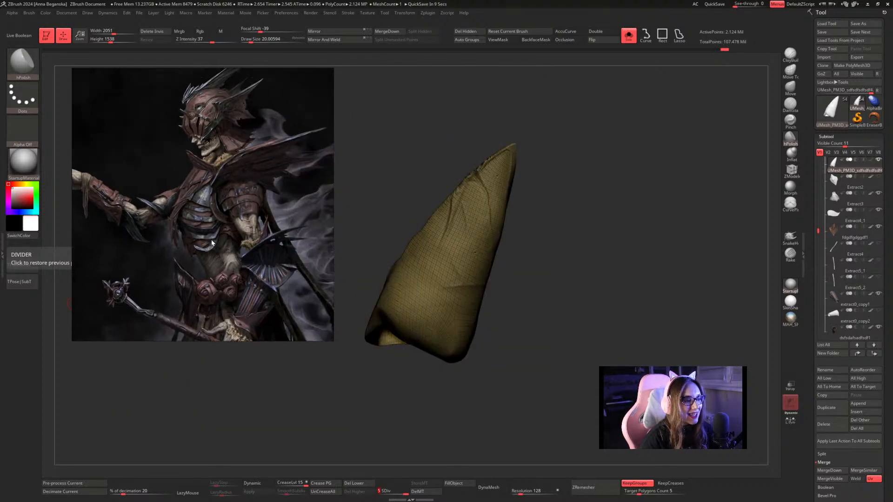
Hide the wireframe and inspect the forearm piece together with the rest of the character from several angles.
{"action": "left_click_drag", "start_coordinate": [562, 245], "coordinate": [561, 242]}
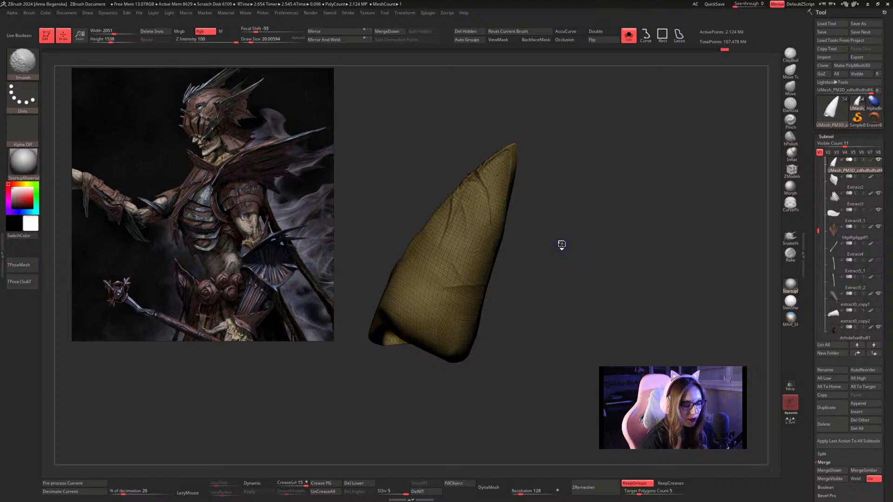
{"action": "key", "text": "shift+f"}
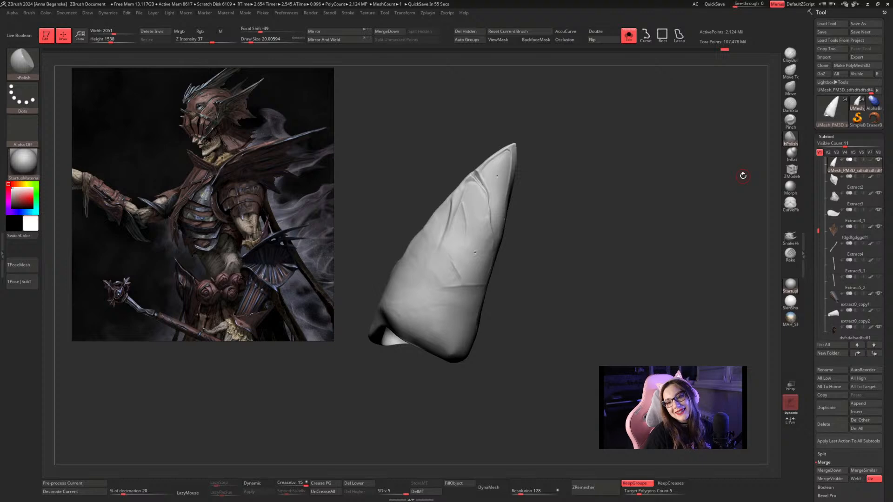
{"action": "left_click_drag", "start_coordinate": [743, 176], "coordinate": [618, 179]}
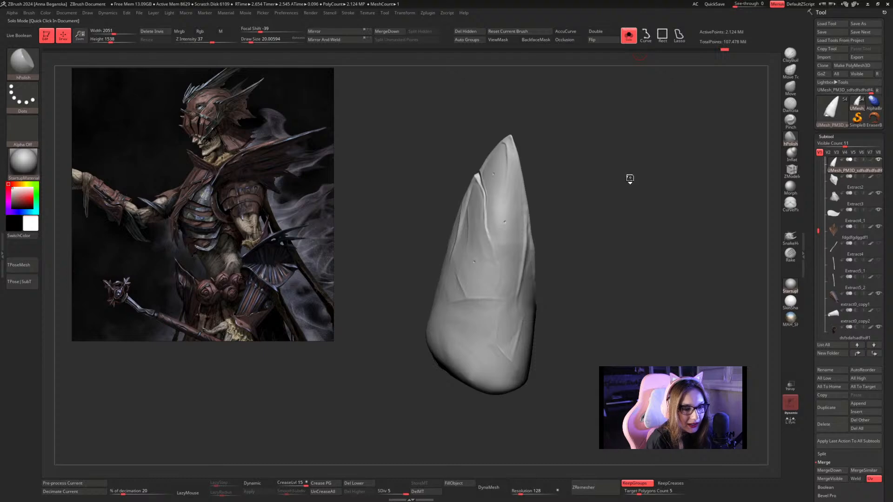
{"action": "left_click", "coordinate": [629, 188]}
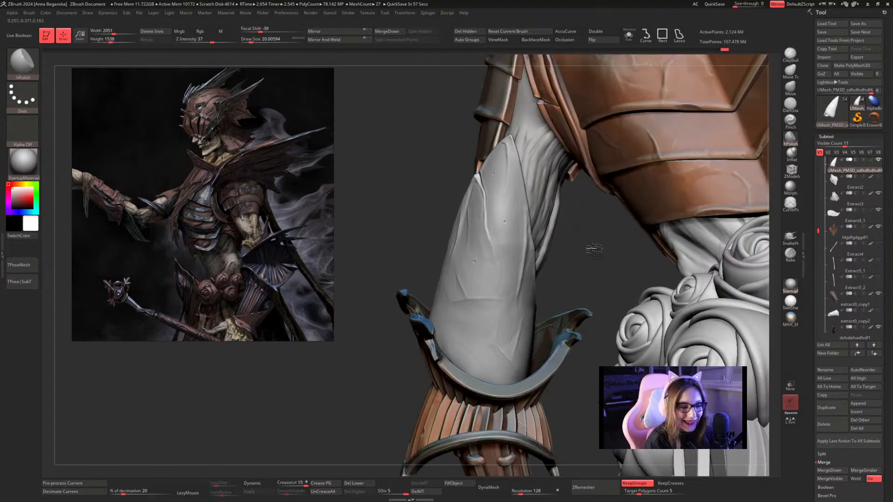
{"action": "left_click_drag", "start_coordinate": [586, 241], "coordinate": [591, 242]}
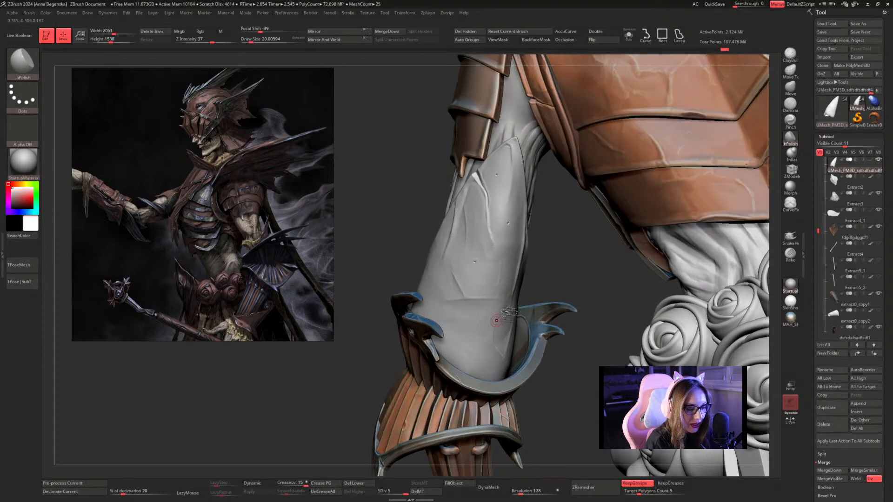
{"action": "mouse_move", "coordinate": [573, 248]}
{"action": "left_mouse_down"}
{"action": "mouse_move", "coordinate": [559, 241]}
{"action": "mouse_move", "coordinate": [605, 242]}
{"action": "mouse_move", "coordinate": [557, 241]}
{"action": "left_mouse_up"}
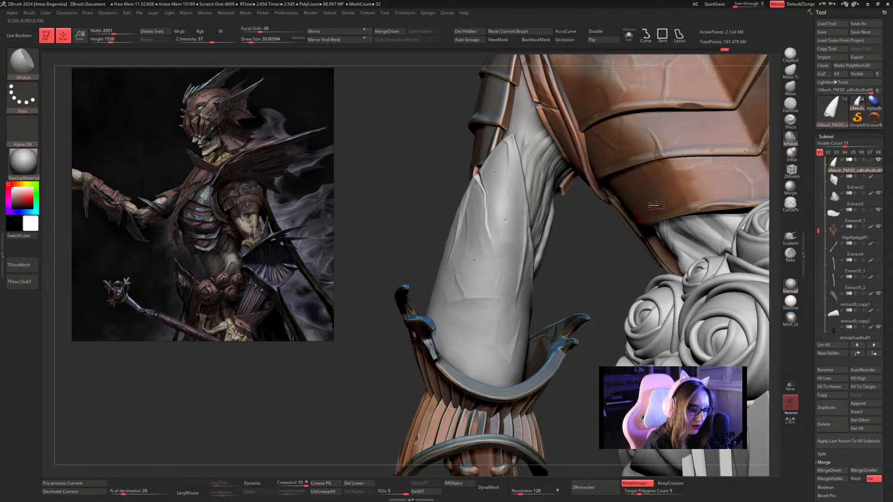
{"action": "left_click", "coordinate": [791, 153]}
{"action": "left_click_drag", "start_coordinate": [582, 252], "coordinate": [572, 230]}
{"action": "right_click_drag", "start_coordinate": [487, 306], "coordinate": [493, 319], "text": "ctrl"}
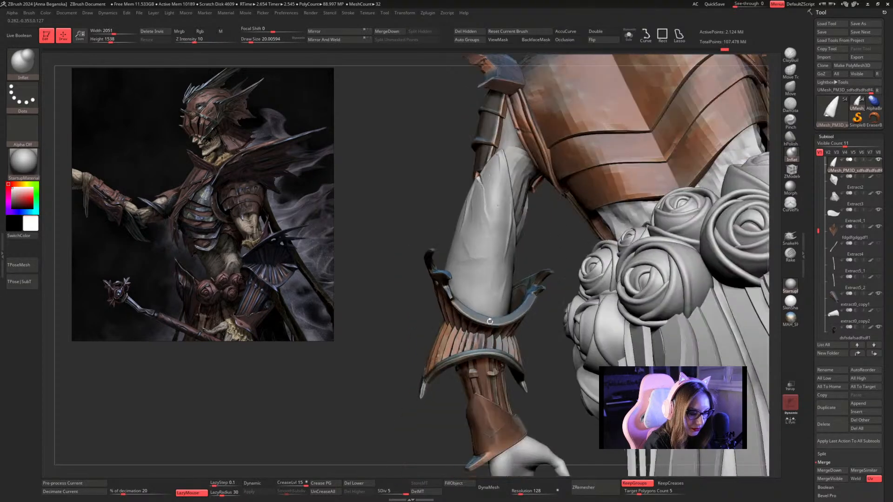
Isolate the forearm piece and stamp a diagonal slash across its wide base with the Orb_Line_Large brush.
{"action": "left_click", "coordinate": [628, 36]}
{"action": "right_click_drag", "start_coordinate": [576, 216], "coordinate": [593, 294], "text": "ctrl"}
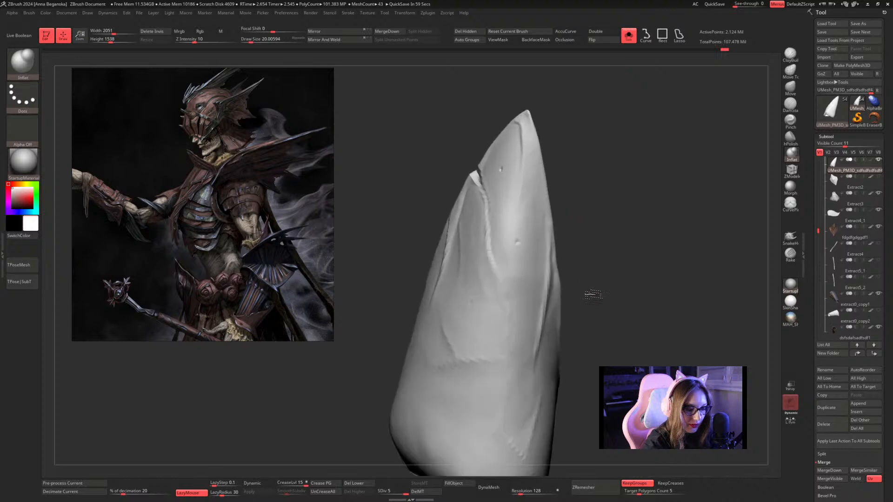
{"action": "left_click_drag", "start_coordinate": [593, 294], "coordinate": [564, 231], "text": "alt"}
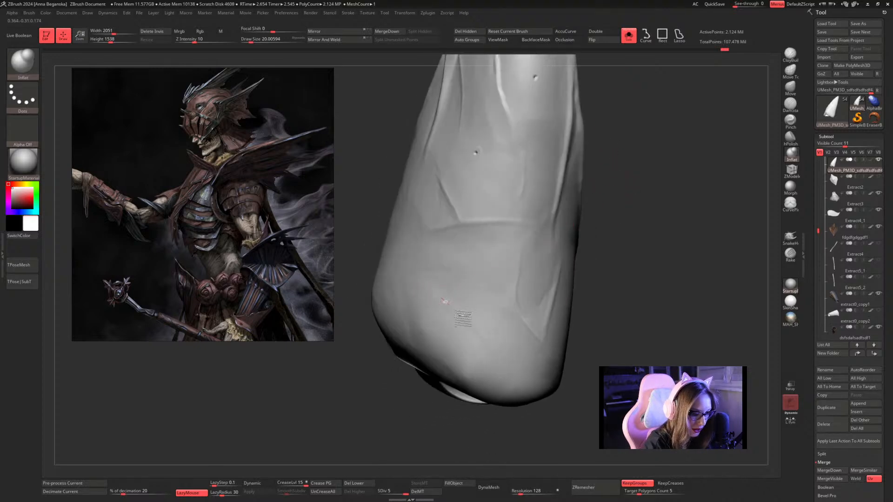
{"action": "left_click", "coordinate": [22, 61]}
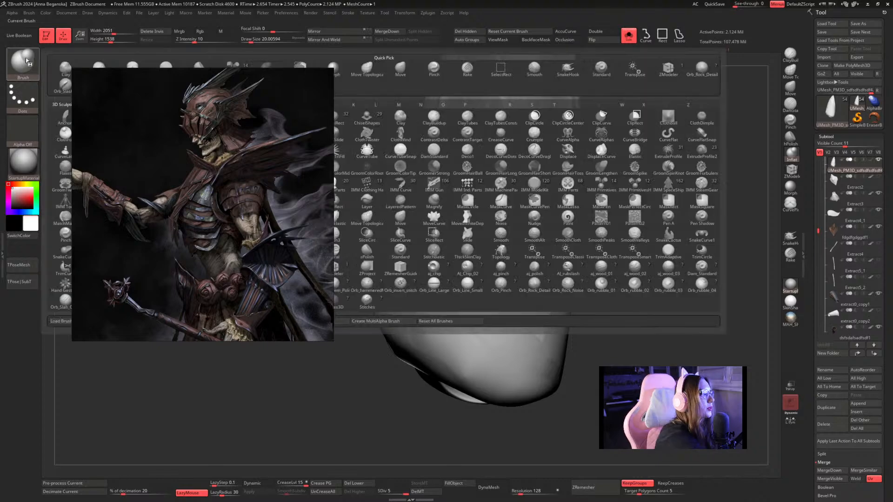
{"action": "mouse_move", "coordinate": [127, 88]}
{"action": "right_mouse_down"}
{"action": "mouse_move", "coordinate": [120, 77]}
{"action": "mouse_move", "coordinate": [105, 94]}
{"action": "right_mouse_up"}
{"action": "left_click", "coordinate": [22, 62]}
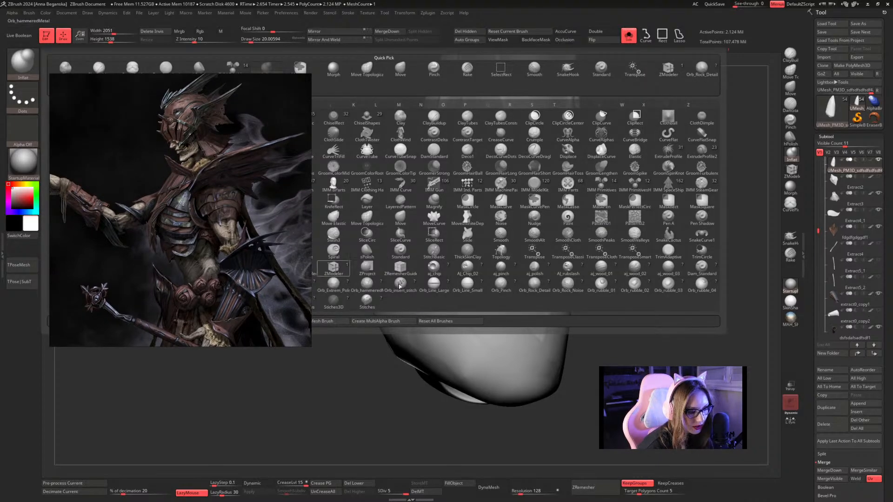
{"action": "left_click", "coordinate": [434, 288]}
{"action": "left_click_drag", "start_coordinate": [456, 318], "coordinate": [517, 377]}
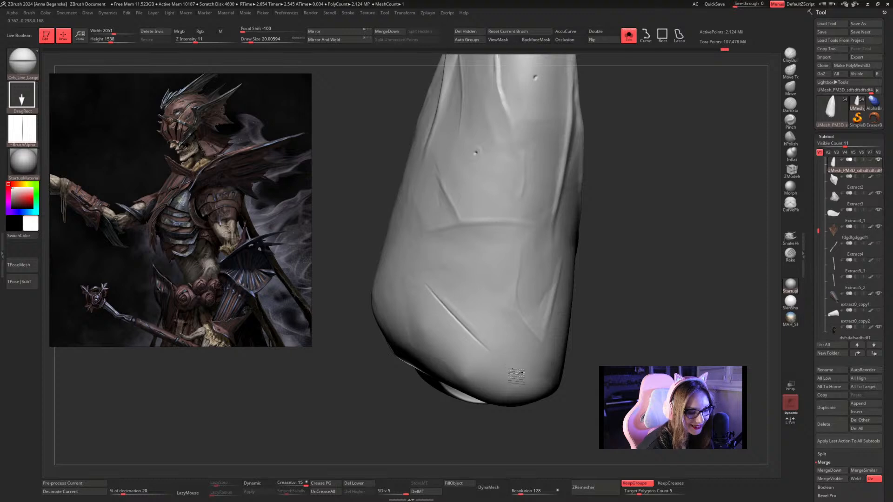
Smooth along the new diagonal slash and fade its upper end into the surrounding surface.
{"action": "key", "text": "ctrl"}
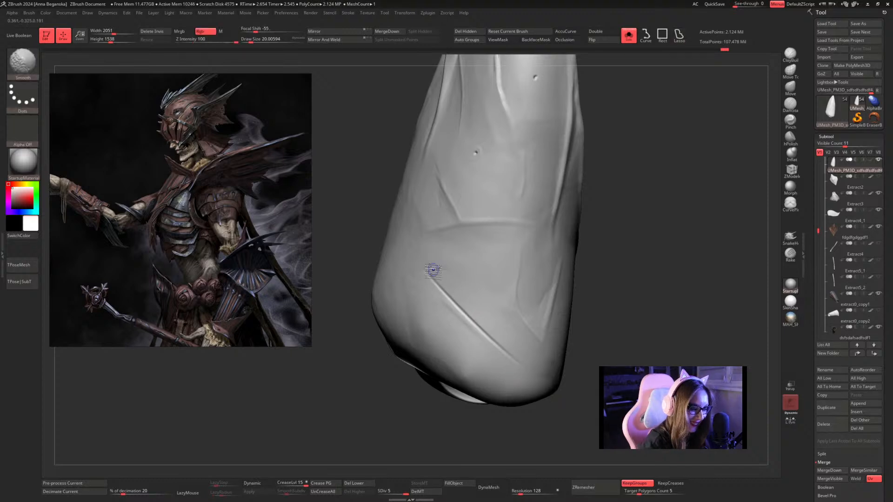
{"action": "left_click_drag", "start_coordinate": [433, 270], "coordinate": [525, 367], "text": "shift"}
{"action": "left_click_drag", "start_coordinate": [450, 302], "coordinate": [490, 337], "text": "shift"}
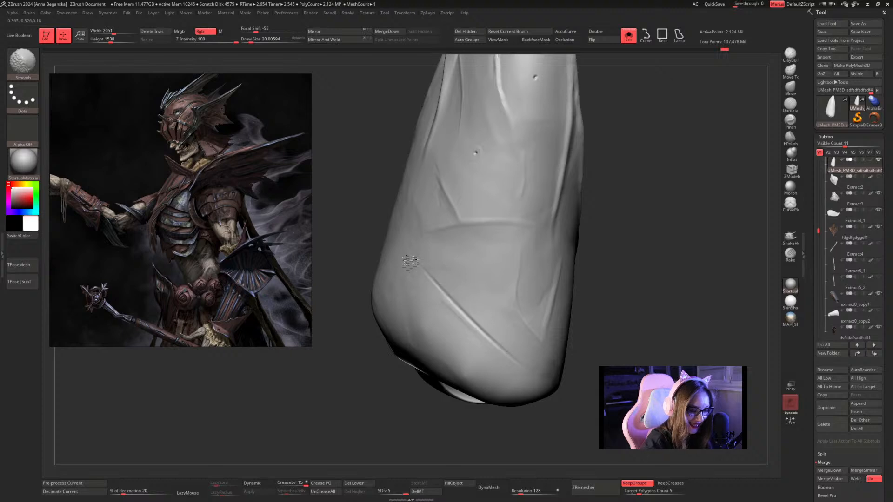
{"action": "left_click_drag", "start_coordinate": [411, 263], "coordinate": [441, 281], "text": "shift"}
{"action": "mouse_move", "coordinate": [640, 223]}
{"action": "left_mouse_down", "text": "alt"}
{"action": "mouse_move", "coordinate": [606, 235]}
{"action": "mouse_move", "coordinate": [618, 219]}
{"action": "mouse_move", "coordinate": [628, 235]}
{"action": "left_mouse_up", "text": "alt"}
Thicken the diagonal slash's border with Inflat at Draw Size 20 and smooth its lower end and inner side.
{"action": "left_click", "coordinate": [794, 154]}
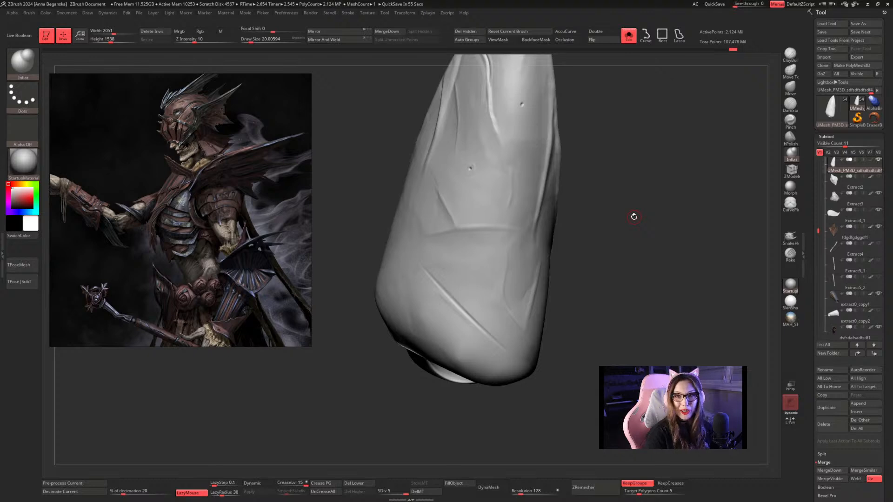
{"action": "mouse_move", "coordinate": [610, 171]}
{"action": "left_mouse_down", "text": "alt"}
{"action": "mouse_move", "coordinate": [636, 219]}
{"action": "mouse_move", "coordinate": [612, 166]}
{"action": "left_mouse_up", "text": "alt"}
{"action": "key", "text": "s"}
{"action": "mouse_move", "coordinate": [406, 225]}
{"action": "left_mouse_down"}
{"action": "mouse_move", "coordinate": [475, 305]}
{"action": "mouse_move", "coordinate": [539, 351]}
{"action": "left_mouse_up"}
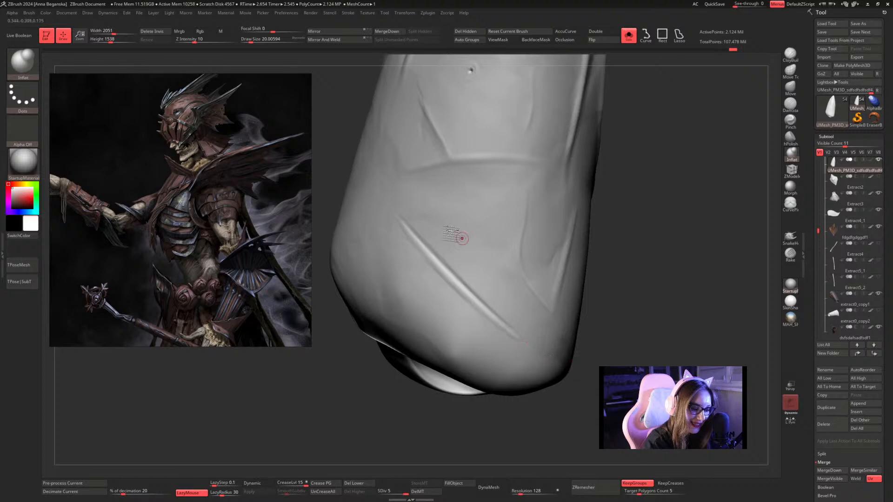
{"action": "left_click_drag", "start_coordinate": [425, 240], "coordinate": [494, 309]}
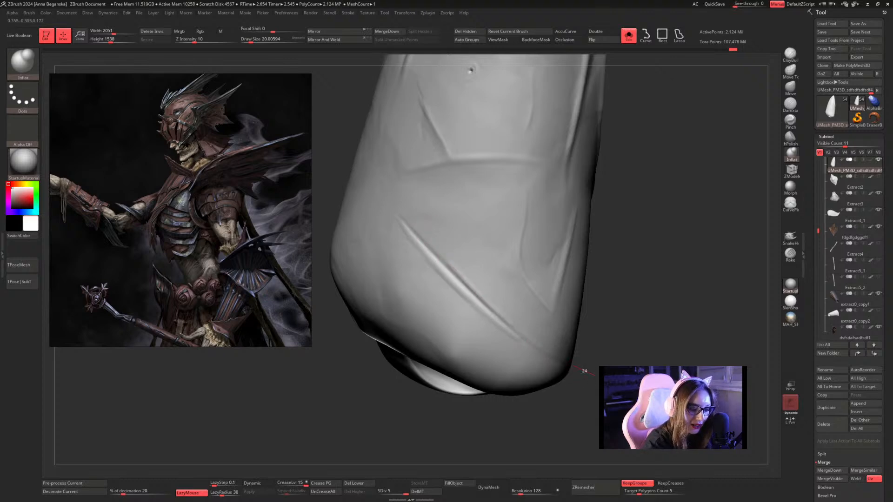
{"action": "left_click_drag", "start_coordinate": [653, 324], "coordinate": [605, 293]}
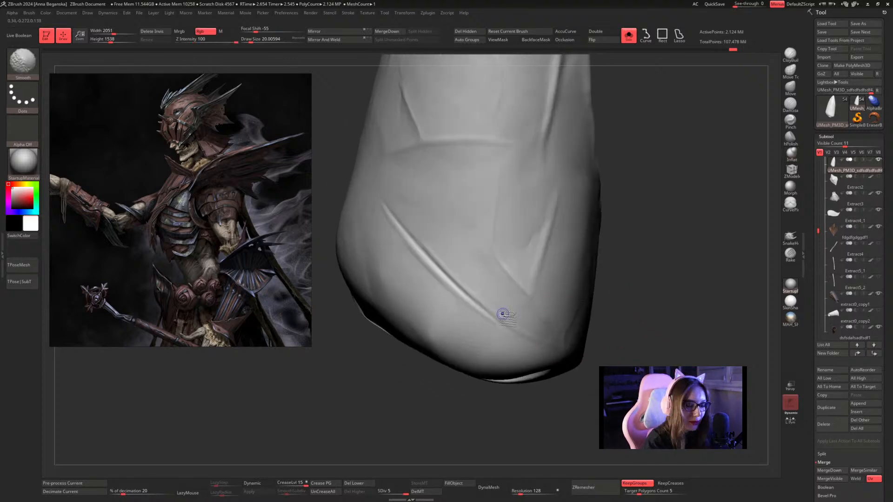
{"action": "left_click_drag", "start_coordinate": [506, 314], "coordinate": [515, 318], "text": "shift"}
{"action": "left_click_drag", "start_coordinate": [458, 277], "coordinate": [434, 238], "text": "shift"}
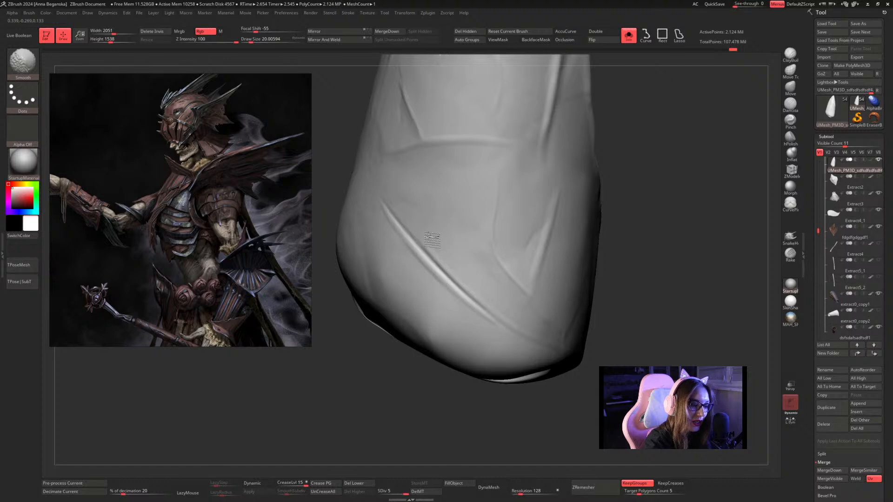
Try to lengthen the diagonal slash beyond its upper end with the Inflat brush.
{"action": "mouse_move", "coordinate": [618, 174]}
{"action": "left_mouse_down"}
{"action": "mouse_move", "coordinate": [630, 222]}
{"action": "mouse_move", "coordinate": [604, 193]}
{"action": "left_mouse_up"}
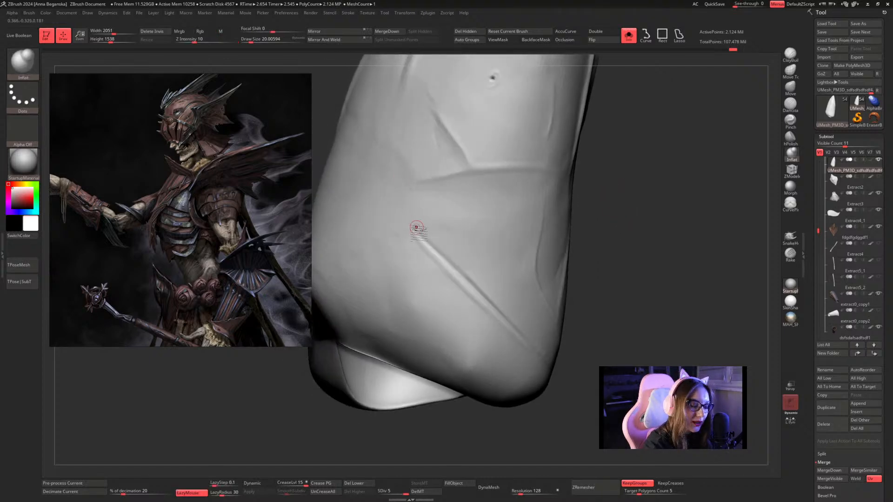
{"action": "mouse_move", "coordinate": [422, 242]}
{"action": "left_mouse_down"}
{"action": "mouse_move", "coordinate": [369, 181]}
{"action": "mouse_move", "coordinate": [358, 146]}
{"action": "left_mouse_up"}
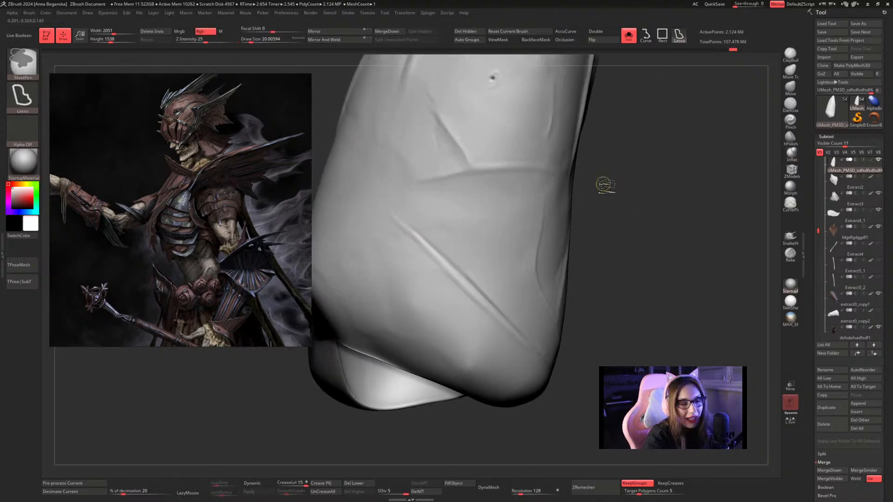
{"action": "key", "text": "ctrl+z"}
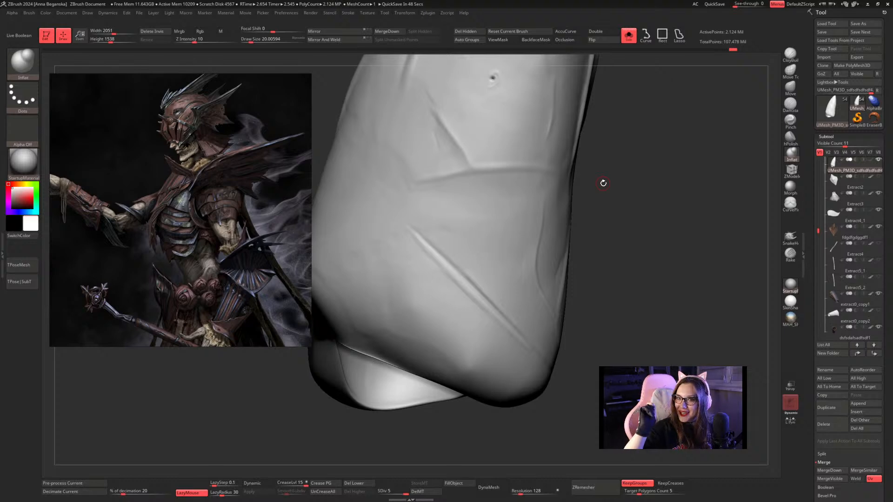
Soften the diagonal slash with smoothing and show the rest of the character around the forearm piece again.
{"action": "mouse_move", "coordinate": [670, 193]}
{"action": "left_mouse_down"}
{"action": "mouse_move", "coordinate": [637, 193]}
{"action": "mouse_move", "coordinate": [642, 209]}
{"action": "mouse_move", "coordinate": [608, 195]}
{"action": "left_mouse_up"}
{"action": "key", "text": "shift"}
{"action": "mouse_move", "coordinate": [453, 248]}
{"action": "left_mouse_down", "text": "shift"}
{"action": "mouse_move", "coordinate": [490, 291]}
{"action": "mouse_move", "coordinate": [532, 305]}
{"action": "left_mouse_up", "text": "shift"}
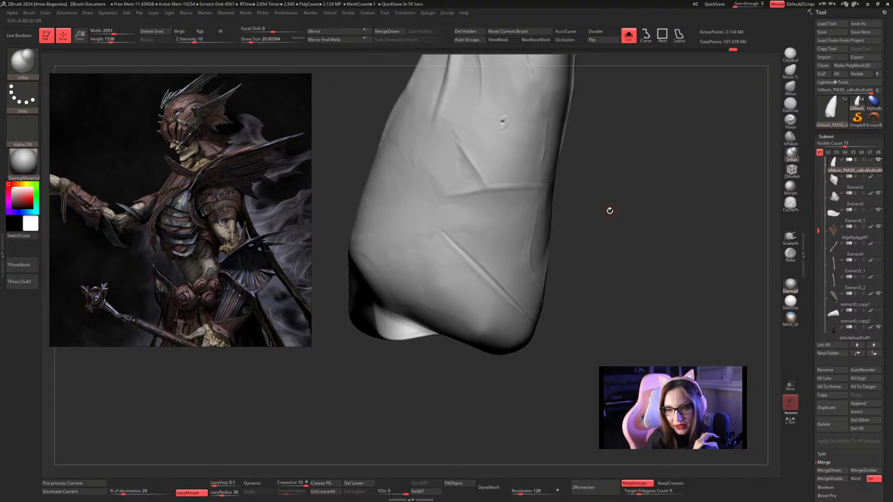
{"action": "mouse_move", "coordinate": [628, 192]}
{"action": "left_mouse_down"}
{"action": "mouse_move", "coordinate": [608, 202]}
{"action": "mouse_move", "coordinate": [619, 213]}
{"action": "left_mouse_up"}
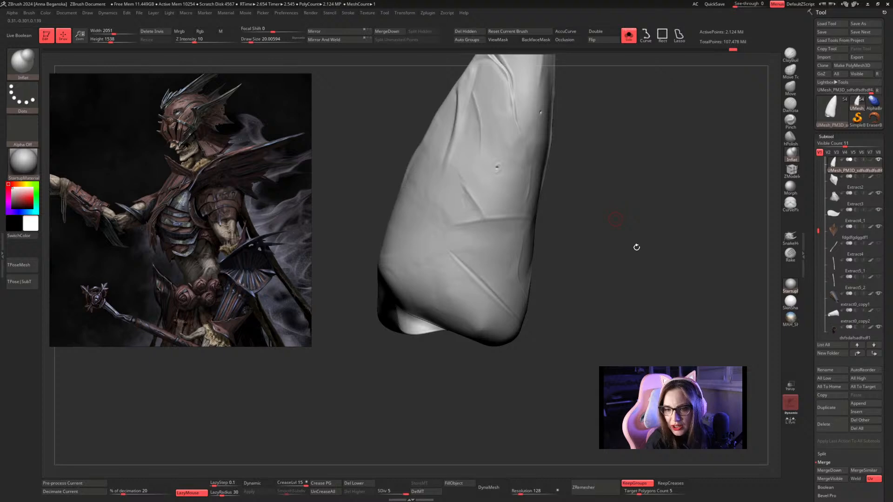
{"action": "mouse_move", "coordinate": [665, 269]}
{"action": "left_mouse_down", "text": "alt"}
{"action": "mouse_move", "coordinate": [582, 228]}
{"action": "mouse_move", "coordinate": [544, 270]}
{"action": "mouse_move", "coordinate": [541, 257]}
{"action": "left_mouse_up", "text": "alt"}
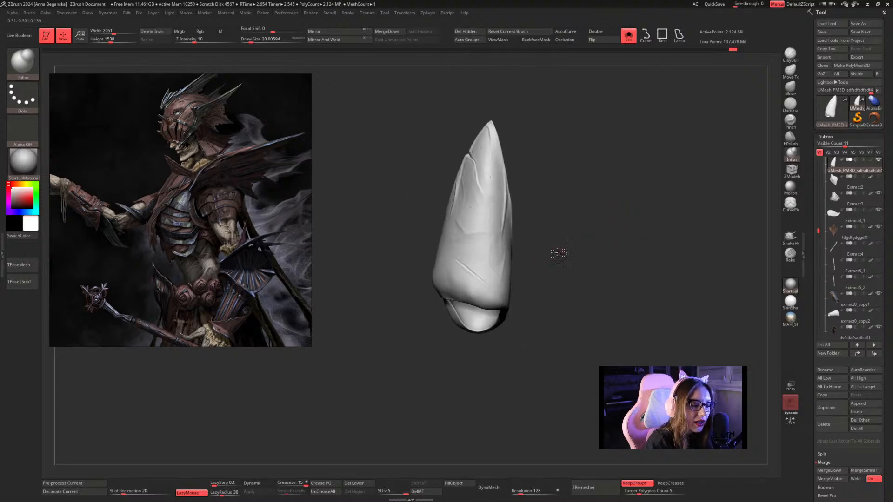
{"action": "left_click", "coordinate": [628, 35]}
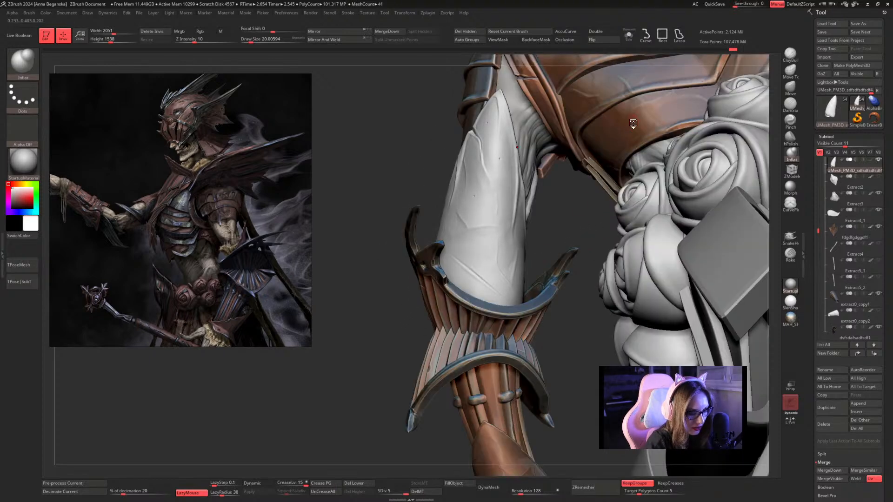
Examine the whole character from the front and back to judge the forearm piece within the full costume.
{"action": "key", "text": "f"}
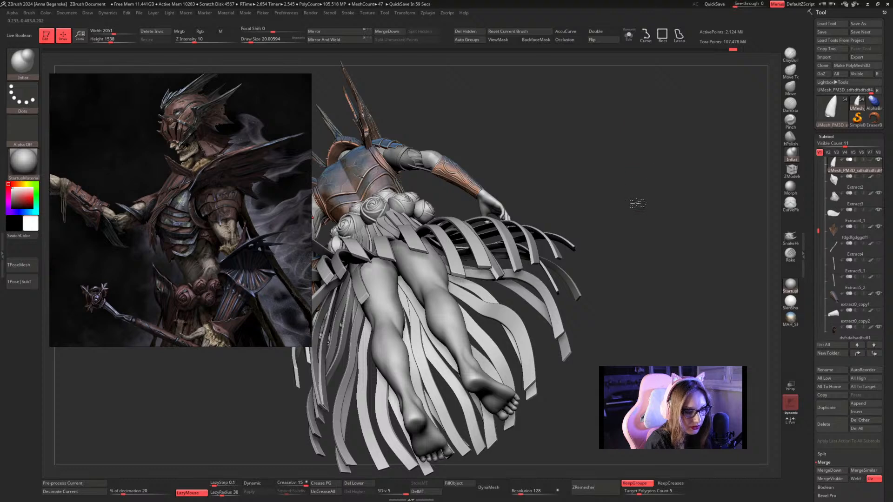
{"action": "left_click_drag", "start_coordinate": [638, 203], "coordinate": [636, 285]}
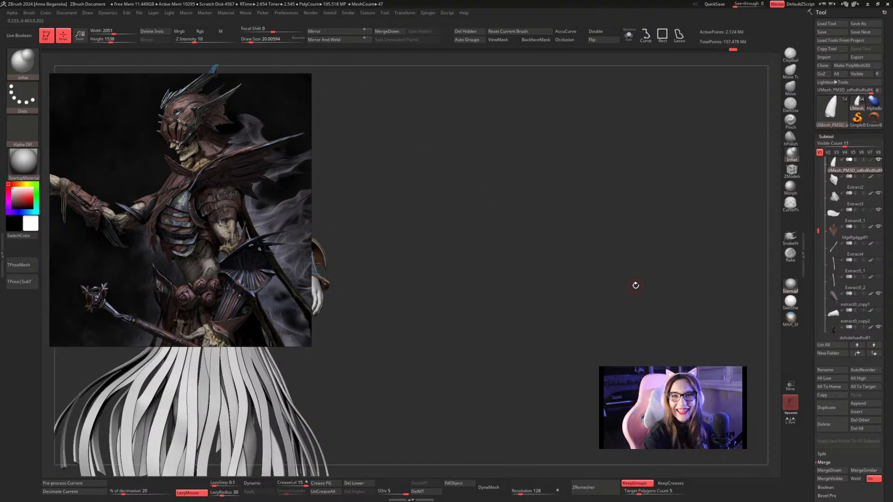
{"action": "left_click_drag", "start_coordinate": [534, 215], "coordinate": [578, 198]}
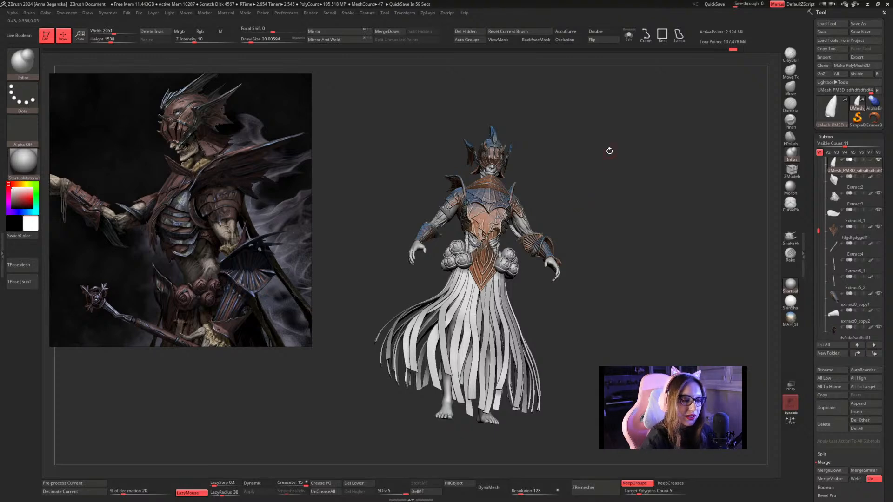
{"action": "left_click_drag", "start_coordinate": [620, 175], "coordinate": [624, 188], "text": "shift"}
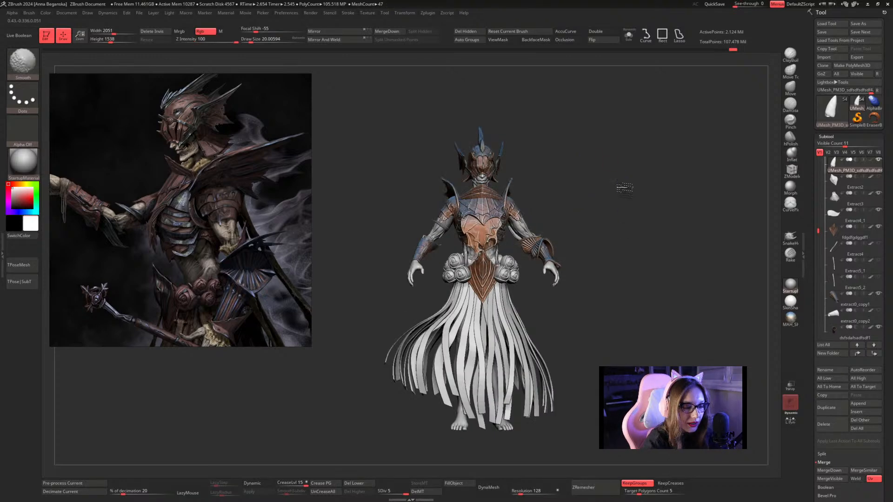
{"action": "mouse_move", "coordinate": [630, 222]}
{"action": "left_mouse_down", "text": "alt"}
{"action": "mouse_move", "coordinate": [638, 165]}
{"action": "mouse_move", "coordinate": [640, 203]}
{"action": "mouse_move", "coordinate": [614, 226]}
{"action": "mouse_move", "coordinate": [614, 151]}
{"action": "mouse_move", "coordinate": [660, 115]}
{"action": "mouse_move", "coordinate": [672, 140]}
{"action": "mouse_move", "coordinate": [658, 136]}
{"action": "mouse_move", "coordinate": [693, 124]}
{"action": "mouse_move", "coordinate": [693, 132]}
{"action": "mouse_move", "coordinate": [675, 105]}
{"action": "left_mouse_up", "text": "alt"}
Isolate the forearm piece, work the long crease near its open end with Inflat at Draw Size 17 and smoothing, and show the character again.
{"action": "left_click", "coordinate": [629, 36]}
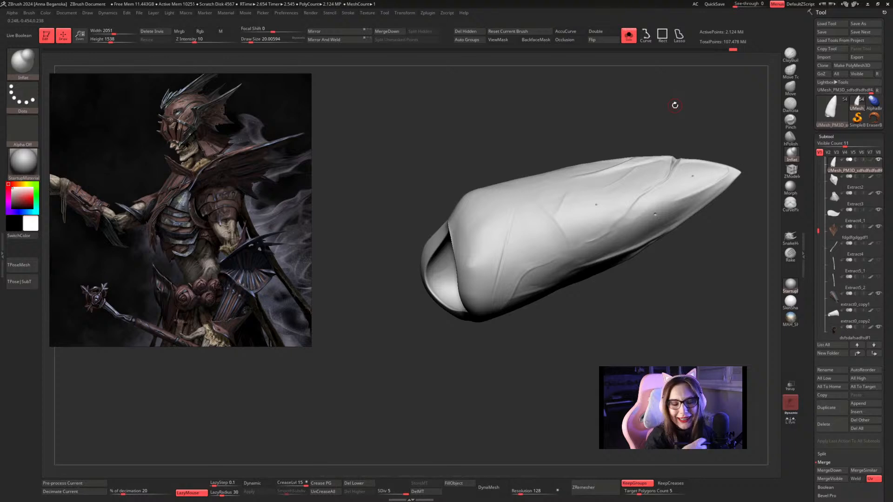
{"action": "left_click_drag", "start_coordinate": [555, 120], "coordinate": [549, 169], "text": "alt"}
{"action": "key", "text": "space"}
{"action": "mouse_move", "coordinate": [517, 246]}
{"action": "left_mouse_down"}
{"action": "mouse_move", "coordinate": [502, 267]}
{"action": "mouse_move", "coordinate": [516, 230]}
{"action": "mouse_move", "coordinate": [489, 347]}
{"action": "left_mouse_up"}
{"action": "left_click_drag", "start_coordinate": [494, 360], "coordinate": [501, 340]}
{"action": "left_click_drag", "start_coordinate": [511, 241], "coordinate": [481, 368]}
{"action": "left_click_drag", "start_coordinate": [496, 319], "coordinate": [501, 303], "text": "shift"}
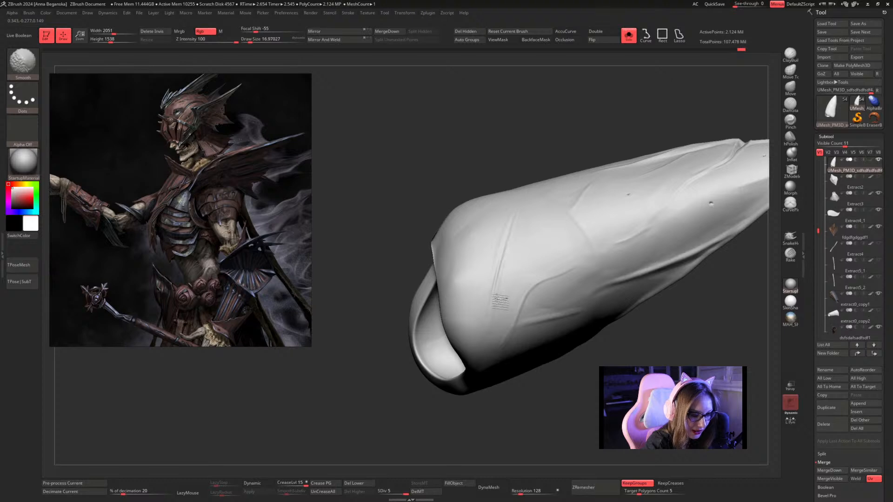
{"action": "left_click_drag", "start_coordinate": [554, 371], "coordinate": [549, 334], "text": "alt"}
{"action": "mouse_move", "coordinate": [659, 168]}
{"action": "left_mouse_down"}
{"action": "mouse_move", "coordinate": [620, 170]}
{"action": "mouse_move", "coordinate": [670, 189]}
{"action": "mouse_move", "coordinate": [668, 208]}
{"action": "mouse_move", "coordinate": [660, 175]}
{"action": "mouse_move", "coordinate": [660, 210]}
{"action": "mouse_move", "coordinate": [640, 195]}
{"action": "mouse_move", "coordinate": [659, 221]}
{"action": "mouse_move", "coordinate": [647, 85]}
{"action": "left_mouse_up"}
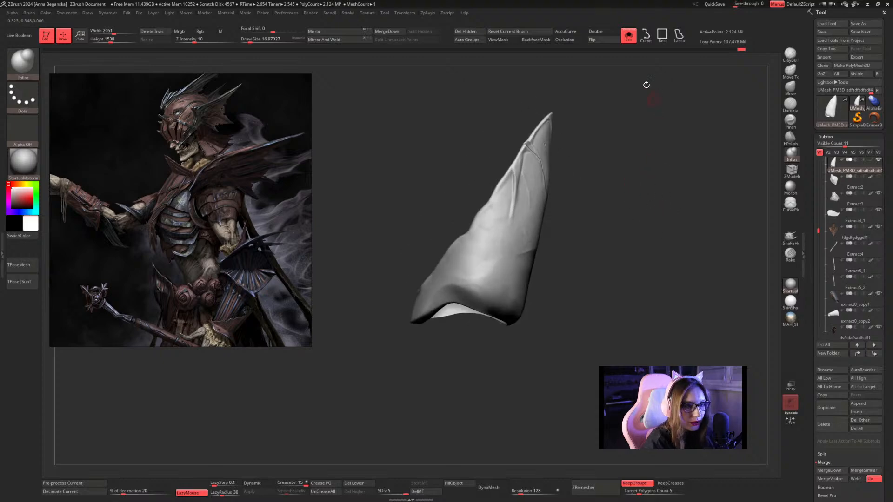
{"action": "left_click", "coordinate": [625, 42]}
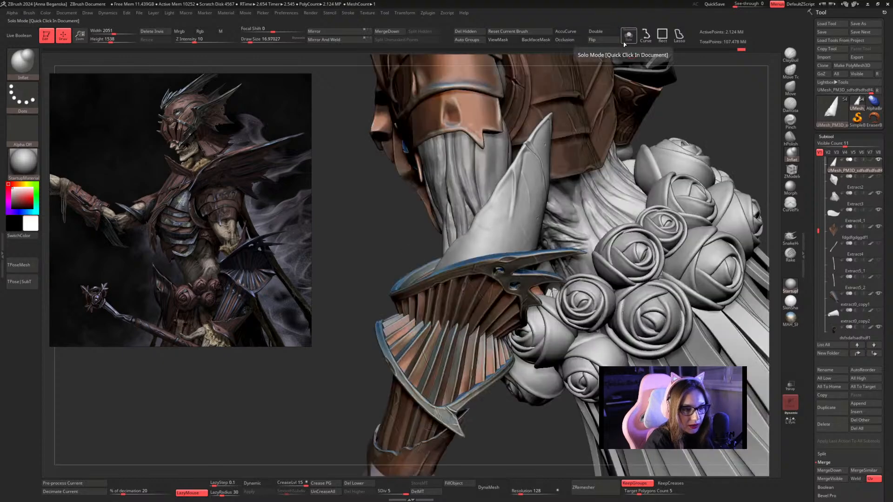
Switch to the Paint brush and sample the brown colour from the pleated cuff below the pointed forearm piece.
{"action": "left_click", "coordinate": [32, 66]}
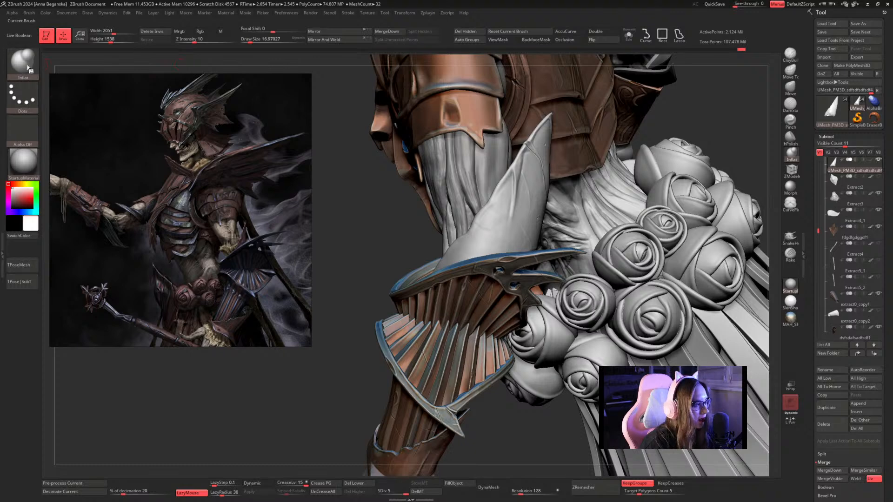
{"action": "left_click", "coordinate": [23, 62]}
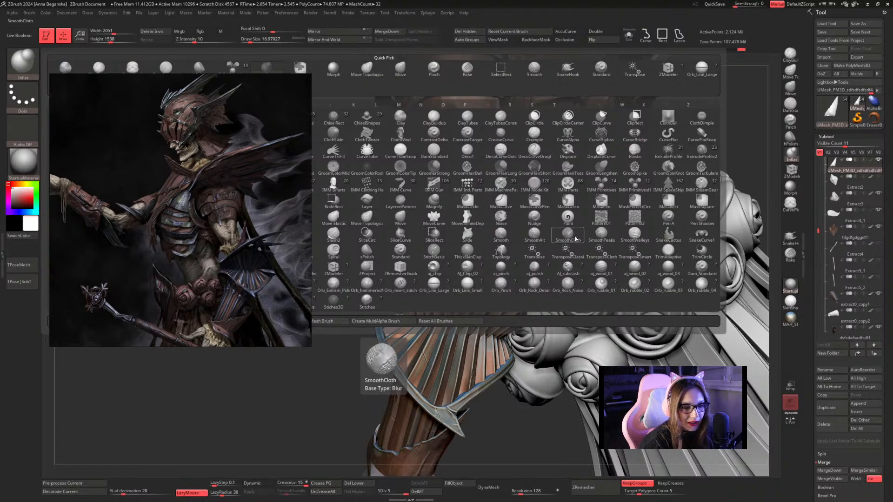
{"action": "left_click", "coordinate": [569, 218]}
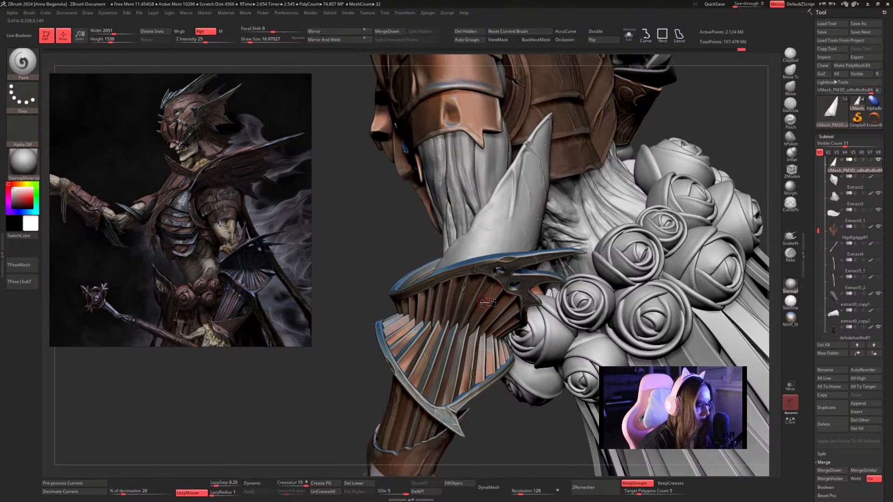
{"action": "key", "text": "c"}
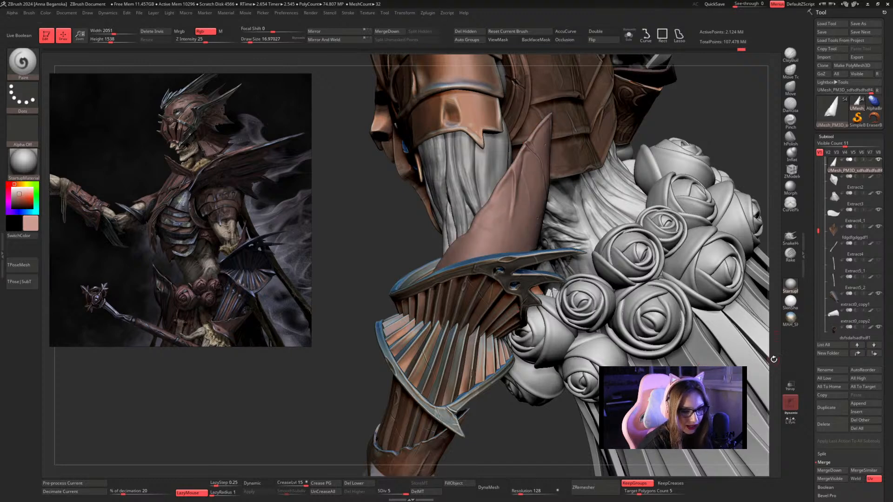
Fill the pointed forearm piece with the sampled colour and MAH_Shiny material in Mrgb mode, and restore the startup material as active.
{"action": "left_click", "coordinate": [790, 319]}
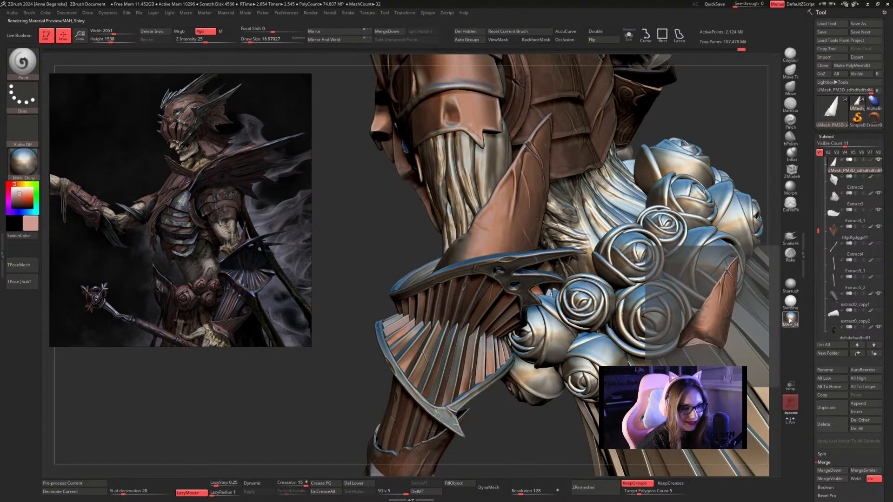
{"action": "left_click", "coordinate": [180, 31]}
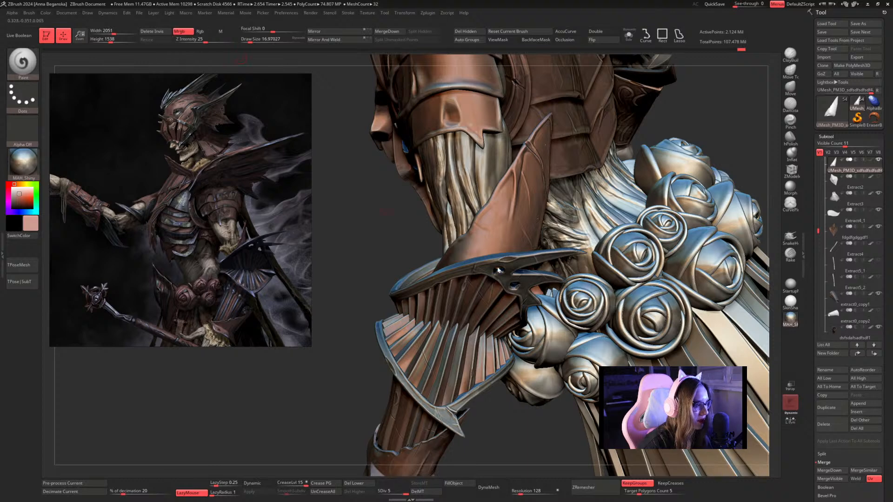
{"action": "left_click", "coordinate": [451, 486]}
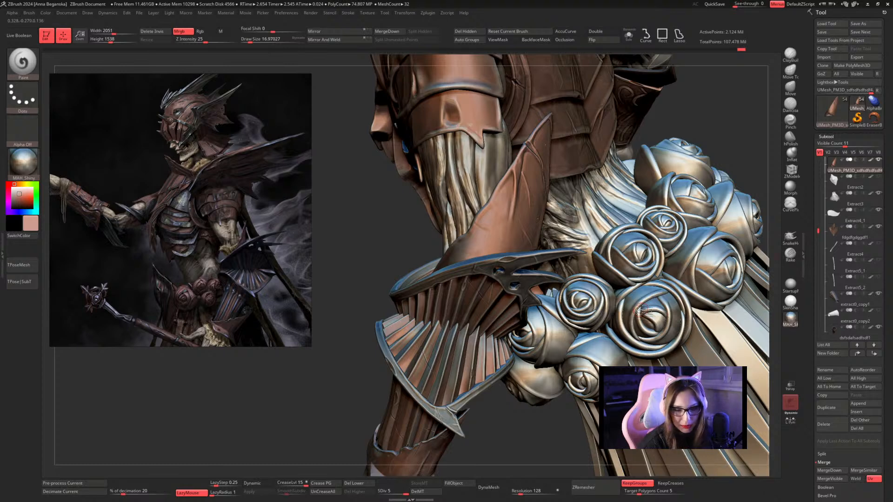
{"action": "left_click", "coordinate": [791, 286]}
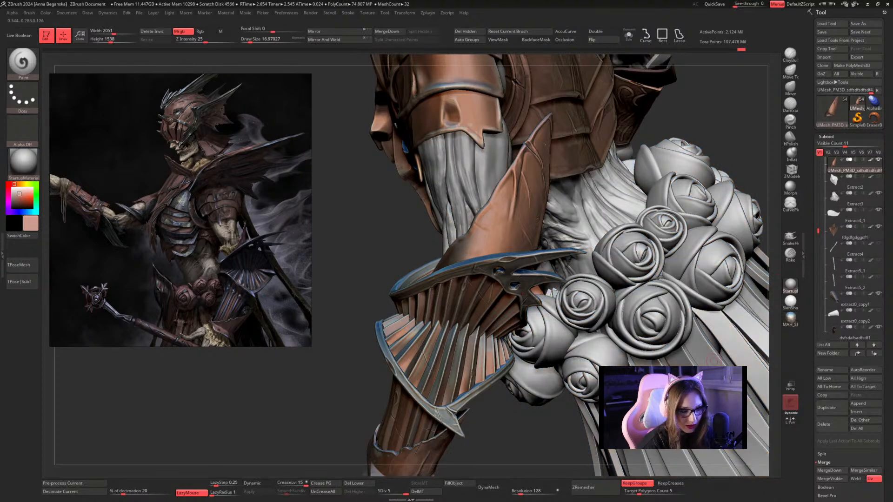
Sample a pale highlight colour from the torso armour and isolate the forearm piece.
{"action": "left_click", "coordinate": [628, 35]}
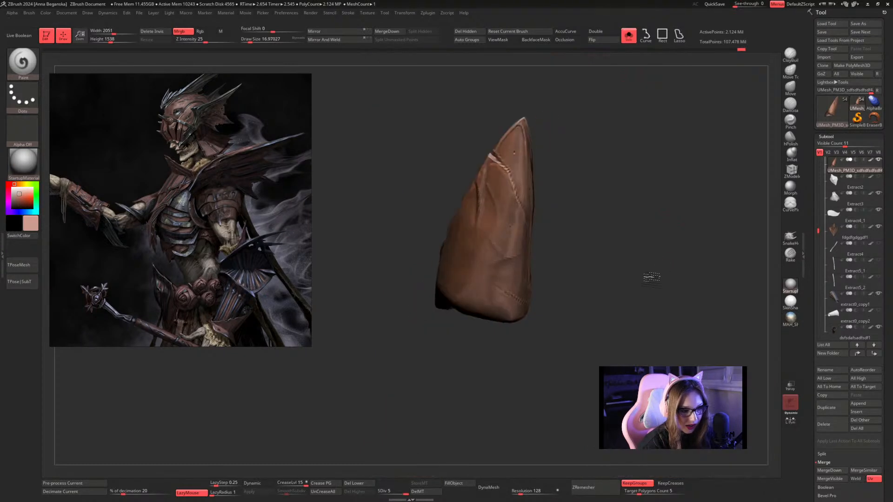
{"action": "left_click", "coordinate": [627, 167]}
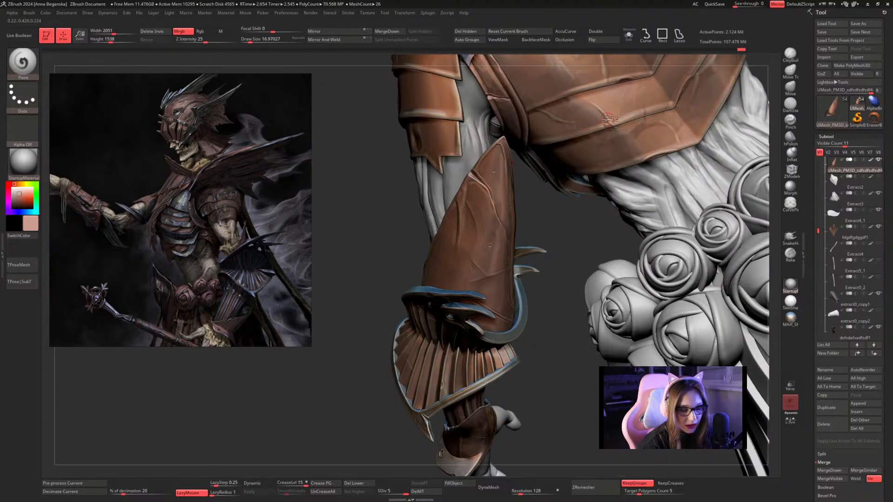
{"action": "key", "text": "c"}
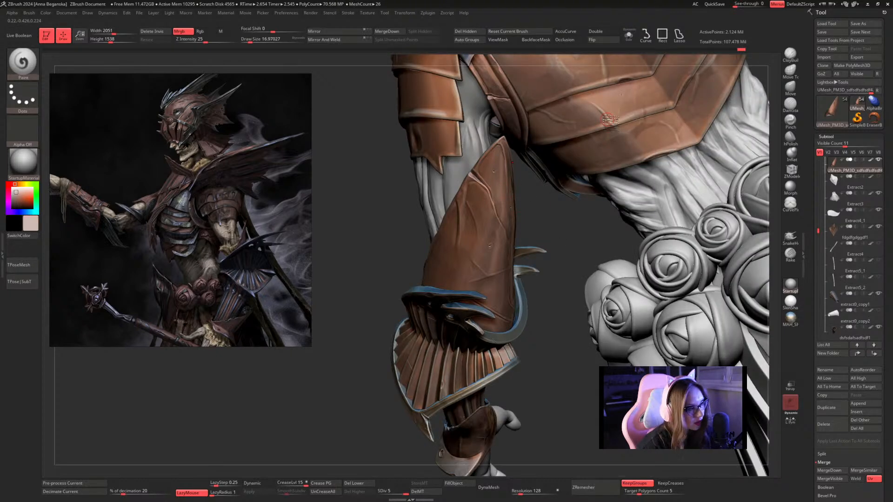
{"action": "left_click", "coordinate": [629, 34]}
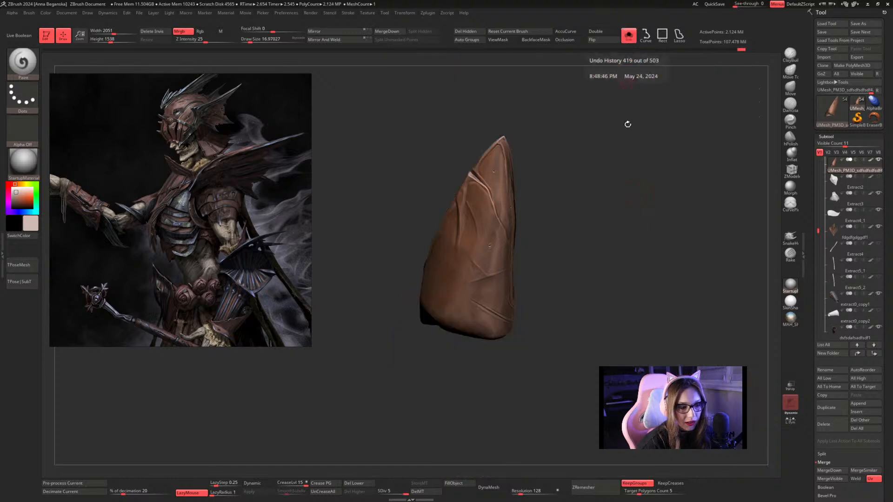
{"action": "left_click_drag", "start_coordinate": [649, 313], "coordinate": [686, 332], "text": "alt"}
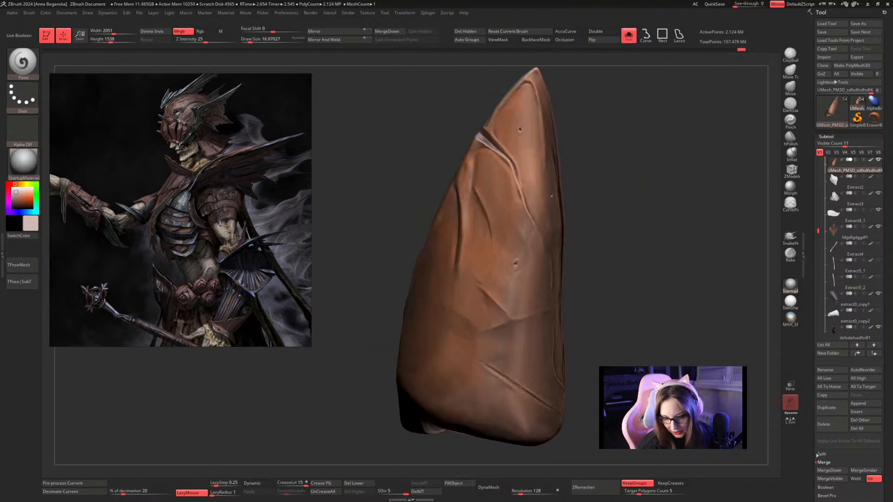
Apply a cavity mask at intensity -100 to the creases of the isolated forearm piece.
{"action": "left_click_drag", "start_coordinate": [812, 472], "coordinate": [810, 384]}
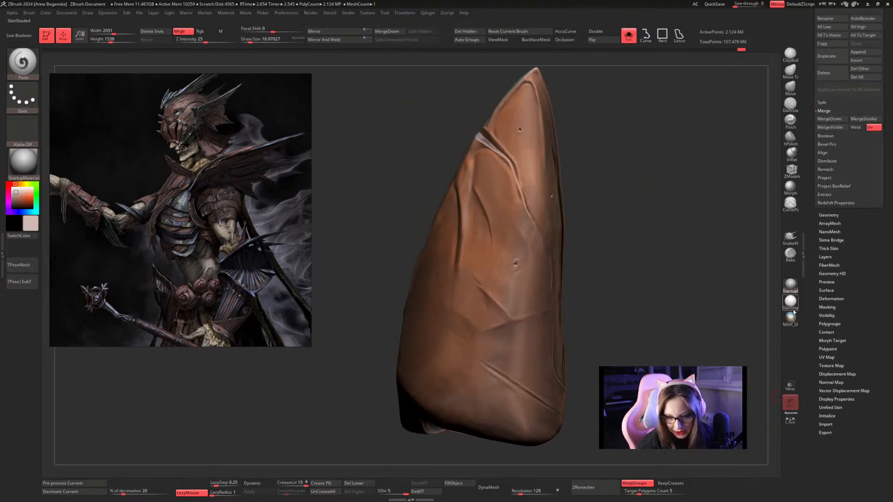
{"action": "left_click", "coordinate": [835, 299]}
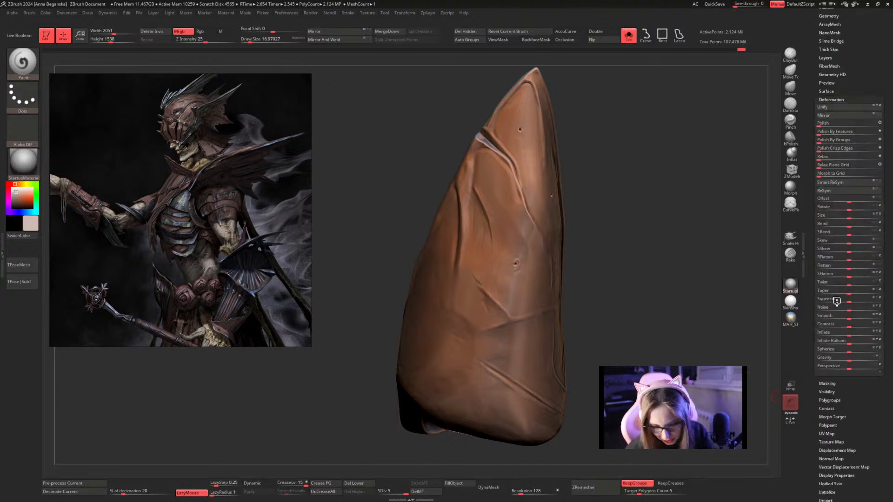
{"action": "left_click", "coordinate": [835, 99]}
{"action": "left_click", "coordinate": [828, 107]}
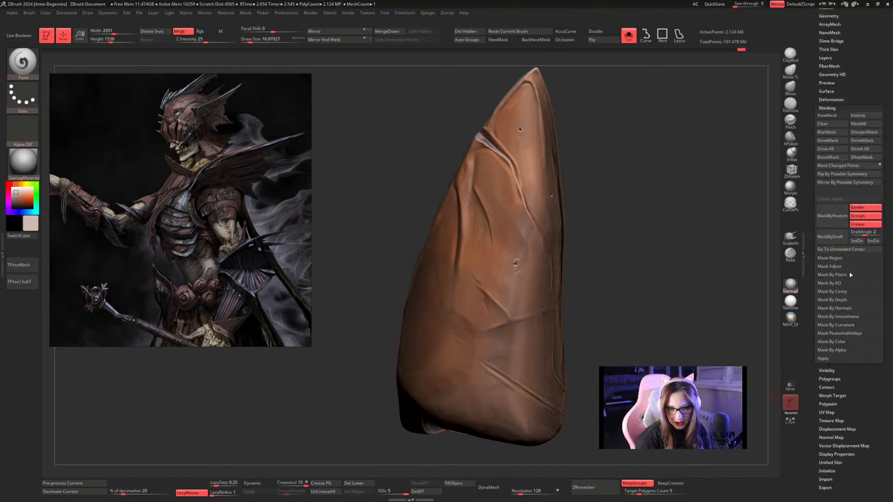
{"action": "left_click_drag", "start_coordinate": [816, 358], "coordinate": [814, 351]}
{"action": "scroll", "coordinate": [812, 318], "scroll_direction": "down", "scroll_amount": 2}
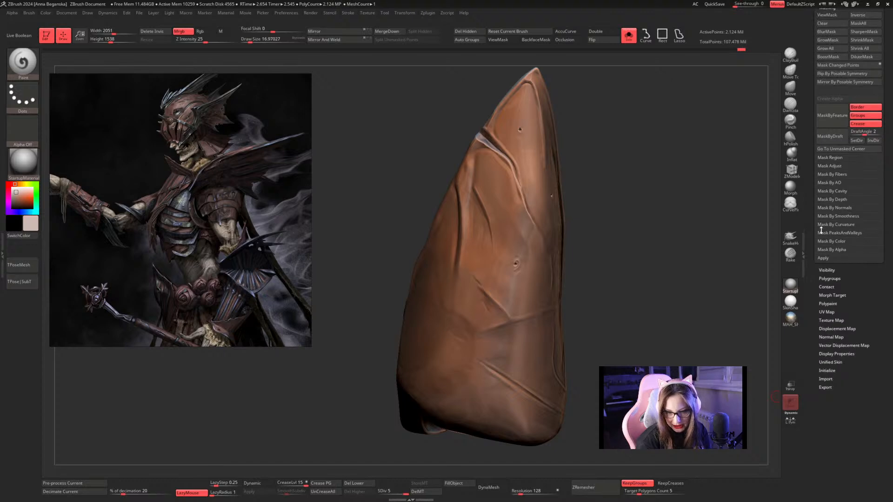
{"action": "left_click", "coordinate": [832, 192]}
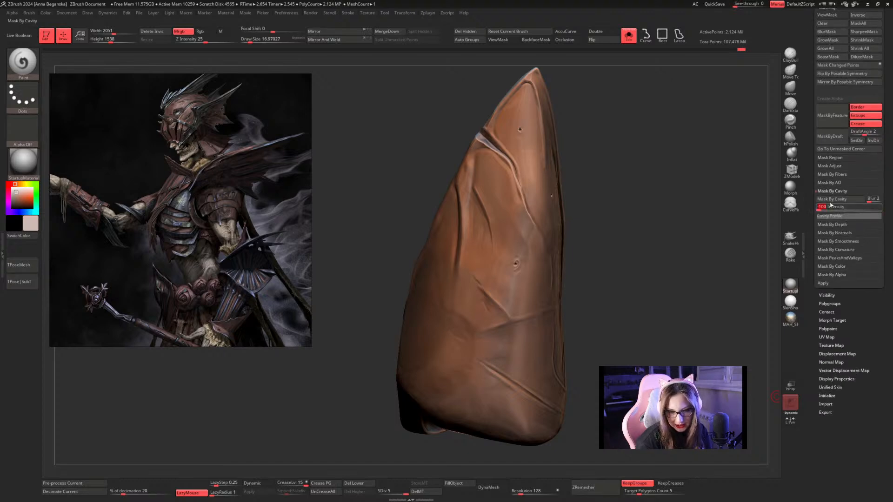
{"action": "left_click", "coordinate": [838, 199]}
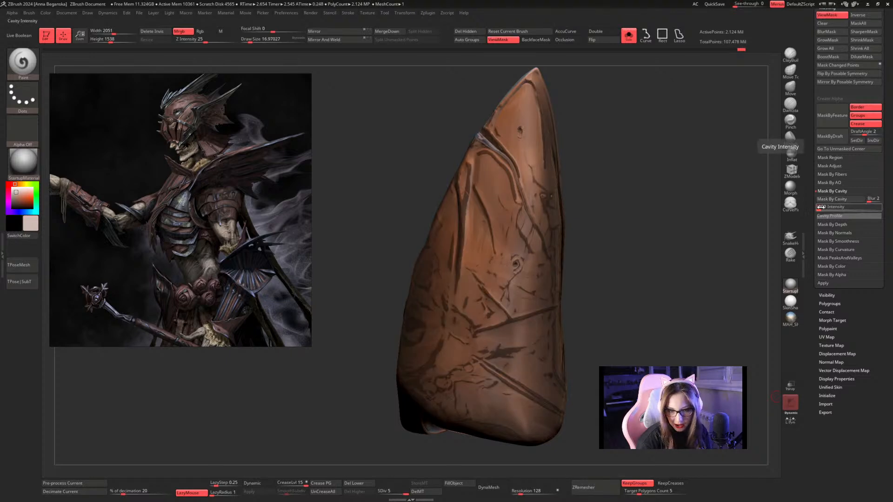
Refine the cavity mask by trying intensities of about -32 and -46, and reapply it at about -57.
{"action": "left_click_drag", "start_coordinate": [821, 208], "coordinate": [824, 210]}
{"action": "left_click", "coordinate": [831, 200]}
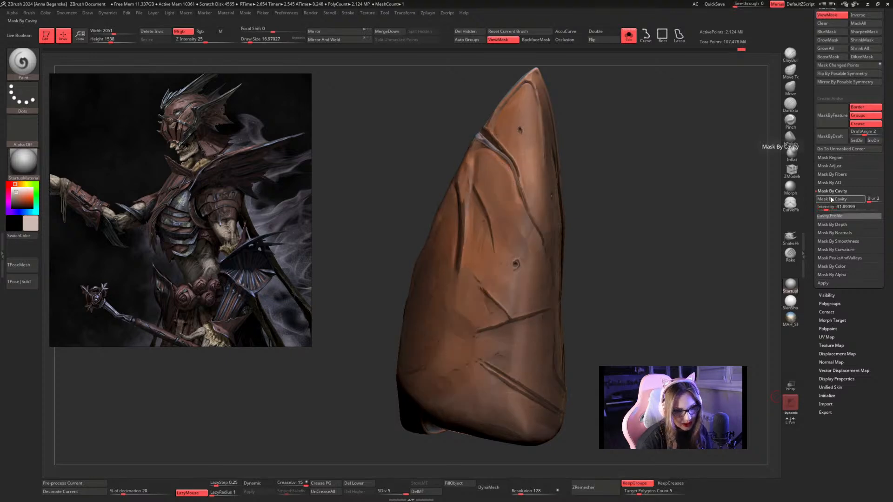
{"action": "left_click_drag", "start_coordinate": [827, 207], "coordinate": [823, 208]}
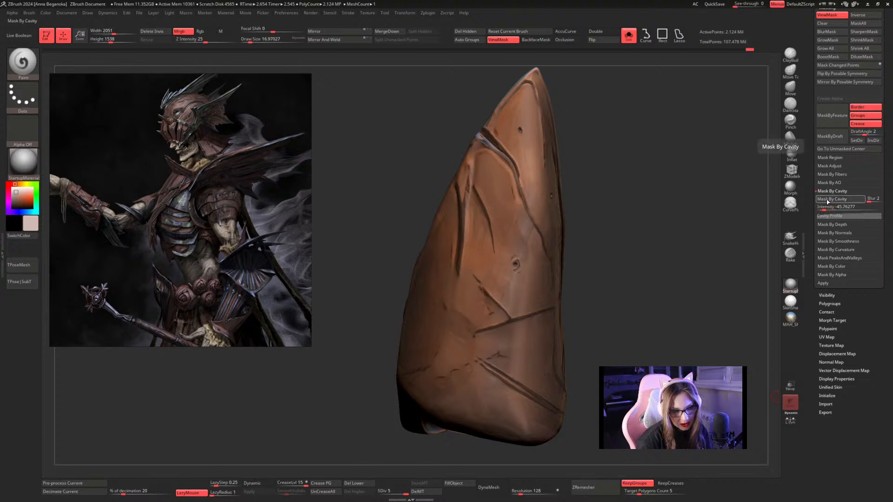
{"action": "left_click", "coordinate": [823, 208]}
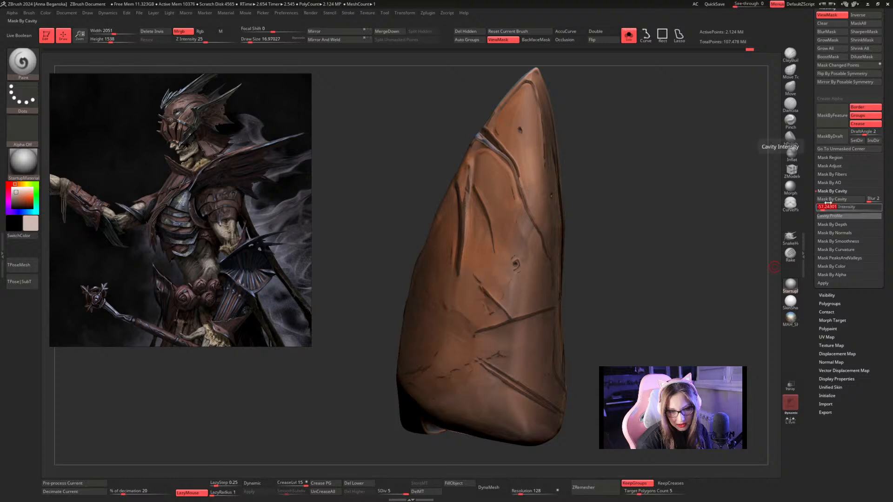
{"action": "left_click", "coordinate": [830, 200]}
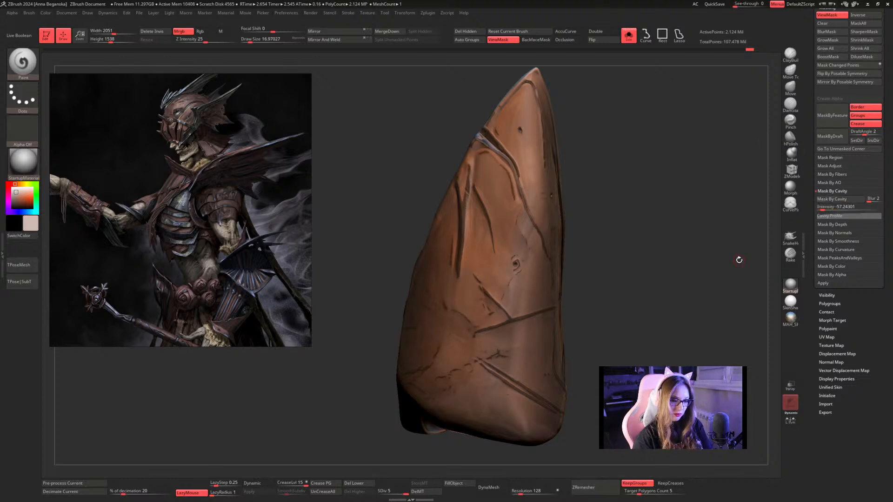
Invert the cavity mask on the forearm piece and hide the mask display.
{"action": "left_click", "coordinate": [645, 154], "text": "ctrl"}
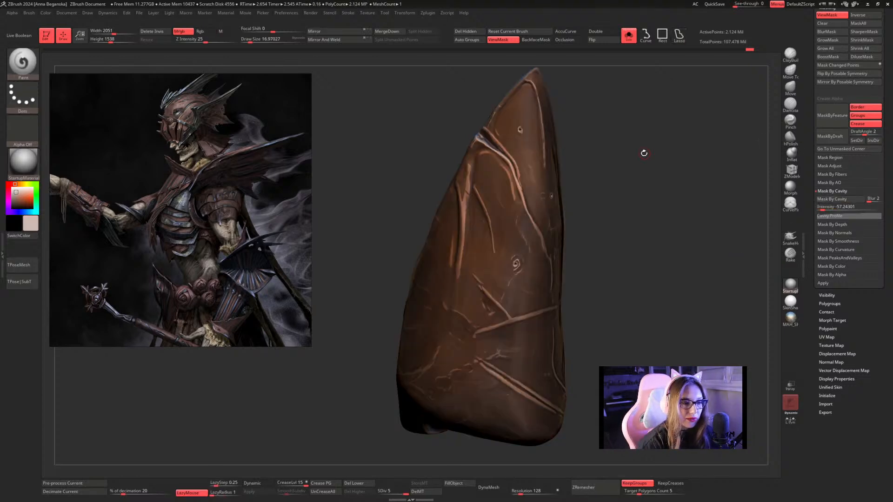
{"action": "key", "text": "ctrl+h"}
{"action": "left_click_drag", "start_coordinate": [679, 254], "coordinate": [625, 220], "text": "alt"}
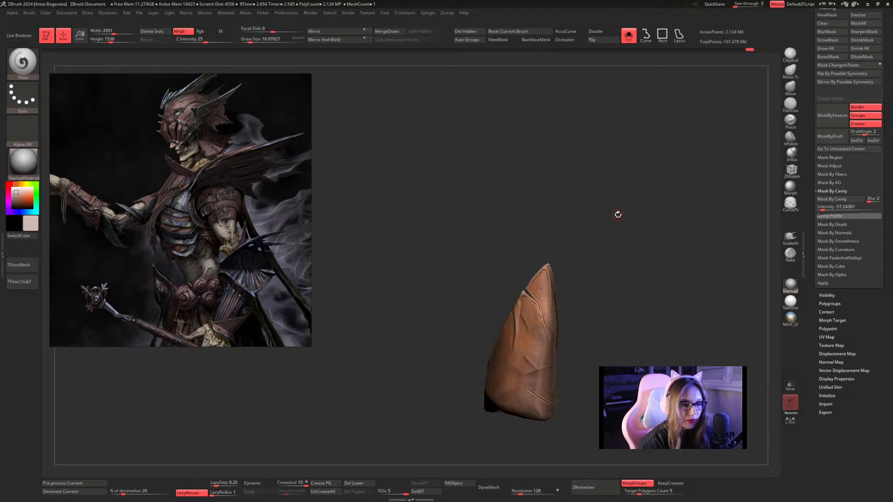
Enlarge the Paint brush to a draw size of about 94 and limit it to Rgb colour.
{"action": "key", "text": "space"}
{"action": "left_click_drag", "start_coordinate": [607, 179], "coordinate": [614, 179]}
{"action": "mouse_move", "coordinate": [627, 211]}
{"action": "left_mouse_down", "text": "alt"}
{"action": "mouse_move", "coordinate": [606, 174]}
{"action": "mouse_move", "coordinate": [616, 160]}
{"action": "left_mouse_up", "text": "alt"}
{"action": "left_click_drag", "start_coordinate": [584, 229], "coordinate": [609, 213]}
{"action": "left_click", "coordinate": [200, 31]}
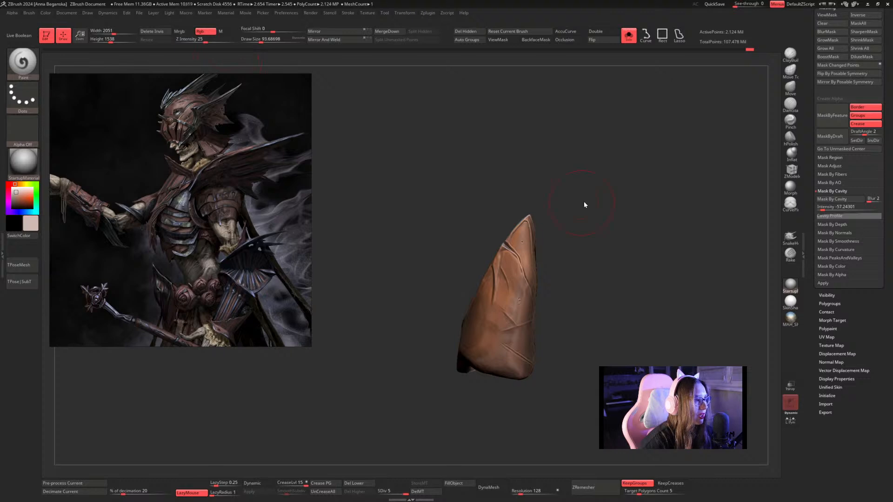
{"action": "left_click_drag", "start_coordinate": [570, 193], "coordinate": [600, 186]}
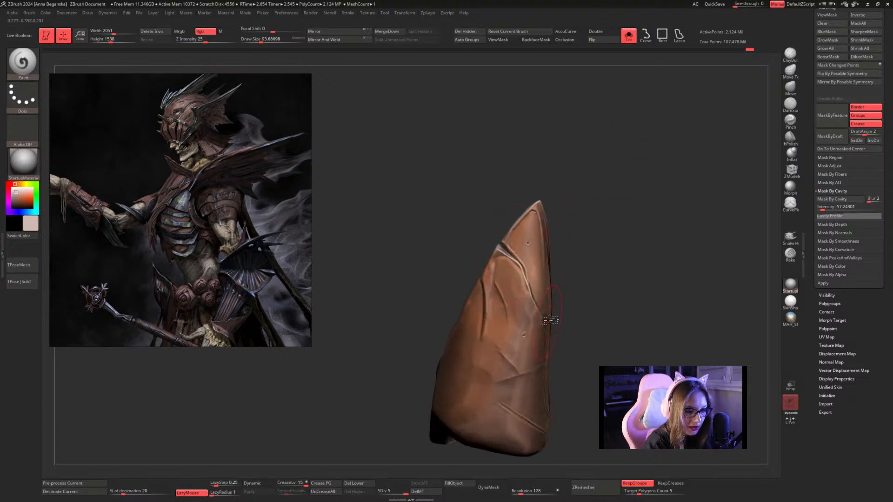
Polypaint the pale highlight colour over the unmasked front and side creases of the forearm piece.
{"action": "left_click_drag", "start_coordinate": [582, 245], "coordinate": [519, 213]}
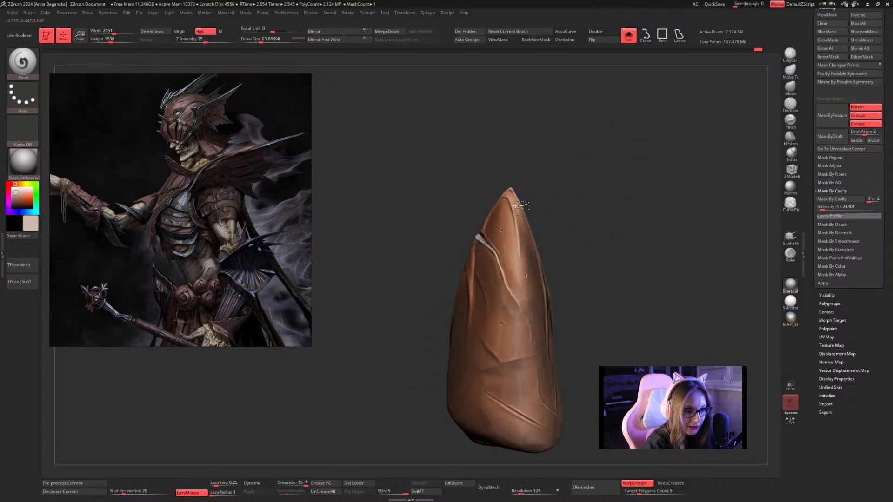
{"action": "left_click_drag", "start_coordinate": [590, 214], "coordinate": [527, 195]}
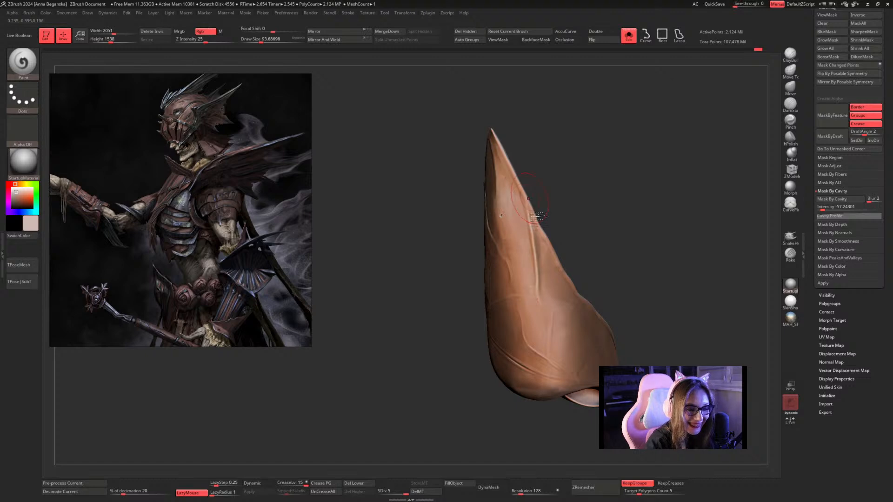
{"action": "left_click_drag", "start_coordinate": [582, 283], "coordinate": [582, 205]}
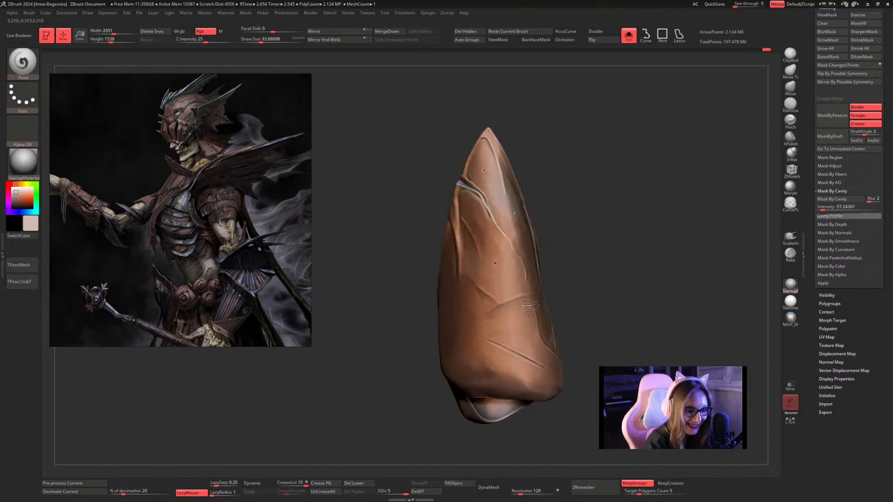
{"action": "mouse_move", "coordinate": [576, 317]}
{"action": "left_mouse_down"}
{"action": "mouse_move", "coordinate": [590, 239]}
{"action": "mouse_move", "coordinate": [549, 257]}
{"action": "left_mouse_up"}
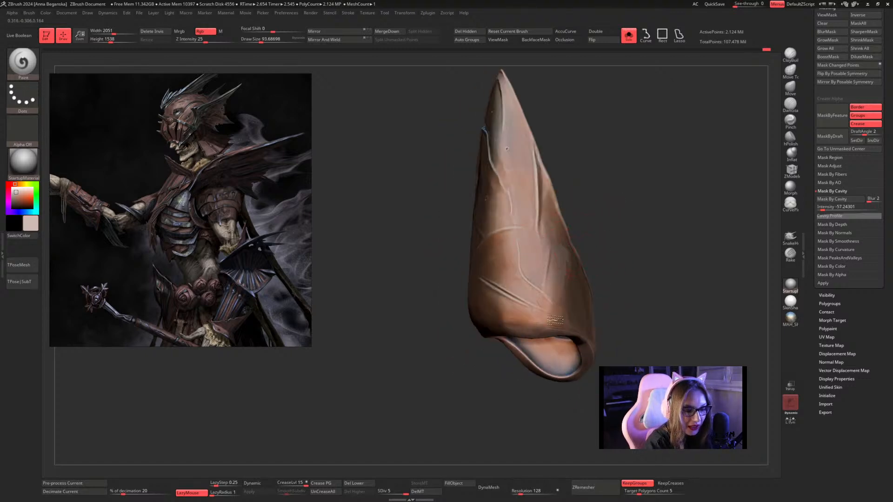
{"action": "mouse_move", "coordinate": [606, 268]}
{"action": "left_mouse_down"}
{"action": "mouse_move", "coordinate": [580, 233]}
{"action": "mouse_move", "coordinate": [569, 249]}
{"action": "left_mouse_up"}
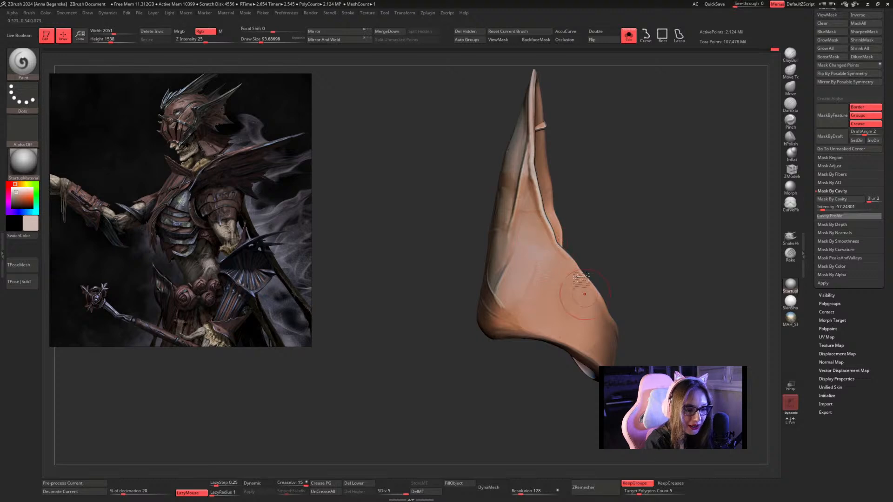
Continue the pale highlight painting over the opposite side and lower body of the forearm piece.
{"action": "mouse_move", "coordinate": [584, 194]}
{"action": "left_mouse_down"}
{"action": "mouse_move", "coordinate": [612, 202]}
{"action": "mouse_move", "coordinate": [568, 208]}
{"action": "left_mouse_up"}
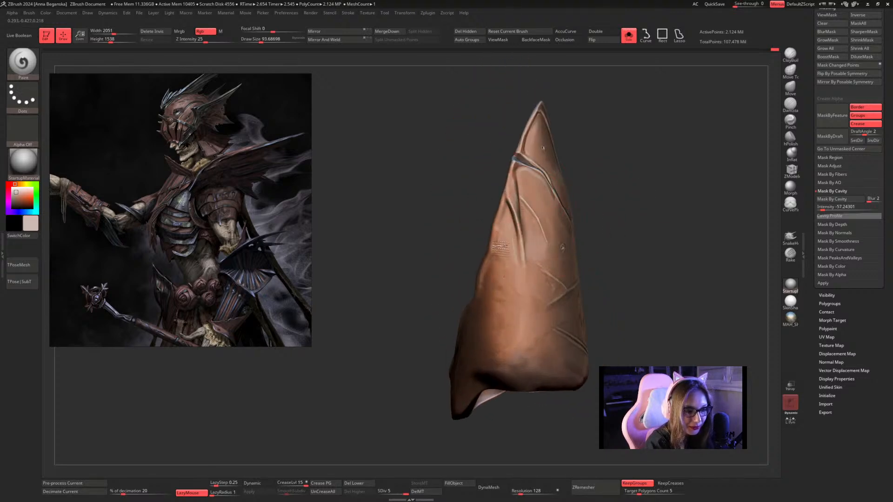
{"action": "mouse_move", "coordinate": [624, 229]}
{"action": "left_mouse_down"}
{"action": "mouse_move", "coordinate": [614, 184]}
{"action": "mouse_move", "coordinate": [534, 281]}
{"action": "left_mouse_up"}
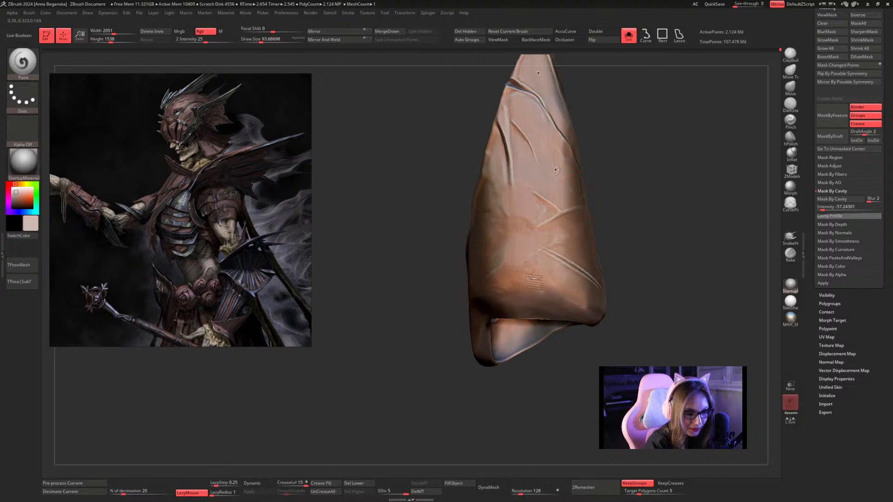
{"action": "mouse_move", "coordinate": [642, 213]}
{"action": "left_mouse_down"}
{"action": "mouse_move", "coordinate": [695, 195]}
{"action": "mouse_move", "coordinate": [589, 186]}
{"action": "mouse_move", "coordinate": [621, 200]}
{"action": "mouse_move", "coordinate": [589, 238]}
{"action": "mouse_move", "coordinate": [614, 188]}
{"action": "mouse_move", "coordinate": [595, 155]}
{"action": "left_mouse_up"}
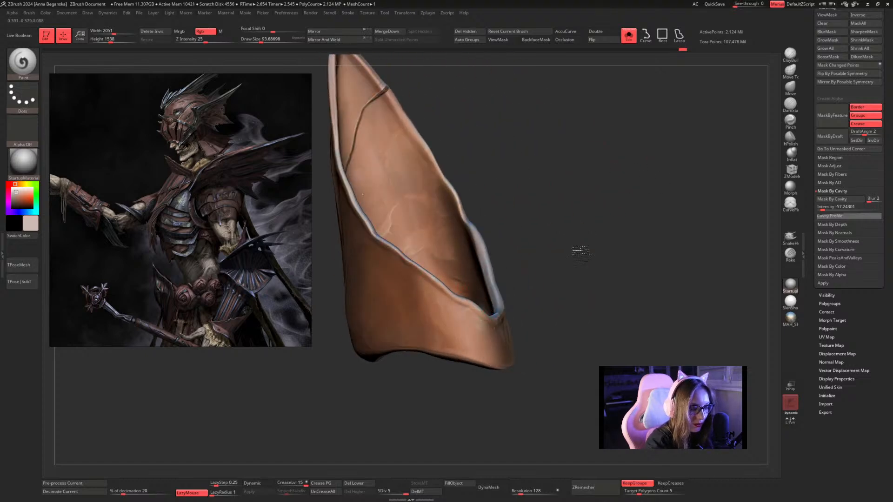
Show the full character to check the painted piece, set the draw size to about 22, and isolate the piece again.
{"action": "right_click", "coordinate": [520, 276]}
{"action": "mouse_move", "coordinate": [579, 250]}
{"action": "left_mouse_down", "text": "alt"}
{"action": "mouse_move", "coordinate": [540, 223]}
{"action": "mouse_move", "coordinate": [599, 216]}
{"action": "mouse_move", "coordinate": [574, 191]}
{"action": "mouse_move", "coordinate": [608, 195]}
{"action": "mouse_move", "coordinate": [583, 207]}
{"action": "mouse_move", "coordinate": [555, 186]}
{"action": "mouse_move", "coordinate": [574, 185]}
{"action": "mouse_move", "coordinate": [568, 213]}
{"action": "left_mouse_up", "text": "alt"}
{"action": "left_click", "coordinate": [625, 45]}
{"action": "key", "text": "s"}
{"action": "key", "text": "space"}
{"action": "left_click", "coordinate": [565, 227]}
{"action": "left_click", "coordinate": [629, 39]}
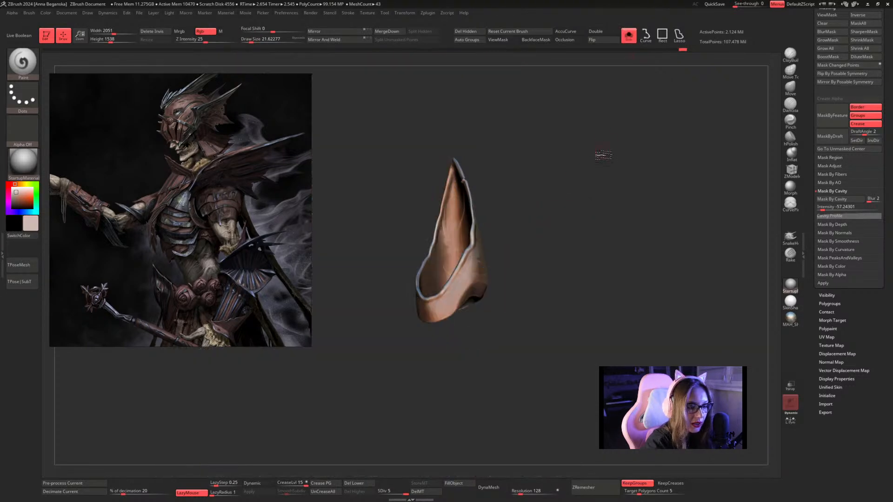
Try cutting a slash into the rim of the forearm piece's opening with the Orb_Slash01 brush, and undo it.
{"action": "left_click", "coordinate": [23, 65]}
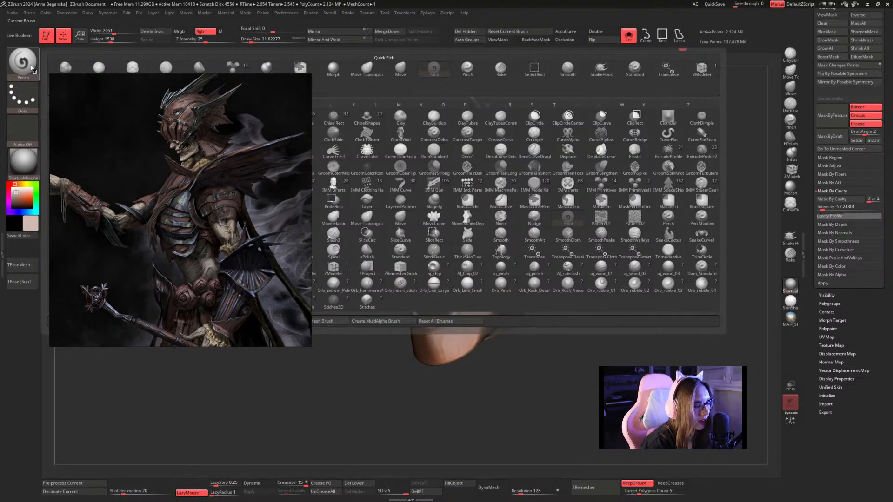
{"action": "right_click_drag", "start_coordinate": [151, 202], "coordinate": [186, 75]}
{"action": "left_click", "coordinate": [18, 68]}
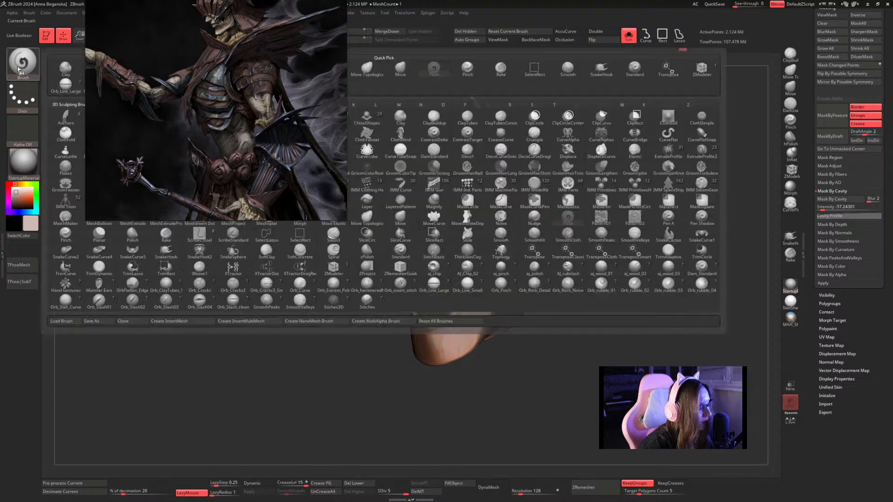
{"action": "left_click", "coordinate": [99, 302]}
{"action": "right_click_drag", "start_coordinate": [605, 177], "coordinate": [612, 192], "text": "ctrl"}
{"action": "mouse_move", "coordinate": [489, 275]}
{"action": "left_mouse_down"}
{"action": "mouse_move", "coordinate": [509, 289]}
{"action": "mouse_move", "coordinate": [503, 306]}
{"action": "left_mouse_up"}
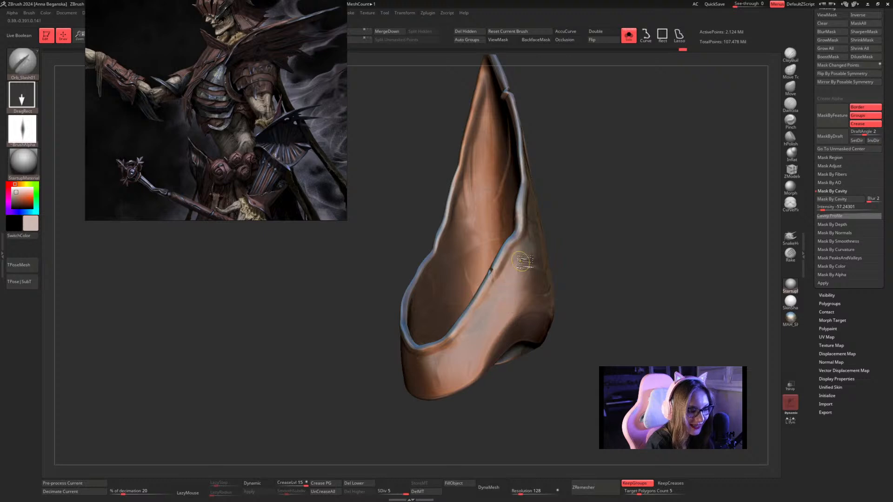
{"action": "key", "text": "ctrl+z"}
Reposition the reference image, set the Z intensity to 37, and try the slash on the opening's rim again.
{"action": "left_click_drag", "start_coordinate": [272, 96], "coordinate": [229, 228]}
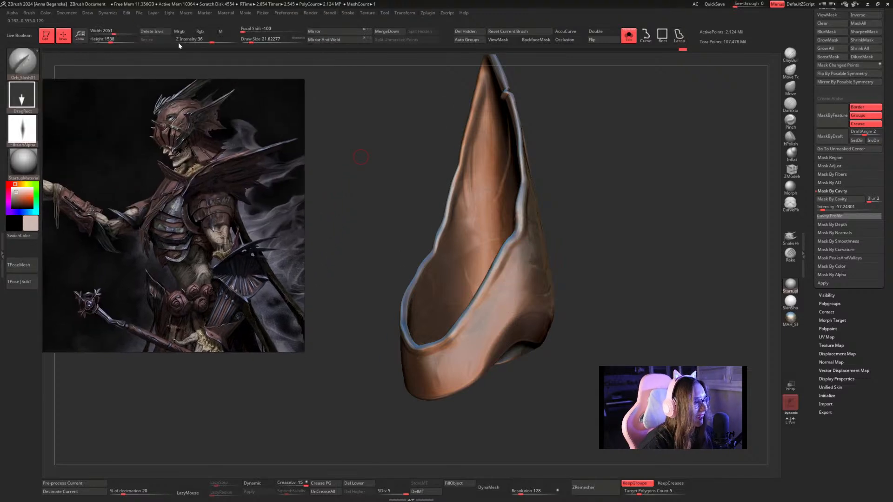
{"action": "left_click", "coordinate": [211, 43]}
{"action": "right_click_drag", "start_coordinate": [592, 189], "coordinate": [572, 207]}
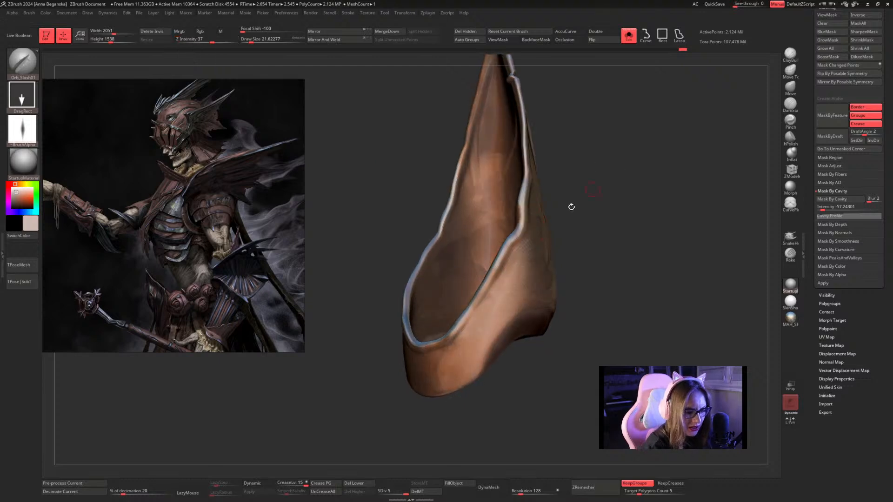
{"action": "left_click_drag", "start_coordinate": [494, 266], "coordinate": [500, 275]}
{"action": "left_click_drag", "start_coordinate": [565, 238], "coordinate": [616, 211]}
{"action": "key", "text": "ctrl+z"}
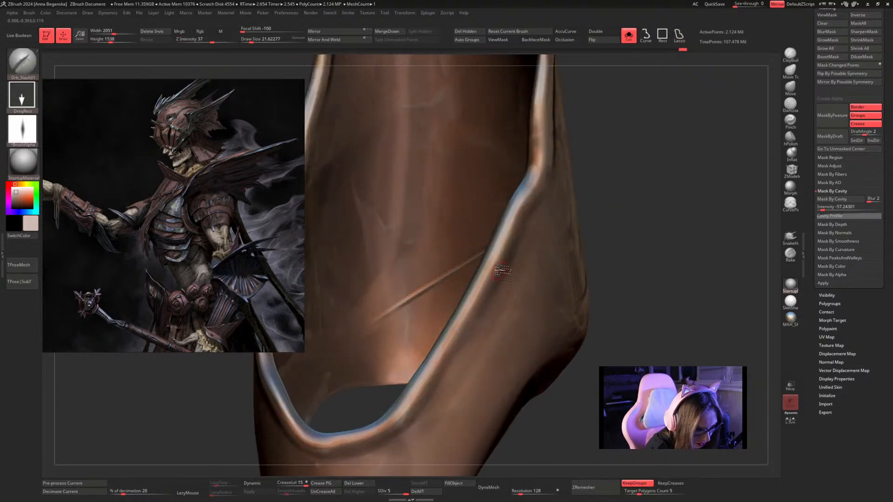
Enable BackfaceMask for the slash brush, try further cuts across the opening's rim, and undo them.
{"action": "left_click", "coordinate": [536, 40]}
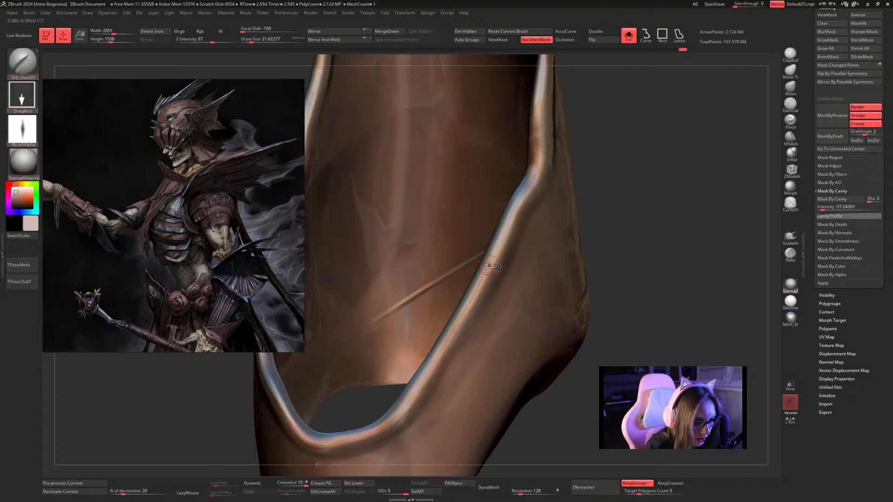
{"action": "mouse_move", "coordinate": [608, 226]}
{"action": "left_mouse_down"}
{"action": "mouse_move", "coordinate": [549, 338]}
{"action": "mouse_move", "coordinate": [522, 329]}
{"action": "left_mouse_up"}
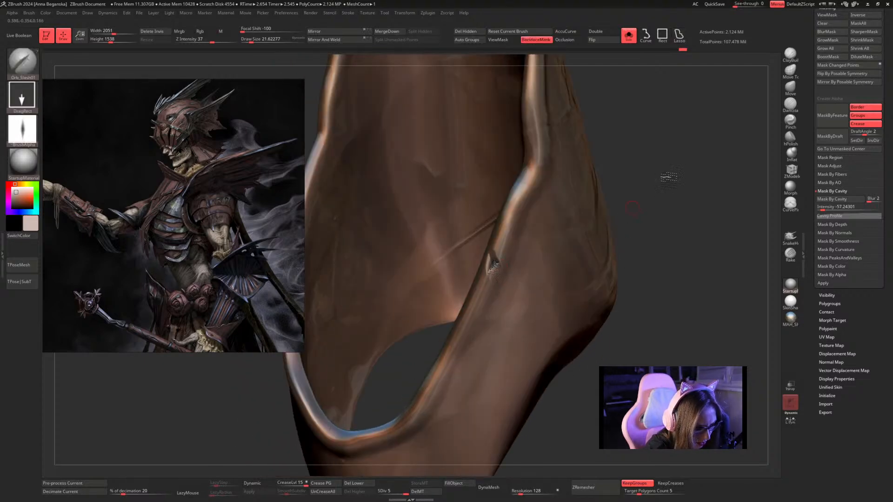
{"action": "mouse_move", "coordinate": [632, 208]}
{"action": "left_mouse_down"}
{"action": "mouse_move", "coordinate": [707, 205]}
{"action": "mouse_move", "coordinate": [624, 195]}
{"action": "mouse_move", "coordinate": [503, 265]}
{"action": "left_mouse_up"}
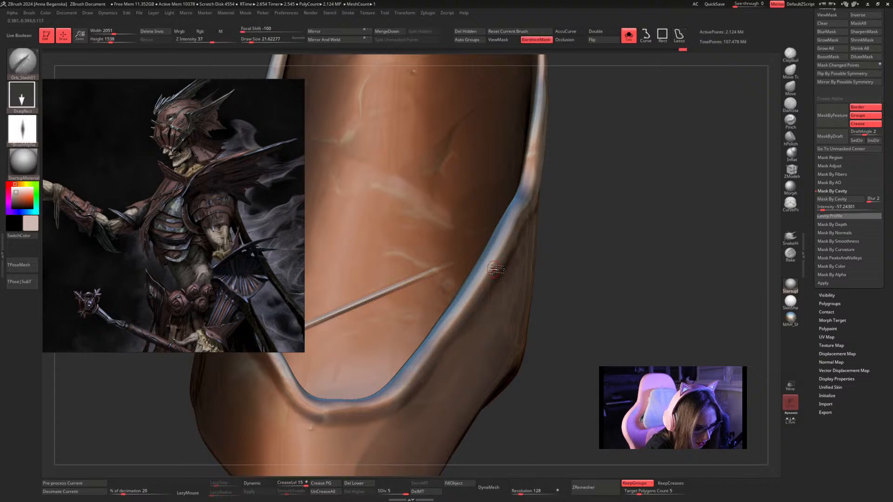
{"action": "left_click", "coordinate": [494, 267]}
{"action": "left_click_drag", "start_coordinate": [573, 262], "coordinate": [507, 261]}
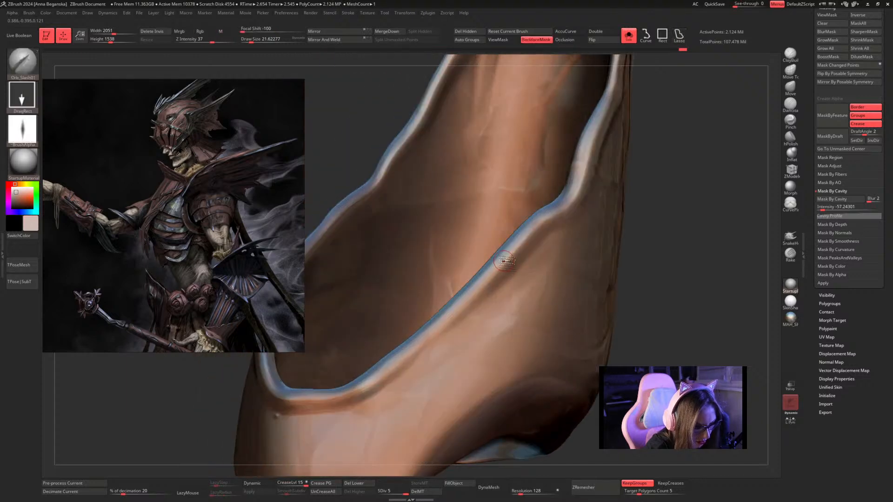
{"action": "key", "text": "ctrl+z"}
Display the mask and replace the cavity mask with one over the cuff end, ending partway along the opening's rim.
{"action": "mouse_move", "coordinate": [685, 217]}
{"action": "left_mouse_down"}
{"action": "mouse_move", "coordinate": [661, 191]}
{"action": "mouse_move", "coordinate": [649, 210]}
{"action": "left_mouse_up"}
{"action": "mouse_move", "coordinate": [437, 143]}
{"action": "left_mouse_down", "text": "ctrl"}
{"action": "mouse_move", "coordinate": [465, 132]}
{"action": "mouse_move", "coordinate": [515, 260]}
{"action": "mouse_move", "coordinate": [430, 393]}
{"action": "mouse_move", "coordinate": [472, 371]}
{"action": "left_mouse_up", "text": "ctrl"}
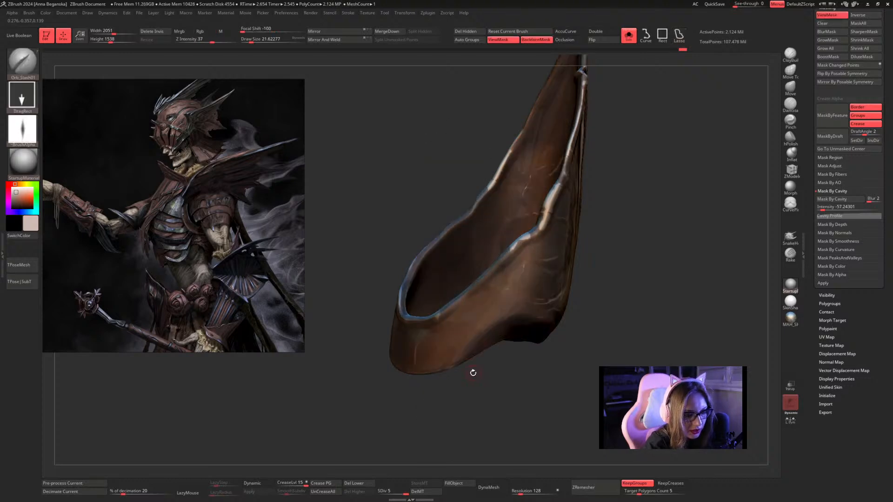
{"action": "left_click_drag", "start_coordinate": [628, 227], "coordinate": [616, 209], "text": "ctrl"}
{"action": "mouse_move", "coordinate": [438, 129]}
{"action": "left_mouse_down", "text": "ctrl"}
{"action": "mouse_move", "coordinate": [454, 421]}
{"action": "mouse_move", "coordinate": [331, 400]}
{"action": "left_mouse_up", "text": "ctrl"}
{"action": "mouse_move", "coordinate": [398, 389]}
{"action": "left_mouse_down"}
{"action": "mouse_move", "coordinate": [637, 203]}
{"action": "mouse_move", "coordinate": [678, 203]}
{"action": "left_mouse_up"}
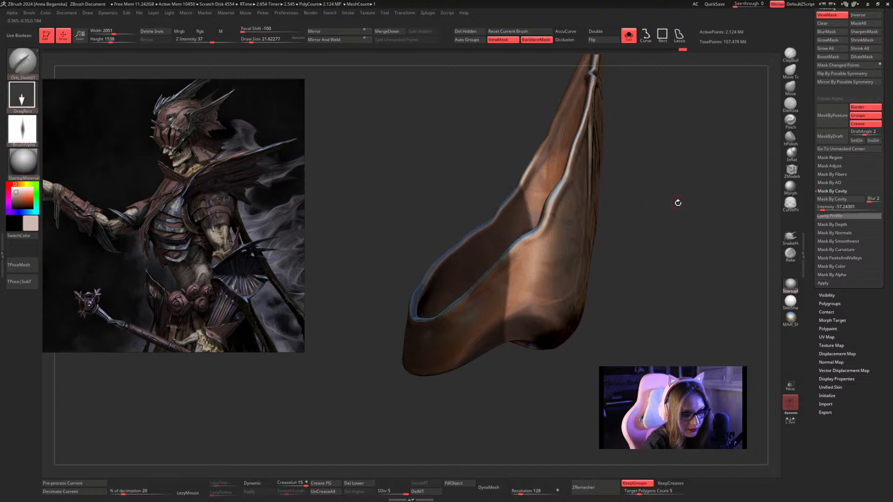
{"action": "mouse_move", "coordinate": [594, 266]}
{"action": "left_mouse_down", "text": "ctrl"}
{"action": "mouse_move", "coordinate": [465, 367]}
{"action": "mouse_move", "coordinate": [435, 469]}
{"action": "mouse_move", "coordinate": [478, 420]}
{"action": "left_mouse_up", "text": "ctrl"}
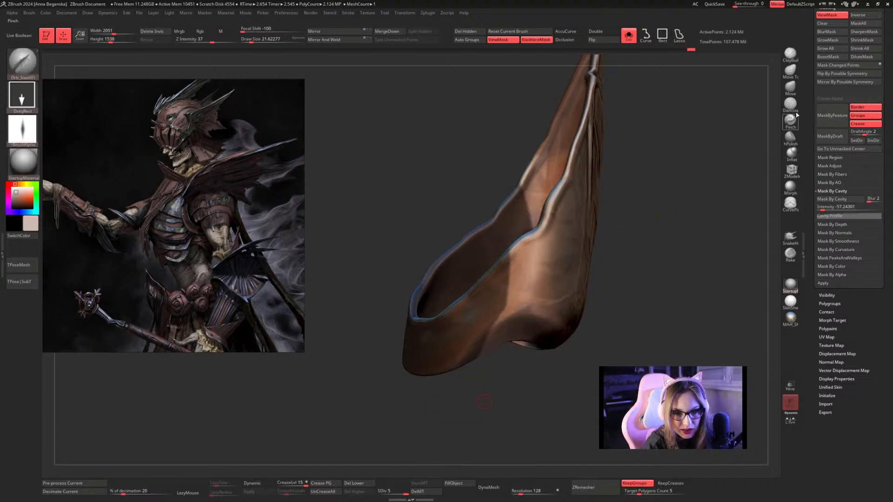
Shift the unmasked rim with the Move brush to form a crack along the mask boundary, and hide the mask display.
{"action": "left_click", "coordinate": [791, 87]}
{"action": "key", "text": "space"}
{"action": "mouse_move", "coordinate": [619, 190]}
{"action": "left_mouse_down"}
{"action": "mouse_move", "coordinate": [635, 192]}
{"action": "mouse_move", "coordinate": [647, 208]}
{"action": "mouse_move", "coordinate": [605, 218]}
{"action": "left_mouse_up"}
{"action": "key", "text": "space"}
{"action": "left_click_drag", "start_coordinate": [512, 259], "coordinate": [508, 259]}
{"action": "left_click_drag", "start_coordinate": [617, 218], "coordinate": [530, 246]}
{"action": "left_click_drag", "start_coordinate": [507, 219], "coordinate": [623, 203]}
{"action": "key", "text": "space"}
{"action": "key", "text": "ctrl+h"}
{"action": "left_click_drag", "start_coordinate": [654, 235], "coordinate": [630, 183], "text": "alt"}
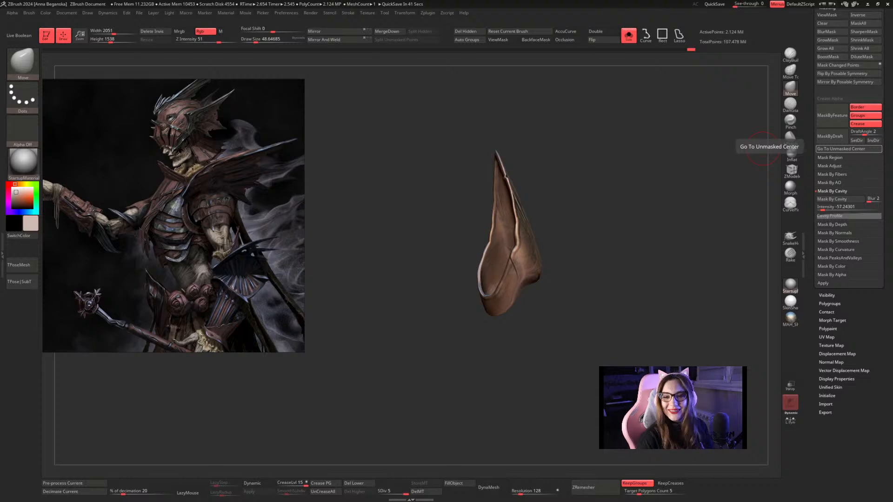
Show the full character around the forearm piece and return to the Move brush after briefly choosing DamStandard.
{"action": "left_click", "coordinate": [630, 38]}
{"action": "left_click_drag", "start_coordinate": [668, 113], "coordinate": [685, 105]}
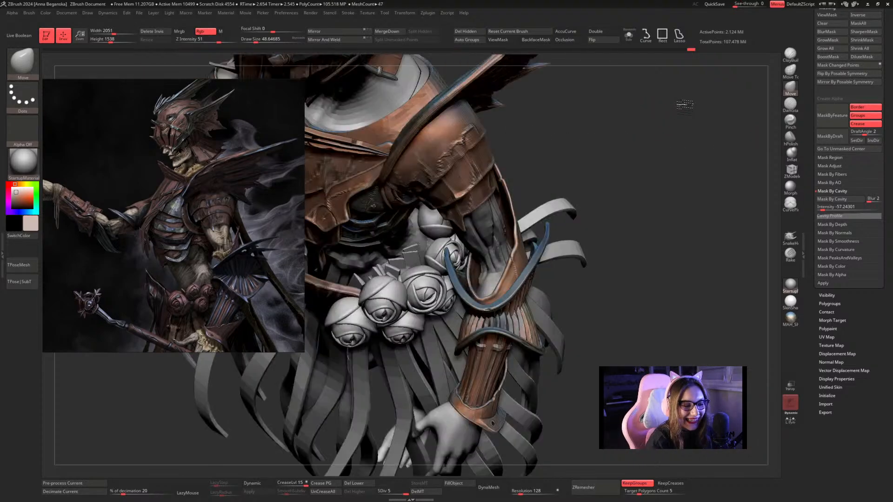
{"action": "left_click", "coordinate": [791, 104]}
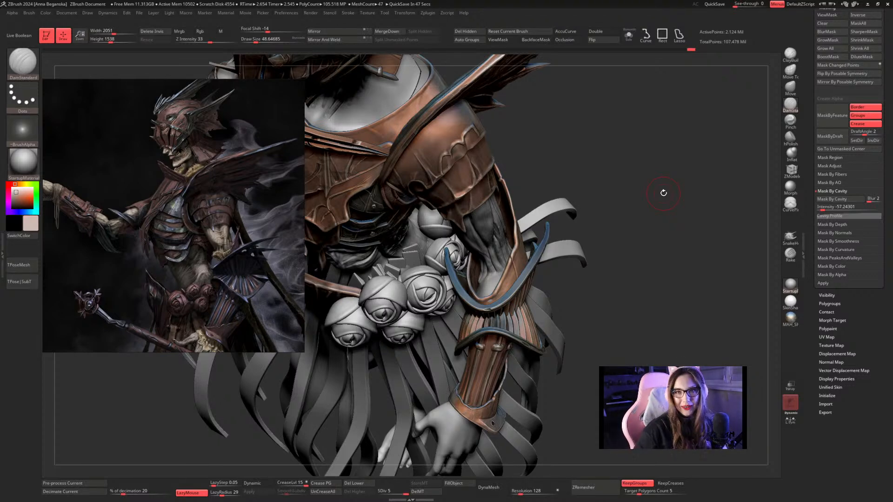
{"action": "key", "text": "b"}
{"action": "key", "text": "m"}
{"action": "key", "text": "v"}
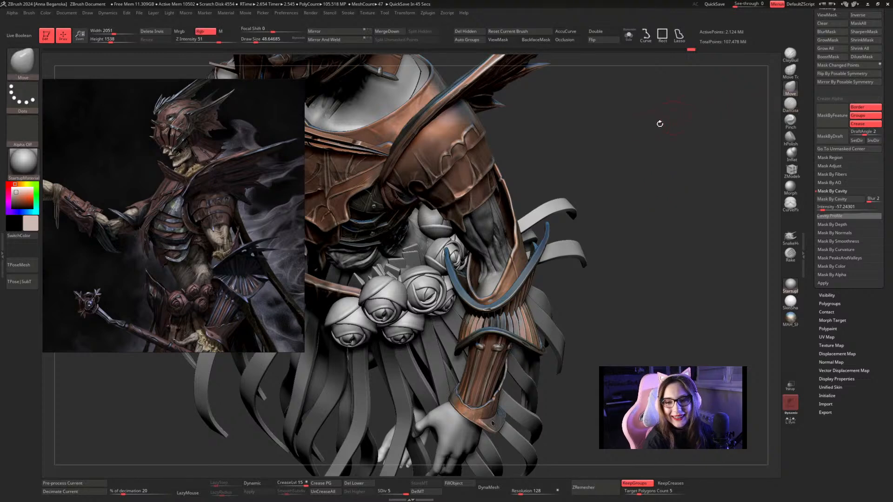
Adjust the forearm piece's opening around the elbow with the Move brush at draw sizes of about 71 and 46.
{"action": "key", "text": "space"}
{"action": "left_click_drag", "start_coordinate": [507, 251], "coordinate": [511, 251]}
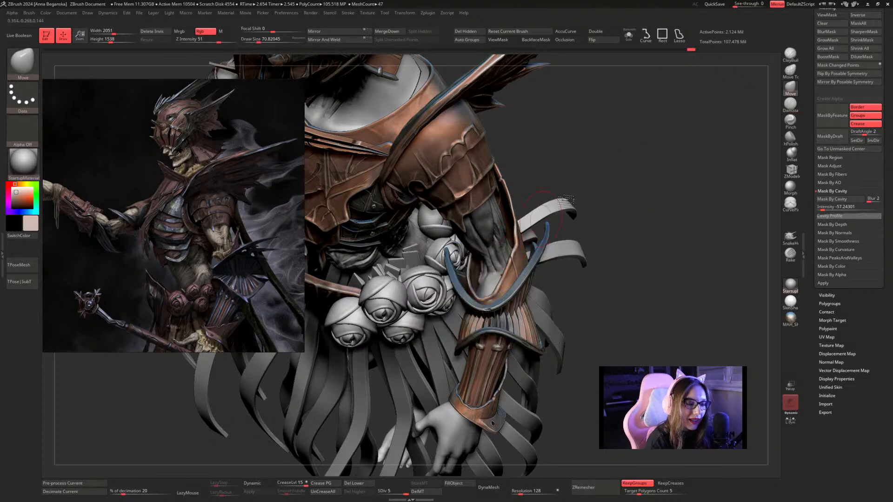
{"action": "left_click_drag", "start_coordinate": [605, 168], "coordinate": [516, 250]}
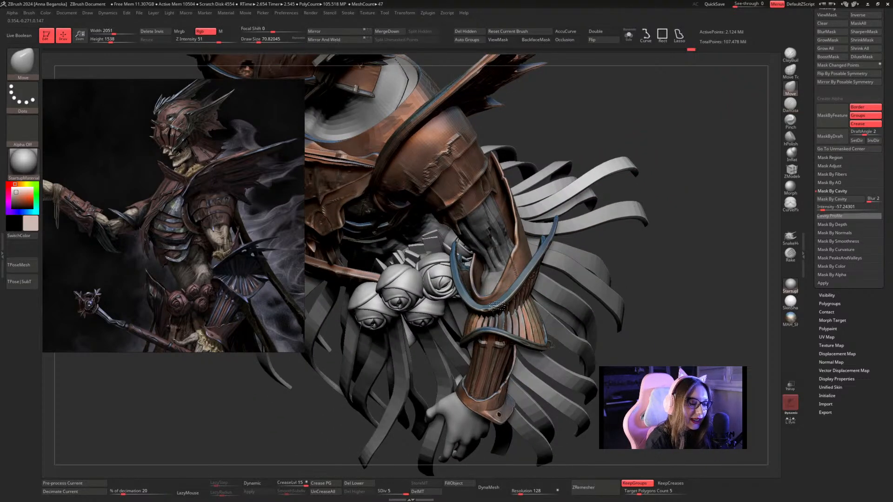
{"action": "left_click_drag", "start_coordinate": [497, 306], "coordinate": [493, 304]}
{"action": "key", "text": "space"}
{"action": "left_click_drag", "start_coordinate": [510, 273], "coordinate": [507, 273]}
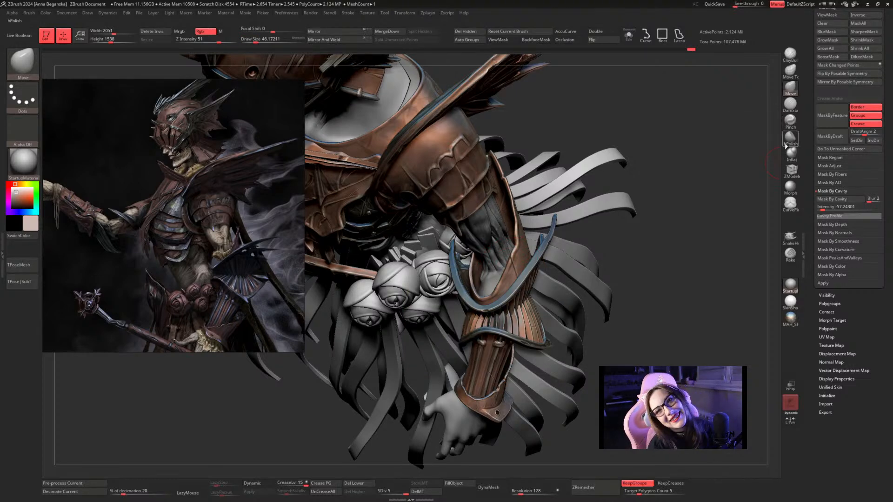
{"action": "mouse_move", "coordinate": [697, 158]}
{"action": "left_mouse_down"}
{"action": "mouse_move", "coordinate": [711, 148]}
{"action": "mouse_move", "coordinate": [682, 163]}
{"action": "left_mouse_up"}
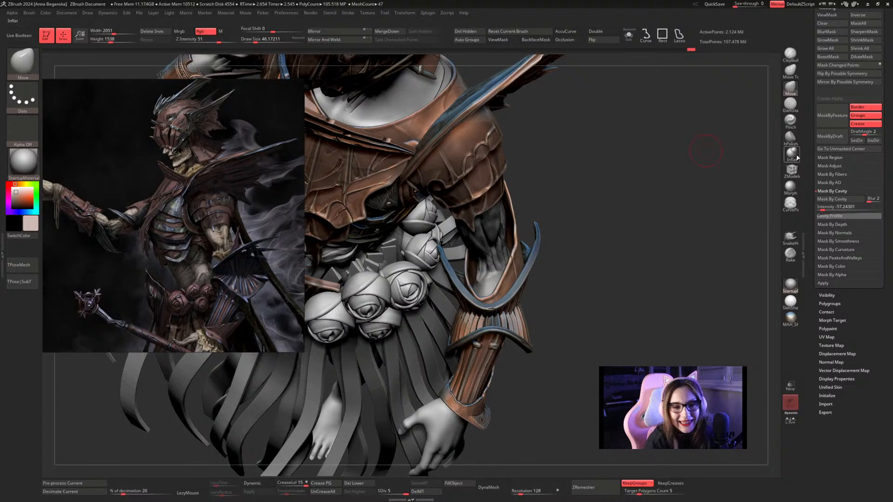
Isolate the forearm piece and switch to the hPolish brush at a draw size of about 27 for work on the rim.
{"action": "left_click", "coordinate": [629, 36]}
{"action": "mouse_move", "coordinate": [623, 209]}
{"action": "left_mouse_down", "text": "alt"}
{"action": "mouse_move", "coordinate": [637, 152]}
{"action": "mouse_move", "coordinate": [651, 171]}
{"action": "mouse_move", "coordinate": [643, 210]}
{"action": "left_mouse_up", "text": "alt"}
{"action": "key", "text": "space"}
{"action": "left_click", "coordinate": [653, 171]}
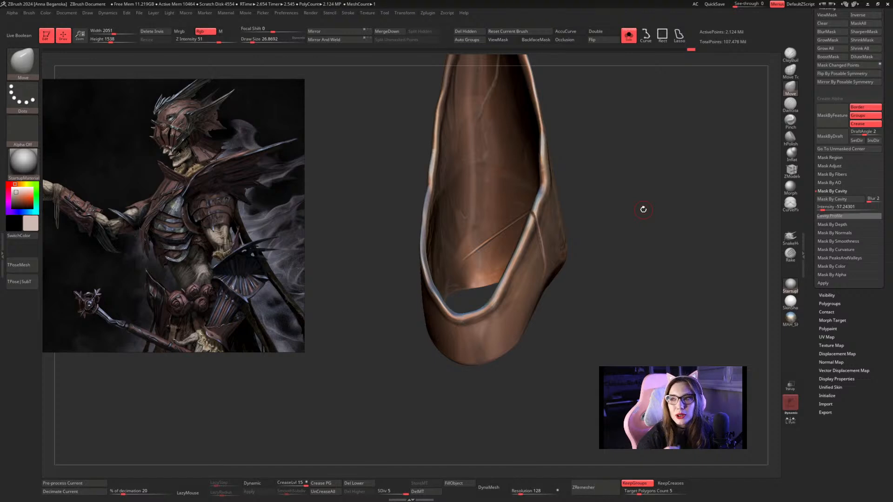
{"action": "left_click", "coordinate": [790, 136]}
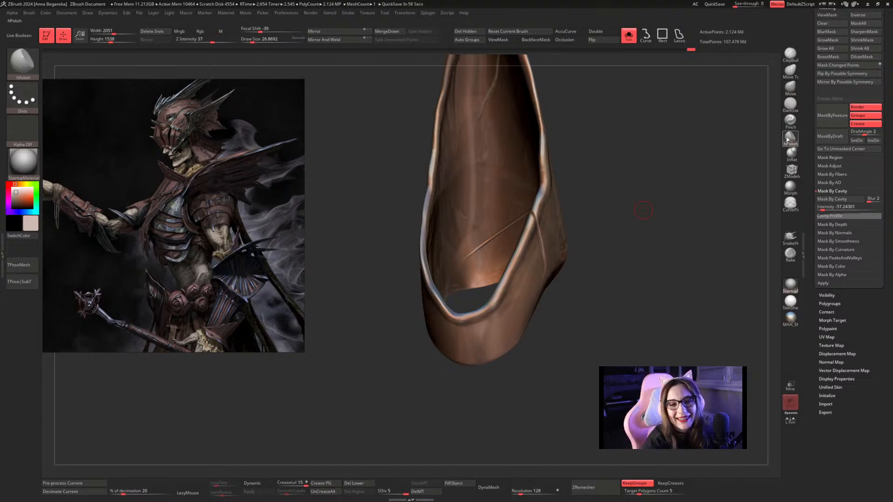
{"action": "left_click_drag", "start_coordinate": [684, 165], "coordinate": [584, 186]}
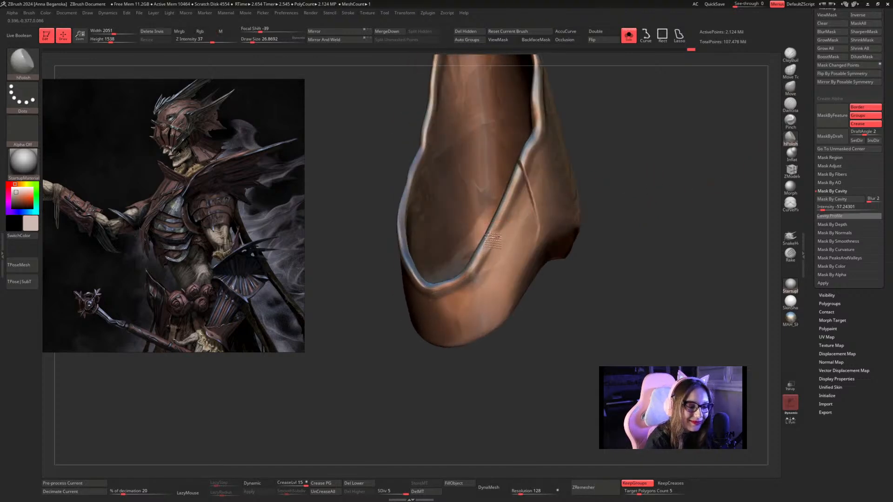
{"action": "left_click_drag", "start_coordinate": [638, 172], "coordinate": [676, 163]}
Build up a small spot just below the rim of the opening with the Inflat brush at a draw size of about 14.
{"action": "left_click", "coordinate": [792, 104]}
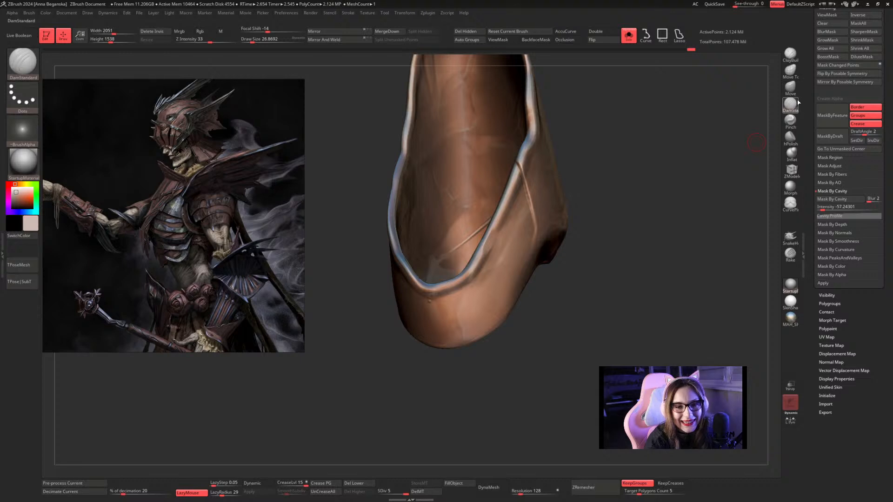
{"action": "left_click", "coordinate": [792, 153]}
{"action": "key", "text": "space"}
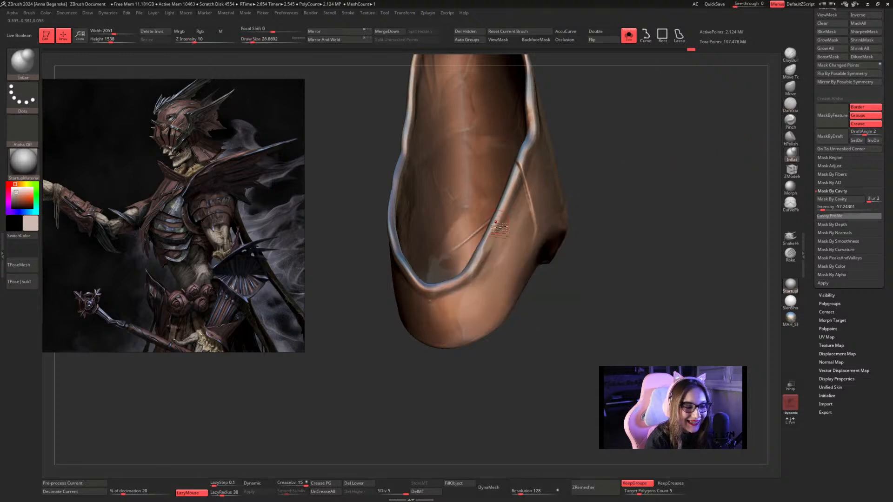
{"action": "key", "text": "space"}
{"action": "left_click_drag", "start_coordinate": [501, 229], "coordinate": [489, 255]}
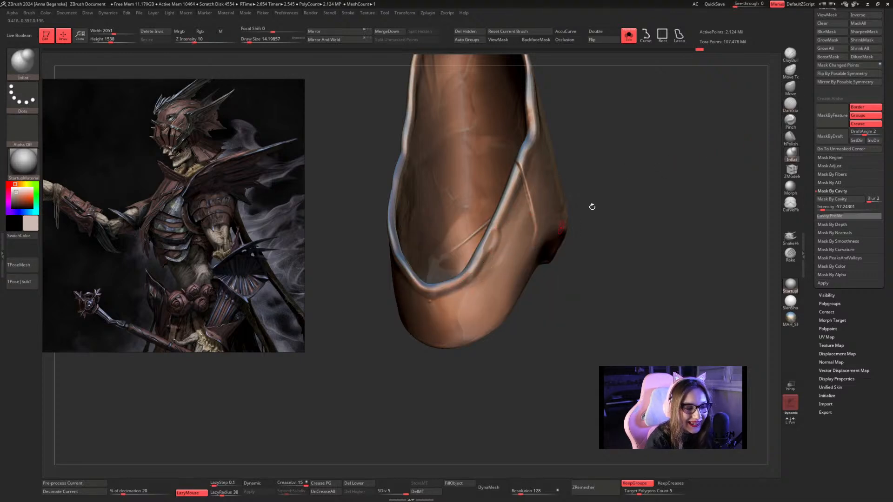
{"action": "left_click_drag", "start_coordinate": [592, 207], "coordinate": [618, 178]}
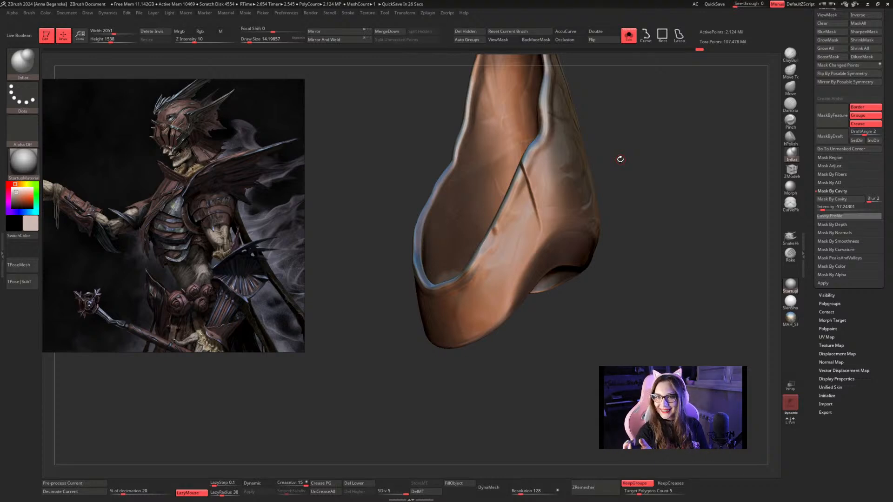
Save the ZBrush tool as Undead_20, replacing the existing file.
{"action": "key", "text": "super"}
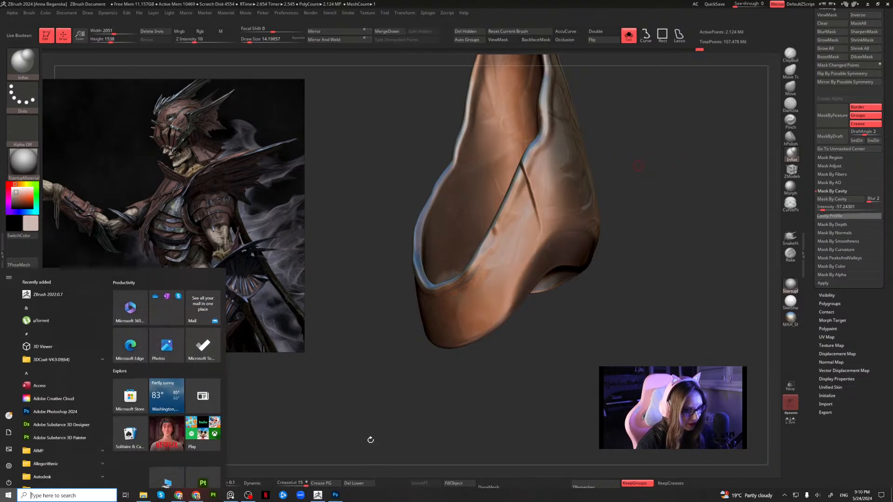
{"action": "left_click", "coordinate": [812, 25]}
{"action": "scroll", "coordinate": [881, 46], "scroll_direction": "up", "scroll_amount": 5}
{"action": "left_click", "coordinate": [864, 24]}
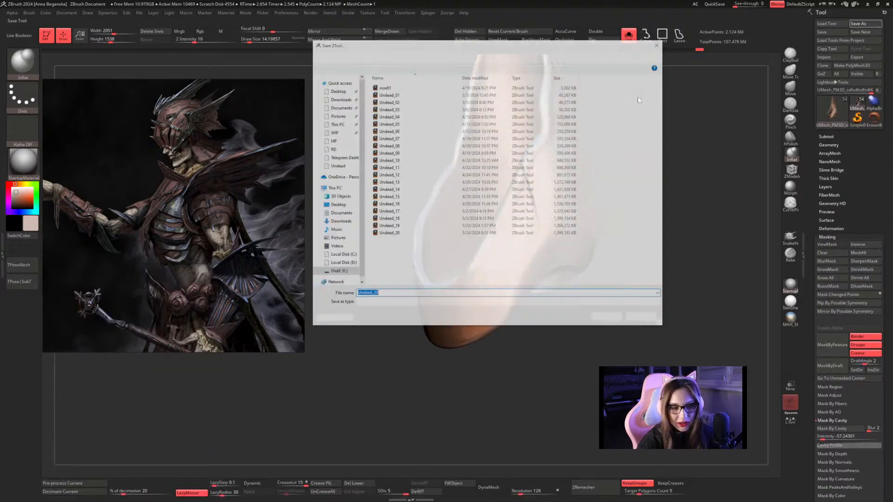
{"action": "left_click", "coordinate": [432, 234]}
{"action": "left_click", "coordinate": [620, 319]}
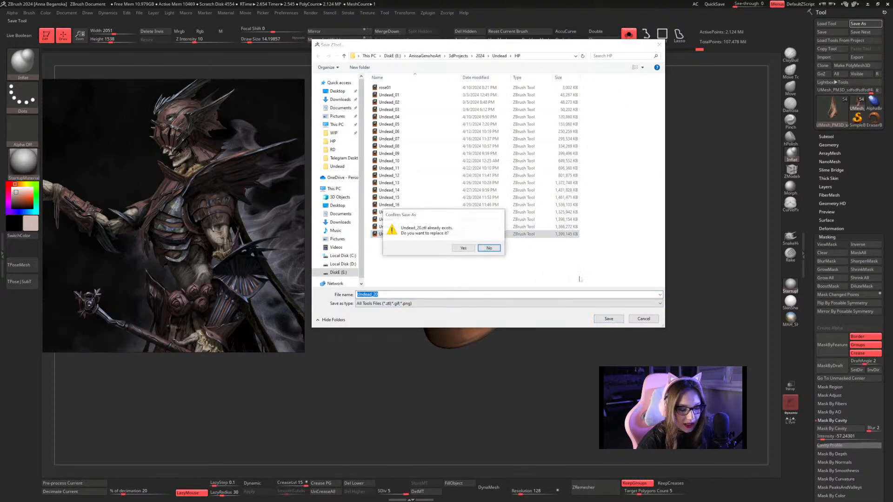
{"action": "left_click", "coordinate": [463, 248]}
Switch to the Chrome window with the Google search and find images for "пьеро буратино".
{"action": "key", "text": "super"}
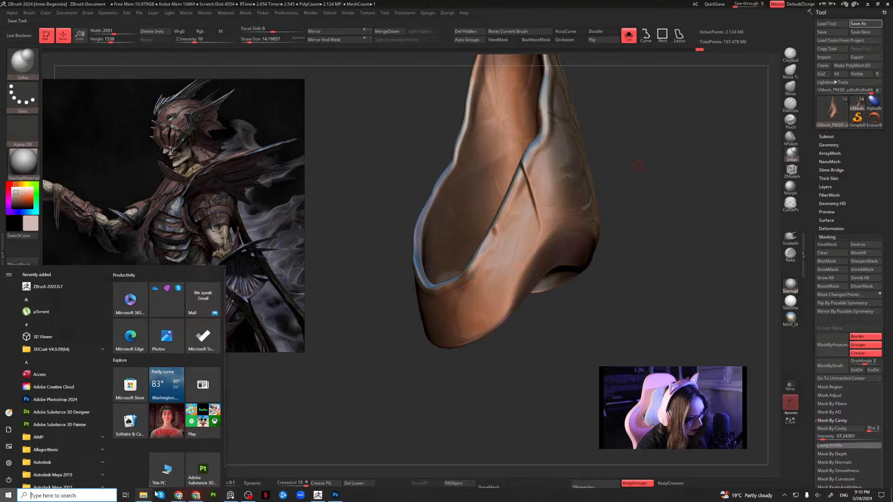
{"action": "mouse_move", "coordinate": [178, 498]}
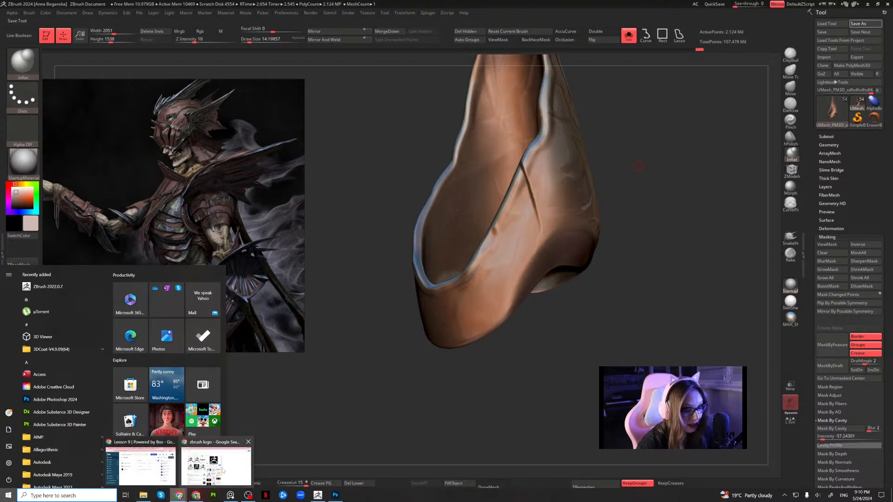
{"action": "left_click", "coordinate": [205, 464]}
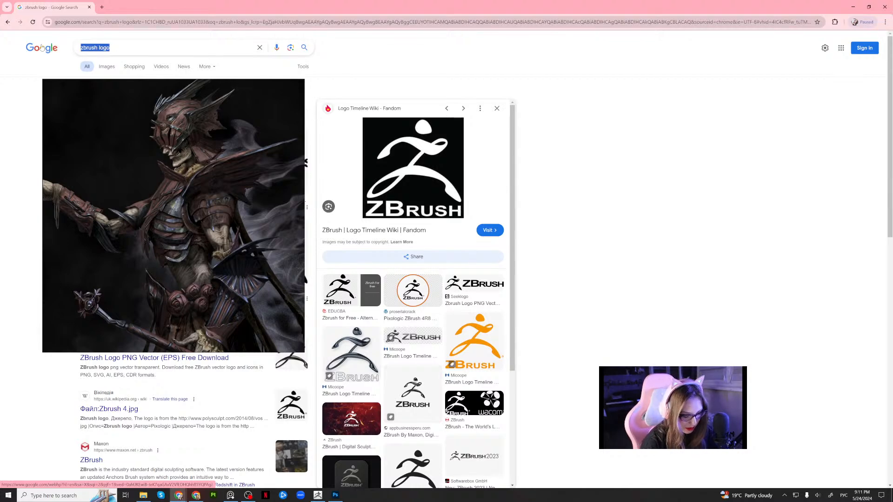
{"action": "type", "text": "пьеро буратино"}
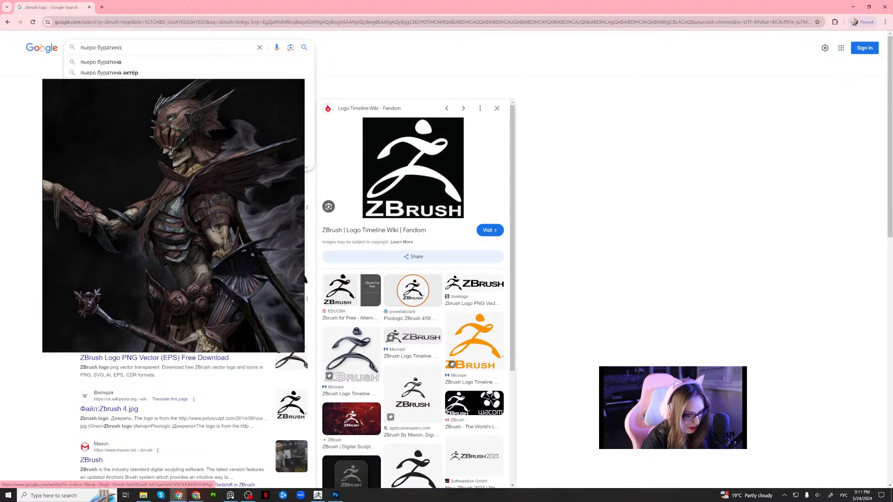
{"action": "key", "text": "Return"}
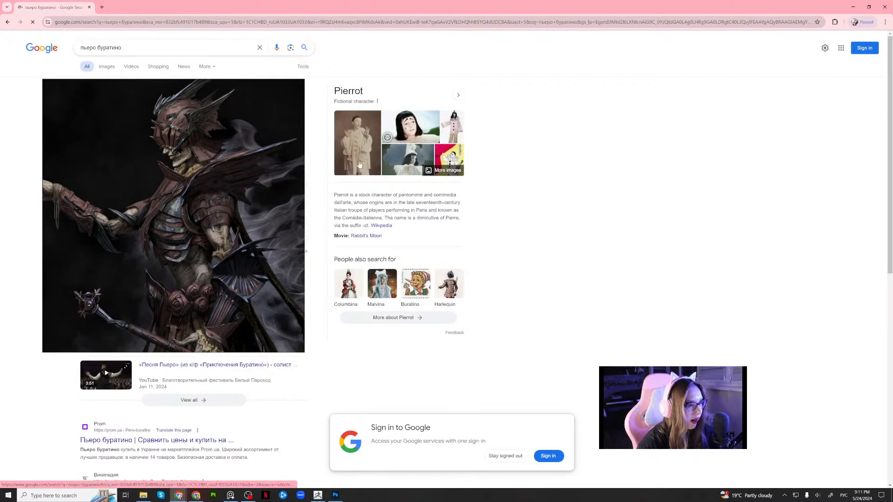
{"action": "left_click", "coordinate": [106, 66]}
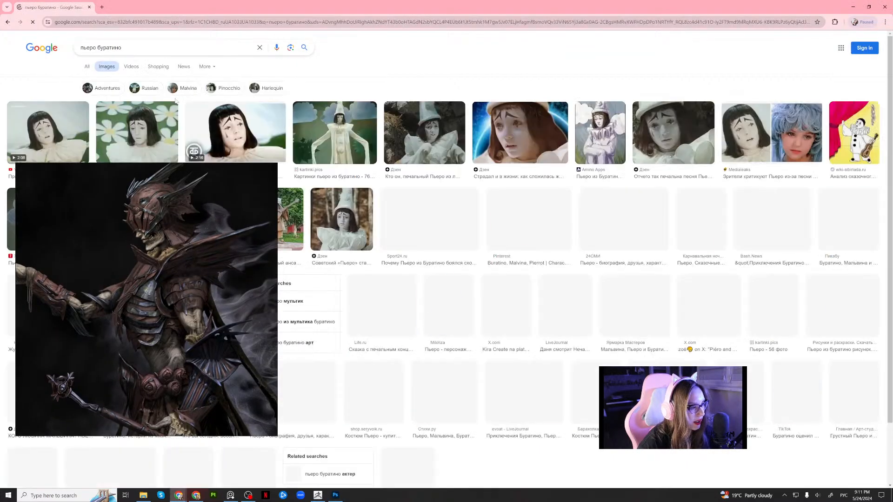
Preview several of the Pierrot film stills to find a clear view of the costume and face.
{"action": "left_click", "coordinate": [133, 136]}
{"action": "key", "text": "Left"}
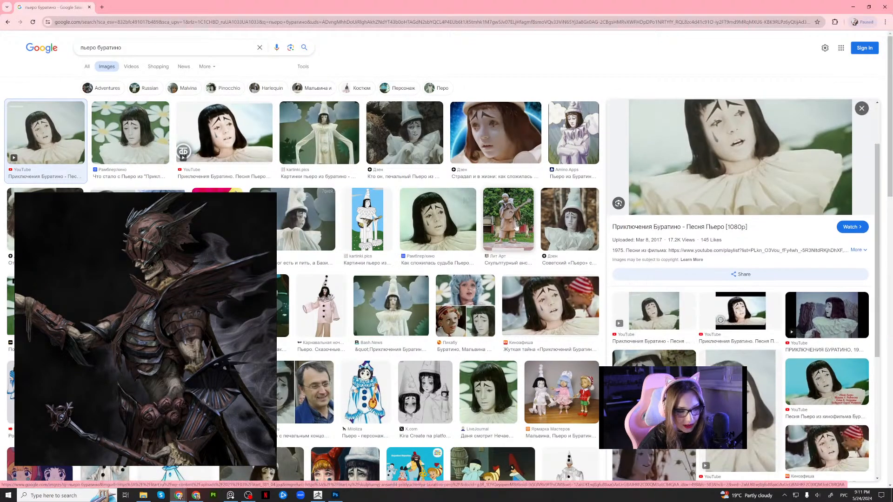
{"action": "left_click", "coordinate": [571, 218]}
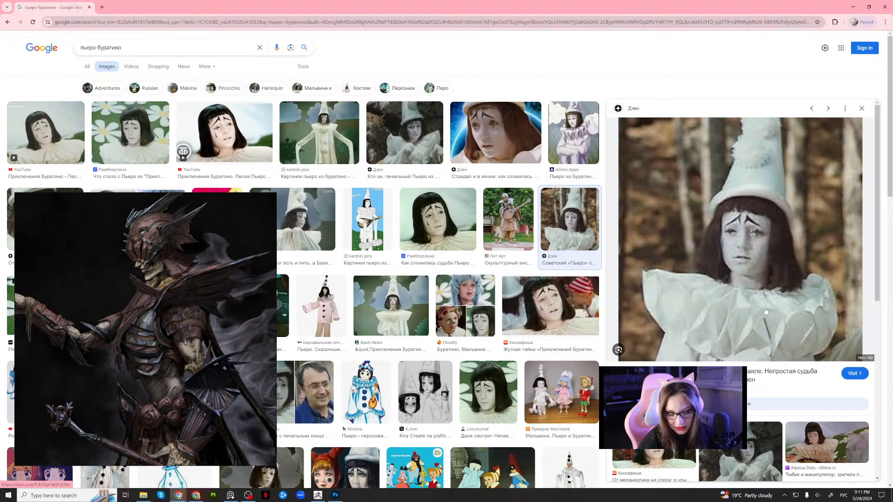
{"action": "right_click", "coordinate": [744, 310]}
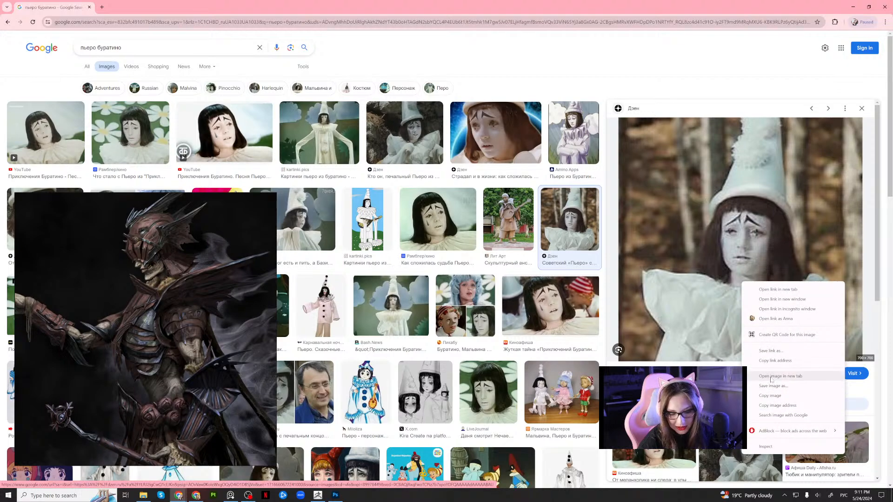
{"action": "left_click", "coordinate": [403, 304]}
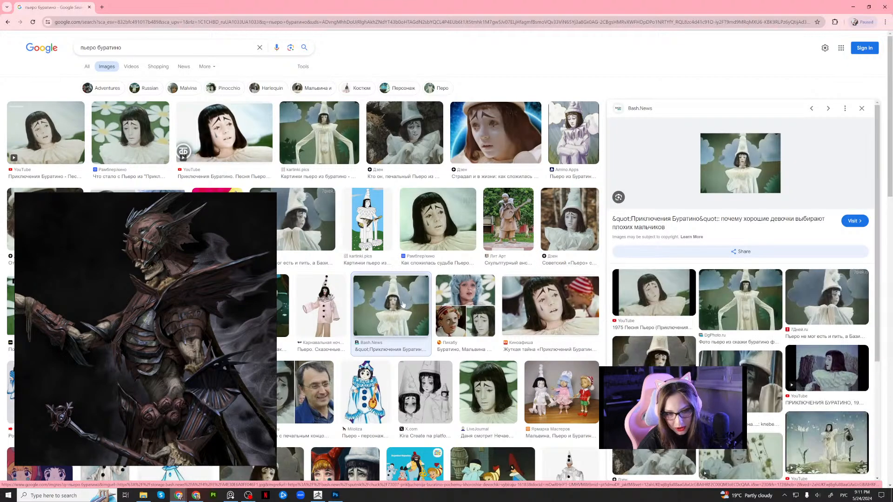
{"action": "left_click", "coordinate": [733, 356]}
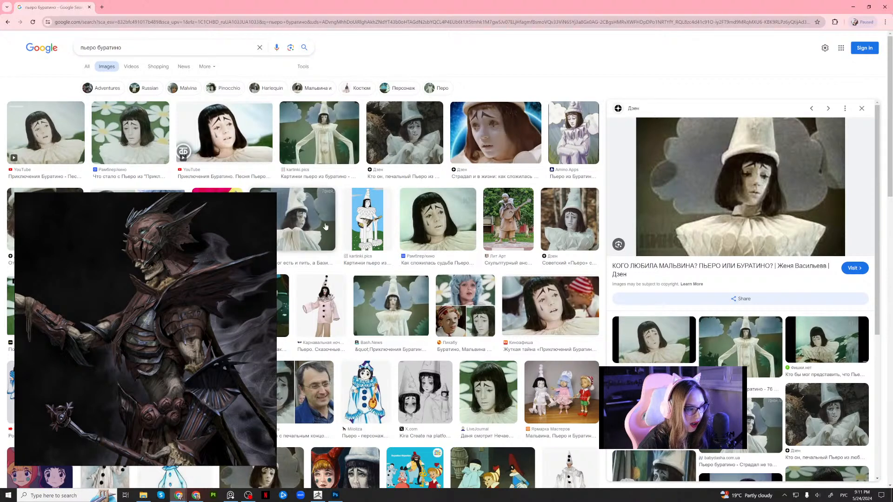
Open the photo of Pierrot in a pale cone hat against autumn trees and copy that image.
{"action": "left_click", "coordinate": [416, 143]}
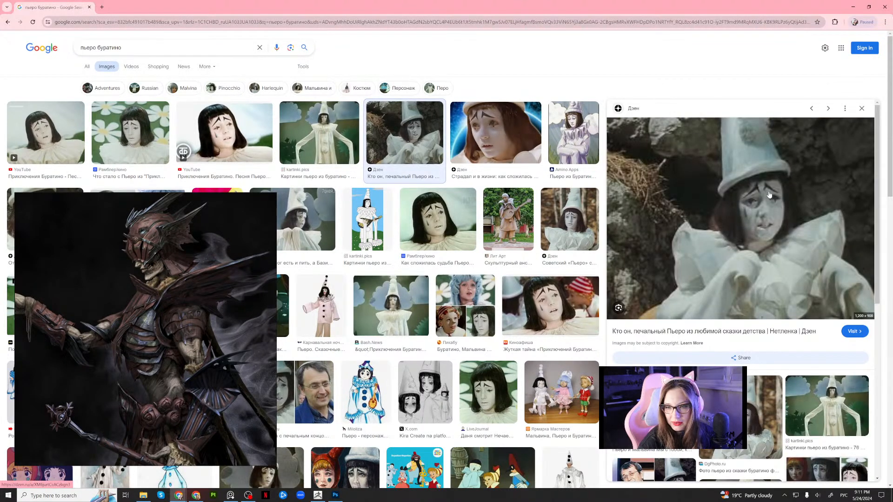
{"action": "right_click", "coordinate": [757, 213]}
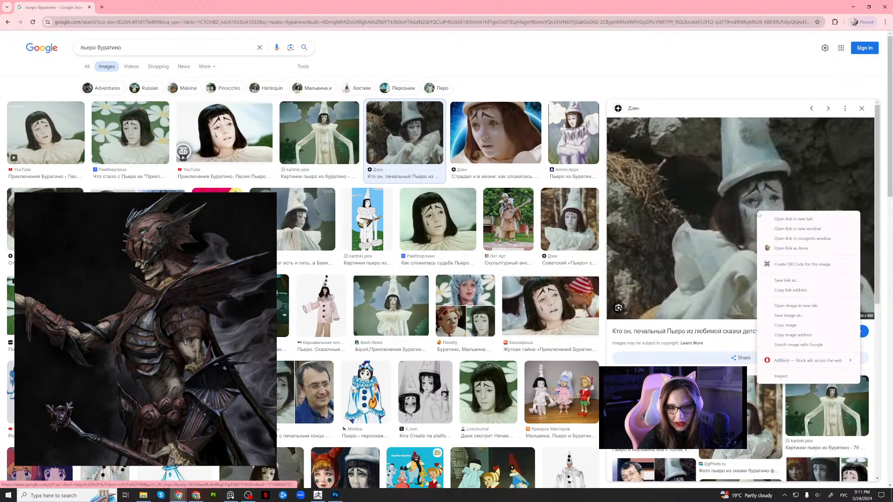
{"action": "left_click", "coordinate": [778, 322]}
{"action": "left_click", "coordinate": [759, 411]}
{"action": "right_click", "coordinate": [707, 252]}
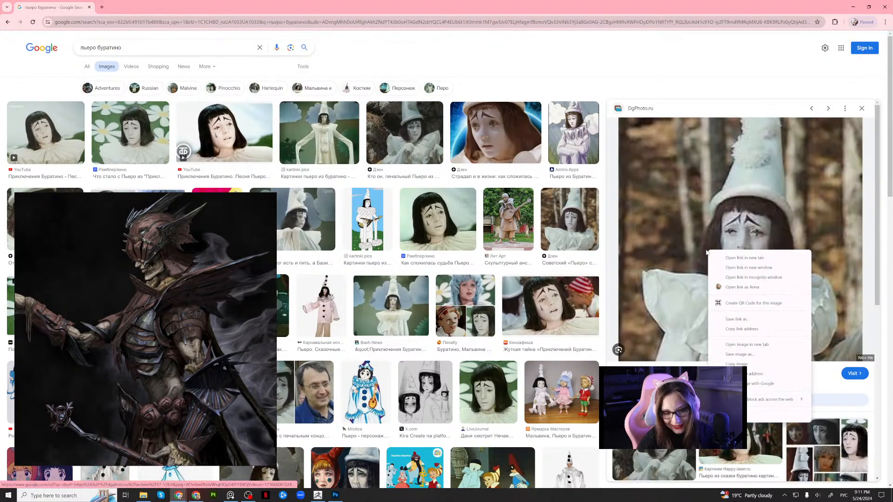
{"action": "left_click", "coordinate": [736, 364]}
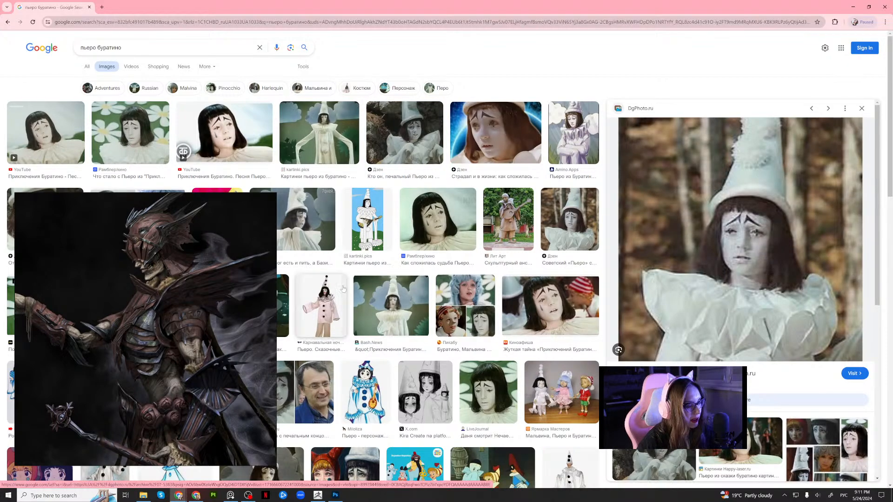
Paste the copied Pierrot photo into the reference board and return to ZBrush.
{"action": "scroll", "coordinate": [215, 327], "scroll_direction": "down", "scroll_amount": 1}
{"action": "scroll", "coordinate": [215, 323], "scroll_direction": "down", "scroll_amount": 5}
{"action": "left_click_drag", "start_coordinate": [233, 317], "coordinate": [240, 348]}
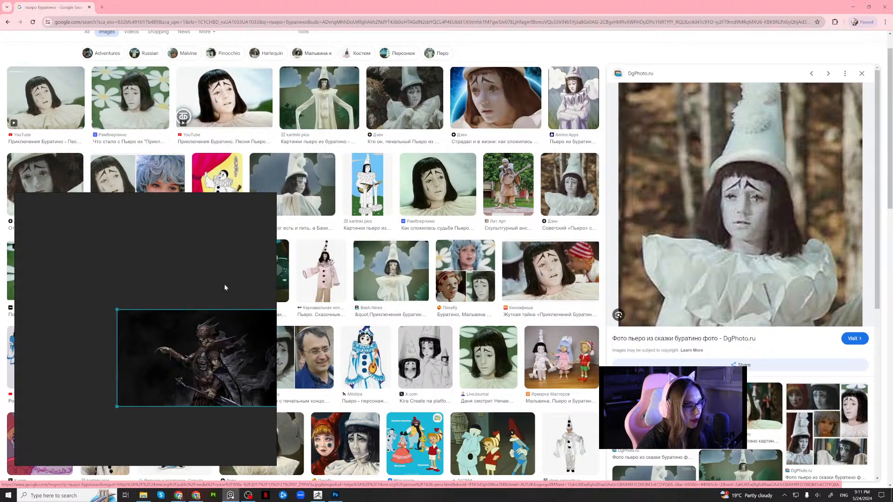
{"action": "left_click", "coordinate": [224, 283]}
{"action": "key", "text": "ctrl+v"}
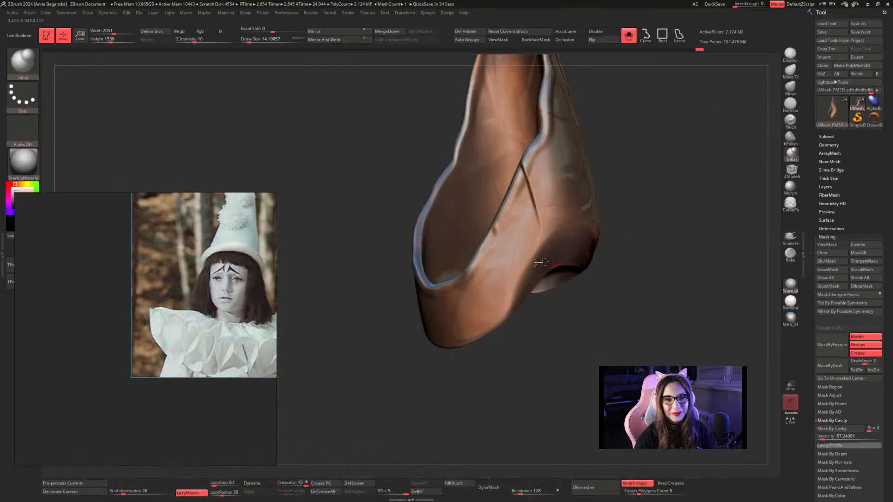
{"action": "left_click", "coordinate": [853, 7]}
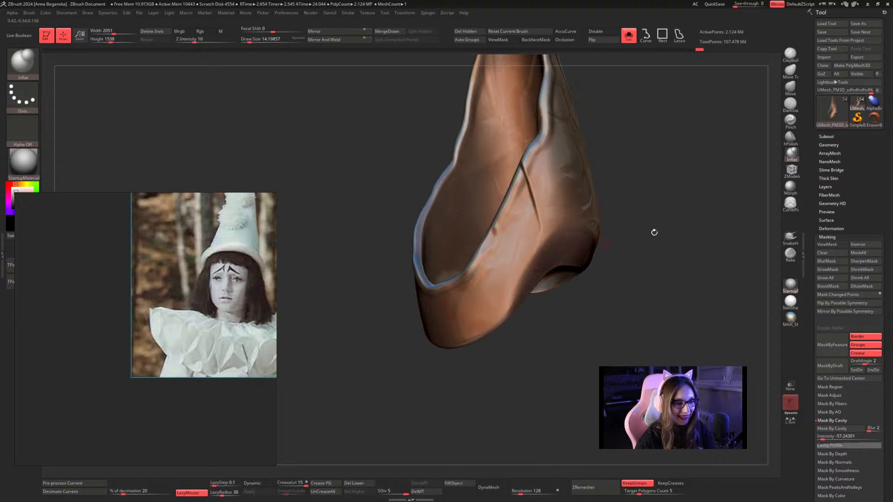
Switch the active tool to a Cylinder3D primitive and frame it in the canvas.
{"action": "left_click", "coordinate": [830, 109]}
{"action": "left_click", "coordinate": [556, 147]}
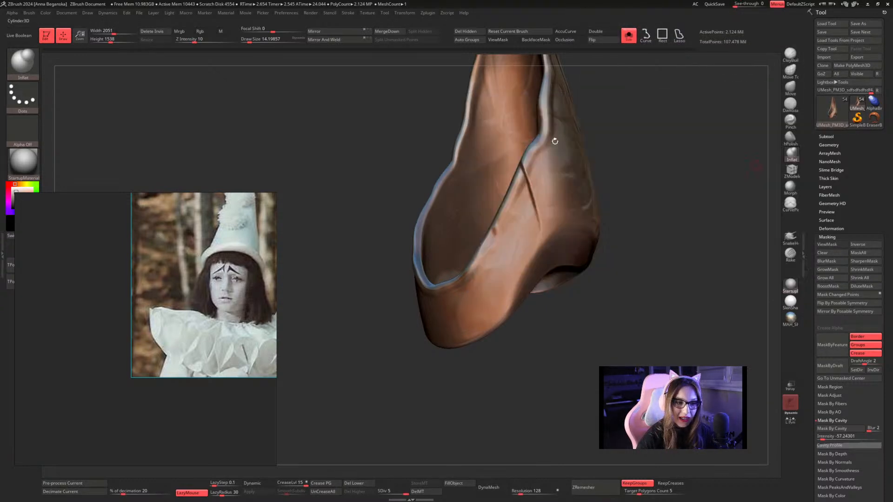
{"action": "key", "text": "f"}
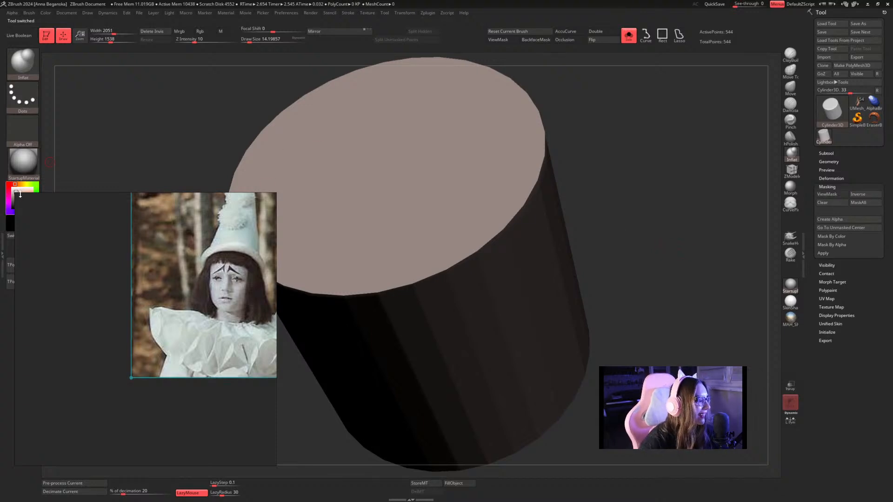
Set the main colour to white, clear the reference window off the colour picker, and convert the cylinder to a PolyMesh3D.
{"action": "left_click_drag", "start_coordinate": [2, 181], "coordinate": [2, 182]}
{"action": "right_click_drag", "start_coordinate": [205, 222], "coordinate": [212, 266]}
{"action": "left_click_drag", "start_coordinate": [20, 199], "coordinate": [11, 187]}
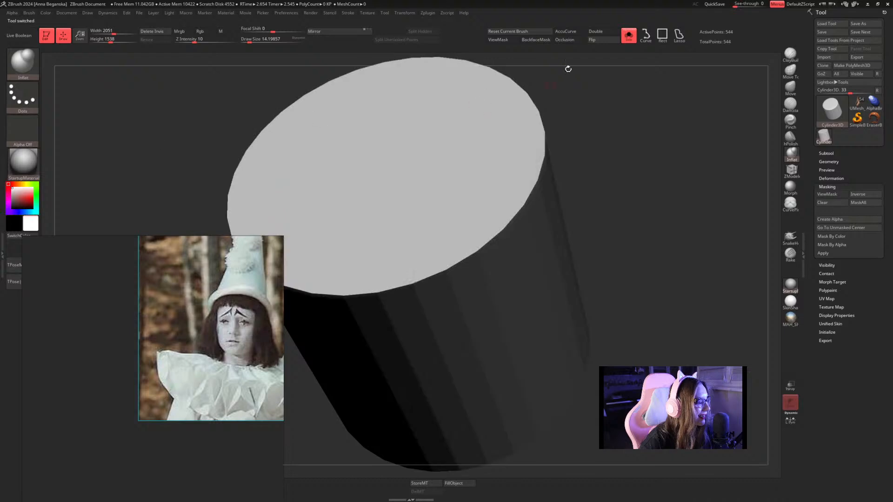
{"action": "left_click", "coordinate": [790, 70]}
{"action": "left_click", "coordinate": [845, 65]}
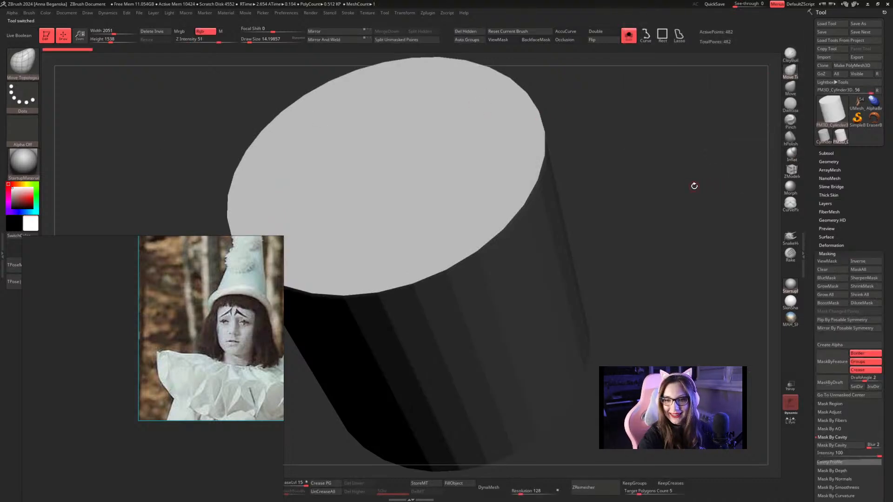
Subdivide the cylinder up to subdivision level 6 and delete its lower levels.
{"action": "mouse_move", "coordinate": [618, 187]}
{"action": "left_mouse_down"}
{"action": "mouse_move", "coordinate": [636, 167]}
{"action": "mouse_move", "coordinate": [641, 176]}
{"action": "left_mouse_up"}
{"action": "key", "text": "ctrl+d"}
{"action": "key", "text": "ctrl+d"}
{"action": "key", "text": "ctrl+d"}
{"action": "key", "text": "ctrl+d"}
{"action": "key", "text": "ctrl+d"}
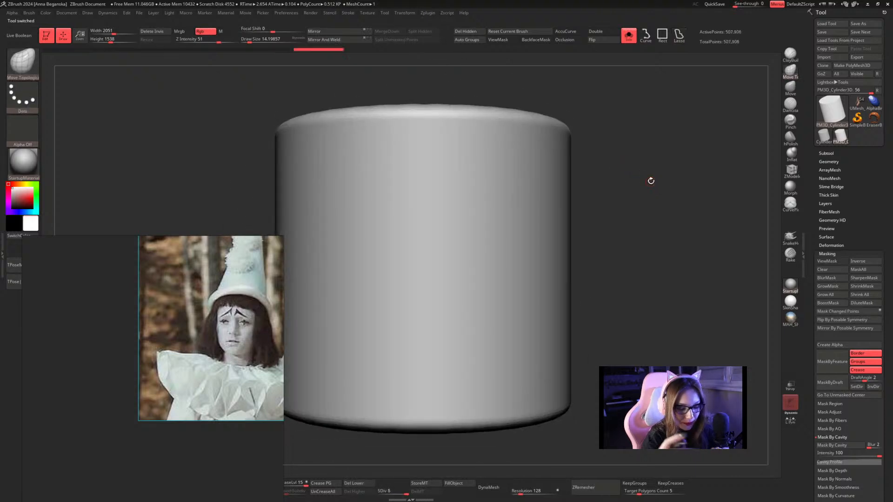
{"action": "left_click", "coordinate": [352, 483]}
{"action": "key", "text": "space"}
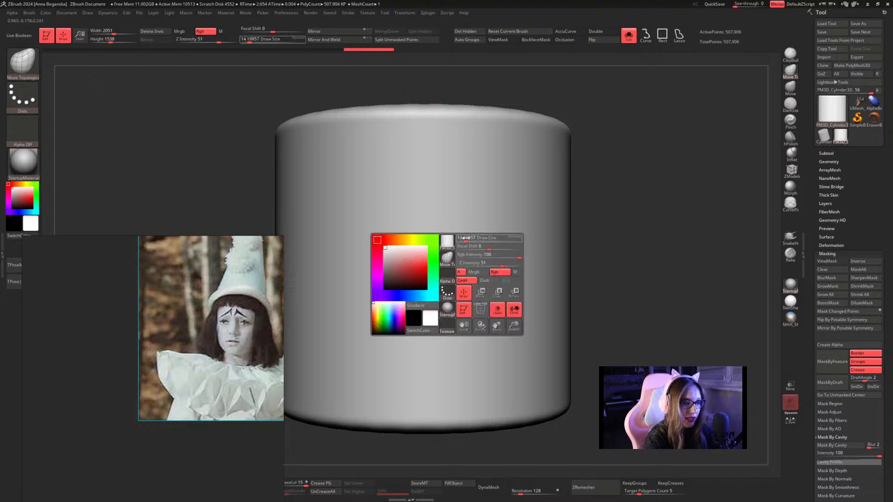
{"action": "left_click_drag", "start_coordinate": [467, 237], "coordinate": [469, 236]}
{"action": "key", "text": "space"}
{"action": "left_click_drag", "start_coordinate": [425, 277], "coordinate": [419, 285]}
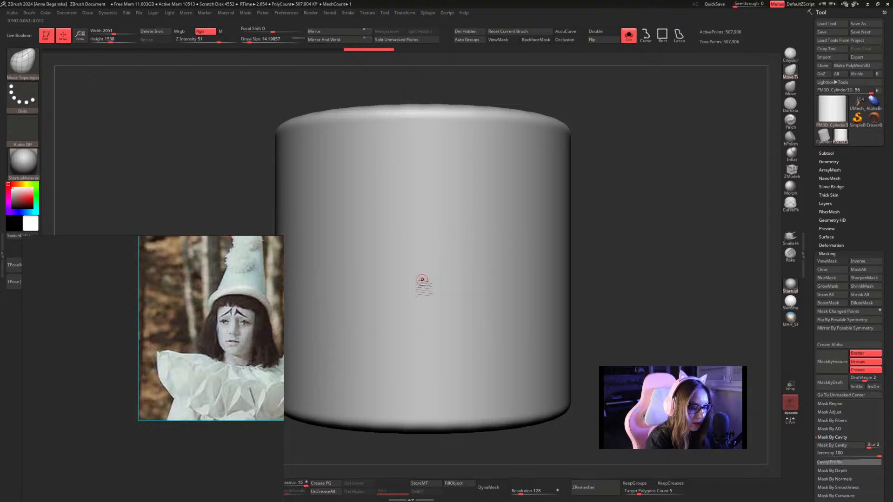
{"action": "mouse_move", "coordinate": [418, 320]}
{"action": "left_mouse_down", "text": "ctrl"}
{"action": "mouse_move", "coordinate": [399, 249]}
{"action": "mouse_move", "coordinate": [402, 219]}
{"action": "left_mouse_up", "text": "ctrl"}
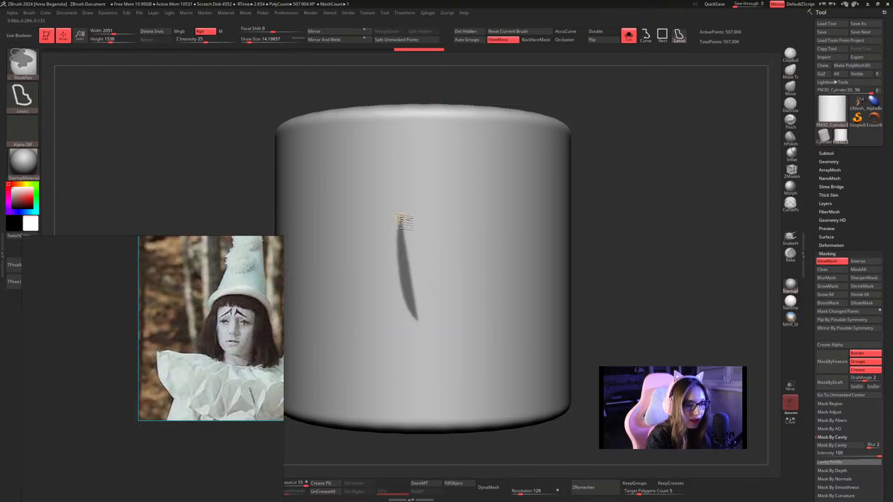
{"action": "key", "text": "ctrl+z"}
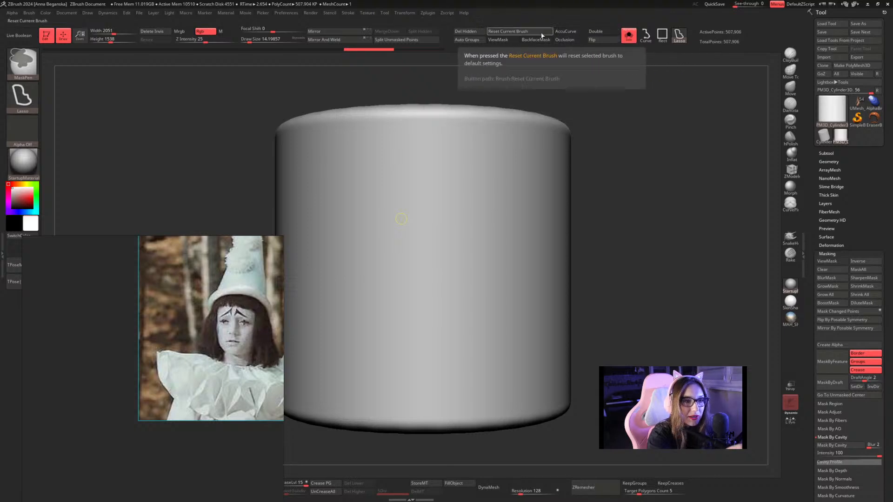
Enlarge the mask brush to a draw size of about 20 and paint the first loops of a wavy freehand mask around the cylinder's side.
{"action": "key", "text": "space"}
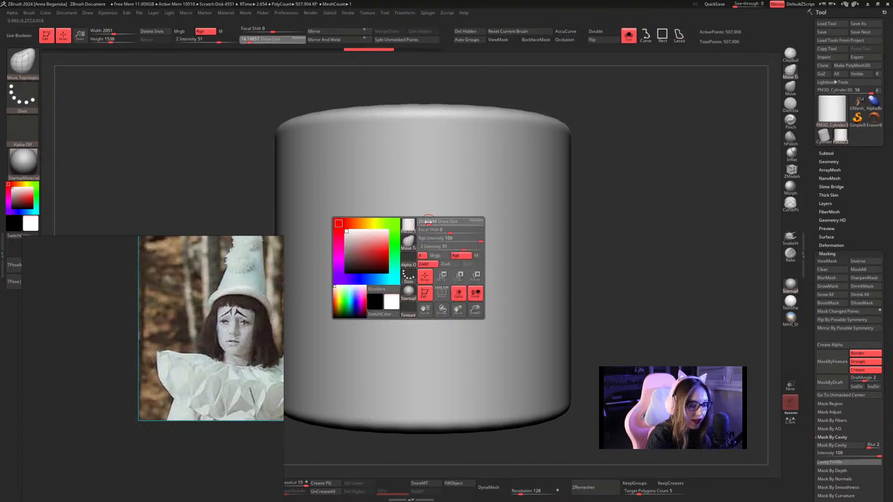
{"action": "mouse_move", "coordinate": [398, 226]}
{"action": "left_mouse_down", "text": "ctrl"}
{"action": "mouse_move", "coordinate": [399, 199]}
{"action": "mouse_move", "coordinate": [441, 195]}
{"action": "mouse_move", "coordinate": [422, 292]}
{"action": "mouse_move", "coordinate": [456, 349]}
{"action": "mouse_move", "coordinate": [463, 254]}
{"action": "mouse_move", "coordinate": [483, 171]}
{"action": "mouse_move", "coordinate": [487, 293]}
{"action": "mouse_move", "coordinate": [532, 328]}
{"action": "mouse_move", "coordinate": [512, 205]}
{"action": "mouse_move", "coordinate": [519, 182]}
{"action": "left_mouse_up", "text": "ctrl"}
{"action": "left_click_drag", "start_coordinate": [642, 185], "coordinate": [604, 187]}
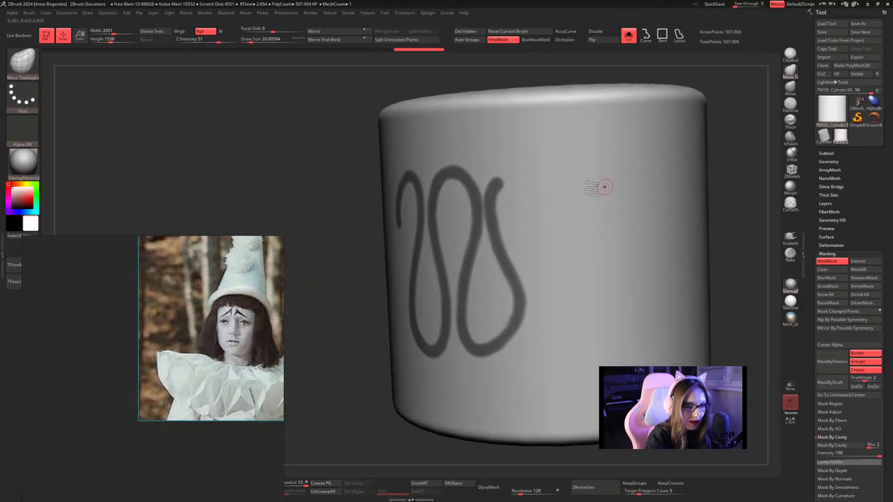
{"action": "mouse_move", "coordinate": [501, 186]}
{"action": "left_mouse_down", "text": "ctrl"}
{"action": "mouse_move", "coordinate": [521, 179]}
{"action": "mouse_move", "coordinate": [560, 193]}
{"action": "mouse_move", "coordinate": [544, 283]}
{"action": "mouse_move", "coordinate": [559, 354]}
{"action": "mouse_move", "coordinate": [591, 274]}
{"action": "mouse_move", "coordinate": [570, 214]}
{"action": "mouse_move", "coordinate": [598, 153]}
{"action": "left_mouse_up", "text": "ctrl"}
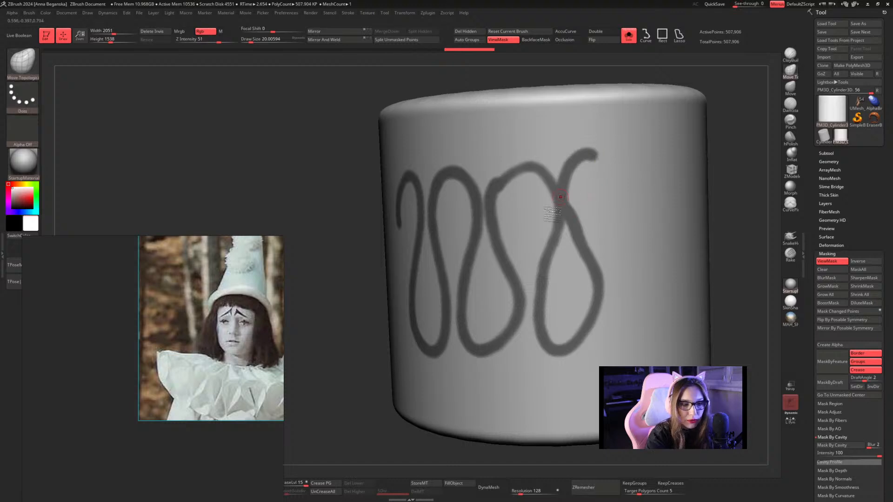
{"action": "left_click_drag", "start_coordinate": [735, 166], "coordinate": [645, 195], "text": "alt"}
{"action": "key", "text": "ctrl+z"}
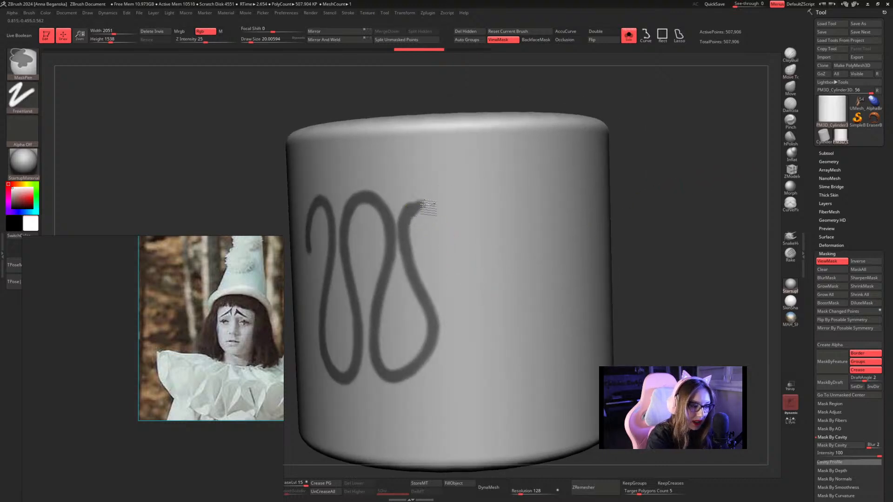
Continue the wavy mask in tall, evenly spaced loops around the whole cylinder until it meets its starting point.
{"action": "mouse_move", "coordinate": [409, 218]}
{"action": "left_mouse_down", "text": "ctrl"}
{"action": "mouse_move", "coordinate": [422, 205]}
{"action": "mouse_move", "coordinate": [460, 210]}
{"action": "mouse_move", "coordinate": [463, 370]}
{"action": "mouse_move", "coordinate": [514, 354]}
{"action": "mouse_move", "coordinate": [497, 238]}
{"action": "mouse_move", "coordinate": [537, 215]}
{"action": "mouse_move", "coordinate": [529, 309]}
{"action": "mouse_move", "coordinate": [574, 347]}
{"action": "mouse_move", "coordinate": [555, 225]}
{"action": "mouse_move", "coordinate": [575, 182]}
{"action": "left_mouse_up", "text": "ctrl"}
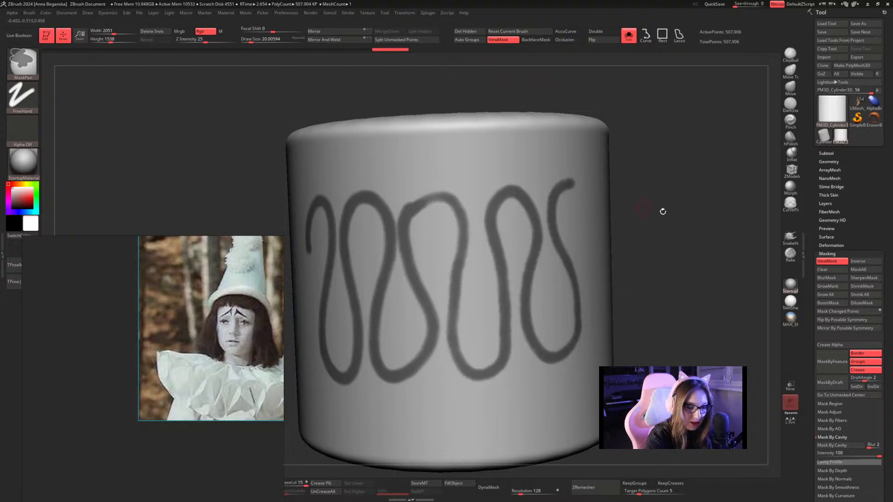
{"action": "mouse_move", "coordinate": [661, 205]}
{"action": "left_mouse_down"}
{"action": "mouse_move", "coordinate": [720, 208]}
{"action": "mouse_move", "coordinate": [735, 197]}
{"action": "mouse_move", "coordinate": [649, 175]}
{"action": "left_mouse_up"}
{"action": "mouse_move", "coordinate": [487, 201]}
{"action": "left_mouse_down", "text": "ctrl"}
{"action": "mouse_move", "coordinate": [499, 204]}
{"action": "mouse_move", "coordinate": [530, 311]}
{"action": "mouse_move", "coordinate": [535, 212]}
{"action": "mouse_move", "coordinate": [558, 269]}
{"action": "mouse_move", "coordinate": [589, 300]}
{"action": "mouse_move", "coordinate": [577, 200]}
{"action": "mouse_move", "coordinate": [653, 186]}
{"action": "mouse_move", "coordinate": [486, 199]}
{"action": "mouse_move", "coordinate": [498, 198]}
{"action": "mouse_move", "coordinate": [504, 306]}
{"action": "mouse_move", "coordinate": [530, 293]}
{"action": "mouse_move", "coordinate": [558, 191]}
{"action": "mouse_move", "coordinate": [570, 321]}
{"action": "left_mouse_up", "text": "ctrl"}
{"action": "mouse_move", "coordinate": [659, 261]}
{"action": "left_mouse_down"}
{"action": "mouse_move", "coordinate": [641, 257]}
{"action": "mouse_move", "coordinate": [522, 320]}
{"action": "mouse_move", "coordinate": [504, 349]}
{"action": "mouse_move", "coordinate": [526, 253]}
{"action": "mouse_move", "coordinate": [568, 262]}
{"action": "mouse_move", "coordinate": [565, 356]}
{"action": "mouse_move", "coordinate": [589, 316]}
{"action": "left_mouse_up"}
{"action": "mouse_move", "coordinate": [688, 259]}
{"action": "left_mouse_down"}
{"action": "mouse_move", "coordinate": [653, 252]}
{"action": "mouse_move", "coordinate": [674, 255]}
{"action": "left_mouse_up"}
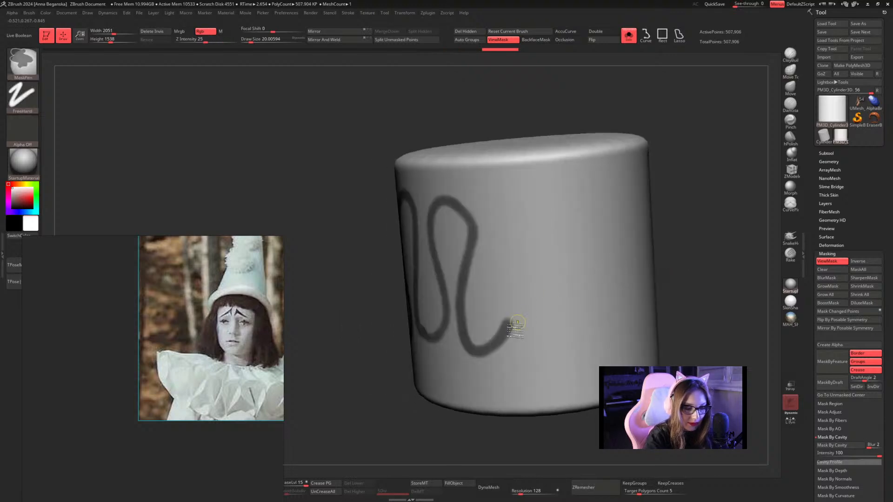
{"action": "mouse_move", "coordinate": [512, 332]}
{"action": "left_mouse_down", "text": "ctrl"}
{"action": "mouse_move", "coordinate": [506, 279]}
{"action": "mouse_move", "coordinate": [547, 195]}
{"action": "mouse_move", "coordinate": [537, 328]}
{"action": "mouse_move", "coordinate": [577, 284]}
{"action": "mouse_move", "coordinate": [573, 186]}
{"action": "left_mouse_up", "text": "ctrl"}
{"action": "left_click_drag", "start_coordinate": [688, 219], "coordinate": [564, 245]}
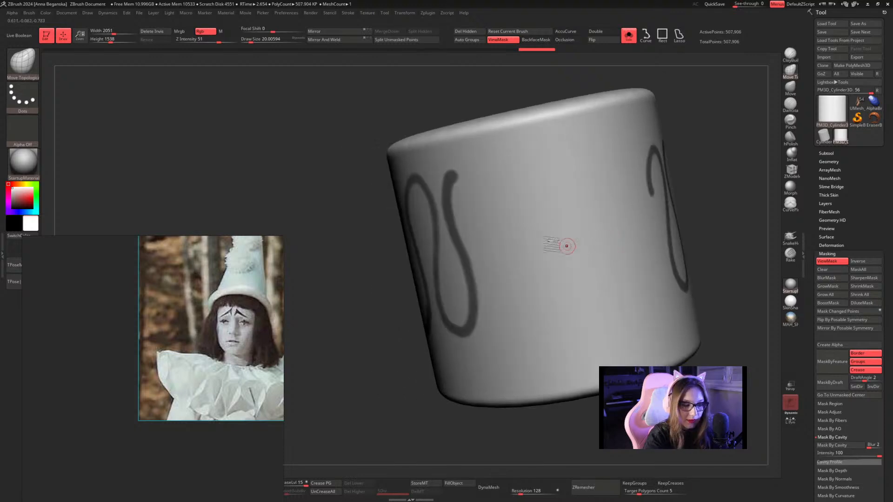
{"action": "mouse_move", "coordinate": [449, 174]}
{"action": "left_mouse_down", "text": "ctrl"}
{"action": "mouse_move", "coordinate": [500, 270]}
{"action": "mouse_move", "coordinate": [546, 317]}
{"action": "mouse_move", "coordinate": [525, 169]}
{"action": "mouse_move", "coordinate": [597, 305]}
{"action": "left_mouse_up", "text": "ctrl"}
{"action": "mouse_move", "coordinate": [698, 224]}
{"action": "left_mouse_down"}
{"action": "mouse_move", "coordinate": [665, 226]}
{"action": "mouse_move", "coordinate": [640, 171]}
{"action": "left_mouse_up"}
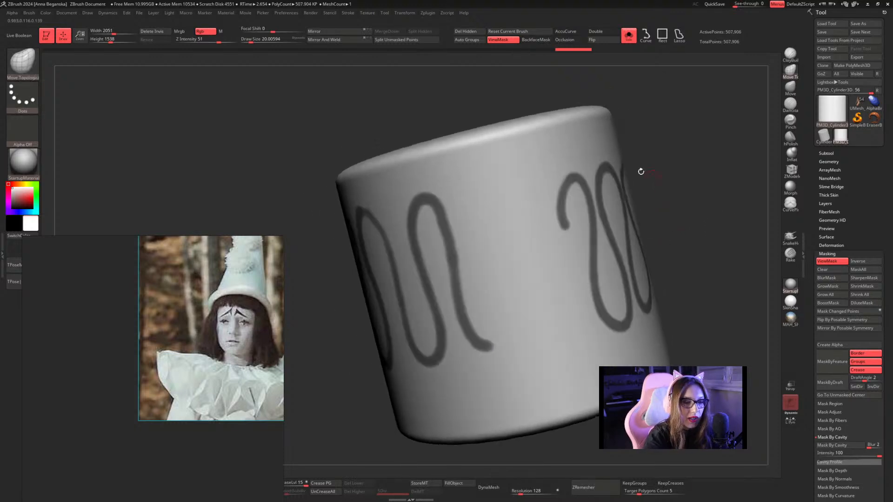
{"action": "mouse_move", "coordinate": [481, 348]}
{"action": "left_mouse_down", "text": "ctrl"}
{"action": "mouse_move", "coordinate": [502, 203]}
{"action": "mouse_move", "coordinate": [535, 341]}
{"action": "mouse_move", "coordinate": [570, 279]}
{"action": "mouse_move", "coordinate": [561, 200]}
{"action": "left_mouse_up", "text": "ctrl"}
{"action": "mouse_move", "coordinate": [724, 176]}
{"action": "left_mouse_down"}
{"action": "mouse_move", "coordinate": [752, 149]}
{"action": "mouse_move", "coordinate": [716, 124]}
{"action": "mouse_move", "coordinate": [687, 177]}
{"action": "mouse_move", "coordinate": [656, 149]}
{"action": "mouse_move", "coordinate": [628, 147]}
{"action": "left_mouse_up"}
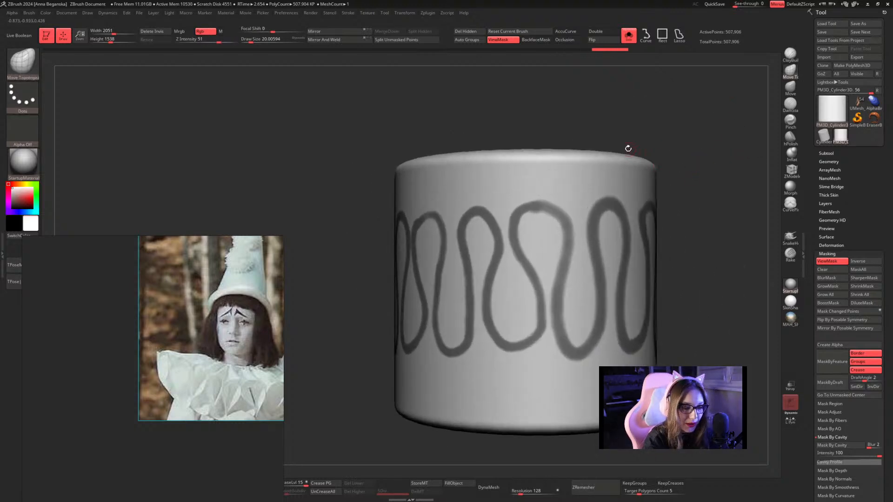
Adjust the draw size to about 18 and touch up the uneven, thick and joined parts of the wavy mask.
{"action": "key", "text": "space"}
{"action": "key", "text": "space"}
{"action": "left_click_drag", "start_coordinate": [557, 205], "coordinate": [571, 212]}
{"action": "mouse_move", "coordinate": [705, 140]}
{"action": "left_mouse_down"}
{"action": "mouse_move", "coordinate": [686, 144]}
{"action": "mouse_move", "coordinate": [731, 147]}
{"action": "left_mouse_up"}
{"action": "key", "text": "space"}
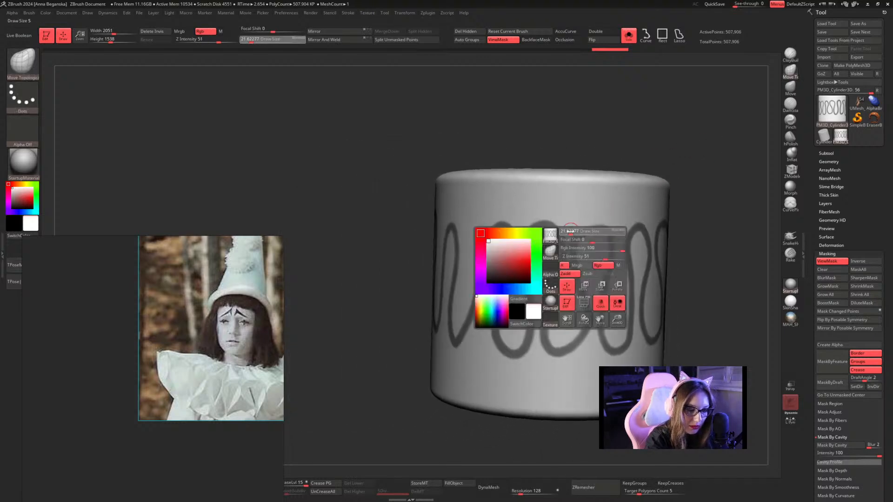
{"action": "left_click_drag", "start_coordinate": [571, 234], "coordinate": [570, 235]}
{"action": "mouse_move", "coordinate": [565, 290]}
{"action": "left_mouse_down", "text": "ctrl+alt"}
{"action": "mouse_move", "coordinate": [566, 244]}
{"action": "mouse_move", "coordinate": [552, 284]}
{"action": "mouse_move", "coordinate": [582, 269]}
{"action": "left_mouse_up", "text": "ctrl+alt"}
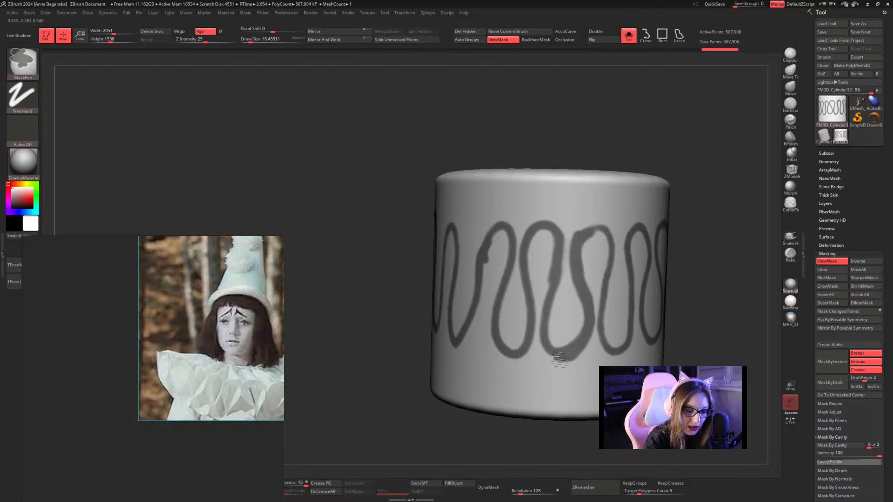
{"action": "left_click_drag", "start_coordinate": [560, 357], "coordinate": [548, 348], "text": "ctrl"}
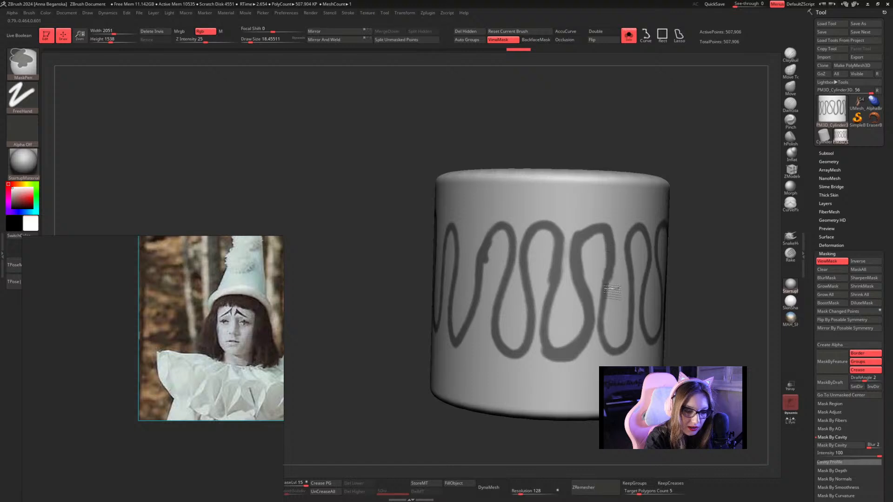
{"action": "left_click_drag", "start_coordinate": [612, 289], "coordinate": [608, 295], "text": "ctrl"}
{"action": "mouse_move", "coordinate": [723, 237]}
{"action": "left_mouse_down", "text": "alt"}
{"action": "mouse_move", "coordinate": [692, 180]}
{"action": "mouse_move", "coordinate": [768, 203]}
{"action": "left_mouse_up", "text": "alt"}
Split the cylinder's unmasked points into a separate subtool, leaving the wavy ribbon on its own.
{"action": "left_click", "coordinate": [834, 154]}
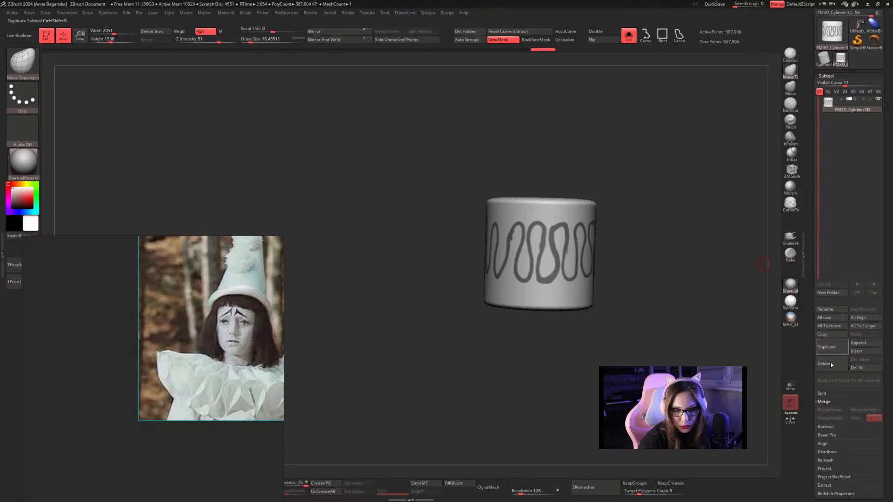
{"action": "left_click_drag", "start_coordinate": [813, 380], "coordinate": [809, 312]}
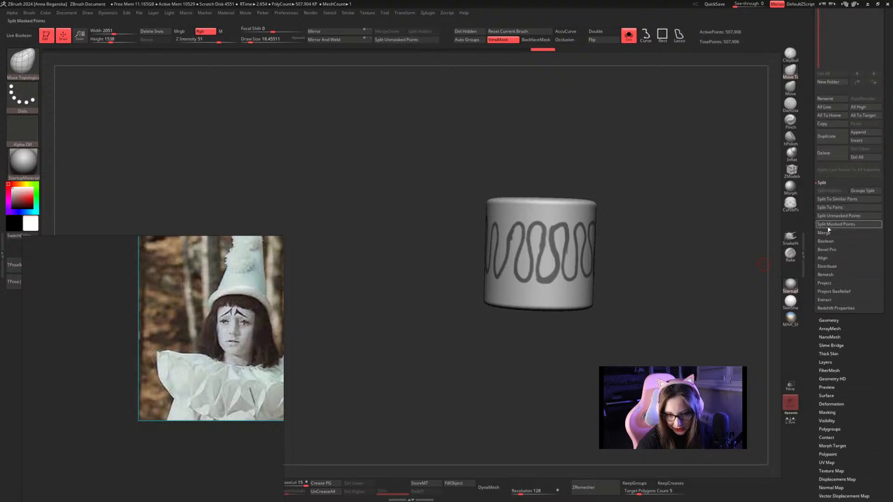
{"action": "left_click", "coordinate": [837, 216]}
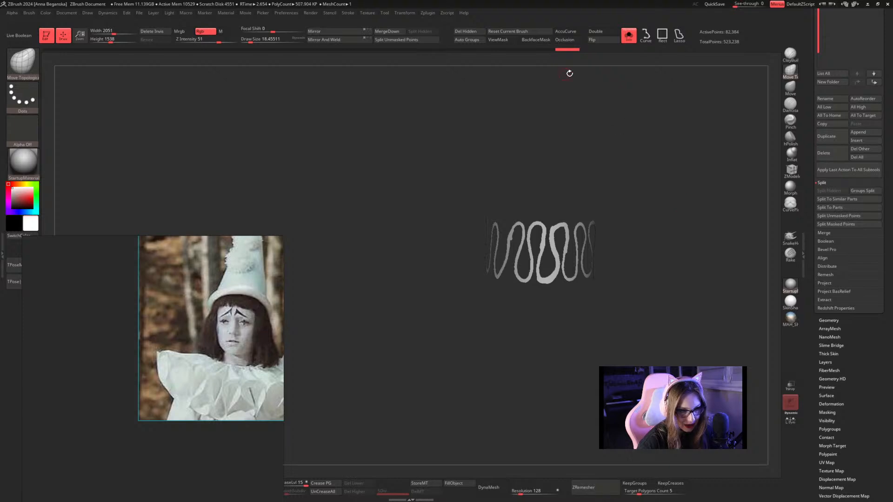
Turn on double-sided display for the wavy ribbon and show its polyframe.
{"action": "left_click", "coordinate": [603, 31]}
{"action": "mouse_move", "coordinate": [637, 216]}
{"action": "left_mouse_down", "text": "alt"}
{"action": "mouse_move", "coordinate": [668, 293]}
{"action": "mouse_move", "coordinate": [703, 302]}
{"action": "left_mouse_up", "text": "alt"}
{"action": "key", "text": "shift+f"}
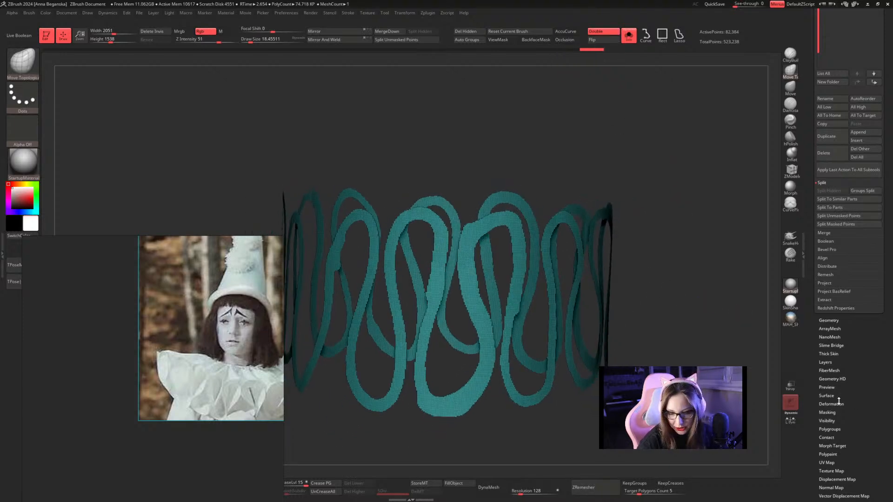
Smooth the ribbon's jagged borders with Polish By Groups and ZRemesh it at a target polygon count of 5.
{"action": "left_click", "coordinate": [831, 404]}
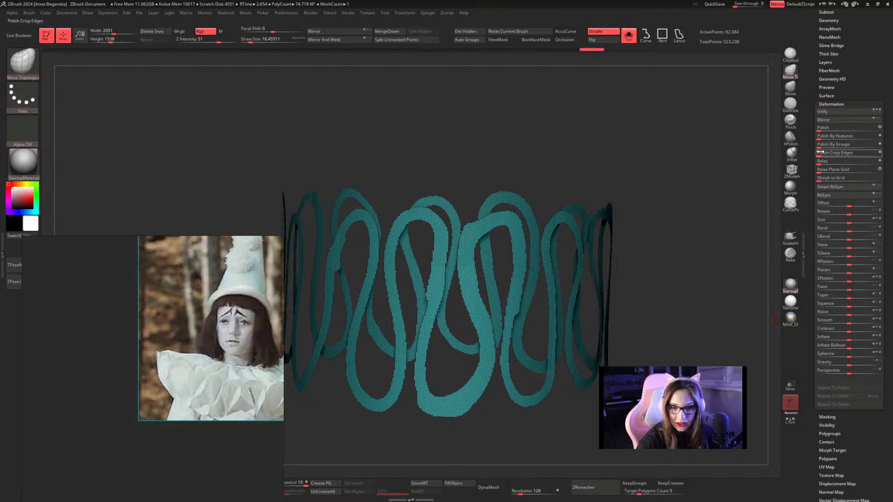
{"action": "left_click_drag", "start_coordinate": [821, 144], "coordinate": [838, 145]}
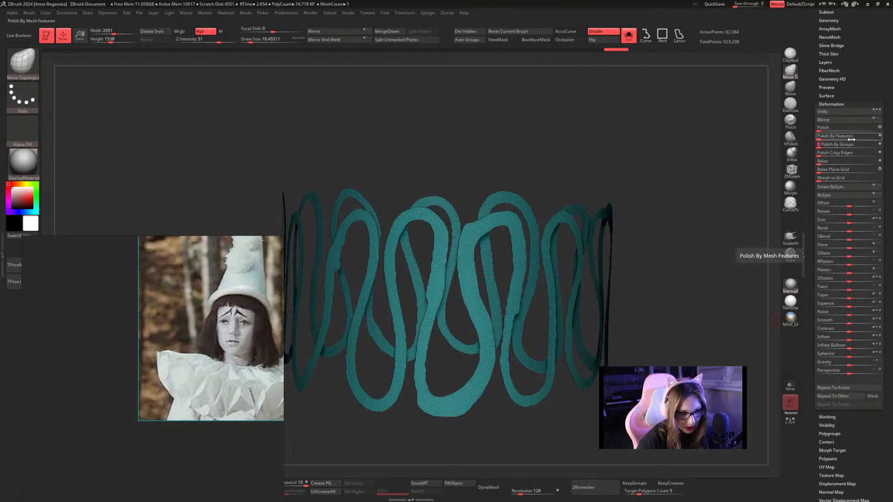
{"action": "scroll", "coordinate": [819, 63], "scroll_direction": "up", "scroll_amount": 2}
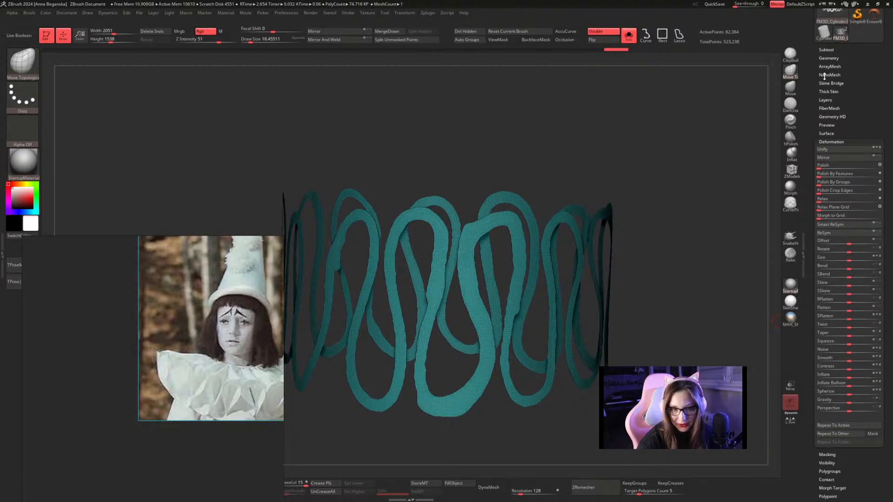
{"action": "left_click", "coordinate": [832, 59]}
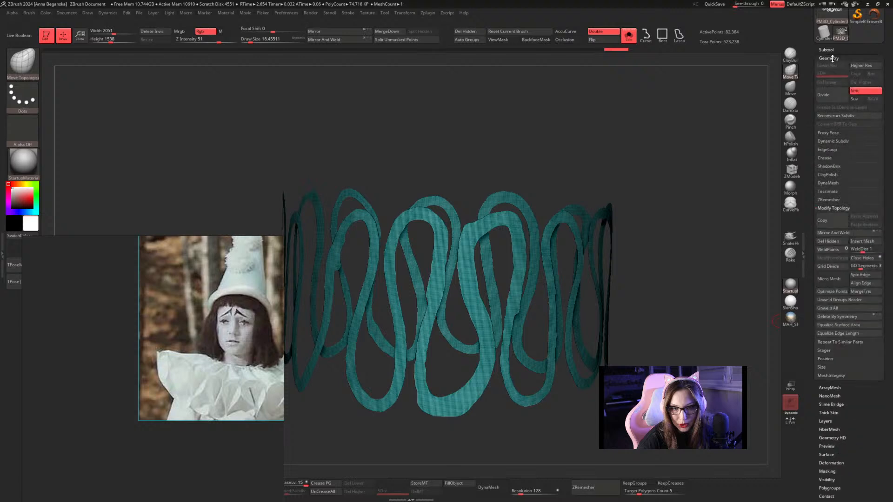
{"action": "left_click", "coordinate": [829, 199]}
{"action": "left_click", "coordinate": [836, 217]}
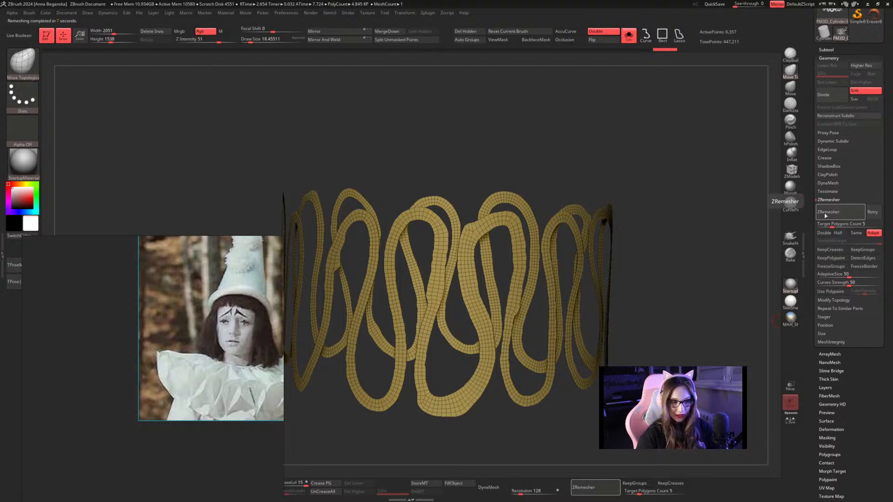
Extrude all polygons of the ribbon inward to the centre with ZModeler, forming a pleated ruff.
{"action": "key", "text": "space"}
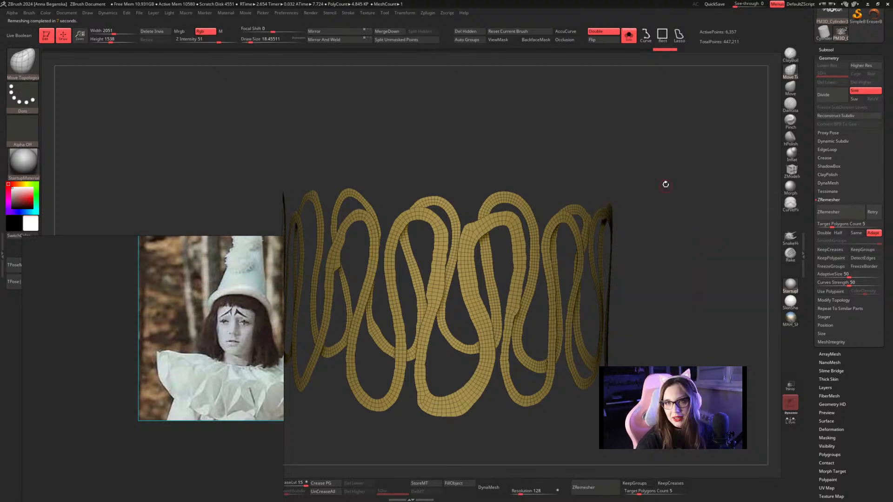
{"action": "mouse_move", "coordinate": [664, 183]}
{"action": "left_mouse_down"}
{"action": "mouse_move", "coordinate": [697, 251]}
{"action": "mouse_move", "coordinate": [539, 259]}
{"action": "left_mouse_up"}
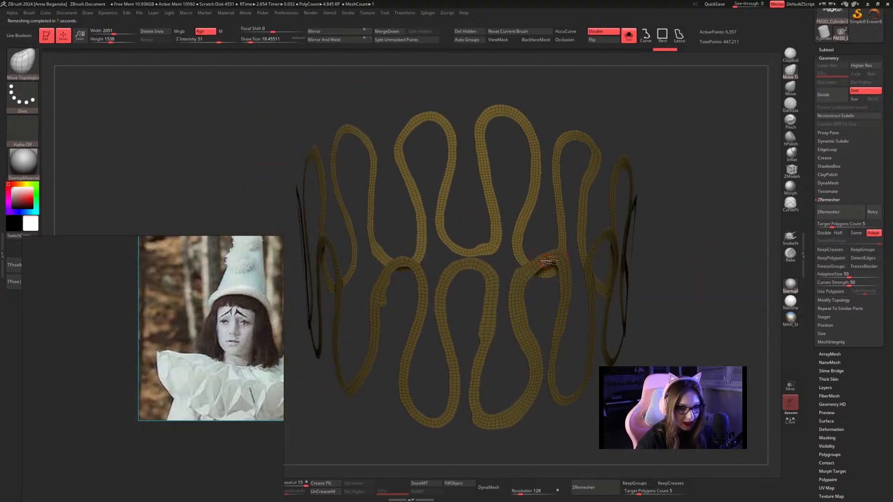
{"action": "left_click", "coordinate": [791, 171]}
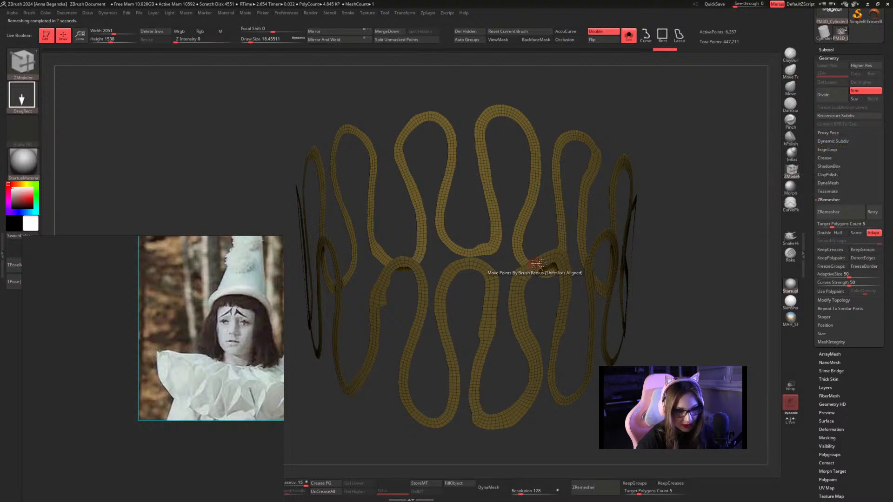
{"action": "key", "text": "space"}
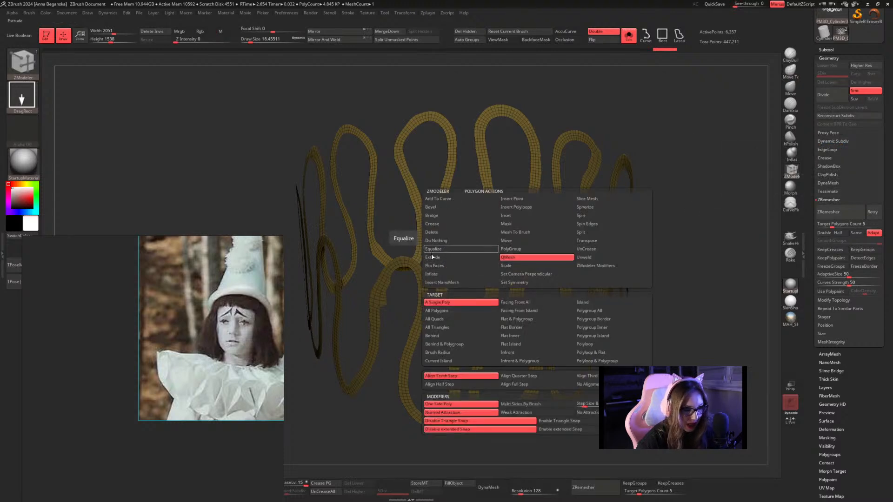
{"action": "left_click", "coordinate": [447, 257]}
{"action": "left_click", "coordinate": [449, 313]}
{"action": "left_click_drag", "start_coordinate": [651, 263], "coordinate": [700, 248]}
{"action": "left_click_drag", "start_coordinate": [549, 259], "coordinate": [398, 135]}
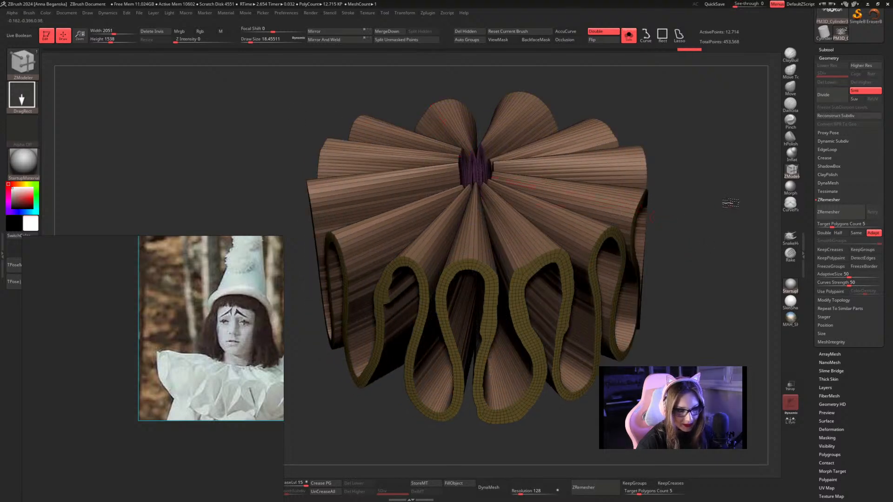
Activate Dynamic Subdiv on the ruff, always accepting it without asking, and hide the polyframe.
{"action": "left_click_drag", "start_coordinate": [729, 203], "coordinate": [723, 240]}
{"action": "key", "text": "ctrl+d"}
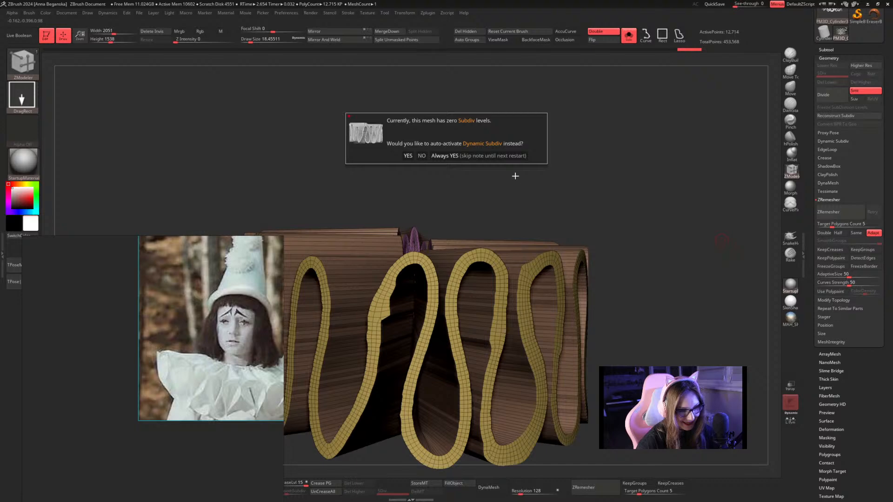
{"action": "left_click", "coordinate": [505, 158]}
{"action": "key", "text": "shift+f"}
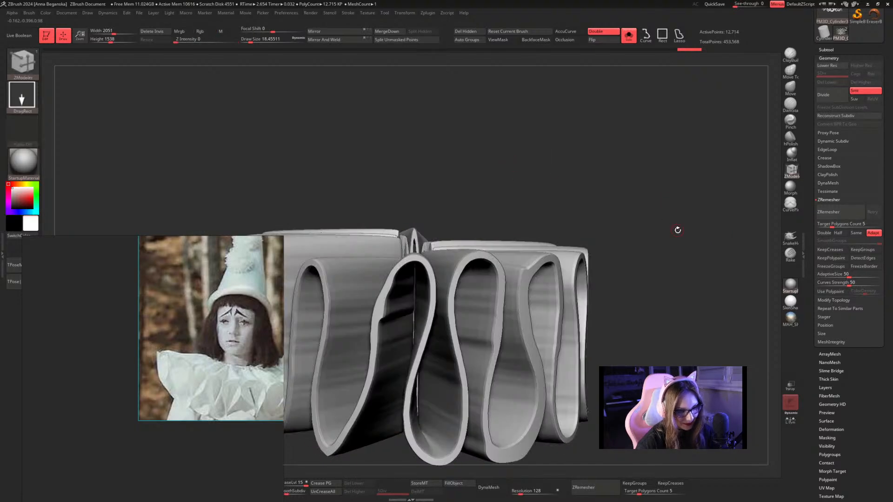
{"action": "left_click_drag", "start_coordinate": [678, 229], "coordinate": [555, 205], "text": "alt"}
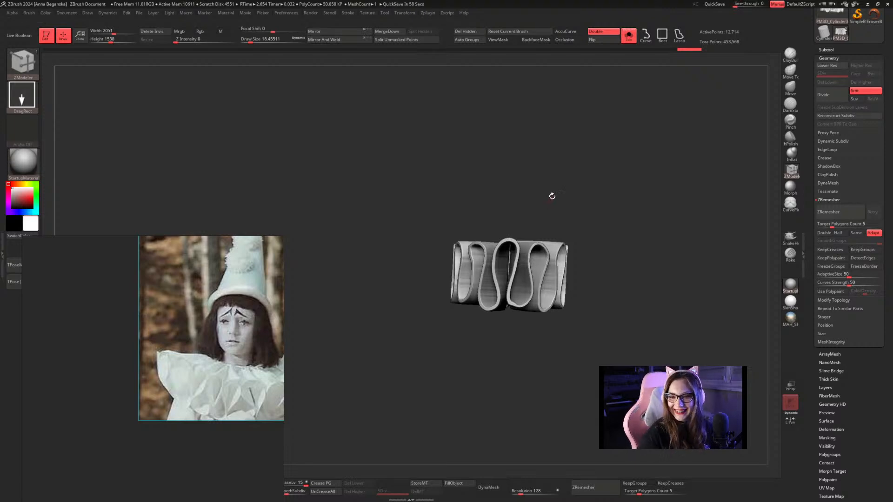
Flatten the ruff along its height with the transform gizmo and return to draw mode.
{"action": "key", "text": "w"}
{"action": "left_click_drag", "start_coordinate": [510, 257], "coordinate": [510, 269]}
{"action": "mouse_move", "coordinate": [625, 217]}
{"action": "left_mouse_down", "text": "shift"}
{"action": "mouse_move", "coordinate": [588, 216]}
{"action": "mouse_move", "coordinate": [595, 319]}
{"action": "mouse_move", "coordinate": [568, 326]}
{"action": "mouse_move", "coordinate": [494, 239]}
{"action": "mouse_move", "coordinate": [567, 199]}
{"action": "mouse_move", "coordinate": [620, 190]}
{"action": "mouse_move", "coordinate": [614, 183]}
{"action": "left_mouse_up", "text": "shift"}
{"action": "key", "text": "q"}
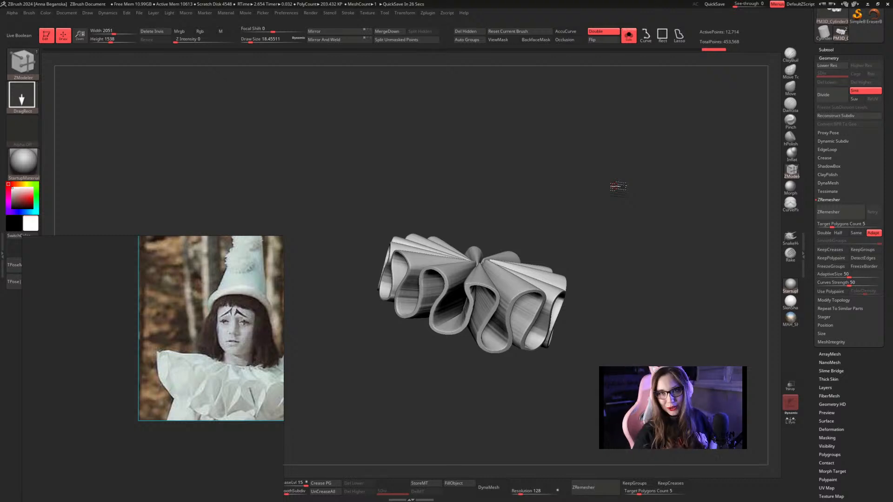
{"action": "left_click_drag", "start_coordinate": [817, 48], "coordinate": [816, 121]}
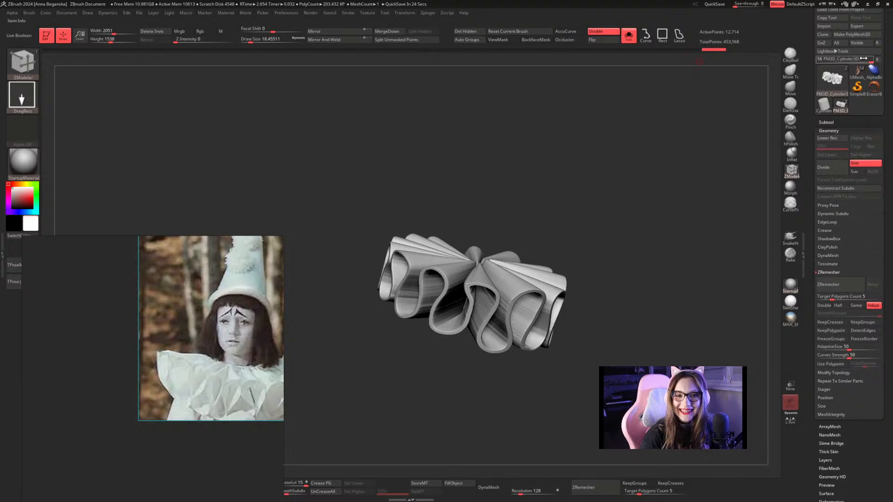
Switch back to the full armored character and frame it whole in a front view.
{"action": "left_click", "coordinate": [857, 72]}
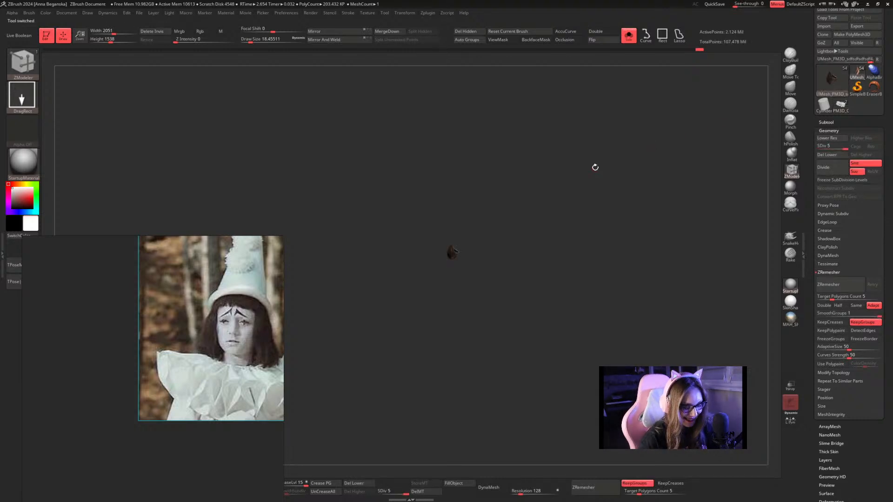
{"action": "key", "text": "f"}
{"action": "left_click_drag", "start_coordinate": [547, 196], "coordinate": [612, 90]}
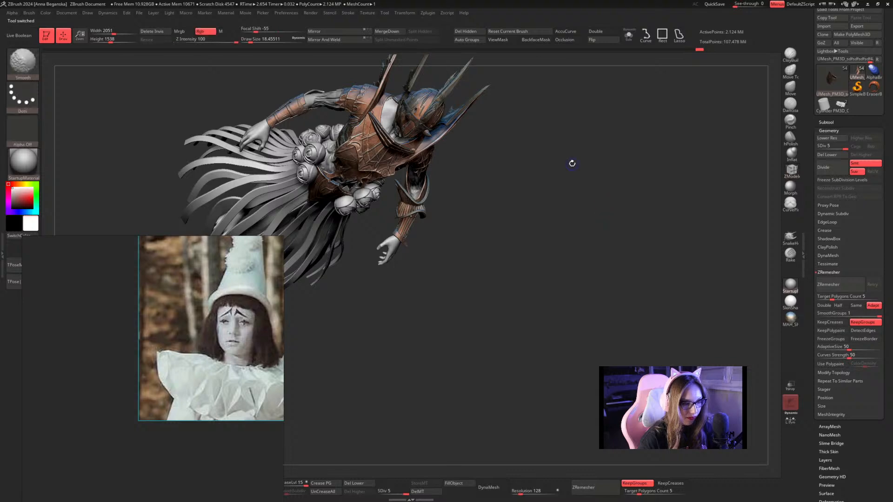
{"action": "mouse_move", "coordinate": [571, 180]}
{"action": "left_mouse_down", "text": "shift"}
{"action": "mouse_move", "coordinate": [551, 148]}
{"action": "mouse_move", "coordinate": [561, 188]}
{"action": "mouse_move", "coordinate": [520, 155]}
{"action": "left_mouse_up", "text": "shift"}
Go from the Pierrot photo to the undead warrior reference and enlarge its arm armor and ribcage.
{"action": "scroll", "coordinate": [252, 302], "scroll_direction": "down", "scroll_amount": 6}
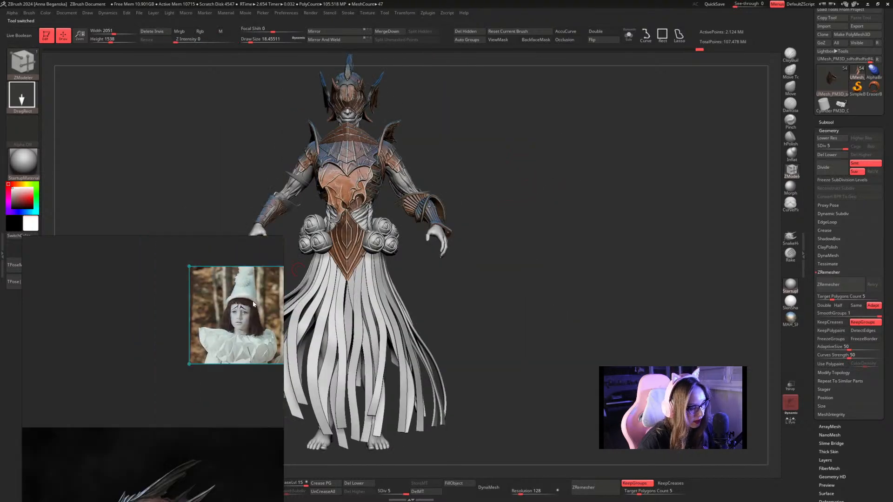
{"action": "scroll", "coordinate": [208, 412], "scroll_direction": "up", "scroll_amount": 10}
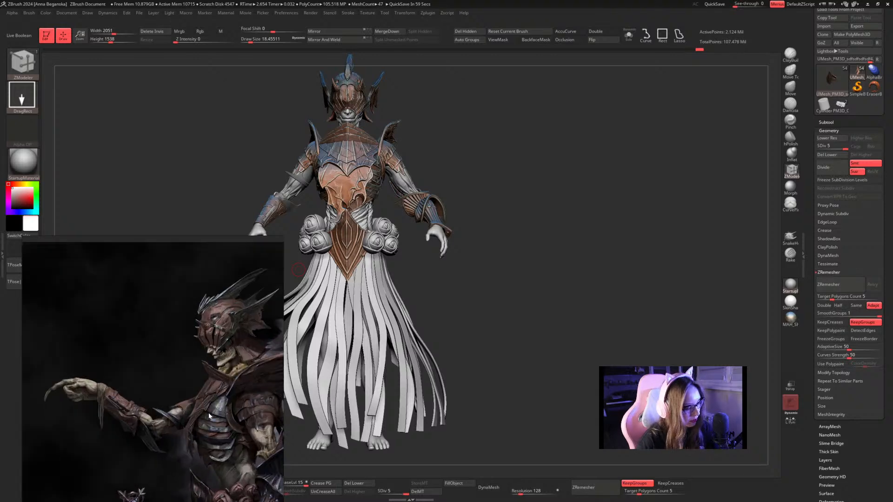
{"action": "scroll", "coordinate": [193, 304], "scroll_direction": "up", "scroll_amount": 2}
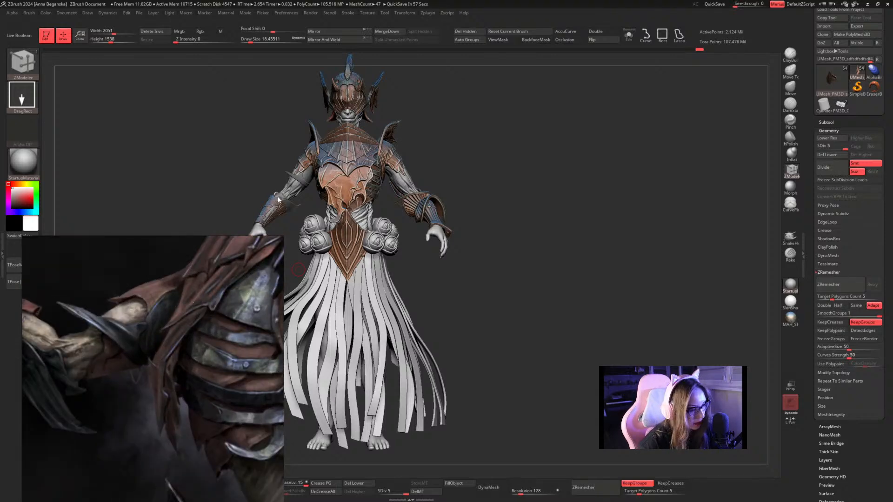
Select the spiked arm guard subtool on the character, isolate it with Solo and frame it.
{"action": "mouse_move", "coordinate": [462, 157]}
{"action": "left_mouse_down"}
{"action": "mouse_move", "coordinate": [556, 247]}
{"action": "mouse_move", "coordinate": [503, 202]}
{"action": "mouse_move", "coordinate": [490, 208]}
{"action": "mouse_move", "coordinate": [497, 237]}
{"action": "left_mouse_up"}
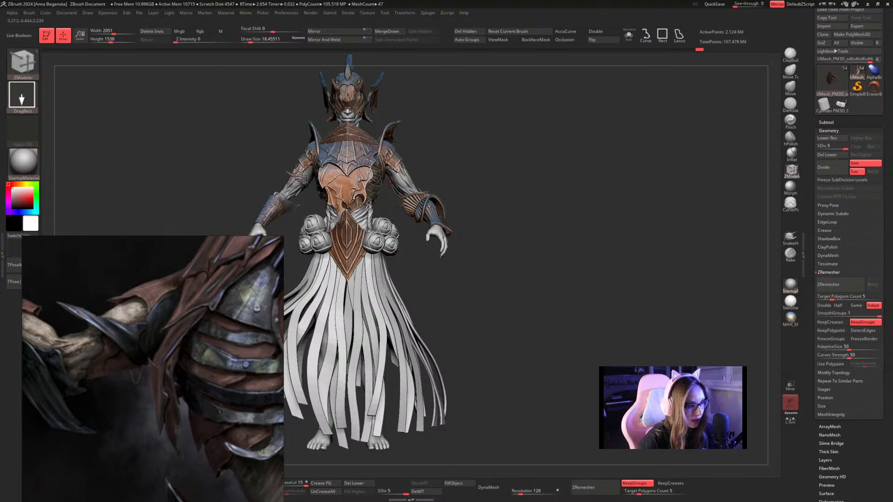
{"action": "left_click", "coordinate": [381, 260], "text": "alt"}
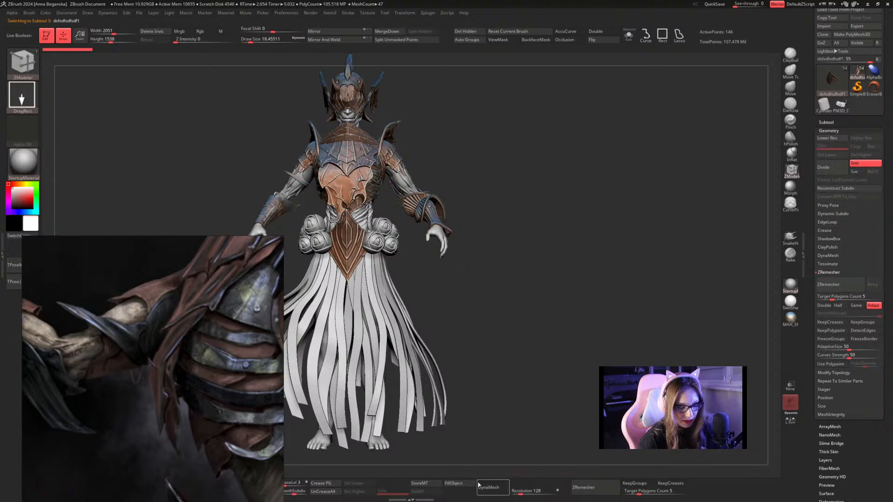
{"action": "left_click", "coordinate": [629, 36]}
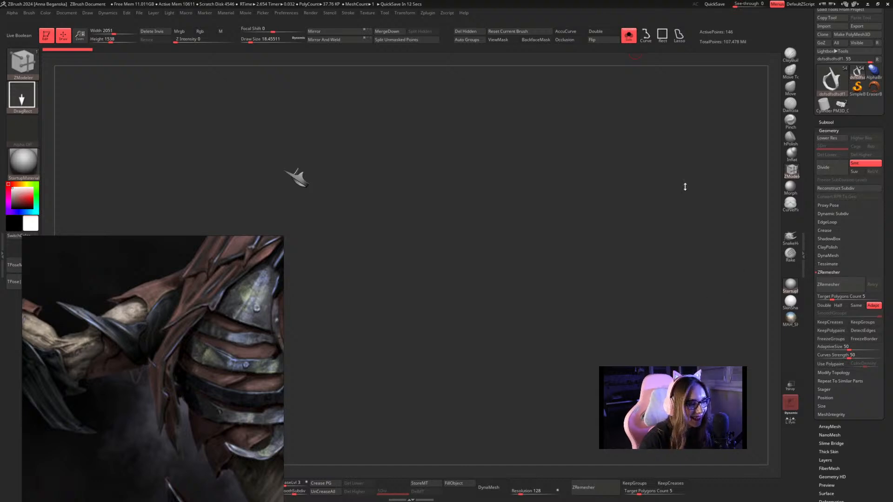
{"action": "key", "text": "f"}
{"action": "right_click_drag", "start_coordinate": [680, 242], "coordinate": [654, 225], "text": "ctrl"}
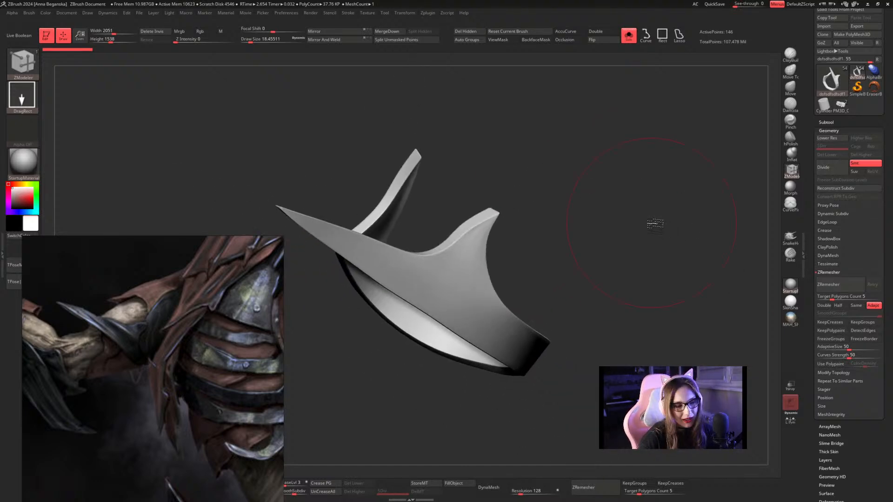
Reduce the draw size to 1 and examine the arm guard's topology and polygroups with the polyframe.
{"action": "right_click", "coordinate": [654, 224]}
{"action": "left_click_drag", "start_coordinate": [653, 224], "coordinate": [635, 223]}
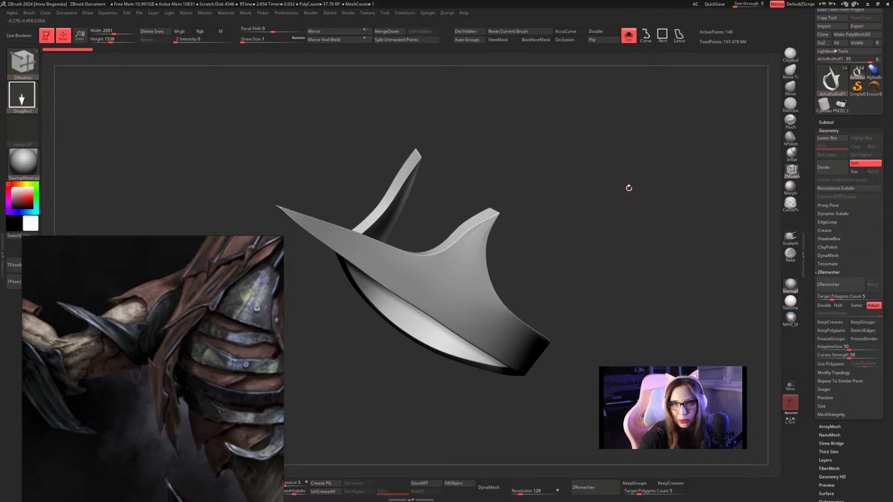
{"action": "right_click", "coordinate": [628, 188]}
{"action": "left_click_drag", "start_coordinate": [628, 188], "coordinate": [629, 189]}
{"action": "mouse_move", "coordinate": [641, 176]}
{"action": "right_mouse_down"}
{"action": "mouse_move", "coordinate": [618, 181]}
{"action": "mouse_move", "coordinate": [644, 174]}
{"action": "right_mouse_up"}
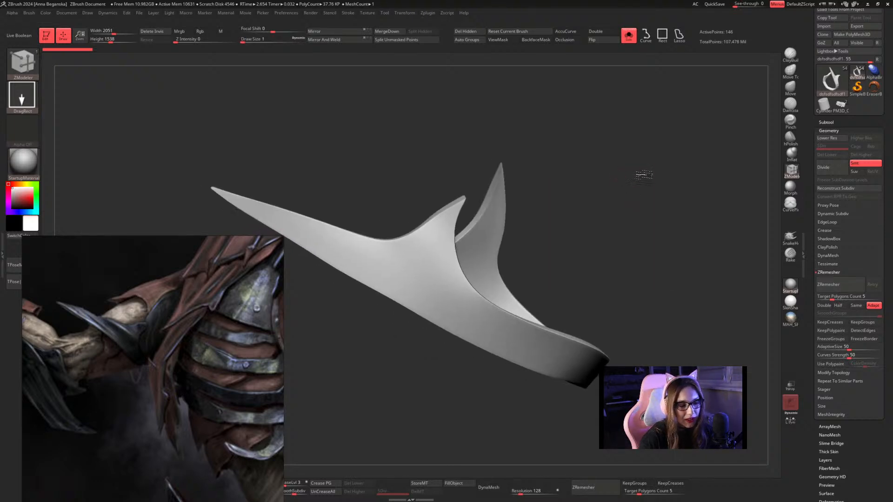
{"action": "key", "text": "shift+f"}
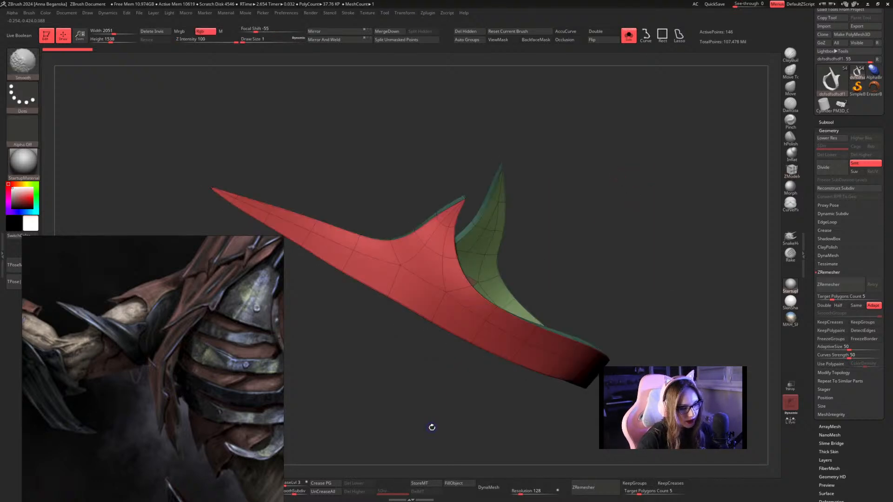
{"action": "key", "text": "shift+f"}
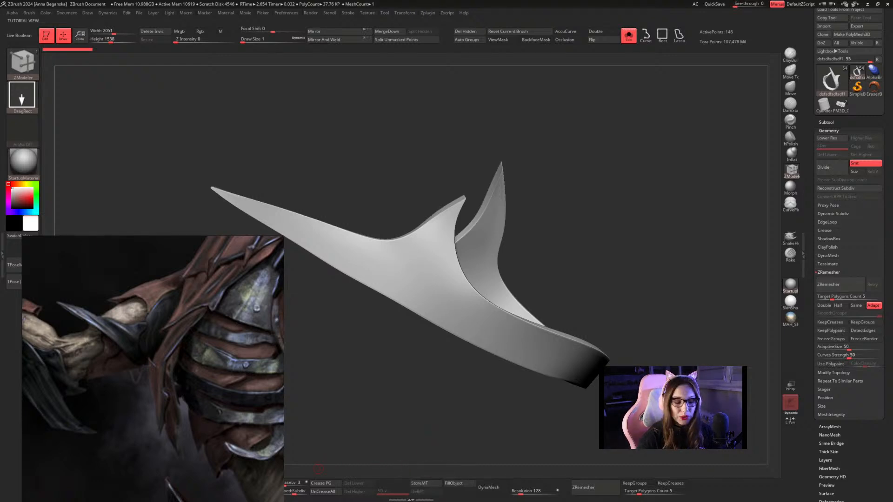
Move the reference image higher on the canvas and set the brush draw size to about 1.13.
{"action": "left_click_drag", "start_coordinate": [246, 458], "coordinate": [267, 286]}
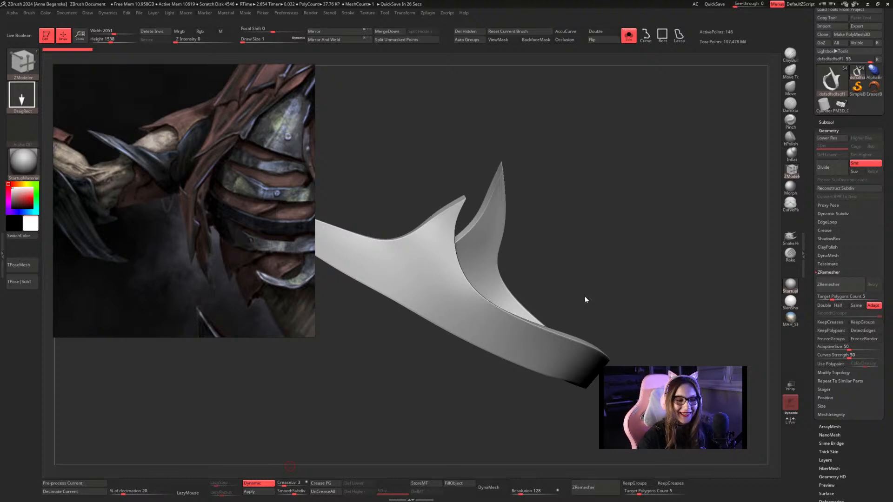
{"action": "key", "text": "space"}
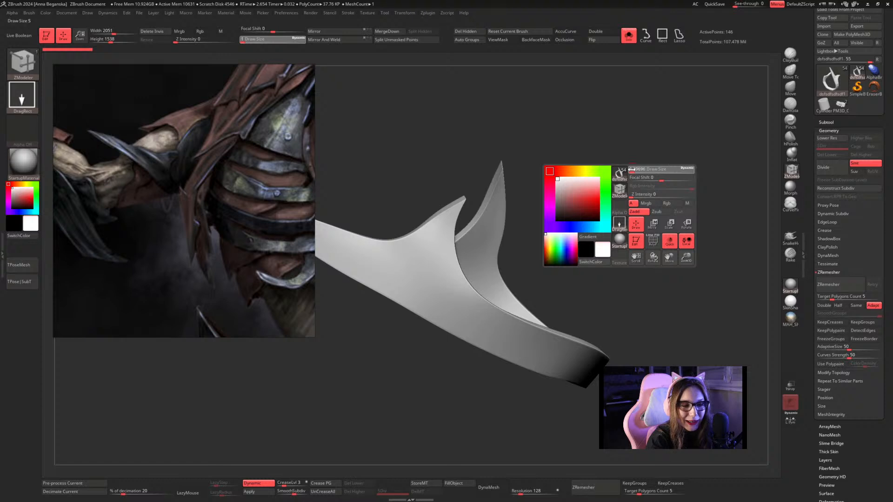
{"action": "left_click_drag", "start_coordinate": [631, 169], "coordinate": [633, 171]}
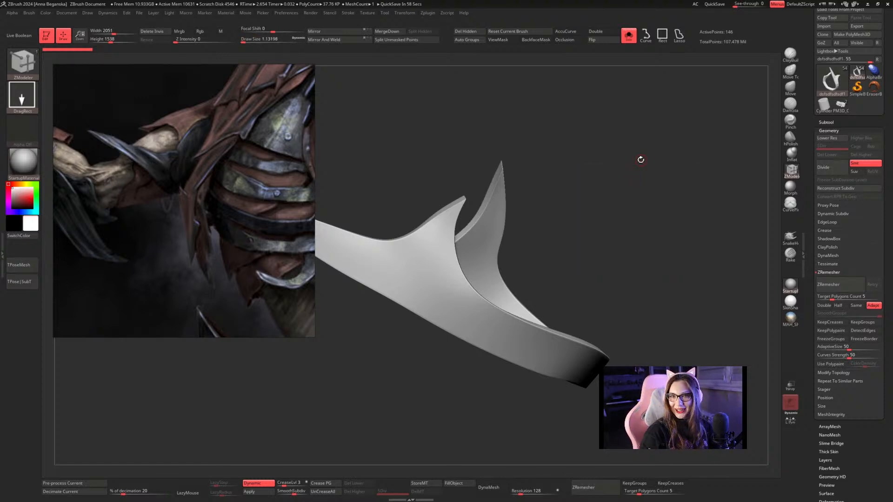
{"action": "left_click_drag", "start_coordinate": [640, 159], "coordinate": [610, 201]}
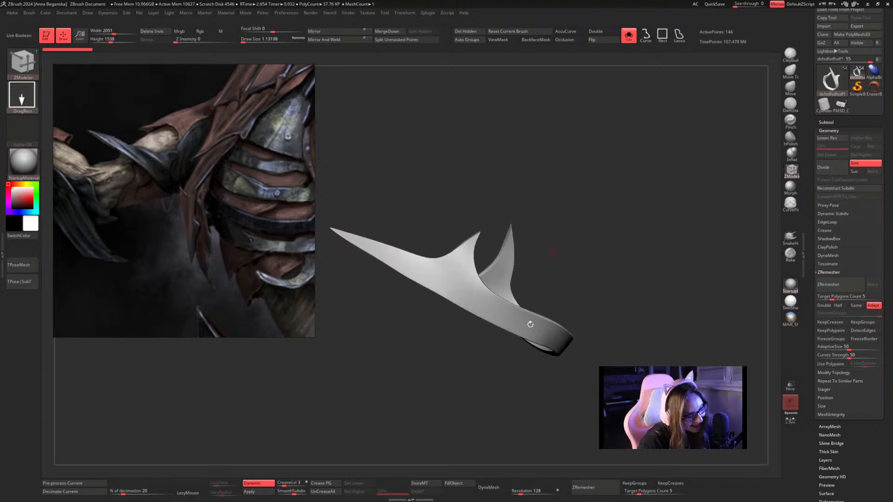
Apply Dynamic Subdiv on the arm guard to get five real subdivision levels, comparing its polyframe before and after.
{"action": "left_click", "coordinate": [259, 492]}
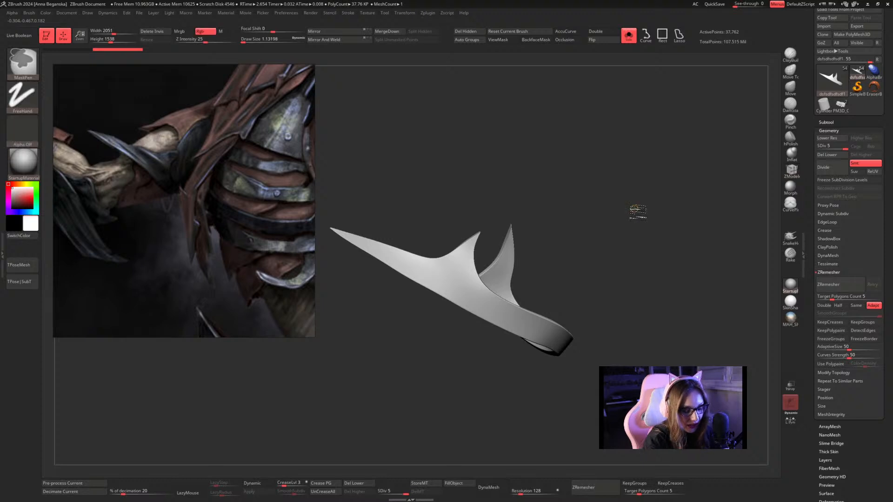
{"action": "mouse_move", "coordinate": [637, 207]}
{"action": "left_mouse_down"}
{"action": "mouse_move", "coordinate": [610, 231]}
{"action": "mouse_move", "coordinate": [631, 224]}
{"action": "left_mouse_up"}
{"action": "key", "text": "ctrl+z"}
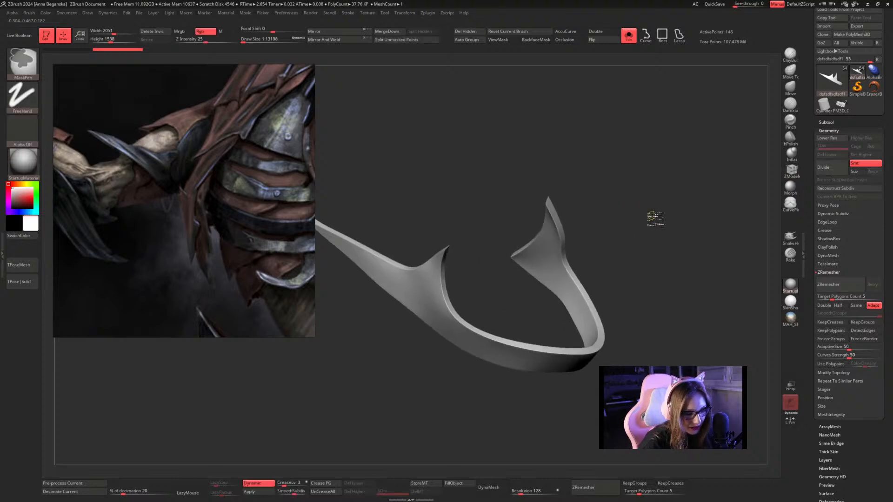
{"action": "key", "text": "shift+f"}
{"action": "key", "text": "shift+f"}
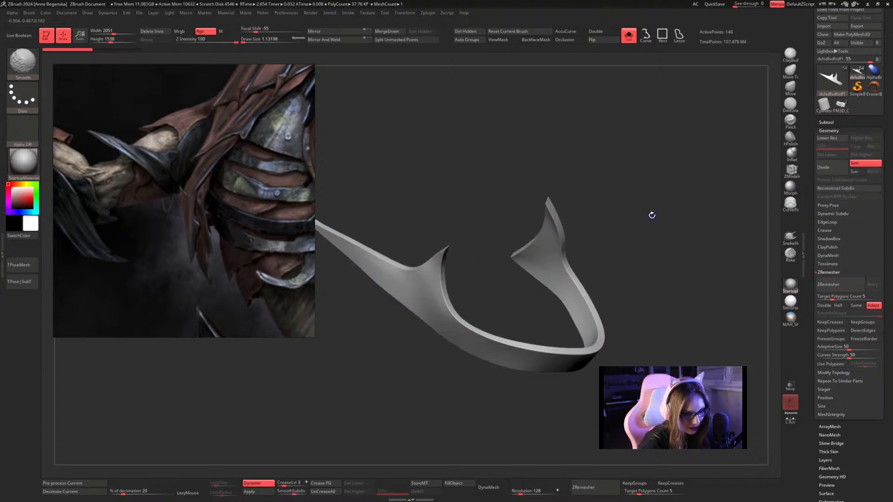
{"action": "key", "text": "b"}
{"action": "key", "text": "z"}
{"action": "key", "text": "m"}
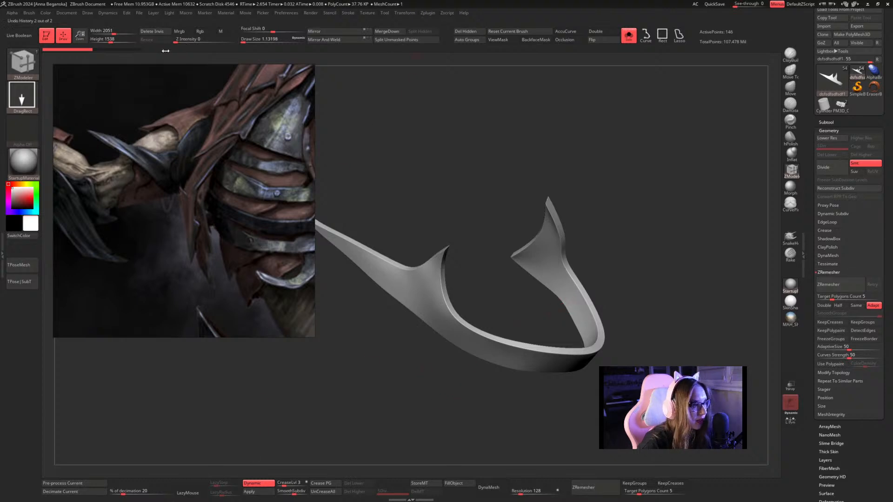
{"action": "key", "text": "shift+f"}
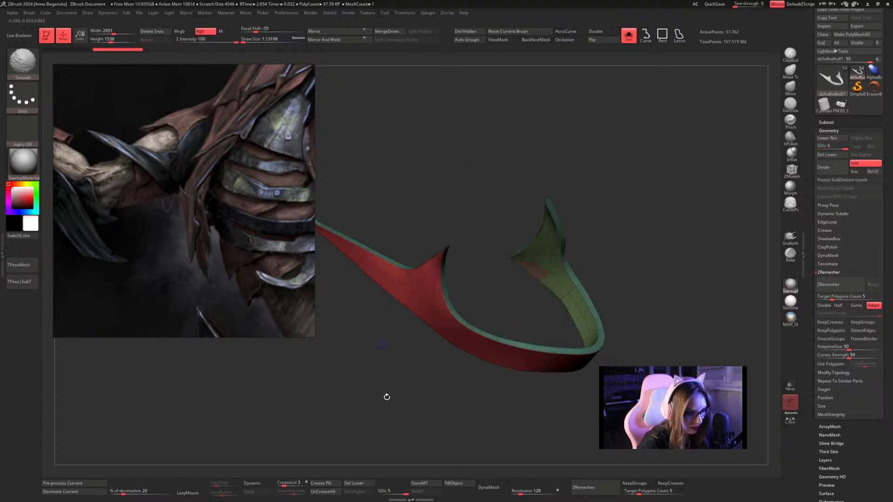
{"action": "key", "text": "shift+f"}
{"action": "left_click_drag", "start_coordinate": [346, 465], "coordinate": [454, 406]}
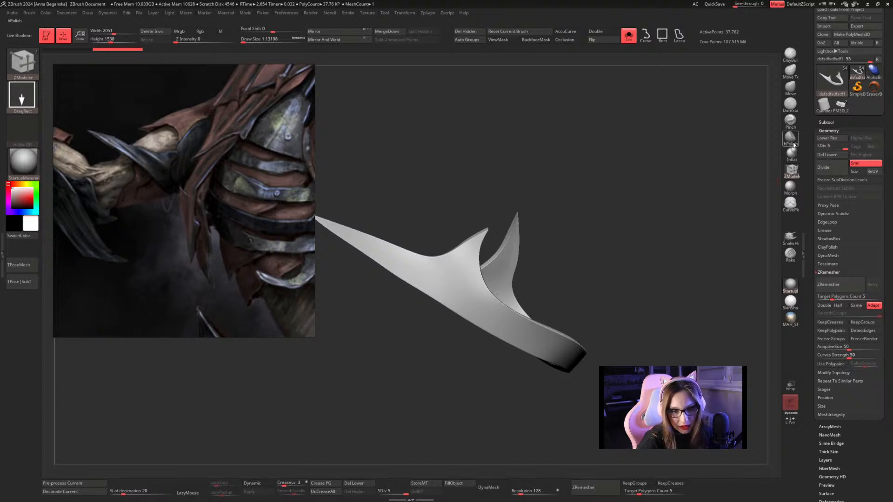
Try carving a DamStandard groove across the outer face of the arm guard, and undo it.
{"action": "left_click", "coordinate": [790, 104]}
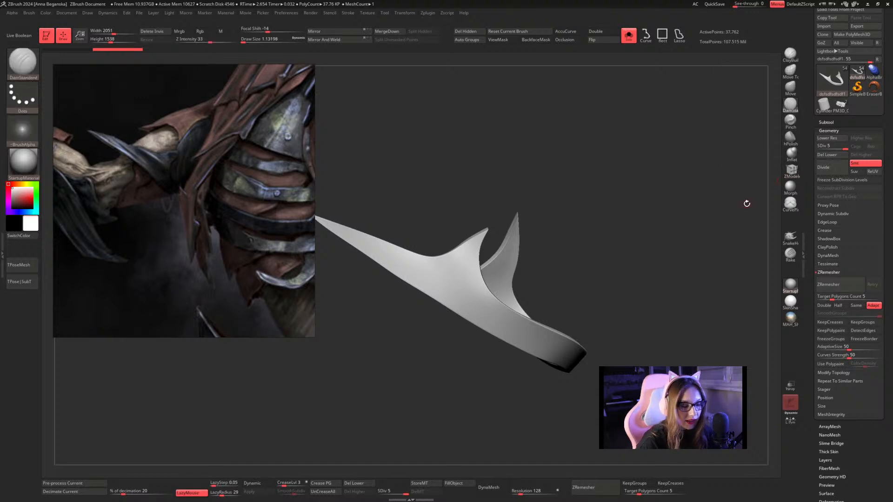
{"action": "left_click_drag", "start_coordinate": [590, 156], "coordinate": [606, 202], "text": "alt"}
{"action": "left_click_drag", "start_coordinate": [444, 269], "coordinate": [505, 351]}
{"action": "key", "text": "ctrl+z"}
{"action": "key", "text": "ctrl+z"}
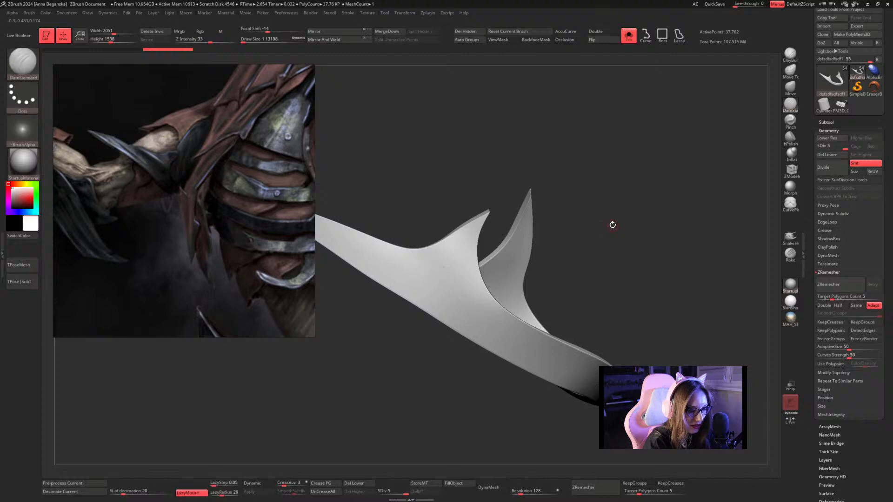
Divide the arm guard's mesh twice to reach subdivision level 7.
{"action": "key", "text": "ctrl+d"}
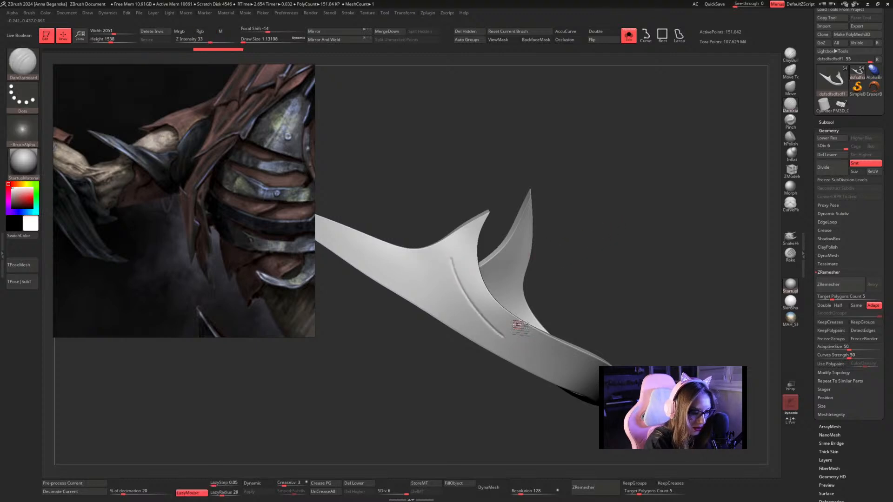
{"action": "key", "text": "ctrl+d"}
Try DamStandard grooves at different draw sizes below the arm guard's short spike, and undo them.
{"action": "key", "text": "space"}
{"action": "mouse_move", "coordinate": [467, 271]}
{"action": "left_mouse_down"}
{"action": "mouse_move", "coordinate": [474, 271]}
{"action": "mouse_move", "coordinate": [480, 318]}
{"action": "mouse_move", "coordinate": [514, 347]}
{"action": "left_mouse_up"}
{"action": "key", "text": "space"}
{"action": "left_click_drag", "start_coordinate": [468, 303], "coordinate": [462, 302]}
{"action": "left_click_drag", "start_coordinate": [583, 188], "coordinate": [554, 172]}
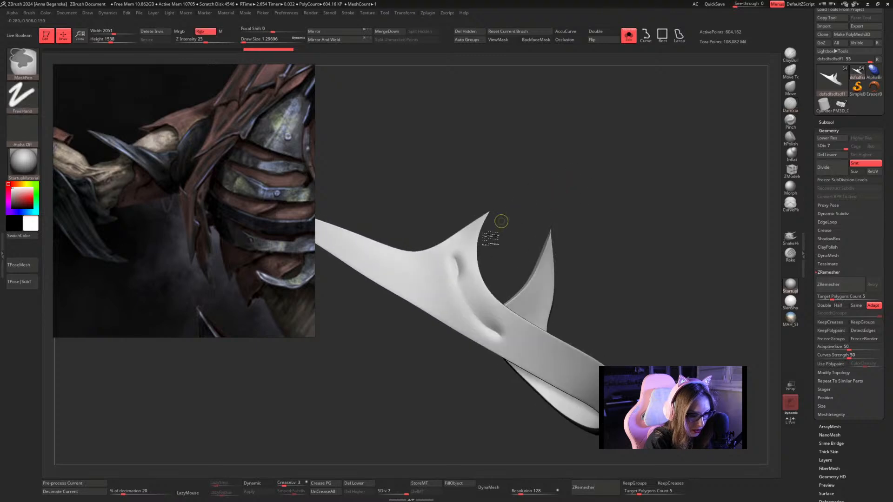
{"action": "key", "text": "ctrl+z"}
{"action": "left_click_drag", "start_coordinate": [452, 262], "coordinate": [504, 336]}
{"action": "key", "text": "space"}
{"action": "left_click_drag", "start_coordinate": [490, 256], "coordinate": [494, 257]}
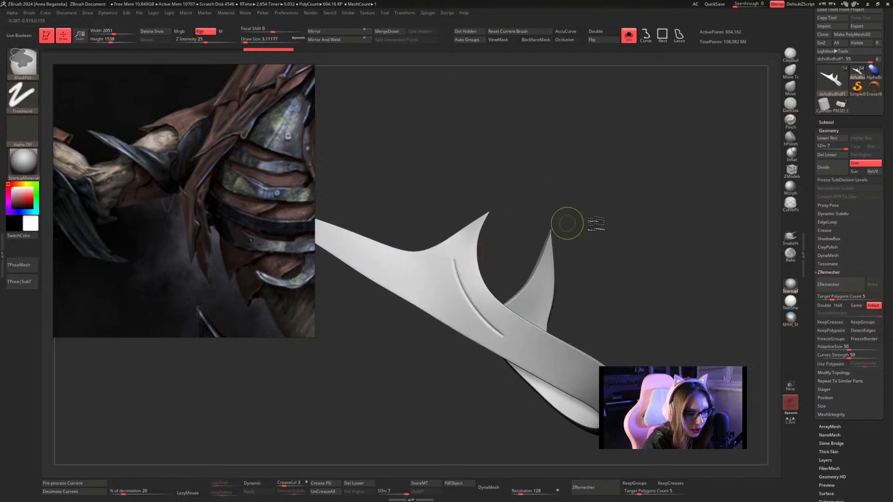
{"action": "key", "text": "ctrl+z"}
{"action": "key", "text": "ctrl+z"}
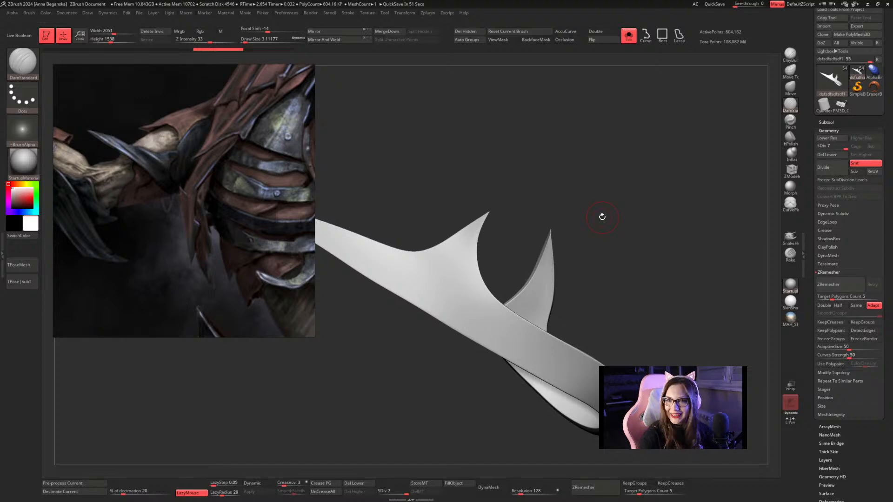
Try ClayBuildup strokes at intensity 20 below the arm guard's short spike, and undo them.
{"action": "left_click", "coordinate": [791, 54]}
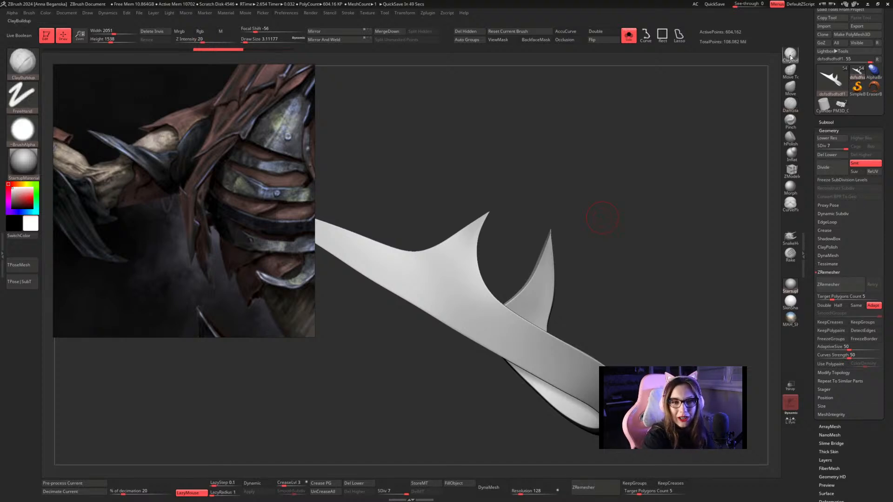
{"action": "mouse_move", "coordinate": [453, 282]}
{"action": "left_mouse_down"}
{"action": "mouse_move", "coordinate": [455, 259]}
{"action": "mouse_move", "coordinate": [465, 305]}
{"action": "mouse_move", "coordinate": [470, 255]}
{"action": "mouse_move", "coordinate": [472, 266]}
{"action": "left_mouse_up"}
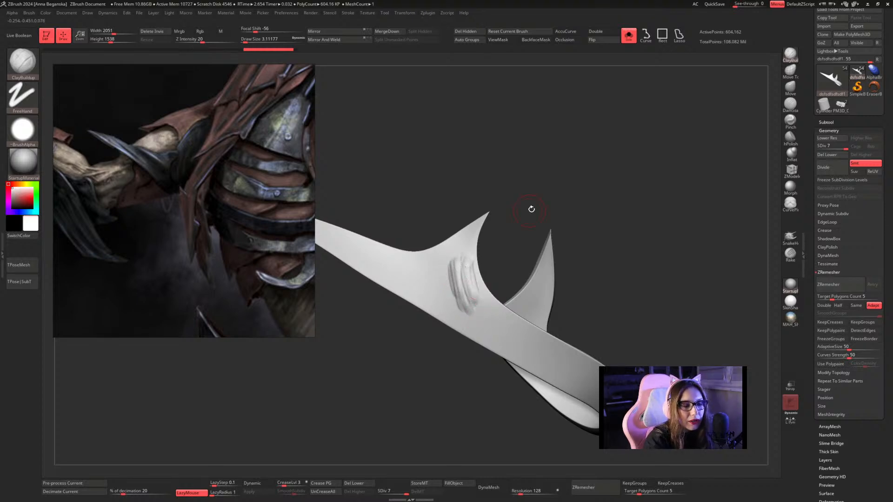
{"action": "left_click_drag", "start_coordinate": [530, 205], "coordinate": [526, 208]}
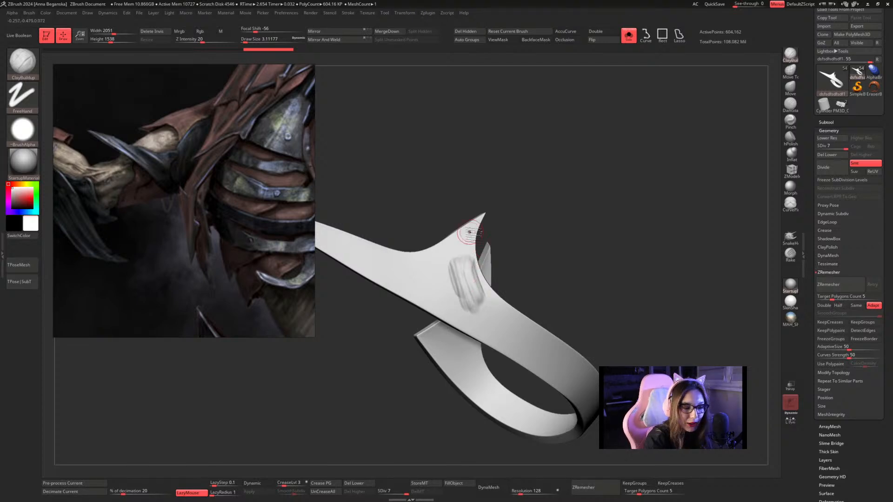
{"action": "mouse_move", "coordinate": [486, 249]}
{"action": "left_mouse_down"}
{"action": "mouse_move", "coordinate": [460, 279]}
{"action": "mouse_move", "coordinate": [466, 266]}
{"action": "mouse_move", "coordinate": [467, 279]}
{"action": "mouse_move", "coordinate": [475, 269]}
{"action": "left_mouse_up"}
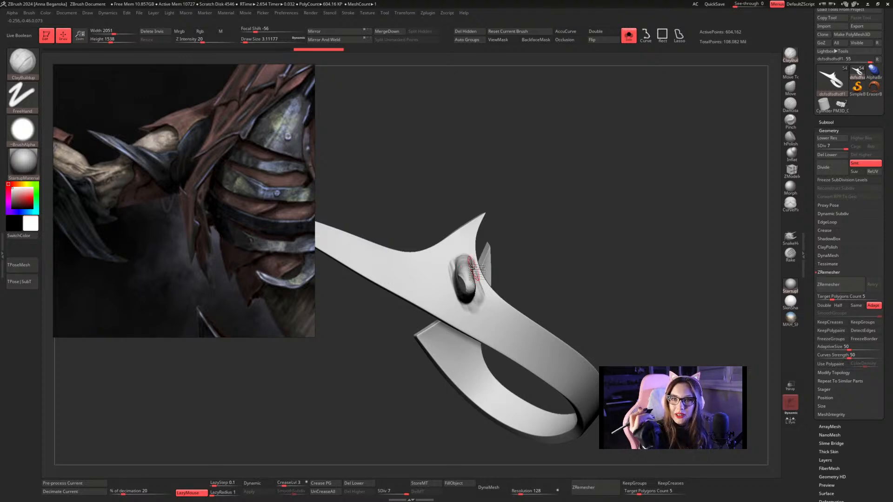
{"action": "left_click_drag", "start_coordinate": [558, 239], "coordinate": [598, 220]}
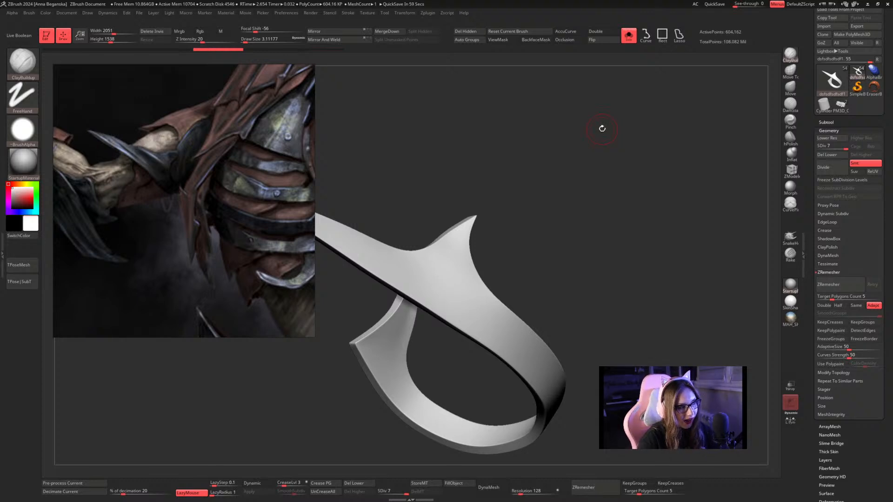
{"action": "key", "text": "alt+Tab"}
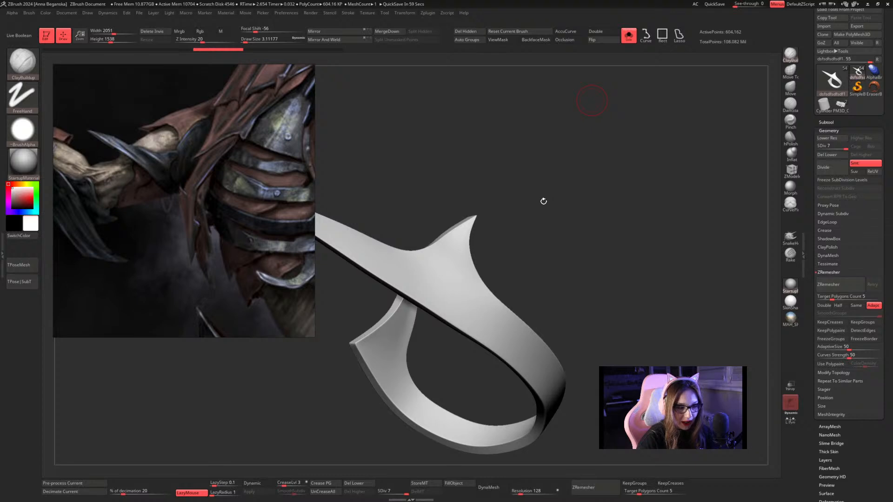
Try another ClayBuildup stroke on the arm guard's outer face at the base of the short spike, and undo it.
{"action": "key", "text": "alt+Tab"}
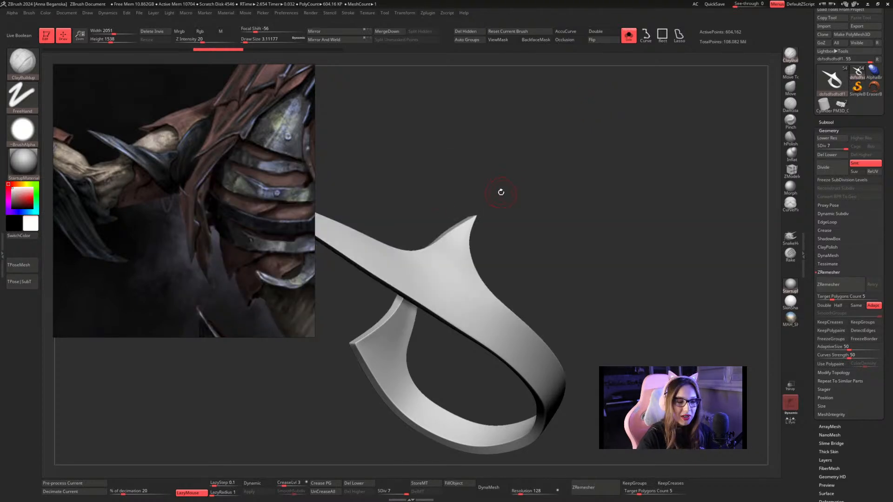
{"action": "left_click_drag", "start_coordinate": [448, 276], "coordinate": [462, 299]}
{"action": "key", "text": "ctrl+z"}
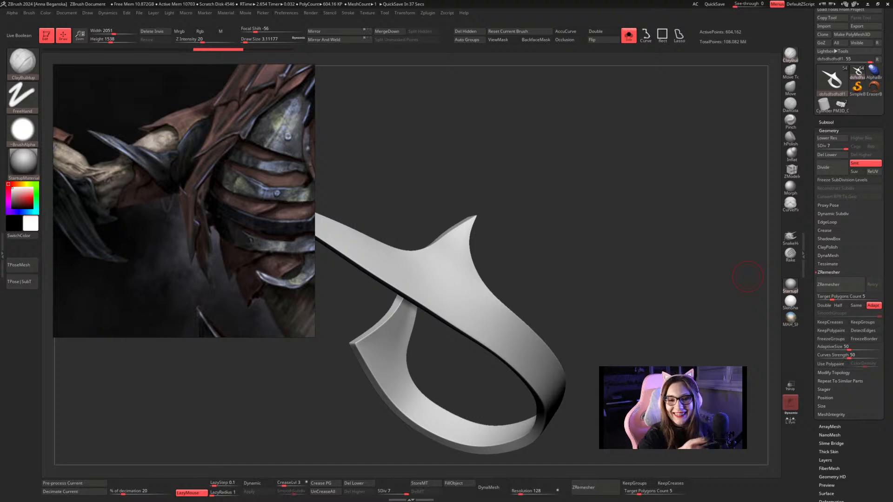
Switch to the Inflat brush with a draw size of about 2.19.
{"action": "key", "text": "space"}
{"action": "left_click_drag", "start_coordinate": [585, 194], "coordinate": [581, 188]}
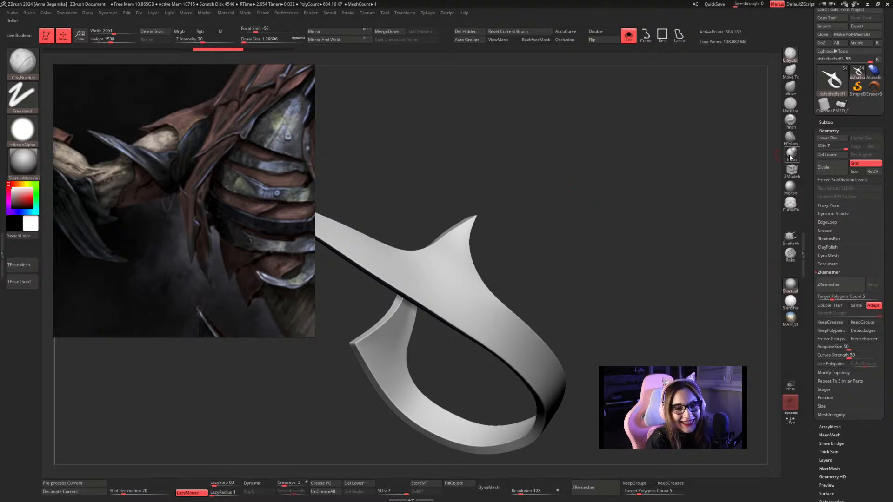
{"action": "left_click", "coordinate": [791, 154]}
{"action": "key", "text": "space"}
{"action": "left_click_drag", "start_coordinate": [513, 219], "coordinate": [514, 218]}
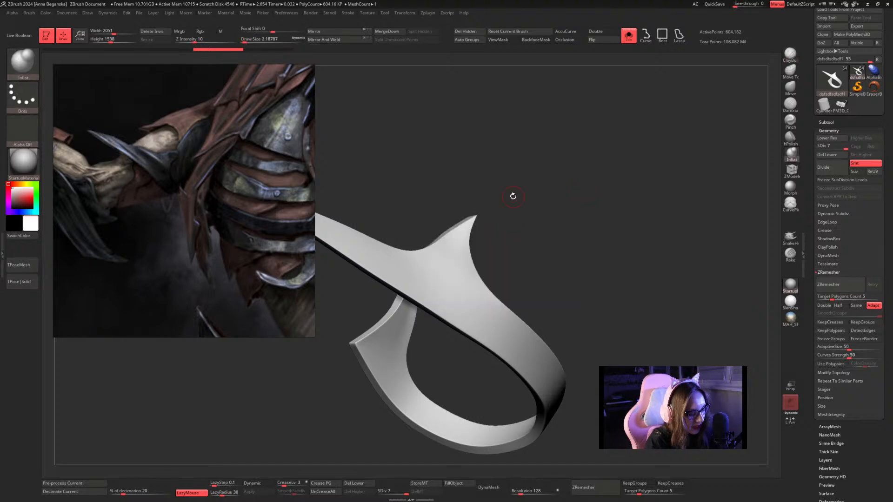
{"action": "key", "text": "super"}
{"action": "type", "text": "mo"}
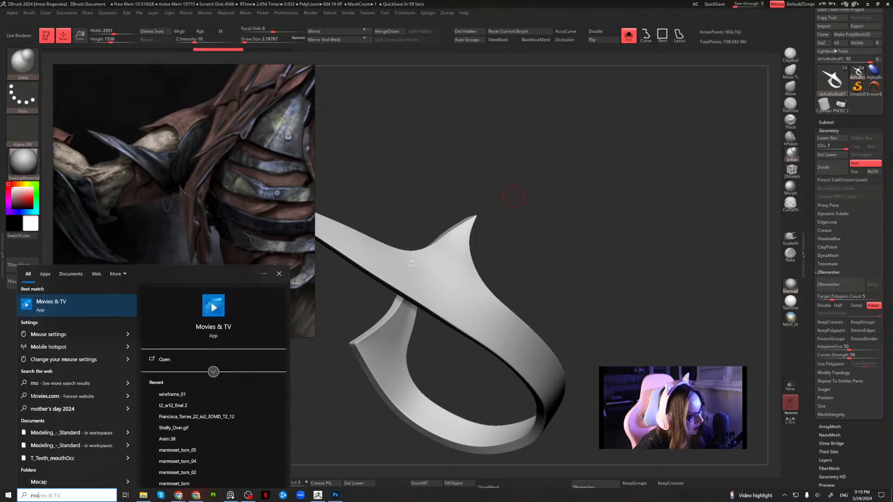
{"action": "type", "text": "z"}
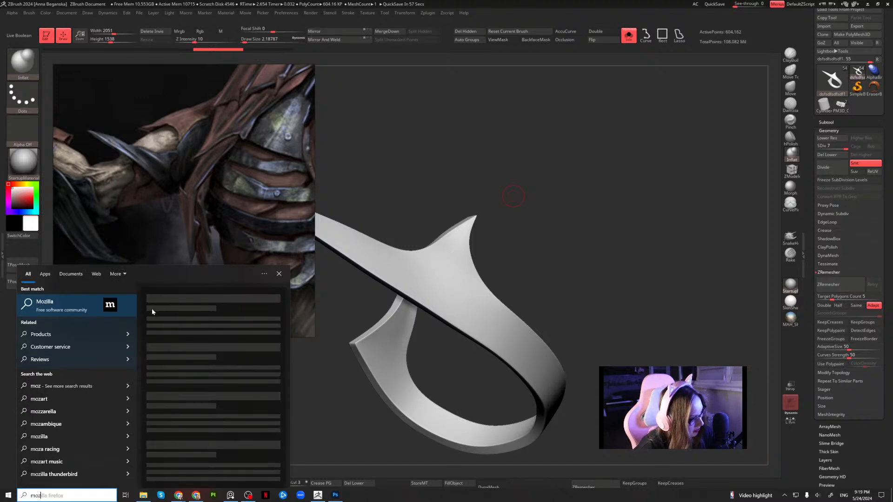
{"action": "left_click", "coordinate": [507, 184]}
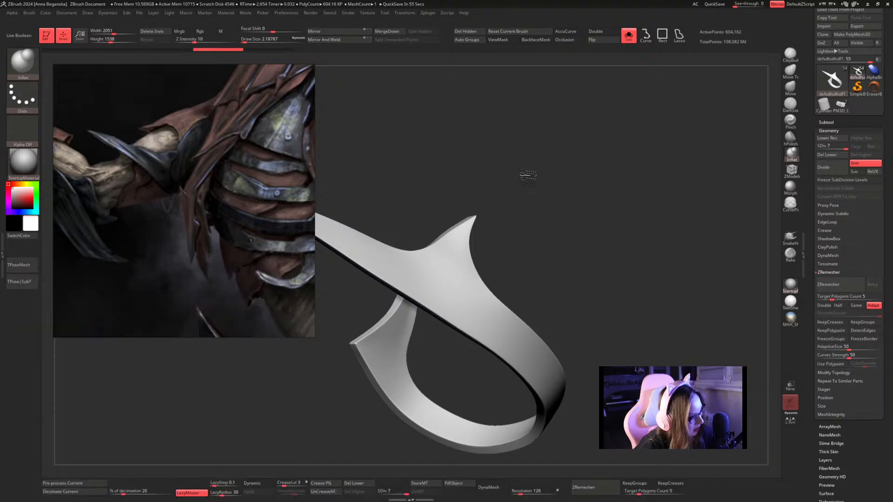
Set the Inflat draw size to about 1.53 and raise a rim along the arm guard's edge beside the short spike.
{"action": "key", "text": "space"}
{"action": "mouse_move", "coordinate": [553, 204]}
{"action": "left_mouse_down"}
{"action": "mouse_move", "coordinate": [544, 204]}
{"action": "mouse_move", "coordinate": [608, 201]}
{"action": "mouse_move", "coordinate": [613, 212]}
{"action": "mouse_move", "coordinate": [562, 199]}
{"action": "left_mouse_up"}
{"action": "key", "text": "space"}
{"action": "key", "text": "space"}
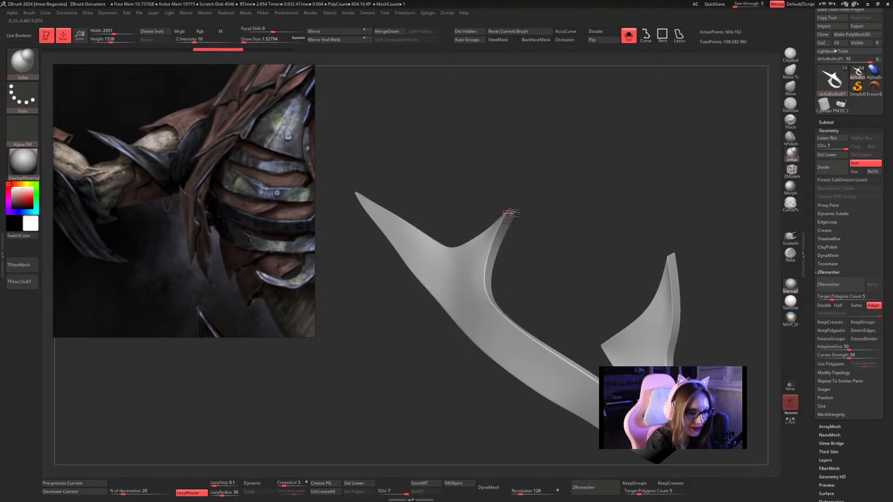
{"action": "mouse_move", "coordinate": [491, 248]}
{"action": "left_mouse_down"}
{"action": "mouse_move", "coordinate": [487, 287]}
{"action": "mouse_move", "coordinate": [507, 321]}
{"action": "left_mouse_up"}
{"action": "mouse_move", "coordinate": [566, 282]}
{"action": "left_mouse_down"}
{"action": "mouse_move", "coordinate": [566, 236]}
{"action": "mouse_move", "coordinate": [528, 209]}
{"action": "mouse_move", "coordinate": [534, 230]}
{"action": "mouse_move", "coordinate": [508, 231]}
{"action": "mouse_move", "coordinate": [468, 254]}
{"action": "mouse_move", "coordinate": [543, 296]}
{"action": "left_mouse_up"}
{"action": "mouse_move", "coordinate": [539, 251]}
{"action": "left_mouse_down"}
{"action": "mouse_move", "coordinate": [580, 141]}
{"action": "mouse_move", "coordinate": [605, 214]}
{"action": "mouse_move", "coordinate": [548, 239]}
{"action": "mouse_move", "coordinate": [488, 247]}
{"action": "mouse_move", "coordinate": [473, 292]}
{"action": "mouse_move", "coordinate": [474, 367]}
{"action": "left_mouse_up"}
{"action": "mouse_move", "coordinate": [620, 167]}
{"action": "left_mouse_down"}
{"action": "mouse_move", "coordinate": [600, 190]}
{"action": "mouse_move", "coordinate": [600, 157]}
{"action": "mouse_move", "coordinate": [609, 239]}
{"action": "mouse_move", "coordinate": [614, 162]}
{"action": "mouse_move", "coordinate": [595, 205]}
{"action": "left_mouse_up"}
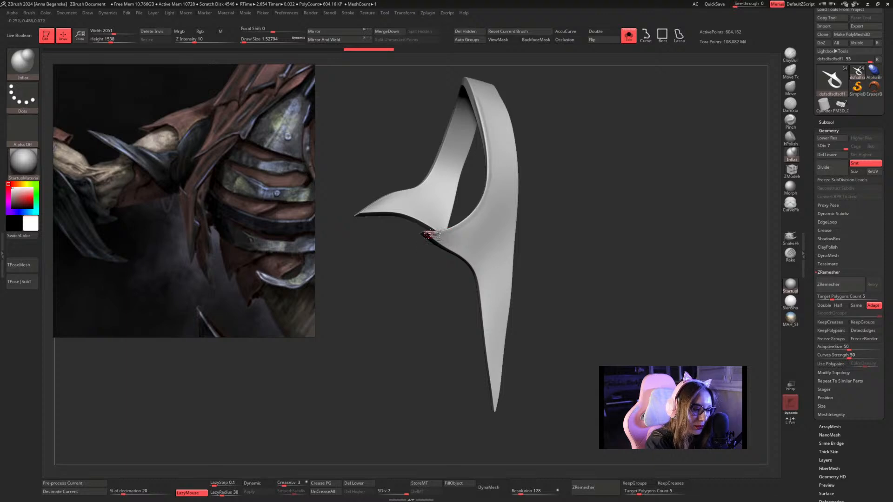
Inflate the edges from the short spike along both sides of the long spike up to its tip.
{"action": "mouse_move", "coordinate": [439, 243]}
{"action": "left_mouse_down"}
{"action": "mouse_move", "coordinate": [474, 269]}
{"action": "mouse_move", "coordinate": [488, 337]}
{"action": "left_mouse_up"}
{"action": "mouse_move", "coordinate": [575, 240]}
{"action": "left_mouse_down"}
{"action": "mouse_move", "coordinate": [579, 264]}
{"action": "mouse_move", "coordinate": [628, 150]}
{"action": "mouse_move", "coordinate": [627, 163]}
{"action": "left_mouse_up"}
{"action": "mouse_move", "coordinate": [437, 207]}
{"action": "left_mouse_down"}
{"action": "mouse_move", "coordinate": [487, 249]}
{"action": "mouse_move", "coordinate": [509, 356]}
{"action": "left_mouse_up"}
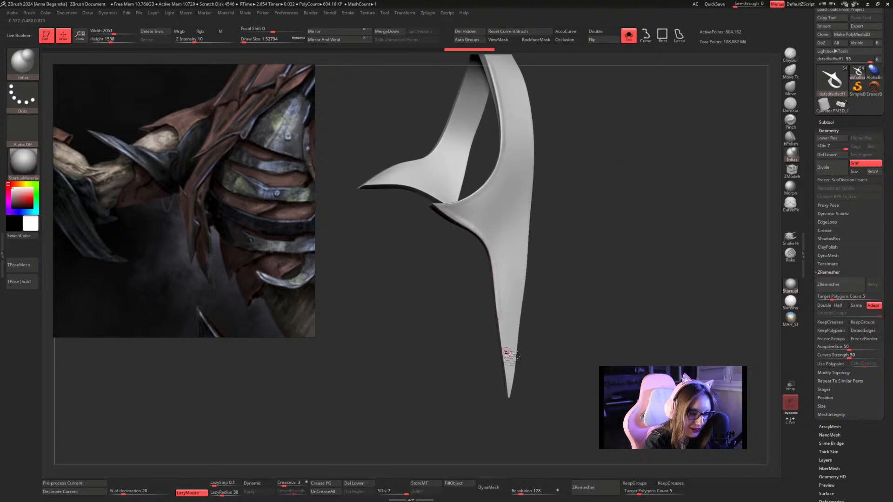
{"action": "left_click_drag", "start_coordinate": [561, 287], "coordinate": [551, 251], "text": "alt"}
{"action": "mouse_move", "coordinate": [492, 269]}
{"action": "left_mouse_down"}
{"action": "mouse_move", "coordinate": [504, 350]}
{"action": "mouse_move", "coordinate": [489, 216]}
{"action": "left_mouse_up"}
{"action": "mouse_move", "coordinate": [568, 273]}
{"action": "left_mouse_down"}
{"action": "mouse_move", "coordinate": [534, 275]}
{"action": "mouse_move", "coordinate": [598, 191]}
{"action": "mouse_move", "coordinate": [575, 267]}
{"action": "mouse_move", "coordinate": [580, 193]}
{"action": "mouse_move", "coordinate": [578, 183]}
{"action": "mouse_move", "coordinate": [577, 231]}
{"action": "mouse_move", "coordinate": [561, 184]}
{"action": "left_mouse_up"}
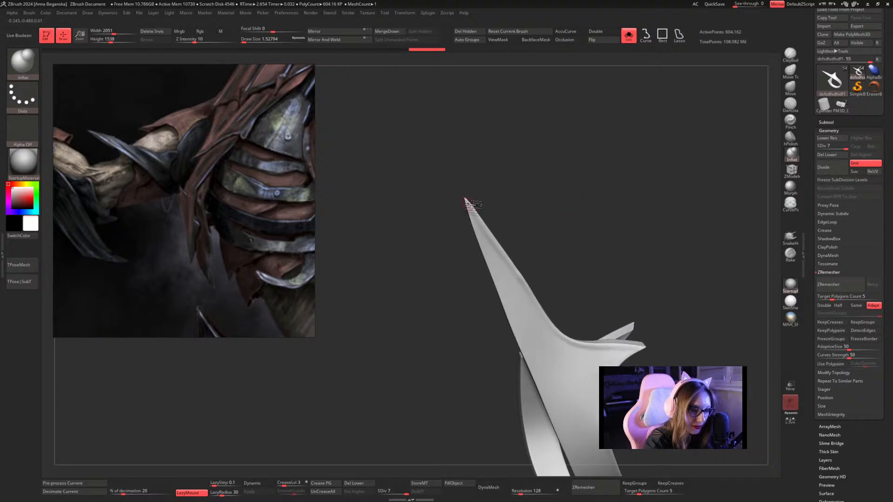
{"action": "left_click_drag", "start_coordinate": [465, 201], "coordinate": [536, 374]}
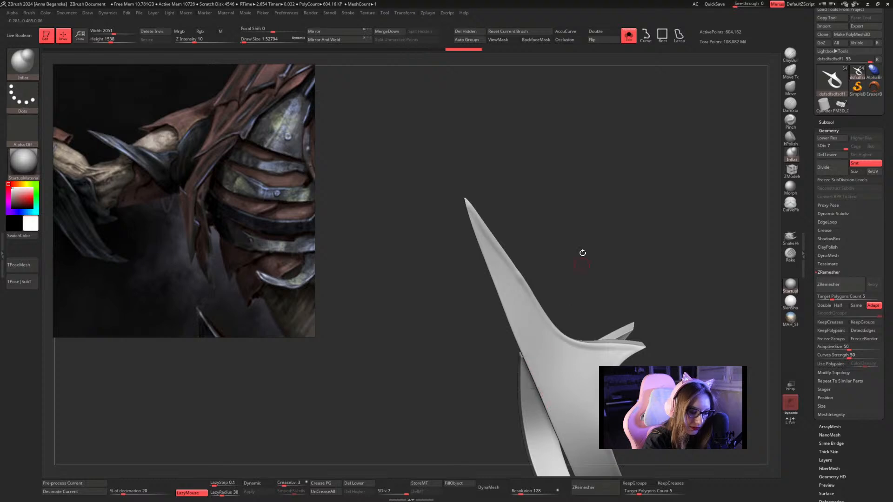
{"action": "mouse_move", "coordinate": [582, 251]}
{"action": "left_mouse_down"}
{"action": "mouse_move", "coordinate": [582, 209]}
{"action": "mouse_move", "coordinate": [616, 242]}
{"action": "left_mouse_up"}
{"action": "left_click_drag", "start_coordinate": [600, 234], "coordinate": [618, 221]}
{"action": "left_click_drag", "start_coordinate": [618, 220], "coordinate": [639, 198]}
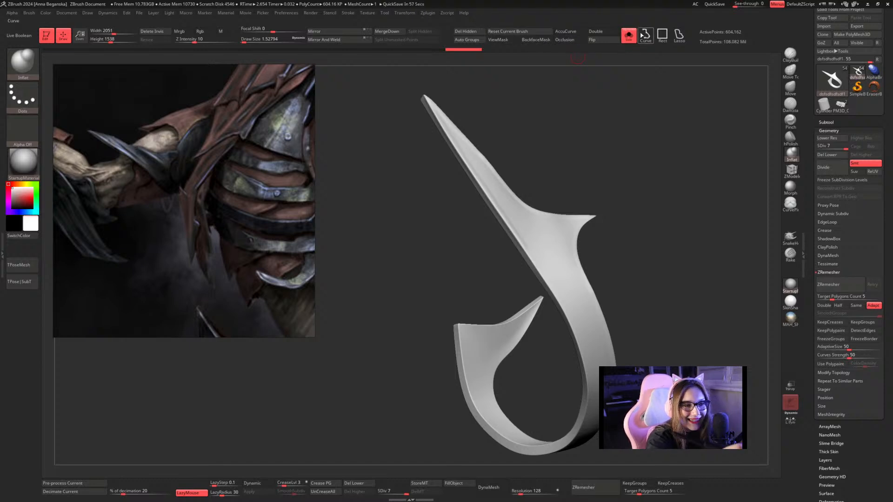
Turn on Occlusion and inflate the edges of the arm guard's curved band below the spikes.
{"action": "left_click", "coordinate": [565, 40]}
{"action": "mouse_move", "coordinate": [603, 135]}
{"action": "left_mouse_down"}
{"action": "mouse_move", "coordinate": [663, 188]}
{"action": "mouse_move", "coordinate": [473, 205]}
{"action": "mouse_move", "coordinate": [473, 250]}
{"action": "mouse_move", "coordinate": [533, 388]}
{"action": "left_mouse_up"}
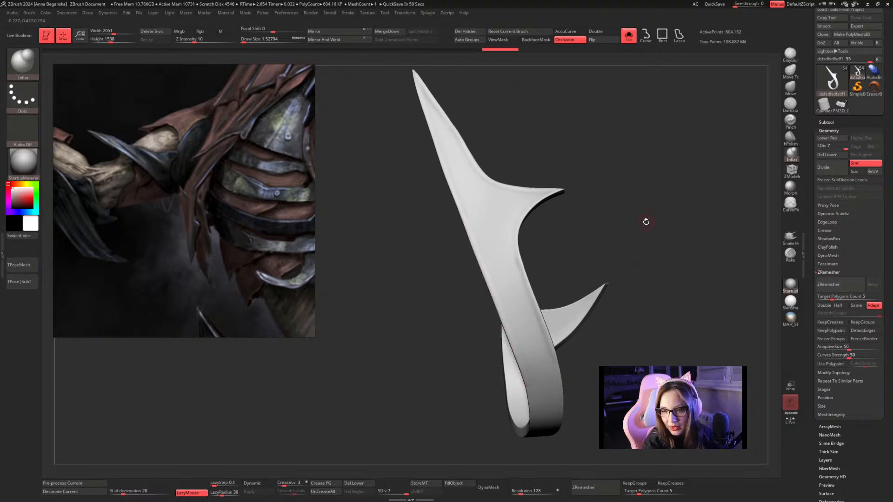
{"action": "mouse_move", "coordinate": [646, 219]}
{"action": "left_mouse_down"}
{"action": "mouse_move", "coordinate": [634, 203]}
{"action": "mouse_move", "coordinate": [617, 224]}
{"action": "mouse_move", "coordinate": [608, 204]}
{"action": "left_mouse_up"}
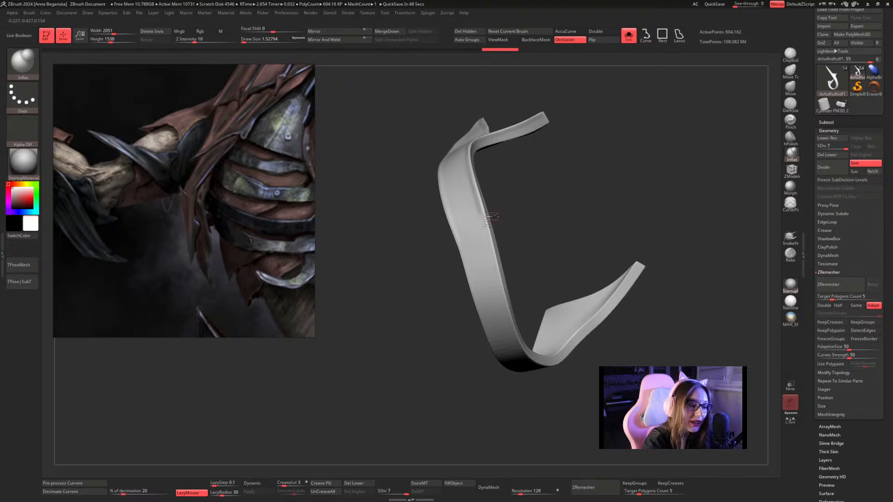
{"action": "left_click_drag", "start_coordinate": [482, 214], "coordinate": [524, 342]}
{"action": "mouse_move", "coordinate": [562, 260]}
{"action": "left_mouse_down"}
{"action": "mouse_move", "coordinate": [571, 214]}
{"action": "mouse_move", "coordinate": [606, 241]}
{"action": "mouse_move", "coordinate": [600, 231]}
{"action": "left_mouse_up"}
{"action": "left_click_drag", "start_coordinate": [625, 191], "coordinate": [618, 169]}
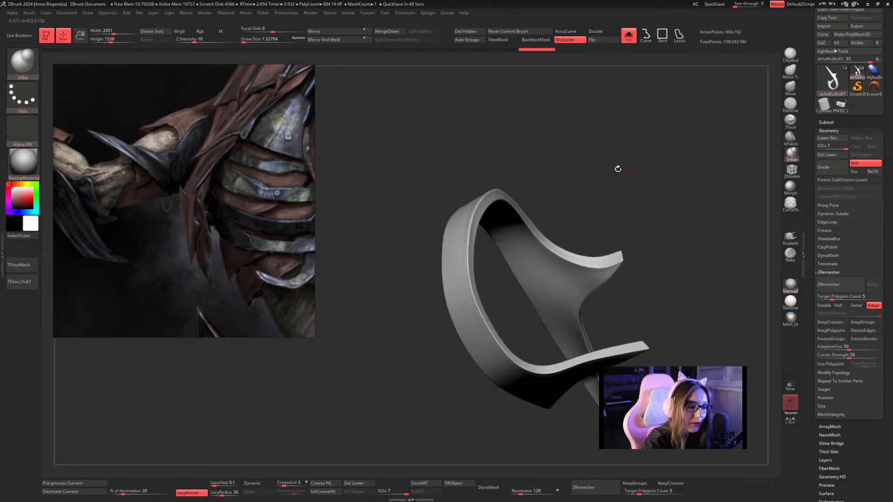
Inflate the rim around the band's loop, continuing along the edge of the forked end.
{"action": "mouse_move", "coordinate": [465, 233]}
{"action": "left_mouse_down"}
{"action": "mouse_move", "coordinate": [486, 318]}
{"action": "mouse_move", "coordinate": [519, 361]}
{"action": "left_mouse_up"}
{"action": "mouse_move", "coordinate": [660, 261]}
{"action": "left_mouse_down"}
{"action": "mouse_move", "coordinate": [698, 223]}
{"action": "mouse_move", "coordinate": [677, 217]}
{"action": "left_mouse_up"}
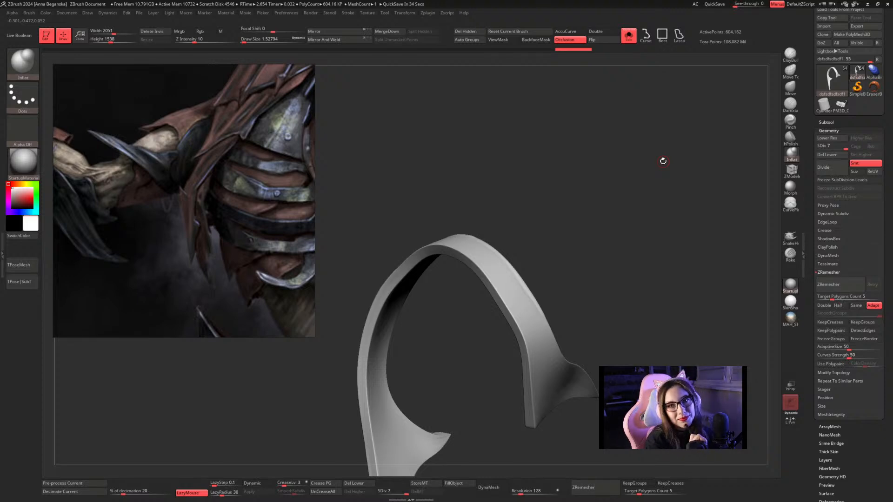
{"action": "mouse_move", "coordinate": [664, 161]}
{"action": "left_mouse_down"}
{"action": "mouse_move", "coordinate": [612, 184]}
{"action": "mouse_move", "coordinate": [618, 166]}
{"action": "mouse_move", "coordinate": [599, 191]}
{"action": "left_mouse_up"}
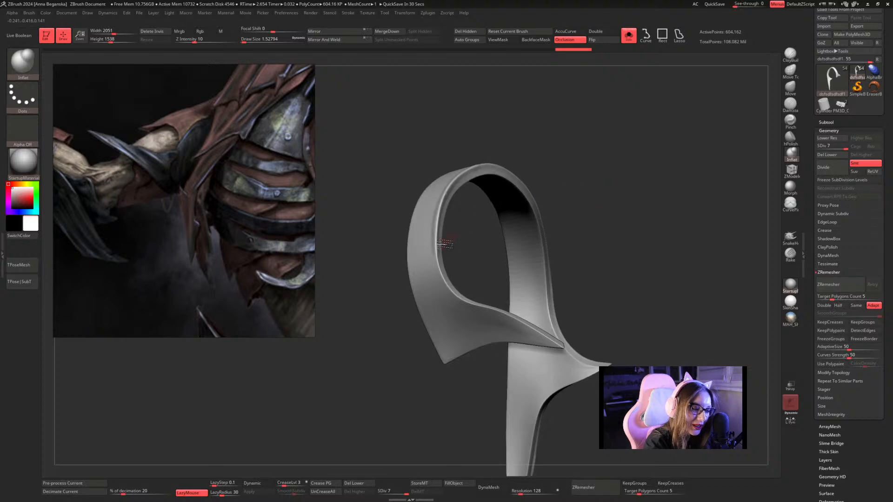
{"action": "mouse_move", "coordinate": [439, 243]}
{"action": "left_mouse_down"}
{"action": "mouse_move", "coordinate": [454, 297]}
{"action": "mouse_move", "coordinate": [563, 346]}
{"action": "left_mouse_up"}
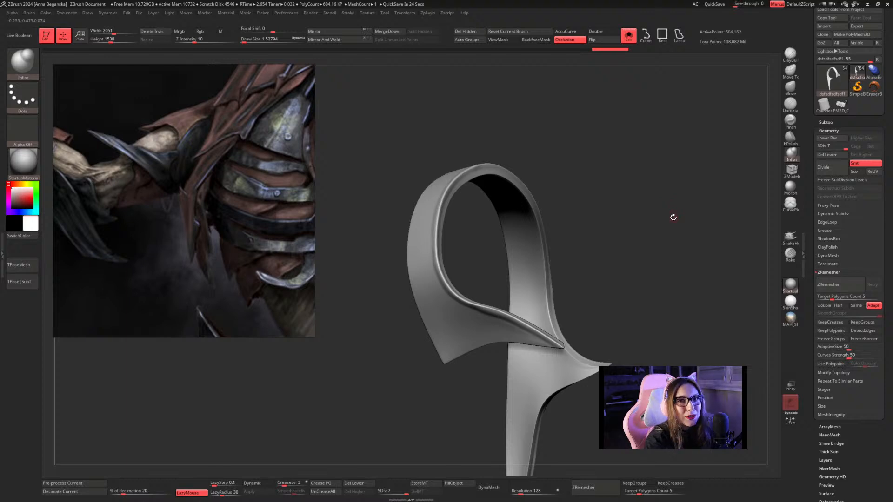
Inflate the remaining edges between the two points of the forked end and along the adjoining band.
{"action": "mouse_move", "coordinate": [672, 215]}
{"action": "left_mouse_down"}
{"action": "mouse_move", "coordinate": [660, 164]}
{"action": "mouse_move", "coordinate": [692, 161]}
{"action": "mouse_move", "coordinate": [690, 207]}
{"action": "mouse_move", "coordinate": [701, 211]}
{"action": "mouse_move", "coordinate": [677, 141]}
{"action": "mouse_move", "coordinate": [653, 196]}
{"action": "mouse_move", "coordinate": [702, 173]}
{"action": "mouse_move", "coordinate": [672, 197]}
{"action": "mouse_move", "coordinate": [612, 147]}
{"action": "mouse_move", "coordinate": [587, 200]}
{"action": "mouse_move", "coordinate": [558, 189]}
{"action": "left_mouse_up"}
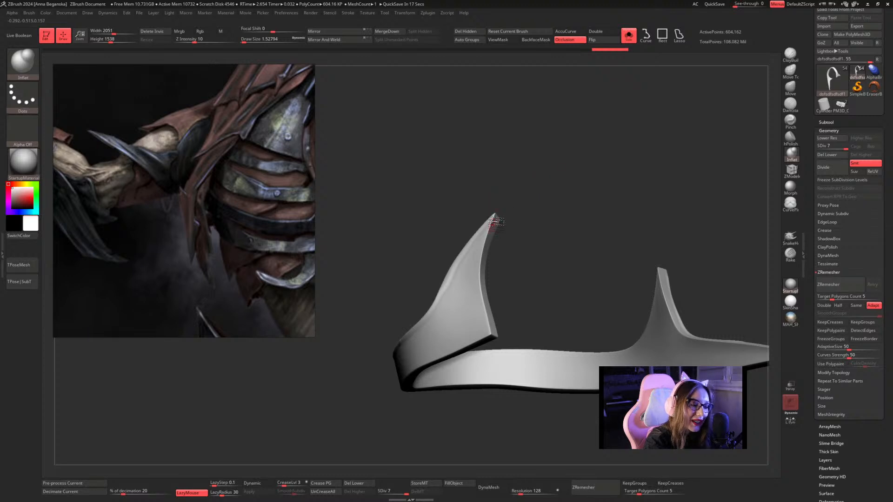
{"action": "mouse_move", "coordinate": [492, 219]}
{"action": "left_mouse_down"}
{"action": "mouse_move", "coordinate": [483, 280]}
{"action": "mouse_move", "coordinate": [497, 342]}
{"action": "left_mouse_up"}
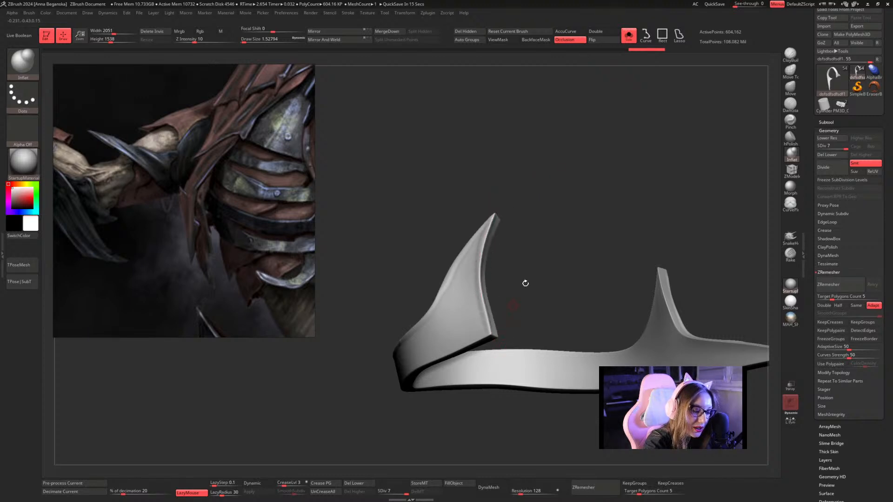
{"action": "mouse_move", "coordinate": [550, 264]}
{"action": "left_mouse_down"}
{"action": "mouse_move", "coordinate": [572, 210]}
{"action": "mouse_move", "coordinate": [607, 186]}
{"action": "mouse_move", "coordinate": [604, 208]}
{"action": "mouse_move", "coordinate": [618, 192]}
{"action": "left_mouse_up"}
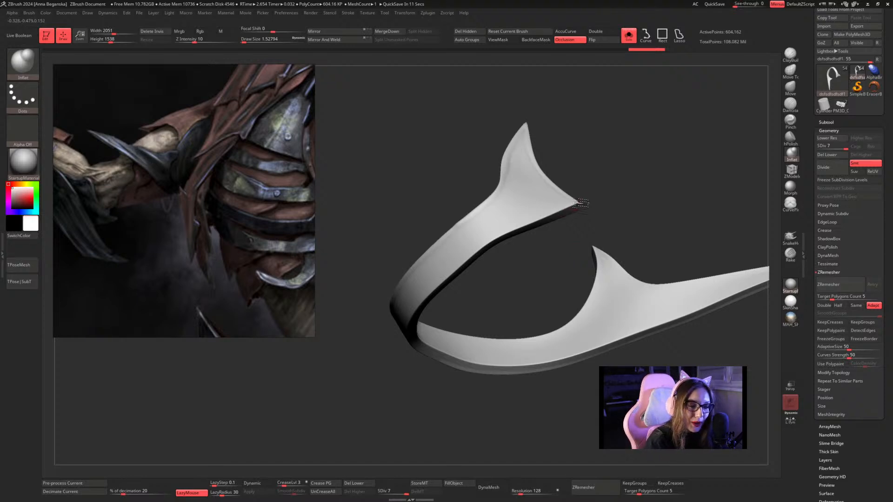
{"action": "mouse_move", "coordinate": [578, 204]}
{"action": "left_mouse_down"}
{"action": "mouse_move", "coordinate": [512, 235]}
{"action": "mouse_move", "coordinate": [594, 200]}
{"action": "mouse_move", "coordinate": [565, 208]}
{"action": "left_mouse_up"}
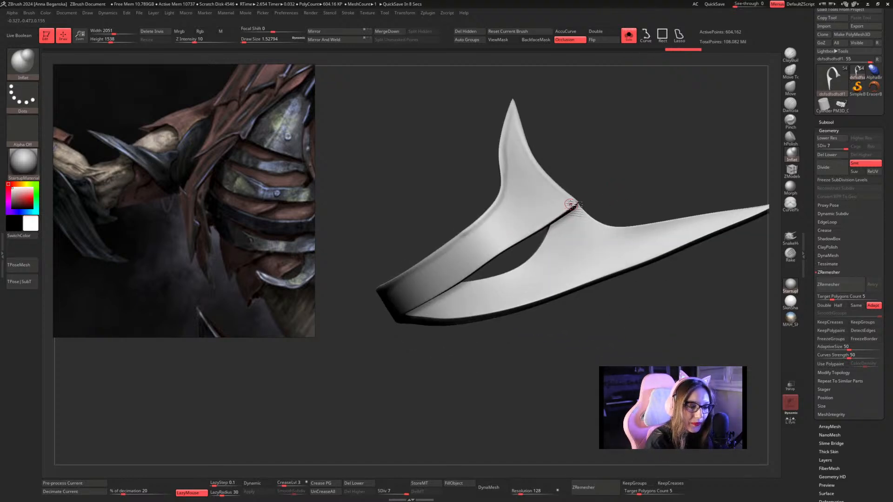
{"action": "left_click_drag", "start_coordinate": [623, 171], "coordinate": [537, 213]}
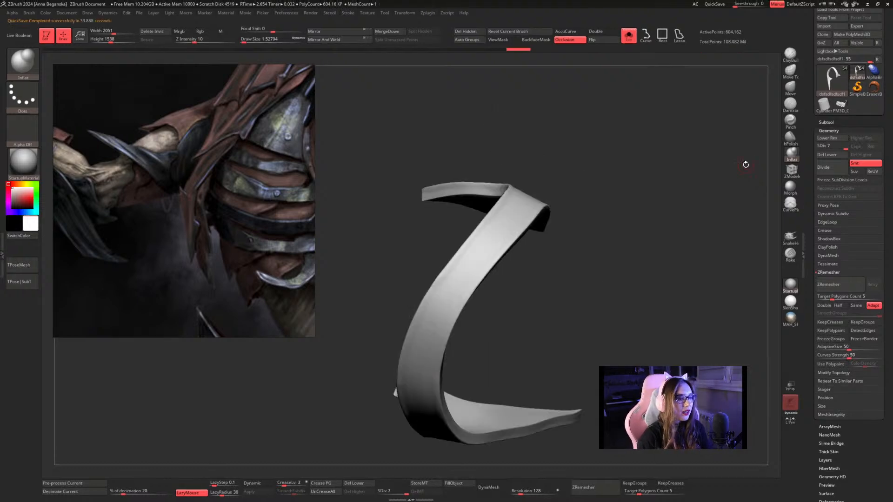
{"action": "left_click_drag", "start_coordinate": [526, 285], "coordinate": [531, 263]}
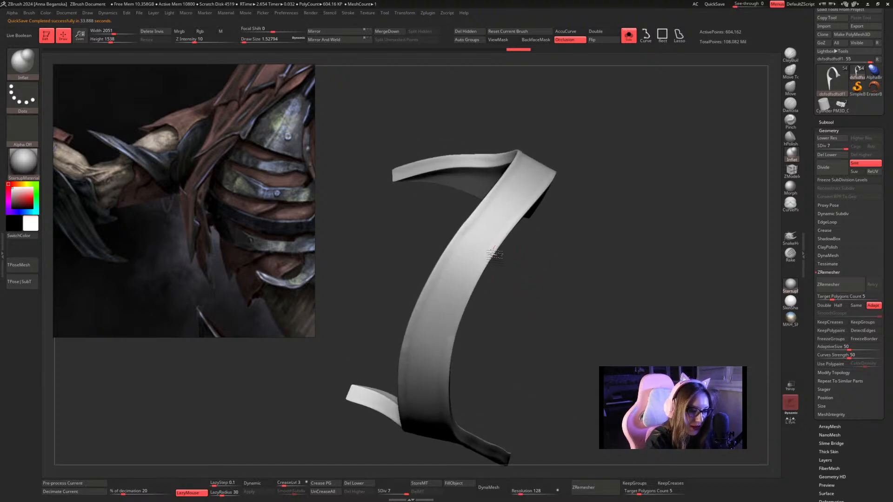
{"action": "left_click_drag", "start_coordinate": [502, 343], "coordinate": [596, 196]}
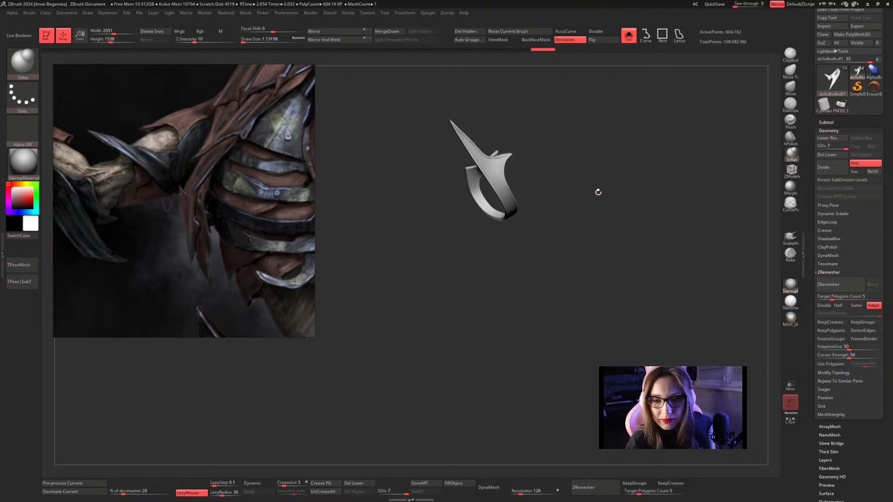
Try an Inflat stroke at draw size about 1.13 on the band below the short spike, and undo it.
{"action": "mouse_move", "coordinate": [552, 159]}
{"action": "left_mouse_down", "text": "alt"}
{"action": "mouse_move", "coordinate": [558, 208]}
{"action": "mouse_move", "coordinate": [546, 192]}
{"action": "left_mouse_up", "text": "alt"}
{"action": "key", "text": "space"}
{"action": "mouse_move", "coordinate": [554, 185]}
{"action": "left_mouse_down", "text": "alt"}
{"action": "mouse_move", "coordinate": [566, 229]}
{"action": "mouse_move", "coordinate": [550, 221]}
{"action": "mouse_move", "coordinate": [535, 230]}
{"action": "left_mouse_up", "text": "alt"}
{"action": "mouse_move", "coordinate": [504, 257]}
{"action": "left_mouse_down"}
{"action": "mouse_move", "coordinate": [493, 236]}
{"action": "mouse_move", "coordinate": [495, 203]}
{"action": "mouse_move", "coordinate": [510, 187]}
{"action": "mouse_move", "coordinate": [549, 178]}
{"action": "mouse_move", "coordinate": [578, 207]}
{"action": "mouse_move", "coordinate": [521, 217]}
{"action": "mouse_move", "coordinate": [517, 246]}
{"action": "mouse_move", "coordinate": [527, 277]}
{"action": "mouse_move", "coordinate": [544, 293]}
{"action": "left_mouse_up"}
{"action": "key", "text": "space"}
{"action": "key", "text": "ctrl+z"}
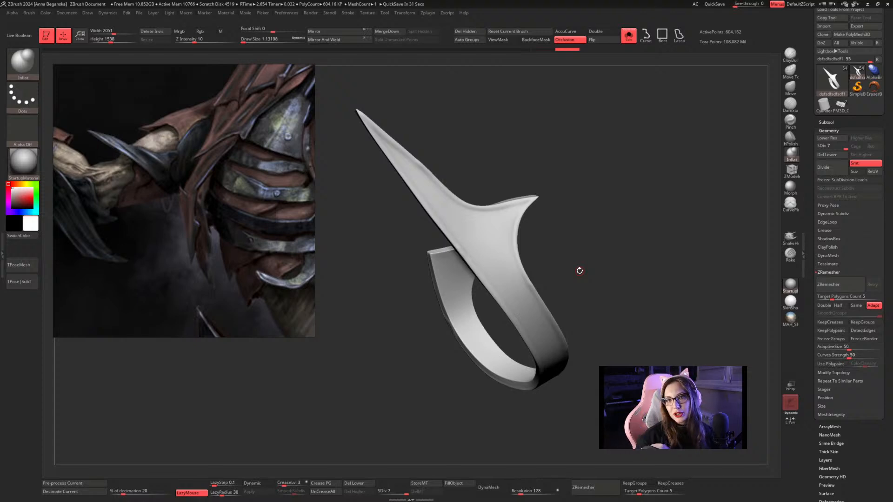
Set the Inflat draw size to about 1.82 and raise a ridge across the base of the short spike.
{"action": "left_click_drag", "start_coordinate": [602, 155], "coordinate": [516, 182]}
{"action": "right_click", "coordinate": [484, 208]}
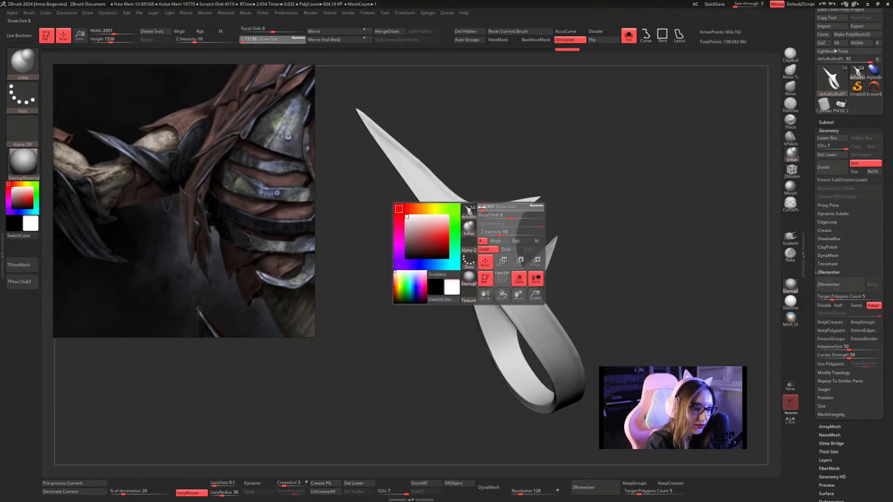
{"action": "left_click", "coordinate": [482, 207]}
{"action": "left_click_drag", "start_coordinate": [476, 211], "coordinate": [525, 267]}
{"action": "mouse_move", "coordinate": [533, 153]}
{"action": "left_mouse_down"}
{"action": "mouse_move", "coordinate": [544, 167]}
{"action": "mouse_move", "coordinate": [551, 159]}
{"action": "left_mouse_up"}
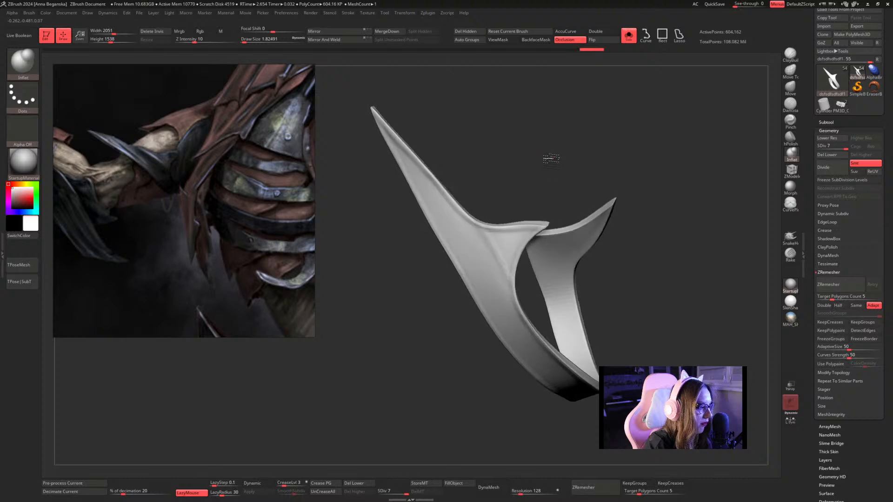
Mask a narrow diagonal strip across the short spike's base with MaskPen, trim its sides, and invert the mask.
{"action": "right_click", "coordinate": [487, 229]}
{"action": "key", "text": "ctrl"}
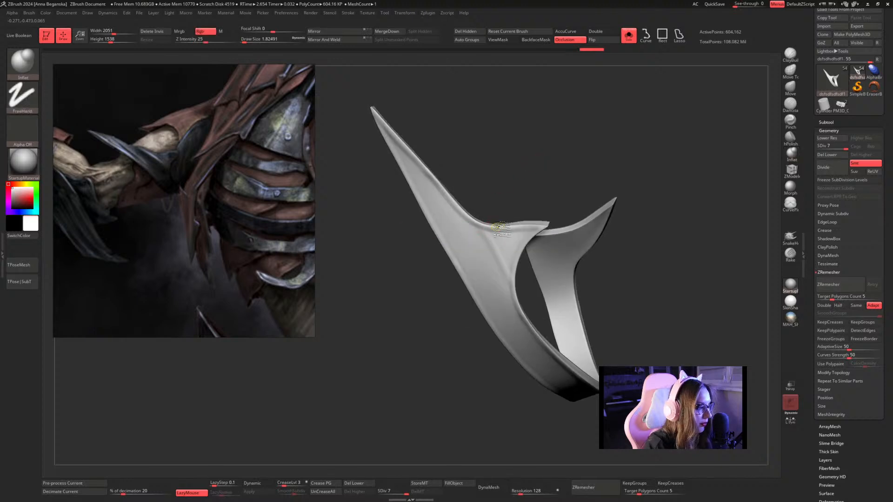
{"action": "mouse_move", "coordinate": [522, 186]}
{"action": "left_mouse_down"}
{"action": "mouse_move", "coordinate": [529, 176]}
{"action": "mouse_move", "coordinate": [491, 246]}
{"action": "mouse_move", "coordinate": [518, 264]}
{"action": "mouse_move", "coordinate": [513, 227]}
{"action": "left_mouse_up"}
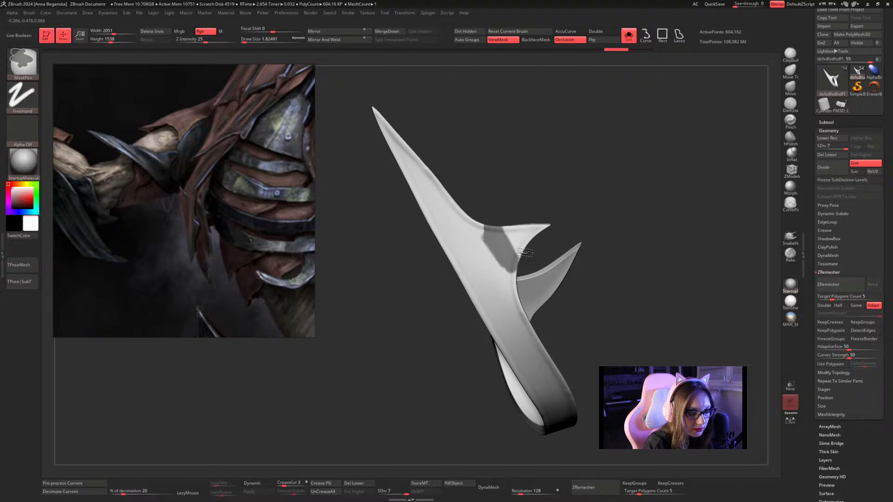
{"action": "left_click_drag", "start_coordinate": [485, 251], "coordinate": [506, 275], "text": "ctrl+alt"}
{"action": "left_click_drag", "start_coordinate": [490, 247], "coordinate": [514, 280], "text": "ctrl+alt"}
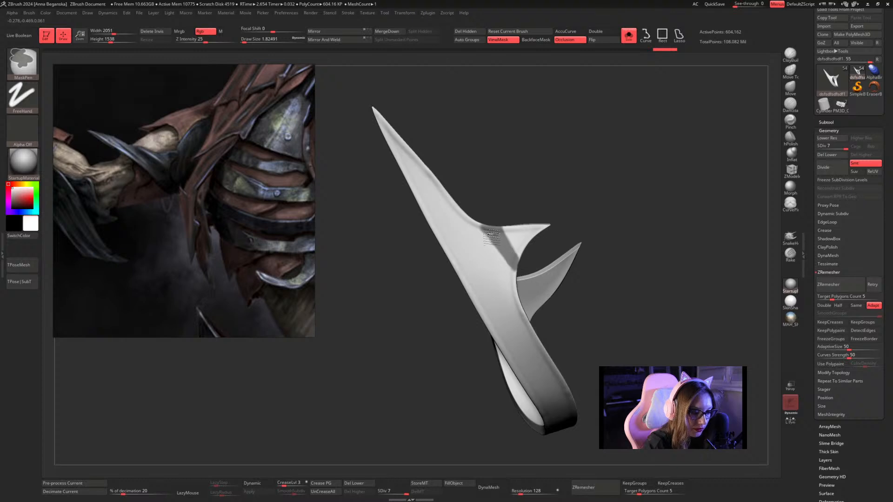
{"action": "left_click_drag", "start_coordinate": [492, 234], "coordinate": [490, 217], "text": "ctrl"}
{"action": "left_click_drag", "start_coordinate": [520, 253], "coordinate": [493, 216], "text": "ctrl+alt"}
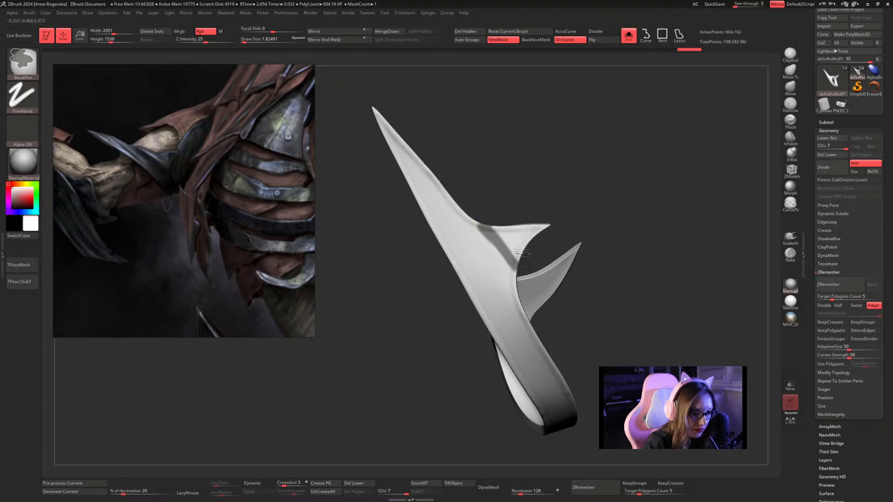
{"action": "left_click_drag", "start_coordinate": [522, 254], "coordinate": [532, 270], "text": "ctrl"}
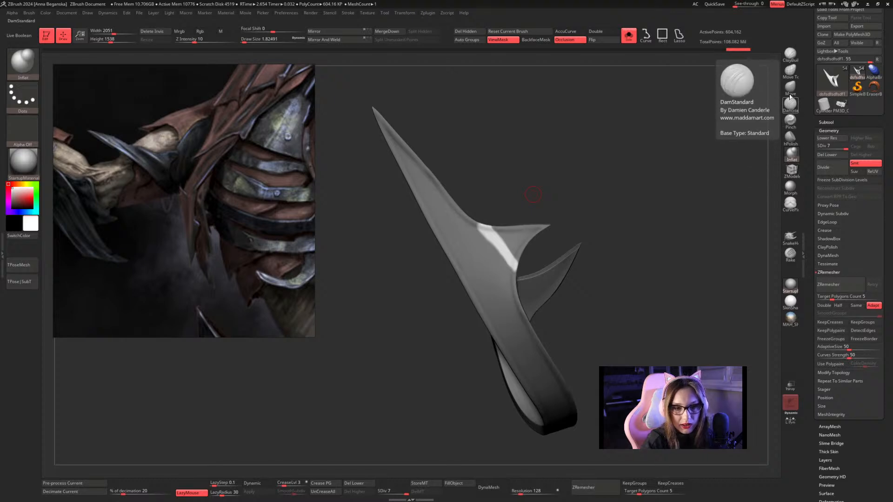
Pull the unmasked upper end of the short spike's ridge outward into a bump with the Move brush at draw size about 3.11.
{"action": "left_click", "coordinate": [791, 88]}
{"action": "mouse_move", "coordinate": [618, 148]}
{"action": "left_mouse_down"}
{"action": "mouse_move", "coordinate": [492, 220]}
{"action": "mouse_move", "coordinate": [500, 229]}
{"action": "left_mouse_up"}
{"action": "key", "text": "space"}
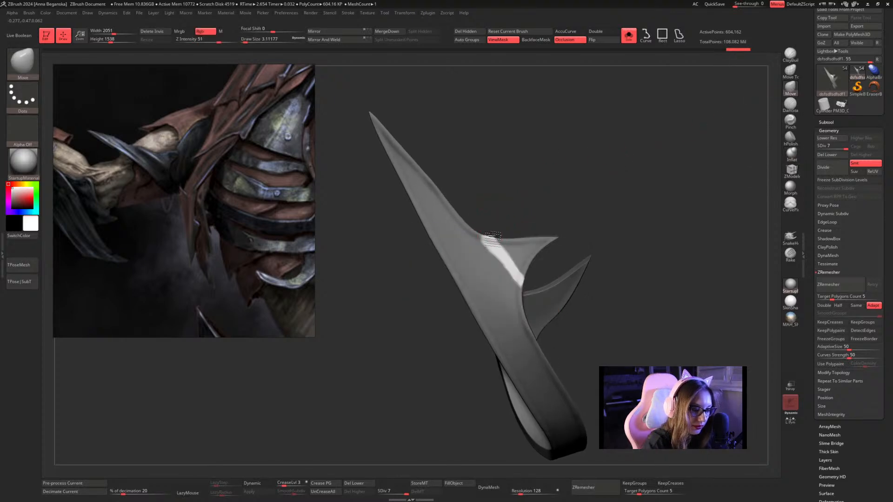
{"action": "left_click_drag", "start_coordinate": [526, 194], "coordinate": [510, 217]}
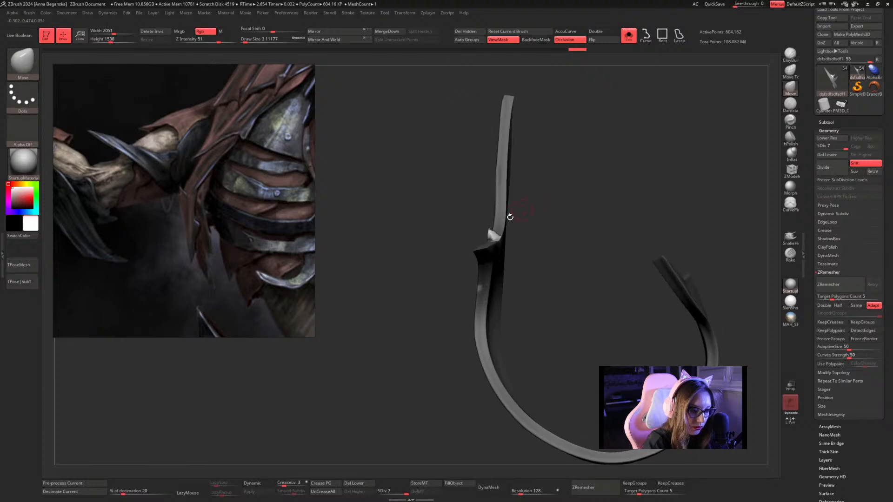
{"action": "mouse_move", "coordinate": [560, 194]}
{"action": "left_mouse_down"}
{"action": "mouse_move", "coordinate": [515, 212]}
{"action": "mouse_move", "coordinate": [531, 194]}
{"action": "mouse_move", "coordinate": [545, 228]}
{"action": "mouse_move", "coordinate": [549, 214]}
{"action": "mouse_move", "coordinate": [538, 247]}
{"action": "mouse_move", "coordinate": [493, 227]}
{"action": "mouse_move", "coordinate": [506, 204]}
{"action": "mouse_move", "coordinate": [490, 224]}
{"action": "left_mouse_up"}
{"action": "key", "text": "space"}
{"action": "left_click", "coordinate": [492, 223]}
{"action": "key", "text": "ctrl+h"}
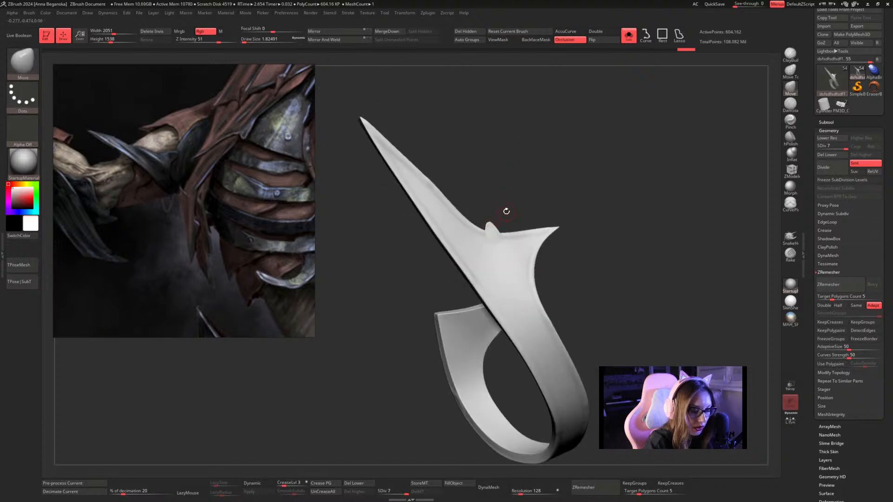
{"action": "key", "text": "ctrl+h"}
Reshape the tip of the raised bump at the ridge's upper end with the Move brush.
{"action": "left_click_drag", "start_coordinate": [542, 195], "coordinate": [561, 289], "text": "alt"}
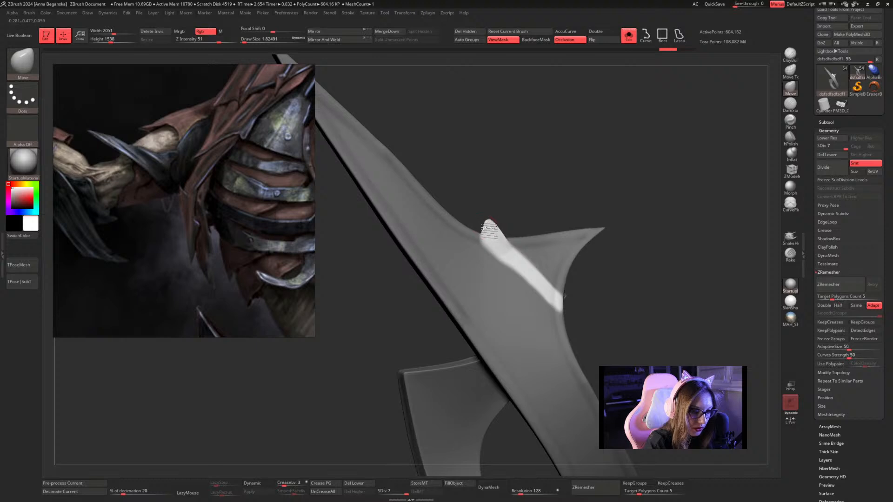
{"action": "left_click_drag", "start_coordinate": [484, 228], "coordinate": [500, 226]}
{"action": "key", "text": "space"}
{"action": "left_click", "coordinate": [497, 226]}
{"action": "key", "text": "space"}
{"action": "left_click", "coordinate": [502, 224]}
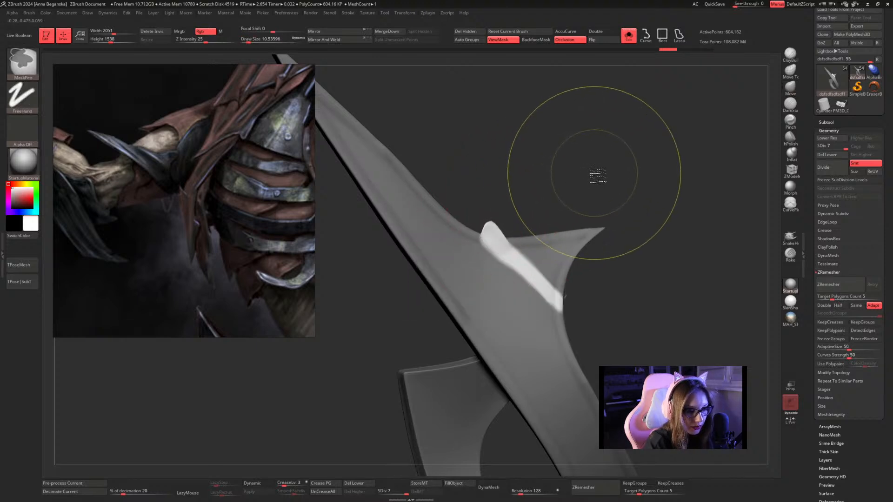
Reselect the Move brush, set its draw size to about 3.11, and lower the bump into a rounder shape.
{"action": "left_click_drag", "start_coordinate": [595, 174], "coordinate": [579, 179], "text": "ctrl"}
{"action": "key", "text": "b"}
{"action": "key", "text": "m"}
{"action": "key", "text": "v"}
{"action": "key", "text": "space"}
{"action": "key", "text": "space"}
{"action": "left_click", "coordinate": [496, 224]}
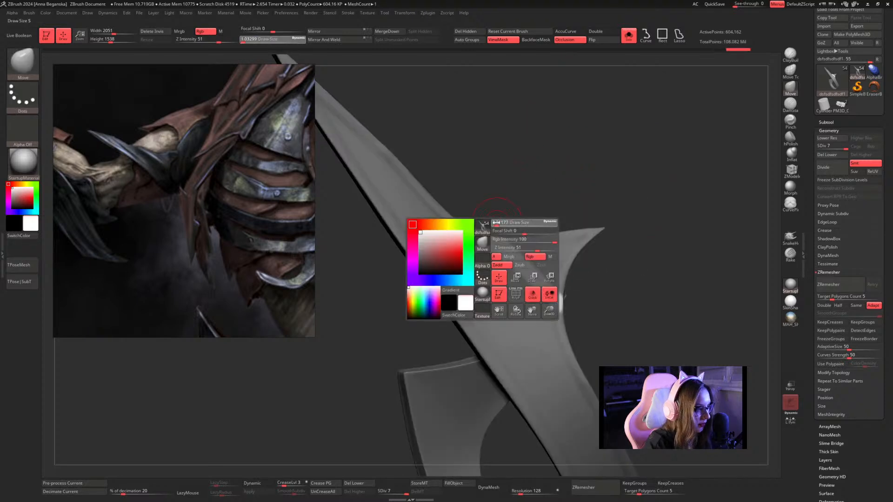
{"action": "left_click_drag", "start_coordinate": [496, 223], "coordinate": [505, 241]}
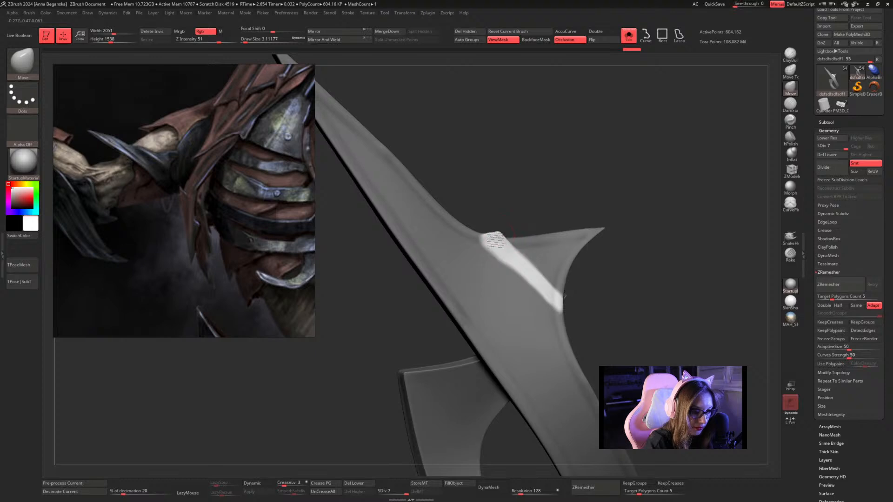
Nudge the bump into its final outline with the Move brush and clear the mask from the arm guard.
{"action": "mouse_move", "coordinate": [558, 184]}
{"action": "left_mouse_down", "text": "ctrl"}
{"action": "mouse_move", "coordinate": [574, 181]}
{"action": "mouse_move", "coordinate": [530, 188]}
{"action": "left_mouse_up", "text": "ctrl"}
{"action": "key", "text": "space"}
{"action": "left_click_drag", "start_coordinate": [511, 238], "coordinate": [507, 237], "text": "shift"}
{"action": "key", "text": "space"}
{"action": "mouse_move", "coordinate": [544, 208]}
{"action": "left_mouse_down"}
{"action": "mouse_move", "coordinate": [555, 217]}
{"action": "mouse_move", "coordinate": [549, 228]}
{"action": "left_mouse_up"}
{"action": "mouse_move", "coordinate": [564, 175]}
{"action": "left_mouse_down"}
{"action": "mouse_move", "coordinate": [580, 146]}
{"action": "mouse_move", "coordinate": [602, 133]}
{"action": "mouse_move", "coordinate": [607, 152]}
{"action": "mouse_move", "coordinate": [626, 155]}
{"action": "mouse_move", "coordinate": [633, 183]}
{"action": "left_mouse_up"}
Set the Inflat draw size to about 1.53 and raise the ridge from the bump toward the short spike's inner curve.
{"action": "left_click", "coordinate": [795, 153]}
{"action": "mouse_move", "coordinate": [698, 153]}
{"action": "left_mouse_down"}
{"action": "mouse_move", "coordinate": [682, 174]}
{"action": "mouse_move", "coordinate": [647, 149]}
{"action": "left_mouse_up"}
{"action": "key", "text": "space"}
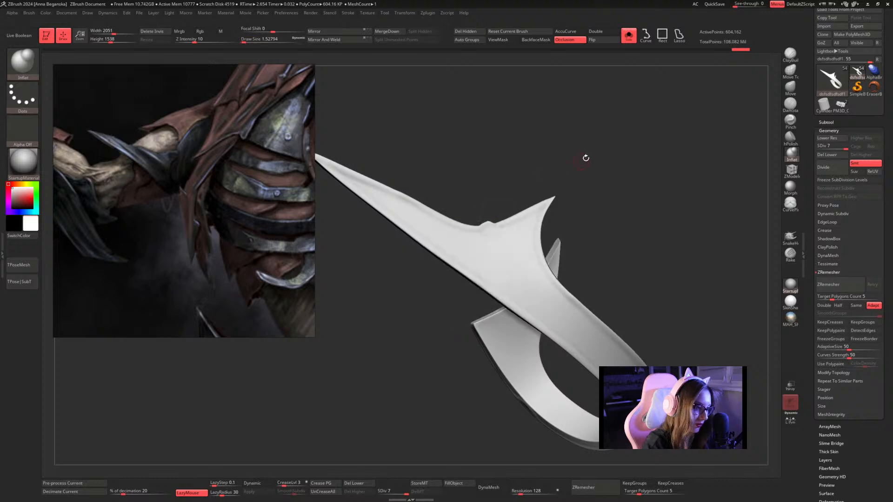
{"action": "mouse_move", "coordinate": [584, 158]}
{"action": "left_mouse_down"}
{"action": "mouse_move", "coordinate": [606, 138]}
{"action": "mouse_move", "coordinate": [552, 175]}
{"action": "mouse_move", "coordinate": [557, 186]}
{"action": "left_mouse_up"}
{"action": "key", "text": "space"}
{"action": "key", "text": "space"}
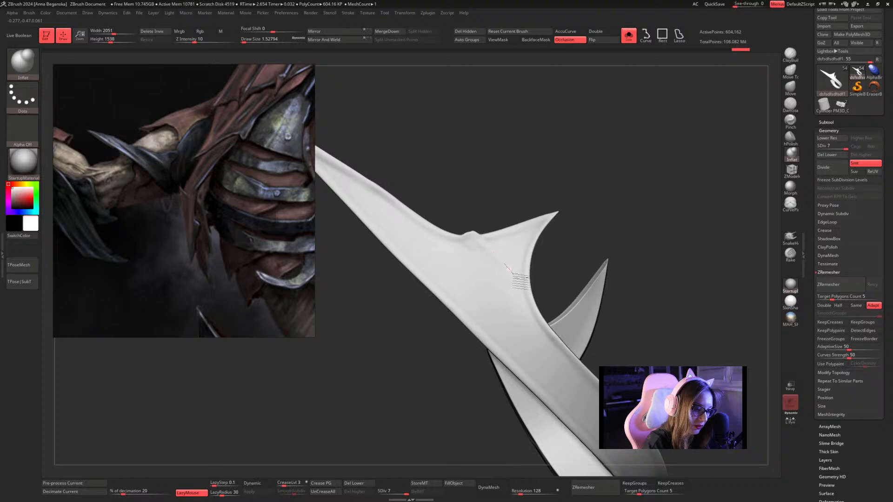
{"action": "left_click_drag", "start_coordinate": [642, 200], "coordinate": [616, 146]}
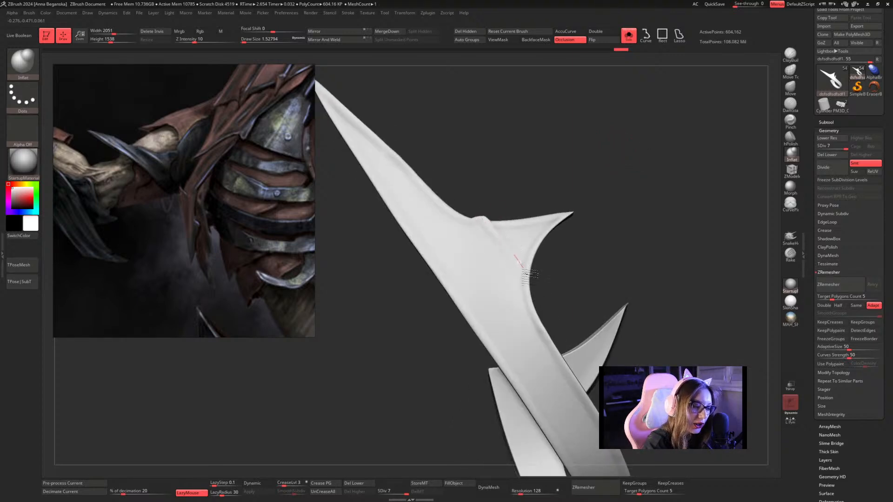
{"action": "left_click_drag", "start_coordinate": [527, 274], "coordinate": [527, 276]}
{"action": "key", "text": "space"}
Set the Inflat draw size to about 1.30 and build a sharper crest along the ridge below the bump.
{"action": "mouse_move", "coordinate": [533, 187]}
{"action": "left_mouse_down"}
{"action": "mouse_move", "coordinate": [522, 206]}
{"action": "mouse_move", "coordinate": [481, 222]}
{"action": "mouse_move", "coordinate": [504, 256]}
{"action": "left_mouse_up"}
{"action": "key", "text": "space"}
{"action": "key", "text": "space"}
{"action": "left_click_drag", "start_coordinate": [485, 223], "coordinate": [512, 266]}
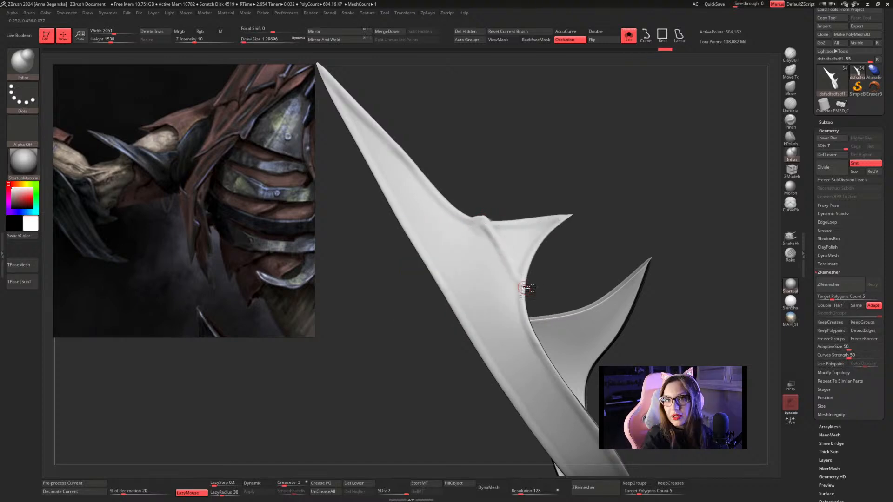
{"action": "mouse_move", "coordinate": [619, 170]}
{"action": "left_mouse_down"}
{"action": "mouse_move", "coordinate": [576, 170]}
{"action": "mouse_move", "coordinate": [592, 175]}
{"action": "mouse_move", "coordinate": [592, 164]}
{"action": "mouse_move", "coordinate": [558, 189]}
{"action": "left_mouse_up"}
{"action": "mouse_move", "coordinate": [489, 238]}
{"action": "left_mouse_down"}
{"action": "mouse_move", "coordinate": [537, 309]}
{"action": "mouse_move", "coordinate": [479, 229]}
{"action": "left_mouse_up"}
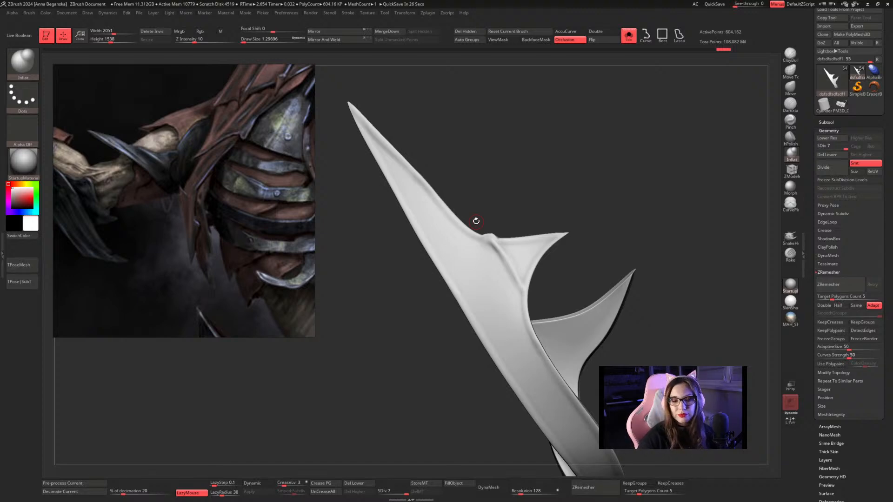
Flatten the bump and the side of the ridge down to the inner curve with the hPolish brush.
{"action": "left_click", "coordinate": [794, 138]}
{"action": "mouse_move", "coordinate": [616, 163]}
{"action": "left_mouse_down"}
{"action": "mouse_move", "coordinate": [634, 193]}
{"action": "mouse_move", "coordinate": [625, 163]}
{"action": "mouse_move", "coordinate": [588, 146]}
{"action": "left_mouse_up"}
{"action": "mouse_move", "coordinate": [482, 223]}
{"action": "left_mouse_down"}
{"action": "mouse_move", "coordinate": [467, 230]}
{"action": "mouse_move", "coordinate": [493, 257]}
{"action": "mouse_move", "coordinate": [461, 228]}
{"action": "mouse_move", "coordinate": [482, 249]}
{"action": "left_mouse_up"}
{"action": "left_click_drag", "start_coordinate": [549, 172], "coordinate": [510, 175]}
{"action": "mouse_move", "coordinate": [499, 261]}
{"action": "left_mouse_down"}
{"action": "mouse_move", "coordinate": [489, 252]}
{"action": "mouse_move", "coordinate": [526, 308]}
{"action": "left_mouse_up"}
{"action": "left_click_drag", "start_coordinate": [480, 248], "coordinate": [531, 311]}
Undo the last hPolish stroke along the ridge and soften the surface just below the bump with the Smooth brush.
{"action": "mouse_move", "coordinate": [547, 178]}
{"action": "left_mouse_down"}
{"action": "mouse_move", "coordinate": [564, 178]}
{"action": "mouse_move", "coordinate": [546, 172]}
{"action": "left_mouse_up"}
{"action": "left_click_drag", "start_coordinate": [503, 268], "coordinate": [530, 299]}
{"action": "key", "text": "ctrl+z"}
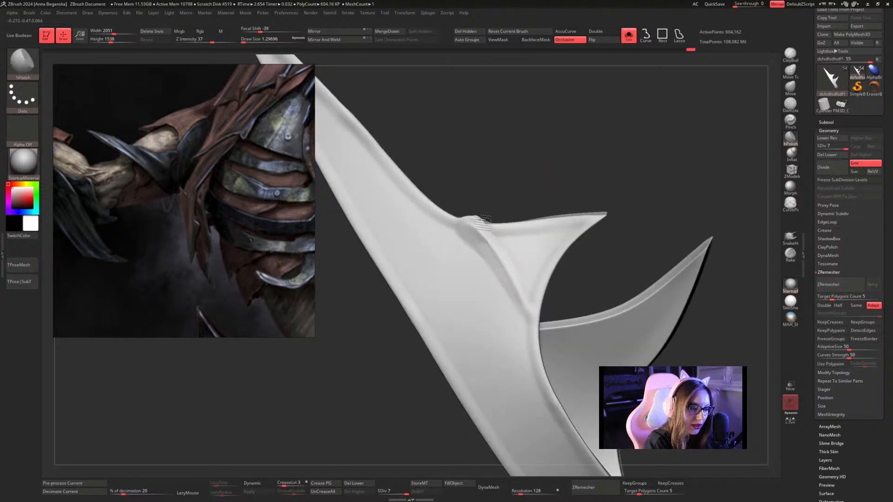
{"action": "left_click_drag", "start_coordinate": [490, 227], "coordinate": [485, 229], "text": "shift"}
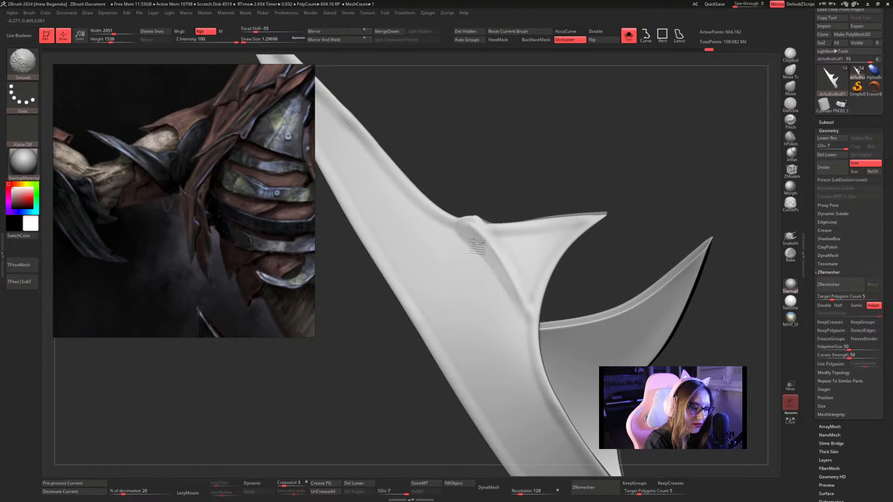
{"action": "key", "text": "f"}
{"action": "mouse_move", "coordinate": [471, 204]}
{"action": "left_mouse_down"}
{"action": "mouse_move", "coordinate": [580, 174]}
{"action": "mouse_move", "coordinate": [621, 174]}
{"action": "left_mouse_up"}
Set the Inflat draw size to 1 and reinforce the ridge line from the bump down to the band's inner edge.
{"action": "left_click", "coordinate": [791, 153]}
{"action": "key", "text": "space"}
{"action": "mouse_move", "coordinate": [523, 212]}
{"action": "left_mouse_down"}
{"action": "mouse_move", "coordinate": [530, 232]}
{"action": "mouse_move", "coordinate": [512, 204]}
{"action": "left_mouse_up"}
{"action": "key", "text": "space"}
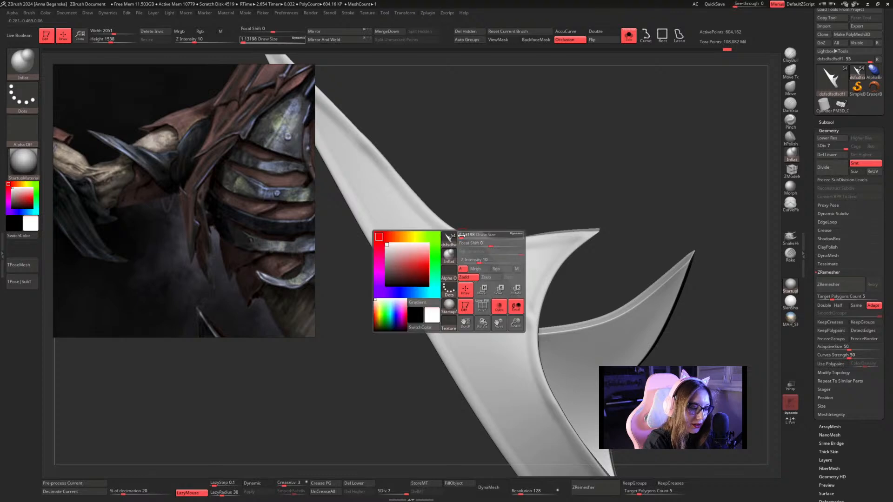
{"action": "left_click_drag", "start_coordinate": [463, 236], "coordinate": [495, 260]}
{"action": "key", "text": "space"}
{"action": "mouse_move", "coordinate": [465, 236]}
{"action": "left_mouse_down"}
{"action": "mouse_move", "coordinate": [477, 236]}
{"action": "mouse_move", "coordinate": [538, 319]}
{"action": "left_mouse_up"}
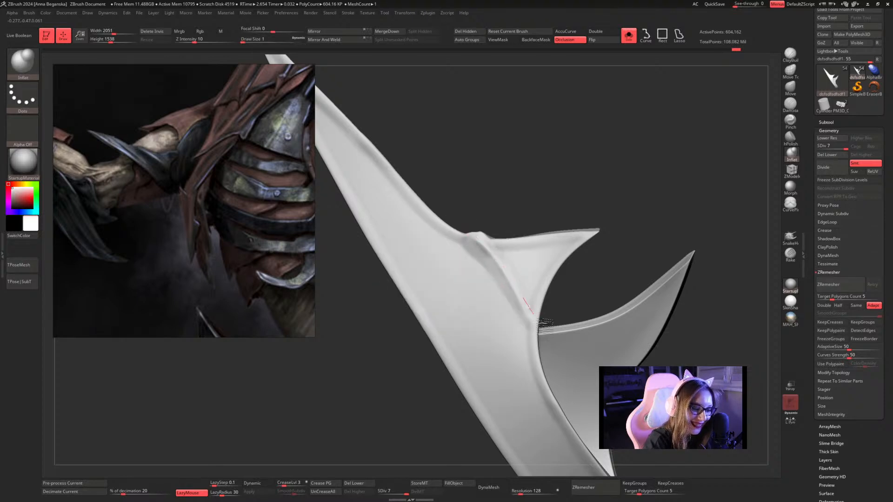
{"action": "left_click_drag", "start_coordinate": [487, 252], "coordinate": [538, 336]}
{"action": "mouse_move", "coordinate": [494, 229]}
{"action": "left_mouse_down", "text": "shift"}
{"action": "mouse_move", "coordinate": [486, 242]}
{"action": "mouse_move", "coordinate": [539, 342]}
{"action": "left_mouse_up", "text": "shift"}
{"action": "left_click_drag", "start_coordinate": [496, 260], "coordinate": [466, 235]}
Try an Inflat stroke at draw size 1 down the long spike's face, and undo it.
{"action": "left_click_drag", "start_coordinate": [615, 181], "coordinate": [562, 147]}
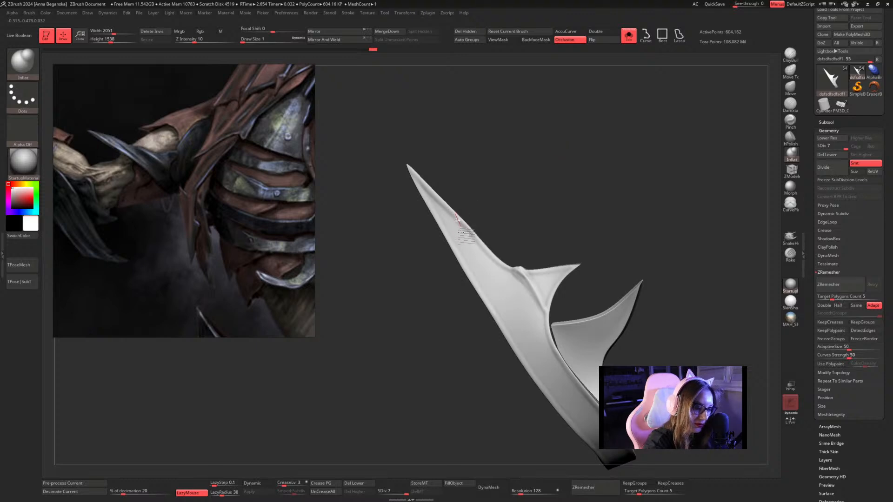
{"action": "left_click_drag", "start_coordinate": [538, 201], "coordinate": [489, 182]}
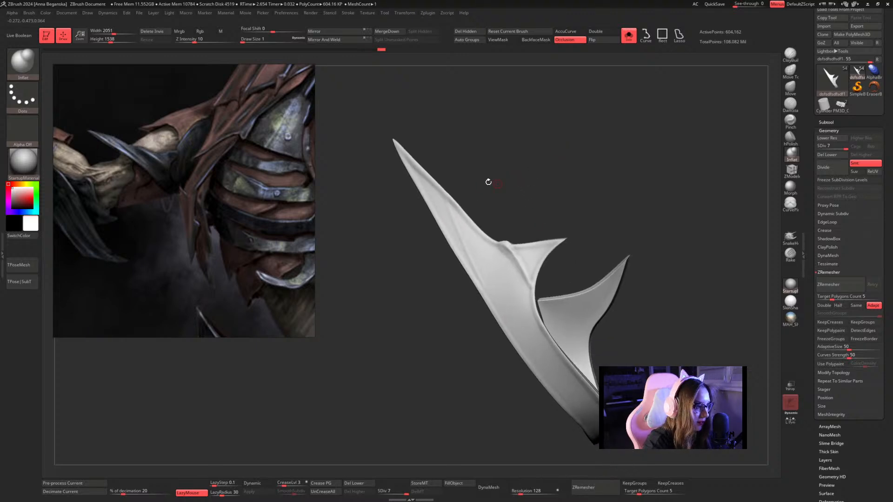
{"action": "key", "text": "ctrl+z"}
Raise a long ridge from the long spike's upper edge down its face to the band with Inflat at draw sizes about 1.82 and 1.53.
{"action": "key", "text": "space"}
{"action": "left_click_drag", "start_coordinate": [453, 206], "coordinate": [540, 371]}
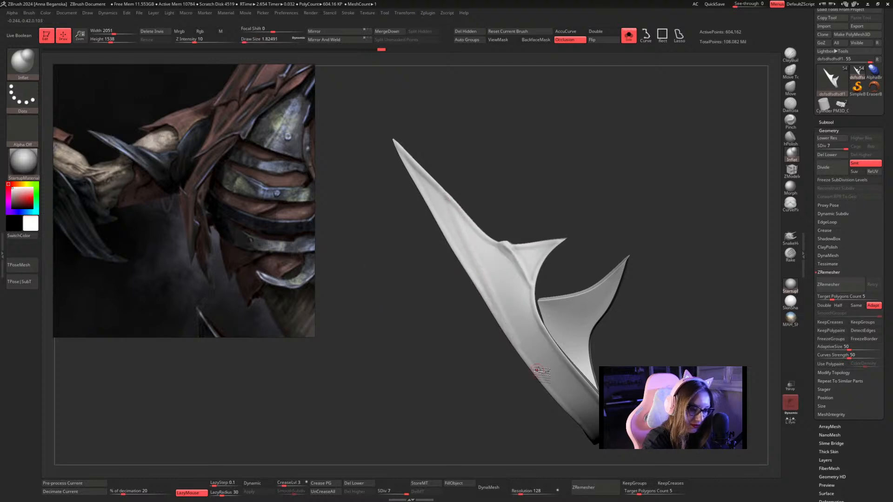
{"action": "key", "text": "space"}
{"action": "mouse_move", "coordinate": [472, 220]}
{"action": "left_mouse_down"}
{"action": "mouse_move", "coordinate": [465, 208]}
{"action": "mouse_move", "coordinate": [474, 254]}
{"action": "mouse_move", "coordinate": [542, 371]}
{"action": "left_mouse_up"}
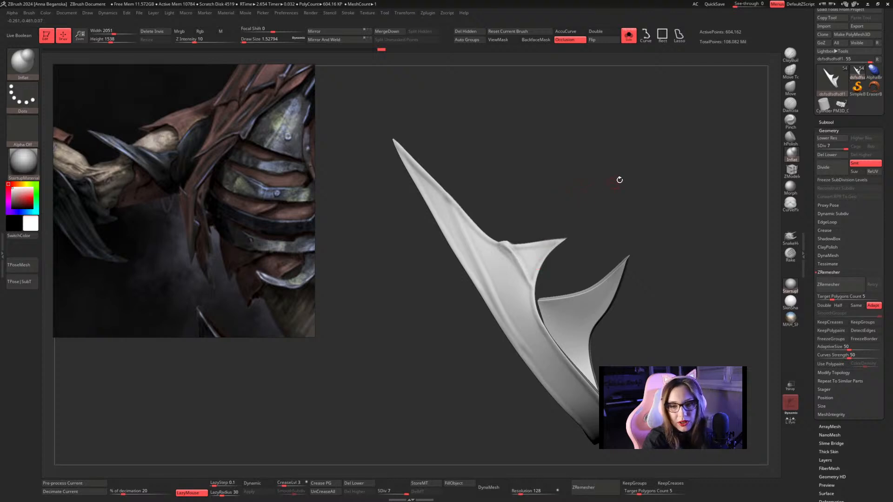
Extend the long ridge further down the band with Inflat strokes at draw size about 1.53.
{"action": "mouse_move", "coordinate": [619, 180]}
{"action": "left_mouse_down", "text": "alt"}
{"action": "mouse_move", "coordinate": [612, 177]}
{"action": "mouse_move", "coordinate": [628, 195]}
{"action": "left_mouse_up", "text": "alt"}
{"action": "left_click_drag", "start_coordinate": [526, 182], "coordinate": [511, 184]}
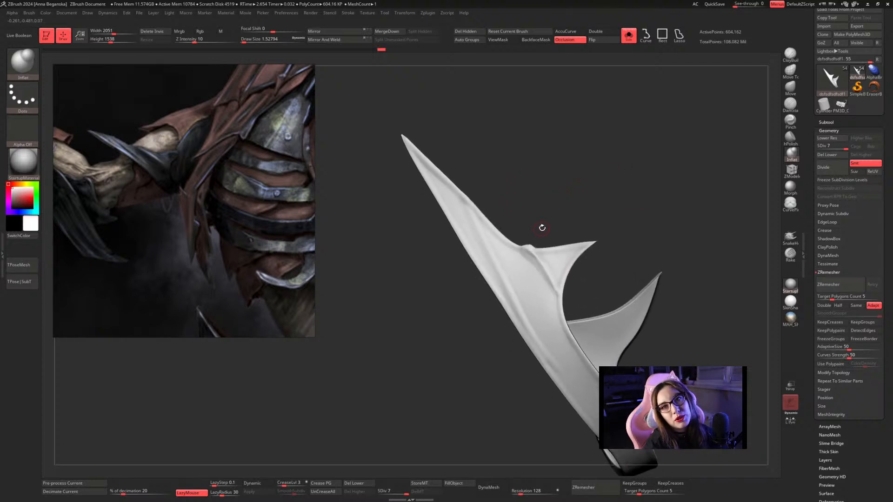
{"action": "left_click_drag", "start_coordinate": [534, 233], "coordinate": [470, 195]}
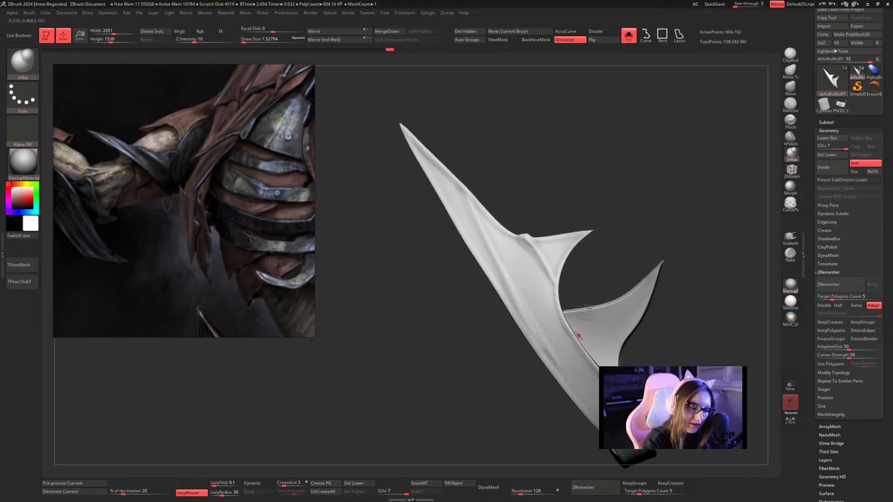
{"action": "left_click_drag", "start_coordinate": [600, 283], "coordinate": [620, 150]}
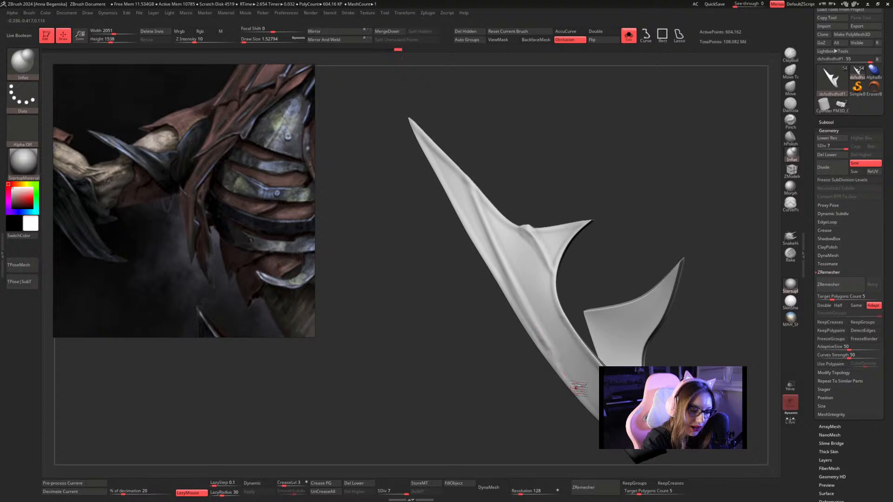
{"action": "mouse_move", "coordinate": [631, 207]}
{"action": "left_mouse_down", "text": "alt"}
{"action": "mouse_move", "coordinate": [618, 175]}
{"action": "mouse_move", "coordinate": [628, 224]}
{"action": "left_mouse_up", "text": "alt"}
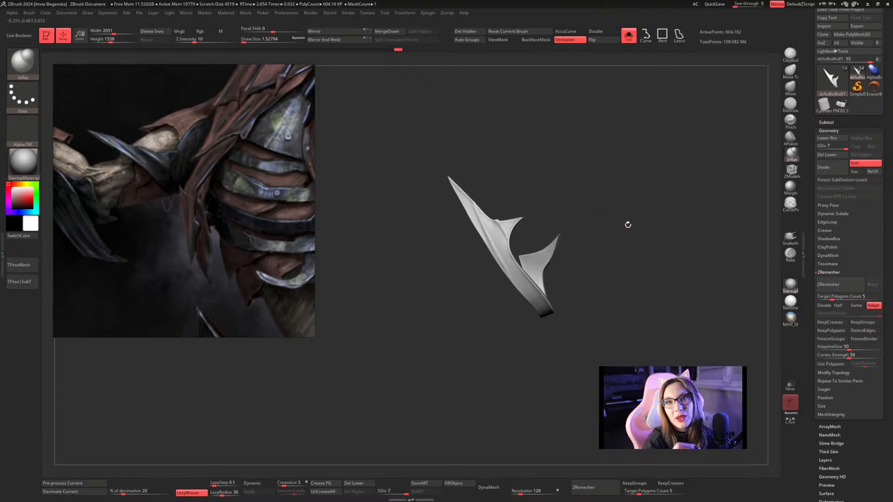
Flatten the long ridge's upper part with hPolish at draw sizes between about 1.03 and 1.82.
{"action": "left_click", "coordinate": [790, 139]}
{"action": "mouse_move", "coordinate": [652, 140]}
{"action": "left_mouse_down", "text": "alt"}
{"action": "mouse_move", "coordinate": [663, 165]}
{"action": "mouse_move", "coordinate": [654, 179]}
{"action": "mouse_move", "coordinate": [664, 221]}
{"action": "mouse_move", "coordinate": [656, 206]}
{"action": "mouse_move", "coordinate": [663, 173]}
{"action": "mouse_move", "coordinate": [601, 147]}
{"action": "mouse_move", "coordinate": [579, 205]}
{"action": "left_mouse_up", "text": "alt"}
{"action": "key", "text": "space"}
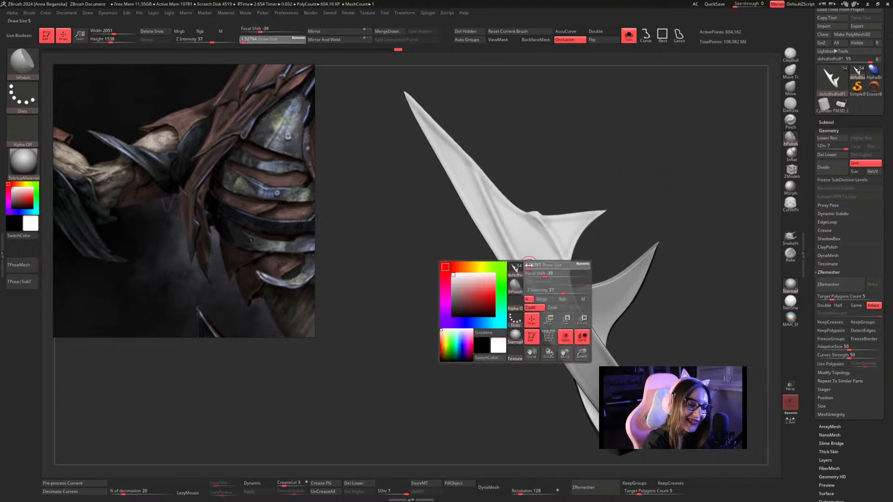
{"action": "key", "text": "space"}
{"action": "key", "text": "space"}
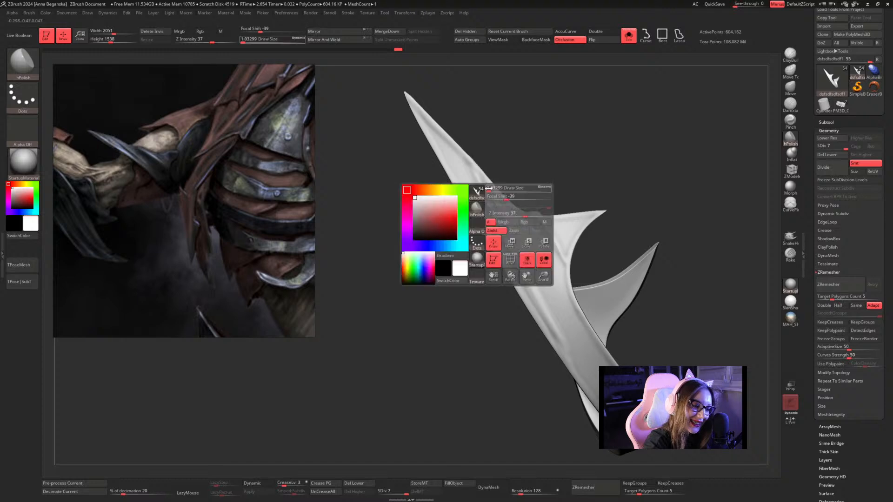
{"action": "left_click_drag", "start_coordinate": [490, 189], "coordinate": [504, 229]}
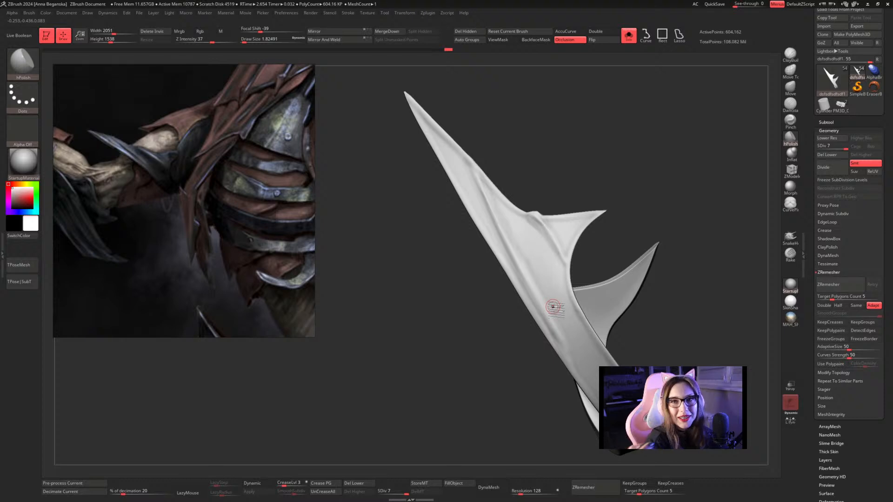
Polish the face beside the long ridge and the band below it with hPolish at draw sizes about 3.67 and 1.53.
{"action": "left_click_drag", "start_coordinate": [683, 151], "coordinate": [674, 94]}
{"action": "key", "text": "]"}
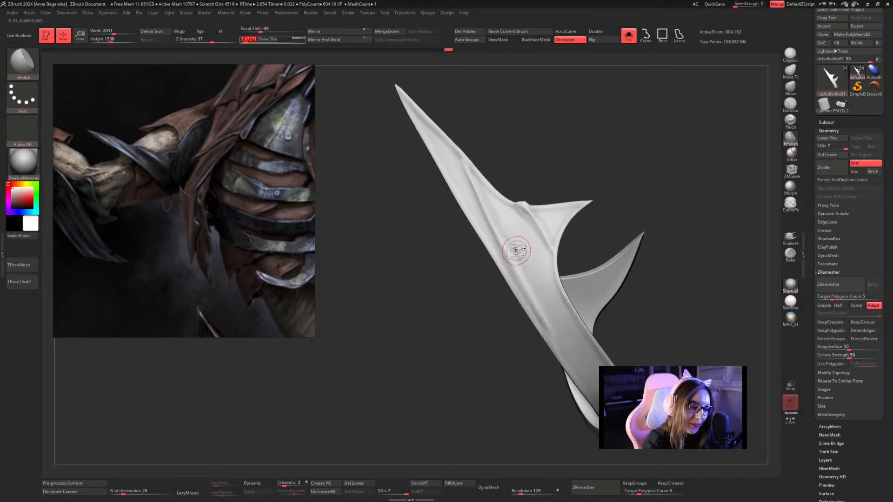
{"action": "key", "text": "["}
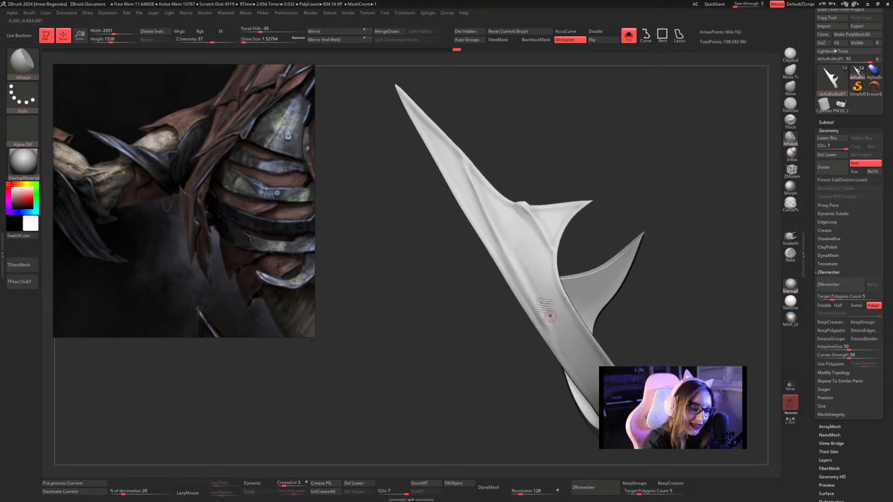
{"action": "key", "text": "]"}
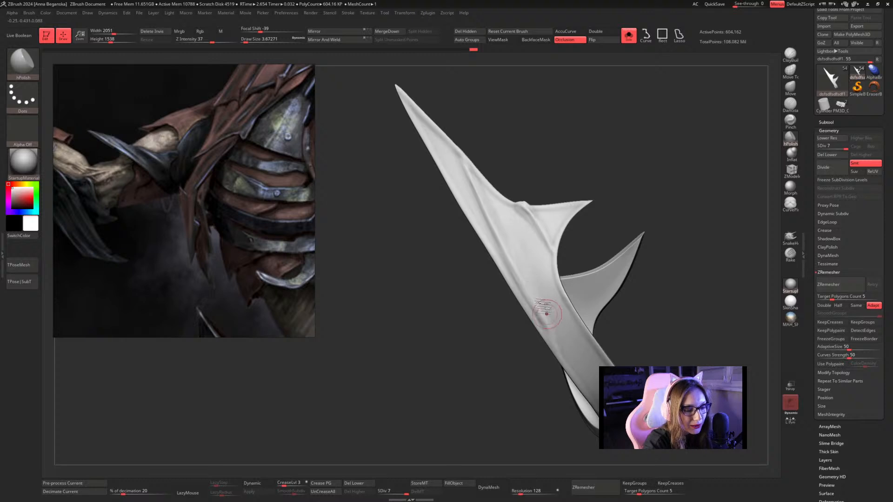
Set the hPolish draw size to about 2.19 and flatten the long spike's face along the upper part of the ridge.
{"action": "left_click_drag", "start_coordinate": [621, 161], "coordinate": [473, 205]}
{"action": "key", "text": "space"}
{"action": "key", "text": "space"}
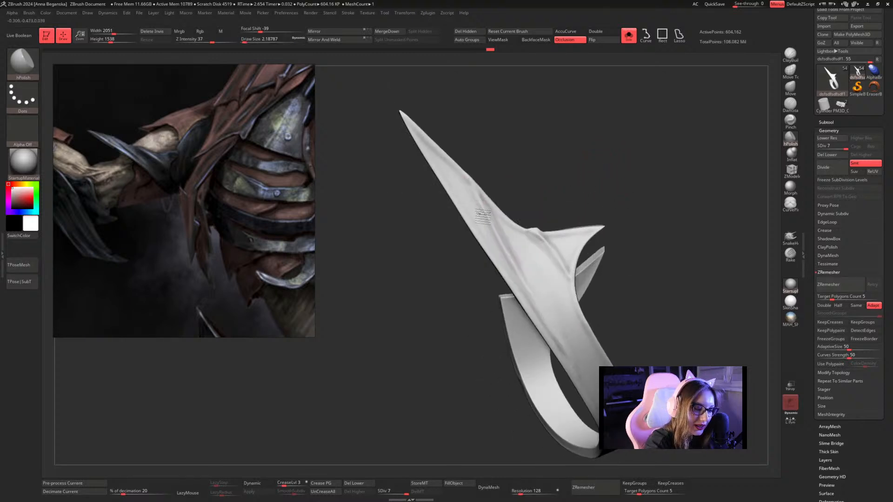
{"action": "mouse_move", "coordinate": [491, 231]}
{"action": "left_mouse_down"}
{"action": "mouse_move", "coordinate": [477, 192]}
{"action": "mouse_move", "coordinate": [506, 258]}
{"action": "left_mouse_up"}
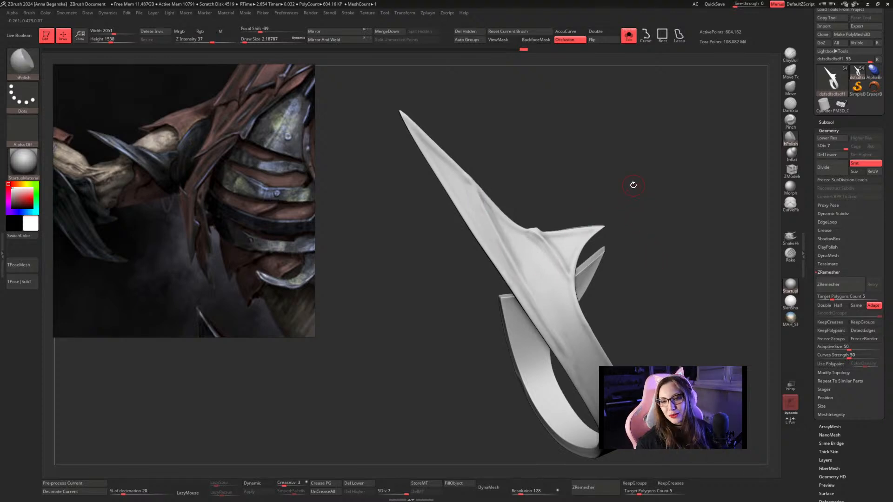
{"action": "left_click_drag", "start_coordinate": [633, 185], "coordinate": [661, 156]}
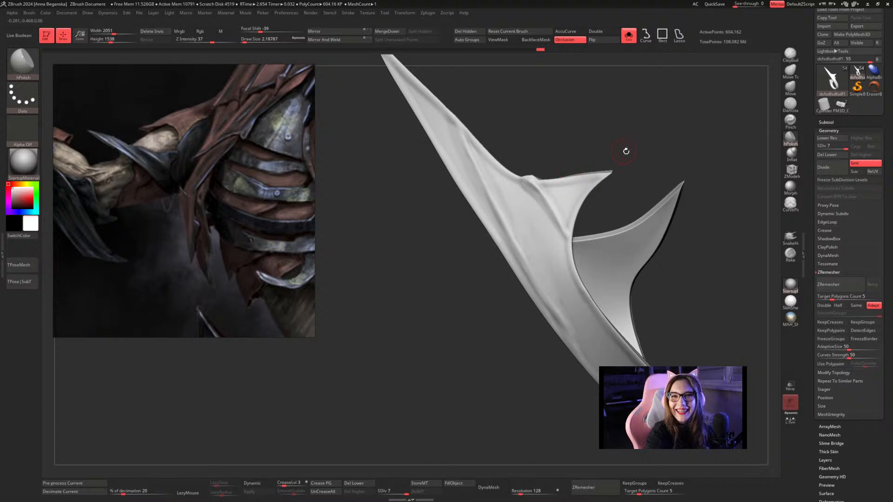
{"action": "left_click_drag", "start_coordinate": [626, 151], "coordinate": [652, 149]}
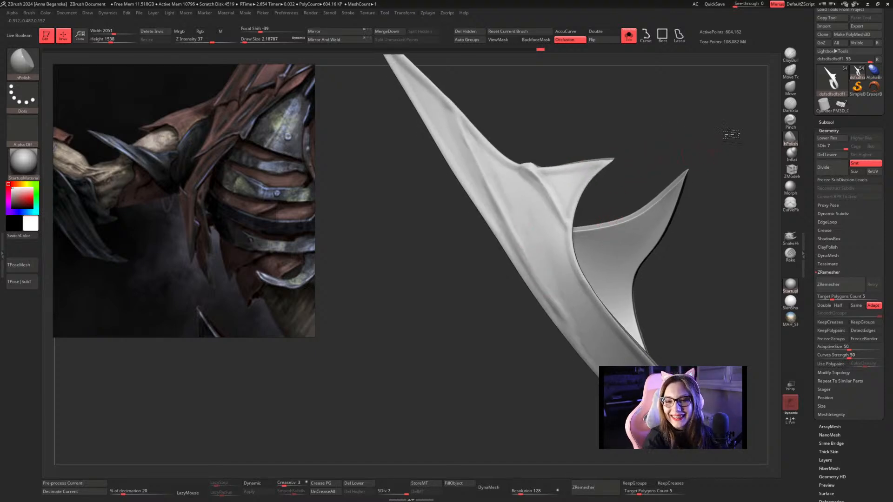
{"action": "left_click_drag", "start_coordinate": [731, 134], "coordinate": [508, 233]}
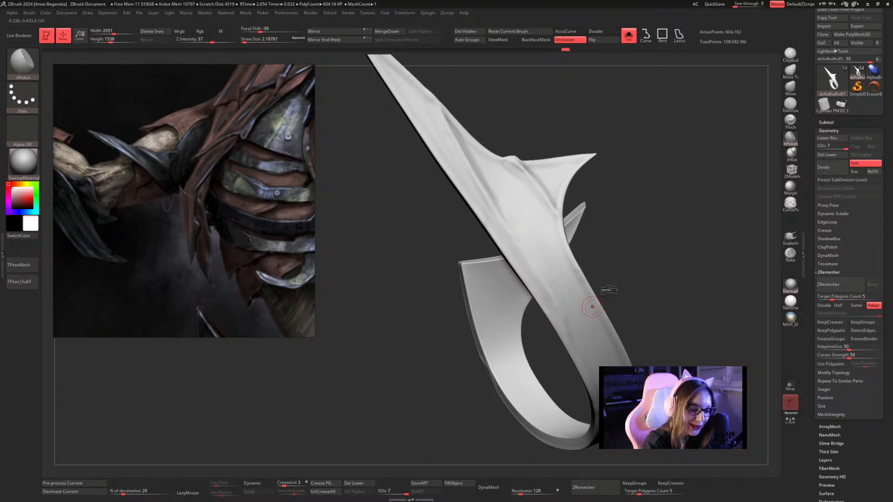
Polish the lower end of the long ridge, where it meets the band, with hPolish at draw size about 2.19.
{"action": "left_click_drag", "start_coordinate": [662, 251], "coordinate": [669, 200]}
{"action": "key", "text": "super"}
{"action": "key", "text": "super"}
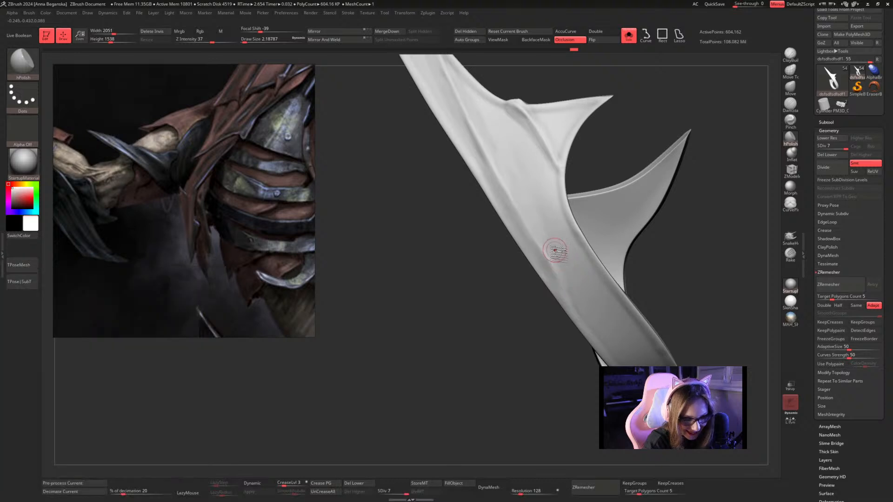
{"action": "mouse_move", "coordinate": [550, 240]}
{"action": "left_mouse_down", "text": "shift"}
{"action": "mouse_move", "coordinate": [561, 276]}
{"action": "mouse_move", "coordinate": [560, 261]}
{"action": "left_mouse_up", "text": "shift"}
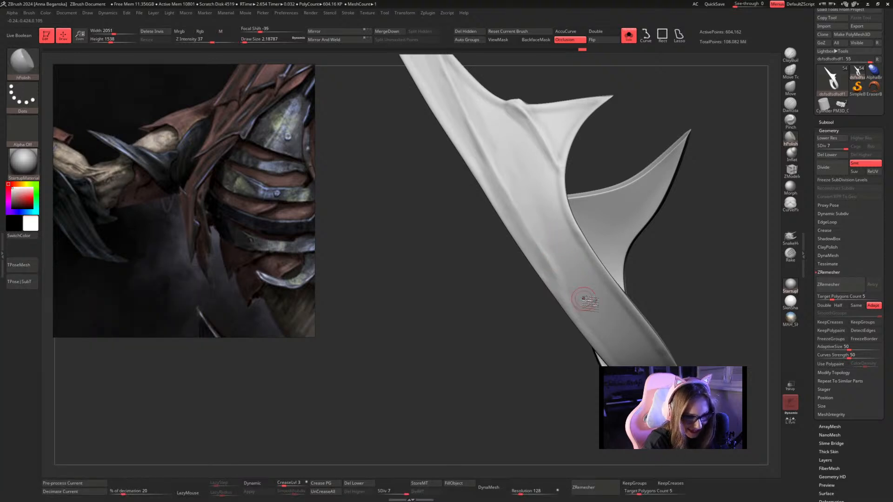
Switch to the Inflat brush at draw size about 1.13 and raise a line from the long spike's edge down to the band.
{"action": "left_click_drag", "start_coordinate": [686, 234], "coordinate": [647, 242], "text": "alt"}
{"action": "key", "text": "space"}
{"action": "left_click", "coordinate": [791, 152]}
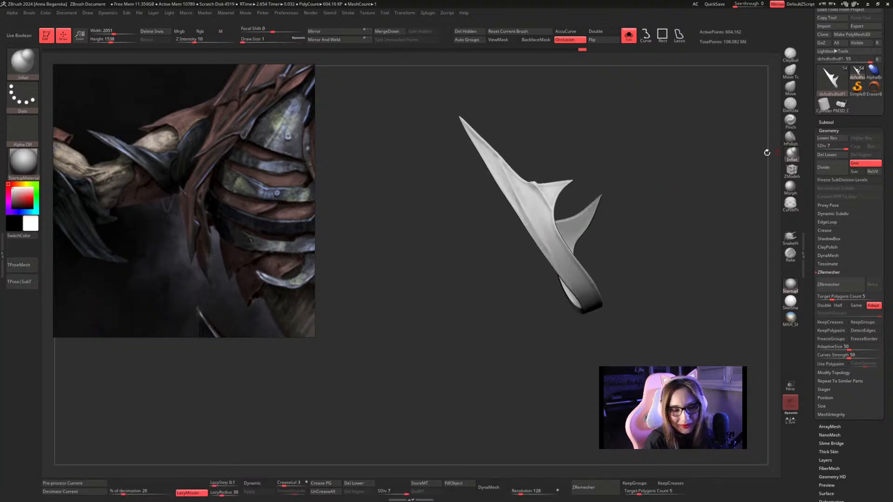
{"action": "mouse_move", "coordinate": [695, 152]}
{"action": "left_mouse_down"}
{"action": "mouse_move", "coordinate": [695, 183]}
{"action": "mouse_move", "coordinate": [700, 162]}
{"action": "mouse_move", "coordinate": [686, 177]}
{"action": "mouse_move", "coordinate": [664, 147]}
{"action": "left_mouse_up"}
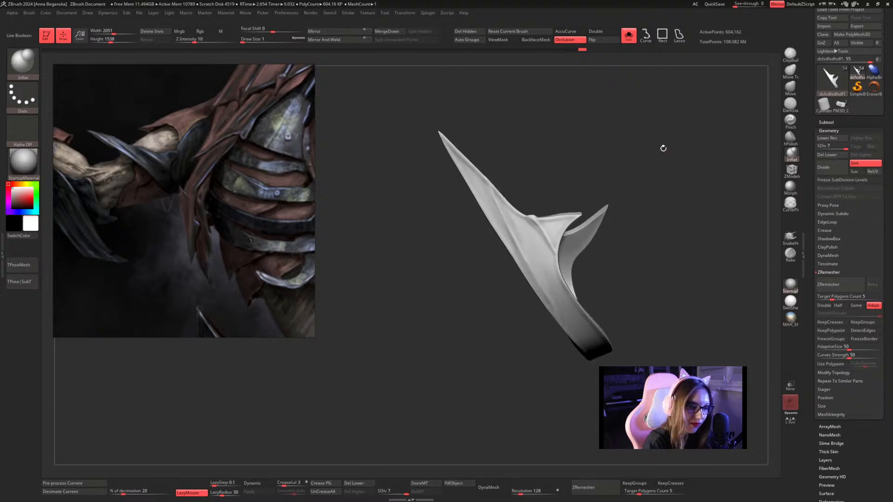
{"action": "mouse_move", "coordinate": [533, 156]}
{"action": "left_mouse_down"}
{"action": "mouse_move", "coordinate": [529, 145]}
{"action": "mouse_move", "coordinate": [540, 159]}
{"action": "left_mouse_up"}
{"action": "mouse_move", "coordinate": [541, 160]}
{"action": "left_mouse_down", "text": "alt"}
{"action": "mouse_move", "coordinate": [519, 154]}
{"action": "mouse_move", "coordinate": [486, 190]}
{"action": "left_mouse_up", "text": "alt"}
{"action": "key", "text": "space"}
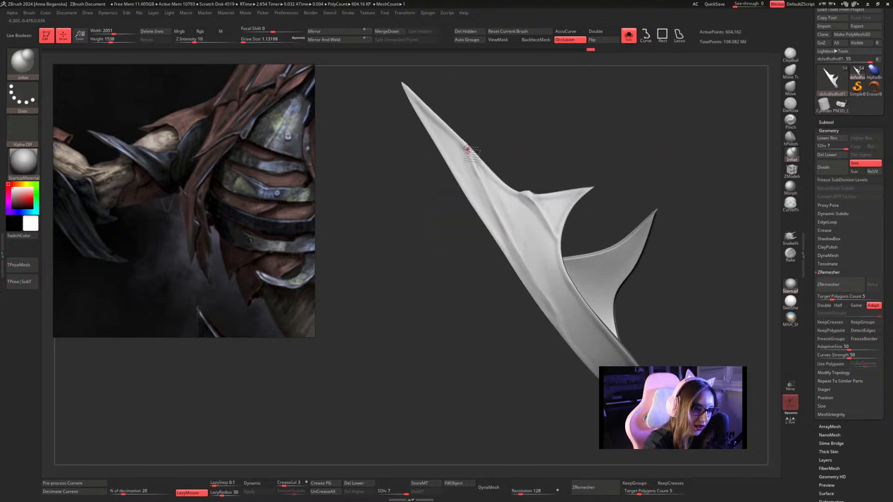
{"action": "mouse_move", "coordinate": [468, 150]}
{"action": "left_mouse_down"}
{"action": "mouse_move", "coordinate": [497, 214]}
{"action": "mouse_move", "coordinate": [575, 334]}
{"action": "left_mouse_up"}
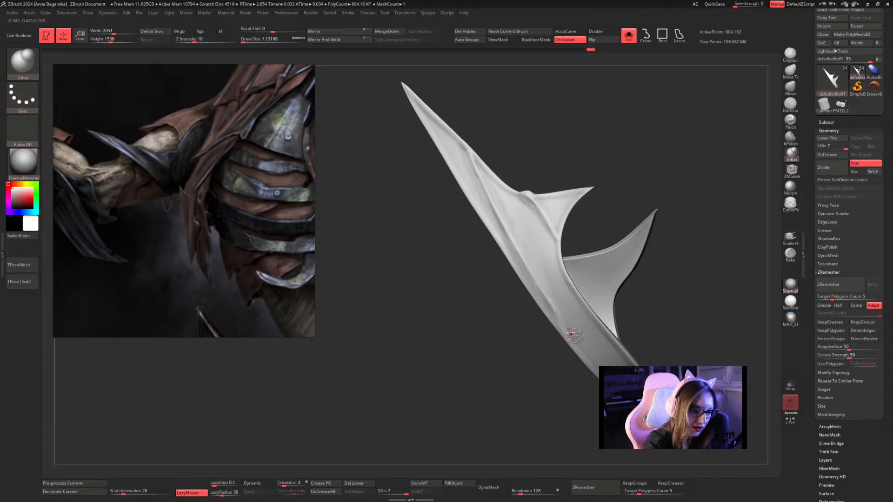
Show the full character to examine the arm guard in context, and isolate the guard again.
{"action": "mouse_move", "coordinate": [642, 170]}
{"action": "left_mouse_down", "text": "alt"}
{"action": "mouse_move", "coordinate": [626, 178]}
{"action": "mouse_move", "coordinate": [634, 171]}
{"action": "mouse_move", "coordinate": [634, 195]}
{"action": "mouse_move", "coordinate": [624, 184]}
{"action": "mouse_move", "coordinate": [617, 211]}
{"action": "mouse_move", "coordinate": [612, 140]}
{"action": "mouse_move", "coordinate": [582, 149]}
{"action": "mouse_move", "coordinate": [600, 153]}
{"action": "left_mouse_up", "text": "alt"}
{"action": "left_click", "coordinate": [629, 42]}
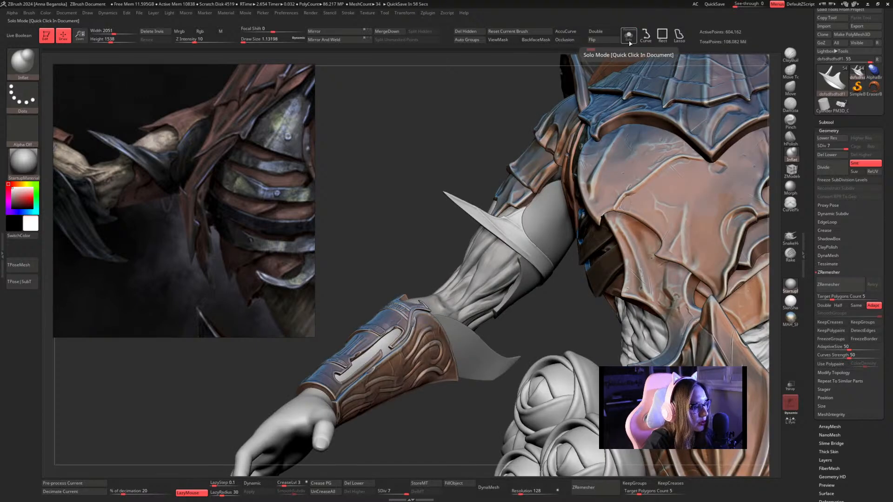
{"action": "left_click", "coordinate": [630, 42]}
Build up the ridge's upper end on the long spike with Inflat strokes at draw sizes about 1.53 and 1.13.
{"action": "mouse_move", "coordinate": [594, 146]}
{"action": "left_mouse_down"}
{"action": "mouse_move", "coordinate": [590, 153]}
{"action": "mouse_move", "coordinate": [576, 129]}
{"action": "mouse_move", "coordinate": [585, 116]}
{"action": "mouse_move", "coordinate": [594, 140]}
{"action": "mouse_move", "coordinate": [591, 127]}
{"action": "mouse_move", "coordinate": [582, 143]}
{"action": "mouse_move", "coordinate": [604, 145]}
{"action": "mouse_move", "coordinate": [594, 130]}
{"action": "mouse_move", "coordinate": [608, 160]}
{"action": "mouse_move", "coordinate": [569, 170]}
{"action": "left_mouse_up"}
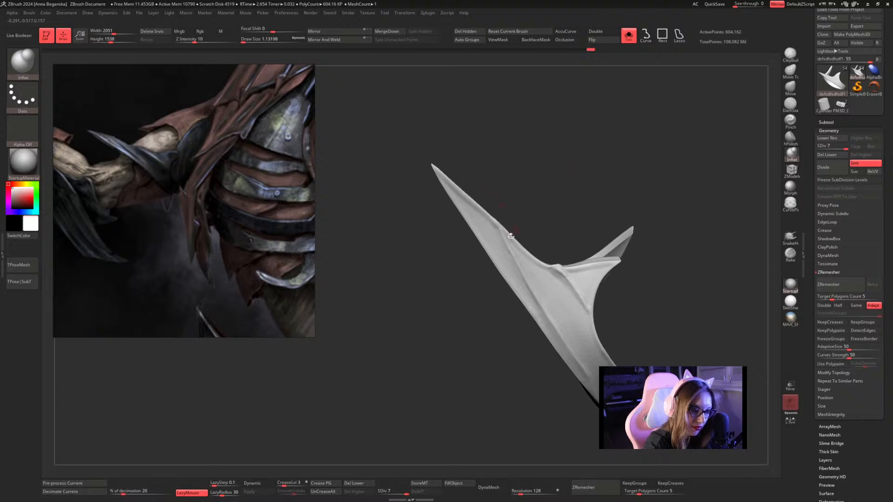
{"action": "key", "text": "space"}
{"action": "left_click_drag", "start_coordinate": [503, 229], "coordinate": [514, 259]}
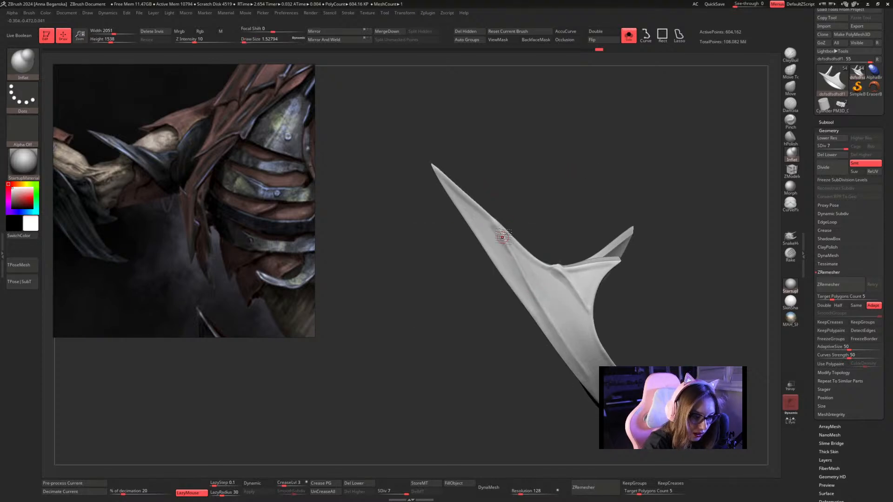
{"action": "left_click_drag", "start_coordinate": [549, 205], "coordinate": [550, 156]}
{"action": "key", "text": "space"}
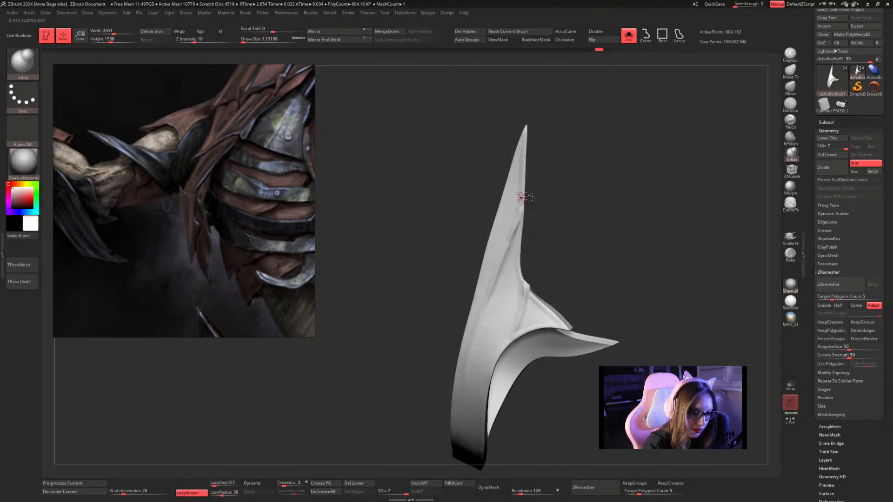
{"action": "left_click_drag", "start_coordinate": [519, 217], "coordinate": [487, 310]}
Set the Inflat draw size to about 1.53 and raise a parallel ridge down the long spike's face onto the band.
{"action": "key", "text": "space"}
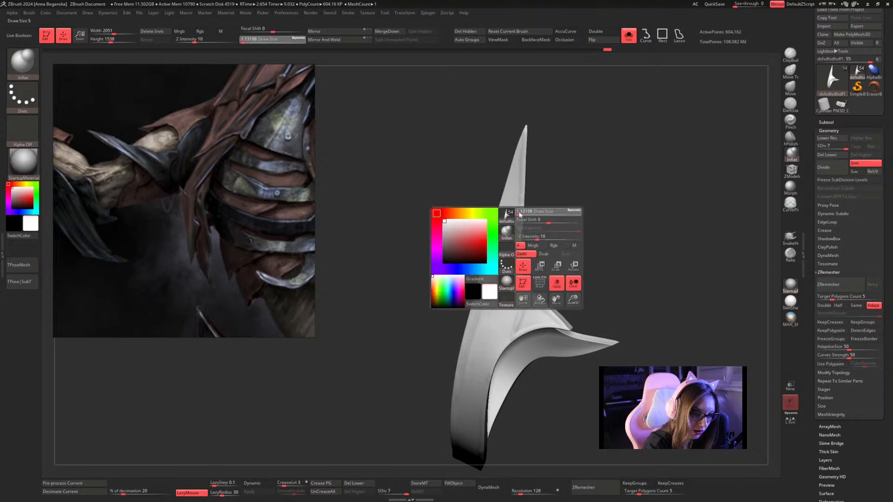
{"action": "mouse_move", "coordinate": [520, 216]}
{"action": "left_mouse_down"}
{"action": "mouse_move", "coordinate": [509, 262]}
{"action": "mouse_move", "coordinate": [483, 305]}
{"action": "mouse_move", "coordinate": [523, 177]}
{"action": "mouse_move", "coordinate": [475, 296]}
{"action": "mouse_move", "coordinate": [505, 211]}
{"action": "left_mouse_up"}
{"action": "key", "text": "space"}
{"action": "key", "text": "space"}
{"action": "mouse_move", "coordinate": [543, 180]}
{"action": "left_mouse_down"}
{"action": "mouse_move", "coordinate": [504, 224]}
{"action": "mouse_move", "coordinate": [478, 316]}
{"action": "left_mouse_up"}
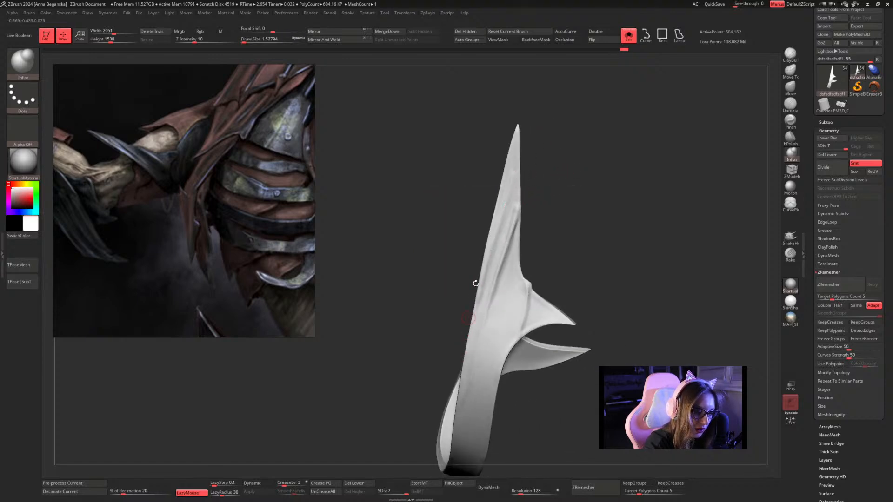
{"action": "mouse_move", "coordinate": [509, 216]}
{"action": "left_mouse_down"}
{"action": "mouse_move", "coordinate": [493, 246]}
{"action": "mouse_move", "coordinate": [470, 375]}
{"action": "left_mouse_up"}
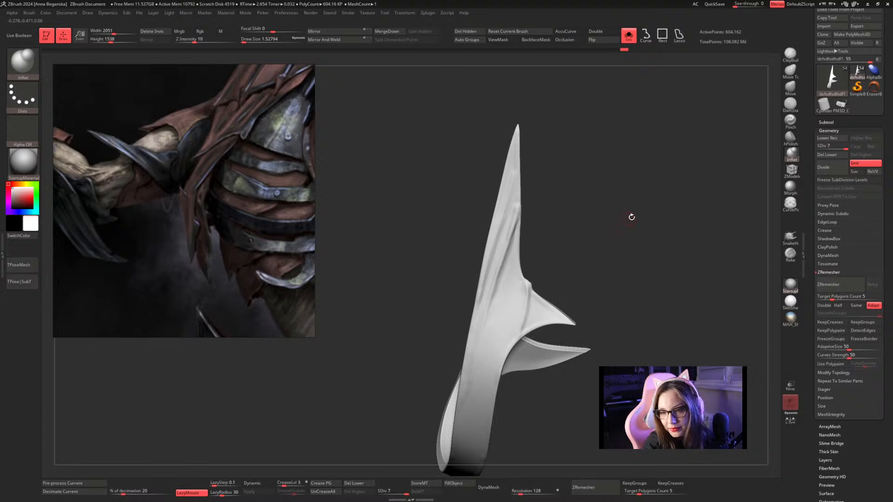
Reinforce the fine ridges on the long spike's upper half with Inflat at draw size about 1.13.
{"action": "left_click_drag", "start_coordinate": [632, 217], "coordinate": [591, 196]}
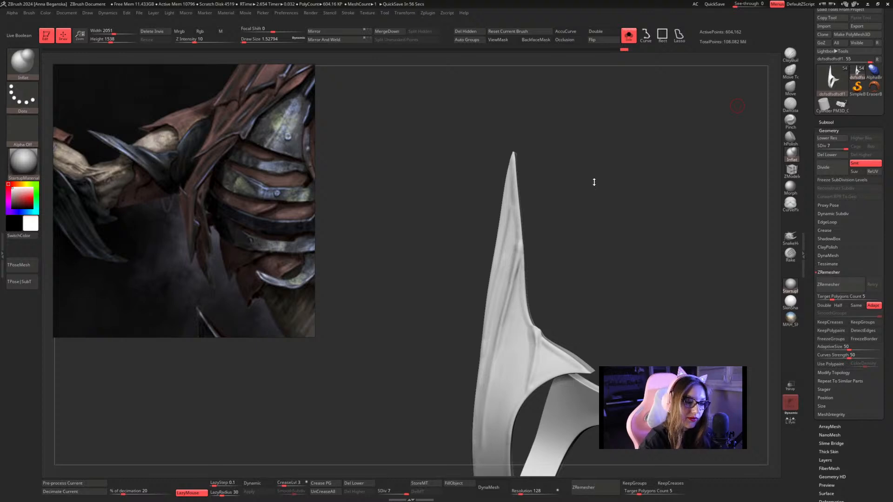
{"action": "right_click_drag", "start_coordinate": [587, 203], "coordinate": [544, 202]}
{"action": "right_click", "coordinate": [582, 201]}
{"action": "right_click", "coordinate": [547, 204]}
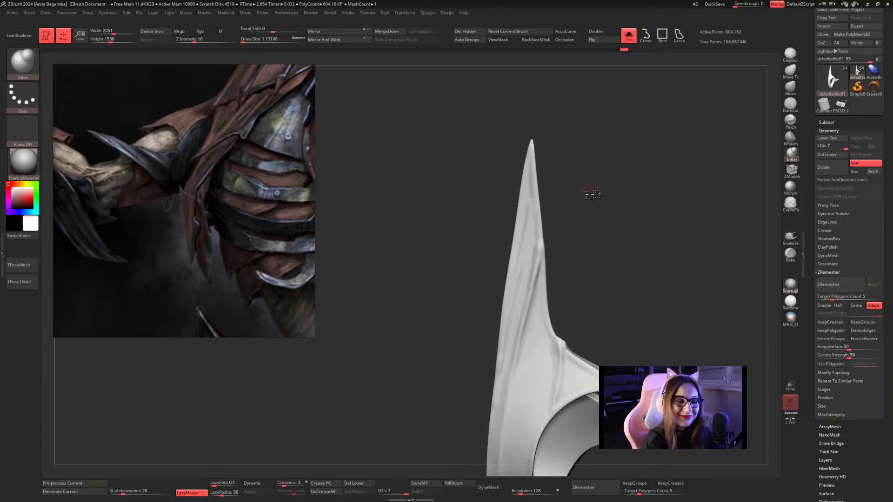
{"action": "right_click_drag", "start_coordinate": [588, 193], "coordinate": [543, 286]}
{"action": "mouse_move", "coordinate": [560, 238]}
{"action": "right_mouse_down", "text": "alt"}
{"action": "mouse_move", "coordinate": [550, 250]}
{"action": "mouse_move", "coordinate": [559, 279]}
{"action": "mouse_move", "coordinate": [517, 269]}
{"action": "right_mouse_up", "text": "alt"}
Set the Inflat draw size to about 1.53 and extend the ridge to the long spike's tip.
{"action": "key", "text": "space"}
{"action": "left_click_drag", "start_coordinate": [512, 256], "coordinate": [511, 257]}
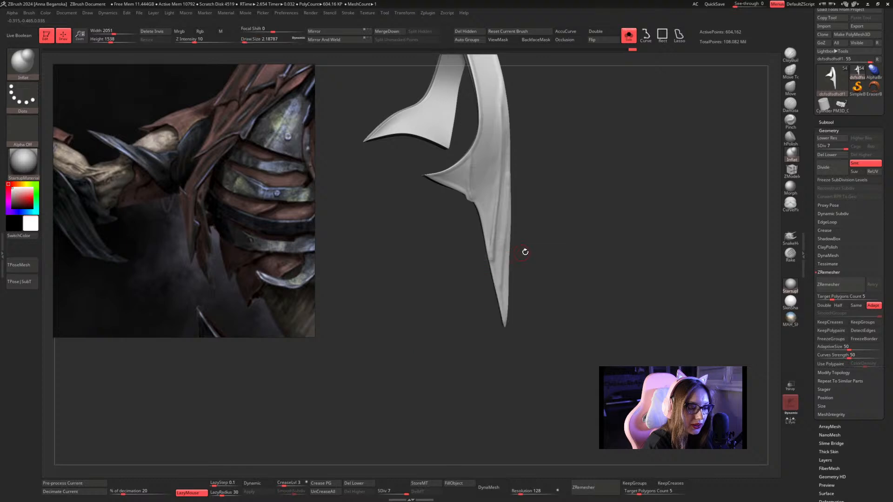
{"action": "mouse_move", "coordinate": [527, 237]}
{"action": "right_mouse_down"}
{"action": "mouse_move", "coordinate": [541, 280]}
{"action": "mouse_move", "coordinate": [528, 262]}
{"action": "right_mouse_up"}
{"action": "key", "text": "space"}
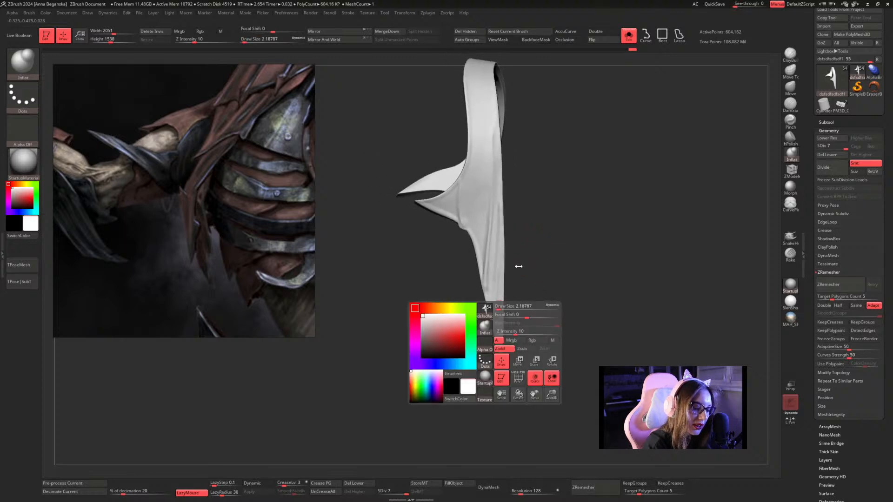
{"action": "key", "text": "space"}
{"action": "left_click_drag", "start_coordinate": [536, 254], "coordinate": [531, 251]}
{"action": "left_click_drag", "start_coordinate": [496, 304], "coordinate": [499, 335]}
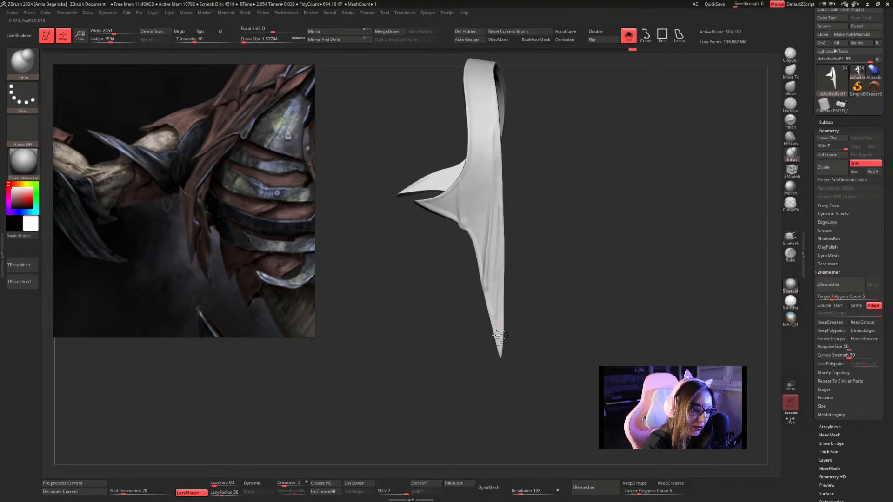
Inflate the long spike's outer edge from the band to the tip at draw size about 1.53.
{"action": "mouse_move", "coordinate": [572, 242]}
{"action": "right_mouse_down", "text": "ctrl"}
{"action": "mouse_move", "coordinate": [565, 228]}
{"action": "mouse_move", "coordinate": [571, 255]}
{"action": "mouse_move", "coordinate": [546, 214]}
{"action": "right_mouse_up", "text": "ctrl"}
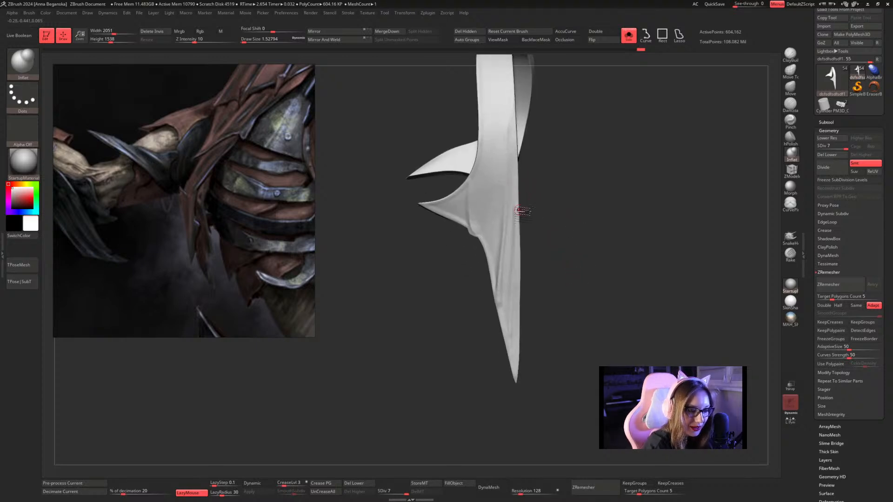
{"action": "left_click_drag", "start_coordinate": [516, 192], "coordinate": [510, 363]}
{"action": "right_click_drag", "start_coordinate": [559, 284], "coordinate": [568, 242]}
{"action": "left_click_drag", "start_coordinate": [523, 238], "coordinate": [525, 343]}
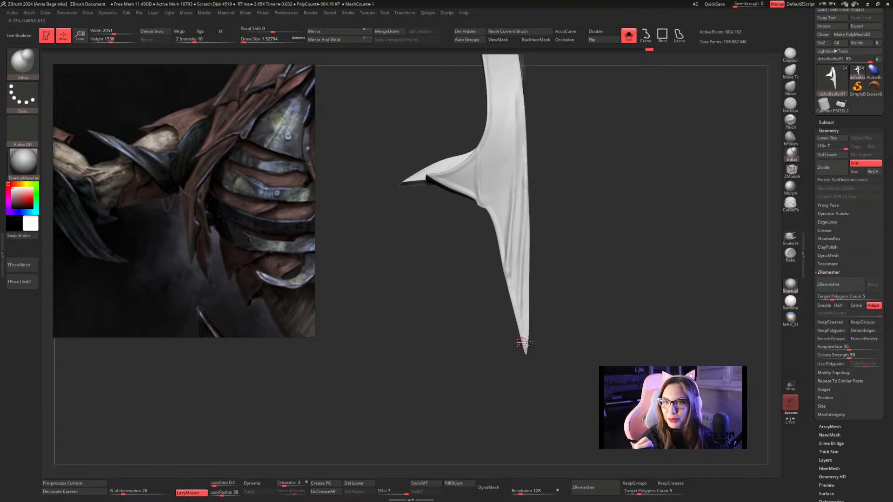
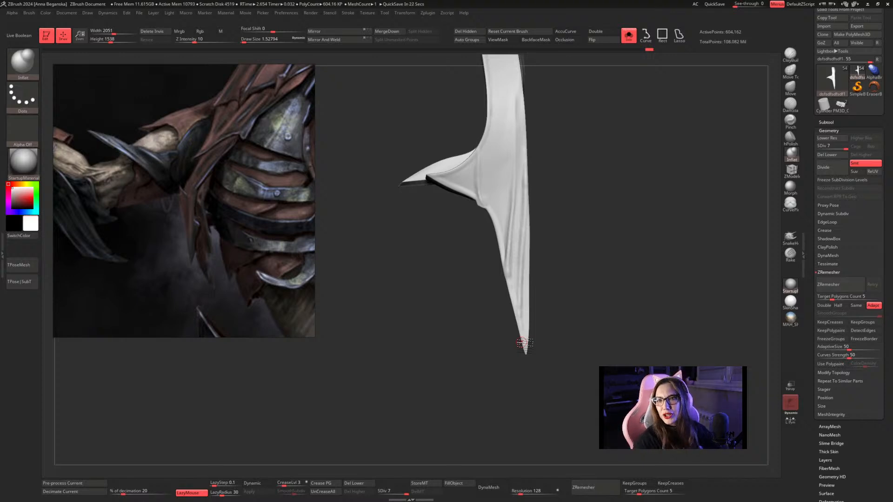
Set the Inflat draw size to about 1.30 and raise long fine ridges down the long spike's outer side onto the band.
{"action": "left_click_drag", "start_coordinate": [583, 196], "coordinate": [600, 183]}
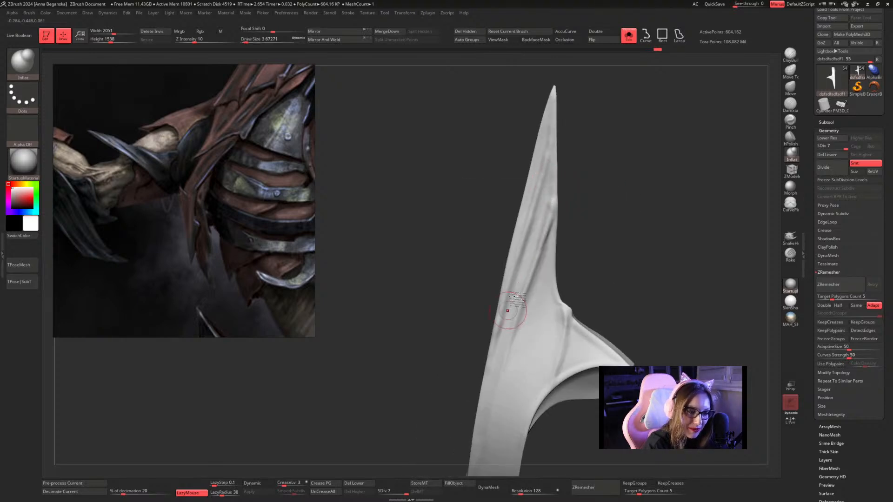
{"action": "key", "text": "space"}
{"action": "mouse_move", "coordinate": [614, 183]}
{"action": "left_mouse_down"}
{"action": "mouse_move", "coordinate": [600, 149]}
{"action": "mouse_move", "coordinate": [584, 159]}
{"action": "left_mouse_up"}
{"action": "key", "text": "space"}
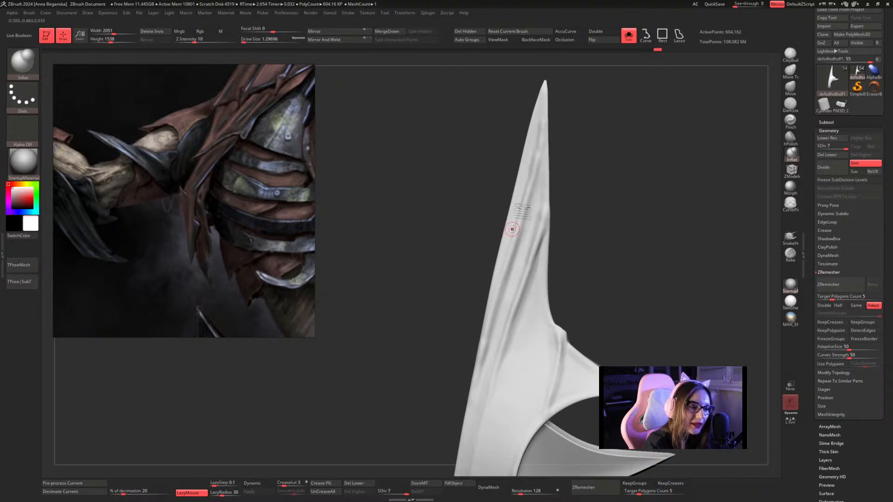
{"action": "left_click_drag", "start_coordinate": [512, 230], "coordinate": [497, 281]}
{"action": "left_click_drag", "start_coordinate": [598, 207], "coordinate": [603, 149], "text": "alt"}
{"action": "left_click_drag", "start_coordinate": [519, 265], "coordinate": [482, 431]}
{"action": "left_click_drag", "start_coordinate": [597, 242], "coordinate": [586, 218]}
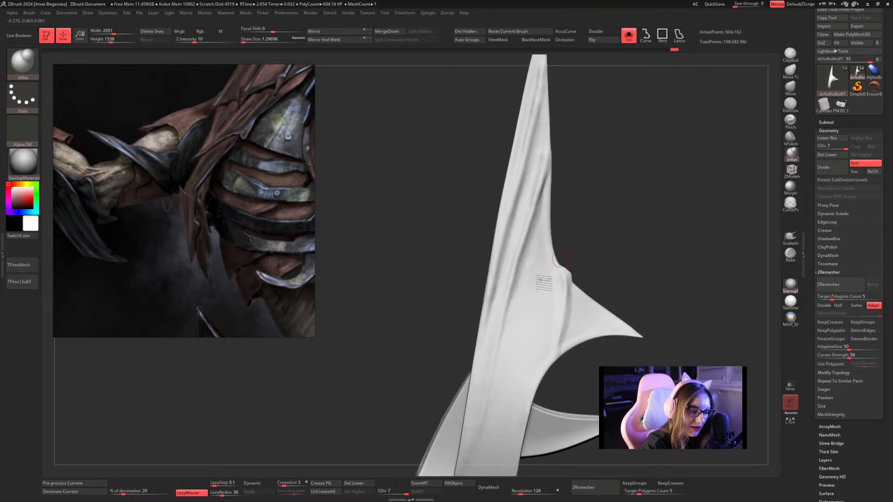
{"action": "left_click_drag", "start_coordinate": [494, 286], "coordinate": [469, 458]}
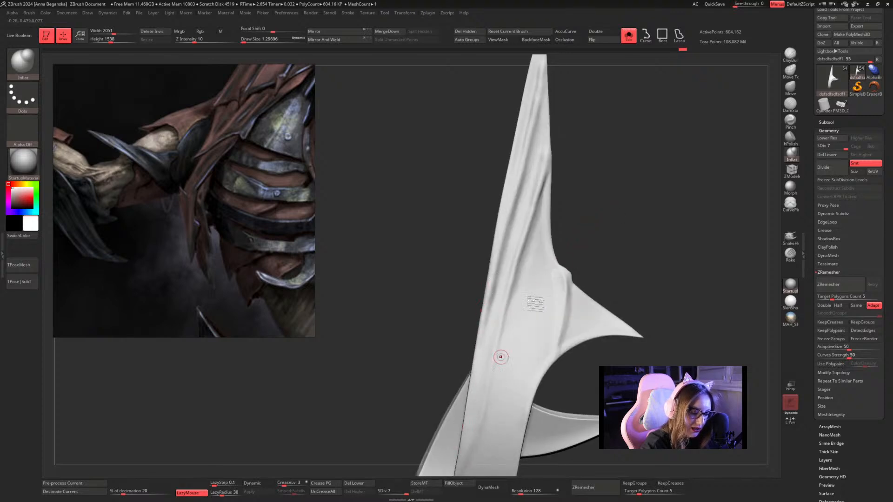
Set the draw size to about 1.82 and smooth the ridge transitions midway along the long spike.
{"action": "mouse_move", "coordinate": [633, 214]}
{"action": "left_mouse_down", "text": "alt"}
{"action": "mouse_move", "coordinate": [578, 151]}
{"action": "mouse_move", "coordinate": [640, 232]}
{"action": "mouse_move", "coordinate": [634, 245]}
{"action": "mouse_move", "coordinate": [642, 155]}
{"action": "mouse_move", "coordinate": [672, 213]}
{"action": "mouse_move", "coordinate": [651, 219]}
{"action": "mouse_move", "coordinate": [630, 195]}
{"action": "mouse_move", "coordinate": [537, 230]}
{"action": "mouse_move", "coordinate": [494, 314]}
{"action": "left_mouse_up", "text": "alt"}
{"action": "key", "text": "space"}
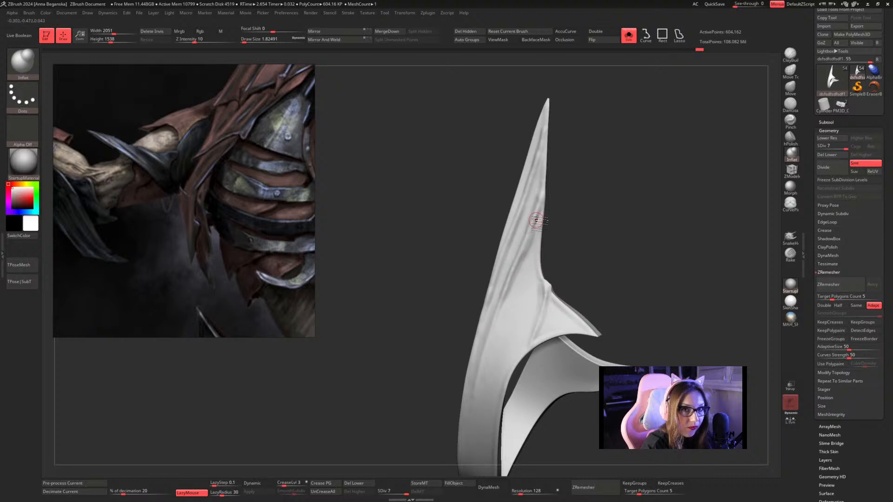
{"action": "key", "text": "shift"}
{"action": "left_click_drag", "start_coordinate": [516, 281], "coordinate": [533, 237], "text": "shift"}
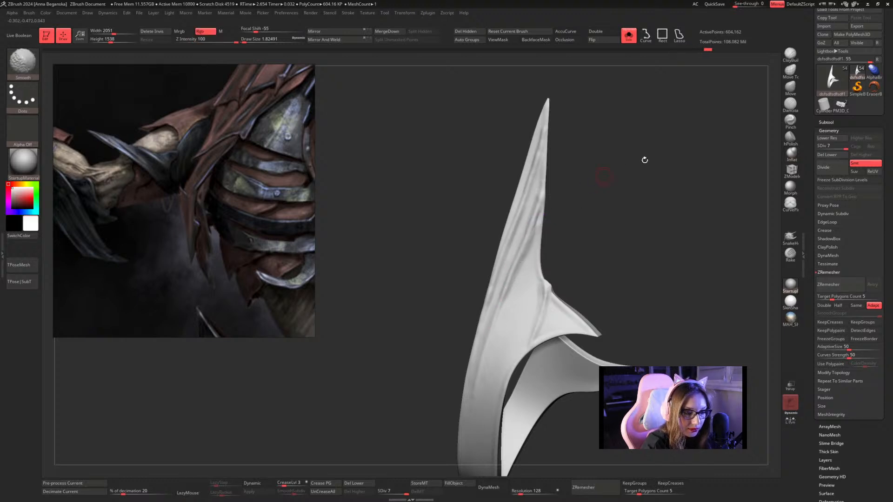
Soften the long spike's ridges toward the band with the Smooth and hPolish brushes at draw size about 1.82.
{"action": "left_click", "coordinate": [790, 139]}
{"action": "key", "text": "shift"}
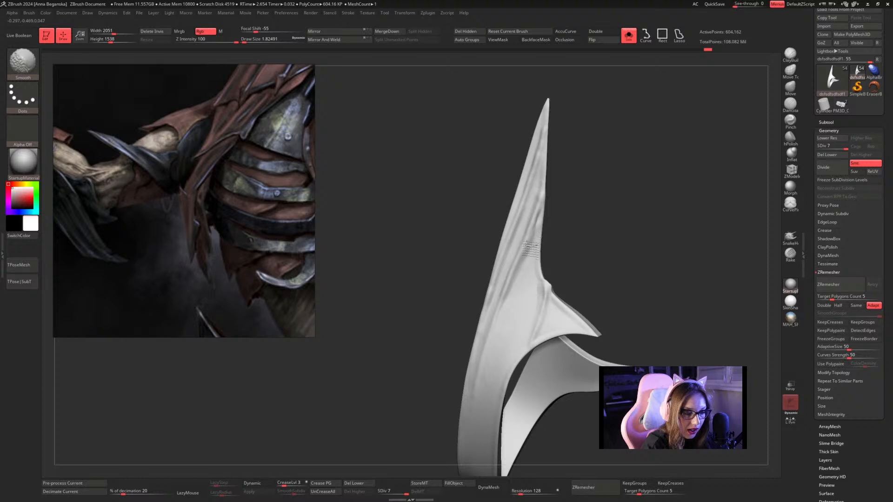
{"action": "mouse_move", "coordinate": [535, 241]}
{"action": "left_mouse_down"}
{"action": "mouse_move", "coordinate": [521, 272]}
{"action": "mouse_move", "coordinate": [537, 234]}
{"action": "mouse_move", "coordinate": [576, 217]}
{"action": "mouse_move", "coordinate": [595, 229]}
{"action": "left_mouse_up"}
{"action": "key", "text": "shift"}
{"action": "key", "text": "shift"}
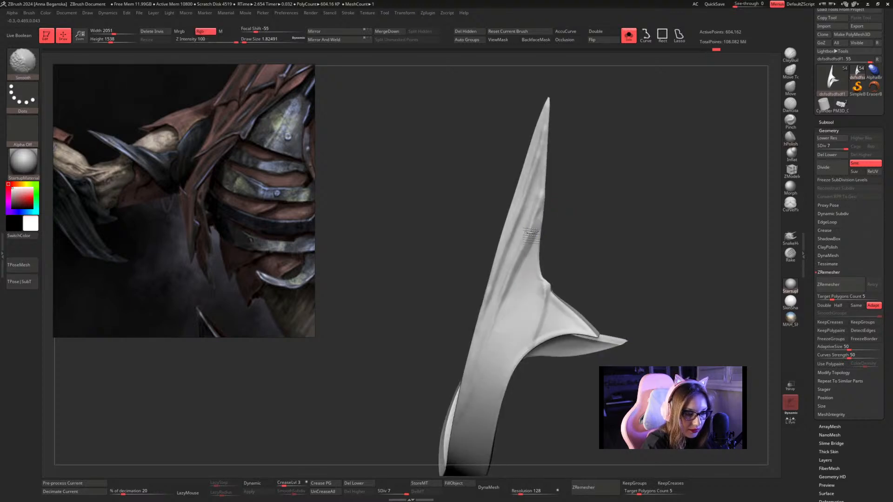
{"action": "left_click_drag", "start_coordinate": [516, 271], "coordinate": [507, 302], "text": "shift"}
{"action": "left_click_drag", "start_coordinate": [565, 222], "coordinate": [554, 233]}
{"action": "left_click_drag", "start_coordinate": [512, 284], "coordinate": [507, 325]}
{"action": "left_click_drag", "start_coordinate": [568, 240], "coordinate": [619, 229]}
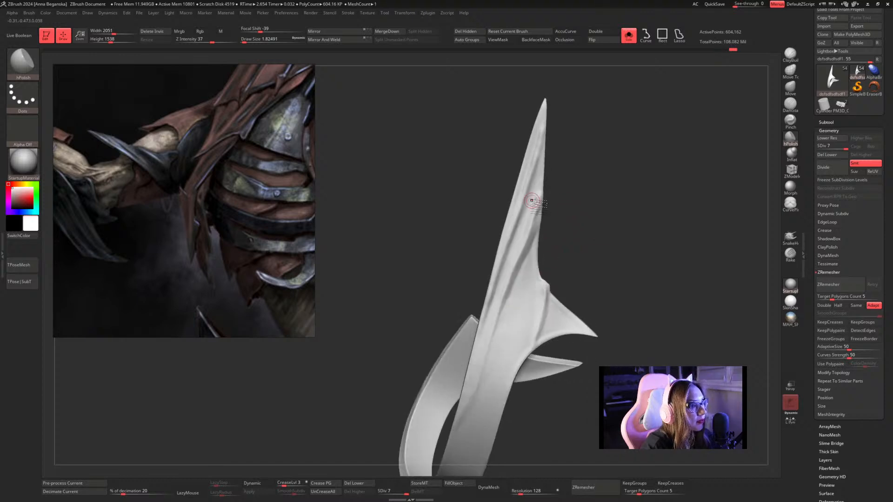
Flatten the ridge crests along the long spike's face with hPolish and blend them with Smooth.
{"action": "left_click_drag", "start_coordinate": [535, 221], "coordinate": [532, 251]}
{"action": "left_click_drag", "start_coordinate": [509, 284], "coordinate": [505, 298]}
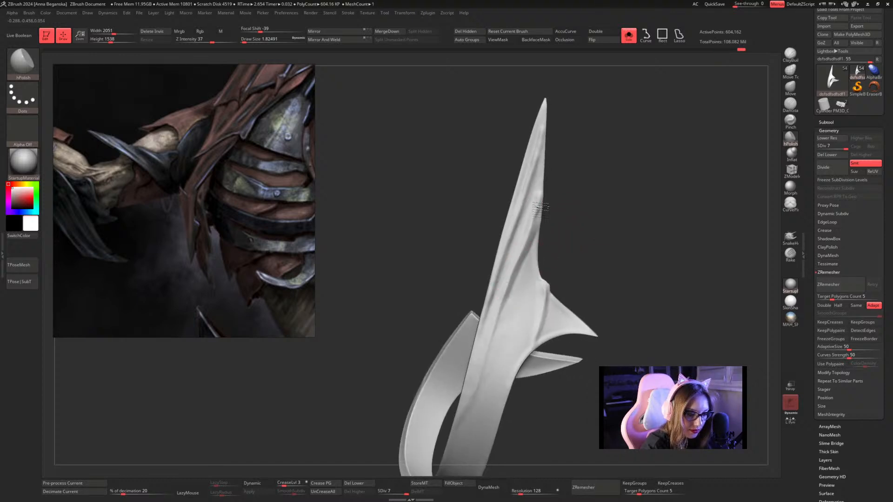
{"action": "left_click_drag", "start_coordinate": [539, 208], "coordinate": [529, 232]}
{"action": "mouse_move", "coordinate": [572, 189]}
{"action": "left_mouse_down"}
{"action": "mouse_move", "coordinate": [549, 194]}
{"action": "mouse_move", "coordinate": [556, 204]}
{"action": "mouse_move", "coordinate": [535, 210]}
{"action": "mouse_move", "coordinate": [528, 227]}
{"action": "left_mouse_up"}
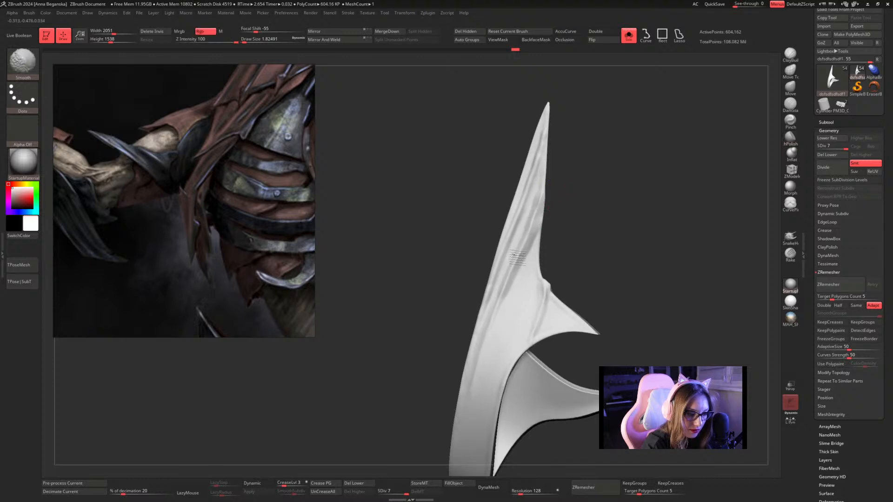
{"action": "mouse_move", "coordinate": [517, 273]}
{"action": "left_mouse_down", "text": "shift"}
{"action": "mouse_move", "coordinate": [497, 279]}
{"action": "mouse_move", "coordinate": [499, 267]}
{"action": "mouse_move", "coordinate": [482, 303]}
{"action": "left_mouse_up", "text": "shift"}
{"action": "mouse_move", "coordinate": [622, 200]}
{"action": "left_mouse_down"}
{"action": "mouse_move", "coordinate": [594, 221]}
{"action": "mouse_move", "coordinate": [602, 190]}
{"action": "left_mouse_up"}
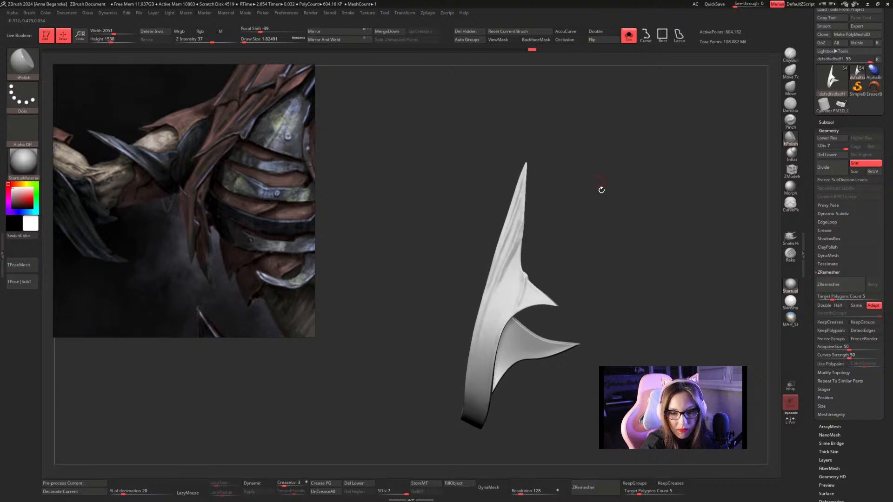
Switch to Inflat at draw size about 1.53 and raise a ridge from the blunt flared end's edge down onto the band.
{"action": "mouse_move", "coordinate": [604, 231]}
{"action": "left_mouse_down"}
{"action": "mouse_move", "coordinate": [612, 187]}
{"action": "mouse_move", "coordinate": [687, 171]}
{"action": "left_mouse_up"}
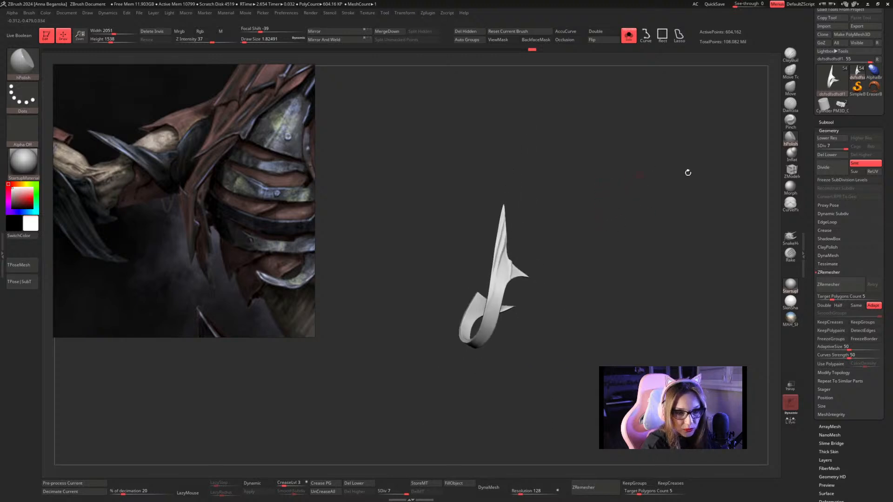
{"action": "left_click", "coordinate": [791, 154]}
{"action": "mouse_move", "coordinate": [607, 236]}
{"action": "left_mouse_down"}
{"action": "mouse_move", "coordinate": [650, 167]}
{"action": "mouse_move", "coordinate": [670, 177]}
{"action": "mouse_move", "coordinate": [680, 127]}
{"action": "mouse_move", "coordinate": [650, 162]}
{"action": "mouse_move", "coordinate": [650, 197]}
{"action": "mouse_move", "coordinate": [644, 171]}
{"action": "mouse_move", "coordinate": [641, 204]}
{"action": "mouse_move", "coordinate": [598, 215]}
{"action": "mouse_move", "coordinate": [576, 233]}
{"action": "mouse_move", "coordinate": [489, 229]}
{"action": "mouse_move", "coordinate": [514, 248]}
{"action": "mouse_move", "coordinate": [544, 232]}
{"action": "mouse_move", "coordinate": [545, 244]}
{"action": "left_mouse_up"}
{"action": "key", "text": "space"}
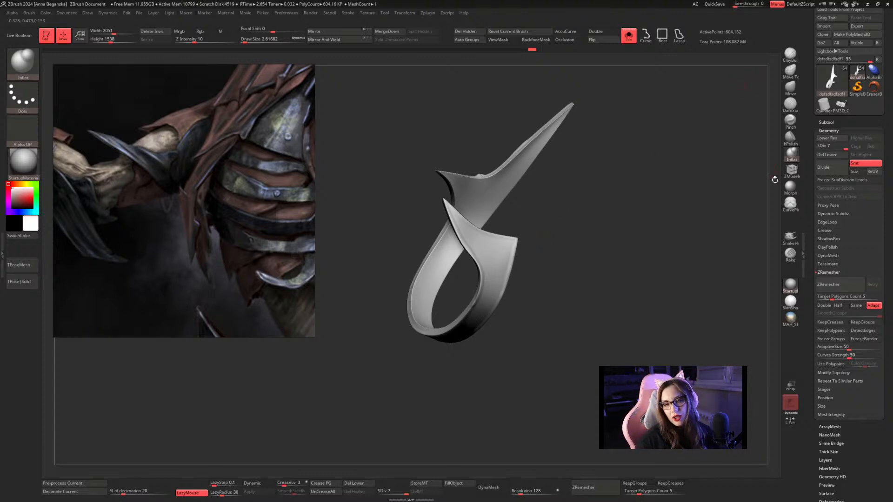
{"action": "mouse_move", "coordinate": [845, 87]}
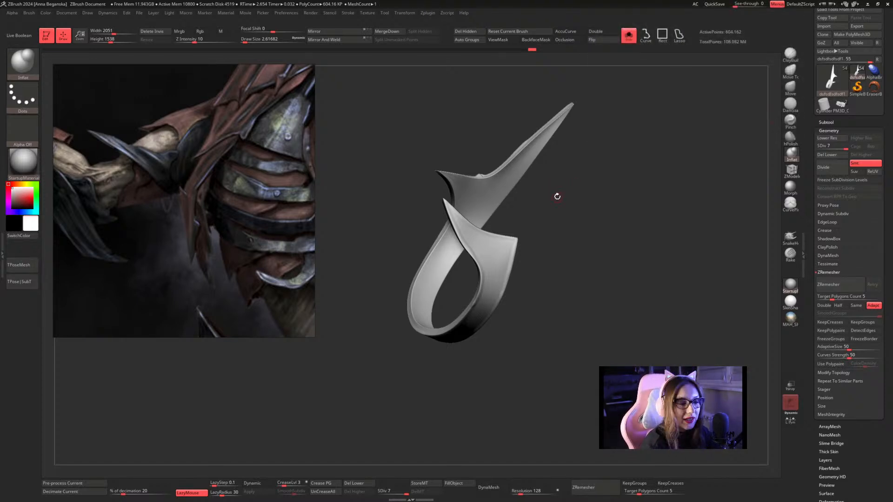
{"action": "mouse_move", "coordinate": [564, 199]}
{"action": "left_mouse_down"}
{"action": "mouse_move", "coordinate": [588, 219]}
{"action": "mouse_move", "coordinate": [521, 223]}
{"action": "left_mouse_up"}
{"action": "key", "text": "space"}
{"action": "key", "text": "space"}
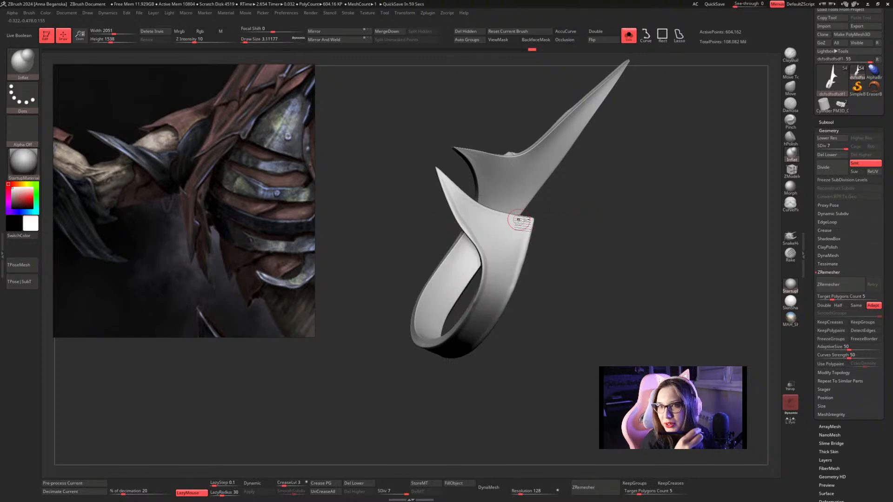
{"action": "left_click_drag", "start_coordinate": [620, 197], "coordinate": [606, 211]}
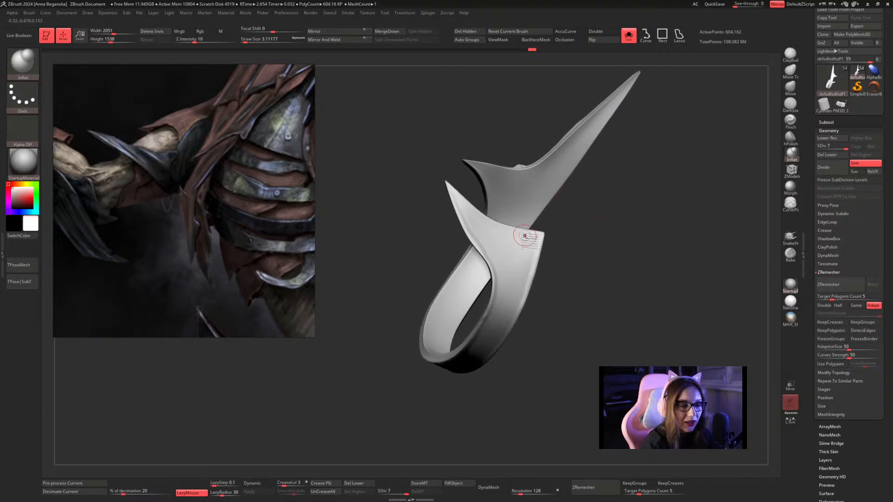
{"action": "key", "text": "space"}
{"action": "left_click_drag", "start_coordinate": [525, 239], "coordinate": [524, 239]}
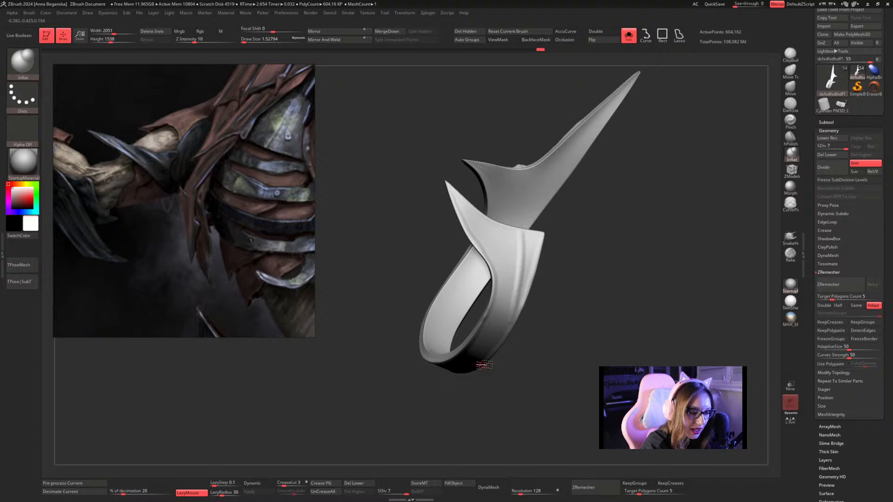
{"action": "mouse_move", "coordinate": [592, 250]}
{"action": "left_mouse_down"}
{"action": "mouse_move", "coordinate": [571, 287]}
{"action": "mouse_move", "coordinate": [565, 281]}
{"action": "left_mouse_up"}
{"action": "left_click_drag", "start_coordinate": [525, 237], "coordinate": [492, 365]}
{"action": "mouse_move", "coordinate": [540, 316]}
{"action": "left_mouse_down"}
{"action": "mouse_move", "coordinate": [573, 294]}
{"action": "mouse_move", "coordinate": [538, 250]}
{"action": "left_mouse_up"}
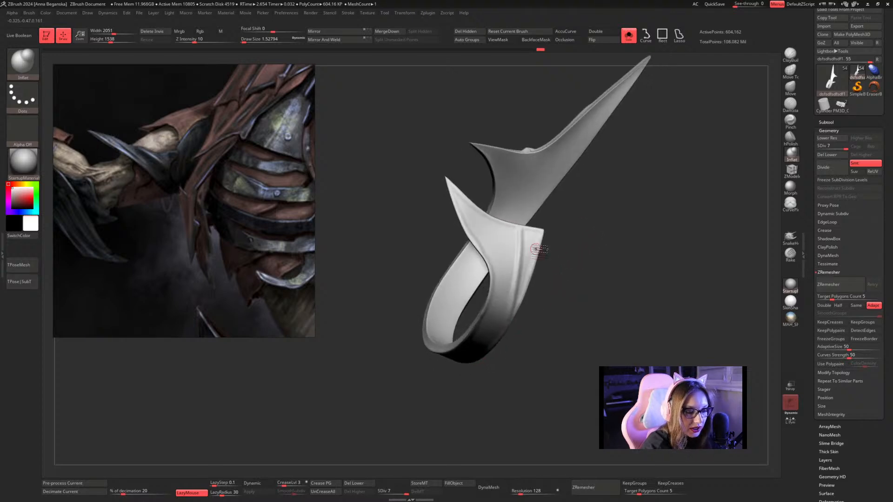
Set the Inflat draw size to about 1.82 and build up the ridge near the flared end's upper edge.
{"action": "key", "text": "space"}
{"action": "left_click", "coordinate": [514, 231]}
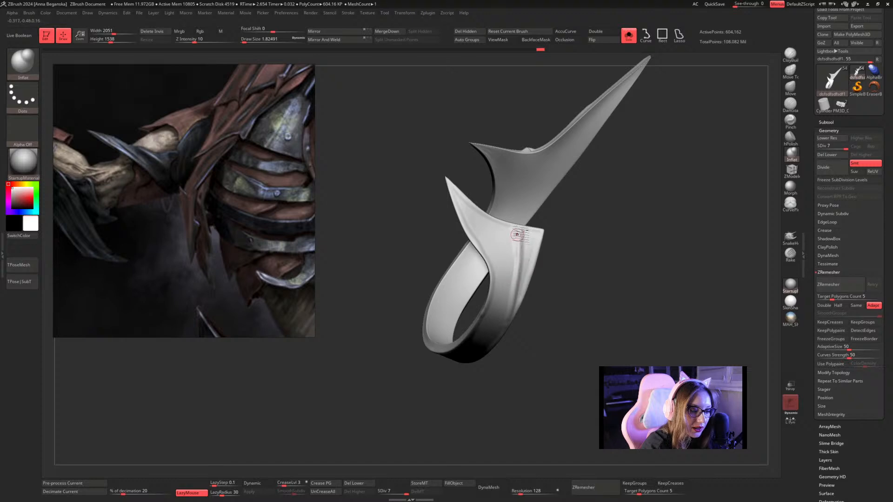
{"action": "mouse_move", "coordinate": [515, 232]}
{"action": "left_mouse_down"}
{"action": "mouse_move", "coordinate": [516, 300]}
{"action": "mouse_move", "coordinate": [537, 300]}
{"action": "left_mouse_up"}
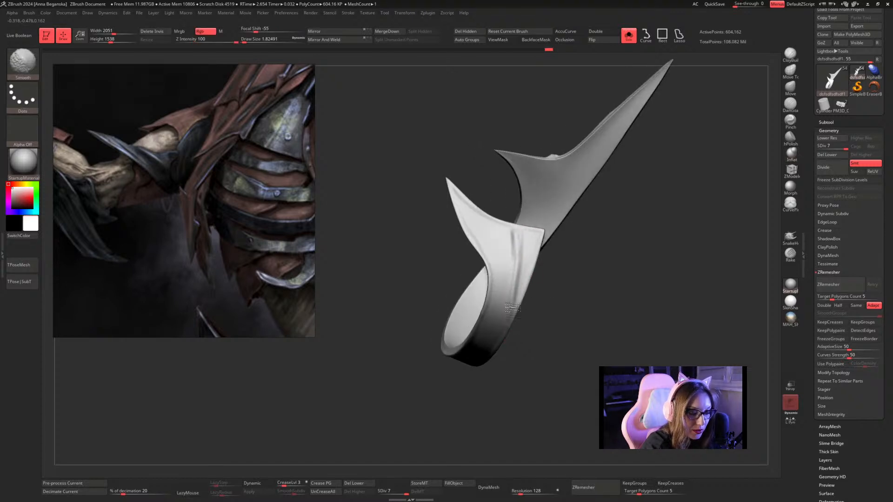
Flatten the flared end's new ridges into crisper planes with hPolish at draw size about 1.82.
{"action": "left_click", "coordinate": [790, 138]}
{"action": "mouse_move", "coordinate": [644, 201]}
{"action": "left_mouse_down"}
{"action": "mouse_move", "coordinate": [527, 223]}
{"action": "mouse_move", "coordinate": [522, 296]}
{"action": "mouse_move", "coordinate": [531, 246]}
{"action": "mouse_move", "coordinate": [514, 206]}
{"action": "left_mouse_up"}
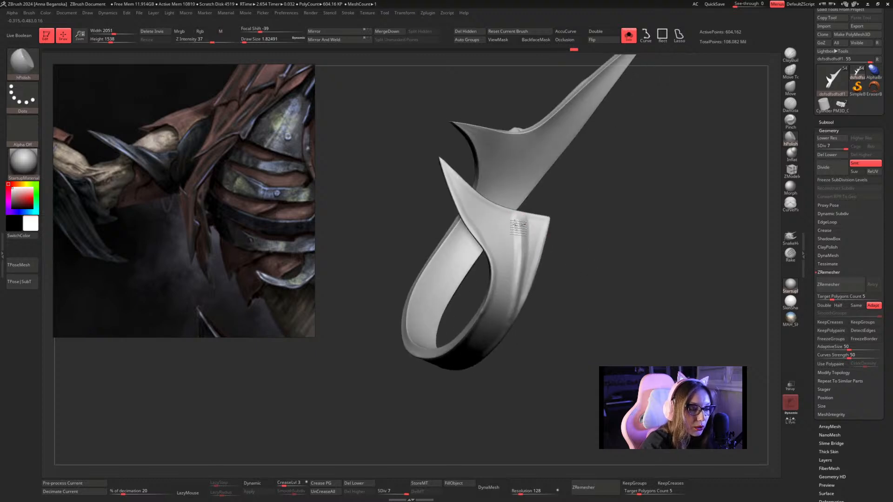
{"action": "mouse_move", "coordinate": [521, 251]}
{"action": "left_mouse_down"}
{"action": "mouse_move", "coordinate": [517, 296]}
{"action": "mouse_move", "coordinate": [574, 303]}
{"action": "mouse_move", "coordinate": [558, 325]}
{"action": "mouse_move", "coordinate": [554, 302]}
{"action": "mouse_move", "coordinate": [598, 273]}
{"action": "mouse_move", "coordinate": [606, 290]}
{"action": "left_mouse_up"}
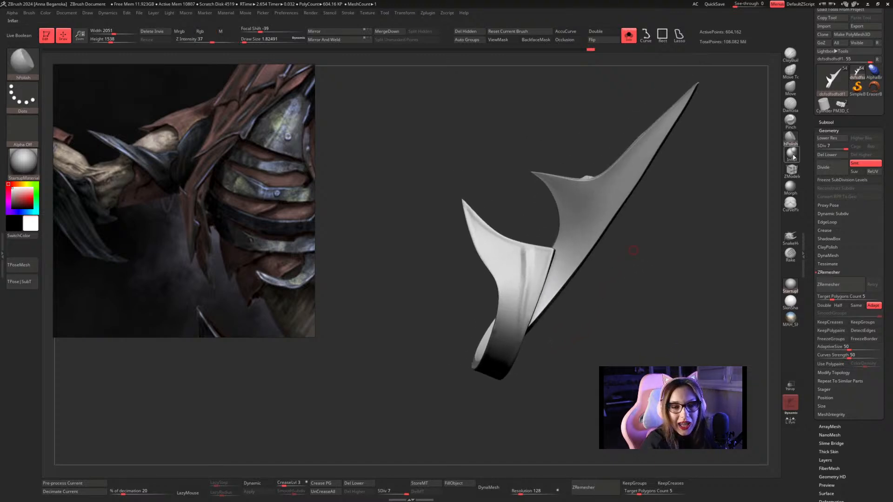
Reinforce the upper part of the flared end's ridge with Inflat at draw size about 1.82.
{"action": "left_click", "coordinate": [791, 154]}
{"action": "left_click_drag", "start_coordinate": [761, 187], "coordinate": [656, 169]}
{"action": "left_click_drag", "start_coordinate": [523, 256], "coordinate": [526, 281], "text": "shift"}
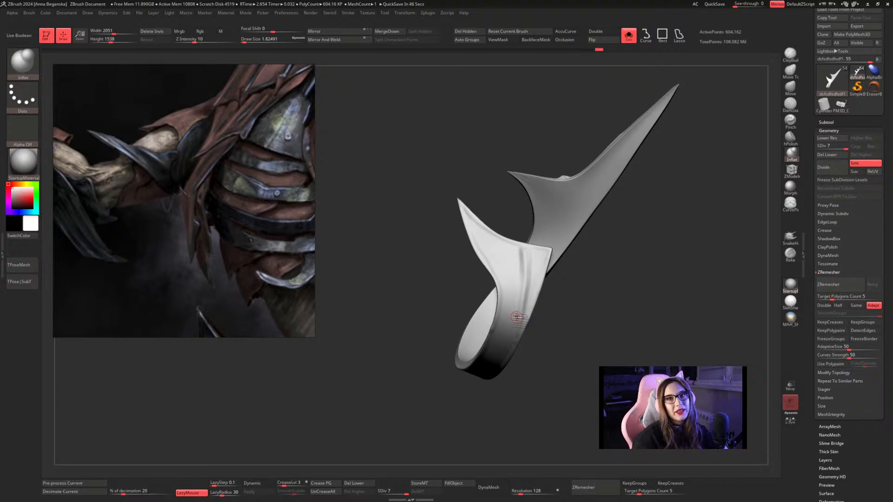
Set the Inflat draw size to about 1.53 and raise a thin ridge from the flared end's edge diagonally across the band.
{"action": "mouse_move", "coordinate": [601, 266]}
{"action": "left_mouse_down", "text": "alt"}
{"action": "mouse_move", "coordinate": [598, 242]}
{"action": "mouse_move", "coordinate": [595, 250]}
{"action": "left_mouse_up", "text": "alt"}
{"action": "key", "text": "space"}
{"action": "mouse_move", "coordinate": [506, 208]}
{"action": "left_mouse_down"}
{"action": "mouse_move", "coordinate": [512, 300]}
{"action": "mouse_move", "coordinate": [500, 360]}
{"action": "left_mouse_up"}
{"action": "left_click_drag", "start_coordinate": [584, 282], "coordinate": [568, 259]}
{"action": "key", "text": "ctrl+z"}
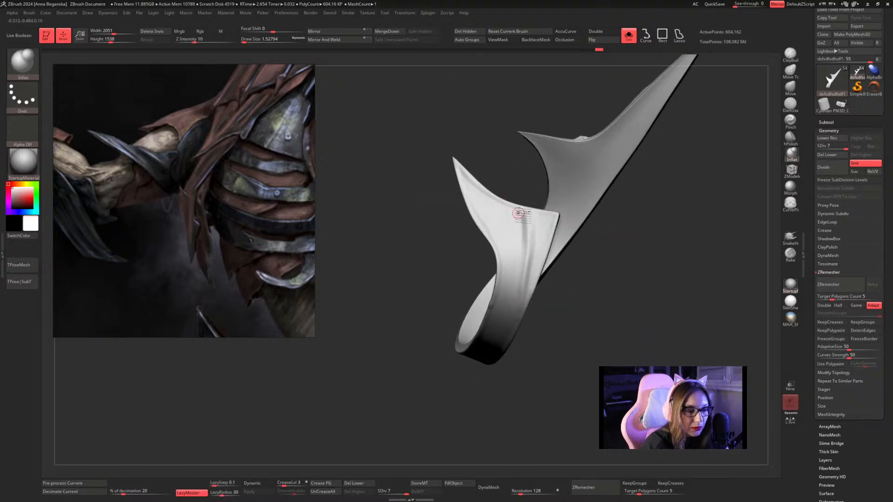
{"action": "left_click_drag", "start_coordinate": [521, 212], "coordinate": [479, 345]}
{"action": "mouse_move", "coordinate": [523, 217]}
{"action": "left_mouse_down"}
{"action": "mouse_move", "coordinate": [505, 293]}
{"action": "mouse_move", "coordinate": [482, 341]}
{"action": "mouse_move", "coordinate": [554, 309]}
{"action": "mouse_move", "coordinate": [516, 263]}
{"action": "mouse_move", "coordinate": [475, 358]}
{"action": "left_mouse_up"}
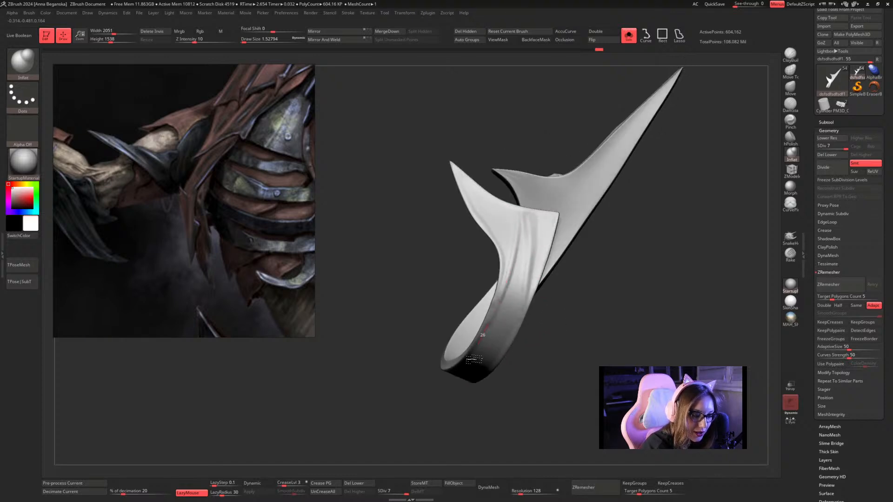
{"action": "mouse_move", "coordinate": [524, 218]}
{"action": "left_mouse_down"}
{"action": "mouse_move", "coordinate": [511, 279]}
{"action": "mouse_move", "coordinate": [468, 370]}
{"action": "left_mouse_up"}
Smooth the thin ridge's lower end into the band and reinforce its upper part with Inflat.
{"action": "key", "text": "shift"}
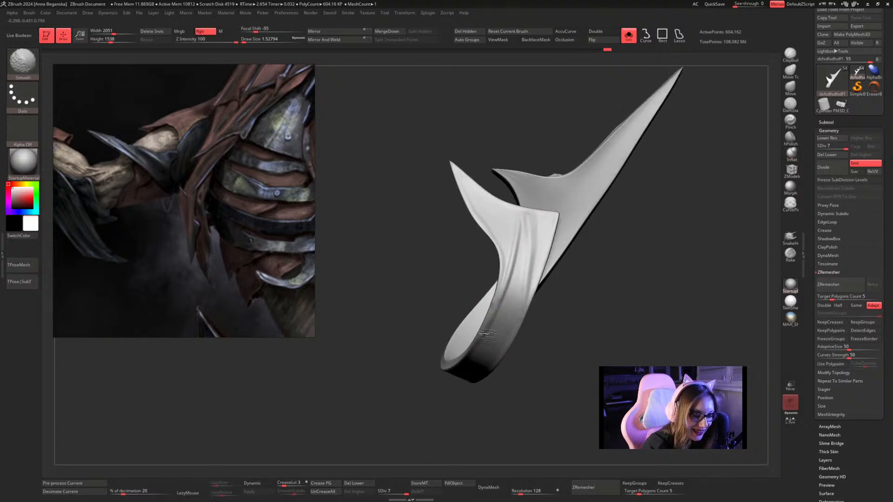
{"action": "left_click_drag", "start_coordinate": [562, 319], "coordinate": [562, 299]}
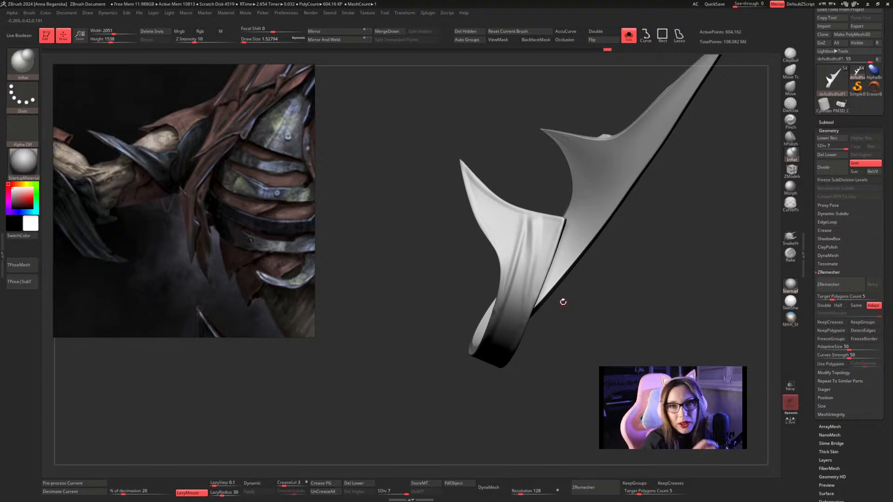
{"action": "left_click_drag", "start_coordinate": [706, 166], "coordinate": [703, 174], "text": "alt"}
{"action": "left_click_drag", "start_coordinate": [528, 205], "coordinate": [519, 276], "text": "alt"}
Polish the flared end's ridges with hPolish at draw size about 1.53 and soften them with Smooth.
{"action": "left_click", "coordinate": [790, 137]}
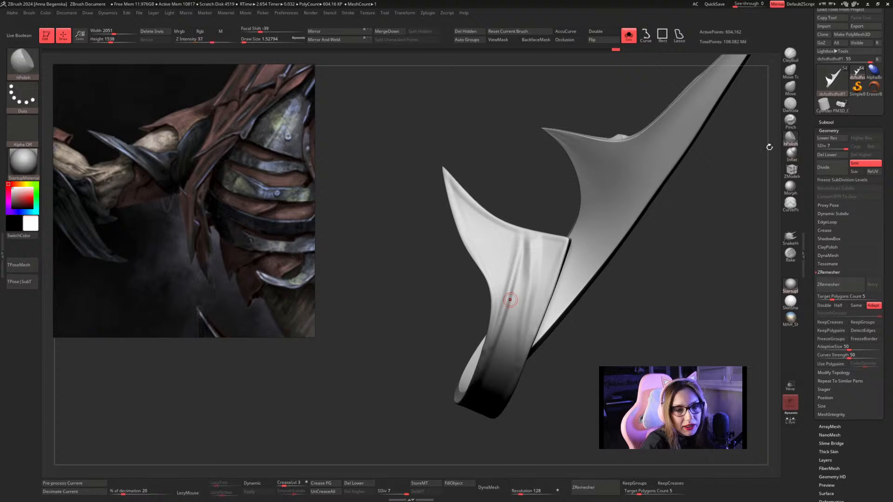
{"action": "mouse_move", "coordinate": [644, 236]}
{"action": "left_mouse_down"}
{"action": "mouse_move", "coordinate": [644, 247]}
{"action": "mouse_move", "coordinate": [624, 224]}
{"action": "left_mouse_up"}
{"action": "left_click_drag", "start_coordinate": [524, 258], "coordinate": [515, 326]}
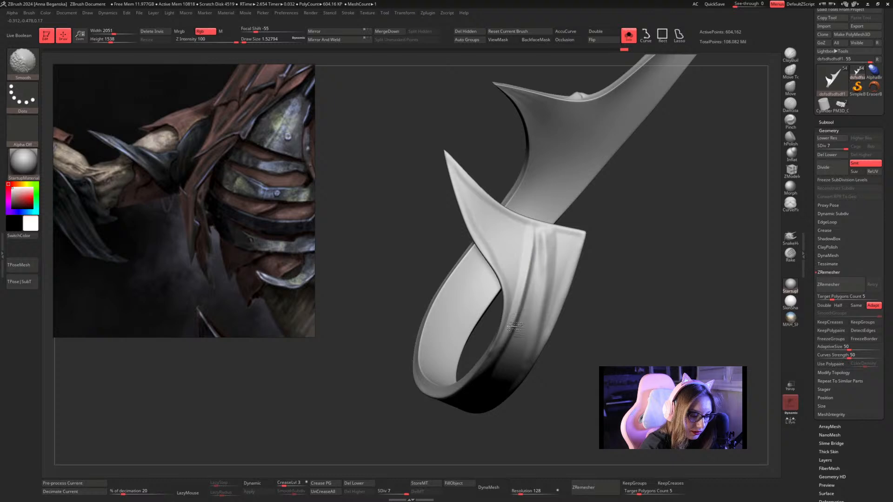
{"action": "left_click_drag", "start_coordinate": [638, 246], "coordinate": [604, 233]}
{"action": "left_click_drag", "start_coordinate": [542, 246], "coordinate": [536, 271], "text": "shift"}
Select the Orb_Rock_Detail brush and examine the arm guard's band and spikes from all sides.
{"action": "mouse_move", "coordinate": [665, 271]}
{"action": "left_mouse_down", "text": "alt"}
{"action": "mouse_move", "coordinate": [600, 237]}
{"action": "mouse_move", "coordinate": [623, 189]}
{"action": "mouse_move", "coordinate": [660, 190]}
{"action": "mouse_move", "coordinate": [673, 146]}
{"action": "mouse_move", "coordinate": [668, 174]}
{"action": "mouse_move", "coordinate": [632, 198]}
{"action": "mouse_move", "coordinate": [688, 206]}
{"action": "mouse_move", "coordinate": [678, 191]}
{"action": "mouse_move", "coordinate": [676, 202]}
{"action": "mouse_move", "coordinate": [662, 195]}
{"action": "mouse_move", "coordinate": [639, 157]}
{"action": "left_mouse_up", "text": "alt"}
{"action": "left_click", "coordinate": [23, 61]}
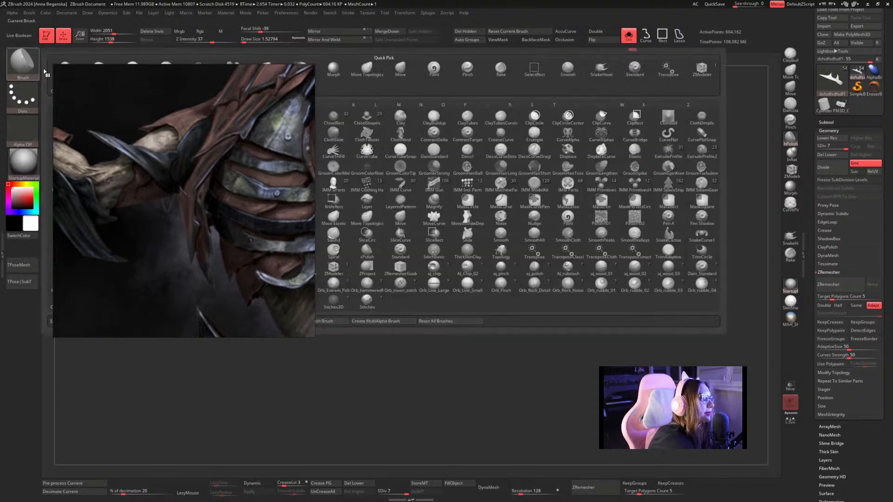
{"action": "left_click", "coordinate": [535, 284]}
{"action": "mouse_move", "coordinate": [532, 321]}
{"action": "left_mouse_down"}
{"action": "mouse_move", "coordinate": [521, 321]}
{"action": "mouse_move", "coordinate": [527, 252]}
{"action": "left_mouse_up"}
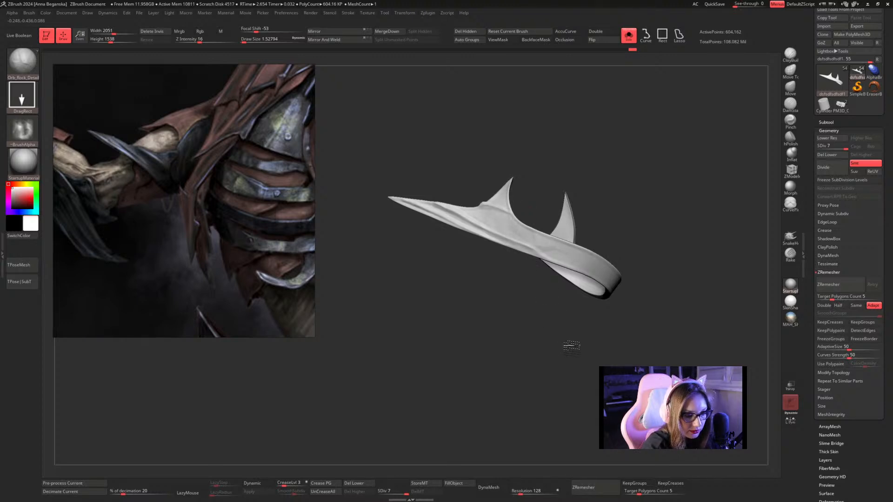
{"action": "left_click_drag", "start_coordinate": [578, 342], "coordinate": [600, 218]}
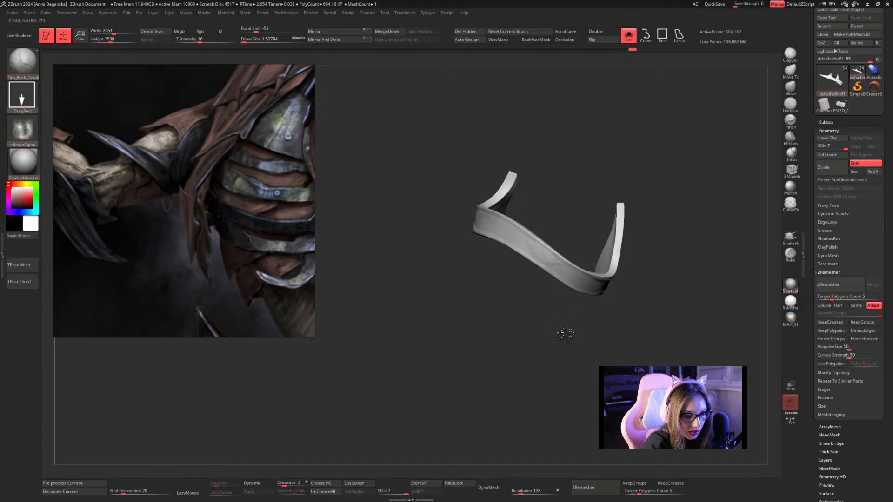
{"action": "left_click_drag", "start_coordinate": [558, 360], "coordinate": [548, 298]}
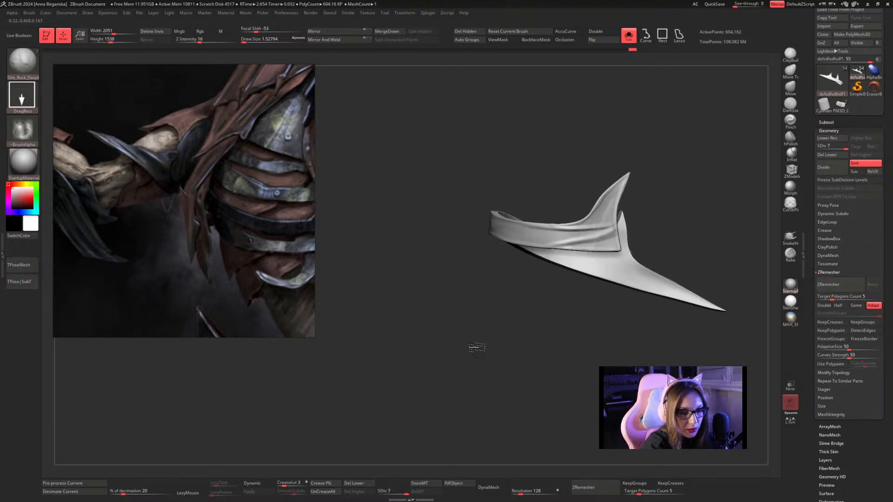
{"action": "left_click_drag", "start_coordinate": [469, 353], "coordinate": [504, 344]}
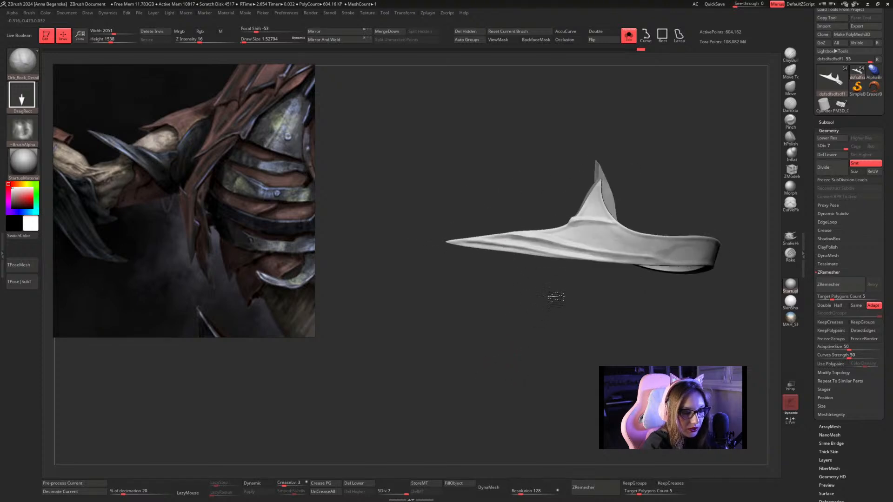
Switch to the Inflat brush at draw size about 1.13 with the long spike and band in view.
{"action": "left_click", "coordinate": [790, 153]}
{"action": "key", "text": "space"}
{"action": "left_click_drag", "start_coordinate": [663, 166], "coordinate": [629, 179]}
{"action": "mouse_move", "coordinate": [629, 180]}
{"action": "left_mouse_down"}
{"action": "mouse_move", "coordinate": [652, 157]}
{"action": "mouse_move", "coordinate": [678, 156]}
{"action": "mouse_move", "coordinate": [656, 172]}
{"action": "mouse_move", "coordinate": [650, 252]}
{"action": "mouse_move", "coordinate": [684, 136]}
{"action": "mouse_move", "coordinate": [630, 247]}
{"action": "left_mouse_up"}
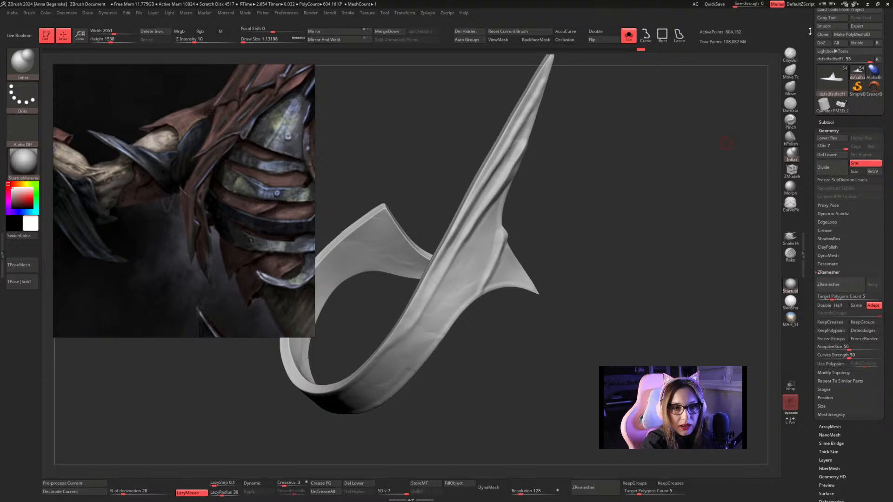
Save the tool over the existing Undead_20 file in the HP folder.
{"action": "scroll", "coordinate": [866, 33], "scroll_direction": "up", "scroll_amount": 2}
{"action": "left_click", "coordinate": [865, 24]}
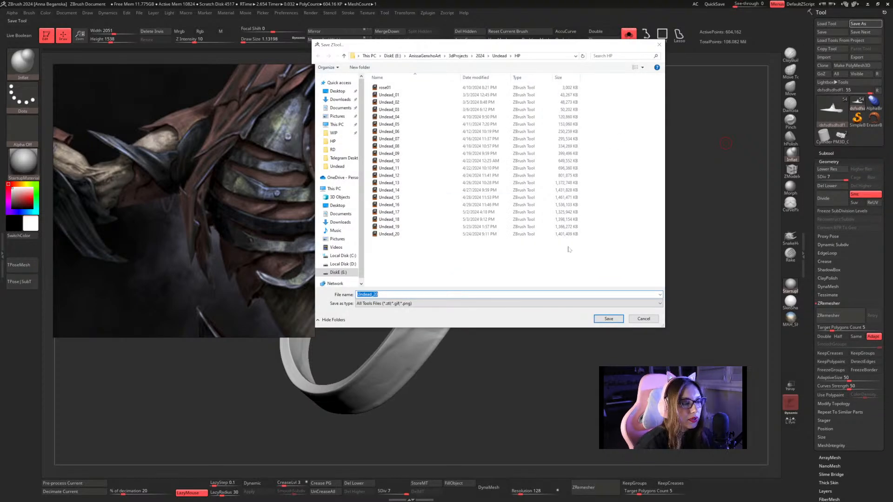
{"action": "left_click", "coordinate": [538, 236]}
{"action": "left_click", "coordinate": [608, 319]}
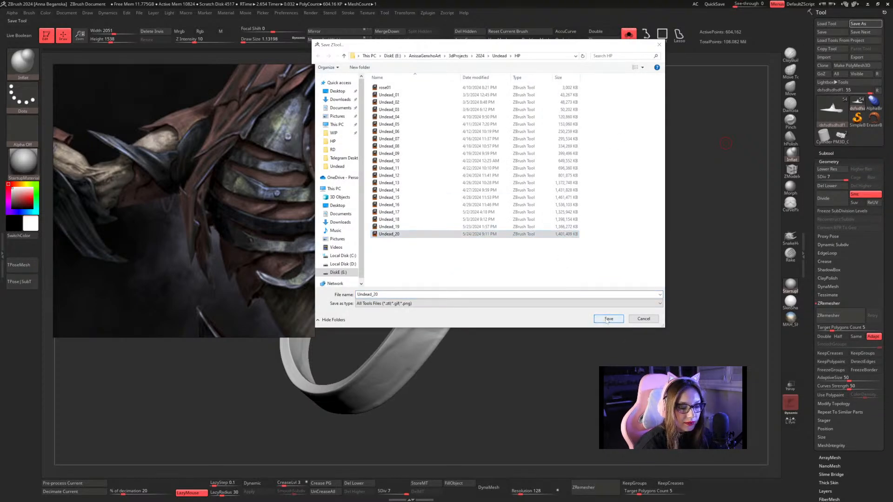
{"action": "left_click", "coordinate": [463, 248]}
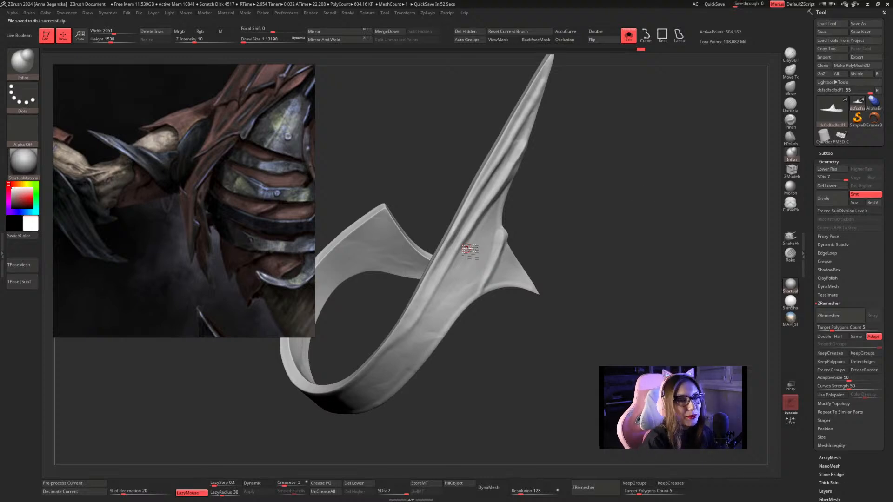
Set the Inflat draw size to 1 and raise a thin winding ridge down the band from the short spike's base.
{"action": "left_click_drag", "start_coordinate": [647, 191], "coordinate": [631, 160]}
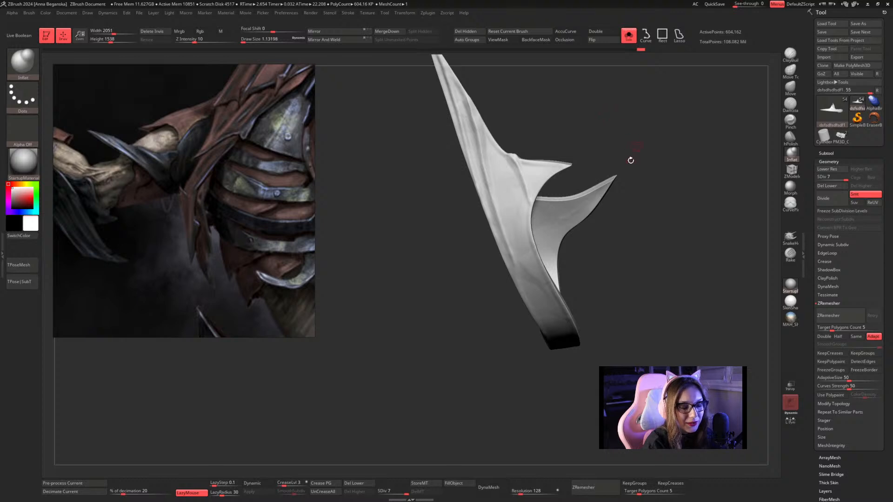
{"action": "mouse_move", "coordinate": [635, 108]}
{"action": "left_mouse_down"}
{"action": "mouse_move", "coordinate": [654, 134]}
{"action": "mouse_move", "coordinate": [664, 119]}
{"action": "mouse_move", "coordinate": [666, 155]}
{"action": "mouse_move", "coordinate": [631, 81]}
{"action": "left_mouse_up"}
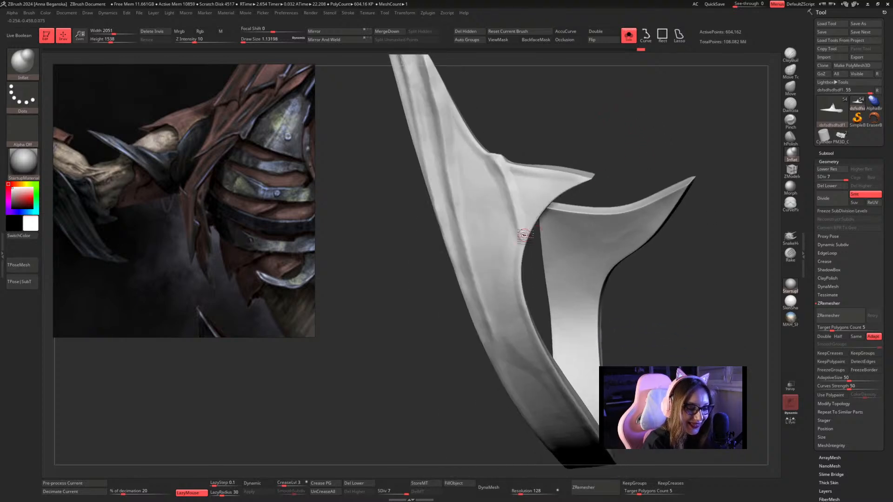
{"action": "key", "text": "space"}
{"action": "left_click_drag", "start_coordinate": [517, 230], "coordinate": [508, 229]}
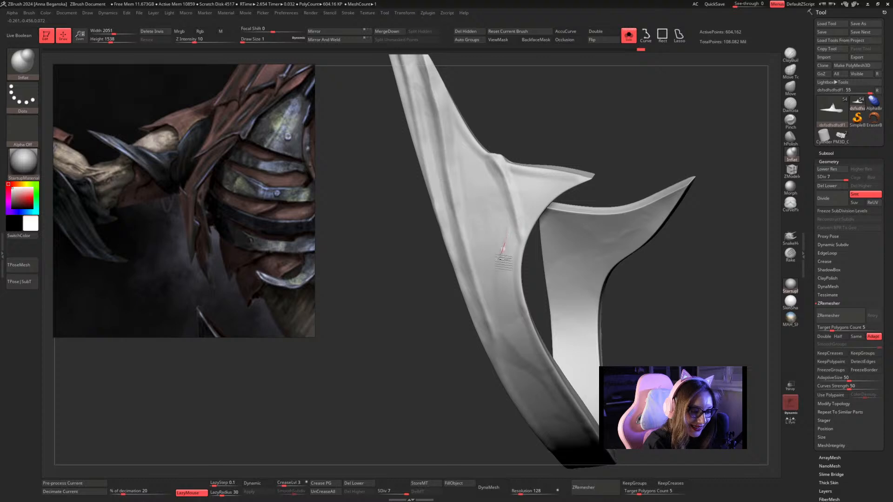
{"action": "left_click_drag", "start_coordinate": [623, 149], "coordinate": [665, 129]}
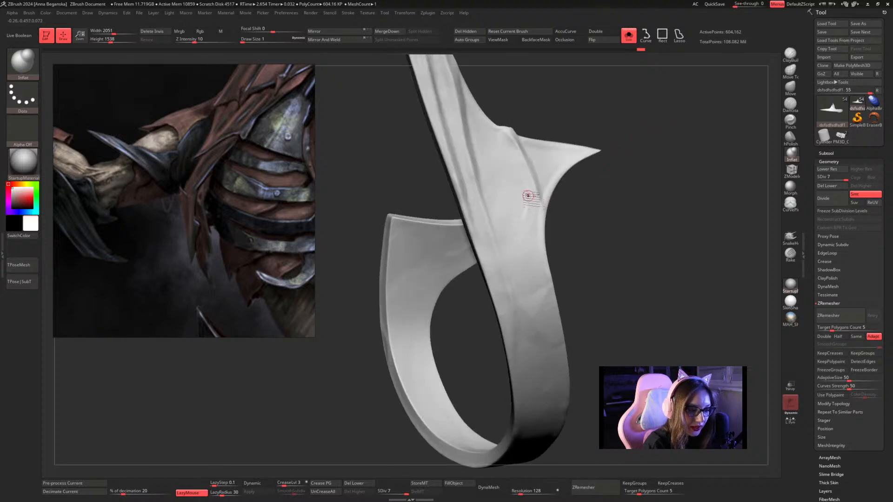
{"action": "left_click_drag", "start_coordinate": [532, 200], "coordinate": [525, 235], "text": "shift"}
{"action": "left_click_drag", "start_coordinate": [634, 204], "coordinate": [604, 209]}
{"action": "mouse_move", "coordinate": [531, 201]}
{"action": "left_mouse_down"}
{"action": "mouse_move", "coordinate": [518, 268]}
{"action": "mouse_move", "coordinate": [521, 300]}
{"action": "mouse_move", "coordinate": [527, 212]}
{"action": "mouse_move", "coordinate": [520, 274]}
{"action": "mouse_move", "coordinate": [536, 312]}
{"action": "left_mouse_up"}
{"action": "left_click_drag", "start_coordinate": [620, 125], "coordinate": [533, 190]}
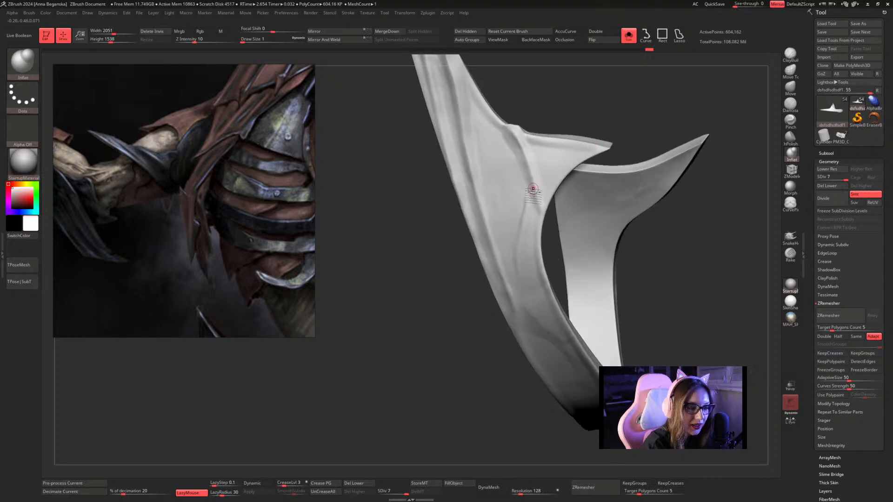
Polish the winding ridge below the short spike with hPolish at draw size about 1.30.
{"action": "left_click", "coordinate": [791, 135]}
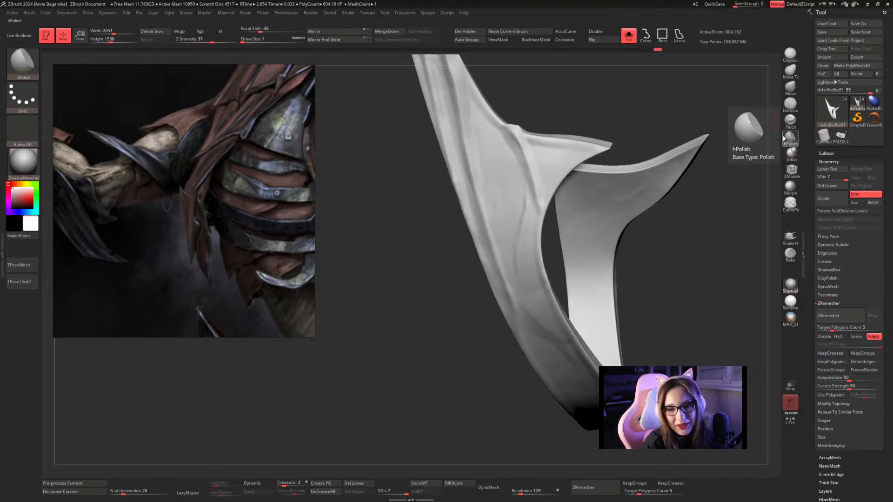
{"action": "left_click_drag", "start_coordinate": [667, 99], "coordinate": [528, 221]}
{"action": "key", "text": "s"}
{"action": "left_click", "coordinate": [530, 210]}
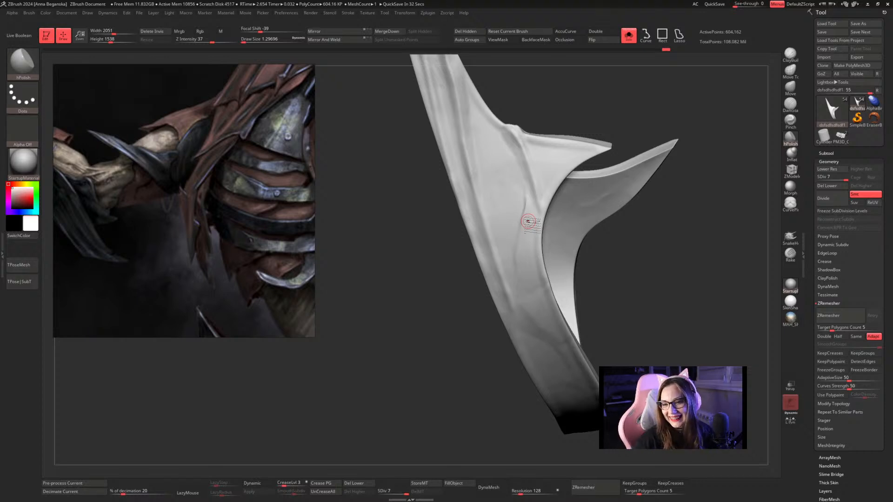
{"action": "mouse_move", "coordinate": [607, 232]}
{"action": "left_mouse_down"}
{"action": "mouse_move", "coordinate": [638, 236]}
{"action": "mouse_move", "coordinate": [619, 233]}
{"action": "left_mouse_up"}
{"action": "left_click_drag", "start_coordinate": [523, 223], "coordinate": [518, 266]}
Raise more thin diagonal ridges with Inflat along the band's outer edge, farther from the short spike.
{"action": "mouse_move", "coordinate": [563, 240]}
{"action": "left_mouse_down"}
{"action": "mouse_move", "coordinate": [573, 229]}
{"action": "mouse_move", "coordinate": [630, 237]}
{"action": "mouse_move", "coordinate": [675, 195]}
{"action": "mouse_move", "coordinate": [638, 225]}
{"action": "mouse_move", "coordinate": [634, 210]}
{"action": "mouse_move", "coordinate": [544, 225]}
{"action": "mouse_move", "coordinate": [568, 191]}
{"action": "mouse_move", "coordinate": [640, 148]}
{"action": "mouse_move", "coordinate": [630, 167]}
{"action": "mouse_move", "coordinate": [639, 179]}
{"action": "mouse_move", "coordinate": [552, 223]}
{"action": "mouse_move", "coordinate": [663, 183]}
{"action": "mouse_move", "coordinate": [688, 165]}
{"action": "mouse_move", "coordinate": [678, 146]}
{"action": "mouse_move", "coordinate": [619, 265]}
{"action": "mouse_move", "coordinate": [484, 239]}
{"action": "left_mouse_up"}
{"action": "left_click", "coordinate": [791, 153]}
{"action": "key", "text": "space"}
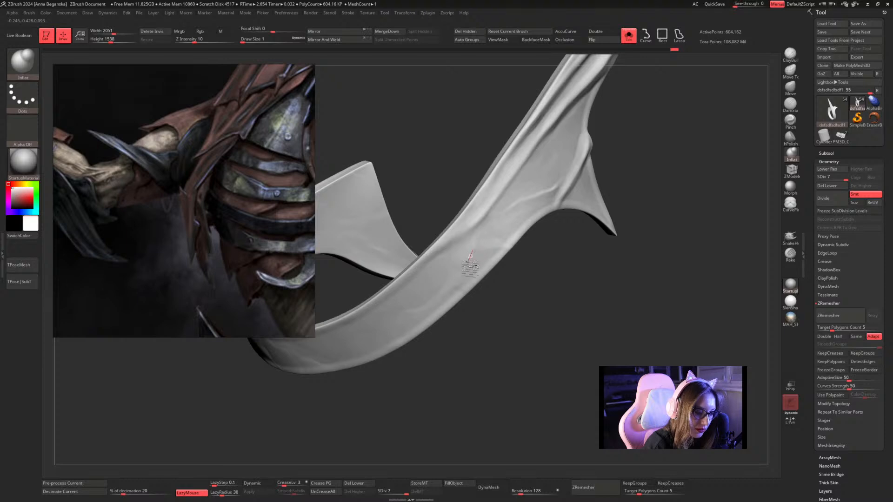
{"action": "left_click_drag", "start_coordinate": [444, 322], "coordinate": [497, 283]}
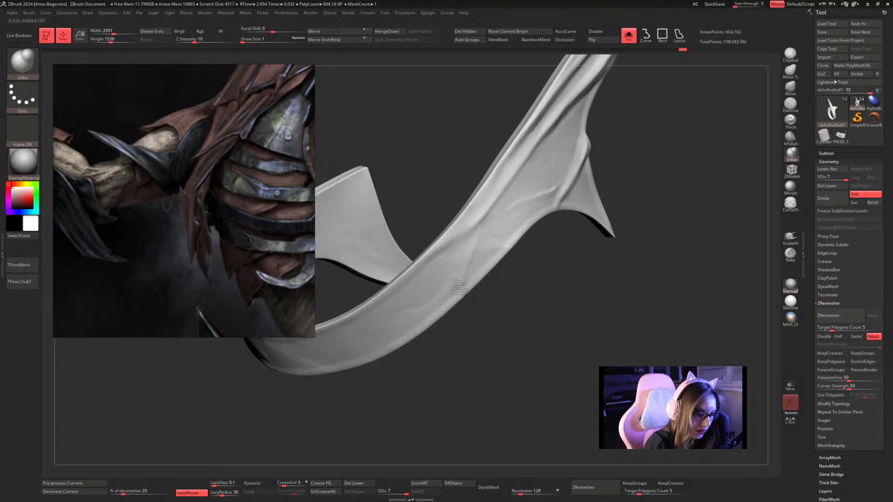
{"action": "mouse_move", "coordinate": [498, 349]}
{"action": "left_mouse_down"}
{"action": "mouse_move", "coordinate": [495, 296]}
{"action": "mouse_move", "coordinate": [660, 135]}
{"action": "mouse_move", "coordinate": [623, 208]}
{"action": "mouse_move", "coordinate": [606, 194]}
{"action": "mouse_move", "coordinate": [598, 226]}
{"action": "mouse_move", "coordinate": [566, 220]}
{"action": "mouse_move", "coordinate": [574, 217]}
{"action": "mouse_move", "coordinate": [576, 233]}
{"action": "left_mouse_up"}
{"action": "left_click_drag", "start_coordinate": [454, 234], "coordinate": [484, 287]}
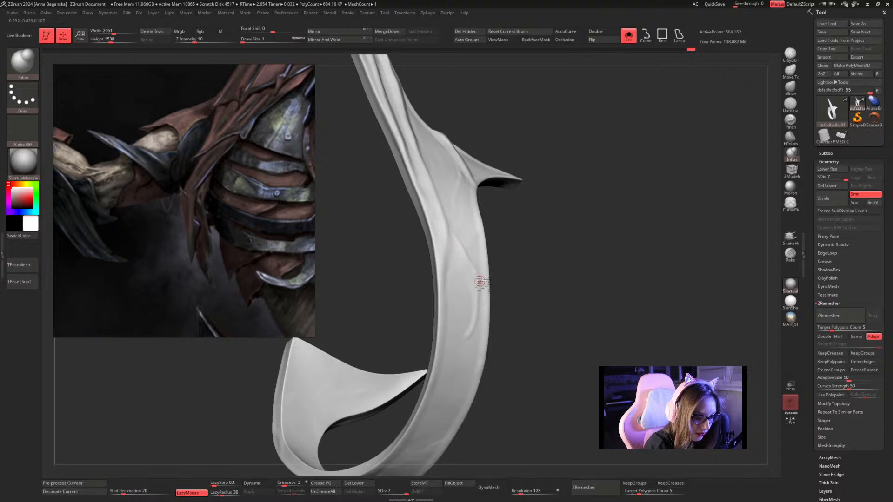
{"action": "mouse_move", "coordinate": [553, 242]}
{"action": "left_mouse_down", "text": "alt"}
{"action": "mouse_move", "coordinate": [578, 253]}
{"action": "mouse_move", "coordinate": [599, 209]}
{"action": "mouse_move", "coordinate": [674, 176]}
{"action": "mouse_move", "coordinate": [642, 184]}
{"action": "mouse_move", "coordinate": [604, 214]}
{"action": "mouse_move", "coordinate": [618, 167]}
{"action": "mouse_move", "coordinate": [622, 205]}
{"action": "left_mouse_up", "text": "alt"}
Flatten the new ridges along the band's outer edge with hPolish at draw size about 1.30.
{"action": "left_click", "coordinate": [790, 138]}
{"action": "key", "text": "space"}
{"action": "left_click", "coordinate": [503, 300]}
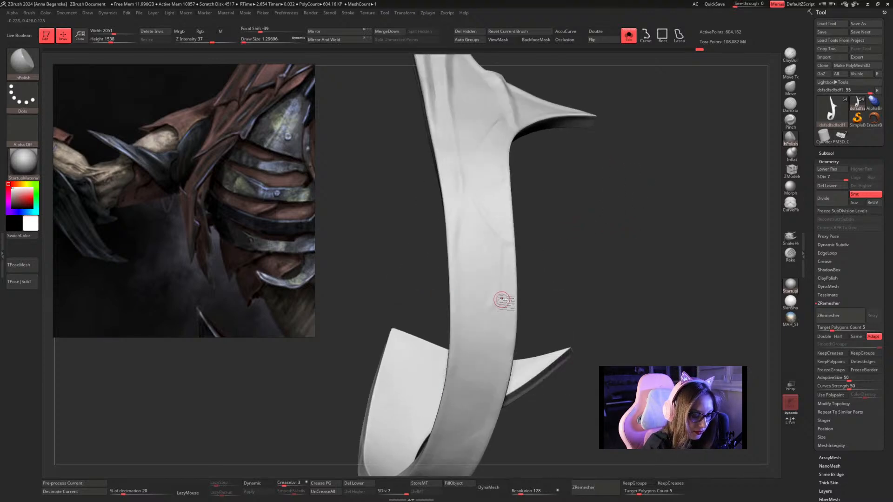
{"action": "mouse_move", "coordinate": [497, 307]}
{"action": "left_mouse_down"}
{"action": "mouse_move", "coordinate": [504, 297]}
{"action": "mouse_move", "coordinate": [495, 312]}
{"action": "left_mouse_up"}
{"action": "mouse_move", "coordinate": [557, 246]}
{"action": "left_mouse_down"}
{"action": "mouse_move", "coordinate": [557, 289]}
{"action": "mouse_move", "coordinate": [556, 259]}
{"action": "left_mouse_up"}
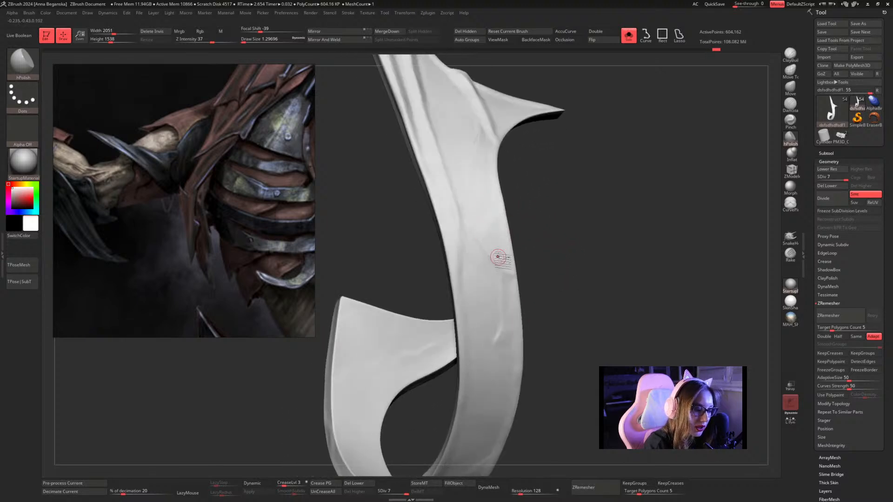
{"action": "left_click_drag", "start_coordinate": [535, 223], "coordinate": [542, 216]}
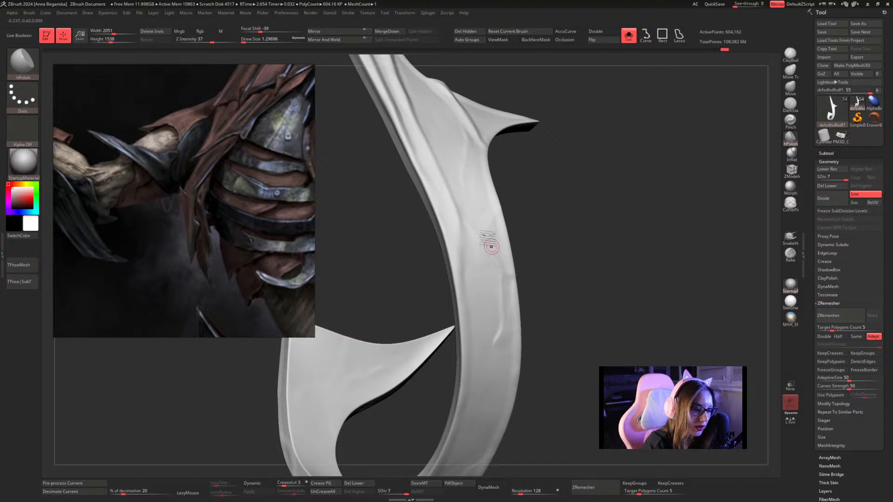
{"action": "left_click_drag", "start_coordinate": [578, 246], "coordinate": [568, 210], "text": "alt"}
{"action": "left_click_drag", "start_coordinate": [569, 209], "coordinate": [577, 203]}
Raise branching wrinkles around the plain middle of the band with Inflat at draw size about 1.13.
{"action": "key", "text": "space"}
{"action": "left_click_drag", "start_coordinate": [577, 200], "coordinate": [580, 198]}
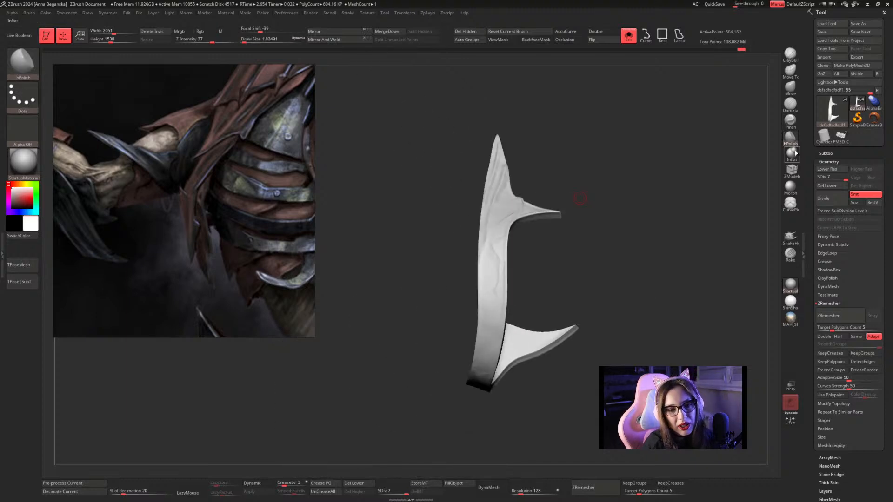
{"action": "left_click", "coordinate": [791, 153]}
{"action": "left_click_drag", "start_coordinate": [727, 168], "coordinate": [624, 170]}
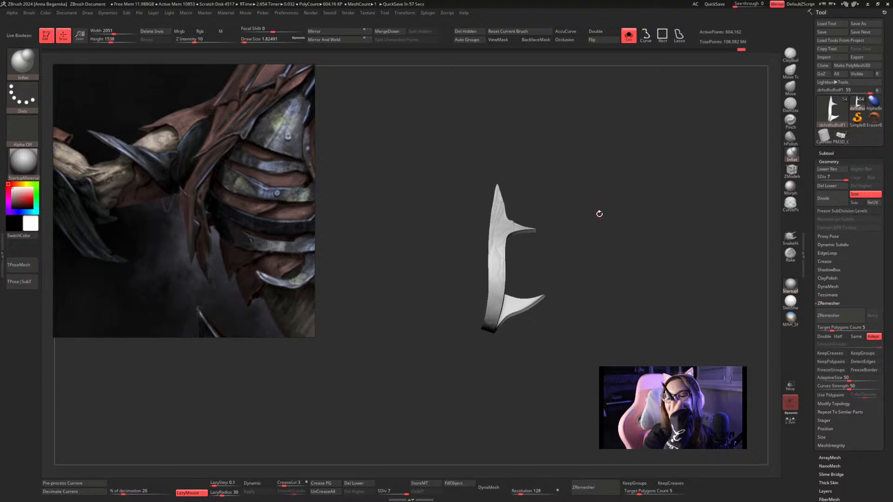
{"action": "left_click_drag", "start_coordinate": [623, 176], "coordinate": [578, 172]}
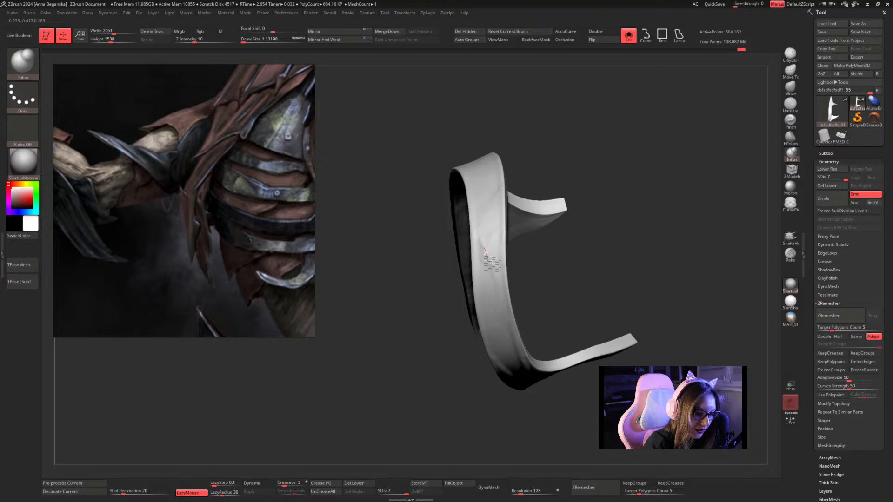
{"action": "key", "text": "space"}
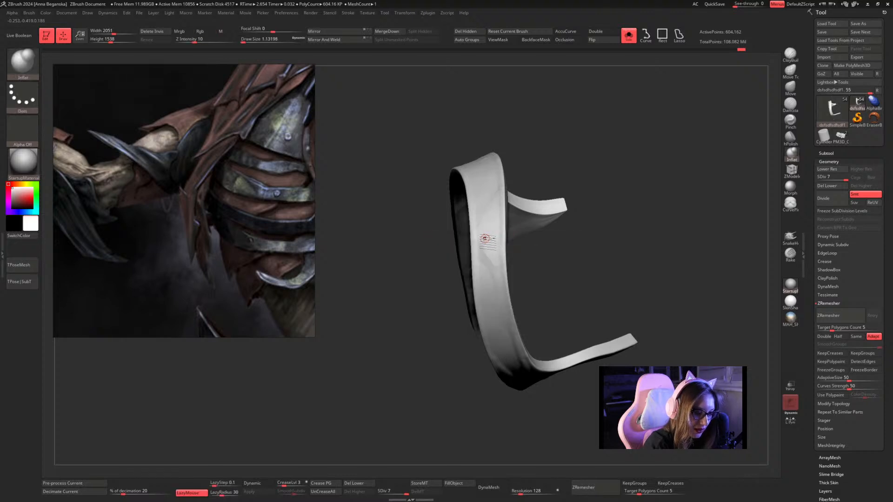
{"action": "mouse_move", "coordinate": [537, 268]}
{"action": "left_mouse_down"}
{"action": "mouse_move", "coordinate": [518, 263]}
{"action": "mouse_move", "coordinate": [527, 253]}
{"action": "mouse_move", "coordinate": [526, 263]}
{"action": "left_mouse_up"}
{"action": "key", "text": "space"}
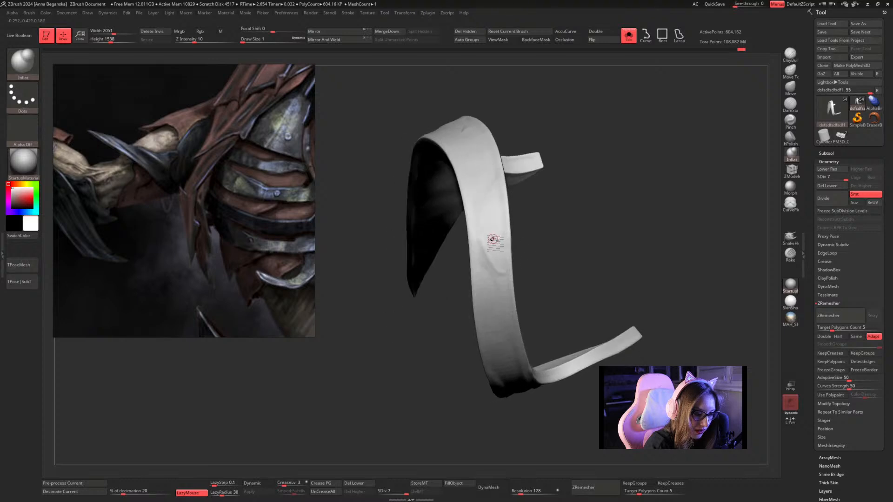
{"action": "mouse_move", "coordinate": [485, 242]}
{"action": "left_mouse_down"}
{"action": "mouse_move", "coordinate": [507, 228]}
{"action": "mouse_move", "coordinate": [553, 240]}
{"action": "mouse_move", "coordinate": [574, 223]}
{"action": "mouse_move", "coordinate": [503, 253]}
{"action": "left_mouse_up"}
{"action": "left_click_drag", "start_coordinate": [544, 187], "coordinate": [536, 208]}
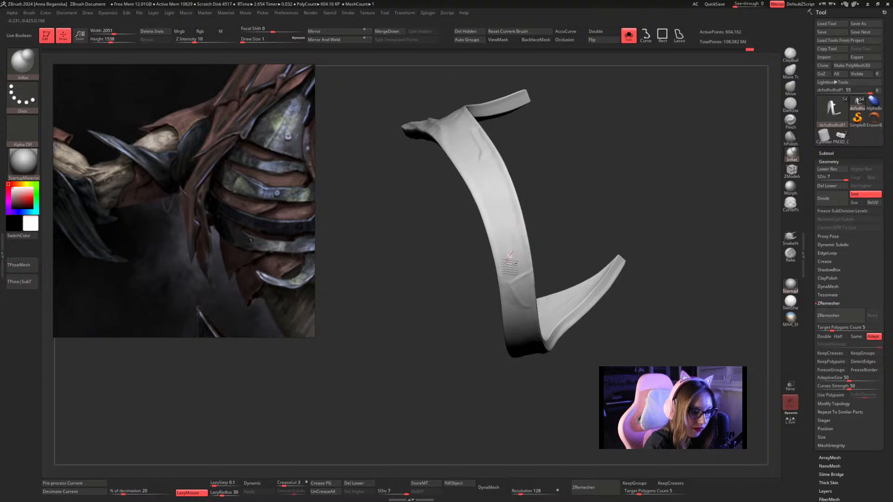
{"action": "mouse_move", "coordinate": [578, 223]}
{"action": "left_mouse_down"}
{"action": "mouse_move", "coordinate": [628, 193]}
{"action": "mouse_move", "coordinate": [620, 124]}
{"action": "left_mouse_up"}
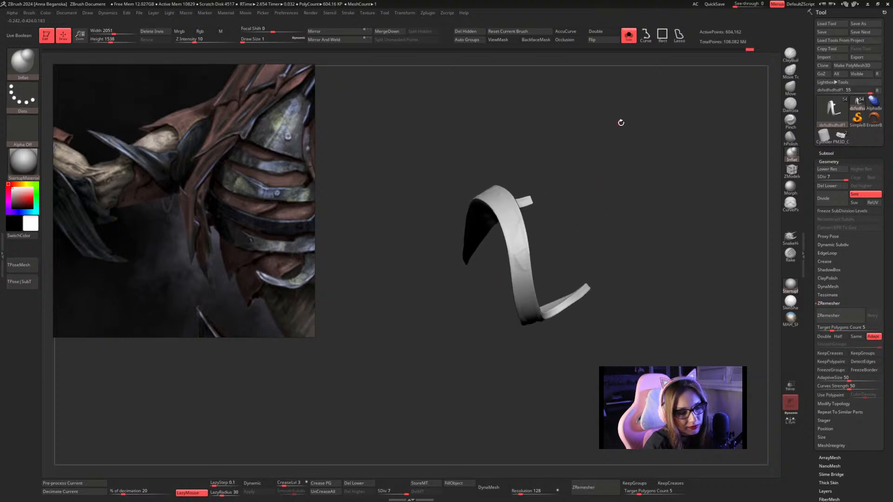
Polish the wrinkles on the middle of the band with hPolish at draw size about 1.30.
{"action": "left_click", "coordinate": [796, 138]}
{"action": "mouse_move", "coordinate": [699, 169]}
{"action": "left_mouse_down"}
{"action": "mouse_move", "coordinate": [692, 189]}
{"action": "mouse_move", "coordinate": [578, 205]}
{"action": "mouse_move", "coordinate": [582, 231]}
{"action": "mouse_move", "coordinate": [531, 212]}
{"action": "mouse_move", "coordinate": [588, 243]}
{"action": "left_mouse_up"}
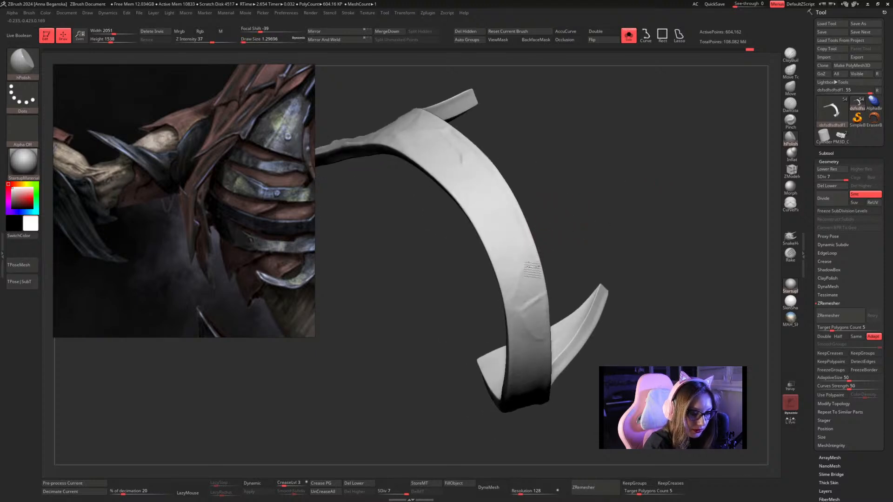
{"action": "left_click_drag", "start_coordinate": [582, 237], "coordinate": [601, 175]}
{"action": "right_click", "coordinate": [578, 269]}
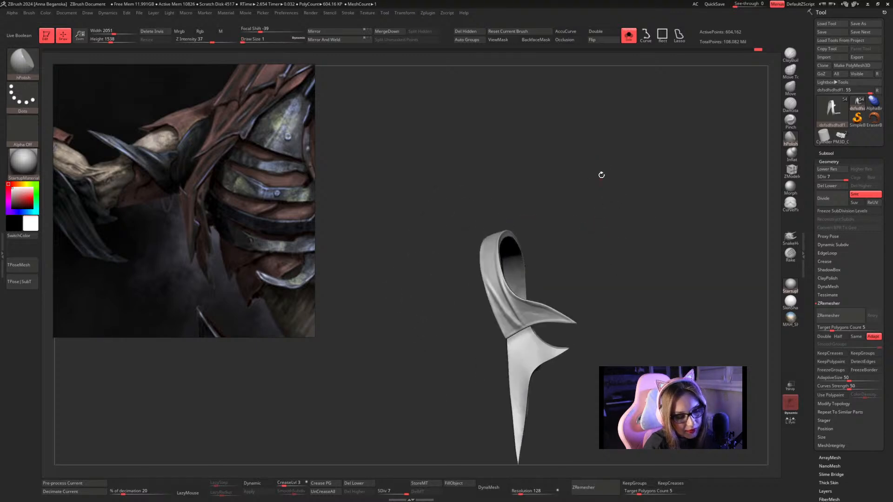
{"action": "left_click_drag", "start_coordinate": [606, 223], "coordinate": [682, 181]}
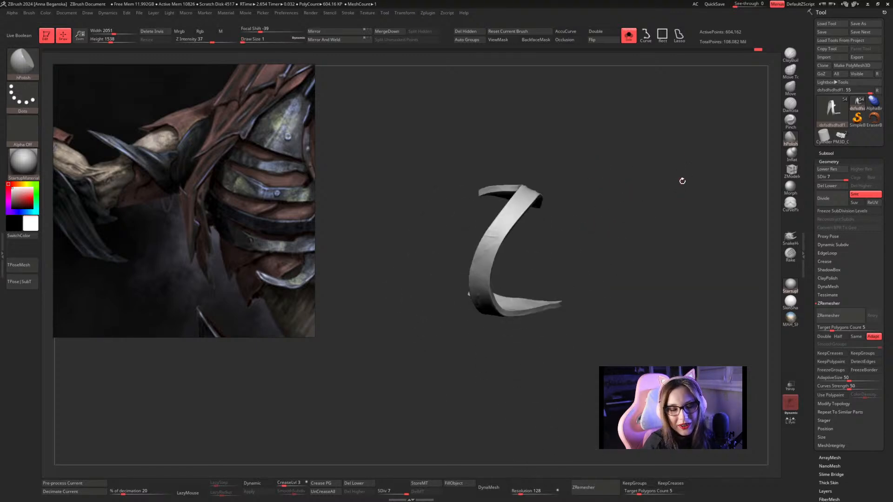
Extend the wrinkles with Inflat along the band toward the flared end's ridges.
{"action": "left_click", "coordinate": [791, 153]}
{"action": "mouse_move", "coordinate": [623, 163]}
{"action": "left_mouse_down"}
{"action": "mouse_move", "coordinate": [612, 182]}
{"action": "mouse_move", "coordinate": [626, 230]}
{"action": "mouse_move", "coordinate": [614, 238]}
{"action": "left_mouse_up"}
{"action": "right_click", "coordinate": [614, 238]}
{"action": "left_click_drag", "start_coordinate": [618, 184], "coordinate": [603, 198]}
{"action": "right_click", "coordinate": [498, 284]}
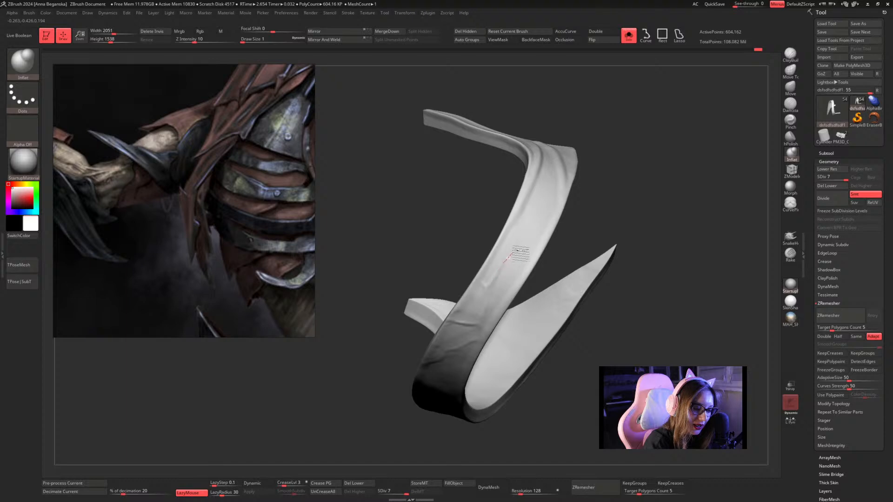
{"action": "left_click_drag", "start_coordinate": [644, 175], "coordinate": [681, 145]}
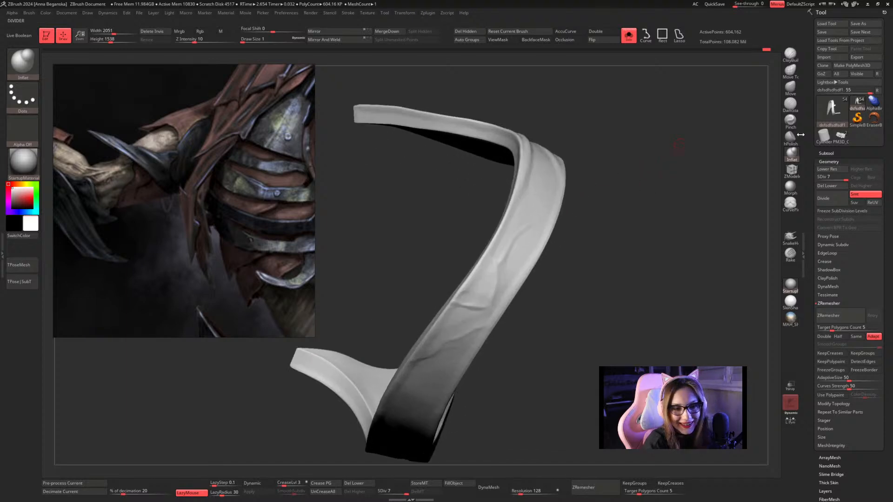
Polish the wrinkles near the flared end with hPolish at draw size about 1.30 and soften them with Smooth.
{"action": "left_click", "coordinate": [790, 138]}
{"action": "left_click_drag", "start_coordinate": [711, 171], "coordinate": [712, 144], "text": "alt"}
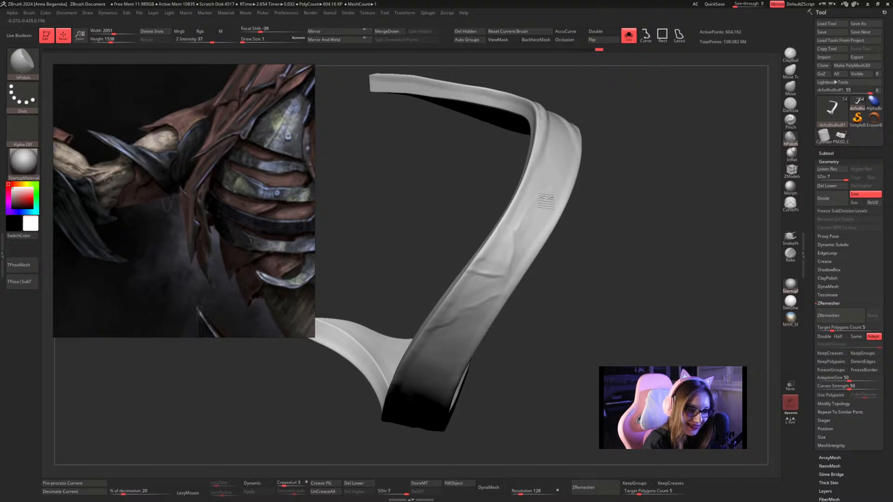
{"action": "left_click_drag", "start_coordinate": [592, 202], "coordinate": [589, 231]}
{"action": "key", "text": "shift"}
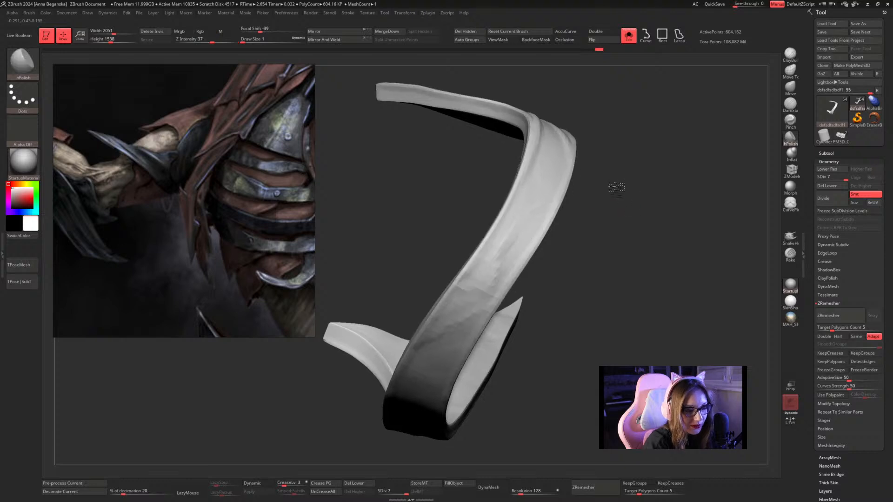
{"action": "mouse_move", "coordinate": [612, 186]}
{"action": "left_mouse_down"}
{"action": "mouse_move", "coordinate": [634, 143]}
{"action": "mouse_move", "coordinate": [624, 192]}
{"action": "mouse_move", "coordinate": [628, 237]}
{"action": "mouse_move", "coordinate": [640, 223]}
{"action": "mouse_move", "coordinate": [634, 193]}
{"action": "mouse_move", "coordinate": [628, 207]}
{"action": "mouse_move", "coordinate": [639, 190]}
{"action": "mouse_move", "coordinate": [646, 219]}
{"action": "mouse_move", "coordinate": [626, 170]}
{"action": "left_mouse_up"}
{"action": "key", "text": "space"}
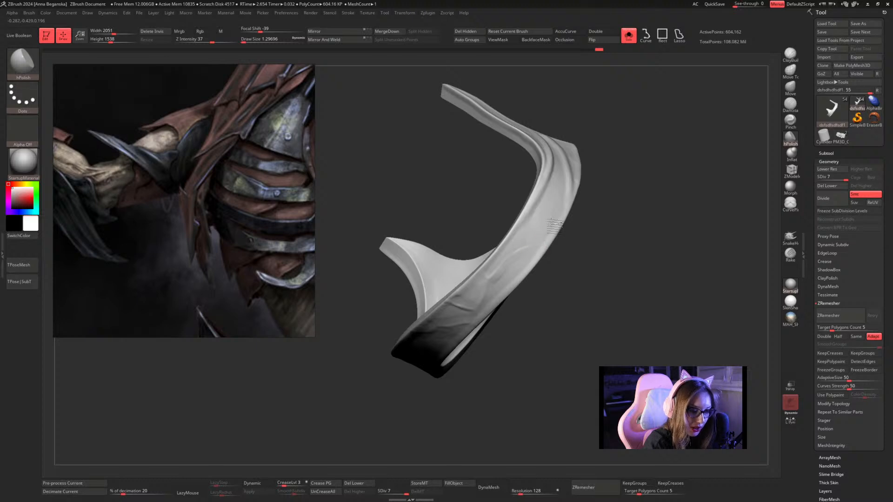
Turn off Solo mode to show the arm guard on the full character.
{"action": "left_click_drag", "start_coordinate": [568, 247], "coordinate": [615, 250]}
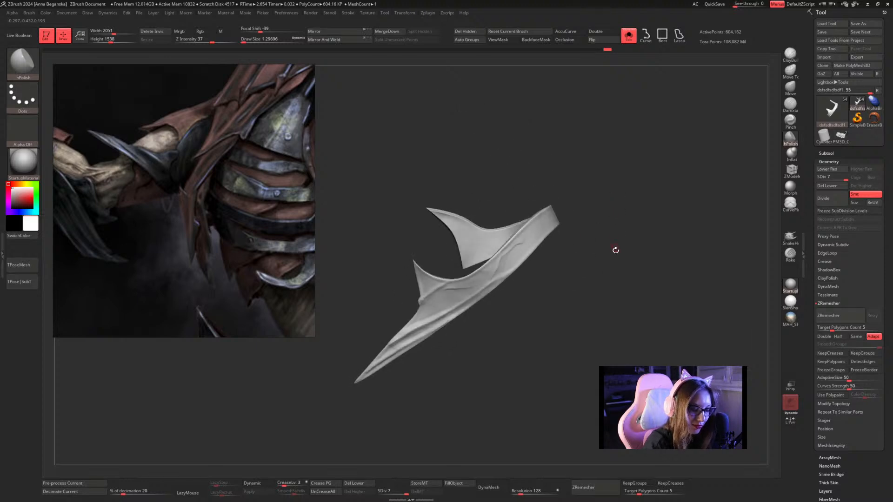
{"action": "left_click_drag", "start_coordinate": [618, 210], "coordinate": [646, 194]}
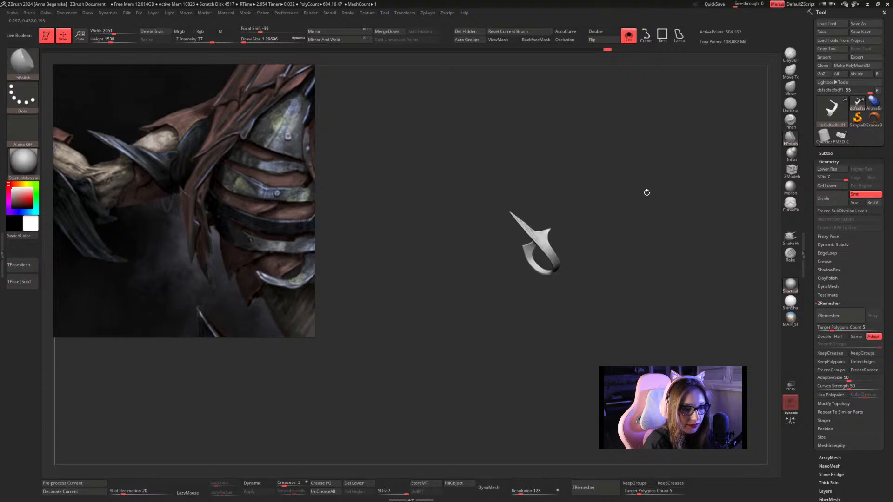
{"action": "left_click", "coordinate": [632, 42]}
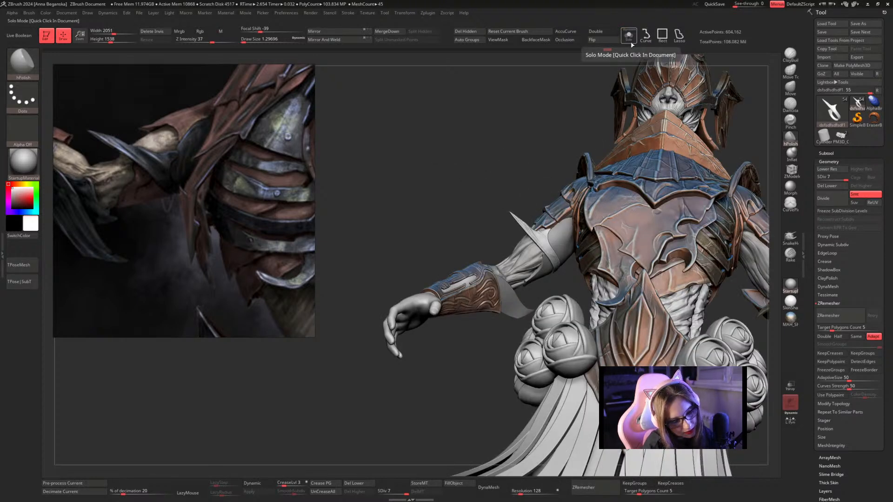
Isolate the arm guard and score thin crack lines across its spiked side with the Orb_Line_Large brush at Z intensity 11.
{"action": "left_click", "coordinate": [630, 41]}
{"action": "left_click_drag", "start_coordinate": [572, 119], "coordinate": [548, 145]}
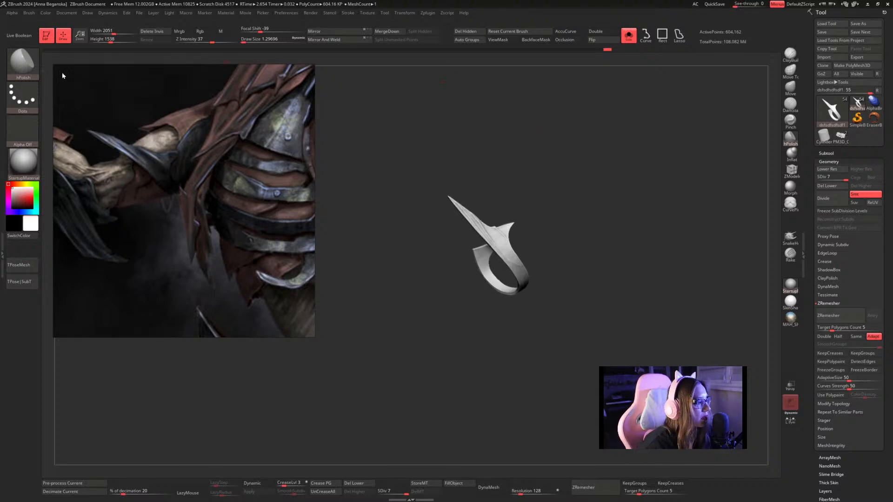
{"action": "left_click", "coordinate": [23, 63]}
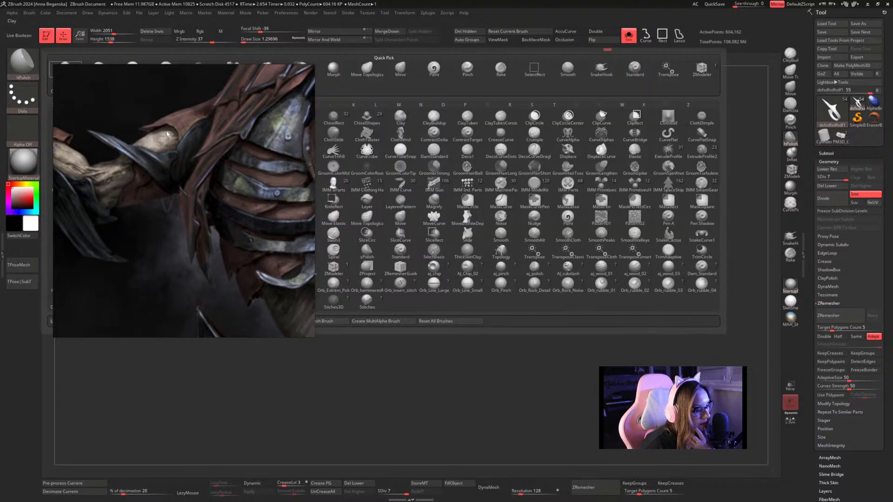
{"action": "left_click", "coordinate": [435, 285]}
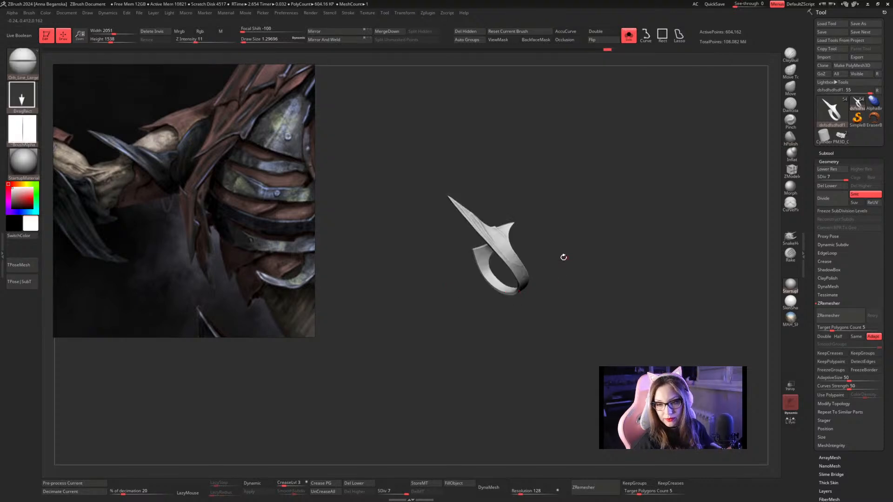
{"action": "left_click_drag", "start_coordinate": [598, 158], "coordinate": [638, 191]}
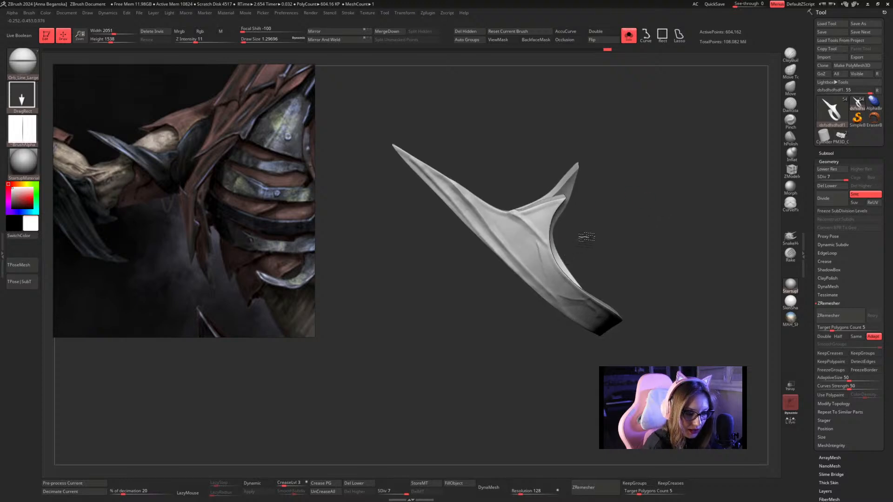
{"action": "left_click_drag", "start_coordinate": [586, 233], "coordinate": [512, 219]}
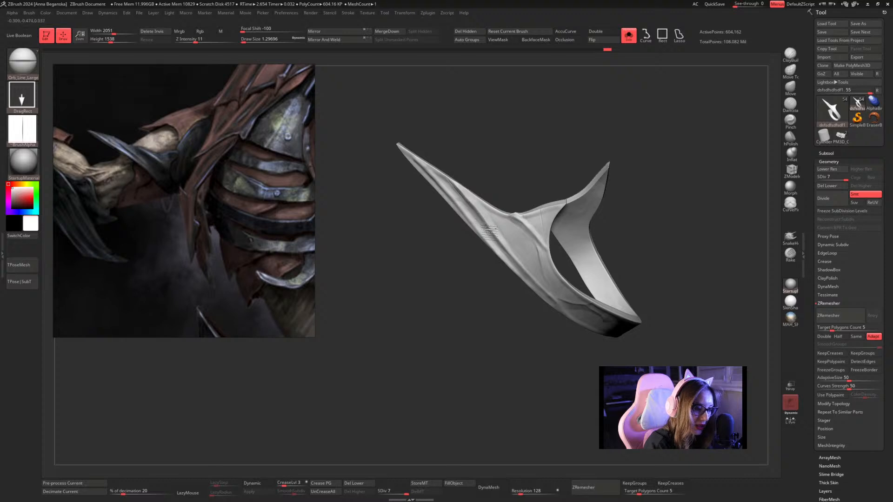
Add more thin cracks around the band and flared end with Orb_Line_Large, and show the full character again.
{"action": "left_click_drag", "start_coordinate": [702, 151], "coordinate": [553, 270]}
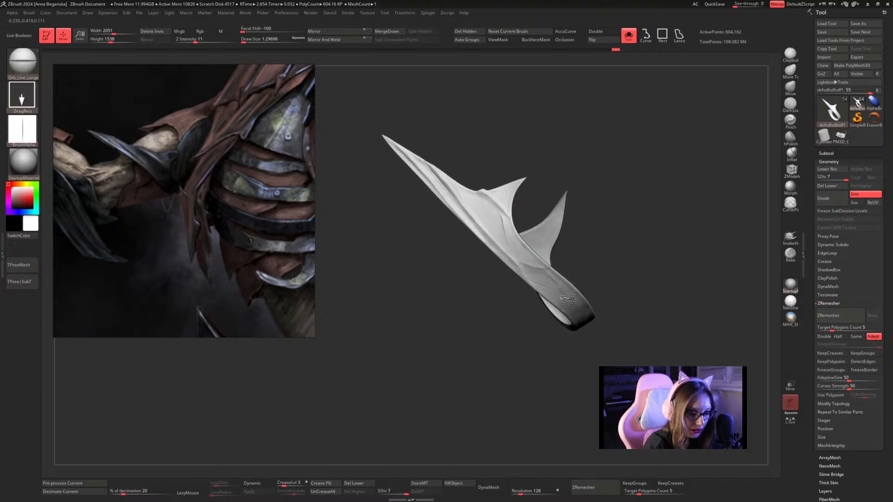
{"action": "left_click_drag", "start_coordinate": [612, 245], "coordinate": [530, 242]}
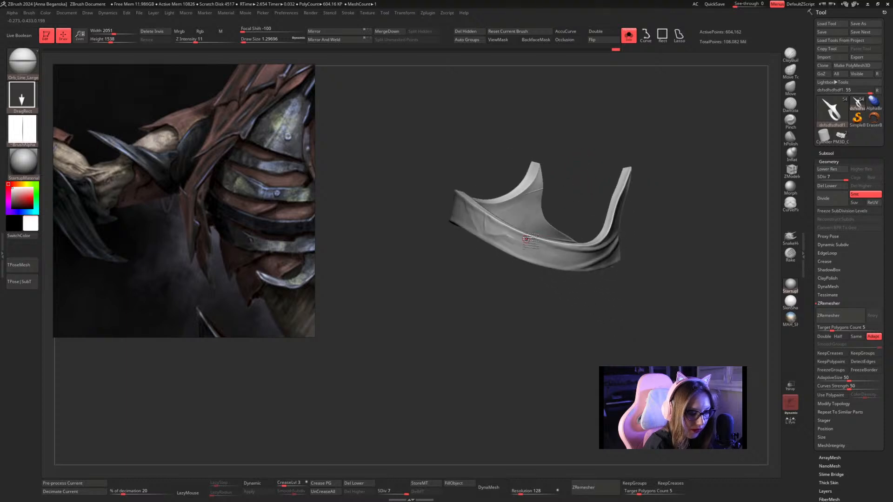
{"action": "mouse_move", "coordinate": [610, 229]}
{"action": "left_mouse_down"}
{"action": "mouse_move", "coordinate": [670, 187]}
{"action": "mouse_move", "coordinate": [654, 176]}
{"action": "mouse_move", "coordinate": [658, 158]}
{"action": "mouse_move", "coordinate": [578, 207]}
{"action": "mouse_move", "coordinate": [538, 281]}
{"action": "left_mouse_up"}
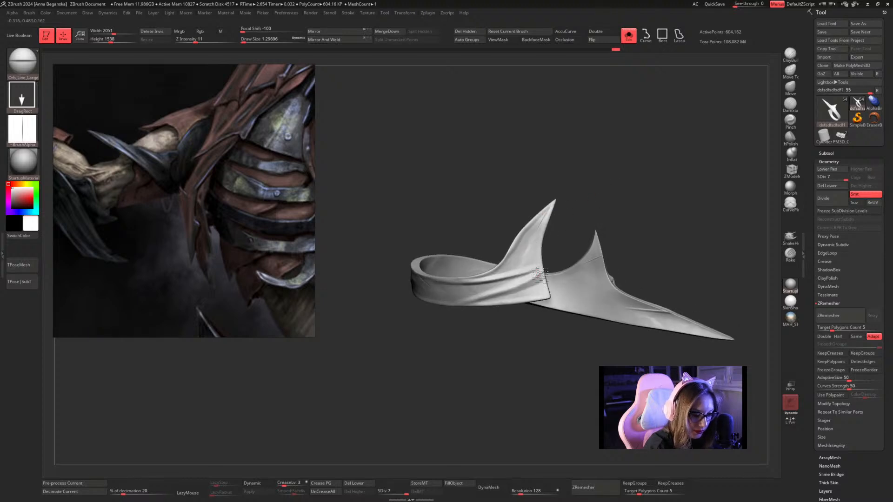
{"action": "left_click_drag", "start_coordinate": [568, 229], "coordinate": [644, 167]}
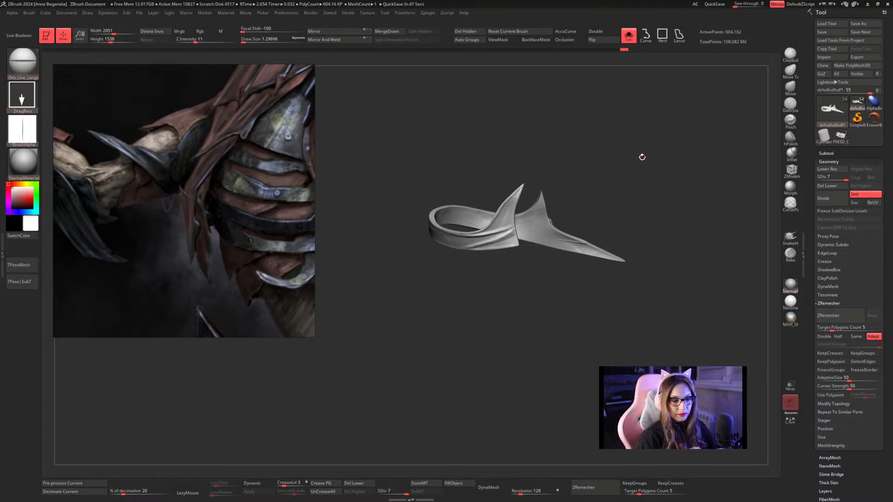
{"action": "left_click_drag", "start_coordinate": [656, 163], "coordinate": [652, 91]}
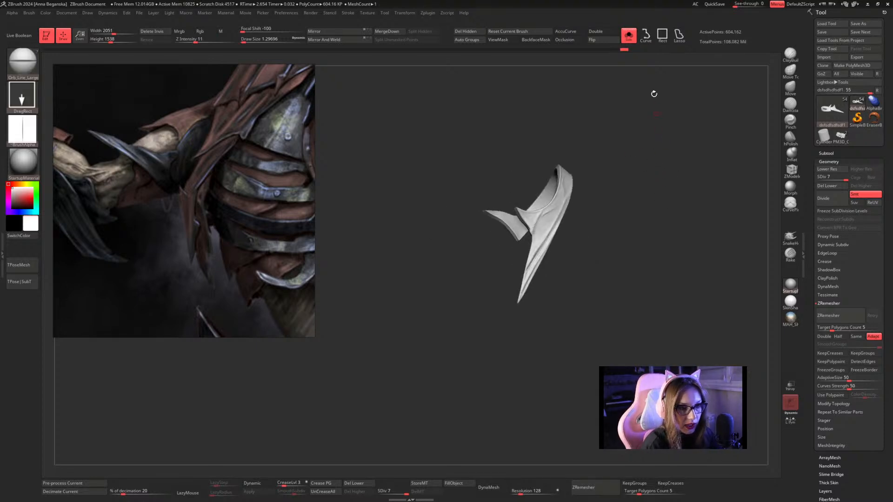
{"action": "left_click", "coordinate": [633, 41]}
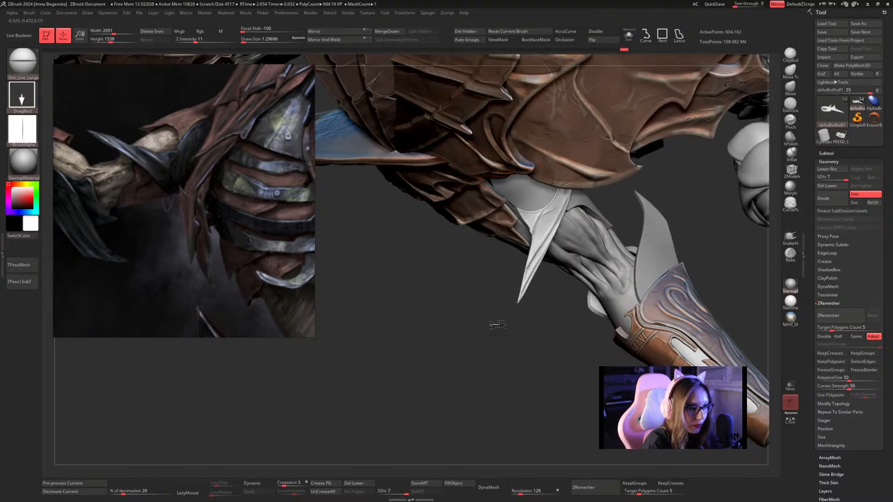
{"action": "left_click_drag", "start_coordinate": [487, 297], "coordinate": [483, 295]}
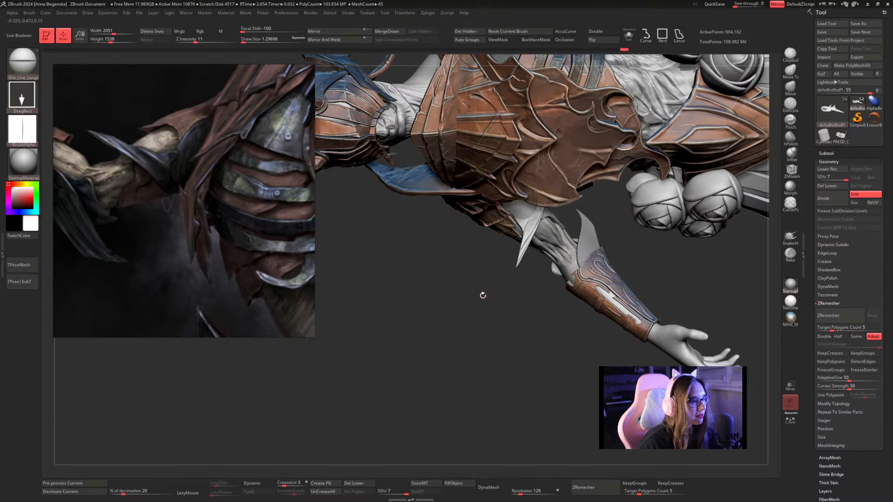
Select the Paint brush, sample the grey armour colour, and fill the isolated arm guard with it and the MAH_Shiny material in Mrgb mode.
{"action": "left_click", "coordinate": [32, 61]}
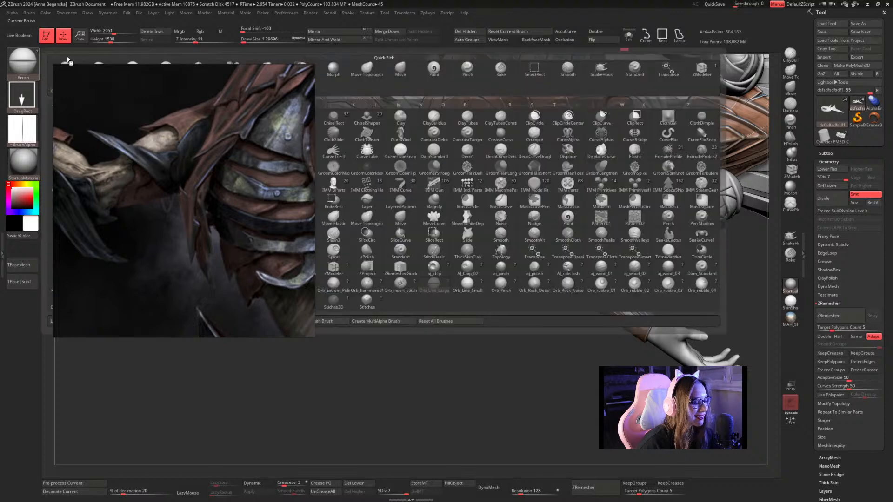
{"action": "left_click", "coordinate": [568, 218]}
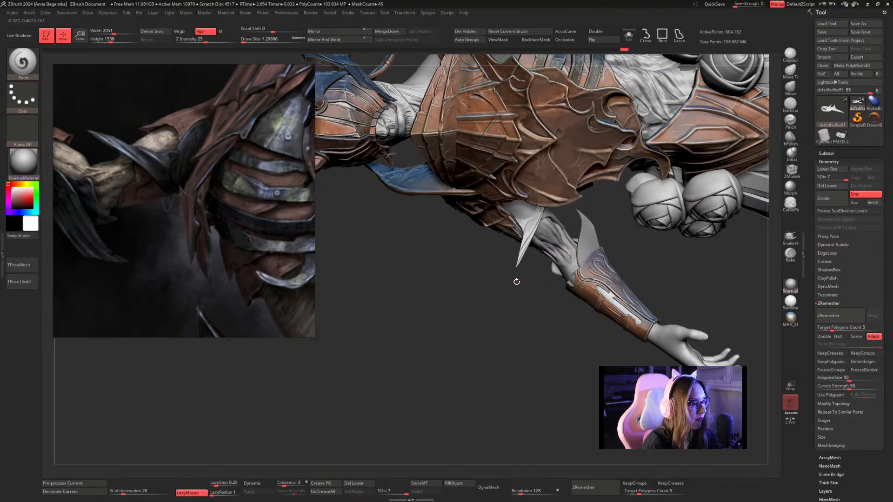
{"action": "left_click_drag", "start_coordinate": [476, 345], "coordinate": [461, 403], "text": "alt"}
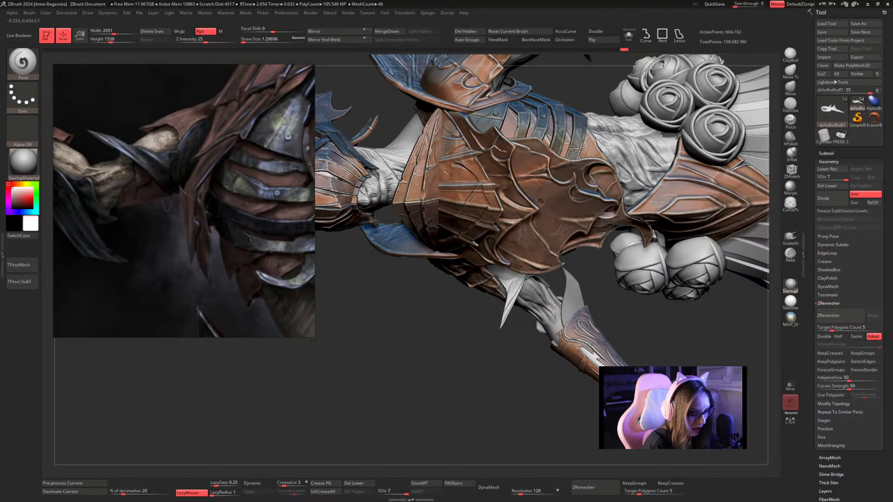
{"action": "key", "text": "c"}
{"action": "left_click", "coordinate": [628, 36]}
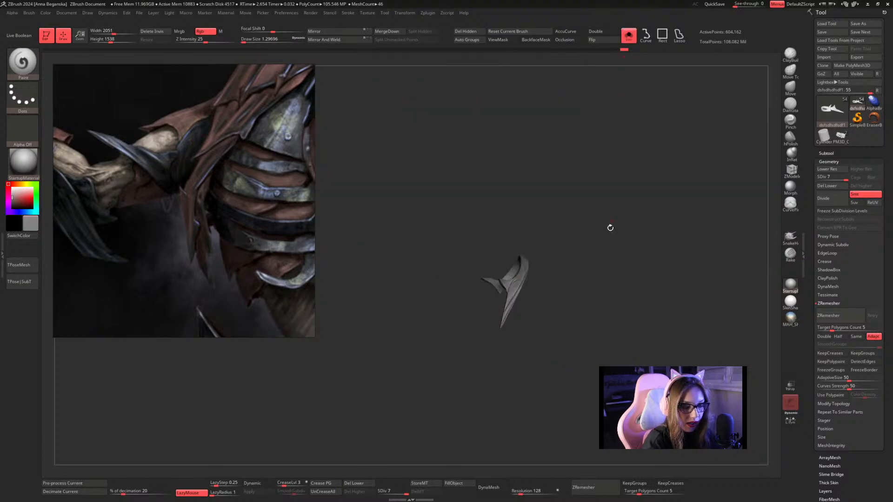
{"action": "left_click_drag", "start_coordinate": [610, 228], "coordinate": [613, 216]}
{"action": "left_click", "coordinate": [791, 318]}
{"action": "mouse_move", "coordinate": [621, 256]}
{"action": "left_mouse_down"}
{"action": "mouse_move", "coordinate": [623, 273]}
{"action": "mouse_move", "coordinate": [616, 250]}
{"action": "left_mouse_up"}
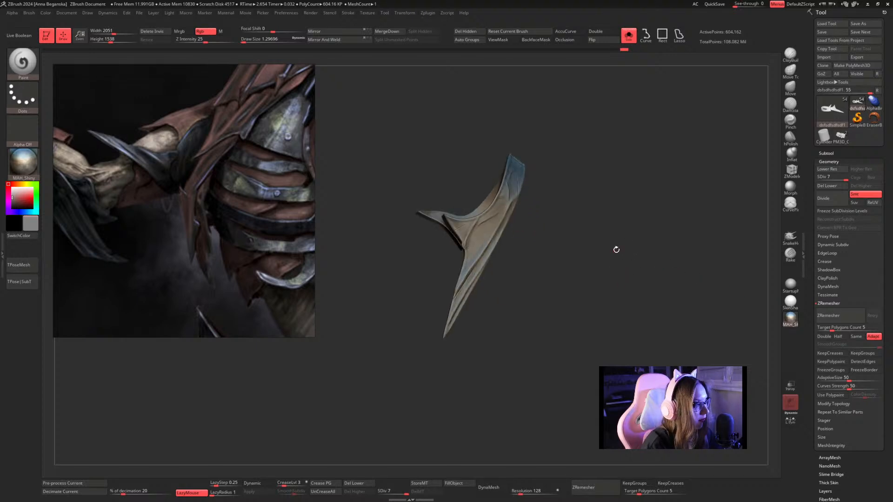
{"action": "left_click", "coordinate": [177, 32]}
{"action": "left_click", "coordinate": [460, 486]}
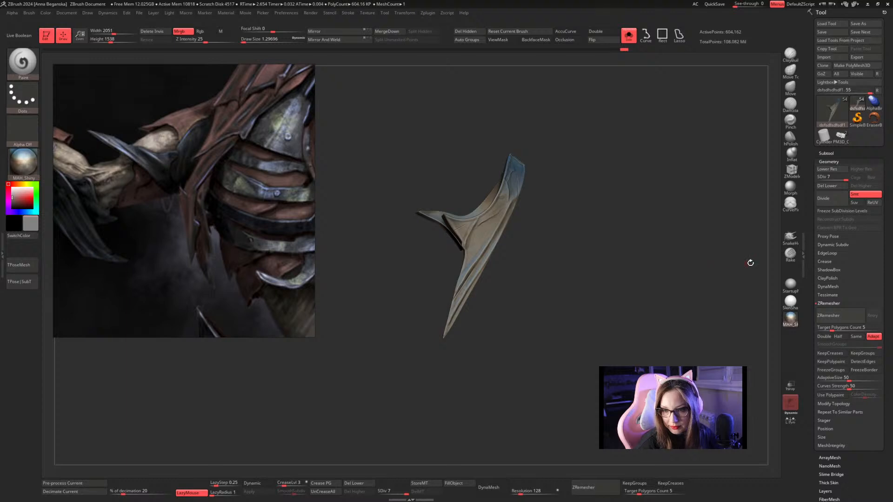
Mask the arm guard by cavity, trying intensity -100 and reapplying the mask at about -67.18.
{"action": "left_click_drag", "start_coordinate": [810, 419], "coordinate": [809, 357]}
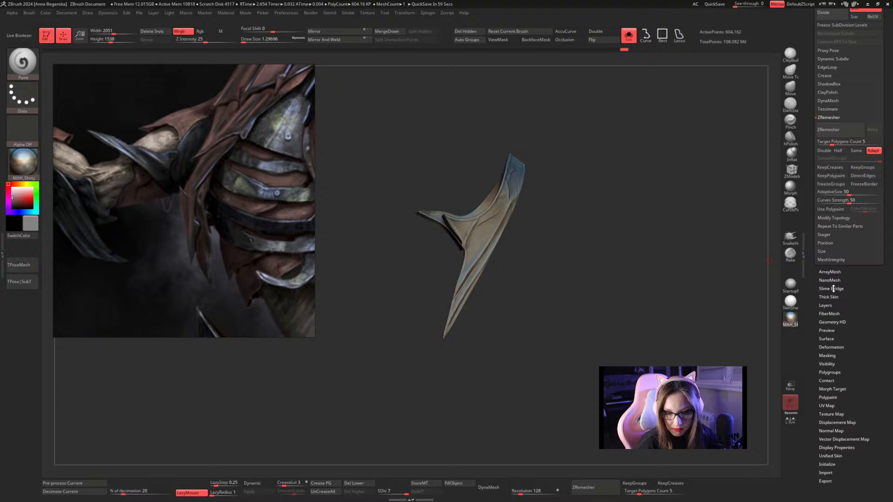
{"action": "left_click", "coordinate": [828, 356]}
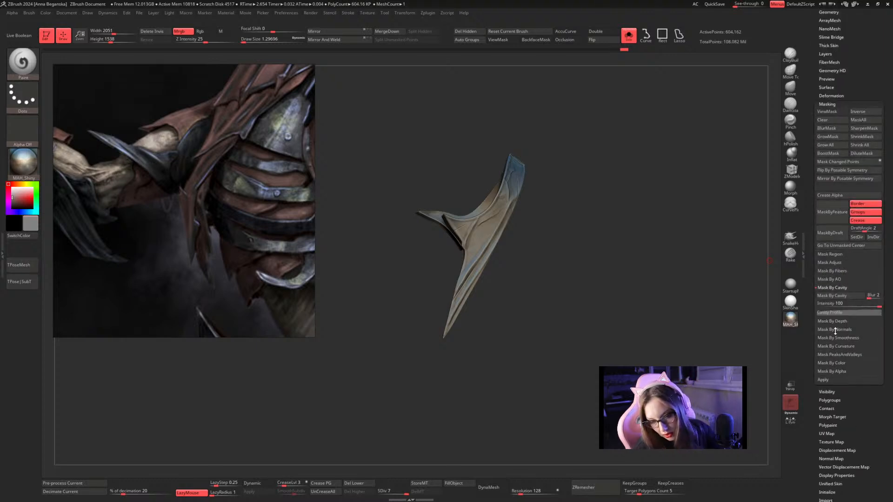
{"action": "left_click_drag", "start_coordinate": [835, 307], "coordinate": [815, 307]}
{"action": "left_click", "coordinate": [825, 297]}
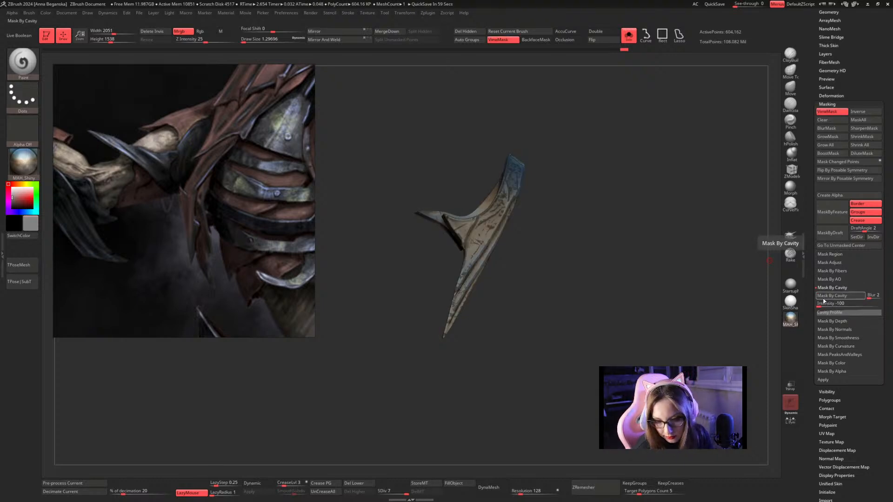
{"action": "left_click_drag", "start_coordinate": [819, 306], "coordinate": [823, 306]}
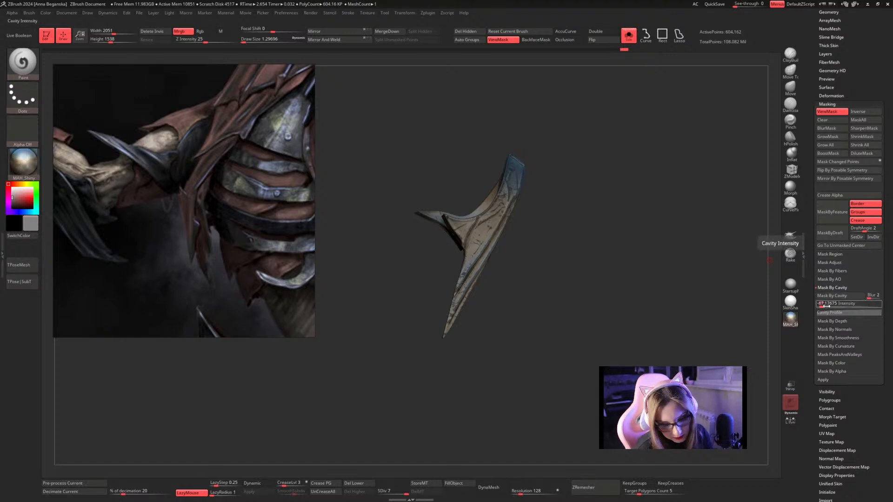
{"action": "left_click_drag", "start_coordinate": [822, 306], "coordinate": [822, 305]}
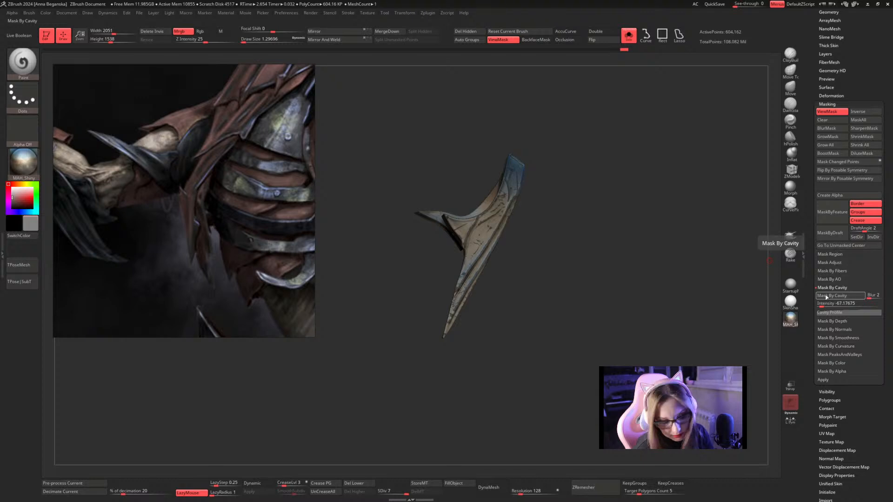
{"action": "left_click", "coordinate": [820, 296]}
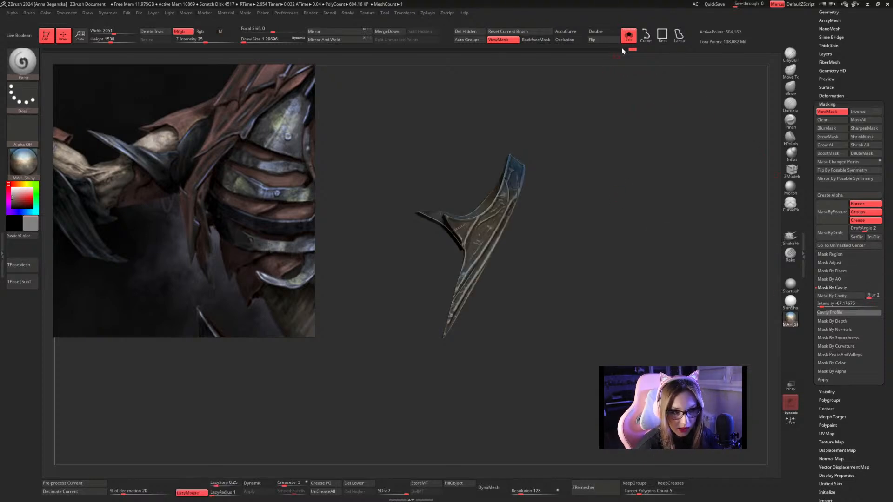
Sample a light beige-grey colour from the full character and isolate the arm guard again.
{"action": "left_click", "coordinate": [628, 35]}
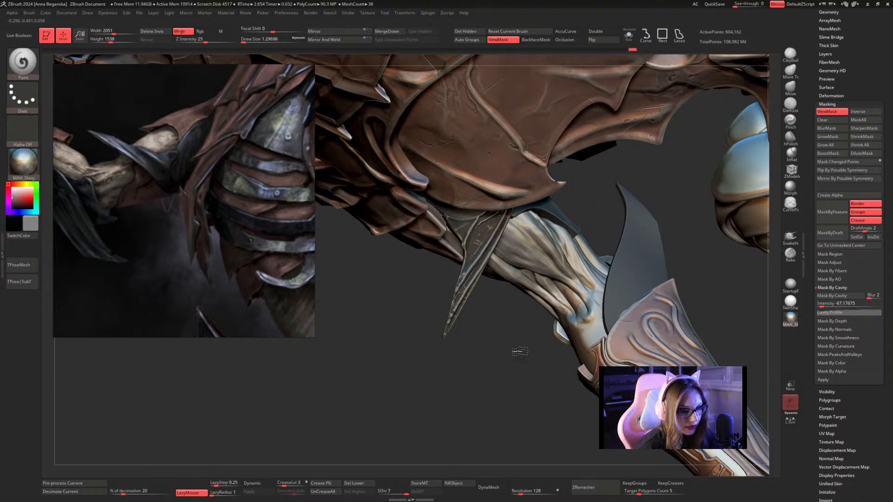
{"action": "left_click_drag", "start_coordinate": [491, 310], "coordinate": [486, 307], "text": "alt"}
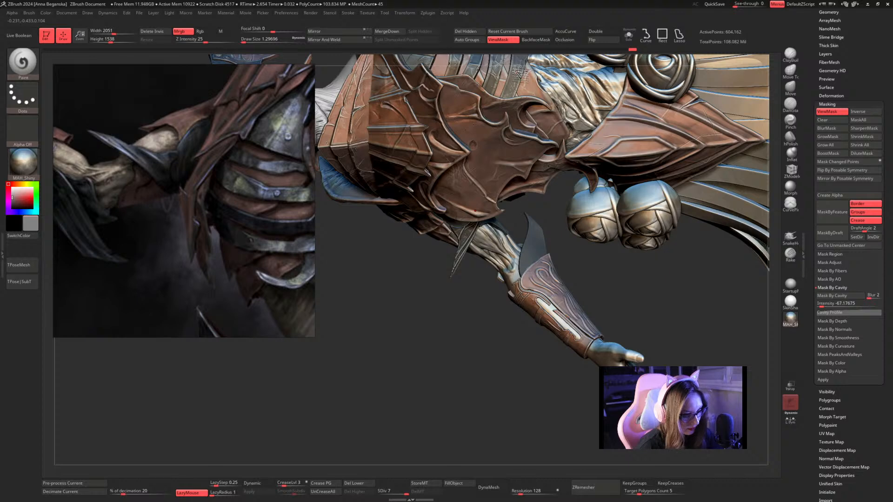
{"action": "key", "text": "c"}
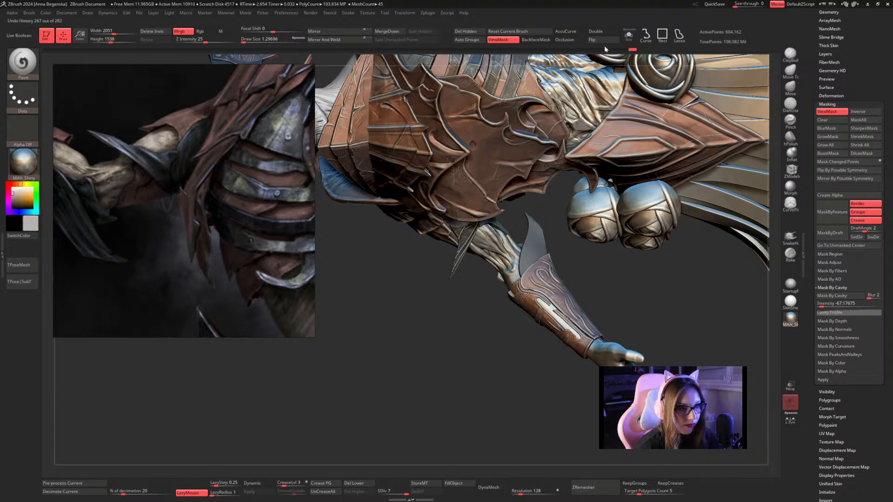
{"action": "left_click", "coordinate": [629, 40]}
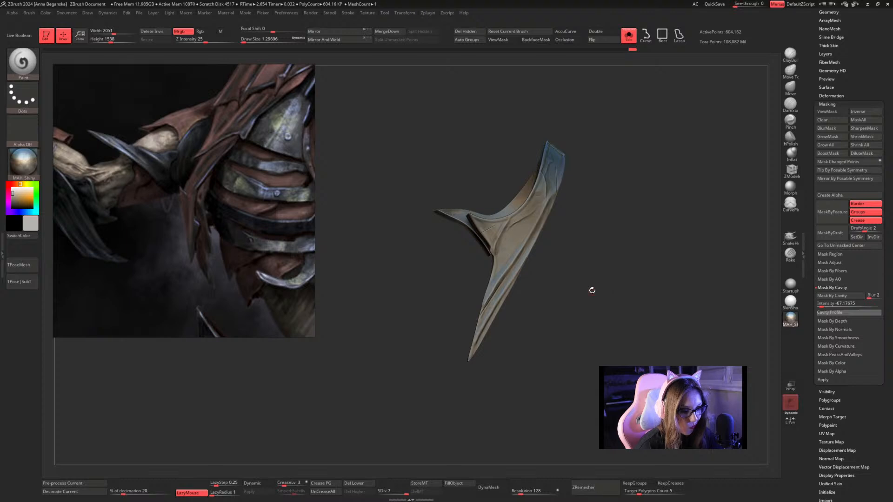
Brush the light colour over the arm guard's ridges and band with Paint at draw size about 18.3.
{"action": "key", "text": "bracketright"}
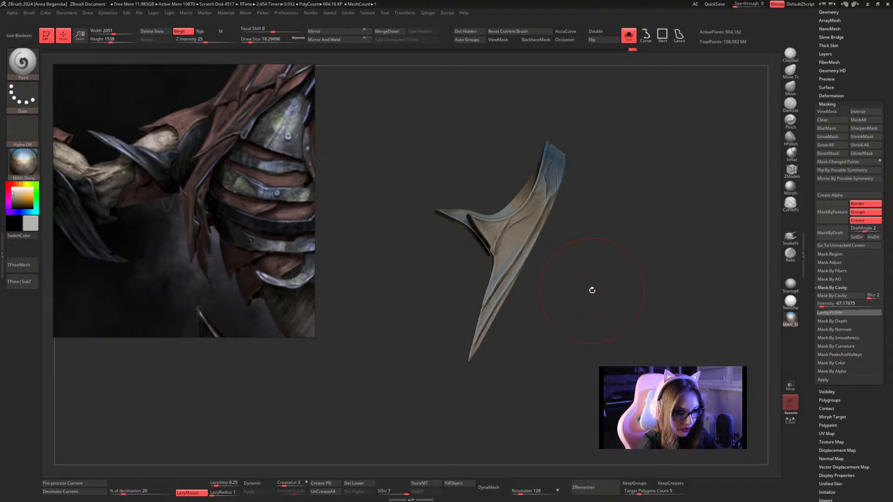
{"action": "left_click_drag", "start_coordinate": [504, 297], "coordinate": [539, 211]}
{"action": "left_click_drag", "start_coordinate": [592, 233], "coordinate": [592, 124]}
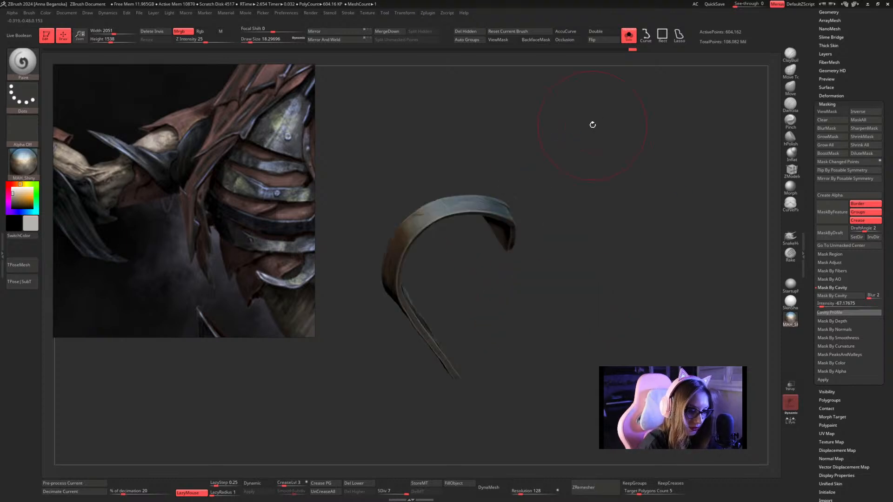
{"action": "left_click_drag", "start_coordinate": [598, 184], "coordinate": [609, 204]}
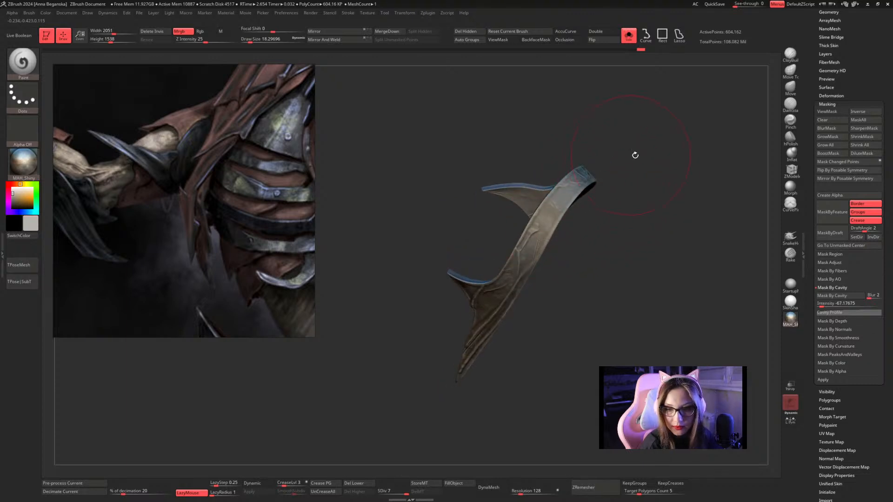
{"action": "left_click_drag", "start_coordinate": [634, 153], "coordinate": [628, 194]}
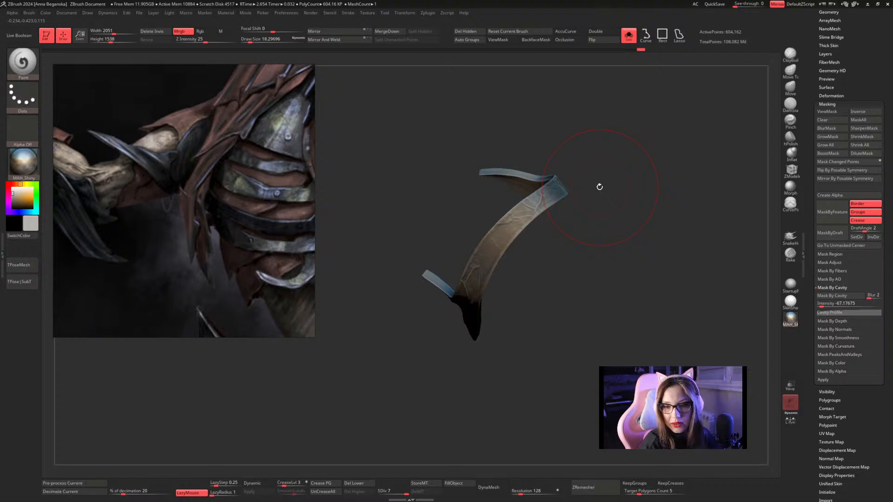
{"action": "mouse_move", "coordinate": [634, 158]}
{"action": "left_mouse_down"}
{"action": "mouse_move", "coordinate": [600, 196]}
{"action": "mouse_move", "coordinate": [632, 169]}
{"action": "mouse_move", "coordinate": [612, 169]}
{"action": "mouse_move", "coordinate": [621, 148]}
{"action": "mouse_move", "coordinate": [640, 141]}
{"action": "mouse_move", "coordinate": [597, 179]}
{"action": "left_mouse_up"}
Reduce the Paint brush's draw size to about 7.47 and continue colouring the flared end and band.
{"action": "key", "text": "space"}
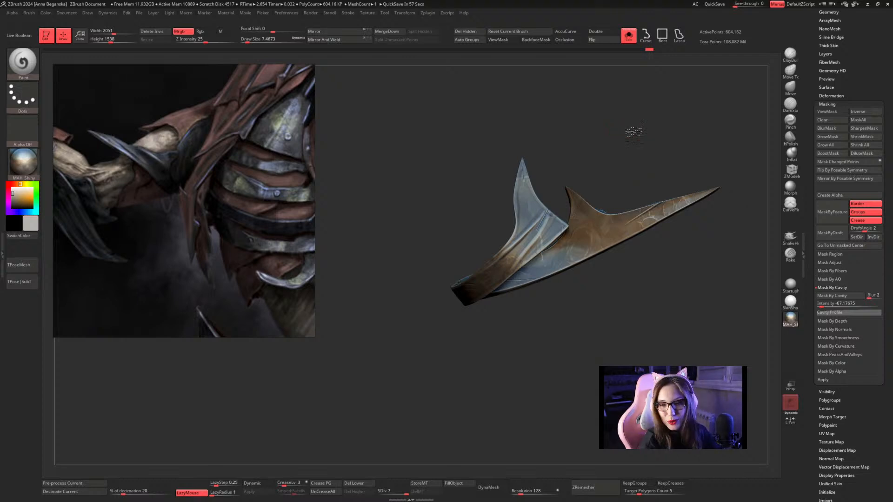
{"action": "left_click_drag", "start_coordinate": [630, 133], "coordinate": [625, 159]}
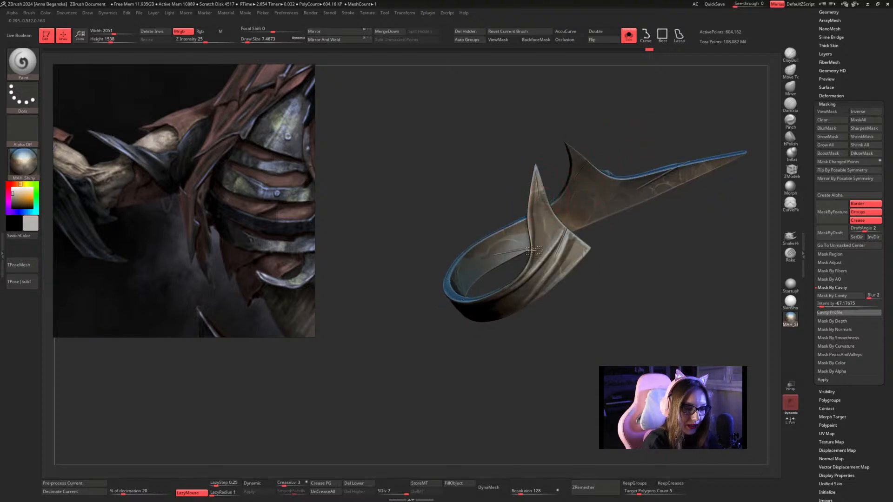
{"action": "left_click_drag", "start_coordinate": [618, 285], "coordinate": [615, 143], "text": "alt"}
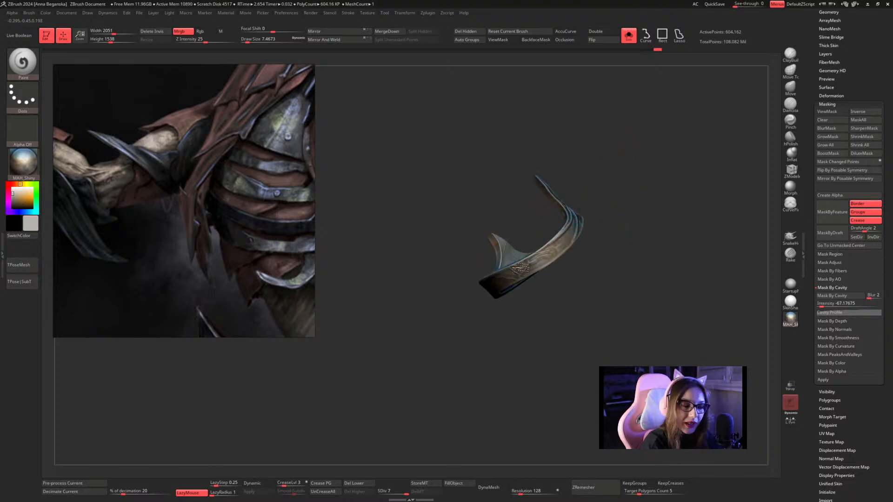
Check the coloured arm guard, bring back the whole character, and switch the material to StartupMaterial.
{"action": "mouse_move", "coordinate": [600, 191]}
{"action": "left_mouse_down"}
{"action": "mouse_move", "coordinate": [654, 163]}
{"action": "mouse_move", "coordinate": [670, 144]}
{"action": "mouse_move", "coordinate": [678, 155]}
{"action": "mouse_move", "coordinate": [534, 235]}
{"action": "left_mouse_up"}
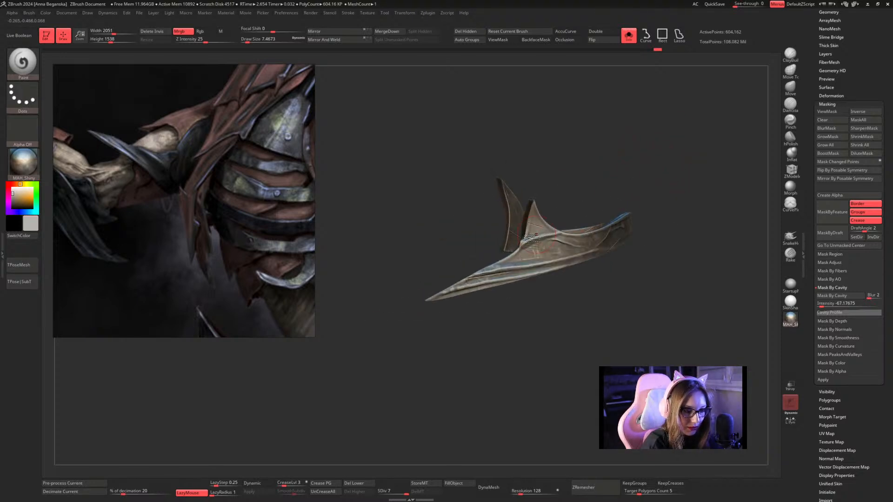
{"action": "left_click_drag", "start_coordinate": [456, 291], "coordinate": [649, 108]}
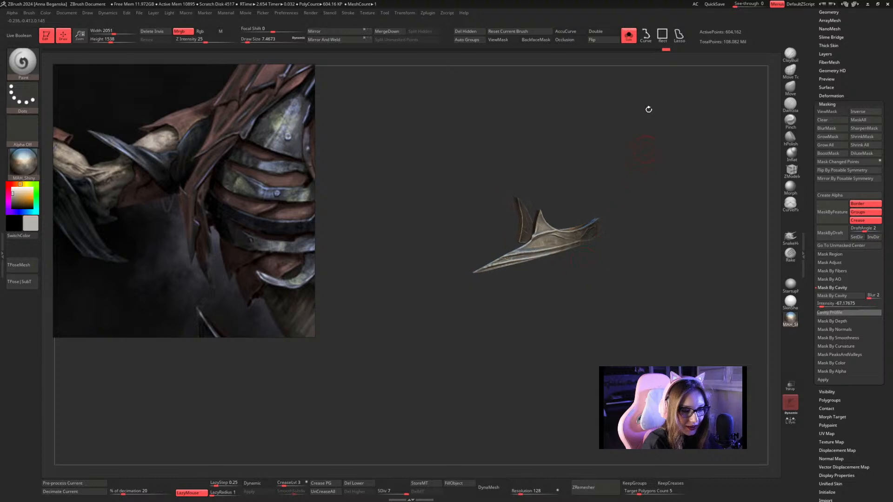
{"action": "left_click", "coordinate": [629, 36]}
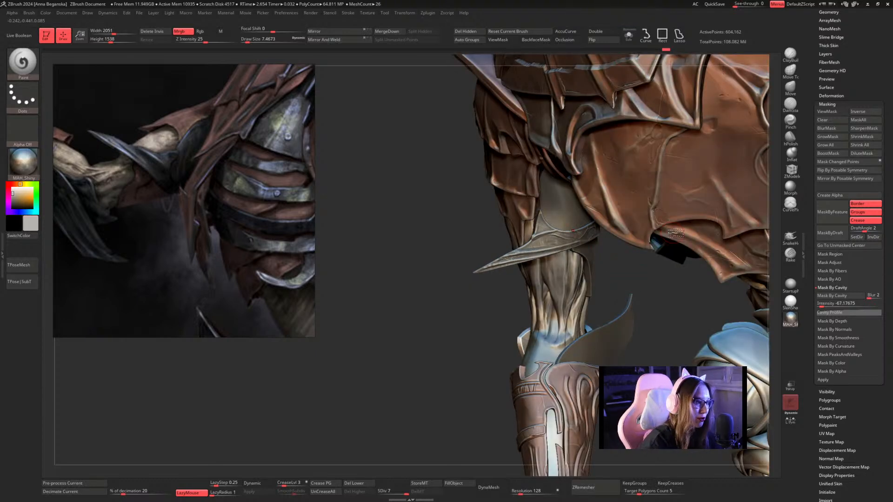
{"action": "left_click", "coordinate": [791, 283]}
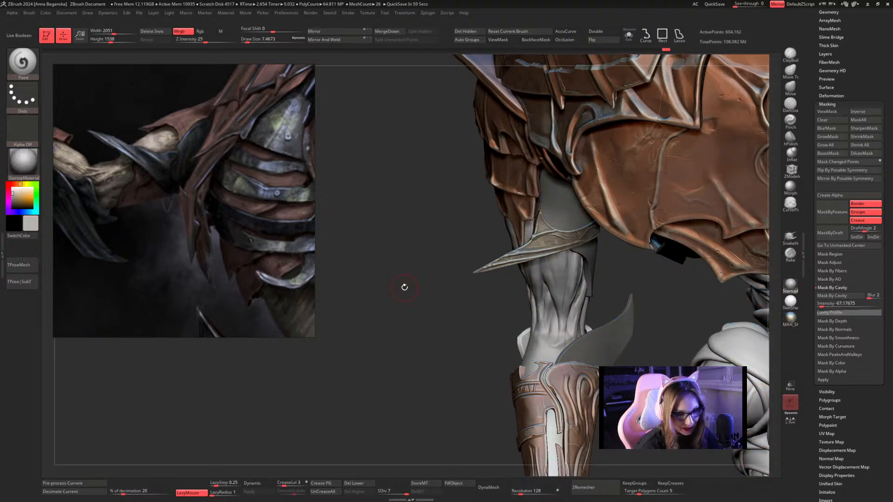
Select the upper-arm sleeve beneath the shoulder armour and reshape its outline with the Move brush at draw size about 21.6.
{"action": "key", "text": "f"}
{"action": "mouse_move", "coordinate": [584, 174]}
{"action": "left_mouse_down", "text": "shift"}
{"action": "mouse_move", "coordinate": [587, 183]}
{"action": "mouse_move", "coordinate": [545, 184]}
{"action": "mouse_move", "coordinate": [698, 197]}
{"action": "mouse_move", "coordinate": [712, 188]}
{"action": "left_mouse_up", "text": "shift"}
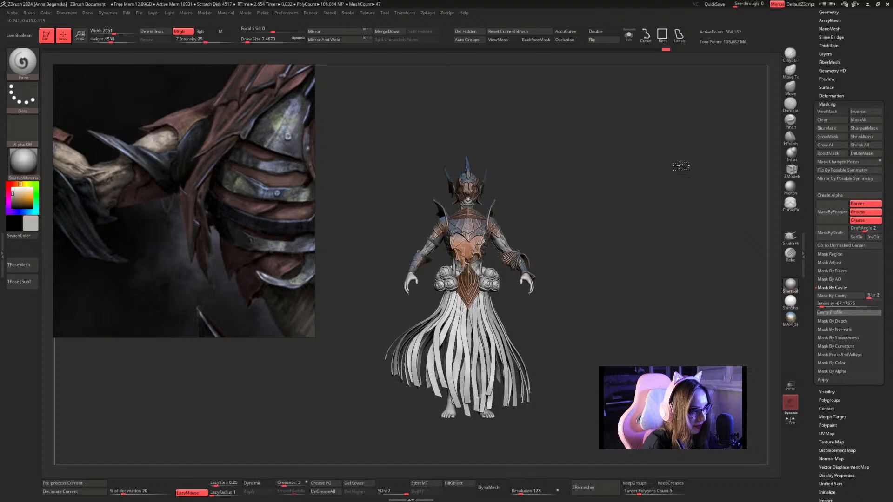
{"action": "left_click_drag", "start_coordinate": [637, 161], "coordinate": [679, 188], "text": "alt"}
{"action": "scroll", "coordinate": [680, 186], "scroll_direction": "up", "scroll_amount": 2}
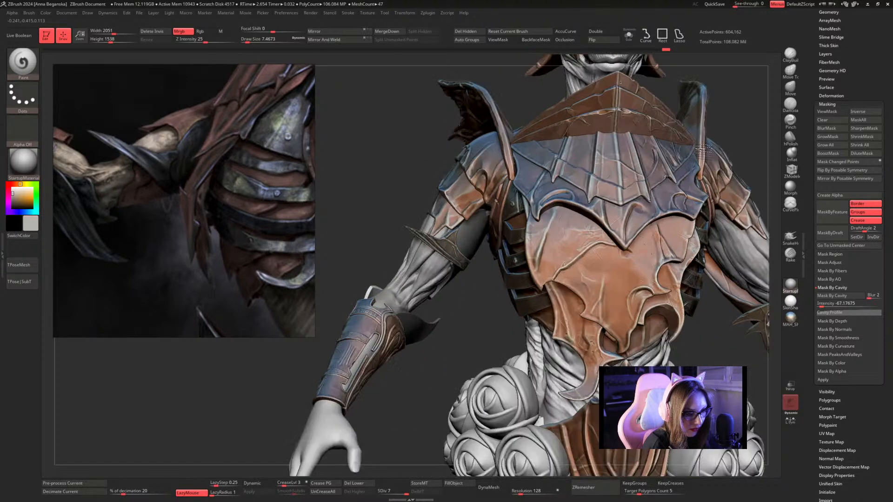
{"action": "scroll", "coordinate": [702, 149], "scroll_direction": "up", "scroll_amount": 2}
{"action": "left_click", "coordinate": [488, 228], "text": "alt"}
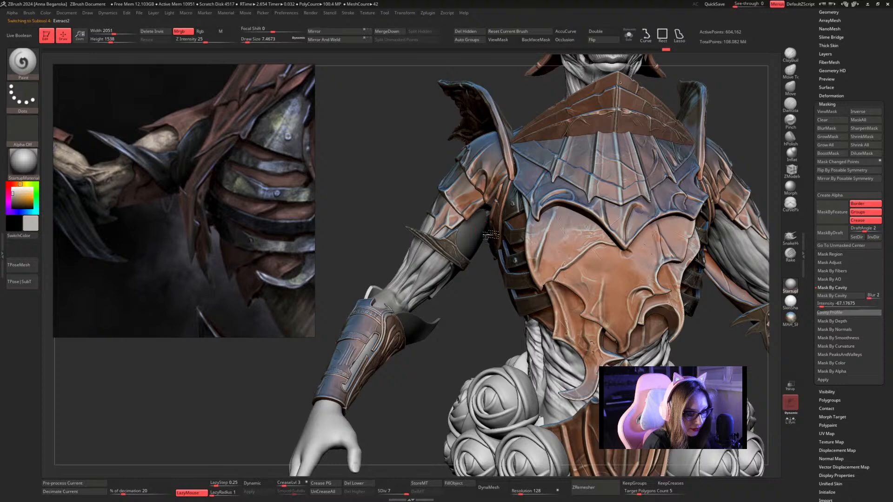
{"action": "left_click_drag", "start_coordinate": [489, 289], "coordinate": [493, 284]}
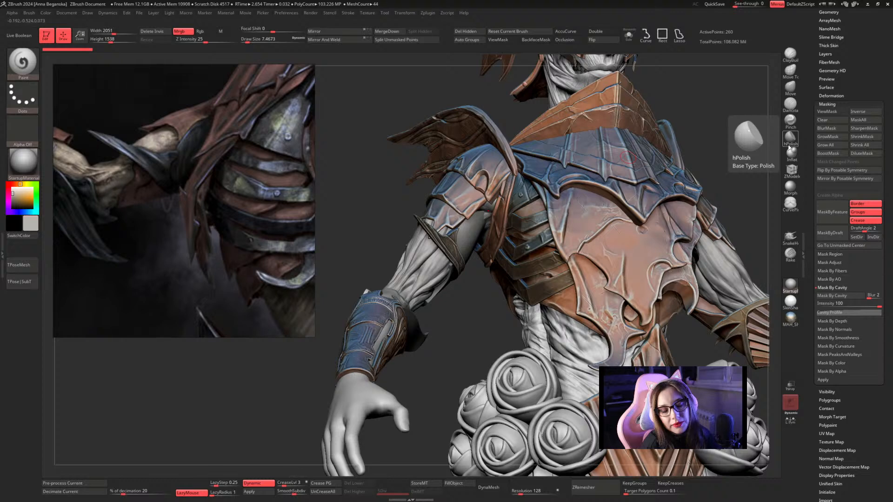
{"action": "left_click", "coordinate": [790, 87]}
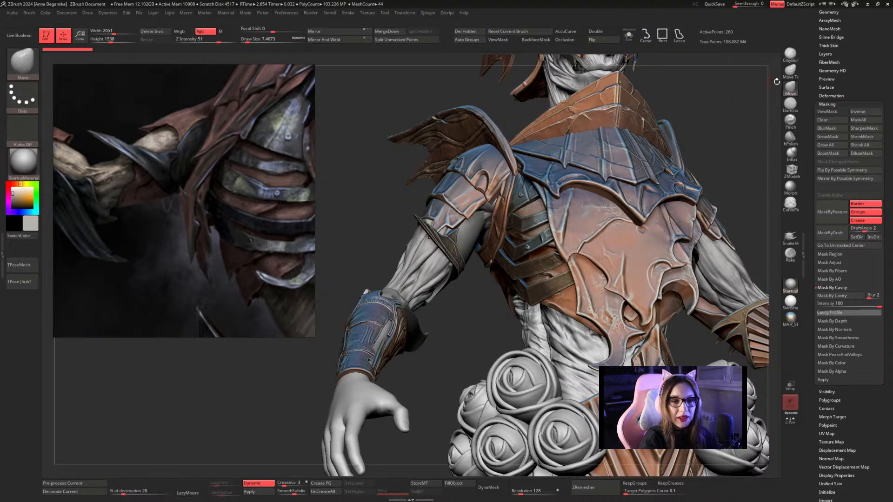
{"action": "key", "text": "space"}
{"action": "left_click_drag", "start_coordinate": [493, 211], "coordinate": [496, 211]}
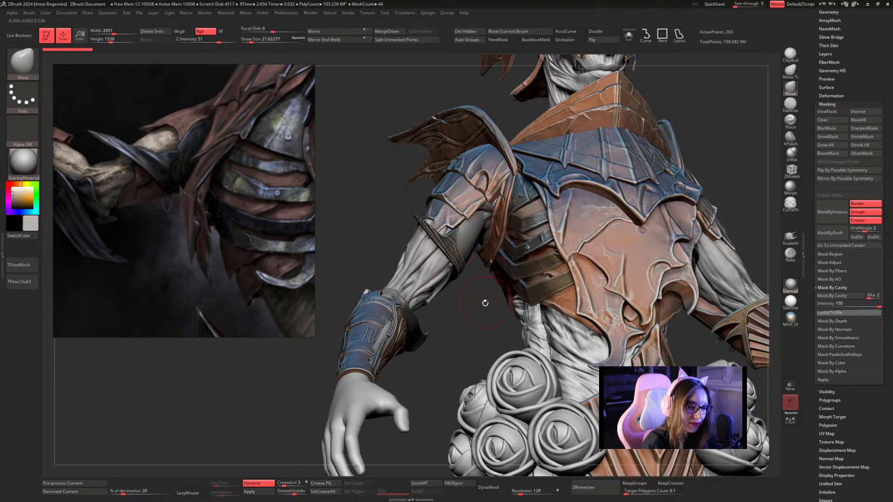
{"action": "left_click_drag", "start_coordinate": [484, 303], "coordinate": [491, 308]}
{"action": "mouse_move", "coordinate": [491, 245]}
{"action": "left_mouse_down"}
{"action": "mouse_move", "coordinate": [492, 212]}
{"action": "mouse_move", "coordinate": [490, 237]}
{"action": "left_mouse_up"}
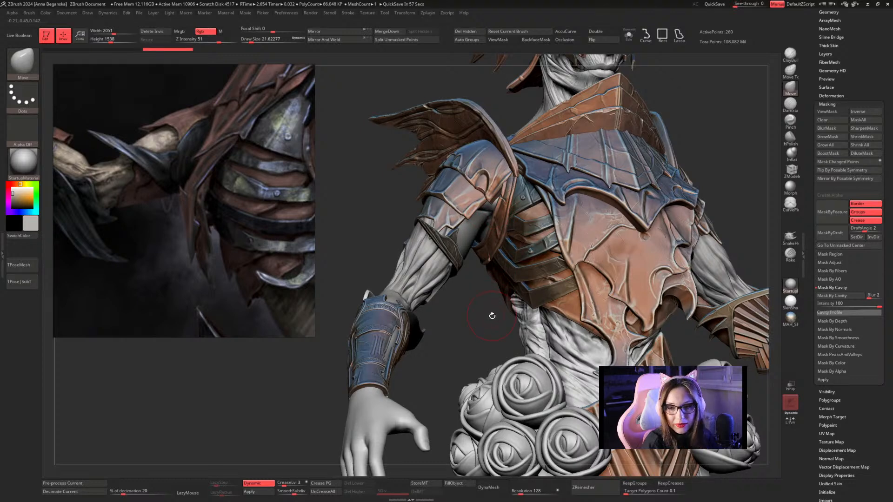
Refine the sleeve's outline from front and back with the Move brush at draw size about 14.2.
{"action": "left_click_drag", "start_coordinate": [491, 321], "coordinate": [487, 321]}
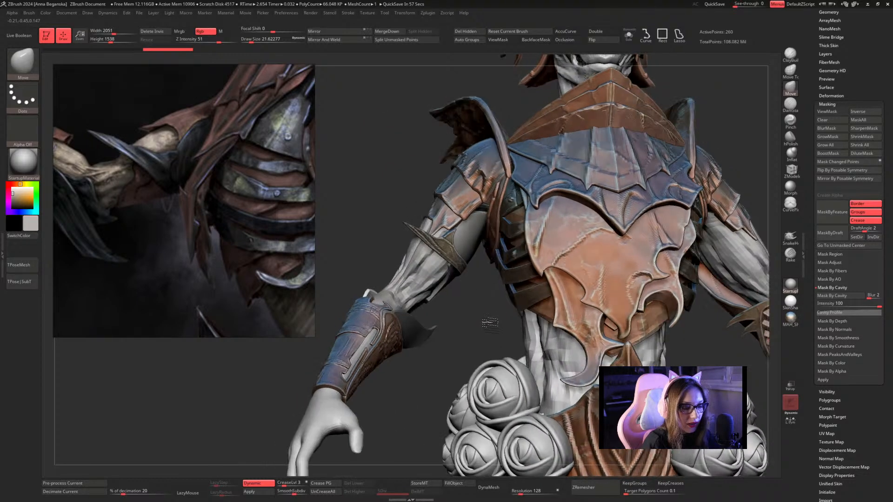
{"action": "key", "text": "space"}
{"action": "left_click_drag", "start_coordinate": [483, 244], "coordinate": [478, 244]}
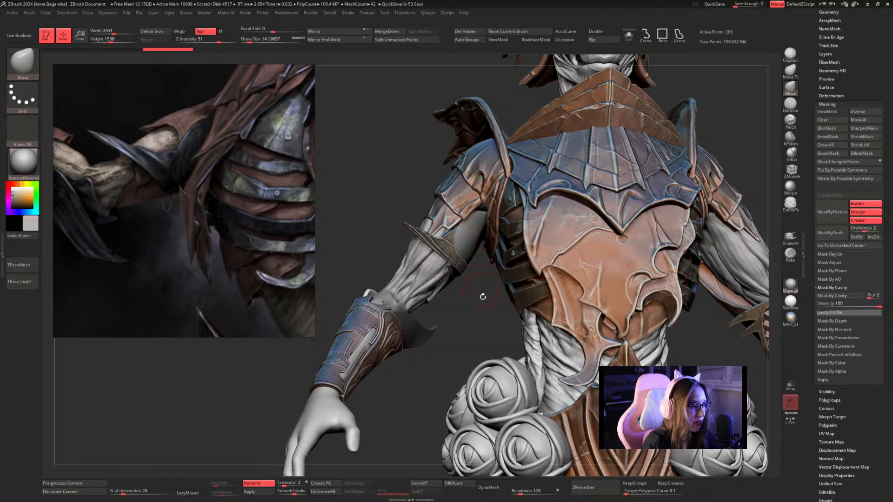
{"action": "left_click_drag", "start_coordinate": [486, 287], "coordinate": [560, 293]}
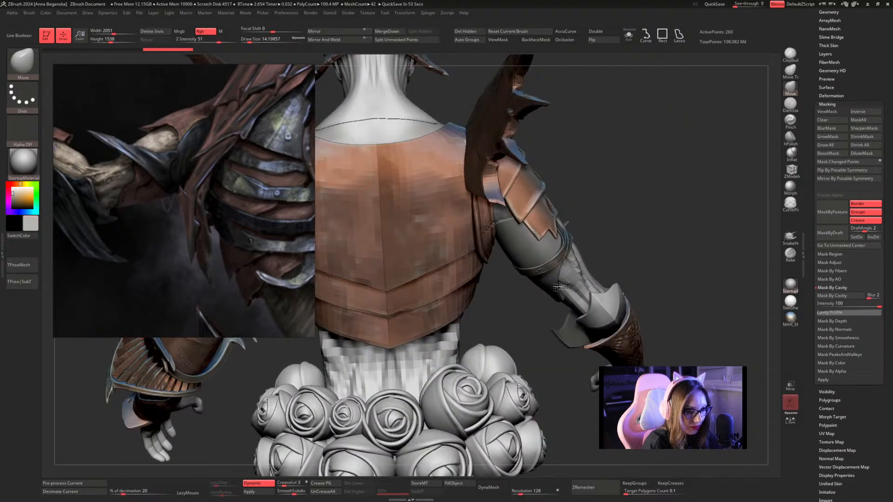
Apply the sleeve's dynamic subdivision, isolate the sleeve, and reduce the draw size to about 3.67.
{"action": "key", "text": "shift"}
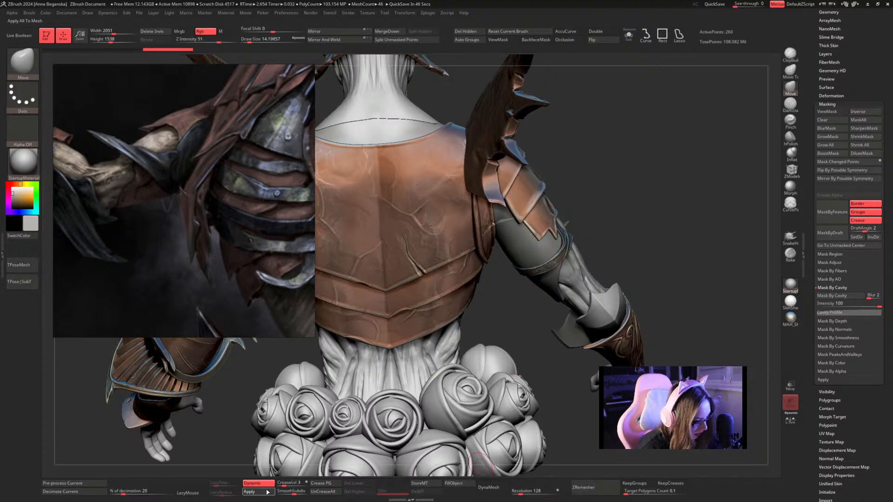
{"action": "left_click", "coordinate": [628, 35]}
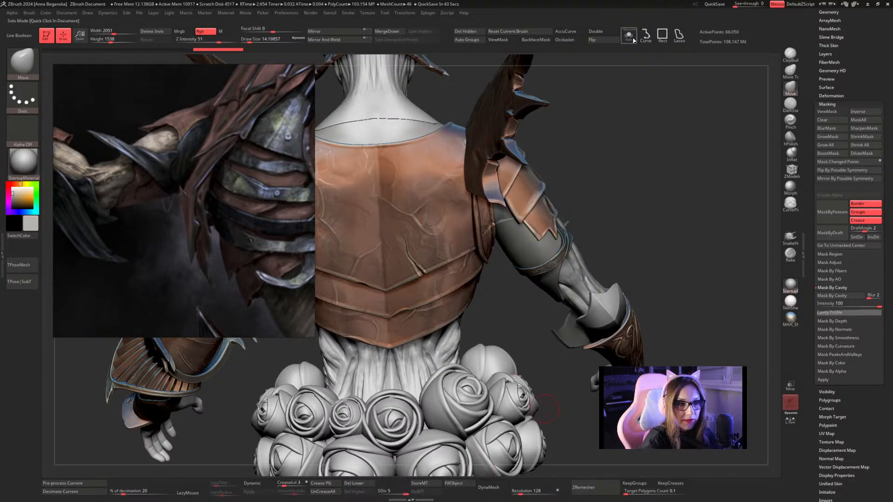
{"action": "key", "text": "space"}
{"action": "mouse_move", "coordinate": [638, 177]}
{"action": "left_mouse_down"}
{"action": "mouse_move", "coordinate": [636, 158]}
{"action": "mouse_move", "coordinate": [678, 163]}
{"action": "mouse_move", "coordinate": [649, 203]}
{"action": "mouse_move", "coordinate": [700, 154]}
{"action": "left_mouse_up"}
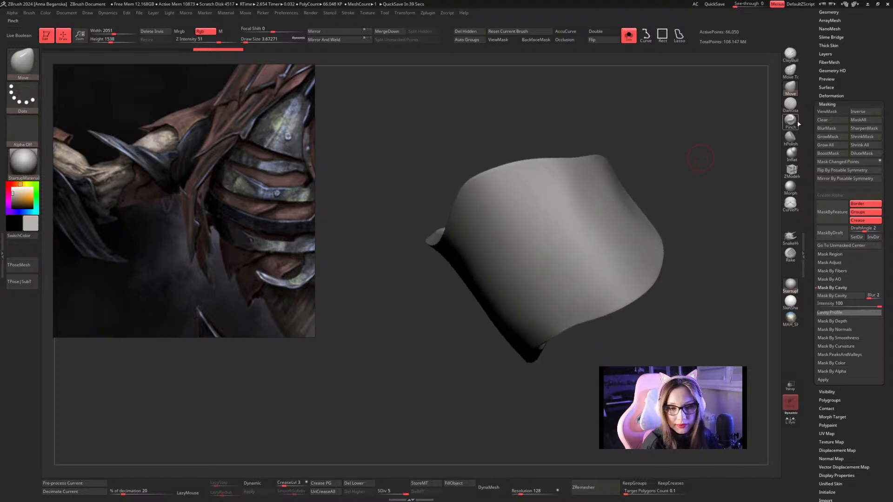
Try a DamStandard crease across the sleeve, undo it, and subdivide the sleeve to level 6.
{"action": "left_click", "coordinate": [790, 104]}
{"action": "left_click_drag", "start_coordinate": [539, 263], "coordinate": [636, 189]}
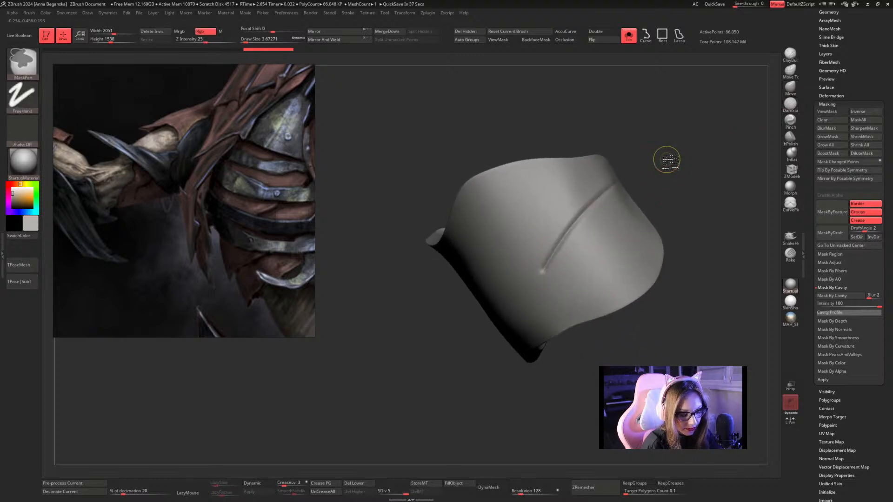
{"action": "key", "text": "ctrl+z"}
{"action": "key", "text": "ctrl+d"}
{"action": "mouse_move", "coordinate": [527, 298]}
{"action": "left_mouse_down"}
{"action": "mouse_move", "coordinate": [647, 169]}
{"action": "mouse_move", "coordinate": [710, 135]}
{"action": "mouse_move", "coordinate": [658, 155]}
{"action": "mouse_move", "coordinate": [654, 191]}
{"action": "mouse_move", "coordinate": [677, 193]}
{"action": "left_mouse_up"}
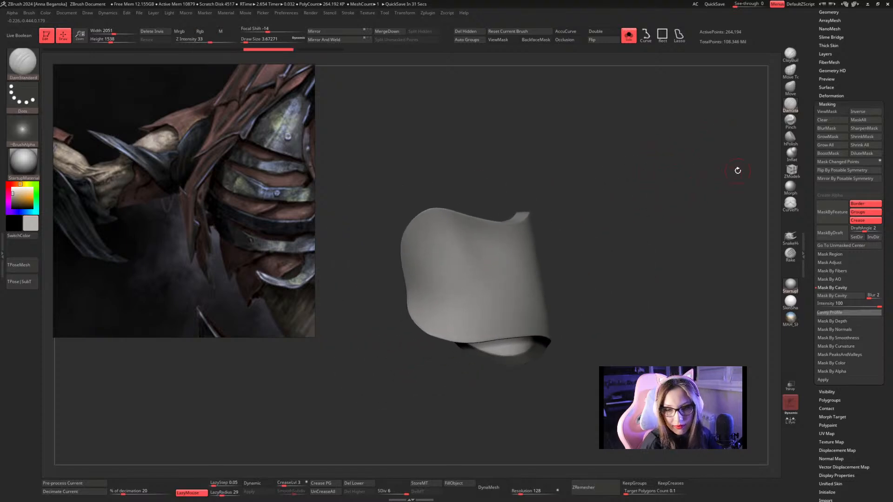
Switch to the Inflat brush, show the whole character, undo a test stroke on the sleeve, and reduce the draw size to about 2.19.
{"action": "left_click", "coordinate": [791, 153]}
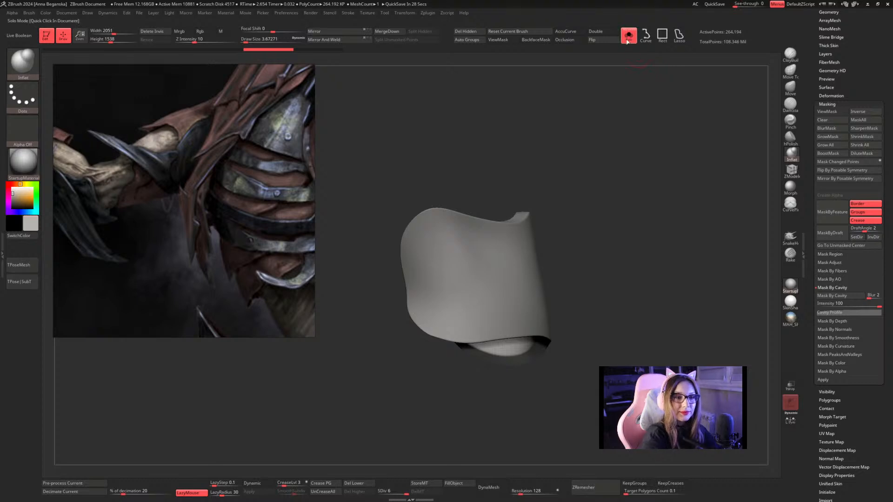
{"action": "left_click", "coordinate": [623, 98]}
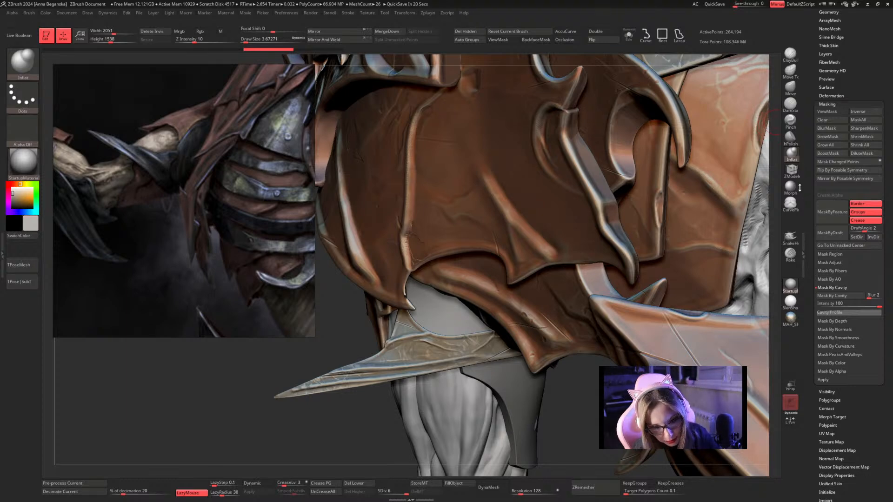
{"action": "left_click_drag", "start_coordinate": [773, 91], "coordinate": [778, 80]}
{"action": "key", "text": "space"}
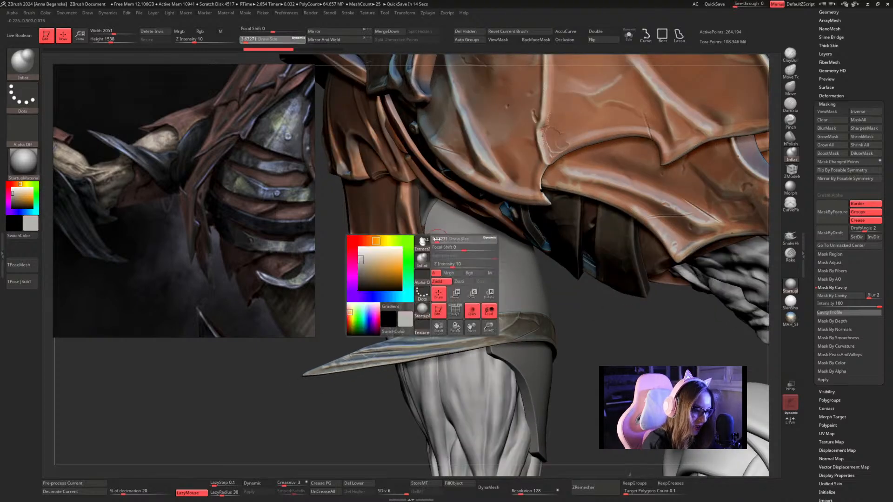
{"action": "left_click", "coordinate": [442, 274]}
{"action": "left_click_drag", "start_coordinate": [426, 243], "coordinate": [427, 254]}
{"action": "key", "text": "space"}
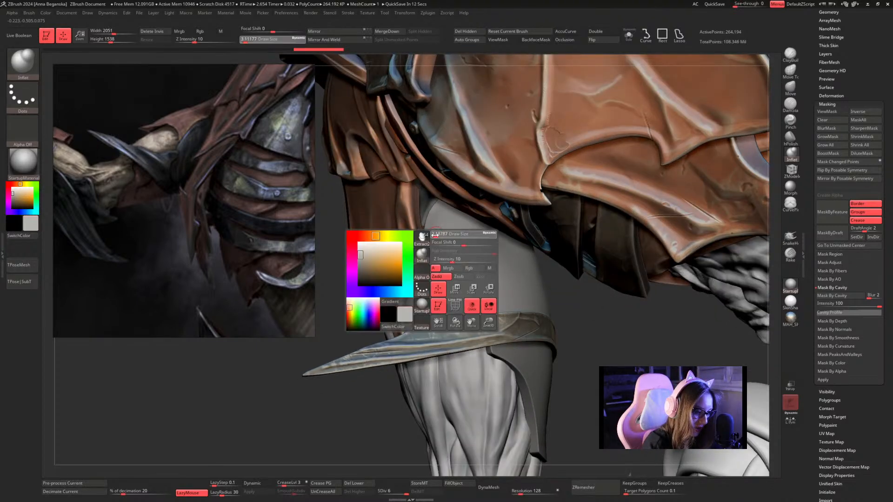
{"action": "key", "text": "ctrl+z"}
{"action": "key", "text": "space"}
{"action": "left_click", "coordinate": [438, 216]}
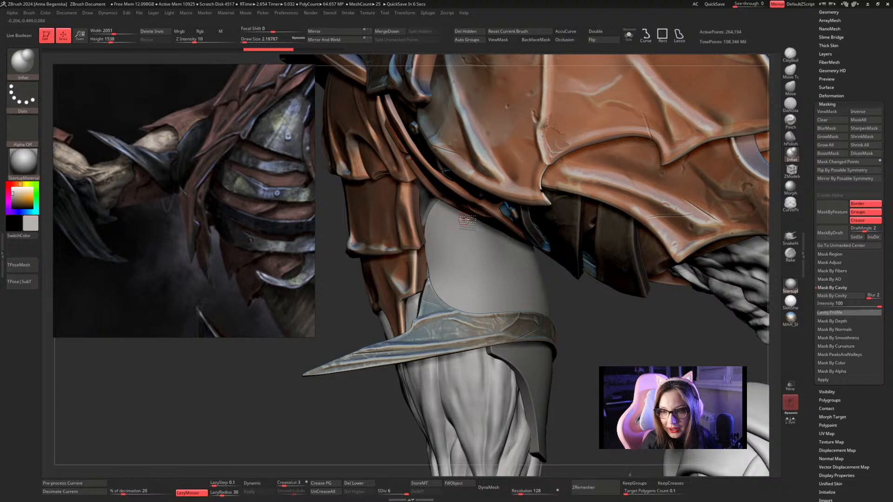
Try Inflat draw sizes of about 2.62 and 1.82 at the sleeve's upper edge, settling on about 2.19.
{"action": "key", "text": "space"}
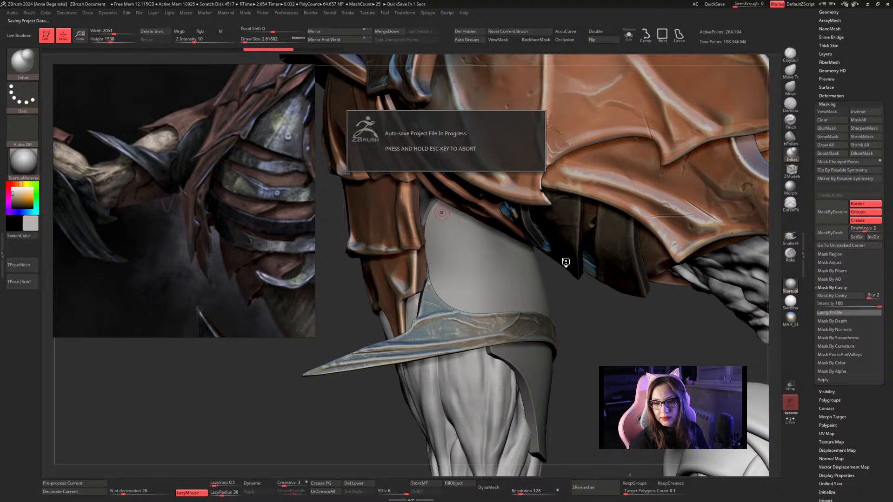
{"action": "key", "text": "space"}
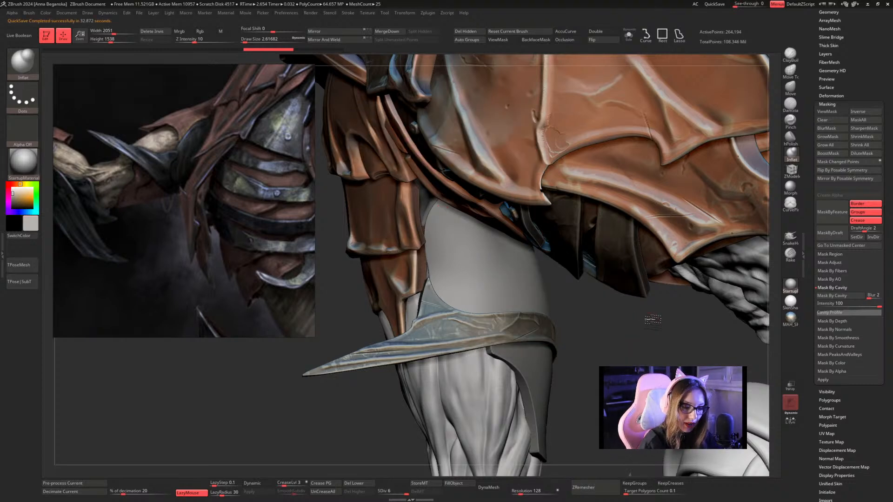
{"action": "left_click_drag", "start_coordinate": [653, 320], "coordinate": [660, 320]}
{"action": "key", "text": "space"}
{"action": "left_click", "coordinate": [449, 211]}
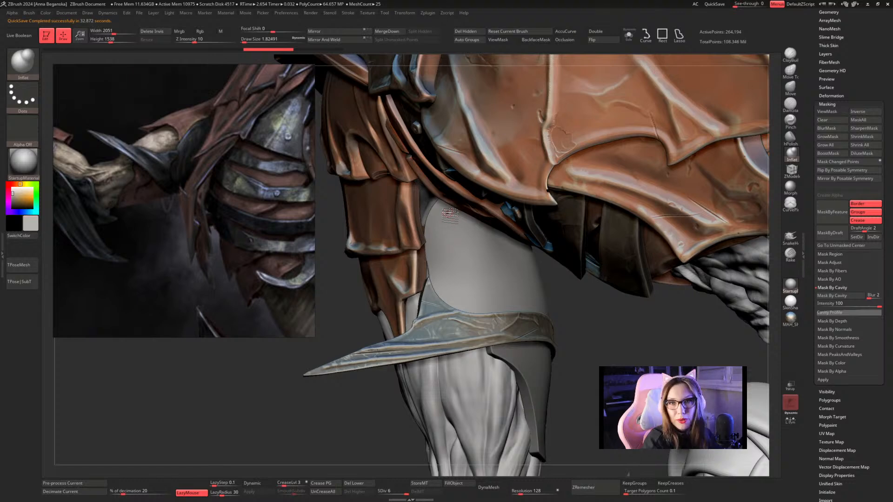
{"action": "key", "text": "space"}
{"action": "left_click", "coordinate": [449, 207]}
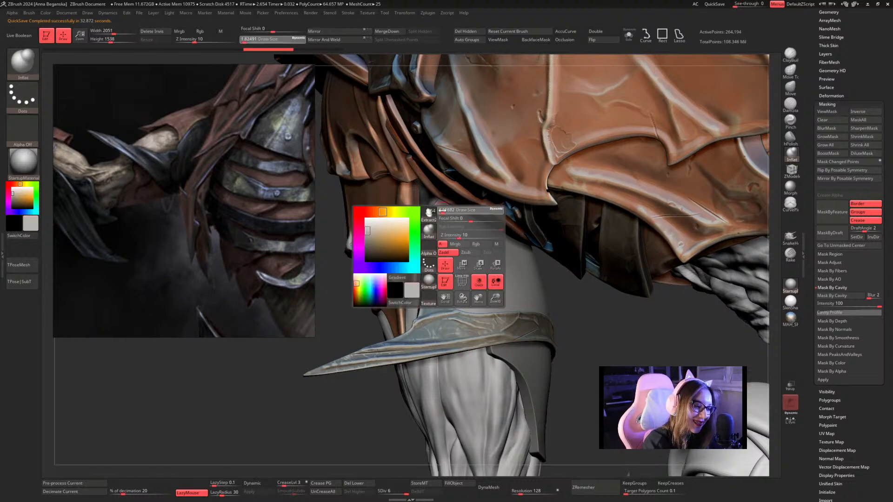
{"action": "key", "text": "space"}
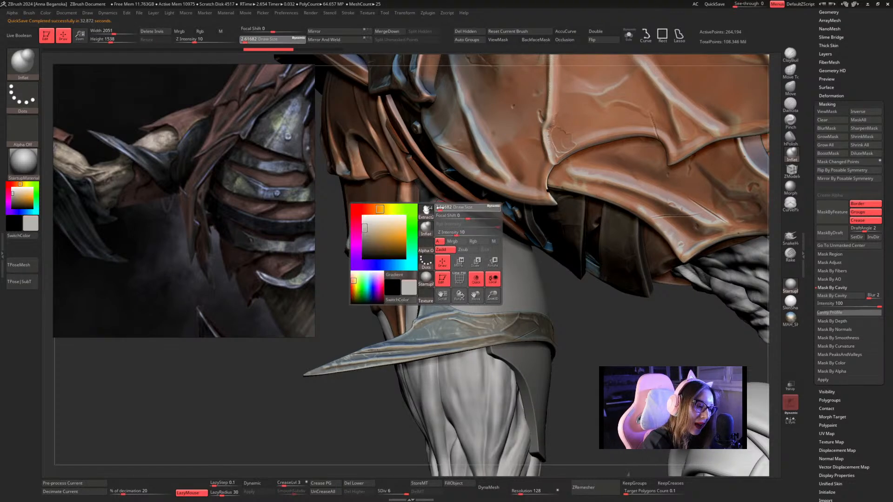
{"action": "left_click", "coordinate": [443, 205]}
Brush with Inflat down the sleeve from its upper corner and along the border with the spiked arm guard.
{"action": "mouse_move", "coordinate": [443, 204]}
{"action": "left_mouse_down"}
{"action": "mouse_move", "coordinate": [430, 231]}
{"action": "mouse_move", "coordinate": [431, 263]}
{"action": "mouse_move", "coordinate": [454, 307]}
{"action": "mouse_move", "coordinate": [585, 328]}
{"action": "mouse_move", "coordinate": [555, 281]}
{"action": "left_mouse_up"}
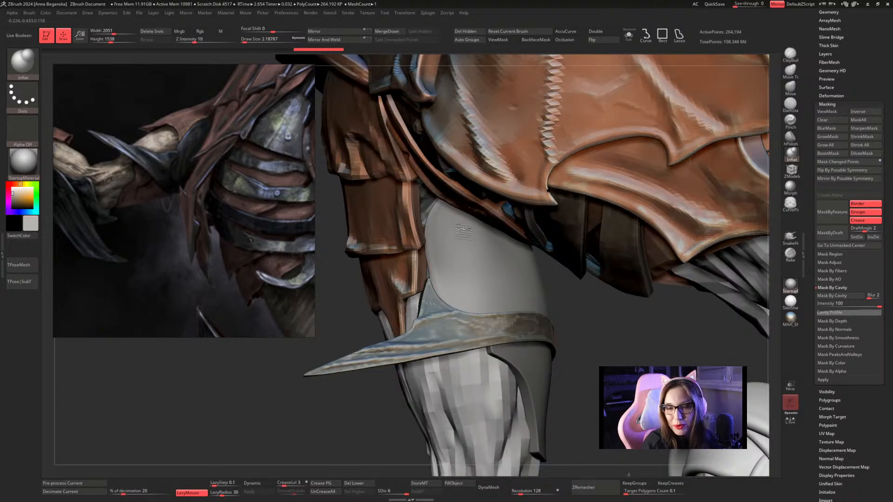
{"action": "mouse_move", "coordinate": [443, 205]}
{"action": "left_mouse_down"}
{"action": "mouse_move", "coordinate": [430, 249]}
{"action": "mouse_move", "coordinate": [435, 286]}
{"action": "mouse_move", "coordinate": [449, 305]}
{"action": "mouse_move", "coordinate": [554, 328]}
{"action": "left_mouse_up"}
{"action": "left_click_drag", "start_coordinate": [579, 362], "coordinate": [579, 383]}
{"action": "left_click_drag", "start_coordinate": [471, 312], "coordinate": [524, 316]}
{"action": "left_click_drag", "start_coordinate": [465, 317], "coordinate": [558, 312]}
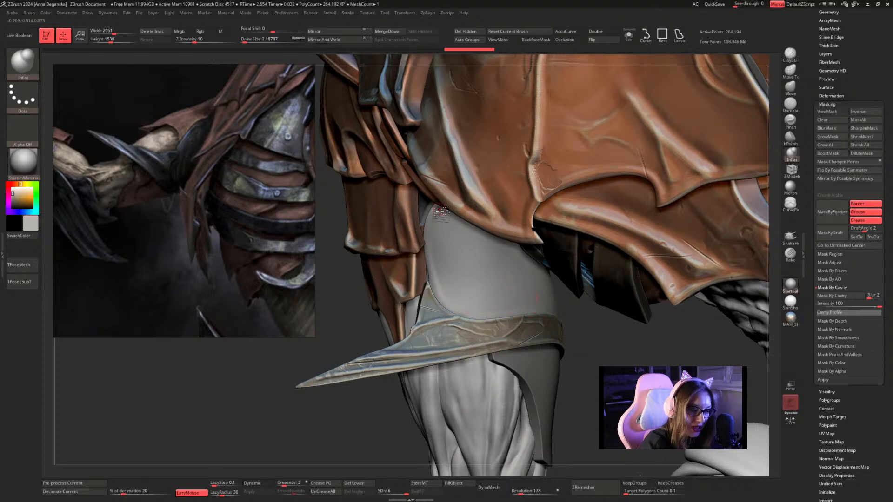
{"action": "mouse_move", "coordinate": [440, 207]}
{"action": "left_mouse_down"}
{"action": "mouse_move", "coordinate": [432, 266]}
{"action": "mouse_move", "coordinate": [442, 297]}
{"action": "mouse_move", "coordinate": [495, 316]}
{"action": "left_mouse_up"}
{"action": "left_click_drag", "start_coordinate": [550, 312], "coordinate": [557, 312]}
{"action": "left_click_drag", "start_coordinate": [581, 356], "coordinate": [516, 308], "text": "alt"}
{"action": "left_click_drag", "start_coordinate": [514, 257], "coordinate": [514, 297]}
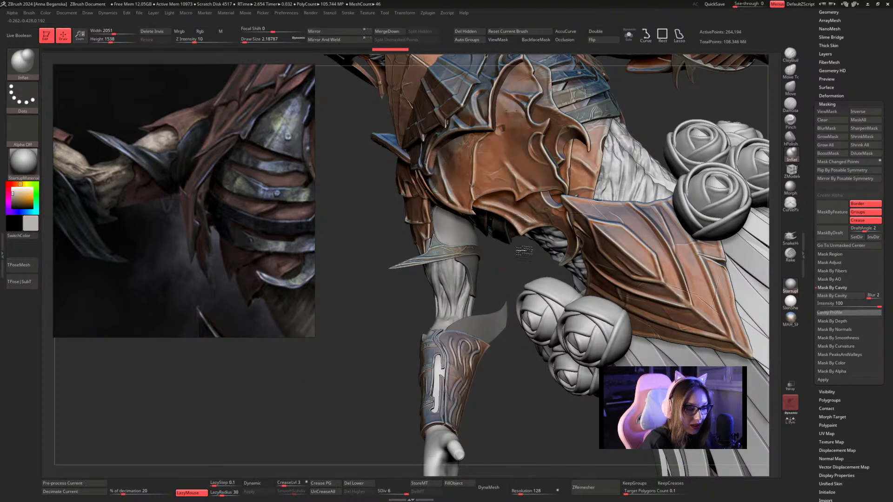
Reduce the Inflat draw size to about 1.82 and brush along the sleeve's lower edge beside the spiked arm guard on the outer arm.
{"action": "left_click_drag", "start_coordinate": [509, 249], "coordinate": [571, 235]}
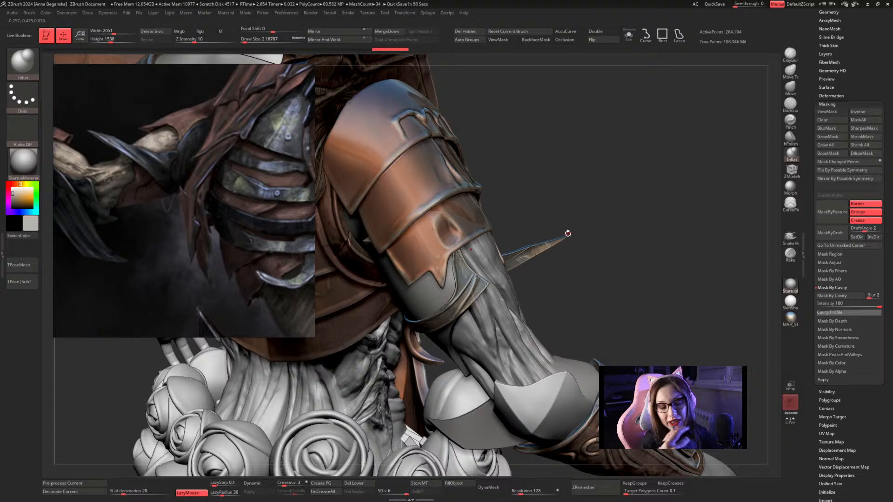
{"action": "left_click_drag", "start_coordinate": [644, 191], "coordinate": [693, 197], "text": "alt"}
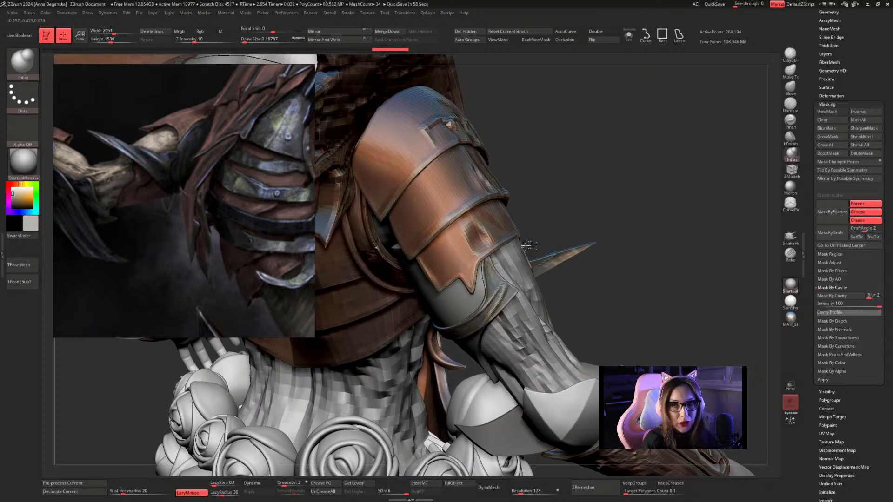
{"action": "left_click_drag", "start_coordinate": [557, 206], "coordinate": [515, 242]}
{"action": "key", "text": "space"}
{"action": "left_click", "coordinate": [516, 241]}
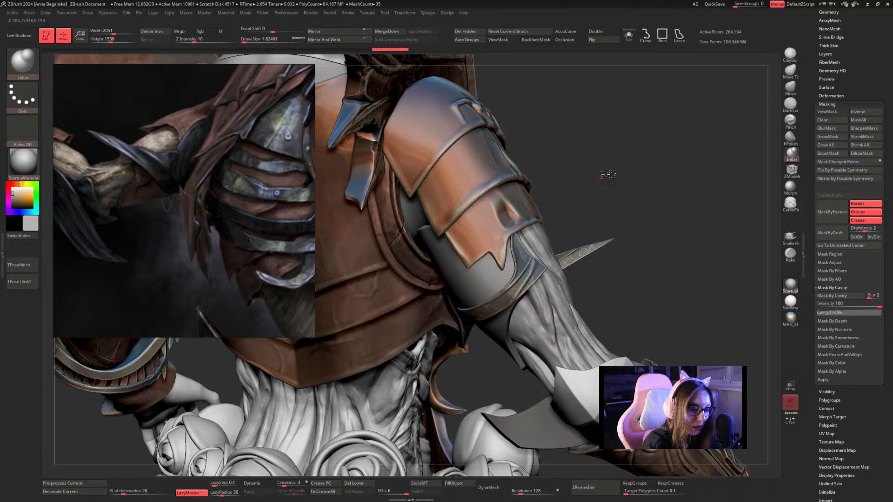
{"action": "left_click_drag", "start_coordinate": [607, 183], "coordinate": [514, 235]}
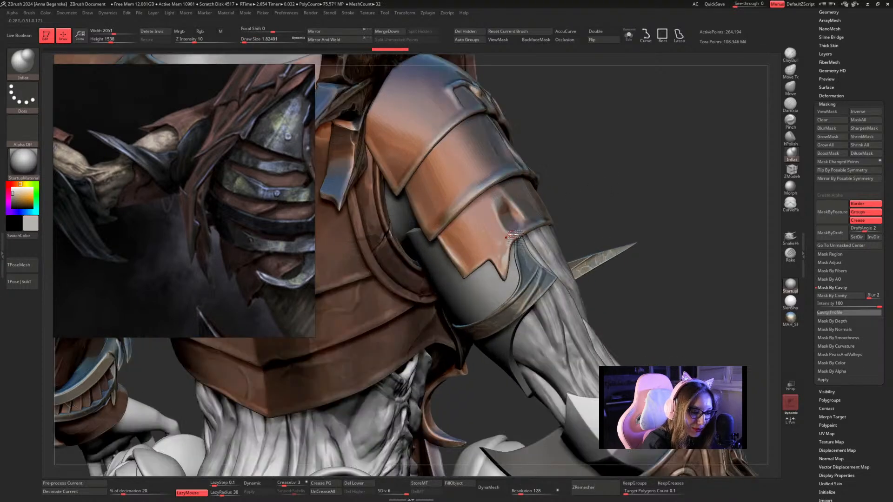
{"action": "left_click_drag", "start_coordinate": [519, 284], "coordinate": [511, 298]}
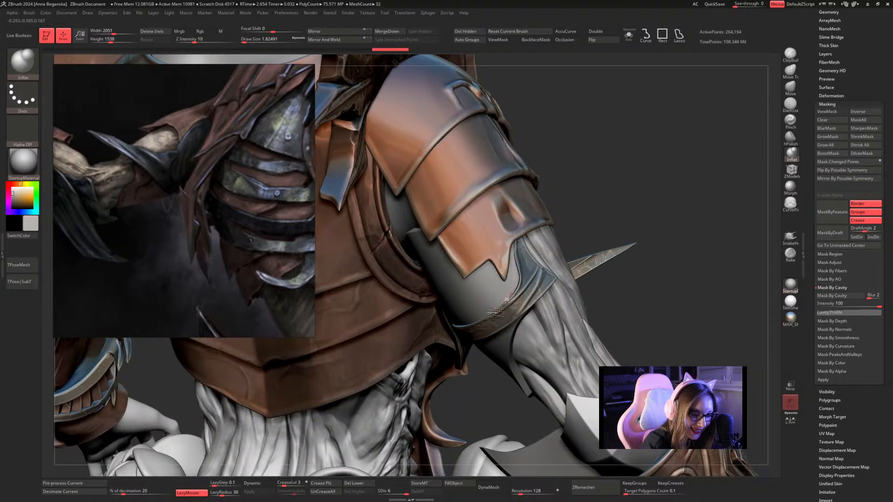
{"action": "mouse_move", "coordinate": [589, 223]}
{"action": "left_mouse_down"}
{"action": "mouse_move", "coordinate": [518, 270]}
{"action": "mouse_move", "coordinate": [516, 295]}
{"action": "mouse_move", "coordinate": [500, 307]}
{"action": "left_mouse_up"}
{"action": "mouse_move", "coordinate": [607, 201]}
{"action": "left_mouse_down"}
{"action": "mouse_move", "coordinate": [613, 196]}
{"action": "mouse_move", "coordinate": [527, 284]}
{"action": "mouse_move", "coordinate": [466, 327]}
{"action": "left_mouse_up"}
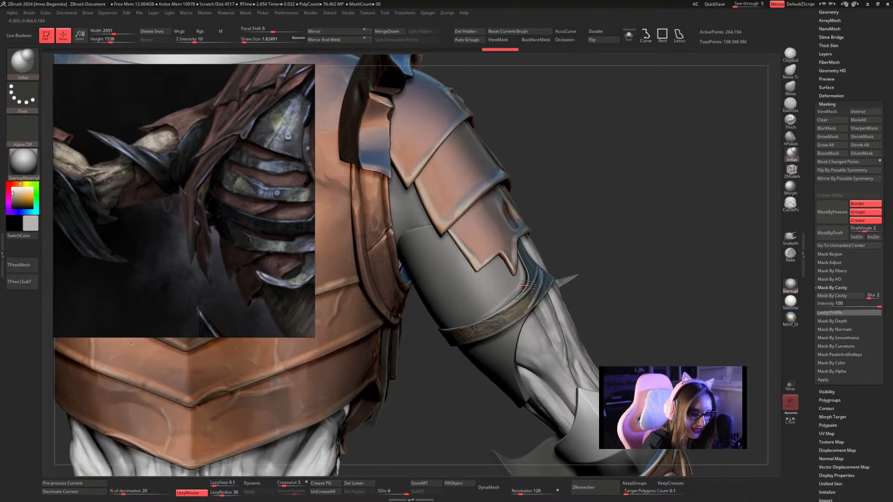
{"action": "left_click_drag", "start_coordinate": [507, 306], "coordinate": [463, 327]}
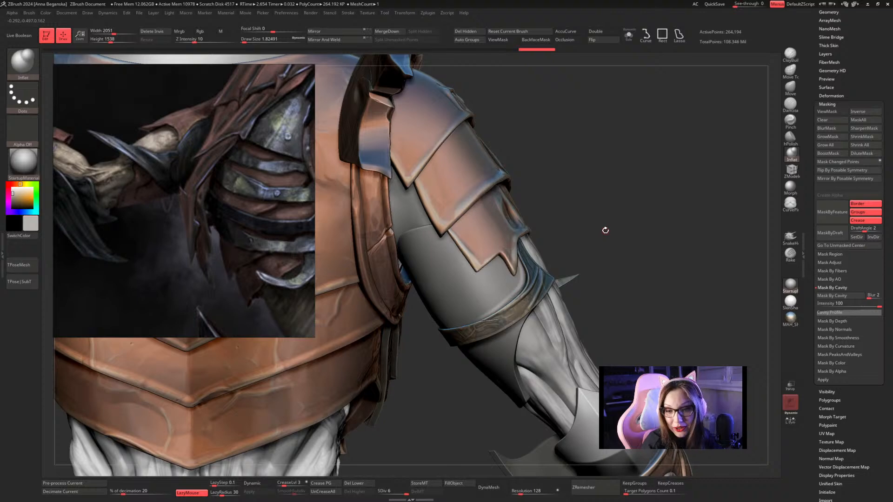
Extend the Inflat ridge along the sleeve's lower hem around the back of the arm, just above the arm guard.
{"action": "mouse_move", "coordinate": [605, 230]}
{"action": "left_mouse_down"}
{"action": "mouse_move", "coordinate": [622, 208]}
{"action": "mouse_move", "coordinate": [517, 310]}
{"action": "mouse_move", "coordinate": [525, 298]}
{"action": "left_mouse_up"}
{"action": "mouse_move", "coordinate": [504, 307]}
{"action": "left_mouse_down"}
{"action": "mouse_move", "coordinate": [455, 321]}
{"action": "mouse_move", "coordinate": [409, 354]}
{"action": "left_mouse_up"}
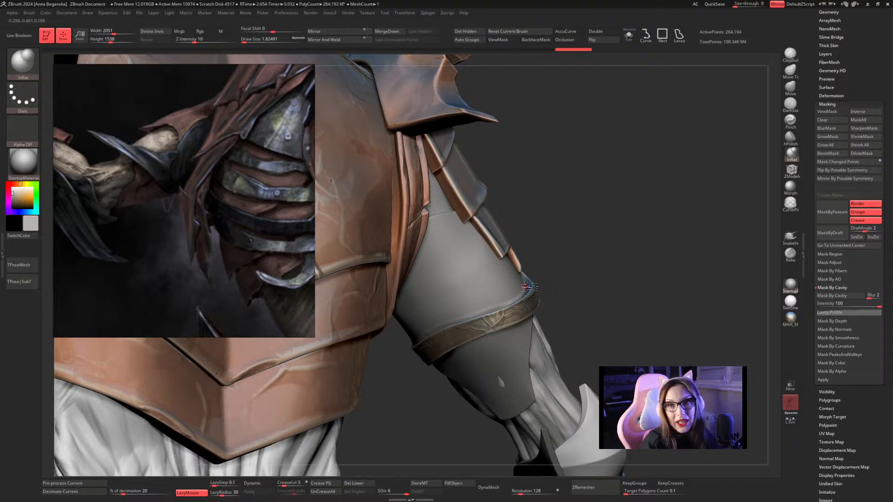
{"action": "left_click_drag", "start_coordinate": [648, 175], "coordinate": [647, 170]}
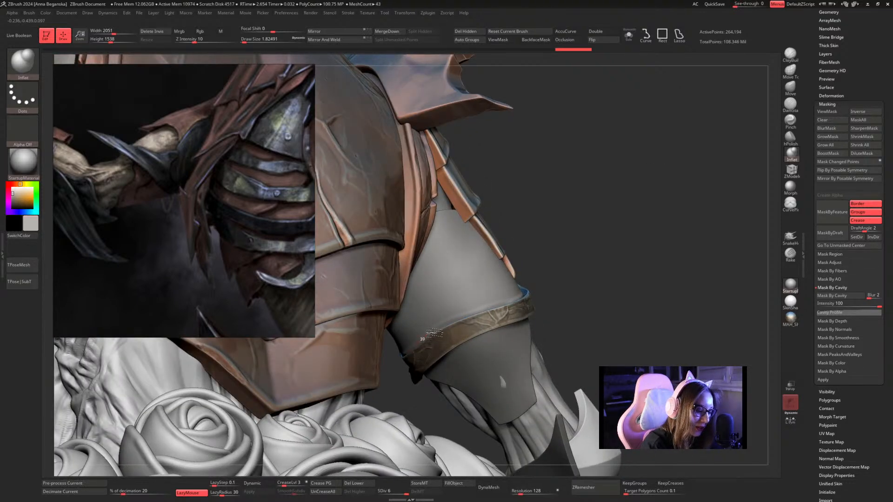
{"action": "left_click_drag", "start_coordinate": [593, 250], "coordinate": [590, 259]}
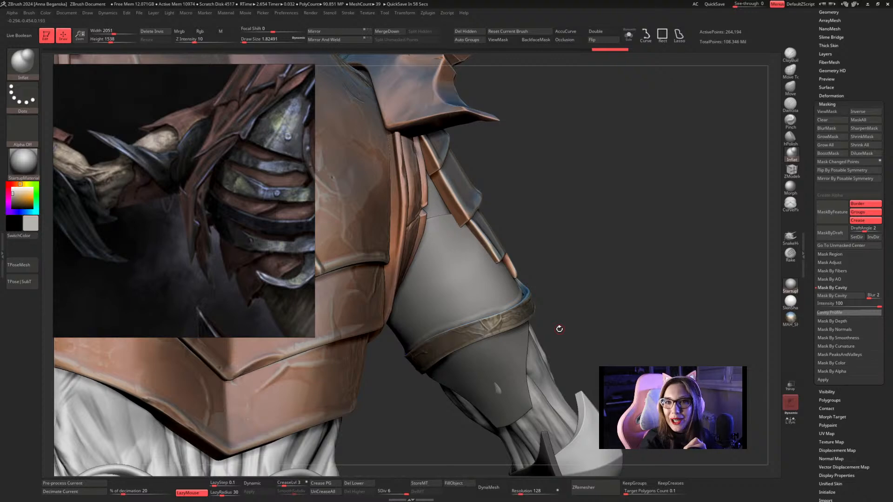
{"action": "mouse_move", "coordinate": [584, 254]}
{"action": "left_mouse_down"}
{"action": "mouse_move", "coordinate": [437, 333]}
{"action": "mouse_move", "coordinate": [480, 328]}
{"action": "mouse_move", "coordinate": [524, 305]}
{"action": "left_mouse_up"}
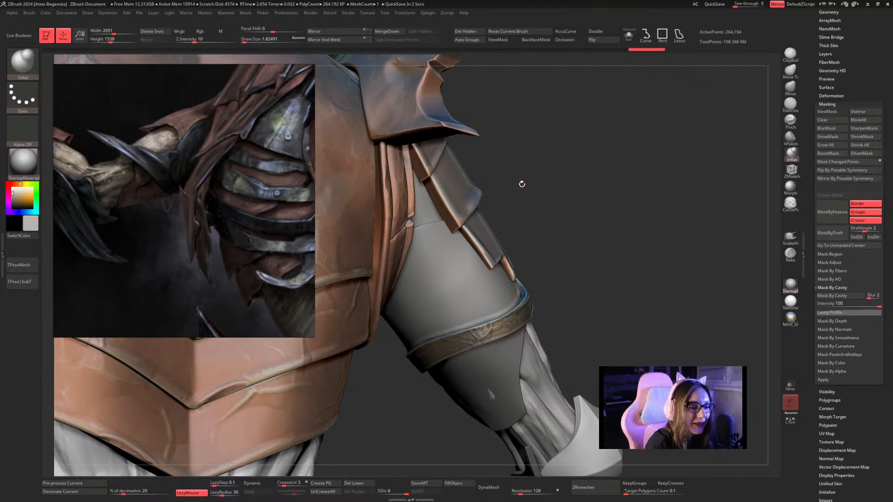
{"action": "left_click_drag", "start_coordinate": [534, 195], "coordinate": [452, 226]}
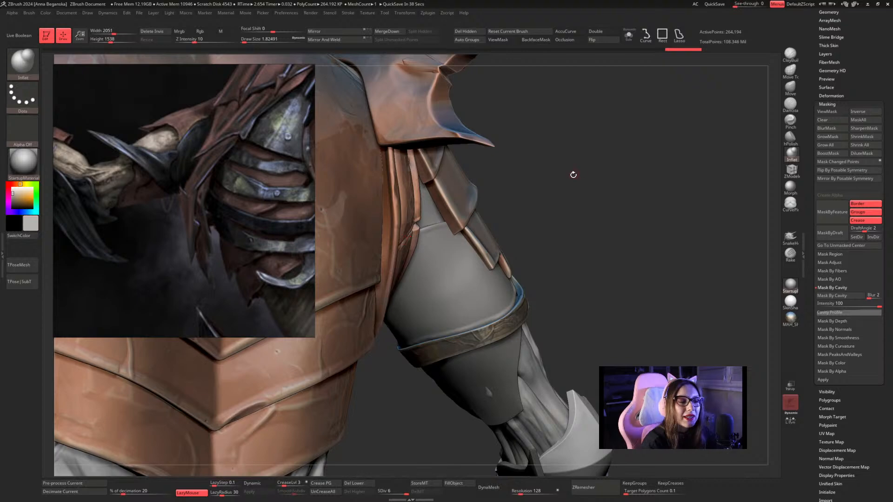
Isolate the sleeve, raise the Inflat draw size to about 2.19, and thicken its upper rim and pointed corners.
{"action": "left_click_drag", "start_coordinate": [573, 176], "coordinate": [603, 154]}
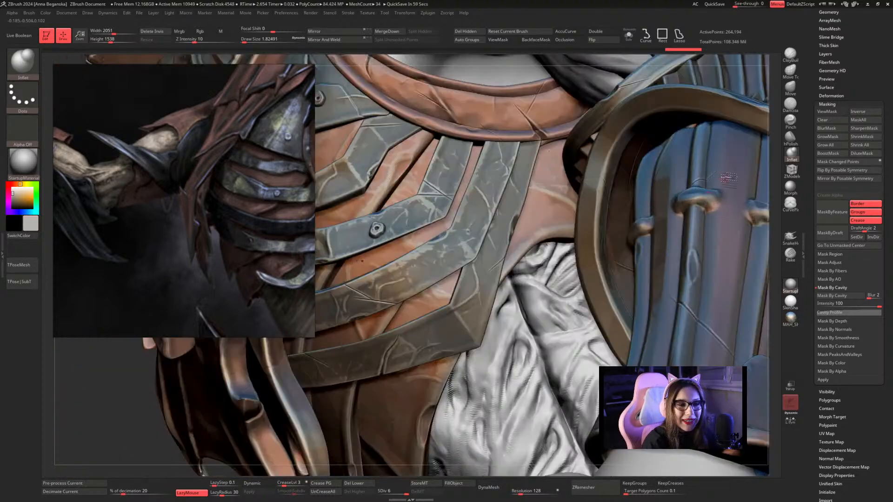
{"action": "left_click", "coordinate": [628, 35]}
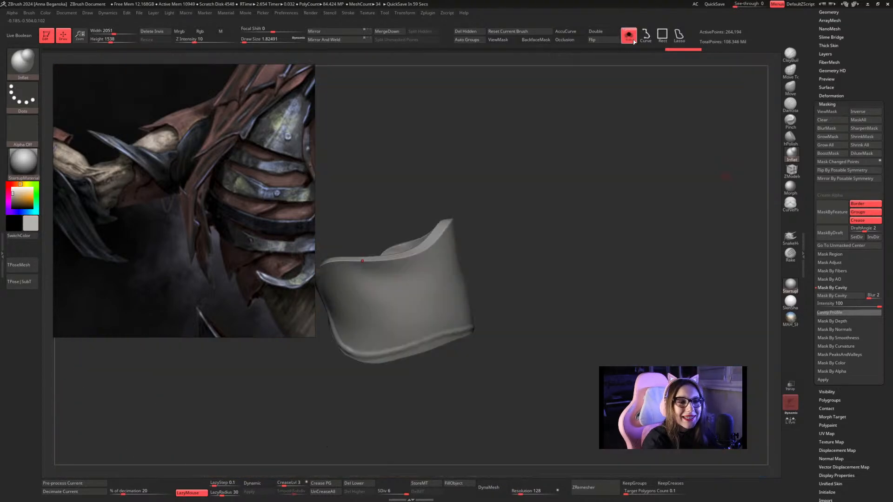
{"action": "mouse_move", "coordinate": [662, 169]}
{"action": "left_mouse_down"}
{"action": "mouse_move", "coordinate": [633, 159]}
{"action": "mouse_move", "coordinate": [649, 155]}
{"action": "mouse_move", "coordinate": [653, 178]}
{"action": "mouse_move", "coordinate": [638, 164]}
{"action": "mouse_move", "coordinate": [616, 193]}
{"action": "left_mouse_up"}
{"action": "key", "text": "space"}
{"action": "left_click_drag", "start_coordinate": [475, 236], "coordinate": [481, 237]}
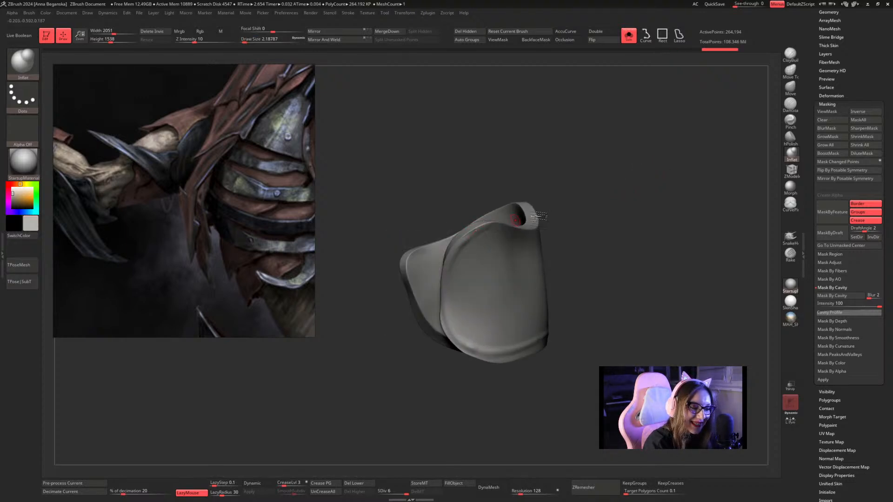
{"action": "mouse_move", "coordinate": [593, 140]}
{"action": "left_mouse_down"}
{"action": "mouse_move", "coordinate": [600, 146]}
{"action": "mouse_move", "coordinate": [578, 193]}
{"action": "mouse_move", "coordinate": [590, 242]}
{"action": "mouse_move", "coordinate": [624, 167]}
{"action": "left_mouse_up"}
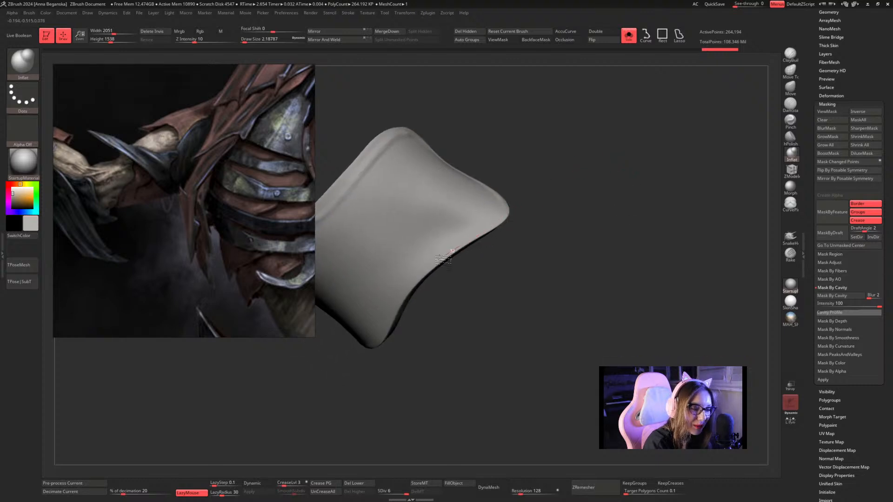
{"action": "left_click_drag", "start_coordinate": [474, 295], "coordinate": [507, 269]}
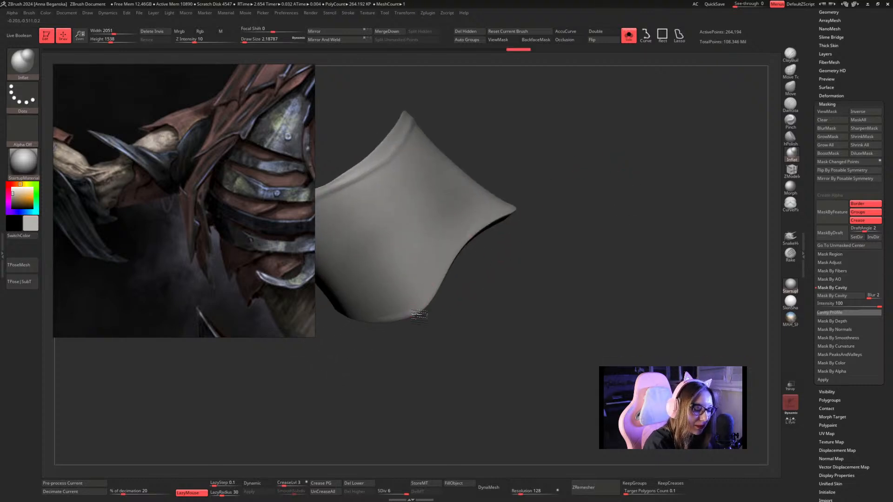
{"action": "left_click_drag", "start_coordinate": [531, 220], "coordinate": [442, 290]}
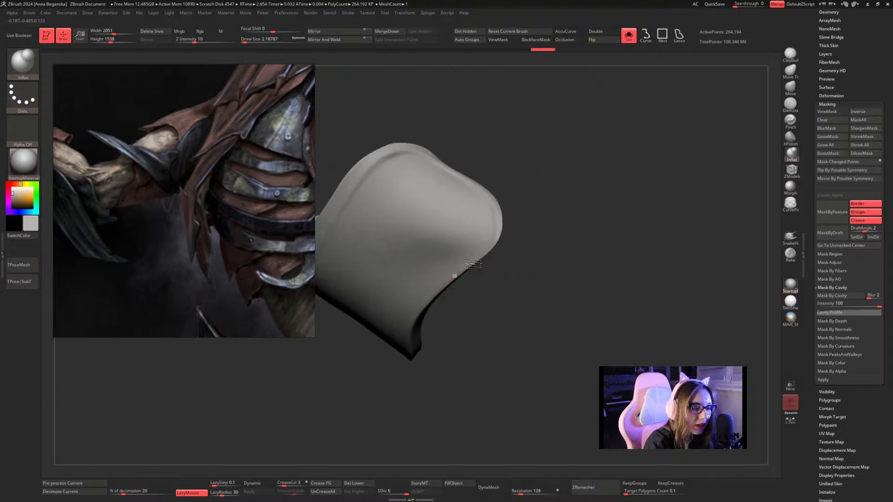
Brush with Inflat down the isolated sleeve's open side edge and around the overlapping flap.
{"action": "left_click_drag", "start_coordinate": [502, 199], "coordinate": [569, 223]}
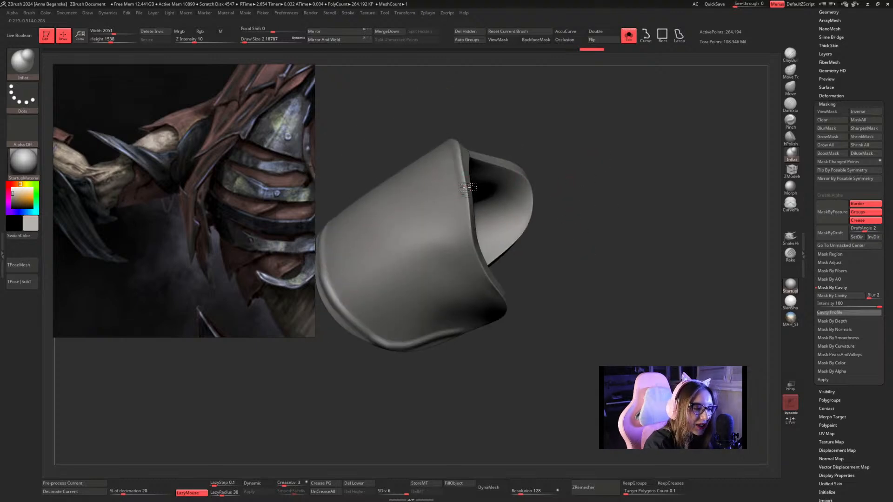
{"action": "mouse_move", "coordinate": [464, 187]}
{"action": "left_mouse_down"}
{"action": "mouse_move", "coordinate": [473, 249]}
{"action": "mouse_move", "coordinate": [514, 319]}
{"action": "left_mouse_up"}
{"action": "mouse_move", "coordinate": [557, 286]}
{"action": "left_mouse_down"}
{"action": "mouse_move", "coordinate": [580, 213]}
{"action": "mouse_move", "coordinate": [605, 266]}
{"action": "mouse_move", "coordinate": [595, 187]}
{"action": "left_mouse_up"}
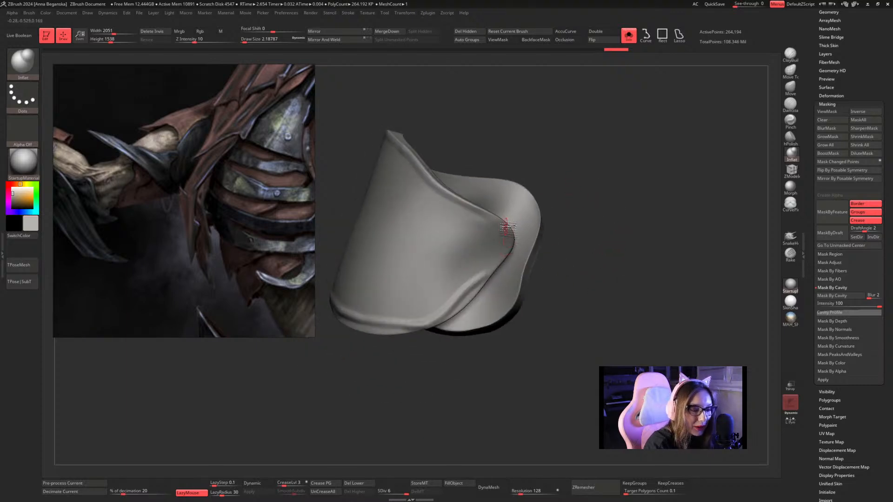
{"action": "mouse_move", "coordinate": [506, 228]}
{"action": "left_mouse_down"}
{"action": "mouse_move", "coordinate": [516, 244]}
{"action": "mouse_move", "coordinate": [497, 268]}
{"action": "mouse_move", "coordinate": [505, 226]}
{"action": "mouse_move", "coordinate": [472, 214]}
{"action": "left_mouse_up"}
{"action": "left_click_drag", "start_coordinate": [629, 169], "coordinate": [588, 138], "text": "alt"}
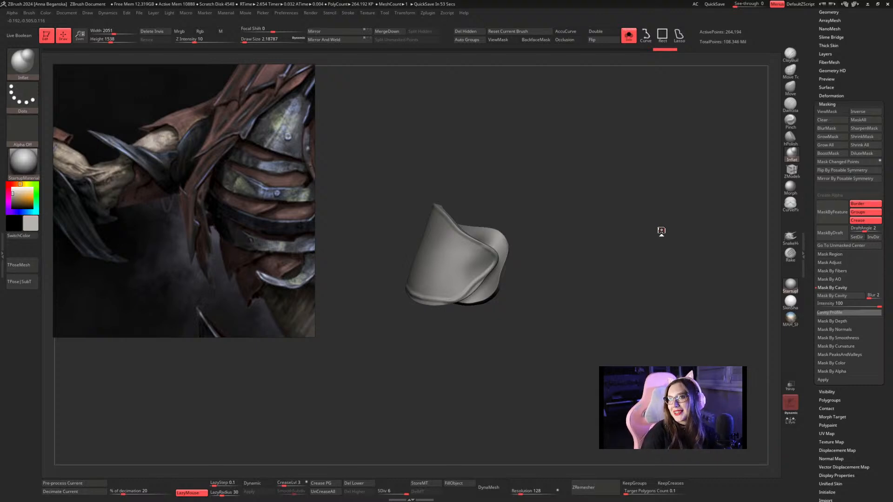
Reinforce the flap's edge with more Inflat strokes, then restore the hidden parts and view the whole character from the front.
{"action": "mouse_move", "coordinate": [543, 152]}
{"action": "left_mouse_down"}
{"action": "mouse_move", "coordinate": [578, 180]}
{"action": "mouse_move", "coordinate": [587, 213]}
{"action": "mouse_move", "coordinate": [588, 181]}
{"action": "mouse_move", "coordinate": [544, 195]}
{"action": "mouse_move", "coordinate": [551, 171]}
{"action": "left_mouse_up"}
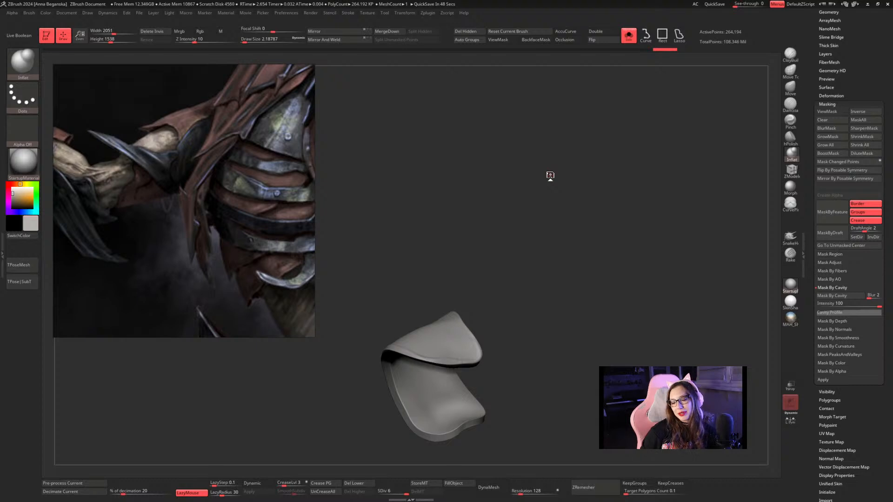
{"action": "left_click_drag", "start_coordinate": [548, 175], "coordinate": [479, 370]}
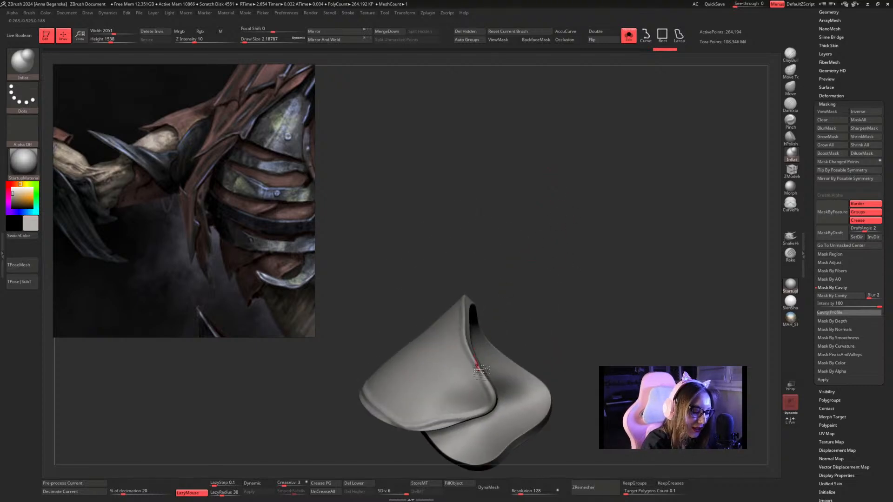
{"action": "left_click_drag", "start_coordinate": [518, 233], "coordinate": [515, 296]}
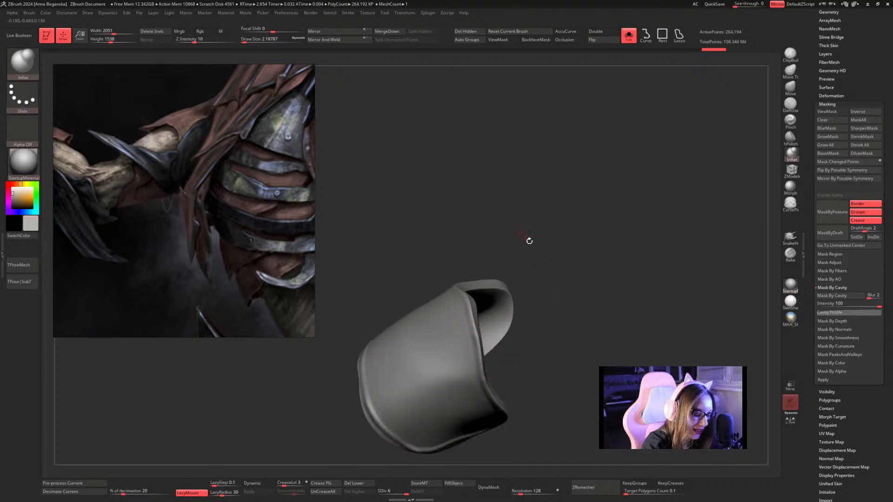
{"action": "left_click_drag", "start_coordinate": [528, 239], "coordinate": [599, 210]}
{"action": "left_click", "coordinate": [628, 36]}
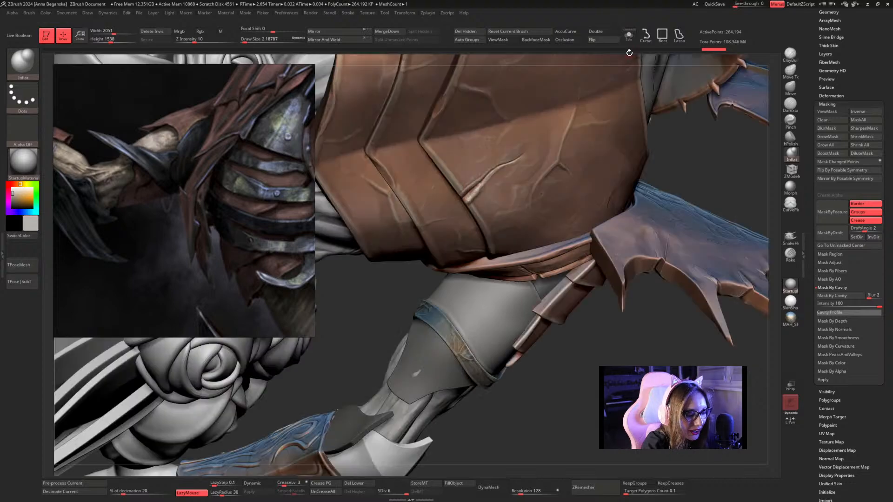
{"action": "left_click_drag", "start_coordinate": [590, 328], "coordinate": [558, 283]}
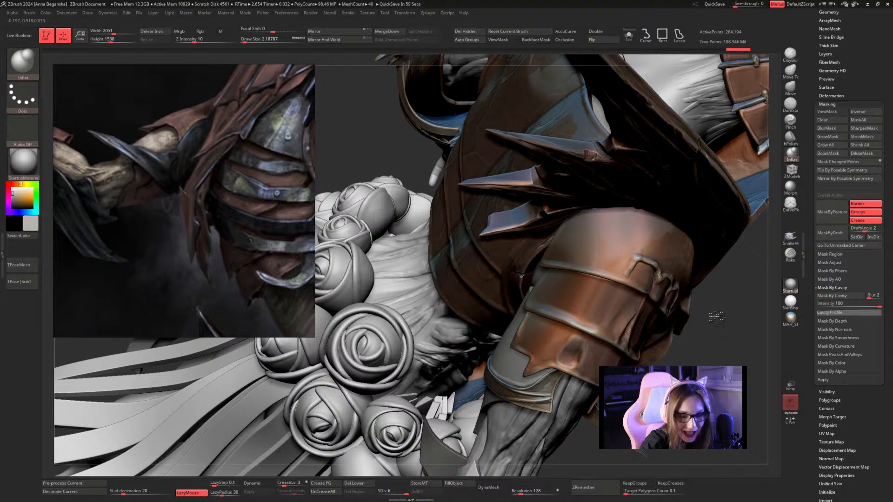
{"action": "key", "text": "f"}
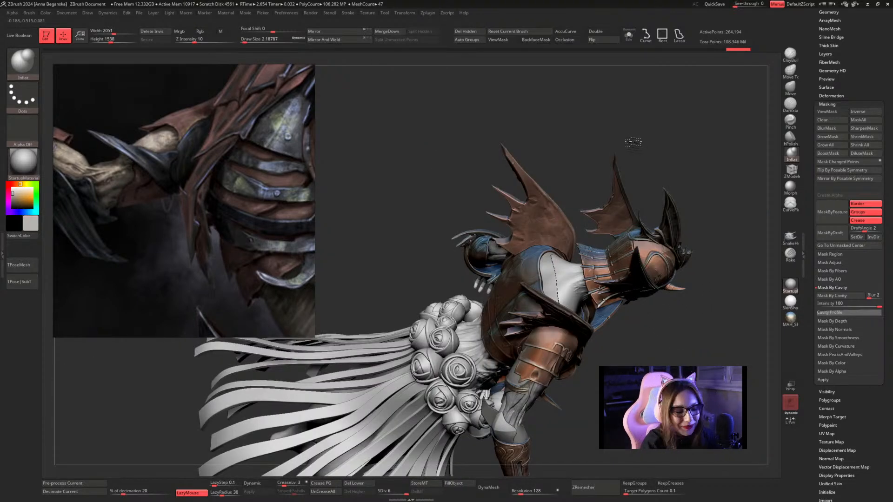
{"action": "left_click_drag", "start_coordinate": [630, 146], "coordinate": [627, 127]}
{"action": "mouse_move", "coordinate": [637, 163]}
{"action": "left_mouse_down"}
{"action": "mouse_move", "coordinate": [626, 134]}
{"action": "mouse_move", "coordinate": [654, 147]}
{"action": "mouse_move", "coordinate": [650, 159]}
{"action": "left_mouse_up"}
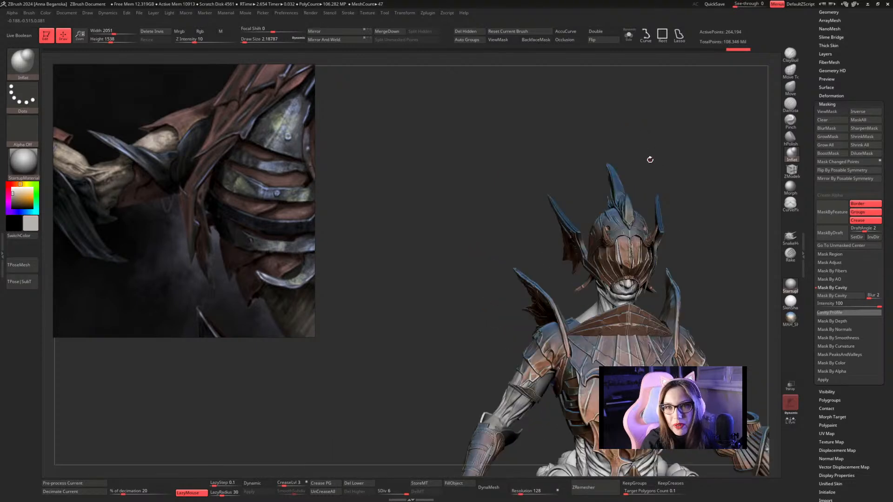
Isolate the sleeve again, touch up its overlapping border with Inflat, and bring the rest of the character back.
{"action": "left_click", "coordinate": [629, 35]}
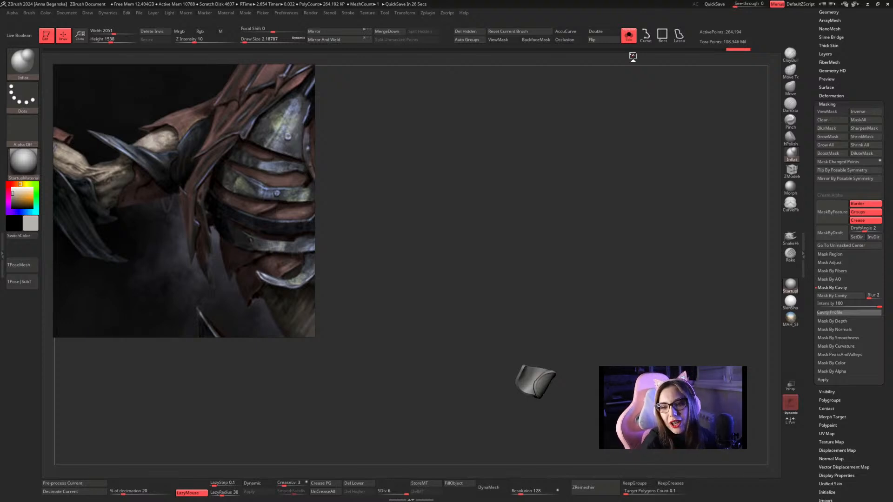
{"action": "mouse_move", "coordinate": [610, 202]}
{"action": "left_mouse_down", "text": "alt"}
{"action": "mouse_move", "coordinate": [607, 161]}
{"action": "mouse_move", "coordinate": [620, 216]}
{"action": "mouse_move", "coordinate": [630, 191]}
{"action": "mouse_move", "coordinate": [618, 174]}
{"action": "mouse_move", "coordinate": [636, 173]}
{"action": "mouse_move", "coordinate": [631, 163]}
{"action": "mouse_move", "coordinate": [671, 149]}
{"action": "mouse_move", "coordinate": [657, 160]}
{"action": "left_mouse_up", "text": "alt"}
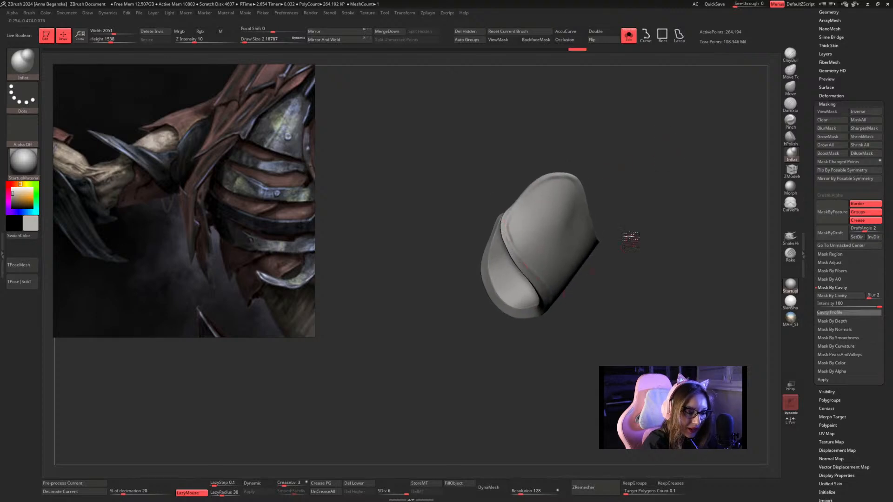
{"action": "left_click_drag", "start_coordinate": [628, 237], "coordinate": [636, 101]}
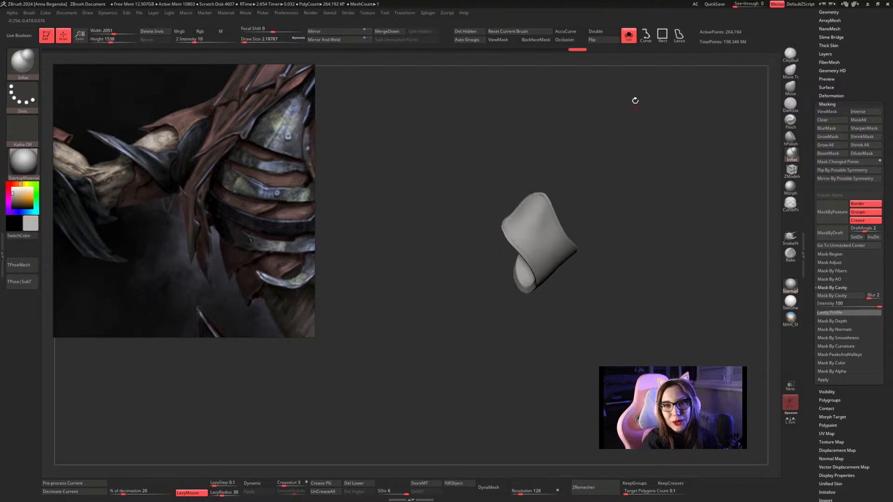
{"action": "left_click", "coordinate": [629, 36]}
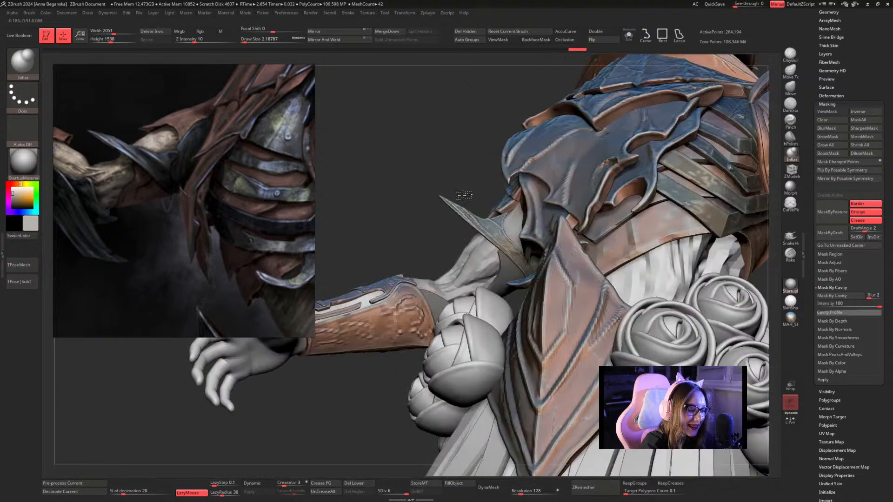
Raise the Inflat draw size to about 3.11, brush the sleeve next to the arm guard, and isolate the sleeve.
{"action": "mouse_move", "coordinate": [463, 195]}
{"action": "left_mouse_down"}
{"action": "mouse_move", "coordinate": [514, 224]}
{"action": "mouse_move", "coordinate": [519, 214]}
{"action": "left_mouse_up"}
{"action": "key", "text": "space"}
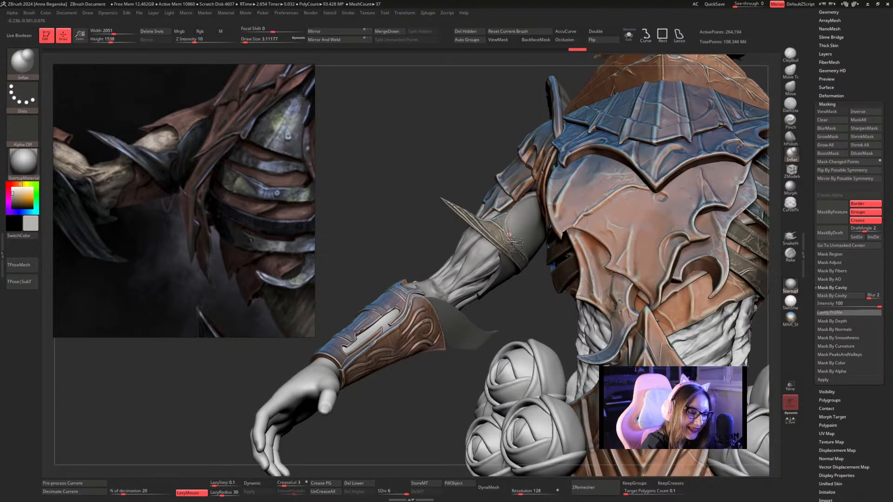
{"action": "left_click_drag", "start_coordinate": [553, 296], "coordinate": [552, 293], "text": "alt"}
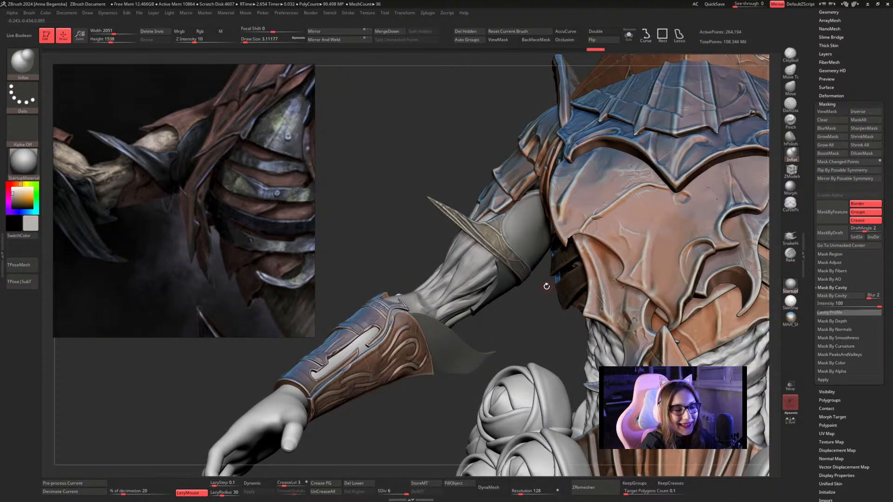
{"action": "left_click", "coordinate": [628, 35]}
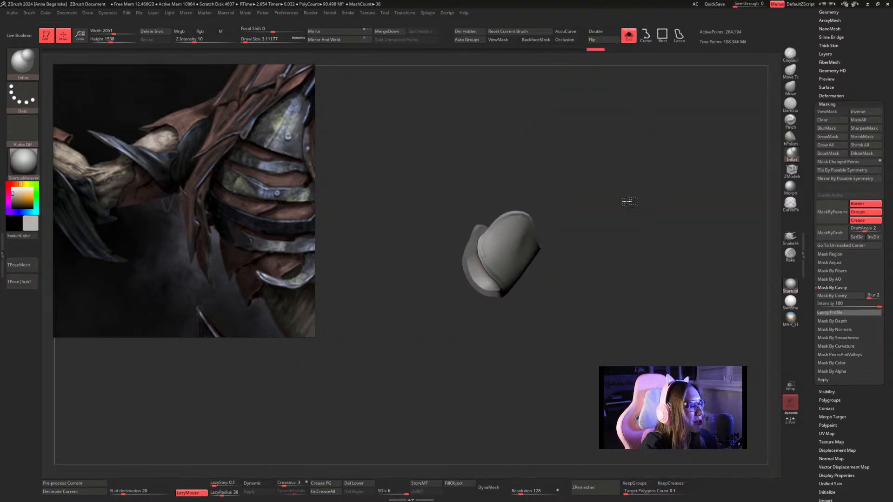
Adjust the Inflat draw size and brush from the isolated sleeve's upper border down its outer surface, beside the overlapping edge.
{"action": "left_click_drag", "start_coordinate": [644, 200], "coordinate": [640, 197]}
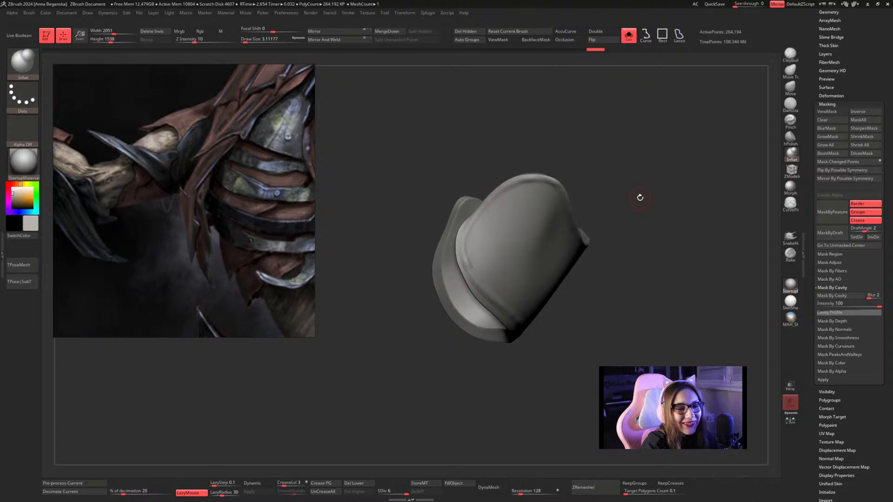
{"action": "key", "text": "space"}
{"action": "left_click", "coordinate": [491, 218]}
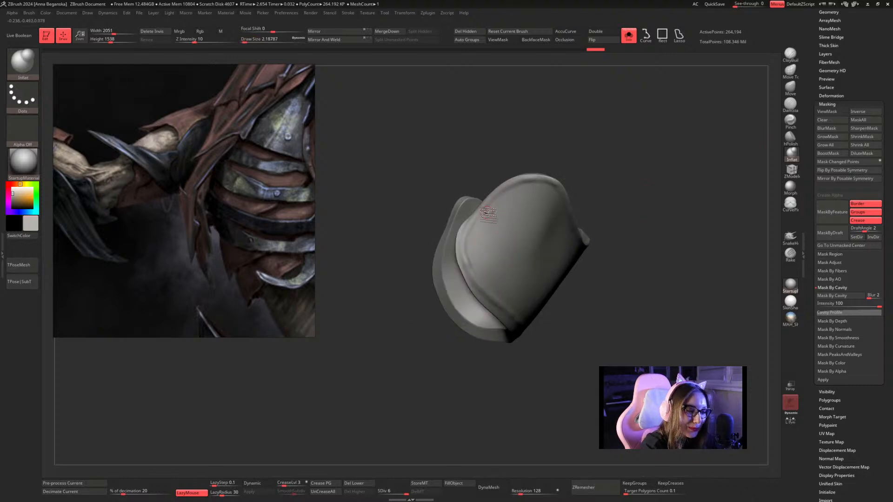
{"action": "left_click_drag", "start_coordinate": [603, 177], "coordinate": [577, 181]}
{"action": "key", "text": "space"}
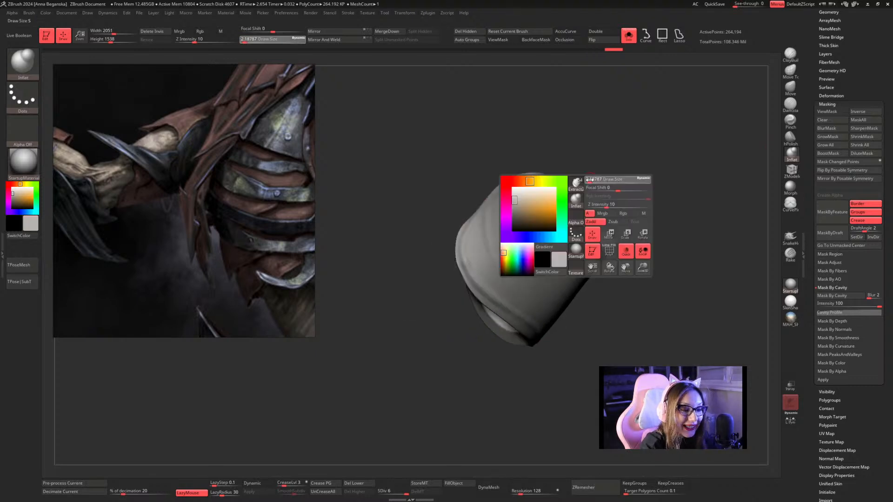
{"action": "left_click", "coordinate": [589, 179]}
{"action": "key", "text": "space"}
{"action": "left_click", "coordinate": [485, 218]}
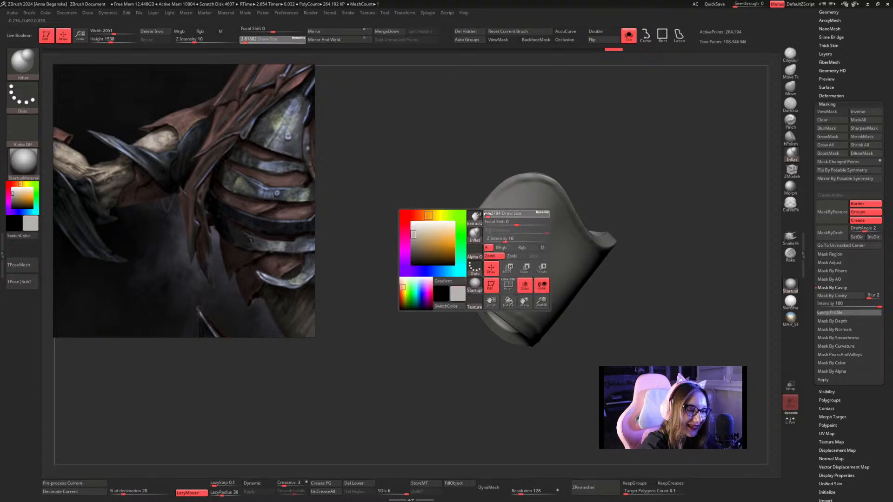
{"action": "left_click_drag", "start_coordinate": [568, 141], "coordinate": [594, 143]}
{"action": "mouse_move", "coordinate": [488, 210]}
{"action": "left_mouse_down"}
{"action": "mouse_move", "coordinate": [487, 235]}
{"action": "mouse_move", "coordinate": [522, 330]}
{"action": "left_mouse_up"}
{"action": "left_click_drag", "start_coordinate": [603, 173], "coordinate": [615, 174]}
Reduce the Inflat draw size to about 1.82 and brush a curved fold down the sleeve, roughly parallel to the overlapping edge.
{"action": "key", "text": "space"}
{"action": "left_click", "coordinate": [605, 174]}
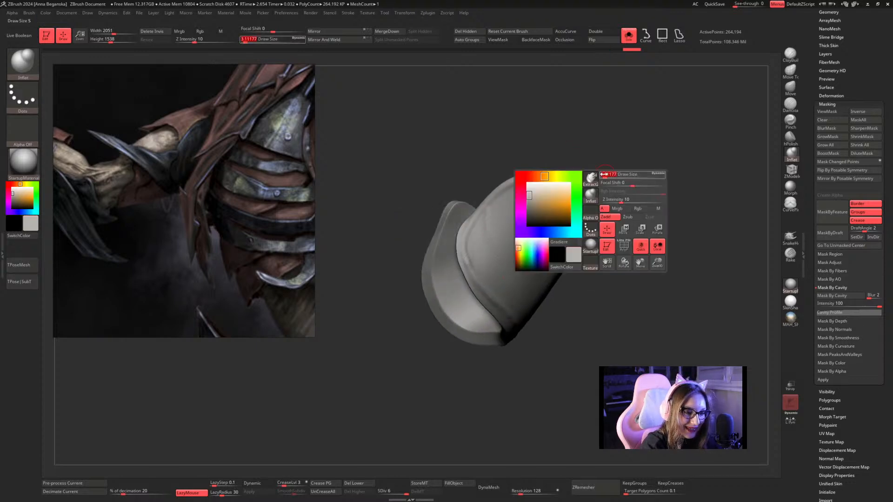
{"action": "key", "text": "space"}
{"action": "left_click", "coordinate": [489, 210]}
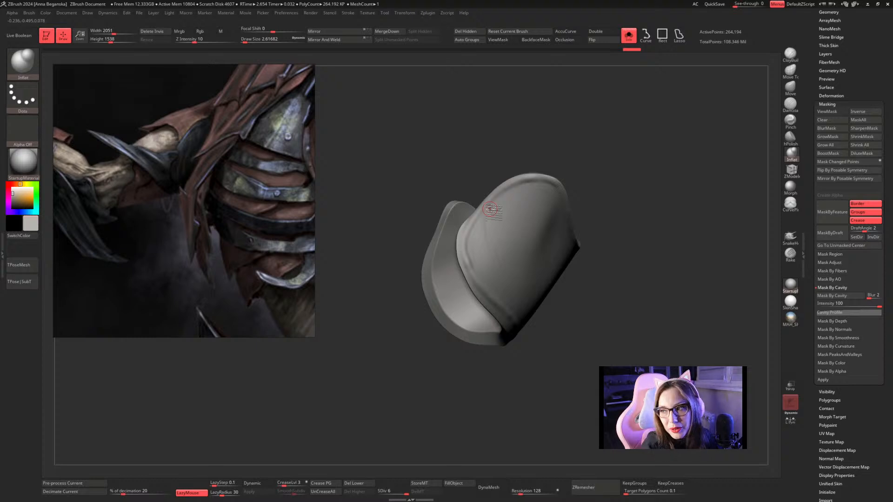
{"action": "left_click_drag", "start_coordinate": [606, 167], "coordinate": [620, 167], "text": "alt"}
{"action": "key", "text": "space"}
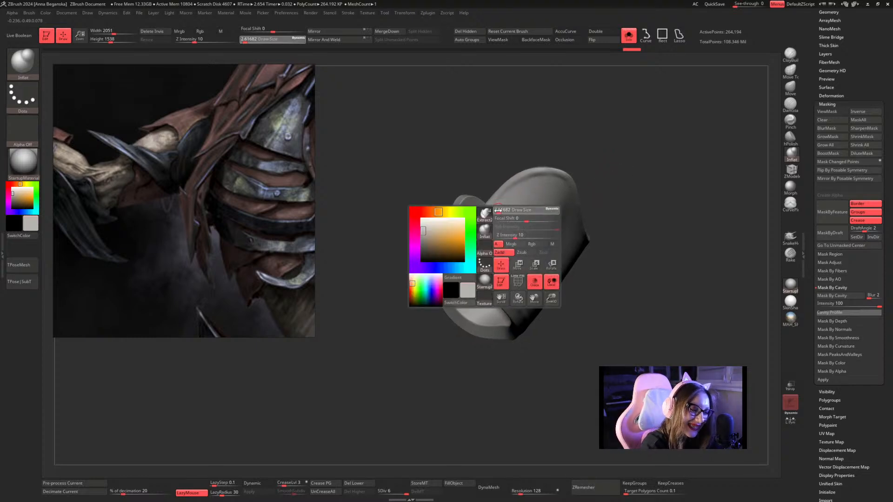
{"action": "left_click", "coordinate": [497, 211]}
{"action": "left_click_drag", "start_coordinate": [494, 211], "coordinate": [520, 297]}
{"action": "left_click_drag", "start_coordinate": [605, 215], "coordinate": [634, 216]}
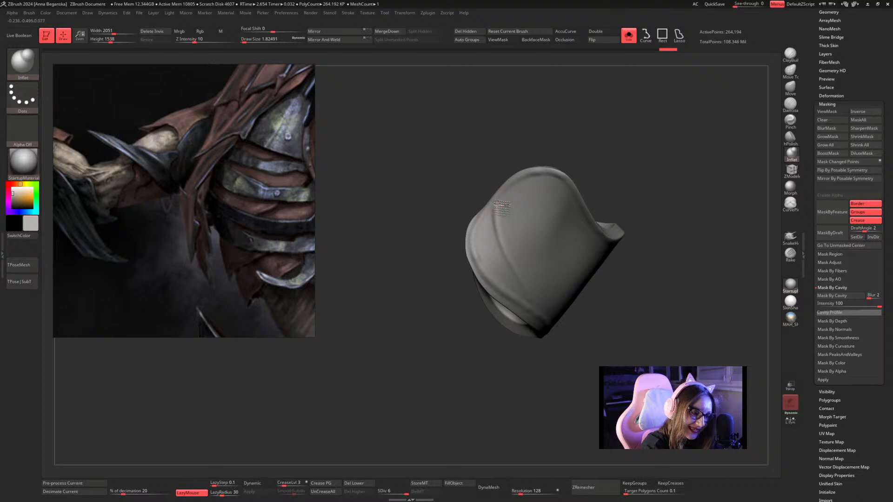
{"action": "mouse_move", "coordinate": [502, 208]}
{"action": "left_mouse_down"}
{"action": "mouse_move", "coordinate": [505, 243]}
{"action": "mouse_move", "coordinate": [503, 228]}
{"action": "mouse_move", "coordinate": [538, 321]}
{"action": "left_mouse_up"}
Build up the curved fold with repeated Inflat strokes from the upper border towards the sleeve's lower end.
{"action": "mouse_move", "coordinate": [642, 183]}
{"action": "left_mouse_down"}
{"action": "mouse_move", "coordinate": [658, 171]}
{"action": "mouse_move", "coordinate": [603, 143]}
{"action": "left_mouse_up"}
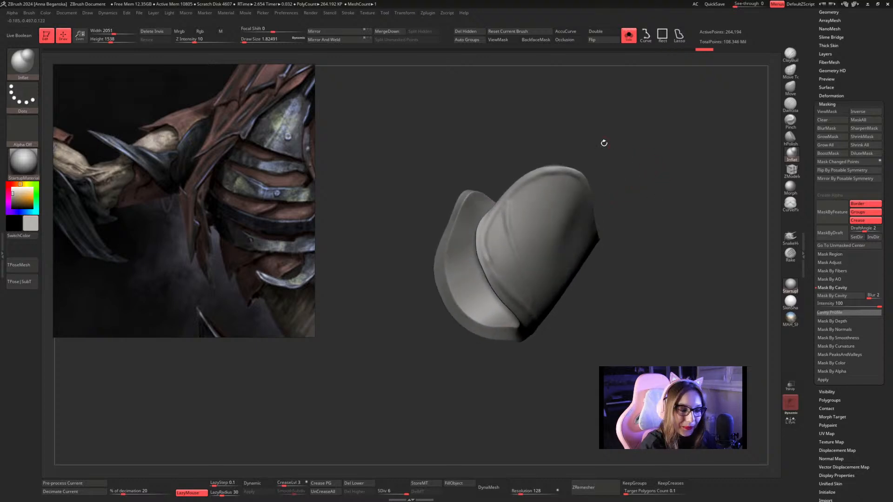
{"action": "left_click_drag", "start_coordinate": [504, 204], "coordinate": [514, 254]}
{"action": "left_click_drag", "start_coordinate": [504, 206], "coordinate": [523, 265]}
{"action": "left_click_drag", "start_coordinate": [504, 206], "coordinate": [536, 302]}
{"action": "left_click_drag", "start_coordinate": [613, 153], "coordinate": [590, 158]}
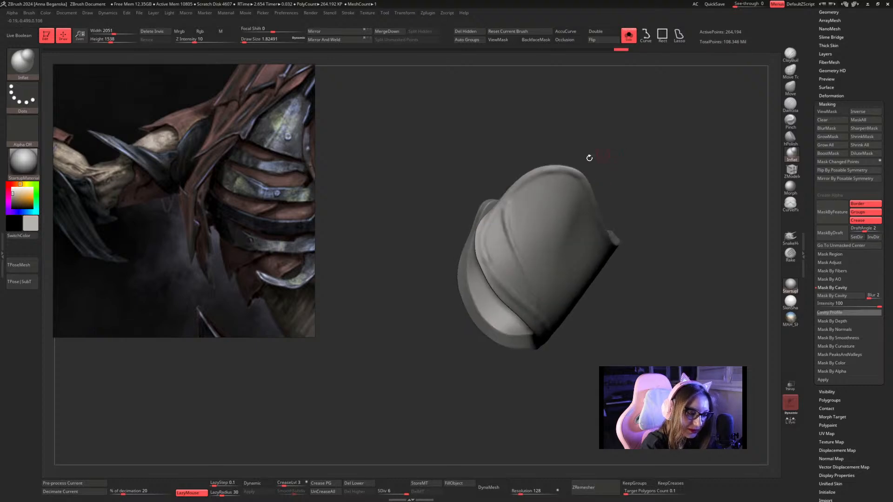
{"action": "left_click_drag", "start_coordinate": [504, 207], "coordinate": [540, 294]}
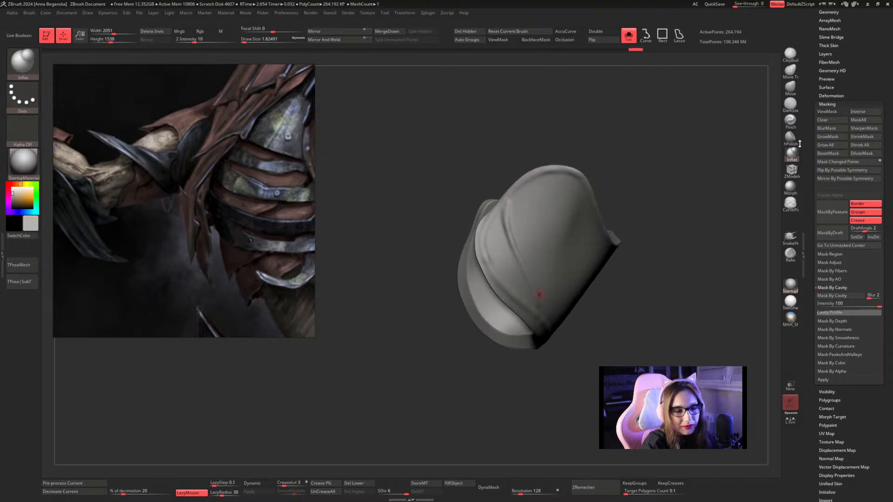
Flatten the upper and middle parts of the fold with the hPolish brush.
{"action": "left_click", "coordinate": [798, 141]}
{"action": "left_click_drag", "start_coordinate": [714, 159], "coordinate": [684, 191]}
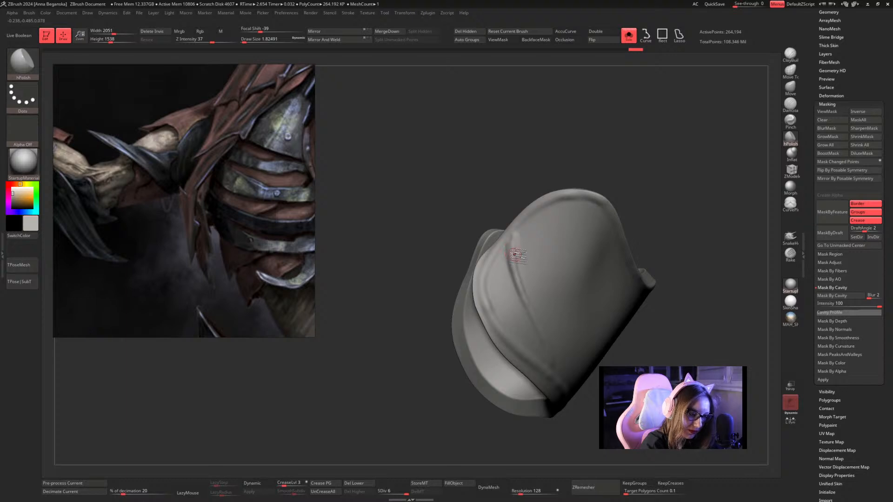
{"action": "left_click_drag", "start_coordinate": [516, 248], "coordinate": [532, 301]}
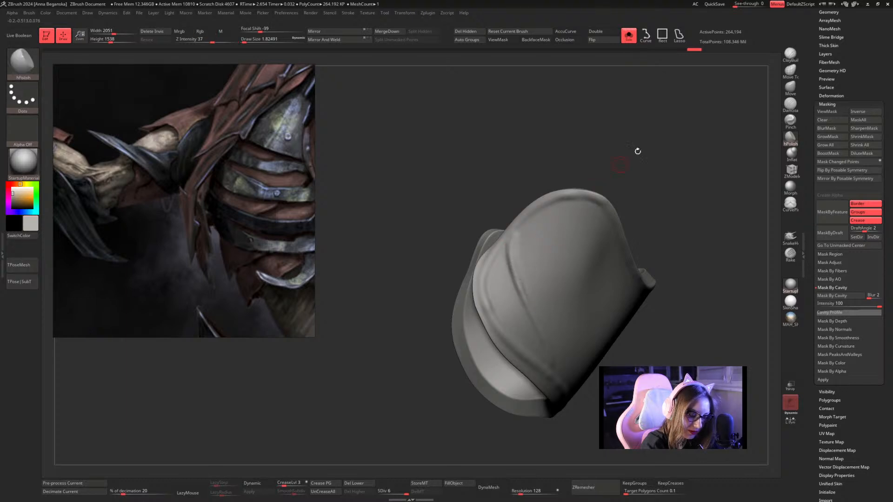
{"action": "left_click_drag", "start_coordinate": [638, 152], "coordinate": [673, 145]}
{"action": "left_click_drag", "start_coordinate": [609, 176], "coordinate": [607, 184]}
{"action": "left_click_drag", "start_coordinate": [508, 249], "coordinate": [521, 281]}
{"action": "left_click_drag", "start_coordinate": [620, 171], "coordinate": [600, 186]}
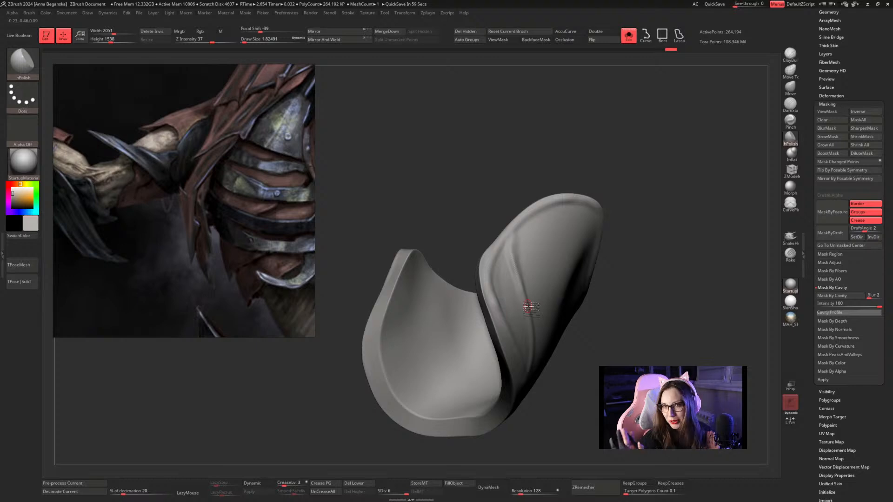
Touch up the lower part of the fold with hPolish and smooth its upper start.
{"action": "mouse_move", "coordinate": [614, 200]}
{"action": "left_mouse_down"}
{"action": "mouse_move", "coordinate": [653, 148]}
{"action": "mouse_move", "coordinate": [640, 128]}
{"action": "mouse_move", "coordinate": [619, 144]}
{"action": "mouse_move", "coordinate": [646, 140]}
{"action": "mouse_move", "coordinate": [613, 177]}
{"action": "left_mouse_up"}
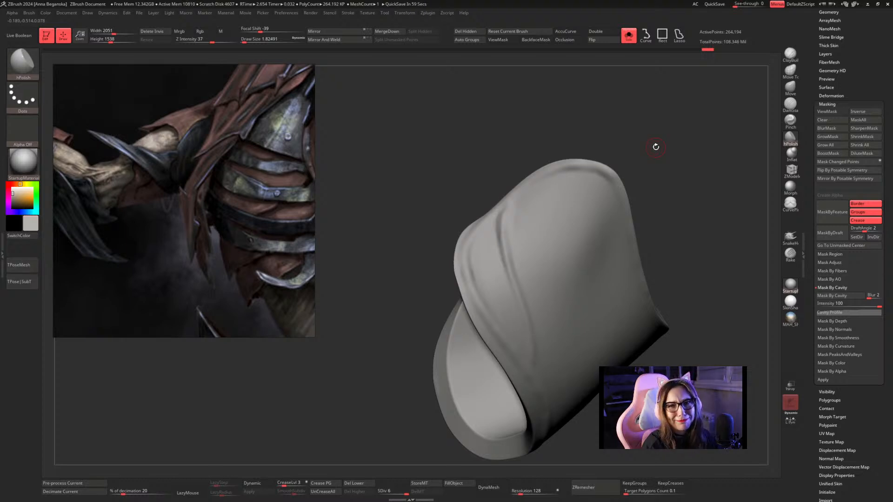
{"action": "left_click_drag", "start_coordinate": [673, 175], "coordinate": [660, 153]}
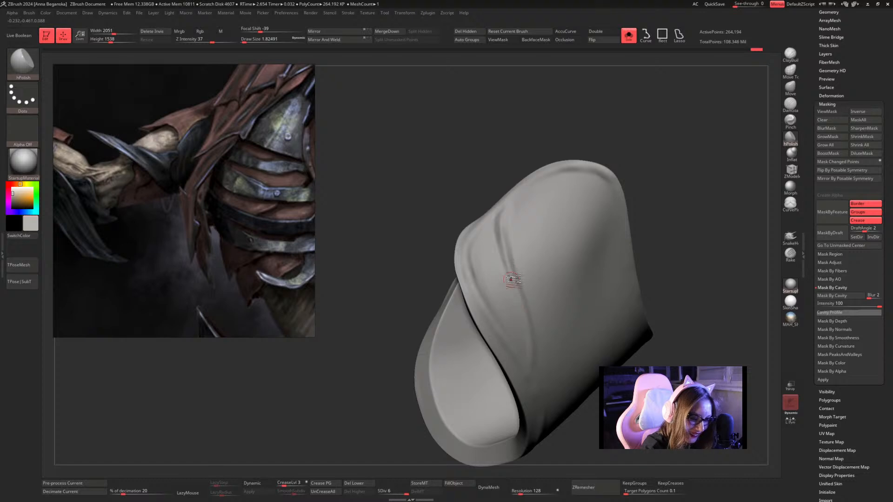
{"action": "left_click_drag", "start_coordinate": [632, 186], "coordinate": [648, 195]}
{"action": "mouse_move", "coordinate": [533, 315]}
{"action": "left_mouse_down"}
{"action": "mouse_move", "coordinate": [542, 366]}
{"action": "mouse_move", "coordinate": [533, 316]}
{"action": "left_mouse_up"}
{"action": "mouse_move", "coordinate": [644, 200]}
{"action": "left_mouse_down", "text": "alt"}
{"action": "mouse_move", "coordinate": [608, 160]}
{"action": "mouse_move", "coordinate": [629, 205]}
{"action": "mouse_move", "coordinate": [626, 244]}
{"action": "left_mouse_up", "text": "alt"}
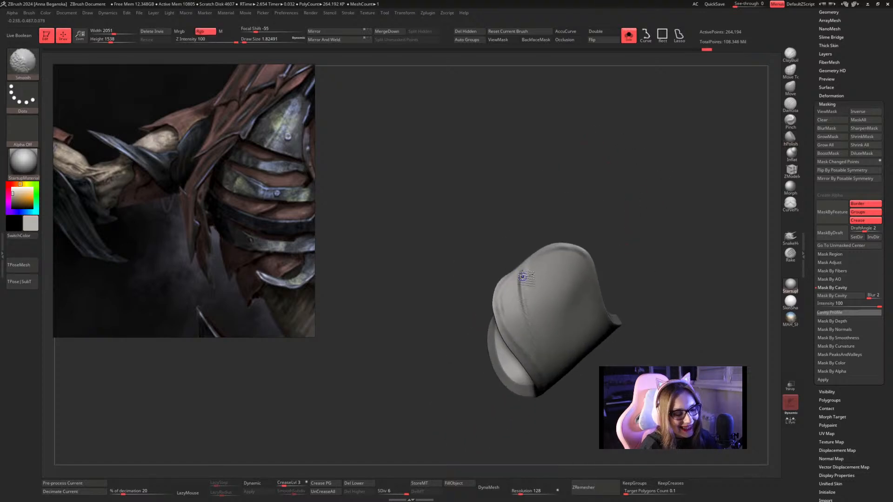
{"action": "mouse_move", "coordinate": [520, 277]}
{"action": "left_mouse_down", "text": "shift"}
{"action": "mouse_move", "coordinate": [521, 307]}
{"action": "mouse_move", "coordinate": [522, 288]}
{"action": "left_mouse_up", "text": "shift"}
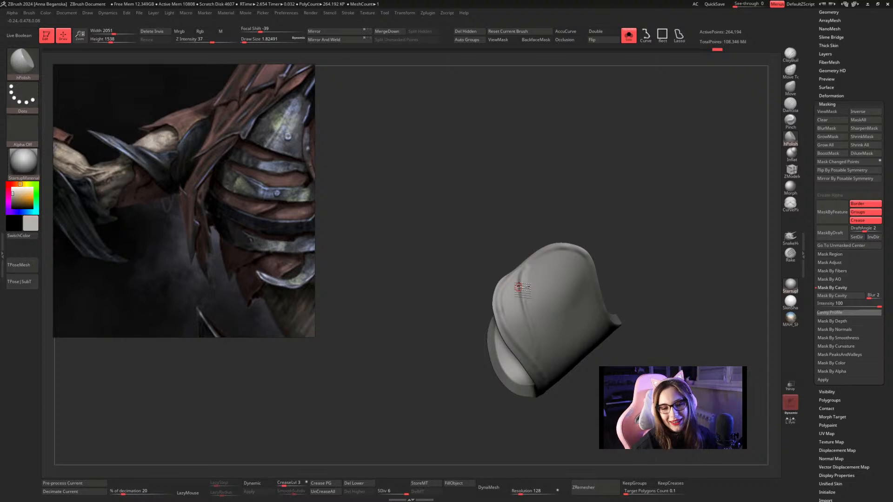
Draw a CurvePinch curve along the whole length of the fold and apply it to sharpen the crease.
{"action": "left_click", "coordinate": [791, 203]}
{"action": "mouse_move", "coordinate": [675, 178]}
{"action": "left_mouse_down"}
{"action": "mouse_move", "coordinate": [672, 165]}
{"action": "mouse_move", "coordinate": [669, 170]}
{"action": "left_mouse_up"}
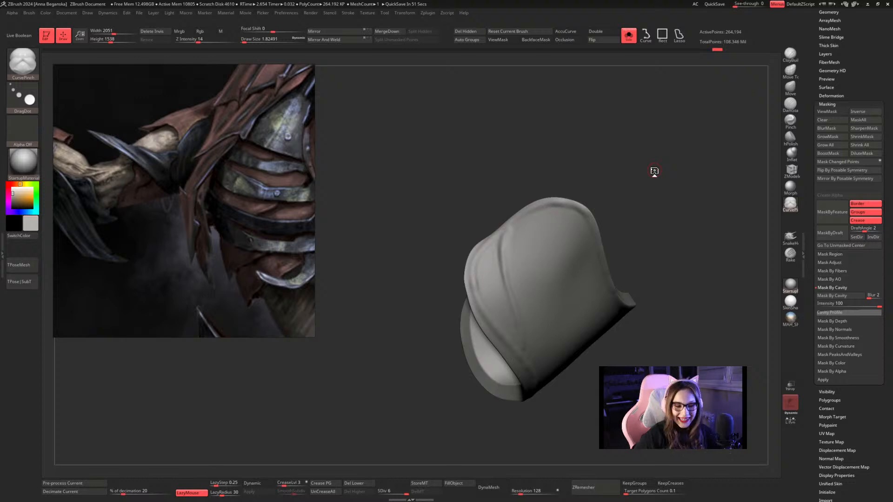
{"action": "mouse_move", "coordinate": [626, 145]}
{"action": "left_mouse_down", "text": "alt"}
{"action": "mouse_move", "coordinate": [623, 114]}
{"action": "mouse_move", "coordinate": [640, 139]}
{"action": "left_mouse_up", "text": "alt"}
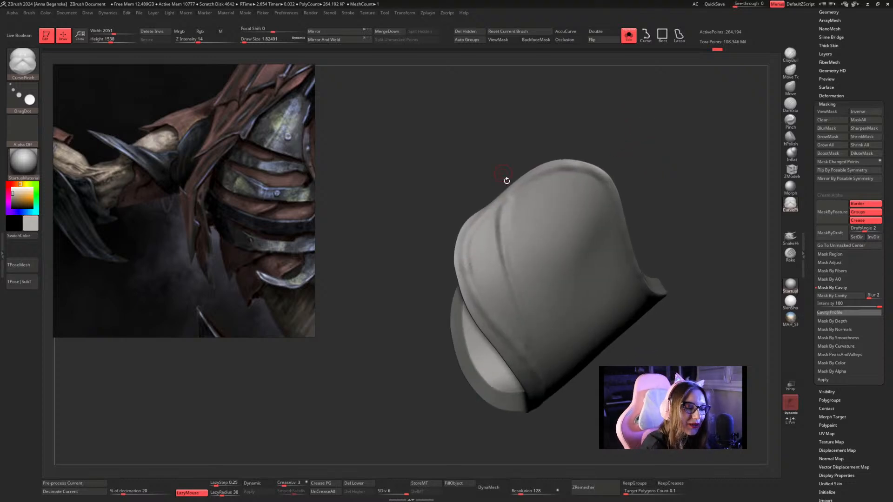
{"action": "mouse_move", "coordinate": [518, 192]}
{"action": "left_mouse_down"}
{"action": "mouse_move", "coordinate": [510, 239]}
{"action": "mouse_move", "coordinate": [535, 338]}
{"action": "mouse_move", "coordinate": [531, 360]}
{"action": "left_mouse_up"}
{"action": "left_click", "coordinate": [582, 290]}
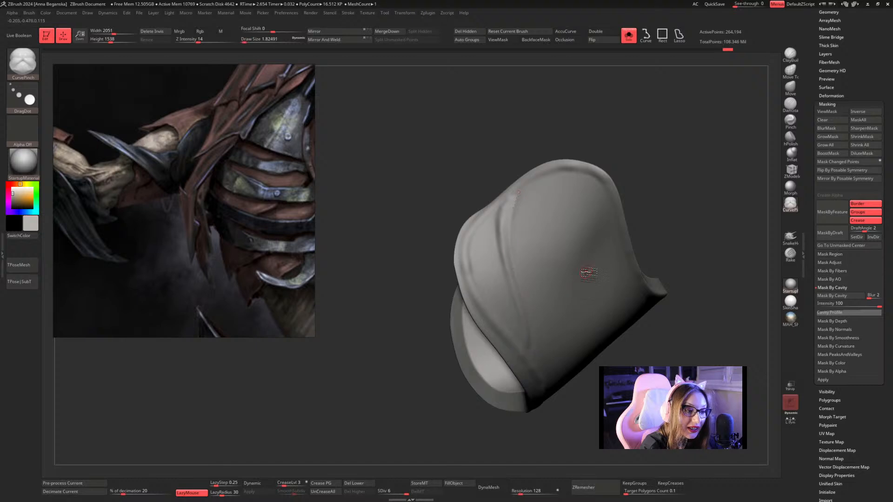
Lay further CurvePinch curves along the fold from another angle to tighten its ridge.
{"action": "left_click_drag", "start_coordinate": [673, 171], "coordinate": [680, 146]}
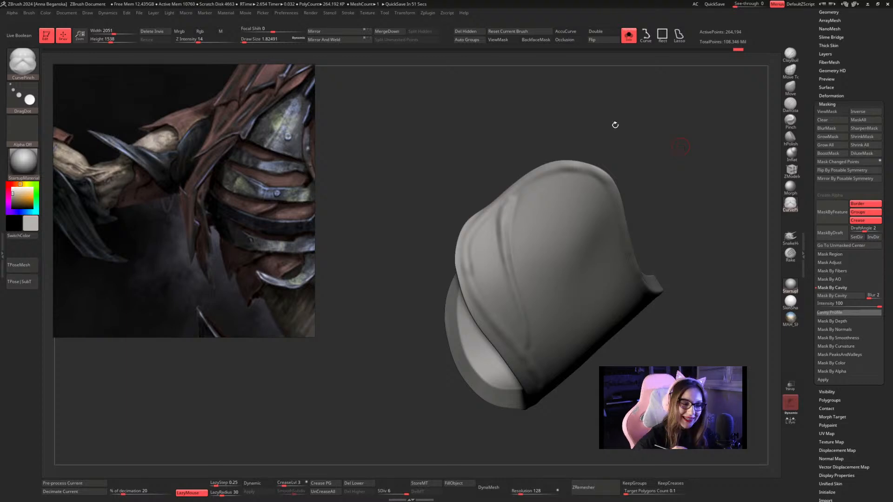
{"action": "mouse_move", "coordinate": [614, 124]}
{"action": "left_mouse_down"}
{"action": "mouse_move", "coordinate": [523, 211]}
{"action": "mouse_move", "coordinate": [535, 302]}
{"action": "mouse_move", "coordinate": [531, 349]}
{"action": "left_mouse_up"}
{"action": "left_click_drag", "start_coordinate": [670, 257], "coordinate": [642, 249]}
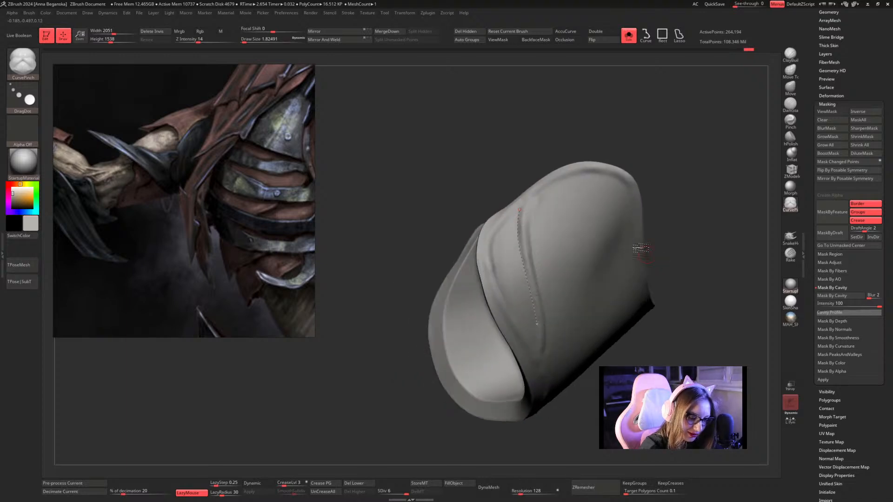
{"action": "left_click_drag", "start_coordinate": [520, 215], "coordinate": [535, 305], "text": "shift"}
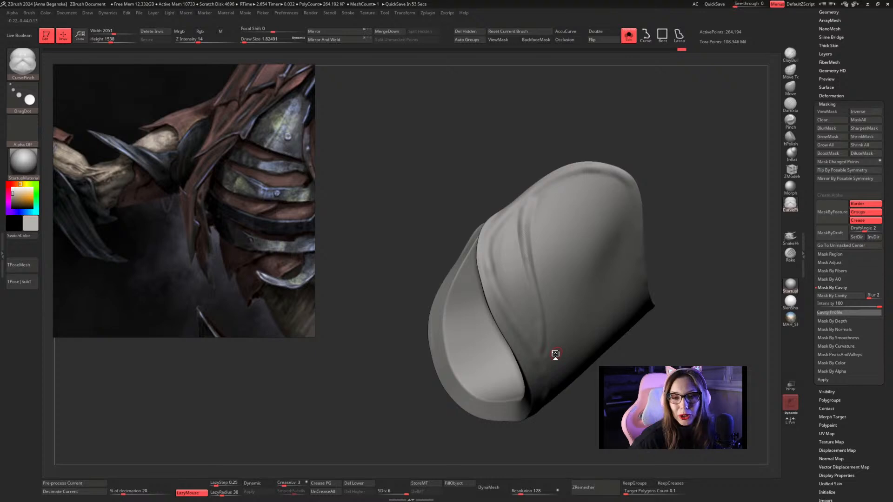
Thicken the upper start of the fold with Inflat and smooth its lower portion.
{"action": "left_click", "coordinate": [791, 153]}
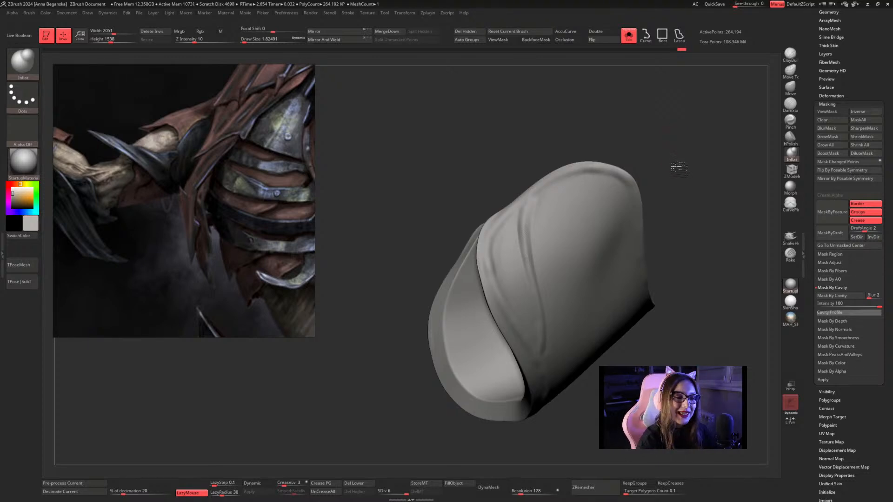
{"action": "left_click_drag", "start_coordinate": [679, 168], "coordinate": [681, 152]}
{"action": "left_click_drag", "start_coordinate": [524, 205], "coordinate": [529, 238], "text": "shift"}
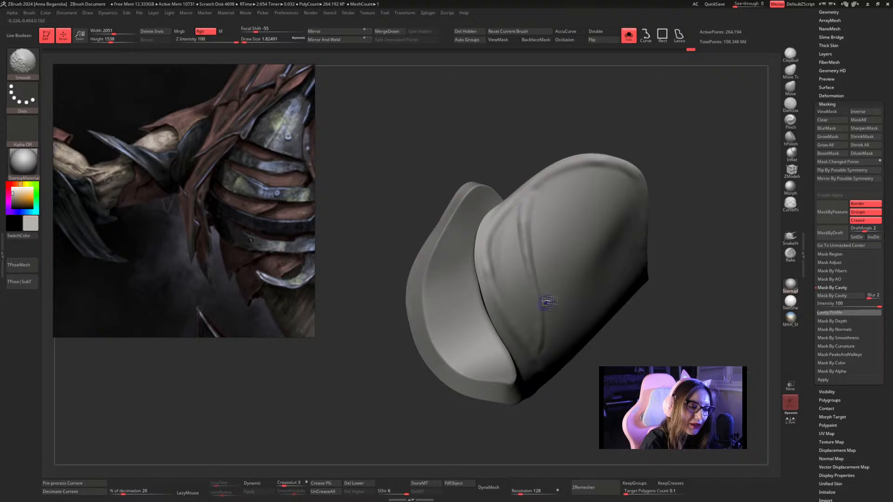
{"action": "mouse_move", "coordinate": [676, 150]}
{"action": "left_mouse_down", "text": "alt"}
{"action": "mouse_move", "coordinate": [674, 168]}
{"action": "mouse_move", "coordinate": [658, 155]}
{"action": "mouse_move", "coordinate": [640, 164]}
{"action": "left_mouse_up", "text": "alt"}
Subdivide the sleeve to level 7, reinforce the fold with Inflat, and smooth its lower end.
{"action": "key", "text": "ctrl+d"}
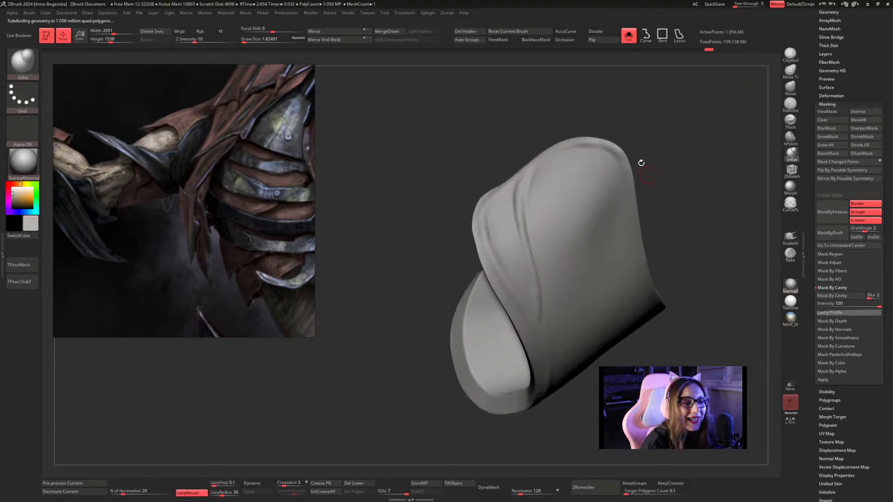
{"action": "left_click_drag", "start_coordinate": [527, 176], "coordinate": [534, 267]}
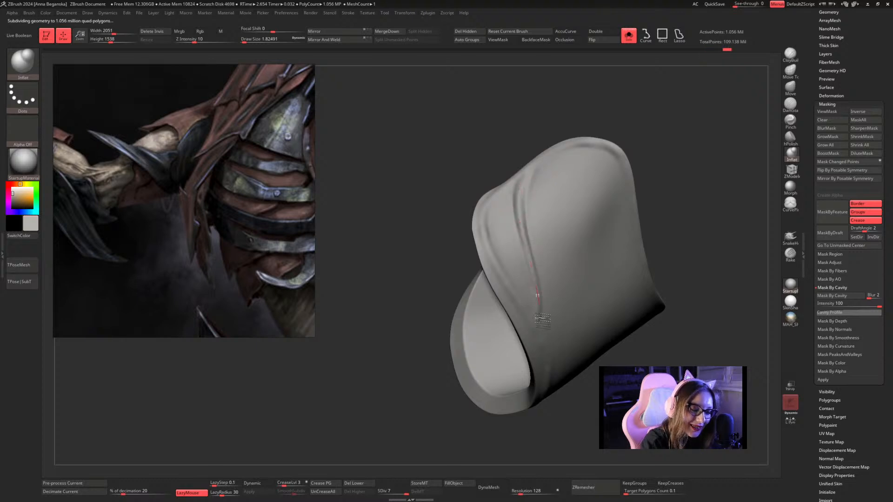
{"action": "left_click_drag", "start_coordinate": [539, 316], "coordinate": [541, 318]}
{"action": "left_click_drag", "start_coordinate": [670, 166], "coordinate": [666, 187]}
{"action": "left_click_drag", "start_coordinate": [549, 312], "coordinate": [543, 317], "text": "shift"}
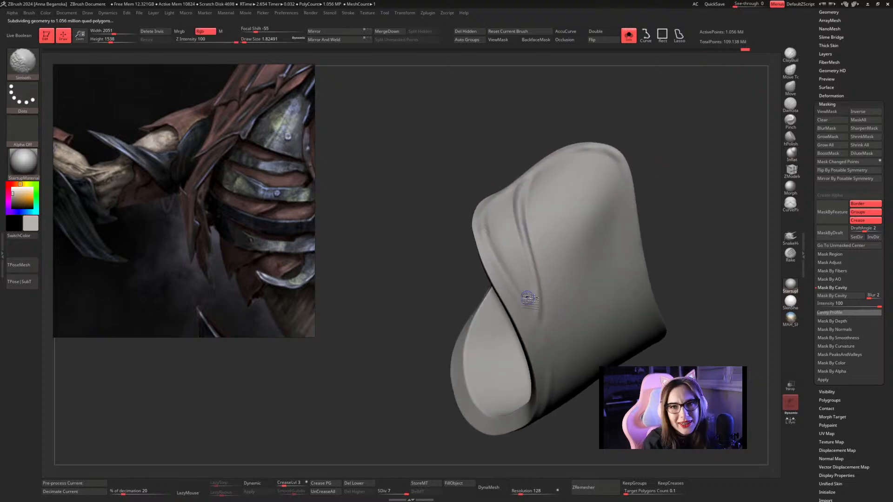
{"action": "mouse_move", "coordinate": [696, 191]}
{"action": "left_mouse_down", "text": "alt"}
{"action": "mouse_move", "coordinate": [662, 223]}
{"action": "mouse_move", "coordinate": [700, 188]}
{"action": "mouse_move", "coordinate": [678, 184]}
{"action": "mouse_move", "coordinate": [672, 200]}
{"action": "mouse_move", "coordinate": [559, 198]}
{"action": "mouse_move", "coordinate": [573, 202]}
{"action": "left_mouse_up", "text": "alt"}
{"action": "key", "text": "space"}
{"action": "mouse_move", "coordinate": [654, 158]}
{"action": "left_mouse_down"}
{"action": "mouse_move", "coordinate": [649, 170]}
{"action": "mouse_move", "coordinate": [658, 148]}
{"action": "mouse_move", "coordinate": [652, 174]}
{"action": "mouse_move", "coordinate": [659, 146]}
{"action": "mouse_move", "coordinate": [675, 144]}
{"action": "mouse_move", "coordinate": [661, 145]}
{"action": "left_mouse_up"}
{"action": "key", "text": "space"}
{"action": "left_click_drag", "start_coordinate": [550, 163], "coordinate": [553, 162]}
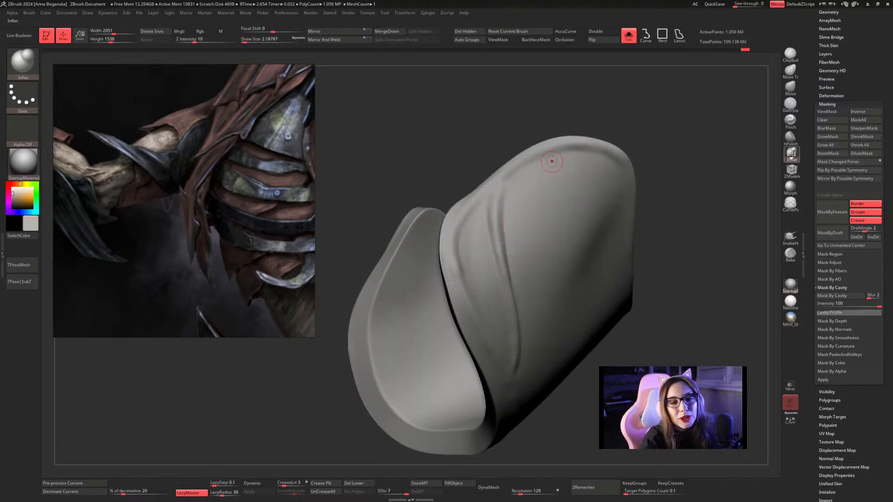
Set the Inflat draw size to about 1.03 and raise a thin new fold running down from the sleeve's upper rim.
{"action": "left_click", "coordinate": [792, 154]}
{"action": "key", "text": "s"}
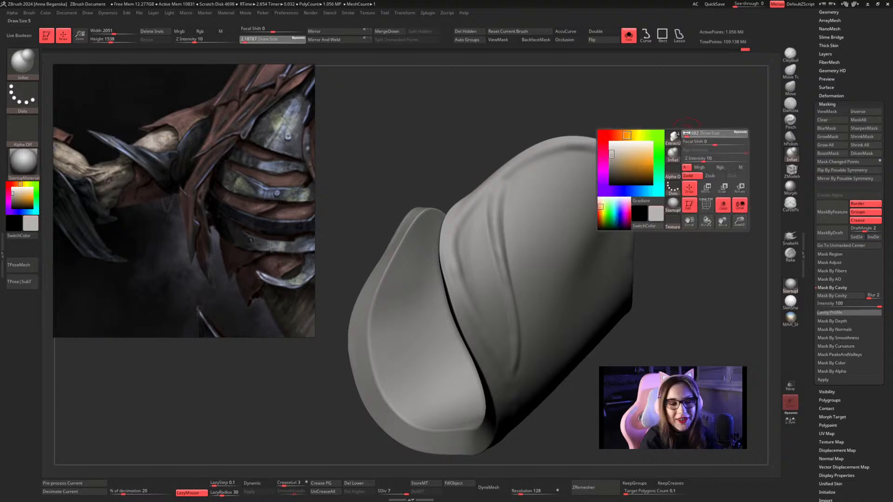
{"action": "left_click_drag", "start_coordinate": [688, 134], "coordinate": [701, 131]}
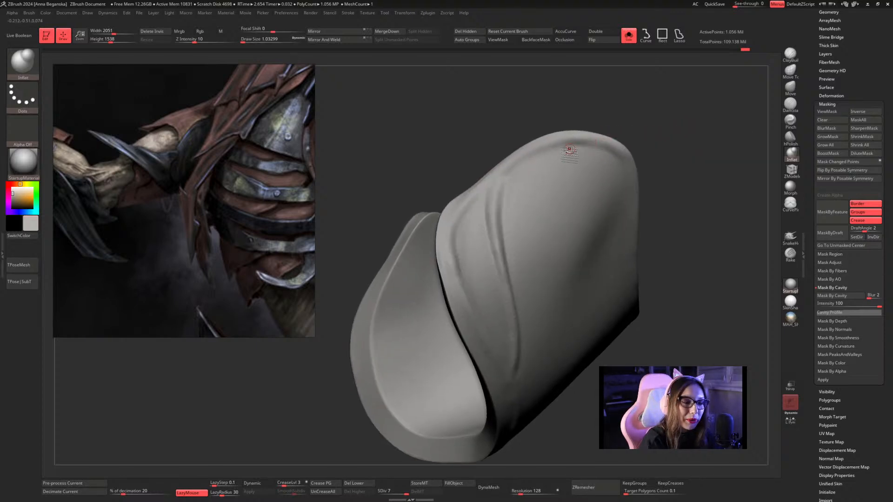
{"action": "left_click_drag", "start_coordinate": [568, 152], "coordinate": [535, 327]}
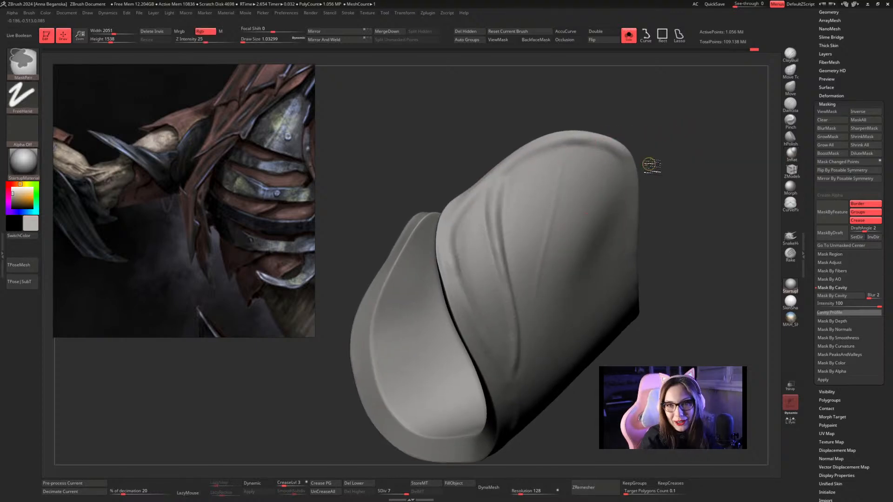
{"action": "key", "text": "ctrl+z"}
{"action": "left_click_drag", "start_coordinate": [557, 158], "coordinate": [572, 305]}
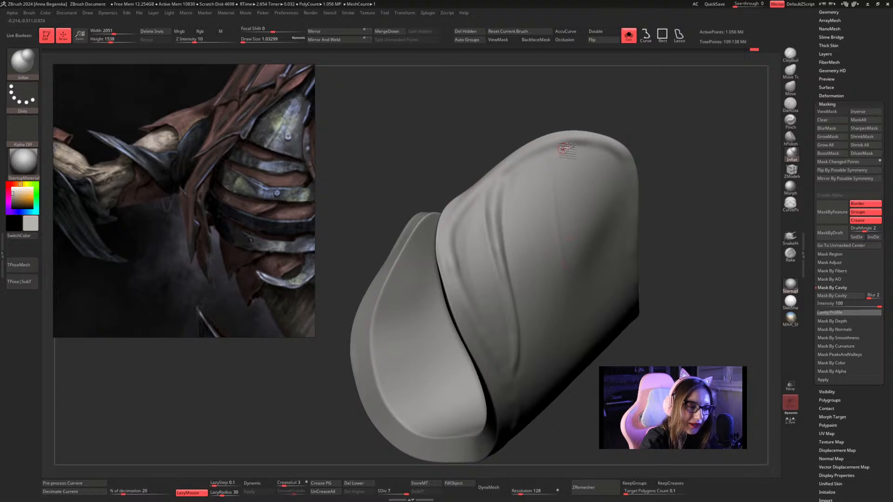
{"action": "left_click_drag", "start_coordinate": [563, 153], "coordinate": [570, 293]}
{"action": "left_click_drag", "start_coordinate": [561, 154], "coordinate": [568, 303]}
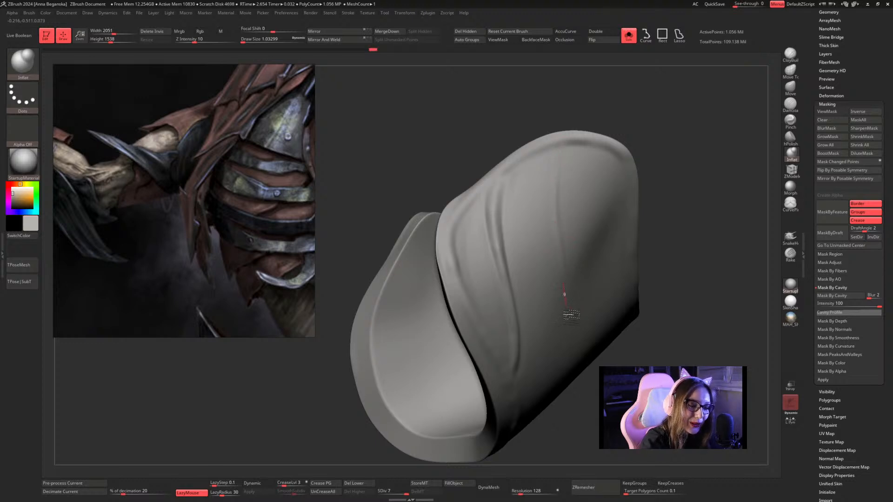
{"action": "left_click_drag", "start_coordinate": [568, 139], "coordinate": [562, 289]}
{"action": "left_click_drag", "start_coordinate": [554, 149], "coordinate": [570, 301]}
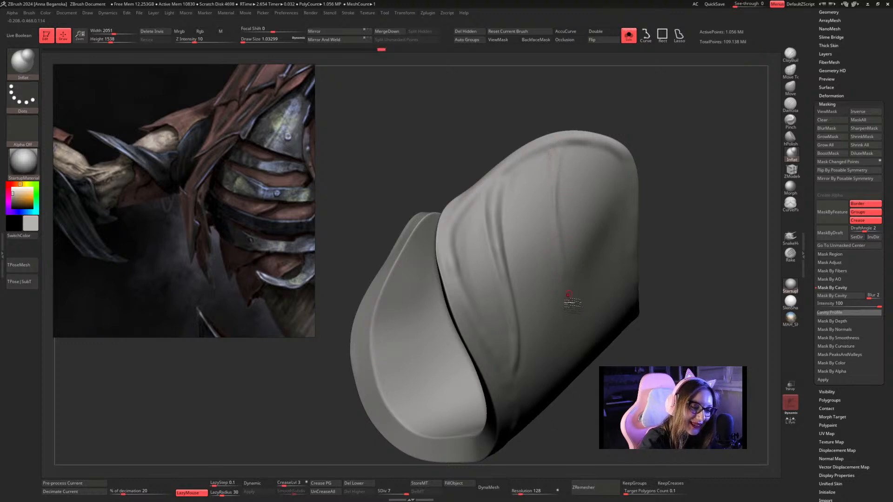
{"action": "left_click_drag", "start_coordinate": [560, 148], "coordinate": [568, 250]}
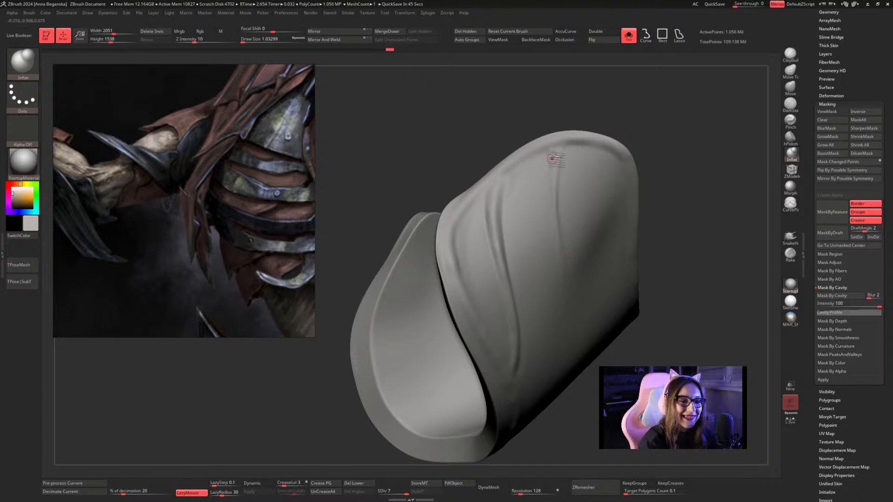
Build up the upper part of the new fold with Inflat at a draw size of about 1.3.
{"action": "left_click_drag", "start_coordinate": [556, 160], "coordinate": [558, 204]}
{"action": "key", "text": "space"}
{"action": "left_click", "coordinate": [559, 154]}
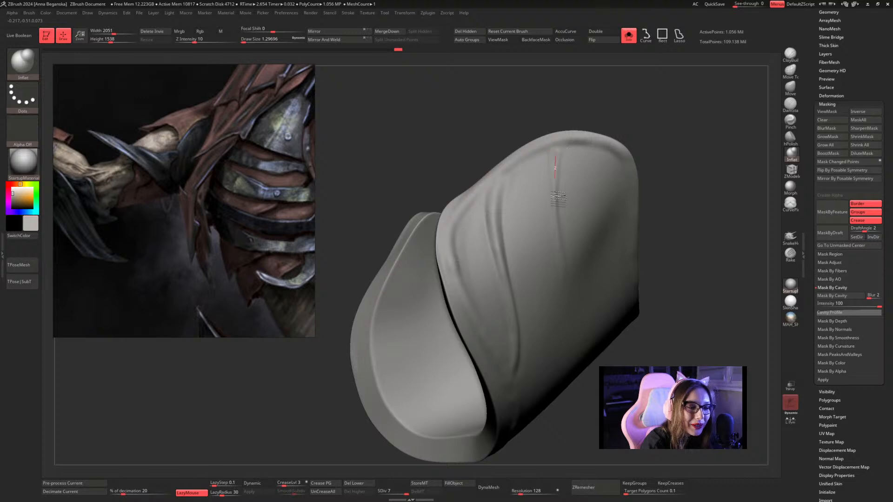
{"action": "mouse_move", "coordinate": [555, 152]}
{"action": "left_mouse_down"}
{"action": "mouse_move", "coordinate": [559, 224]}
{"action": "mouse_move", "coordinate": [556, 186]}
{"action": "mouse_move", "coordinate": [576, 277]}
{"action": "left_mouse_up"}
{"action": "mouse_move", "coordinate": [664, 142]}
{"action": "left_mouse_down"}
{"action": "mouse_move", "coordinate": [697, 135]}
{"action": "mouse_move", "coordinate": [648, 135]}
{"action": "mouse_move", "coordinate": [684, 146]}
{"action": "left_mouse_up"}
{"action": "key", "text": "shift"}
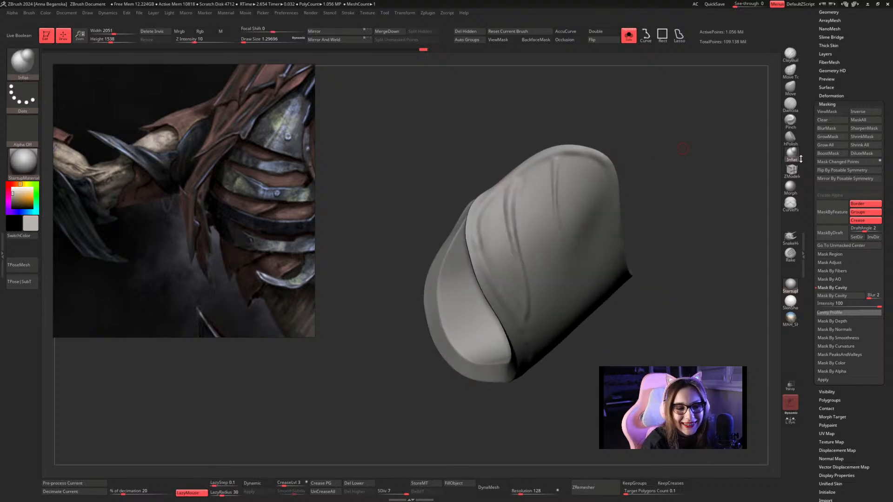
Flatten the lower end of the new fold with hPolish so it fades into the sleeve surface.
{"action": "left_click", "coordinate": [791, 138]}
{"action": "mouse_move", "coordinate": [749, 146]}
{"action": "left_mouse_down"}
{"action": "mouse_move", "coordinate": [705, 141]}
{"action": "mouse_move", "coordinate": [689, 175]}
{"action": "left_mouse_up"}
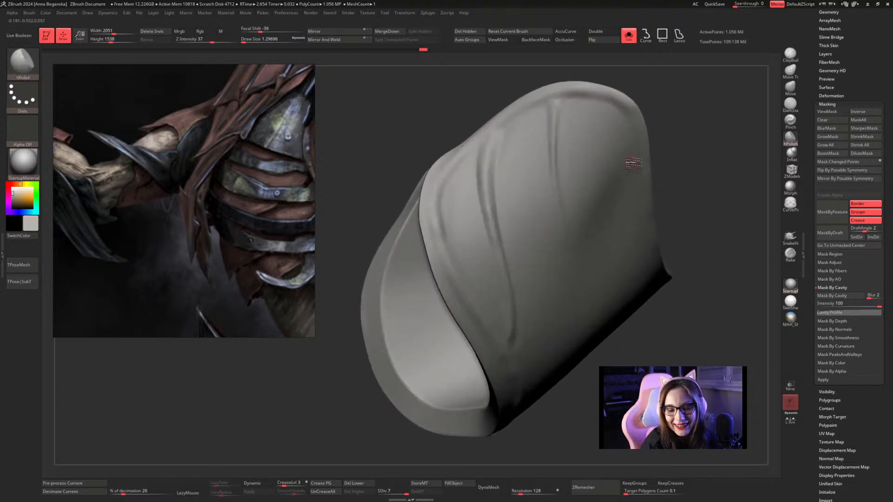
{"action": "left_click_drag", "start_coordinate": [673, 112], "coordinate": [691, 96]}
{"action": "key", "text": "space"}
{"action": "mouse_move", "coordinate": [561, 202]}
{"action": "left_mouse_down"}
{"action": "mouse_move", "coordinate": [571, 226]}
{"action": "mouse_move", "coordinate": [565, 206]}
{"action": "left_mouse_up"}
{"action": "key", "text": "space"}
{"action": "left_click_drag", "start_coordinate": [724, 117], "coordinate": [706, 112]}
{"action": "left_click_drag", "start_coordinate": [552, 206], "coordinate": [566, 232]}
{"action": "mouse_move", "coordinate": [713, 160]}
{"action": "left_mouse_down", "text": "alt"}
{"action": "mouse_move", "coordinate": [703, 152]}
{"action": "mouse_move", "coordinate": [725, 152]}
{"action": "mouse_move", "coordinate": [714, 179]}
{"action": "left_mouse_up", "text": "alt"}
{"action": "left_click_drag", "start_coordinate": [676, 105], "coordinate": [710, 174]}
Polish along the longer neighbouring fold with hPolish at a draw size of about 2.19.
{"action": "key", "text": "space"}
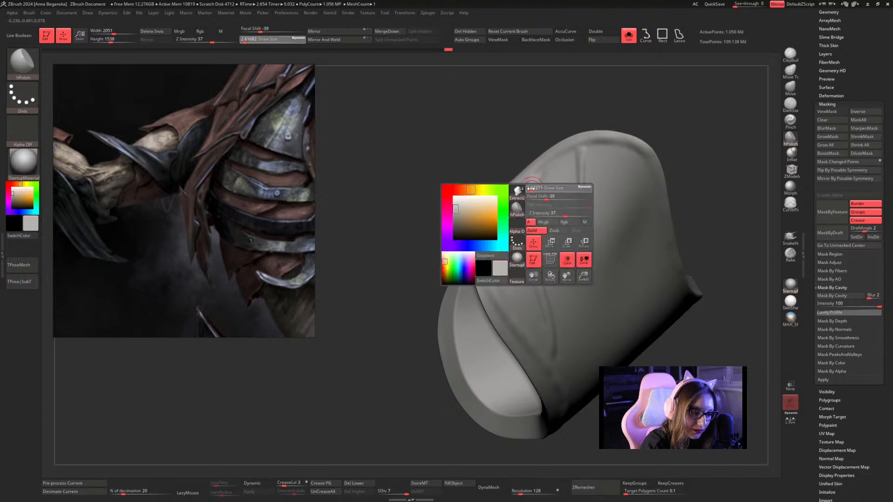
{"action": "mouse_move", "coordinate": [535, 189]}
{"action": "left_mouse_down"}
{"action": "mouse_move", "coordinate": [533, 251]}
{"action": "mouse_move", "coordinate": [566, 321]}
{"action": "left_mouse_up"}
{"action": "key", "text": "space"}
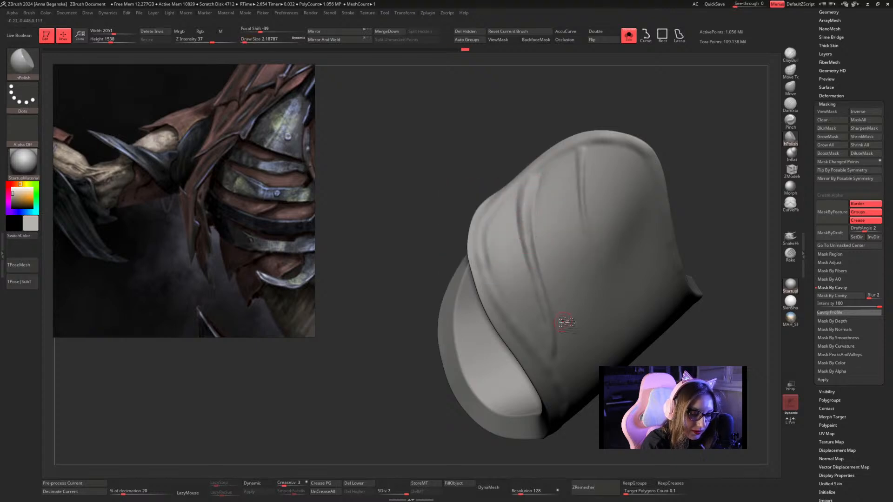
Raise a tapering fold with Inflat, rising from the lower rim on the other side of the sleeve, following the concept image.
{"action": "mouse_move", "coordinate": [674, 156]}
{"action": "left_mouse_down"}
{"action": "mouse_move", "coordinate": [697, 151]}
{"action": "mouse_move", "coordinate": [658, 155]}
{"action": "mouse_move", "coordinate": [610, 183]}
{"action": "mouse_move", "coordinate": [634, 138]}
{"action": "mouse_move", "coordinate": [648, 137]}
{"action": "mouse_move", "coordinate": [613, 139]}
{"action": "mouse_move", "coordinate": [655, 165]}
{"action": "left_mouse_up"}
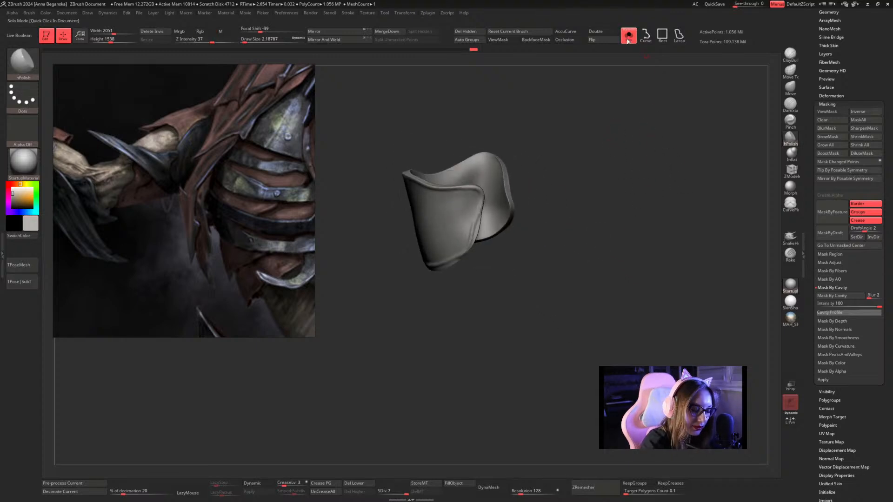
{"action": "left_click", "coordinate": [627, 40]}
{"action": "left_click", "coordinate": [628, 40]}
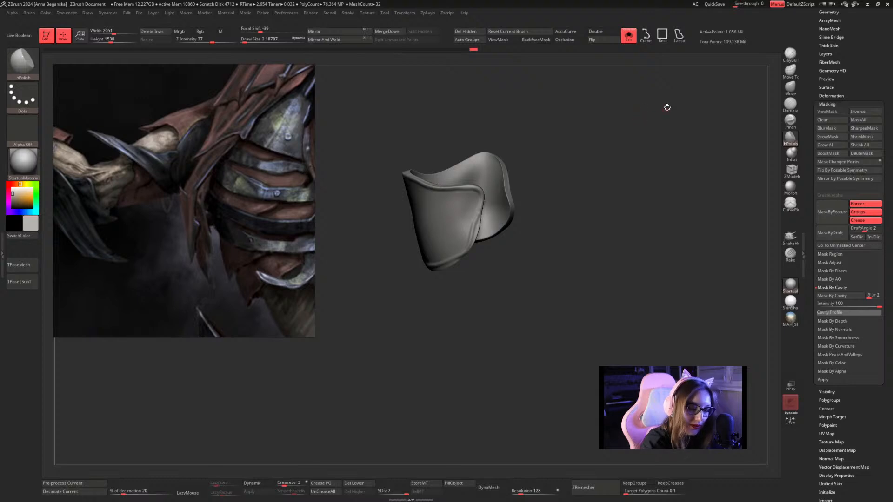
{"action": "left_click", "coordinate": [791, 152]}
{"action": "mouse_move", "coordinate": [643, 180]}
{"action": "left_mouse_down"}
{"action": "mouse_move", "coordinate": [659, 166]}
{"action": "mouse_move", "coordinate": [651, 201]}
{"action": "mouse_move", "coordinate": [484, 279]}
{"action": "mouse_move", "coordinate": [486, 194]}
{"action": "mouse_move", "coordinate": [493, 275]}
{"action": "mouse_move", "coordinate": [483, 213]}
{"action": "mouse_move", "coordinate": [491, 276]}
{"action": "mouse_move", "coordinate": [491, 188]}
{"action": "left_mouse_up"}
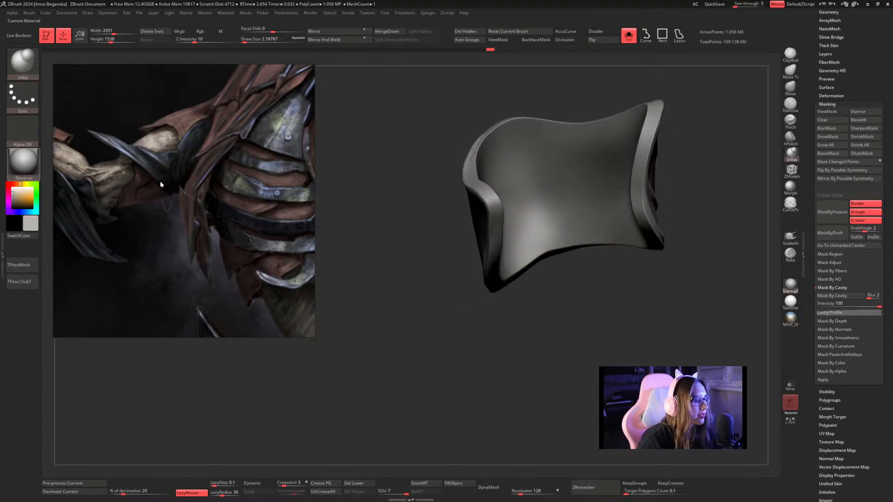
{"action": "scroll", "coordinate": [183, 172], "scroll_direction": "down", "scroll_amount": 5}
{"action": "middle_click_drag", "start_coordinate": [240, 158], "coordinate": [198, 134]}
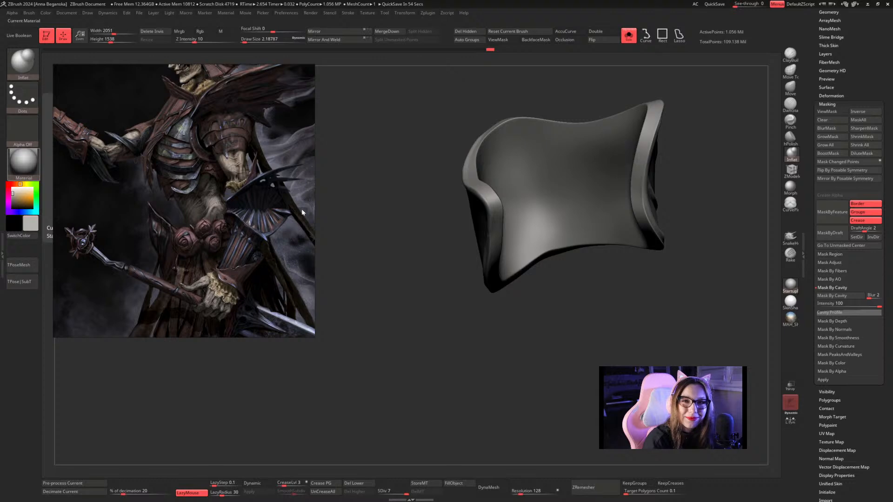
{"action": "mouse_move", "coordinate": [706, 155]}
{"action": "left_mouse_down"}
{"action": "mouse_move", "coordinate": [674, 165]}
{"action": "mouse_move", "coordinate": [689, 146]}
{"action": "mouse_move", "coordinate": [659, 156]}
{"action": "left_mouse_up"}
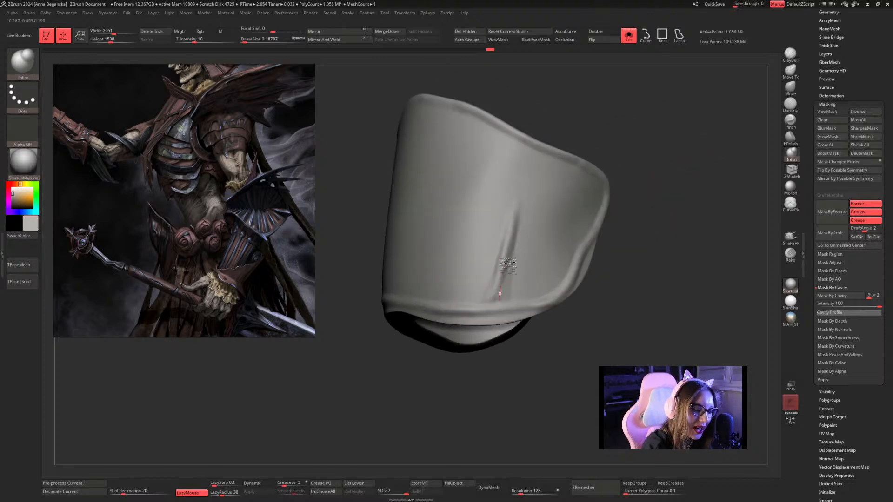
{"action": "key", "text": "shift"}
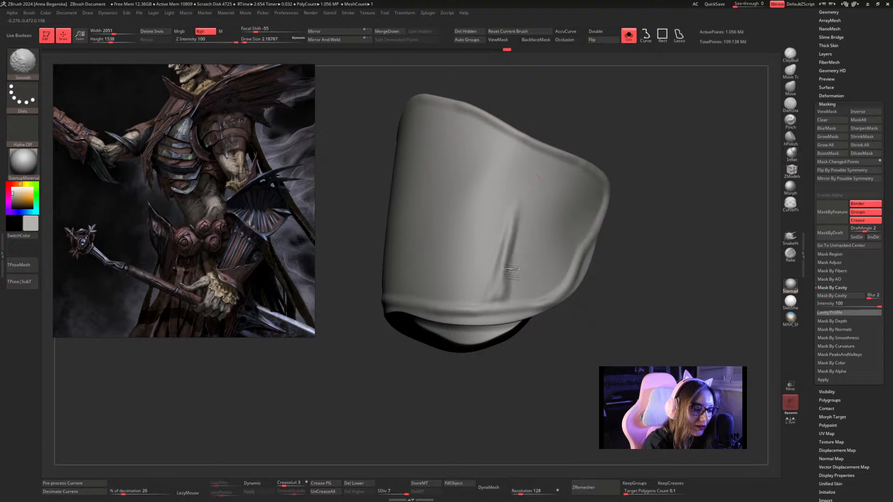
Flatten and smooth the sides of the lower-rim fold with hPolish.
{"action": "left_click", "coordinate": [790, 138]}
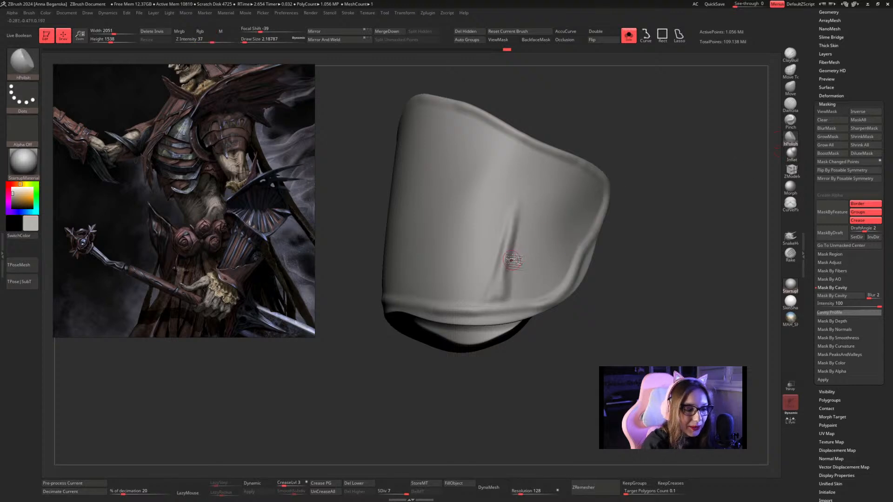
{"action": "key", "text": "shift"}
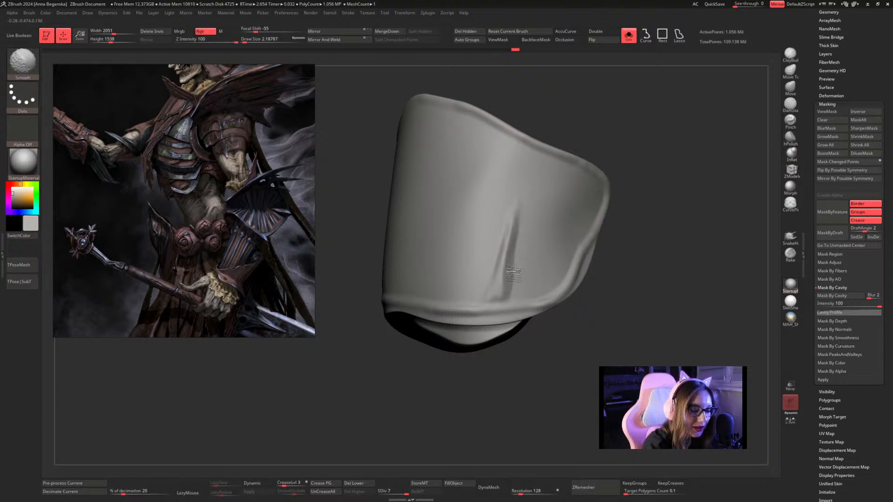
{"action": "left_click_drag", "start_coordinate": [485, 296], "coordinate": [504, 265]}
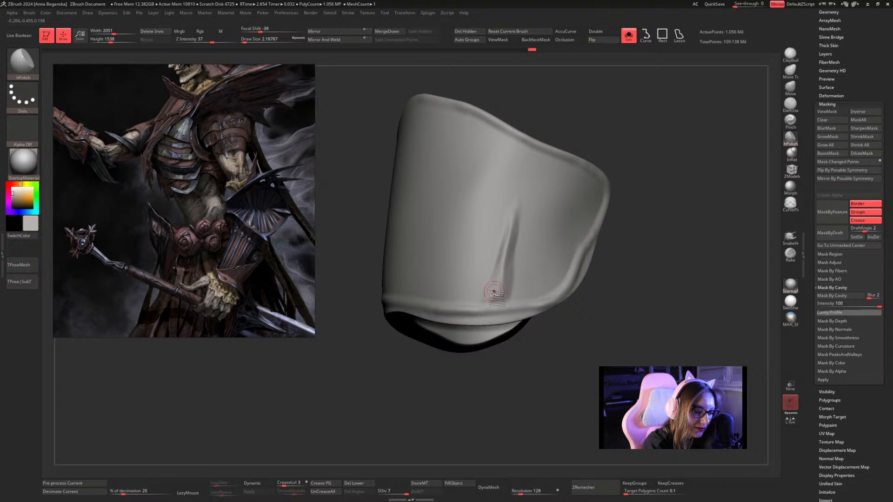
{"action": "mouse_move", "coordinate": [496, 294]}
{"action": "left_mouse_down"}
{"action": "mouse_move", "coordinate": [512, 226]}
{"action": "mouse_move", "coordinate": [496, 298]}
{"action": "left_mouse_up"}
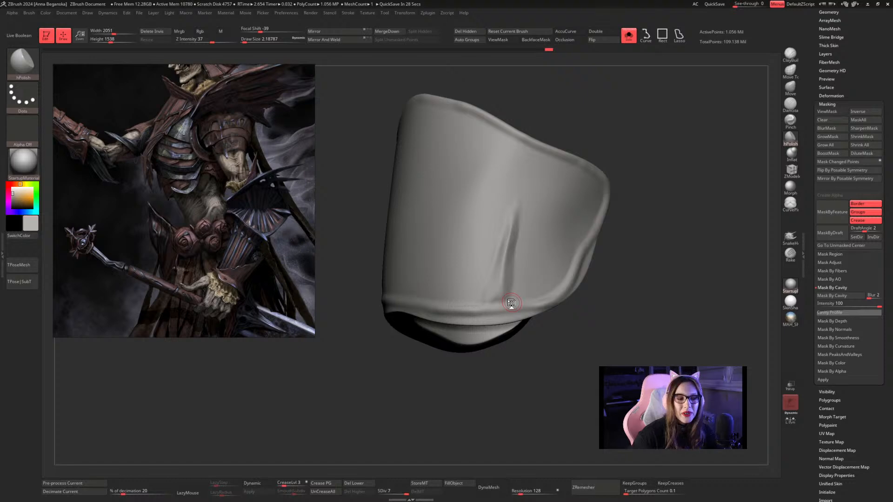
Reinforce the lower-rim fold with Inflat at a draw size of about 1.53 and smooth its base.
{"action": "left_click", "coordinate": [793, 154]}
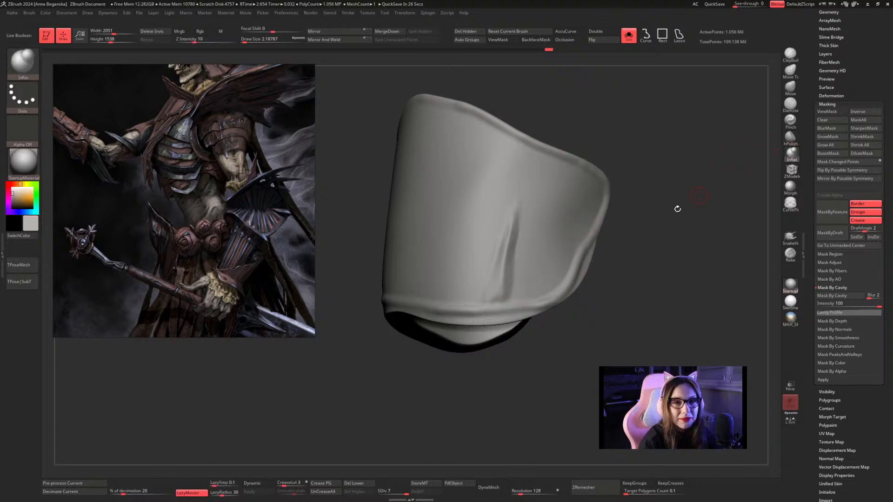
{"action": "left_click_drag", "start_coordinate": [657, 231], "coordinate": [665, 205], "text": "alt"}
{"action": "key", "text": "space"}
{"action": "left_click", "coordinate": [515, 246]}
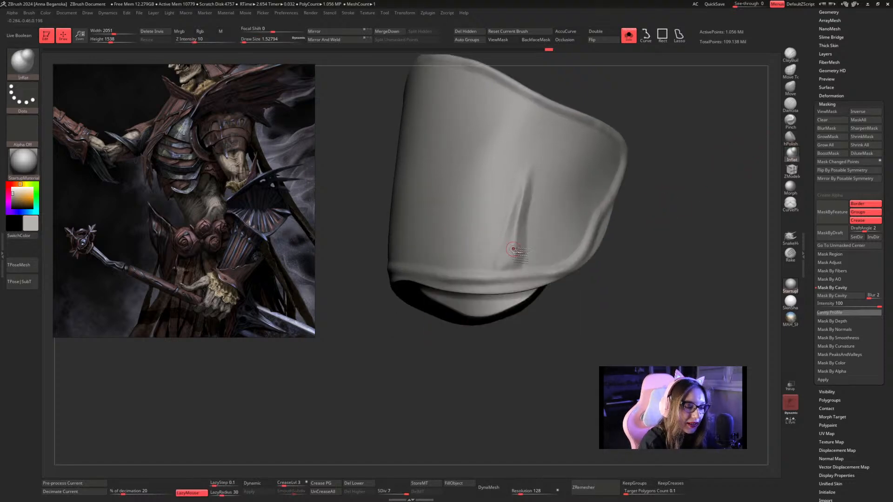
{"action": "left_click_drag", "start_coordinate": [517, 270], "coordinate": [520, 198]}
{"action": "mouse_move", "coordinate": [506, 272]}
{"action": "left_mouse_down"}
{"action": "mouse_move", "coordinate": [517, 212]}
{"action": "mouse_move", "coordinate": [507, 258]}
{"action": "left_mouse_up"}
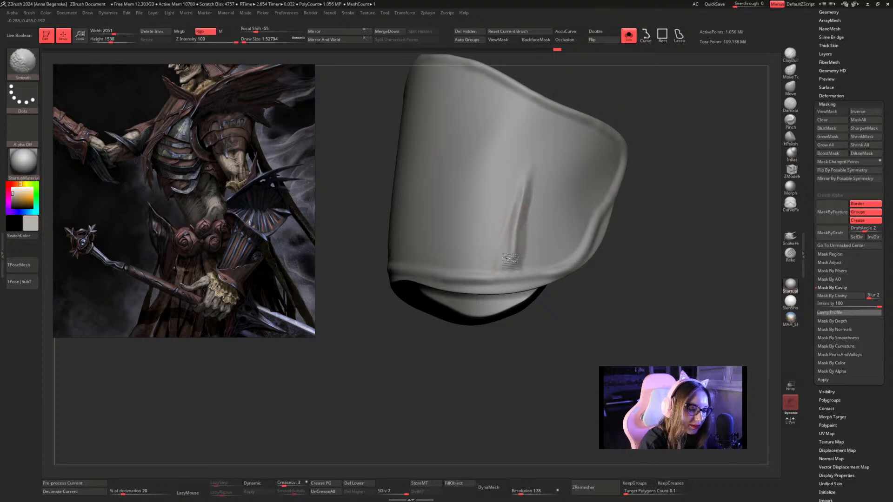
Enlarge the hPolish brush to about 5.75 and flatten the surface around the lower-rim fold.
{"action": "left_click", "coordinate": [790, 136]}
{"action": "mouse_move", "coordinate": [716, 176]}
{"action": "left_mouse_down"}
{"action": "mouse_move", "coordinate": [700, 162]}
{"action": "mouse_move", "coordinate": [708, 175]}
{"action": "mouse_move", "coordinate": [668, 222]}
{"action": "left_mouse_up"}
{"action": "key", "text": "s"}
{"action": "left_click", "coordinate": [501, 255]}
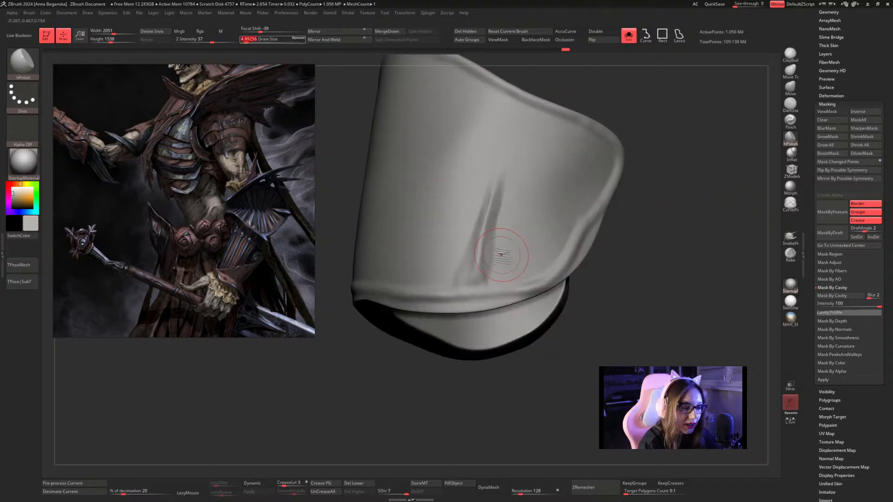
{"action": "mouse_move", "coordinate": [494, 257]}
{"action": "left_mouse_down", "text": "shift"}
{"action": "mouse_move", "coordinate": [473, 262]}
{"action": "mouse_move", "coordinate": [474, 251]}
{"action": "left_mouse_up", "text": "shift"}
{"action": "key", "text": "space"}
{"action": "left_click", "coordinate": [463, 280]}
{"action": "key", "text": "space"}
{"action": "left_click", "coordinate": [464, 260]}
Bring back the full character, switch to the body mesh, and isolate it to examine the bare upper arm.
{"action": "mouse_move", "coordinate": [658, 188]}
{"action": "left_mouse_down", "text": "alt"}
{"action": "mouse_move", "coordinate": [596, 169]}
{"action": "mouse_move", "coordinate": [623, 181]}
{"action": "left_mouse_up", "text": "alt"}
{"action": "left_click", "coordinate": [629, 41]}
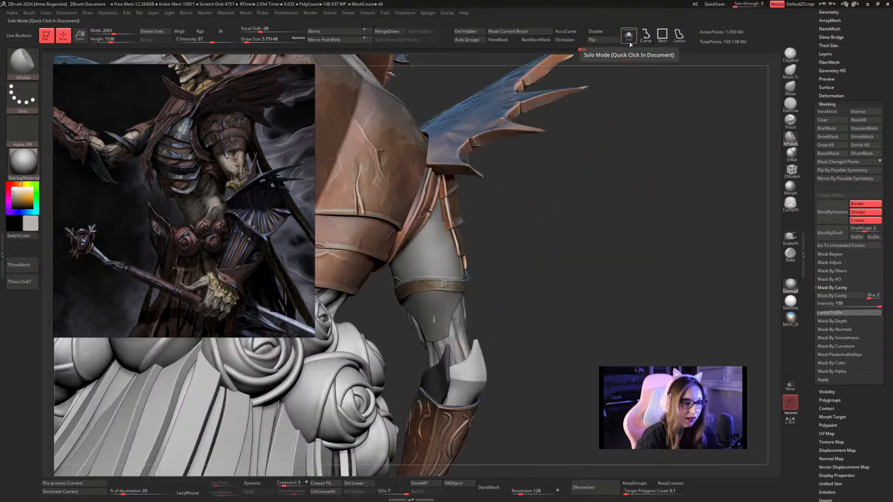
{"action": "mouse_move", "coordinate": [633, 227]}
{"action": "left_mouse_down"}
{"action": "mouse_move", "coordinate": [648, 227]}
{"action": "mouse_move", "coordinate": [637, 221]}
{"action": "left_mouse_up"}
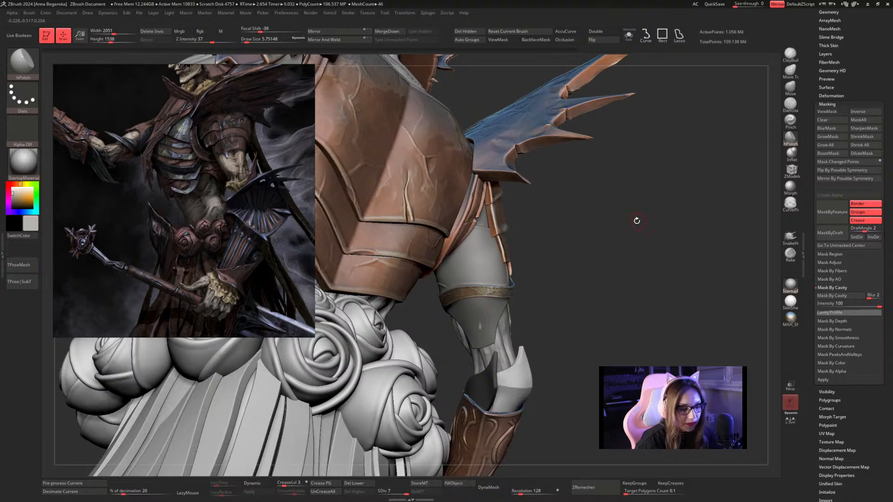
{"action": "left_click_drag", "start_coordinate": [616, 252], "coordinate": [517, 334]}
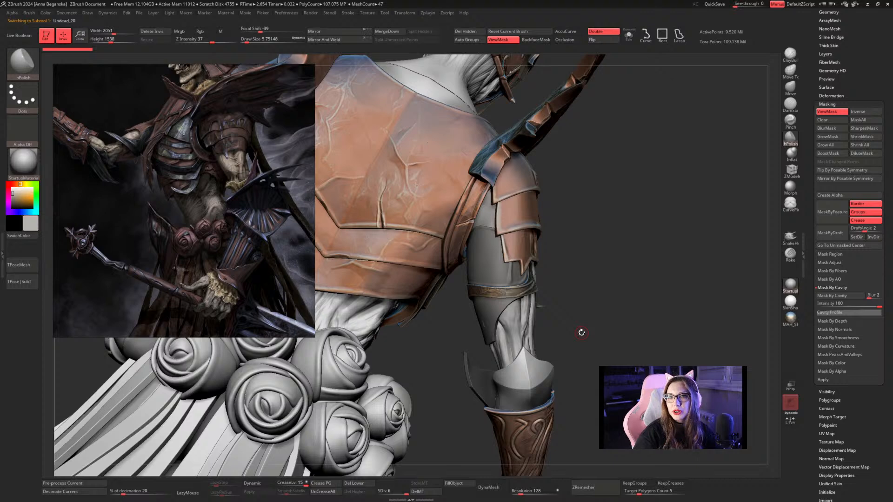
{"action": "left_click", "coordinate": [628, 35]}
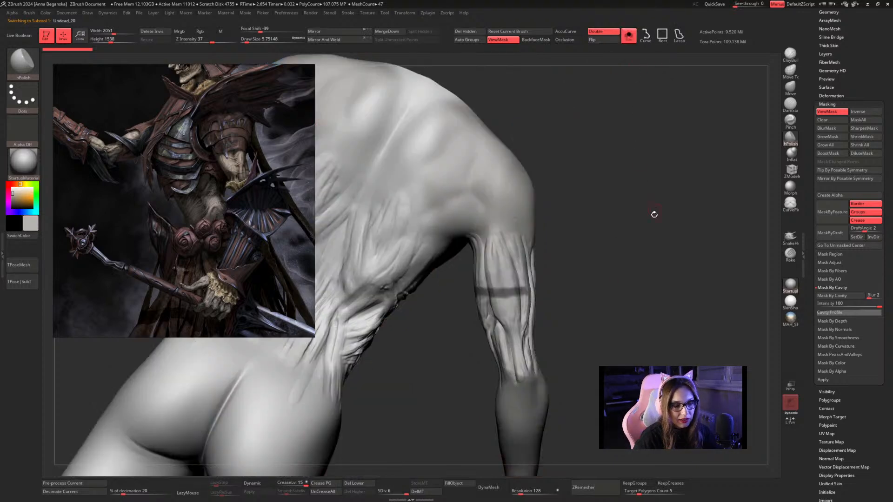
{"action": "left_click_drag", "start_coordinate": [654, 222], "coordinate": [545, 354]}
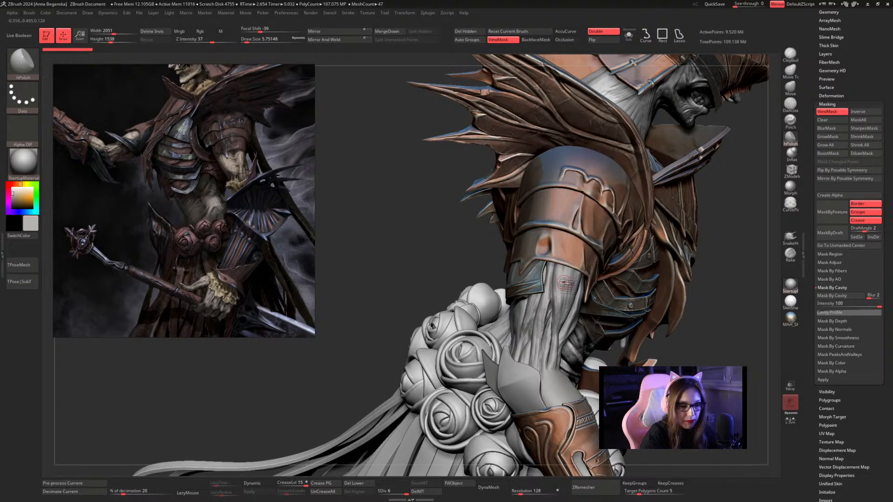
Mask a strip down the front of the isolated body's upper arm and invert the mask.
{"action": "left_click", "coordinate": [629, 35]}
{"action": "mouse_move", "coordinate": [726, 194]}
{"action": "left_mouse_down"}
{"action": "mouse_move", "coordinate": [688, 175]}
{"action": "mouse_move", "coordinate": [713, 177]}
{"action": "left_mouse_up"}
{"action": "mouse_move", "coordinate": [524, 202]}
{"action": "left_mouse_down", "text": "ctrl"}
{"action": "mouse_move", "coordinate": [521, 271]}
{"action": "mouse_move", "coordinate": [539, 210]}
{"action": "mouse_move", "coordinate": [542, 228]}
{"action": "mouse_move", "coordinate": [512, 342]}
{"action": "left_mouse_up", "text": "ctrl"}
{"action": "right_click", "coordinate": [511, 283]}
{"action": "left_click", "coordinate": [719, 167], "text": "ctrl"}
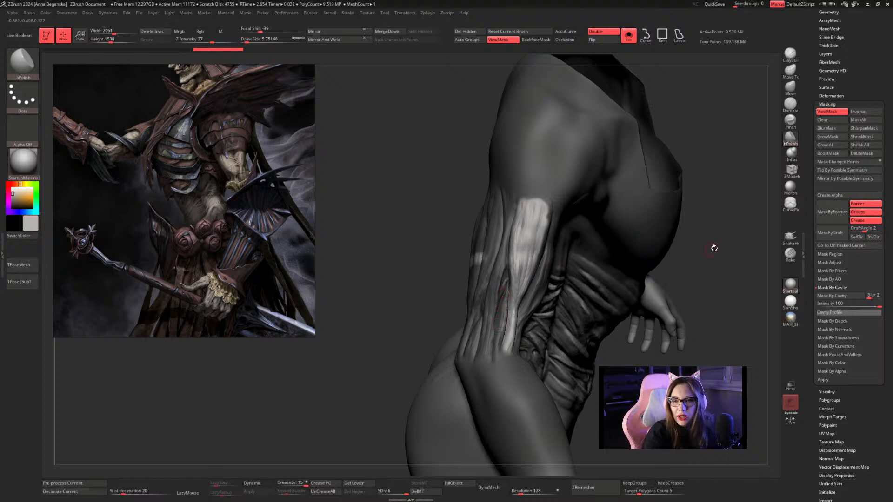
Clear the mask from the body.
{"action": "key", "text": "ctrl"}
{"action": "left_click_drag", "start_coordinate": [730, 315], "coordinate": [727, 307], "text": "ctrl"}
{"action": "left_click_drag", "start_coordinate": [697, 223], "coordinate": [507, 211]}
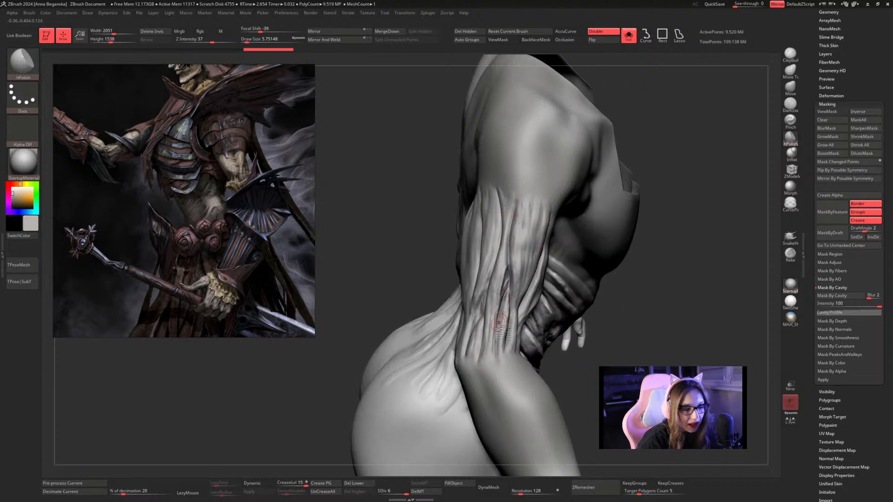
Try a short CurvePinch stroke across the shoulder of the body mesh, and undo it.
{"action": "left_click", "coordinate": [790, 202]}
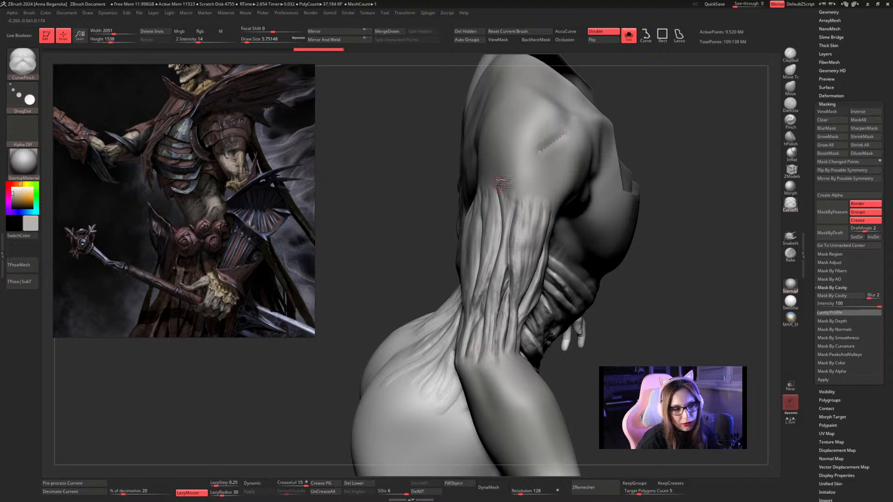
{"action": "key", "text": "ctrl"}
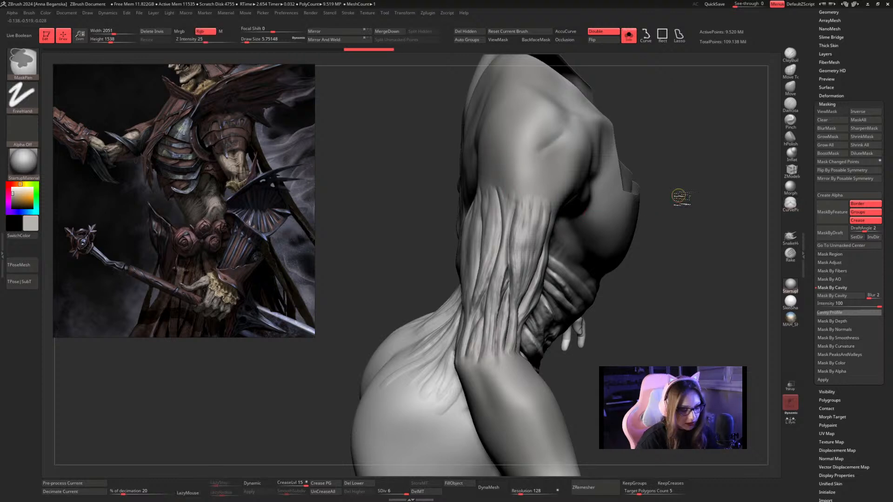
{"action": "key", "text": "ctrl+z"}
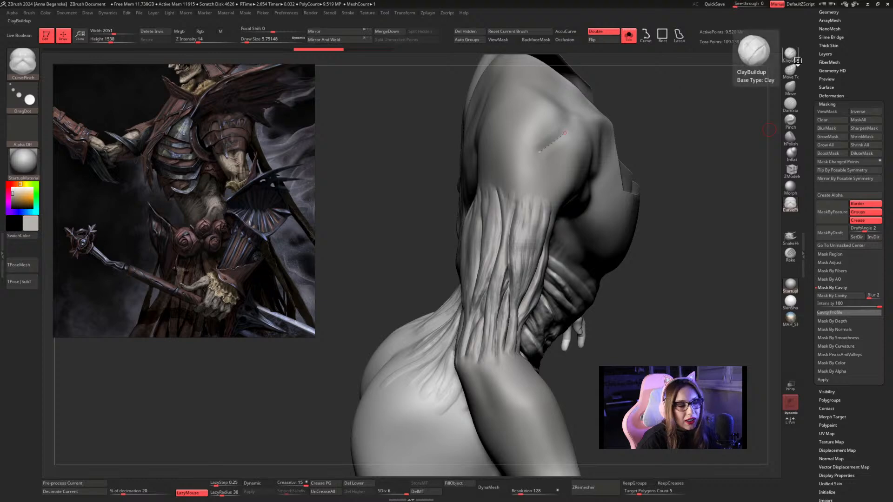
Switch to the ClayBuildup brush and turn off Solo mode to show the whole character from the front.
{"action": "left_click", "coordinate": [797, 60]}
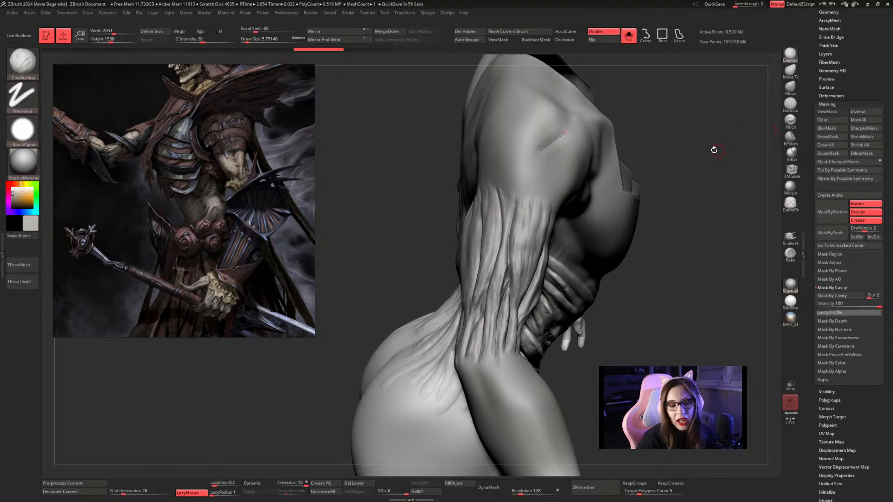
{"action": "left_click_drag", "start_coordinate": [711, 147], "coordinate": [694, 147]}
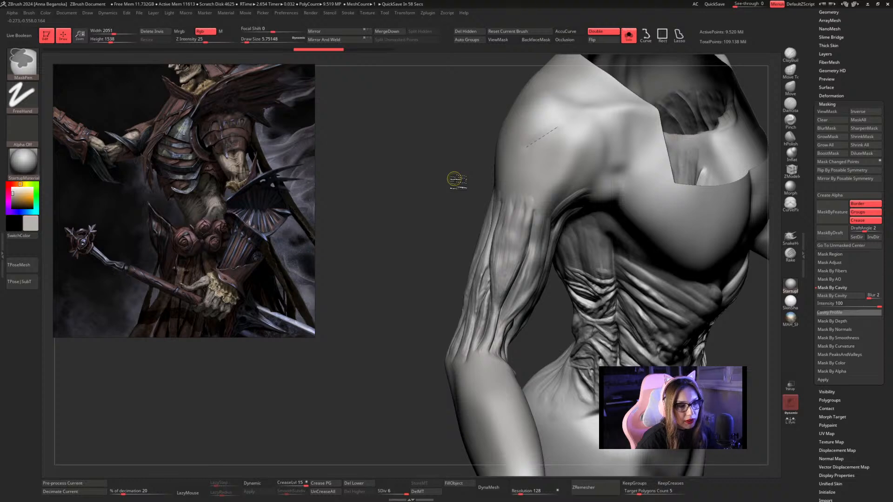
{"action": "mouse_move", "coordinate": [428, 200]}
{"action": "left_mouse_down"}
{"action": "mouse_move", "coordinate": [417, 157]}
{"action": "mouse_move", "coordinate": [379, 158]}
{"action": "left_mouse_up"}
{"action": "left_click_drag", "start_coordinate": [758, 110], "coordinate": [706, 122], "text": "shift"}
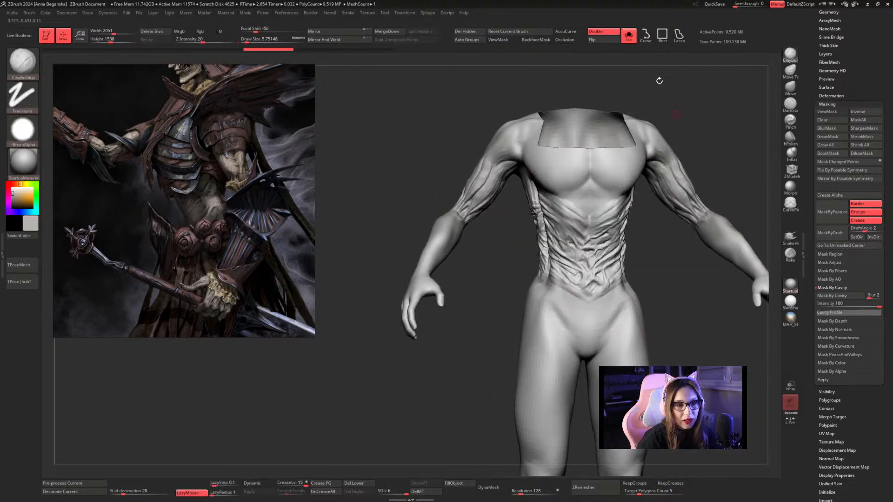
{"action": "left_click", "coordinate": [628, 36]}
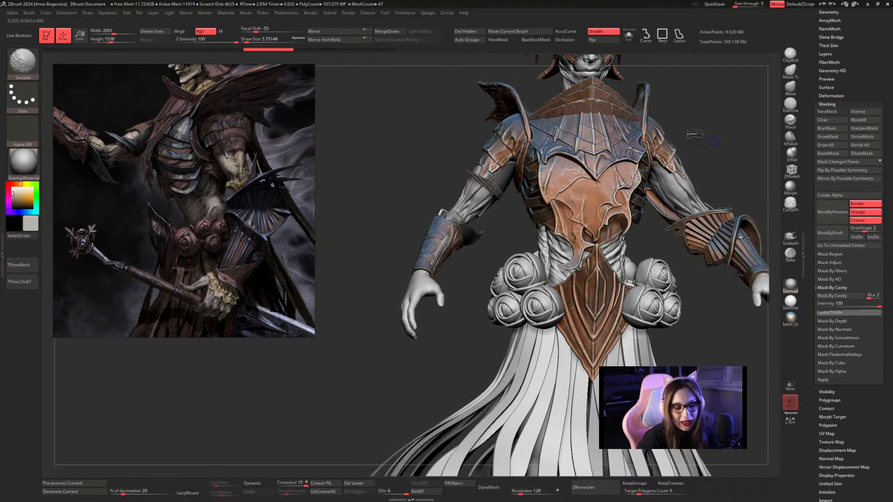
{"action": "left_click_drag", "start_coordinate": [775, 77], "coordinate": [814, 39], "text": "alt"}
Save the tool as Undead_20 in the HP folder, replacing the existing file.
{"action": "right_click", "coordinate": [815, 39]}
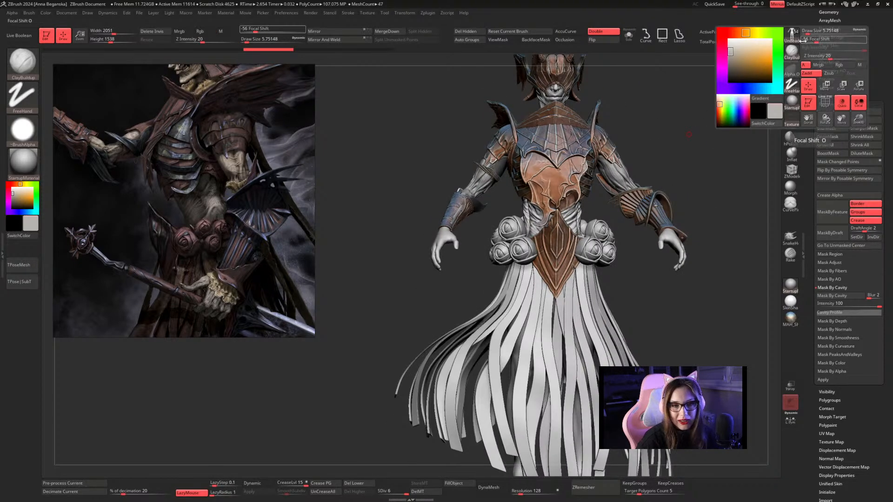
{"action": "scroll", "coordinate": [840, 101], "scroll_direction": "up", "scroll_amount": 5}
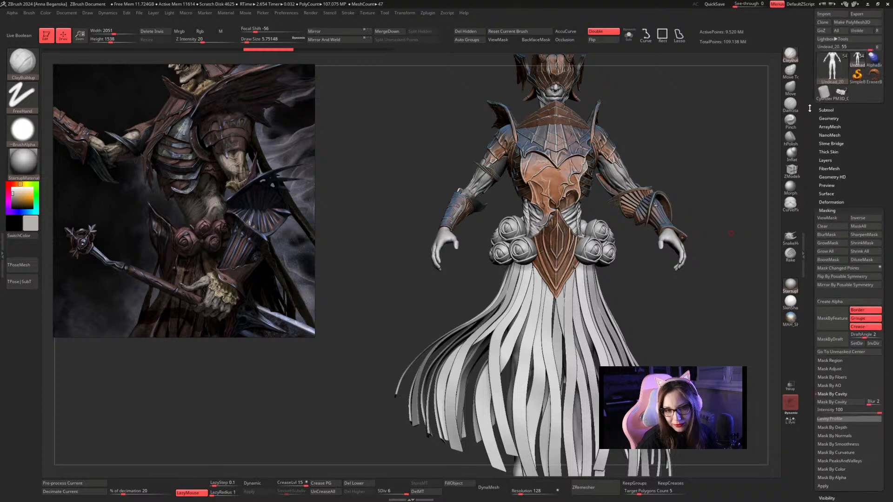
{"action": "left_click", "coordinate": [861, 26]}
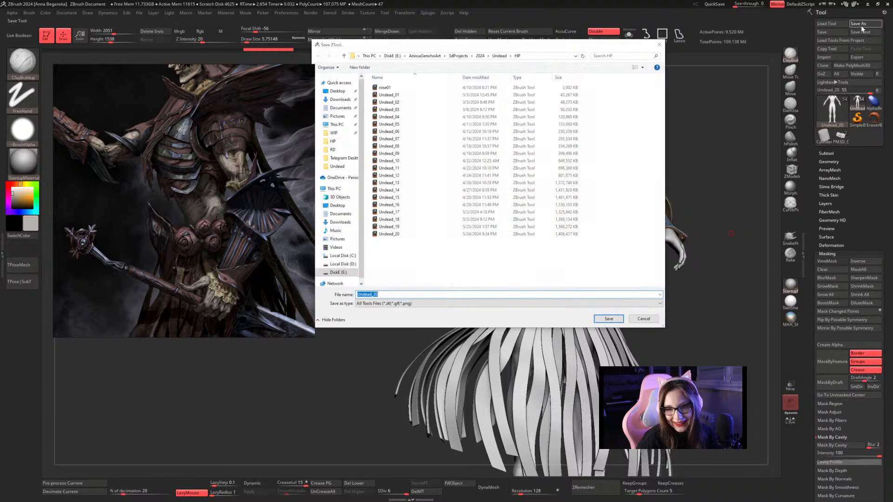
{"action": "left_click", "coordinate": [608, 319]}
{"action": "left_click", "coordinate": [463, 248]}
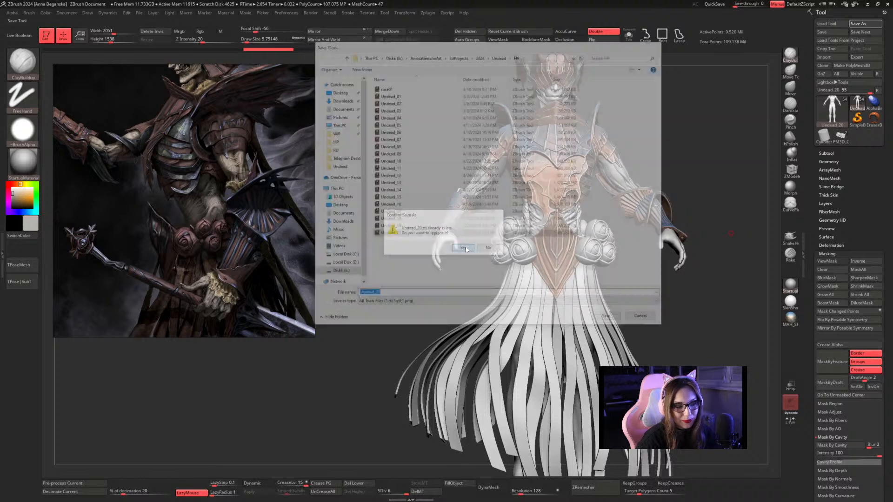